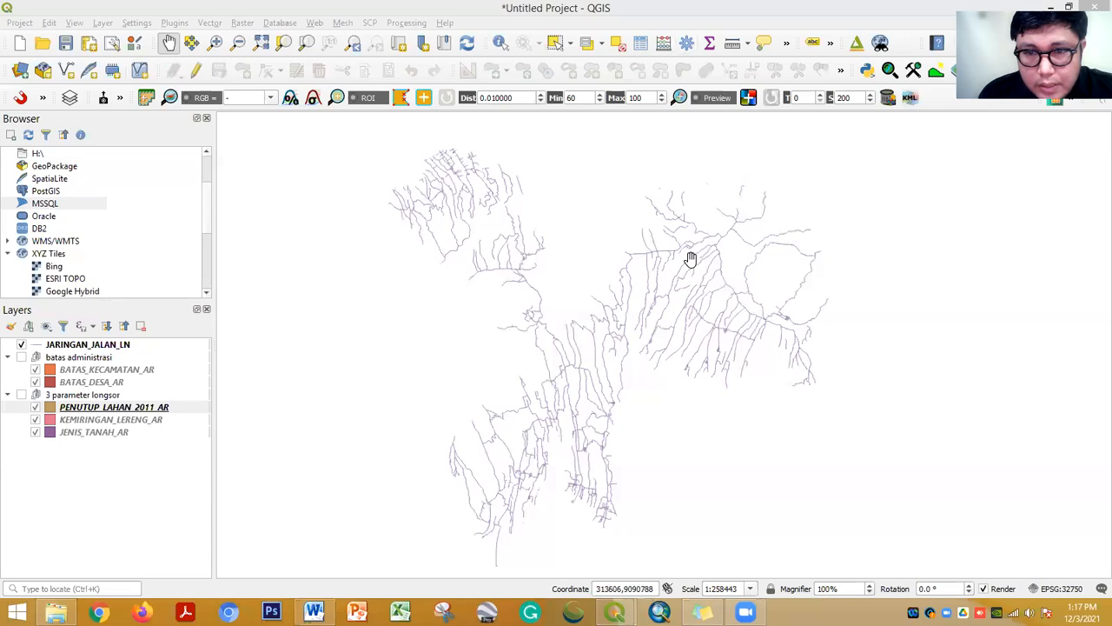
Switch to Word and review Tabel 3.5 with the landslide parameters, criteria and scores
click(314, 612)
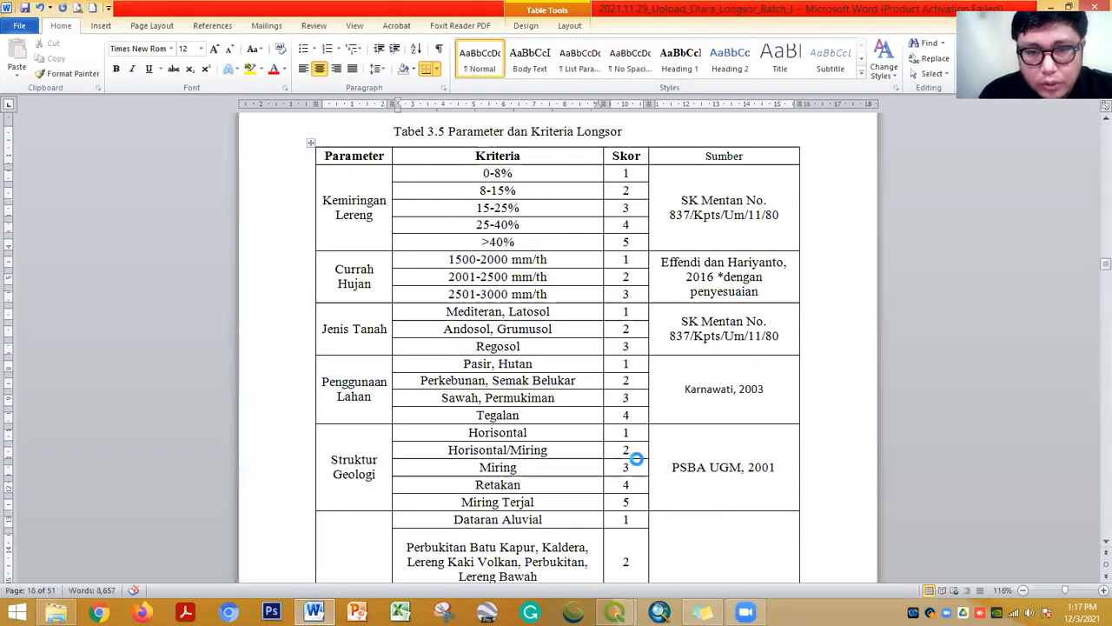
scroll(669, 437, down, 2)
scroll(668, 437, down, 6)
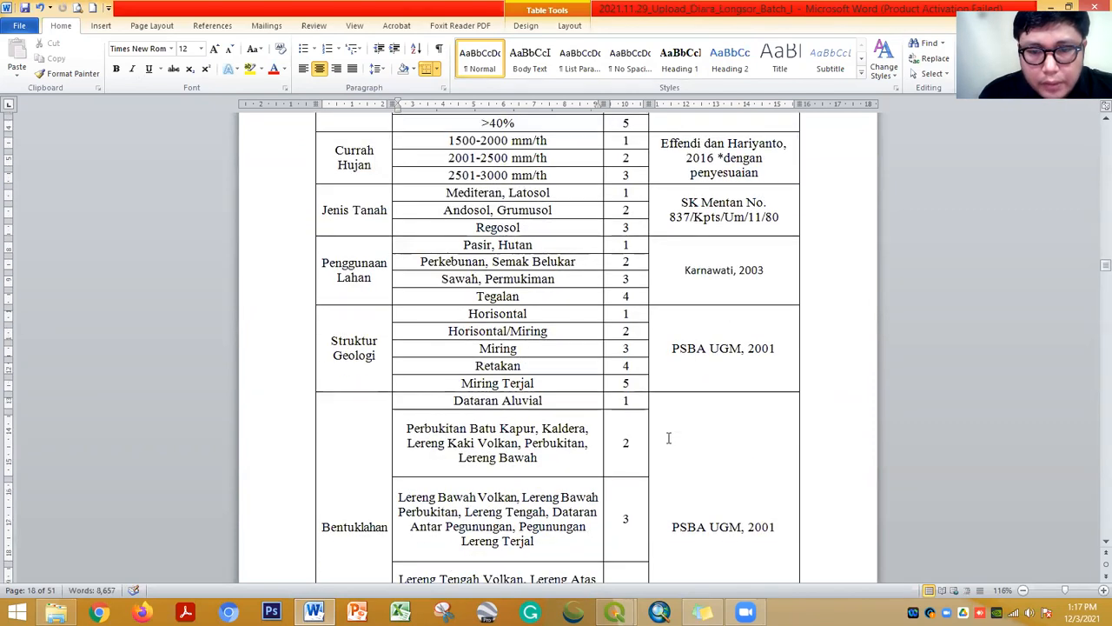
scroll(668, 437, up, 7)
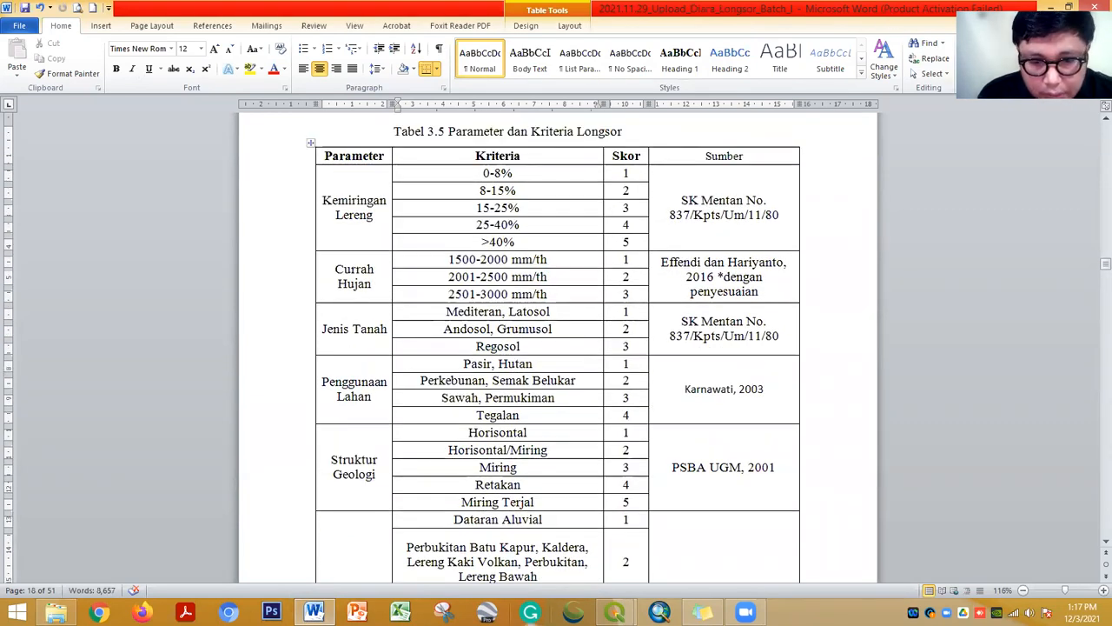
Switch back to QGIS, hide the JARINGAN_JALAN_LN layer and show the 3 parameter longsor group
mouse_move(616, 614)
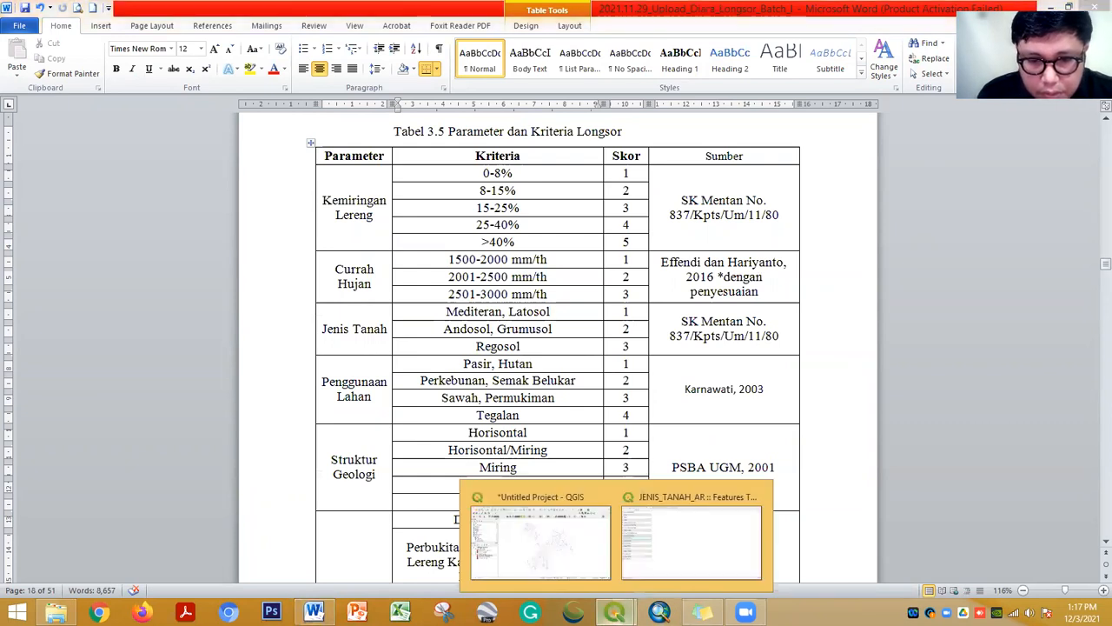
click(540, 541)
drag(551, 318, 524, 374)
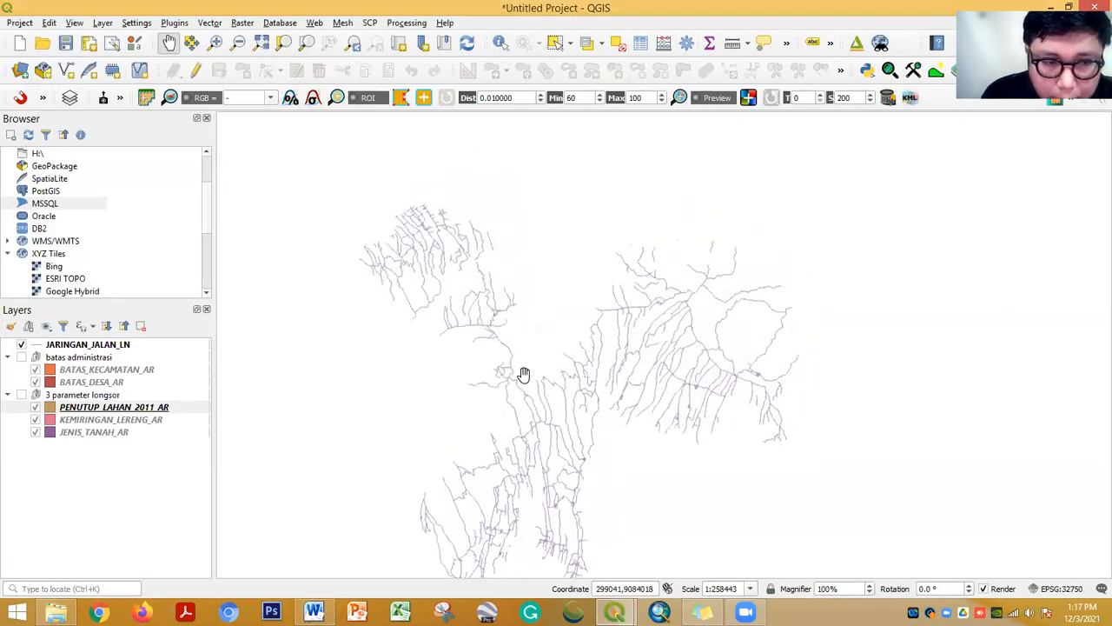
click(20, 345)
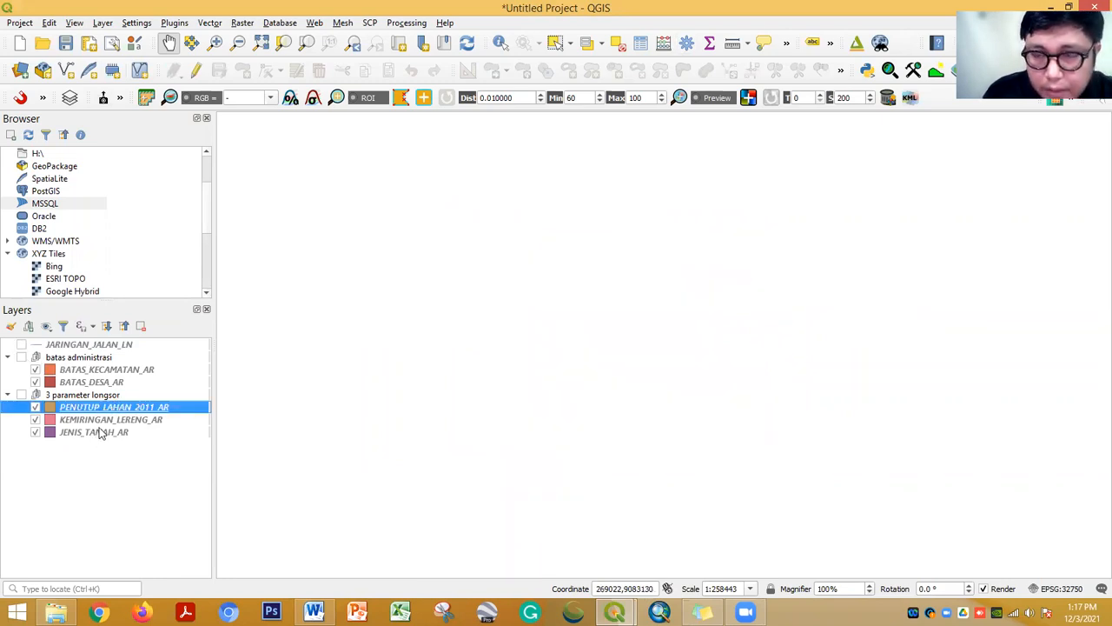
click(22, 394)
drag(392, 409, 417, 355)
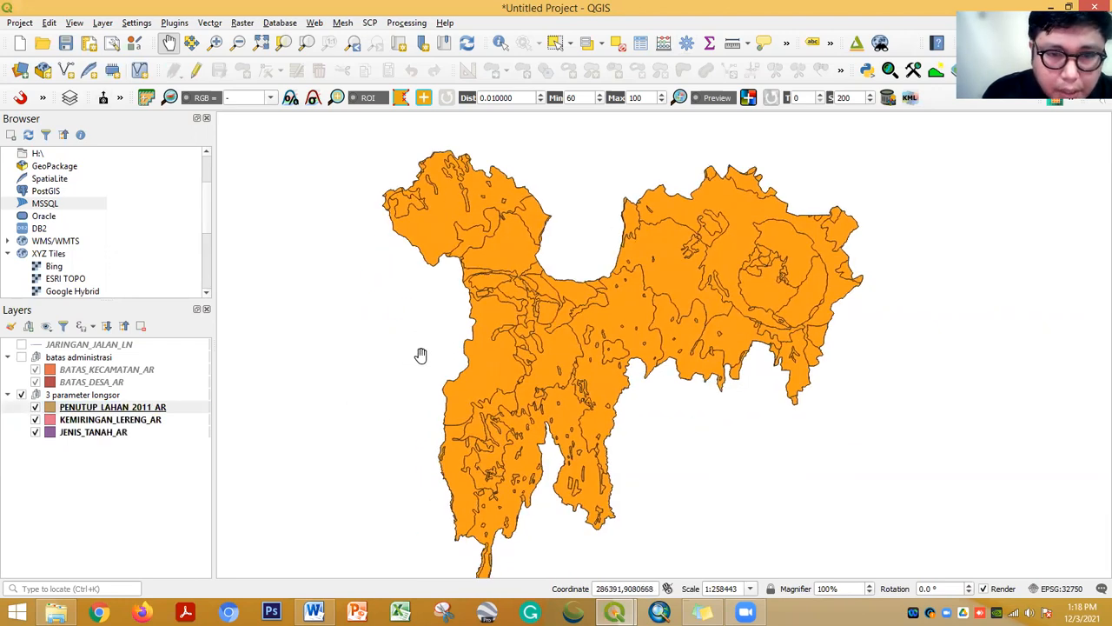
Add the Maps XYZ tile basemap and place it below the 3 parameter longsor group
click(75, 278)
scroll(72, 280, down, 1)
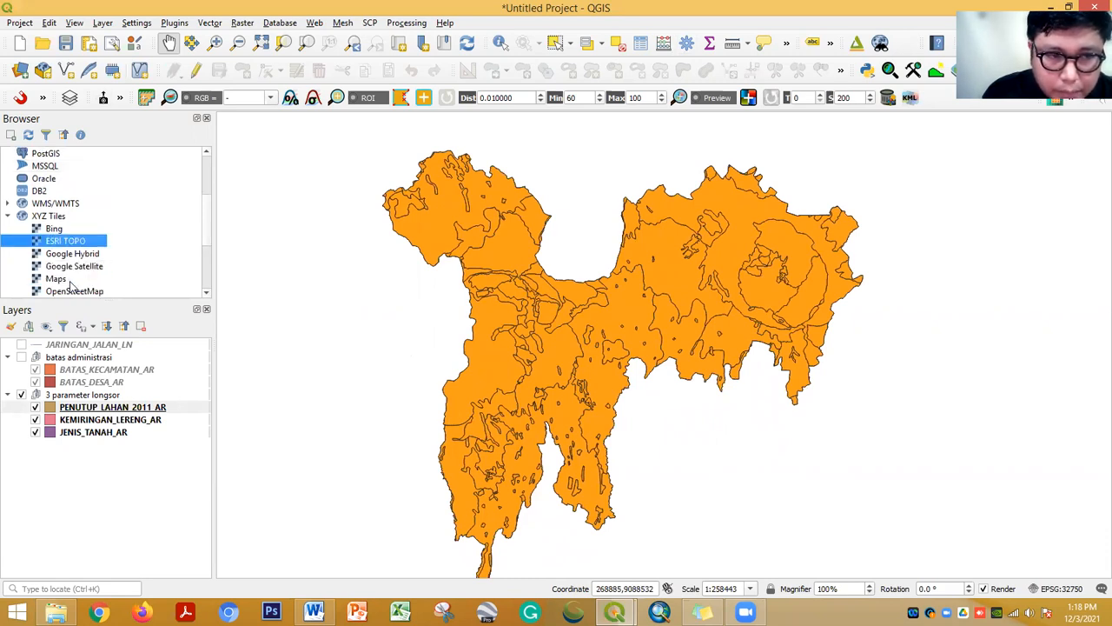
scroll(72, 285, down, 1)
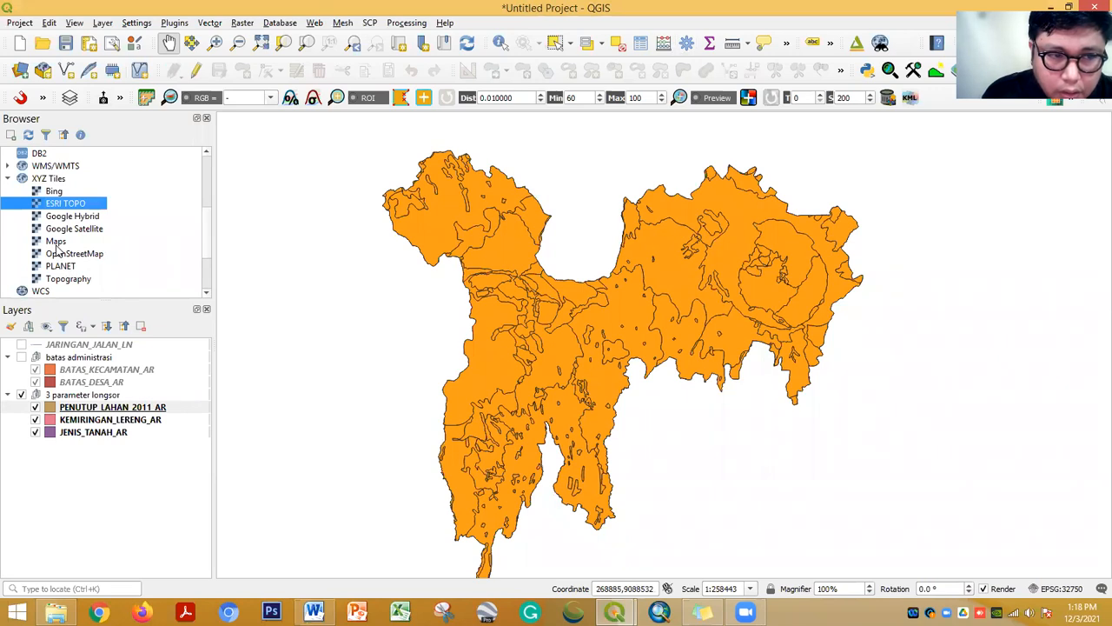
double_click(56, 243)
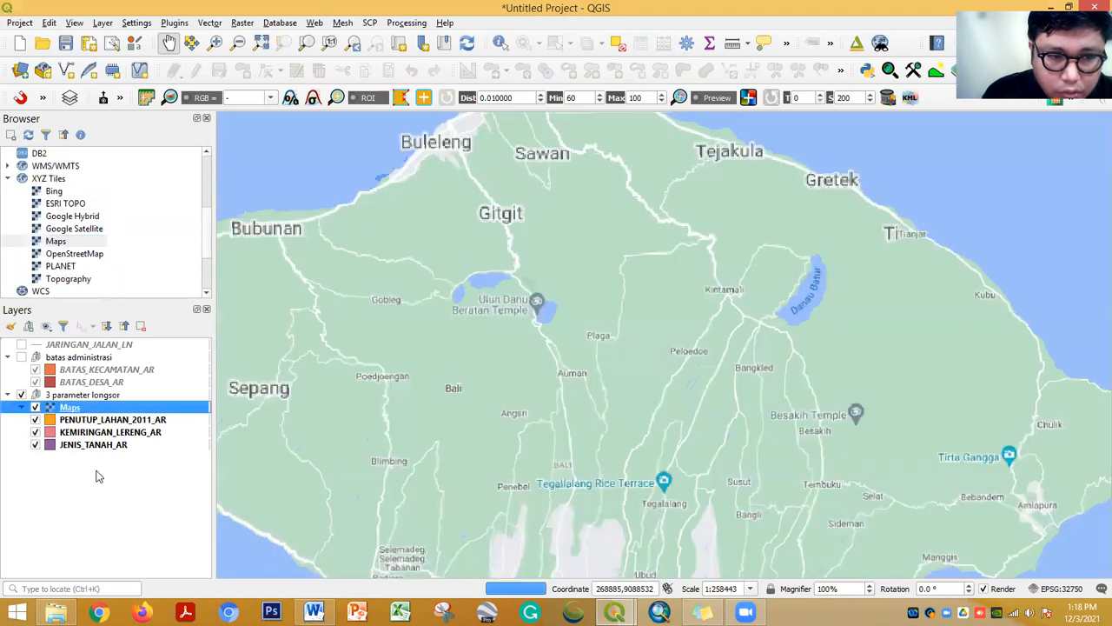
drag(99, 476, 113, 467)
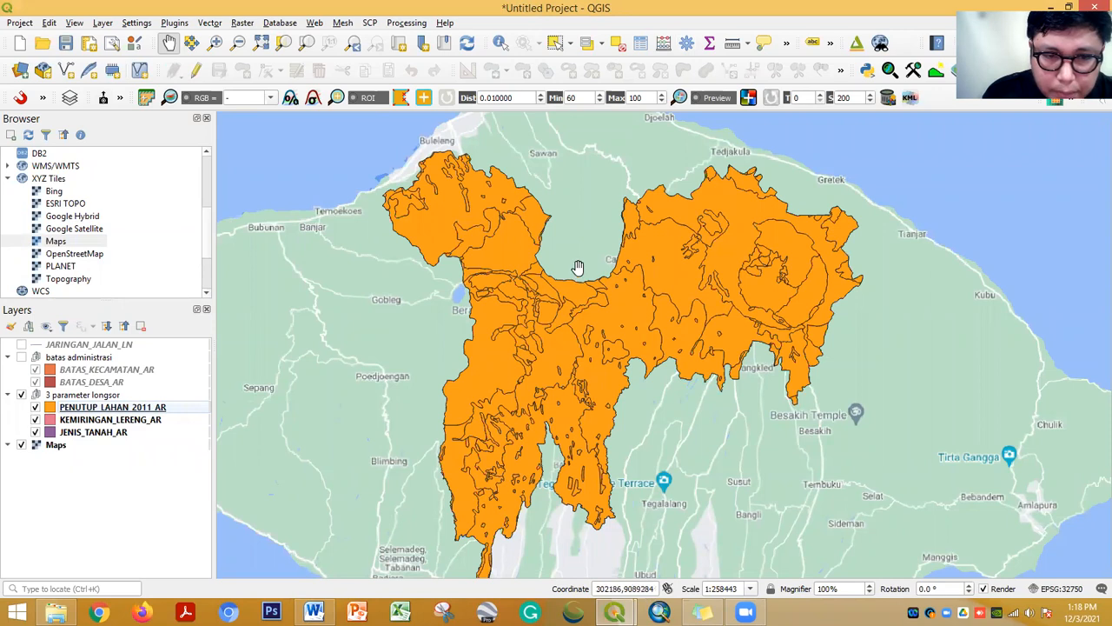
Hide the Maps basemap and remove it from the project
click(22, 445)
right_click(57, 447)
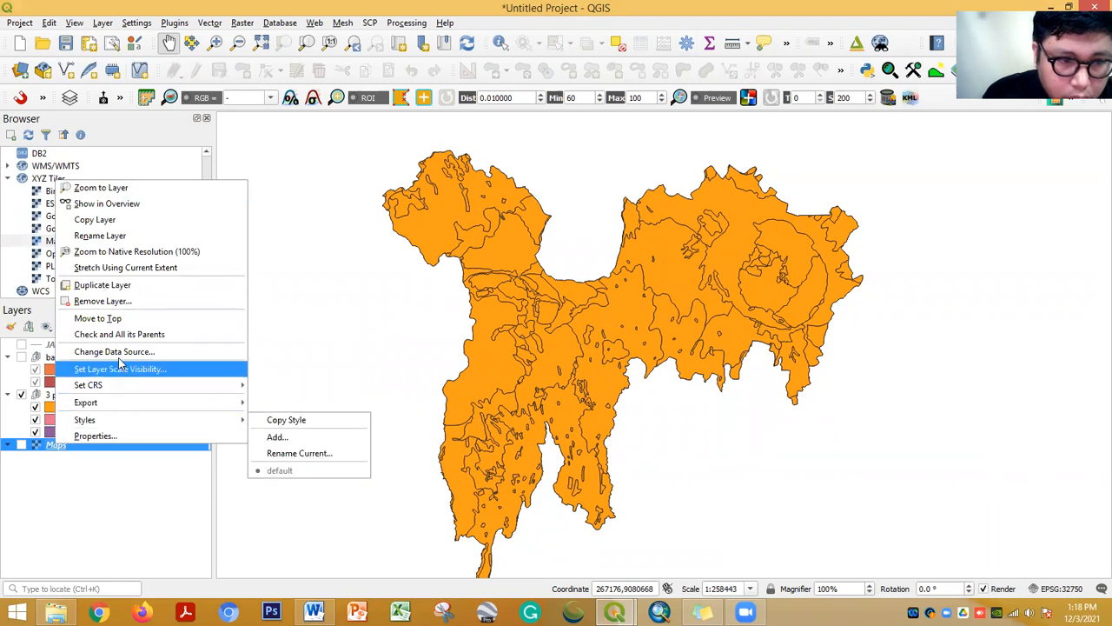
click(103, 301)
click(530, 390)
mouse_move(570, 348)
mouse_down()
mouse_move(553, 391)
mouse_move(588, 345)
mouse_up()
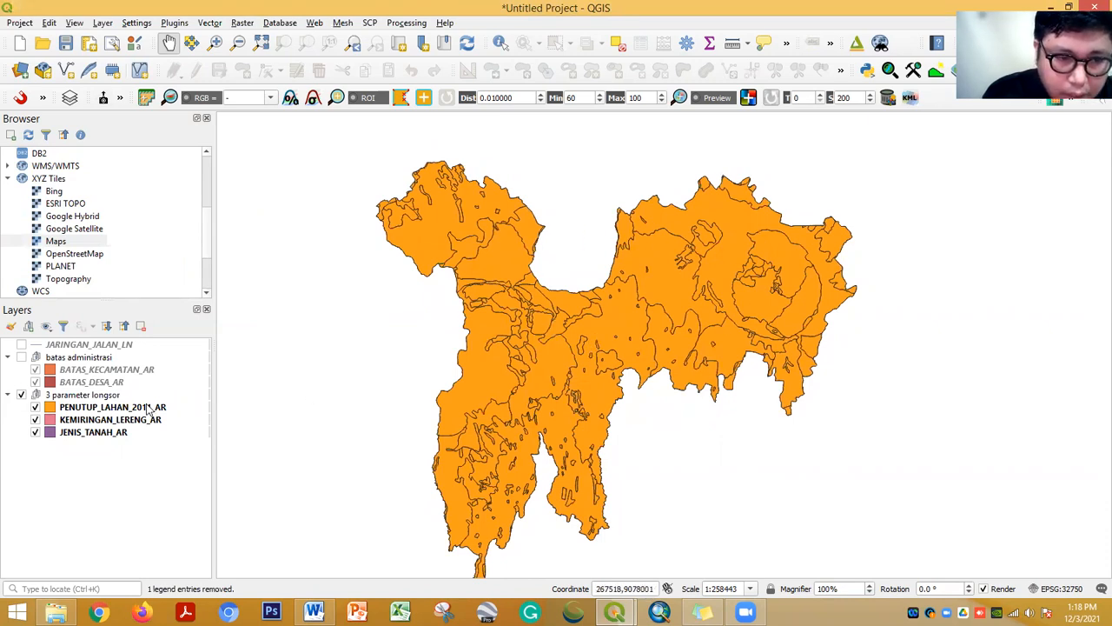
Hide the KEMIRINGAN_LERENG_AR and JENIS_TANAH_AR layers, keeping only PENUTUP_LAHAN_2011_AR shown in the group
click(134, 411)
click(35, 420)
click(34, 432)
Open the PENUTUP_LAHAN_2011_AR attribute table in a smaller window, sorted descending by PL_2011, and enable editing
right_click(90, 409)
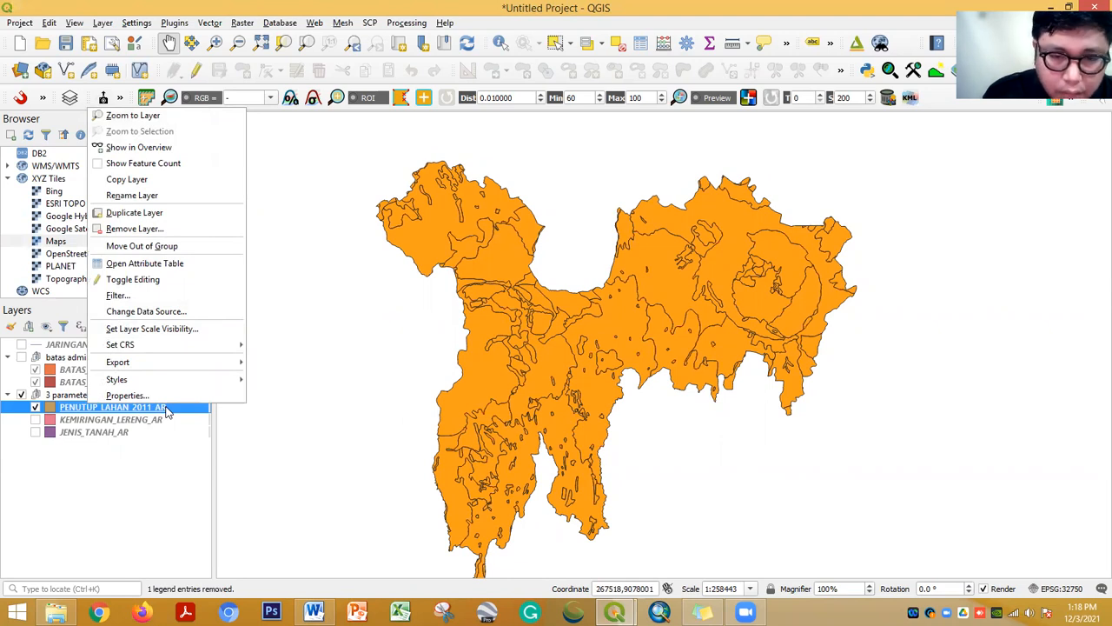
click(161, 264)
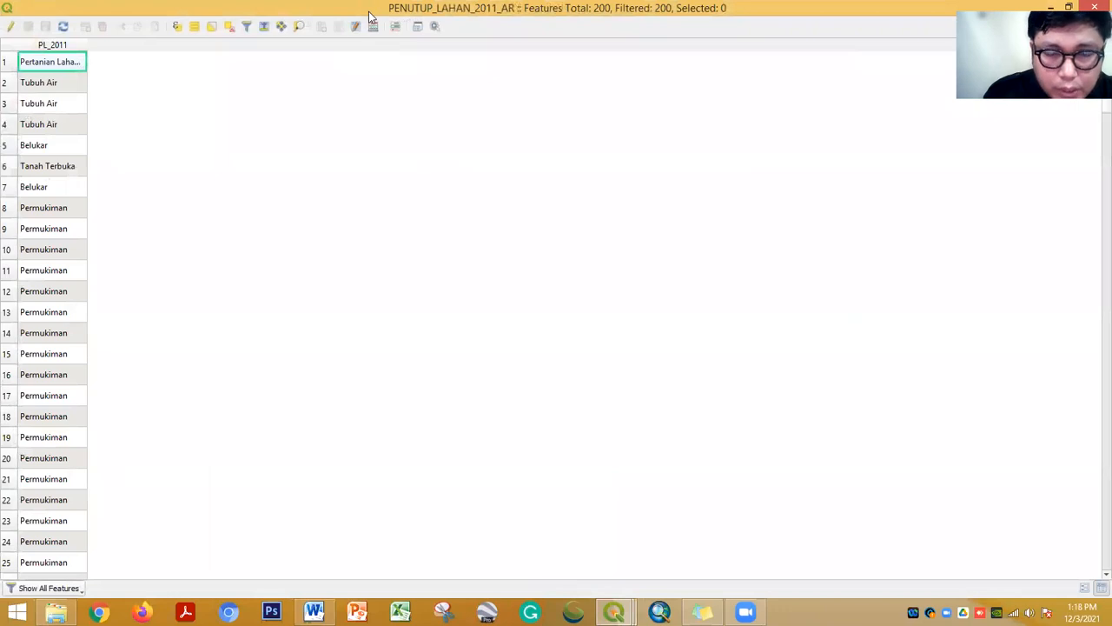
double_click(369, 16)
click(463, 216)
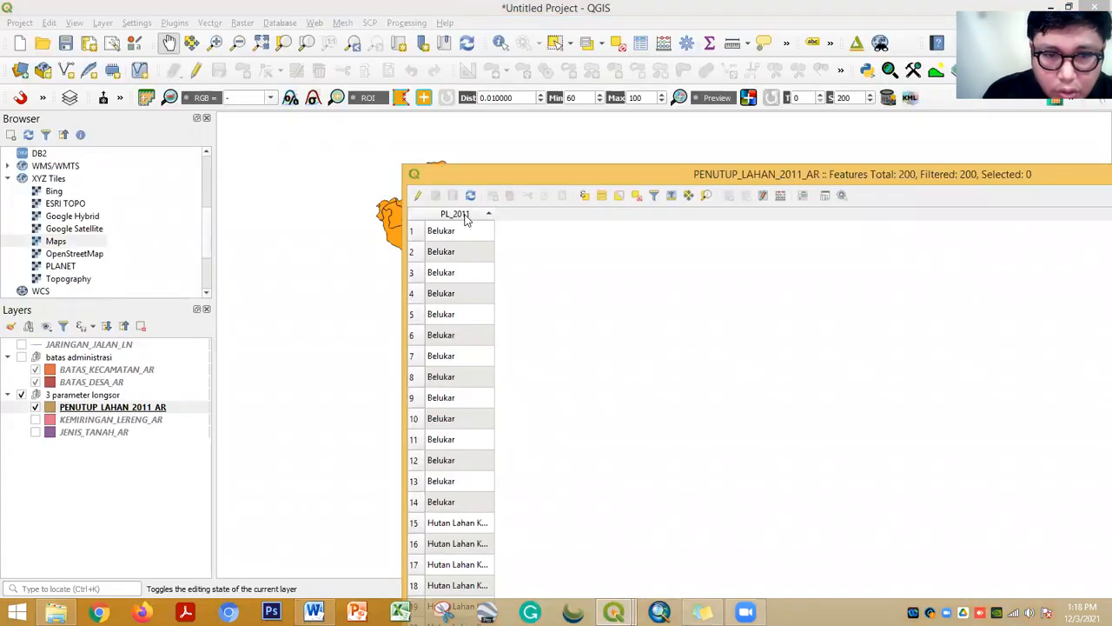
click(467, 217)
click(418, 195)
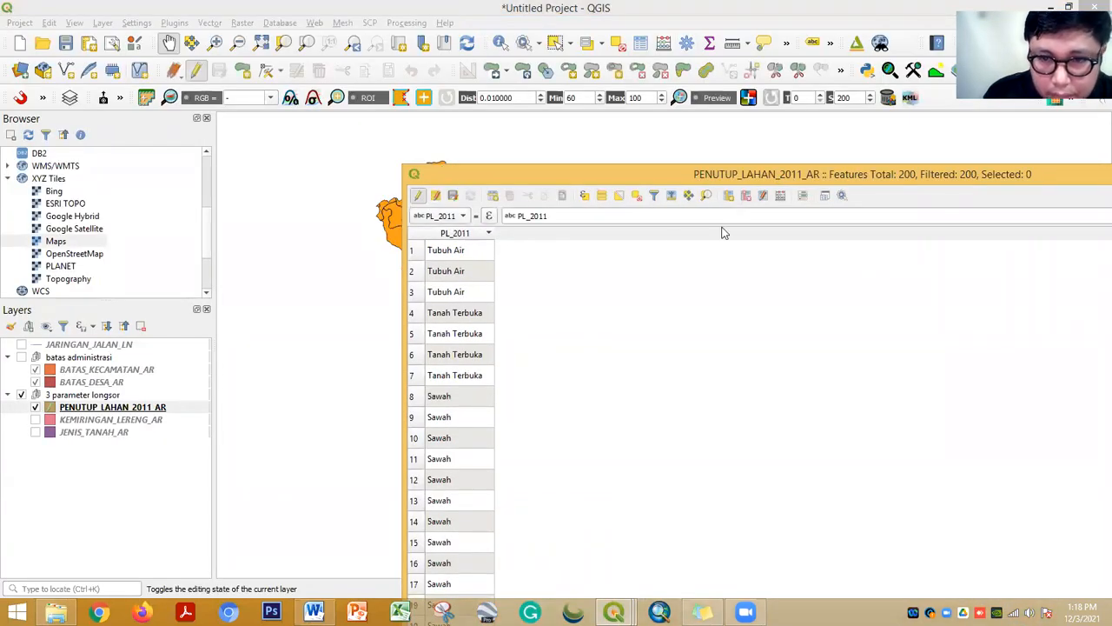
click(729, 195)
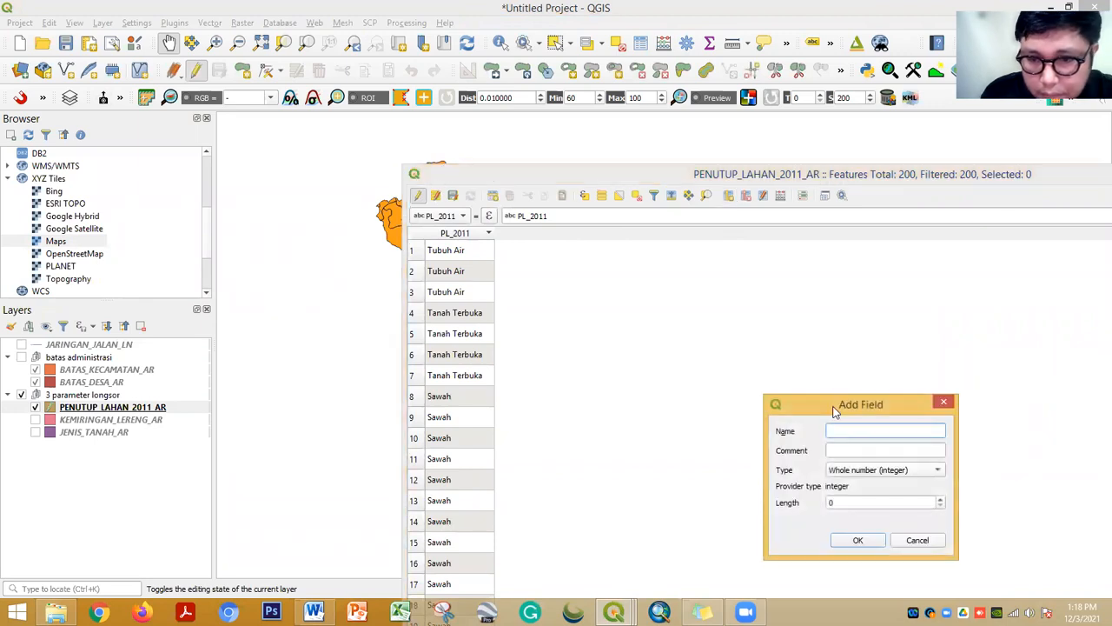
drag(834, 399, 771, 271)
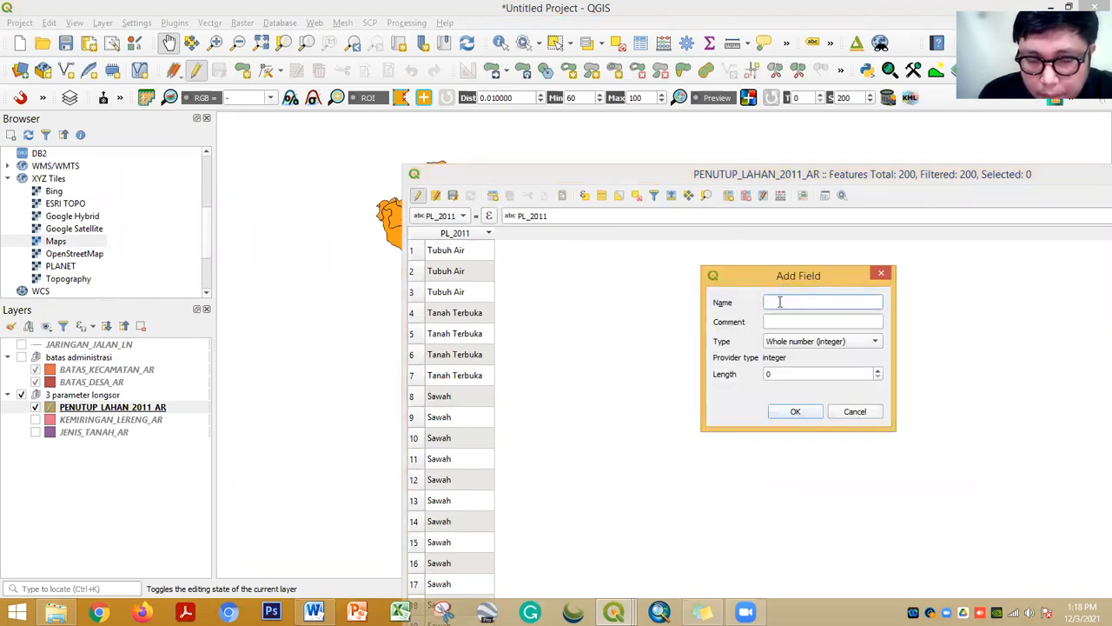
click(879, 275)
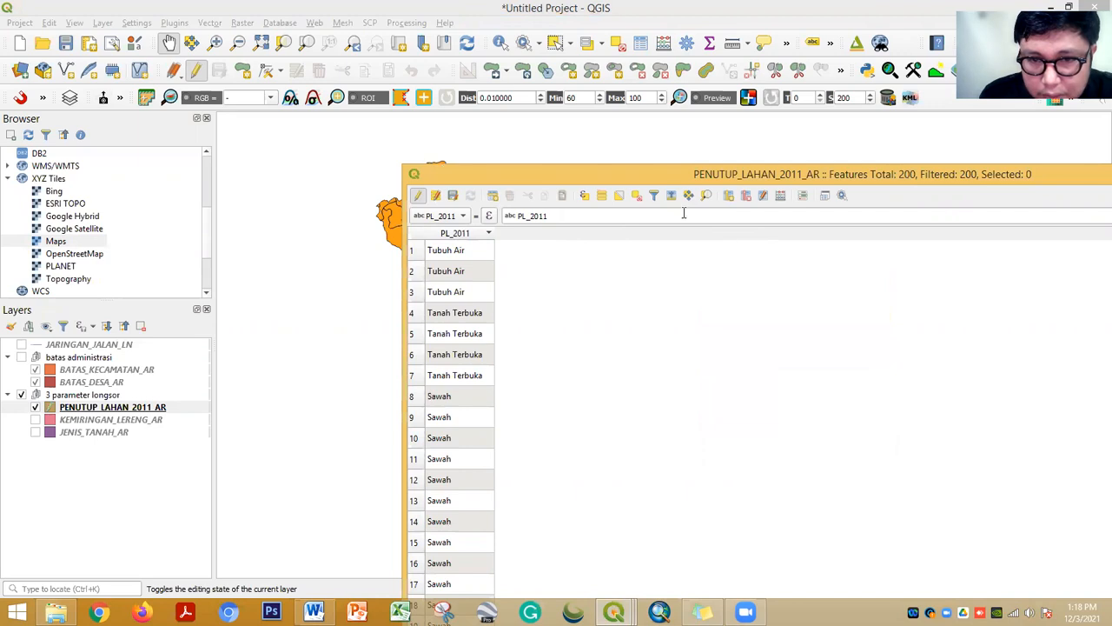
Add a whole number (integer) field named SKOR_PL with length 3 to the land cover table
click(725, 197)
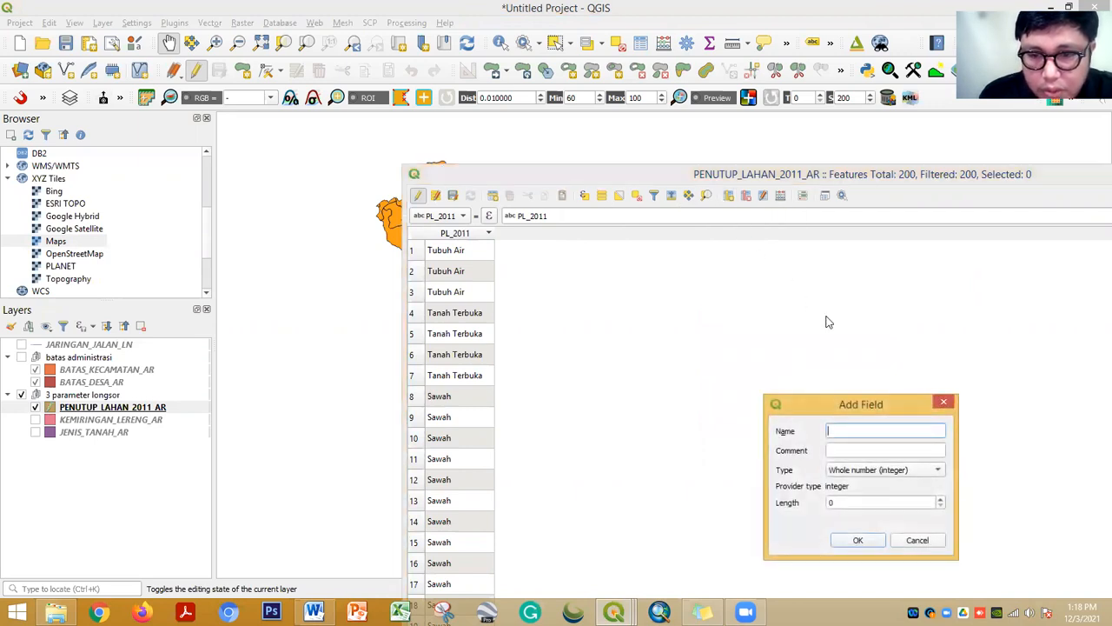
drag(823, 405, 802, 261)
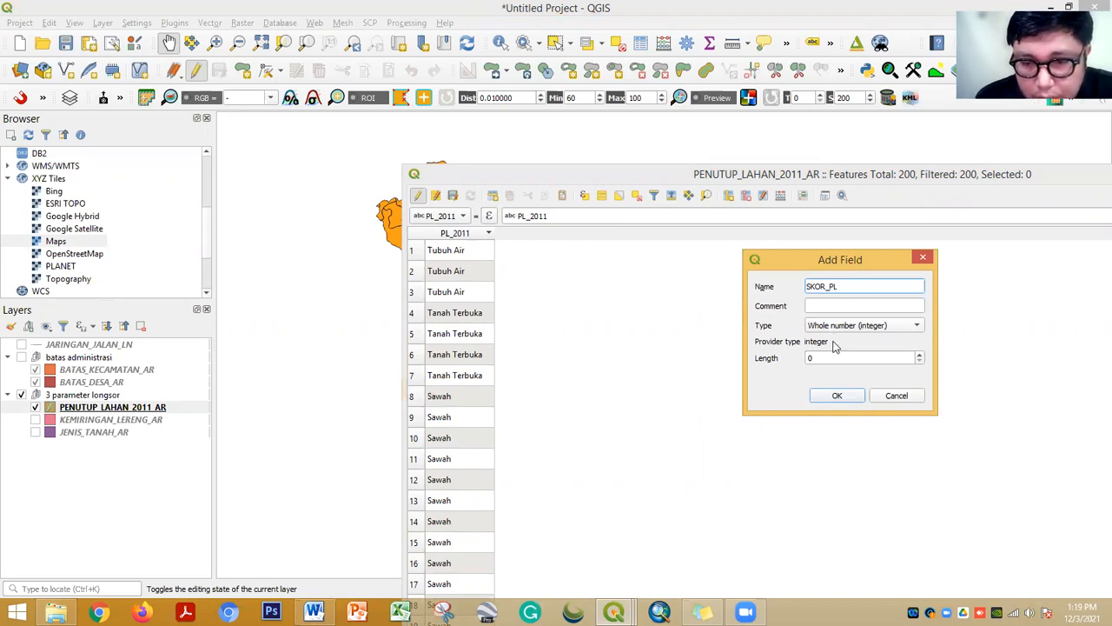
click(841, 325)
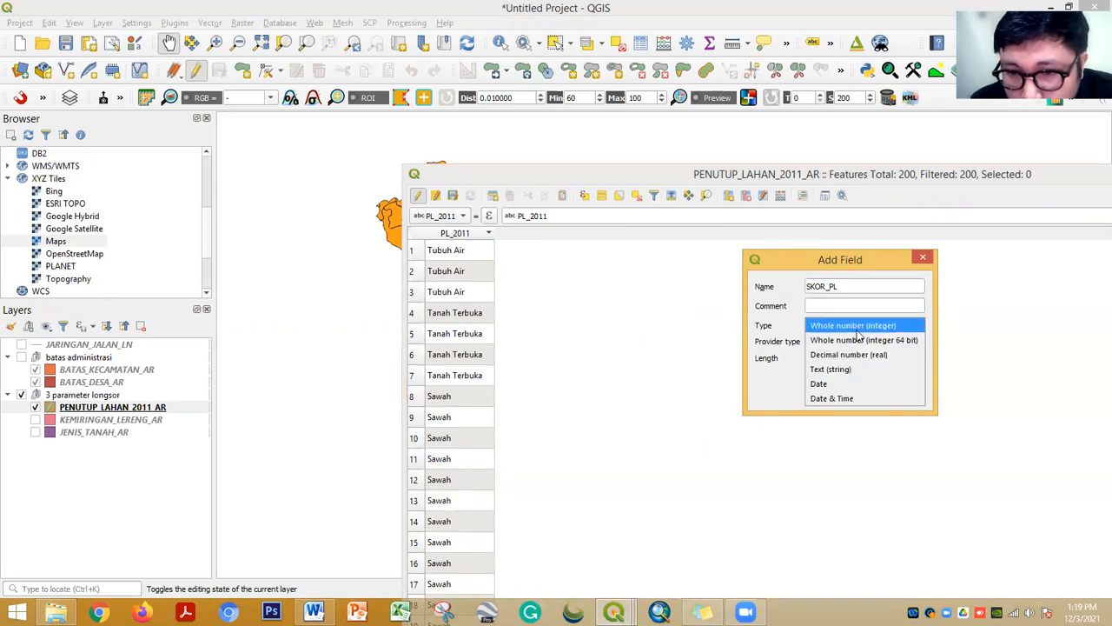
click(855, 326)
double_click(834, 358)
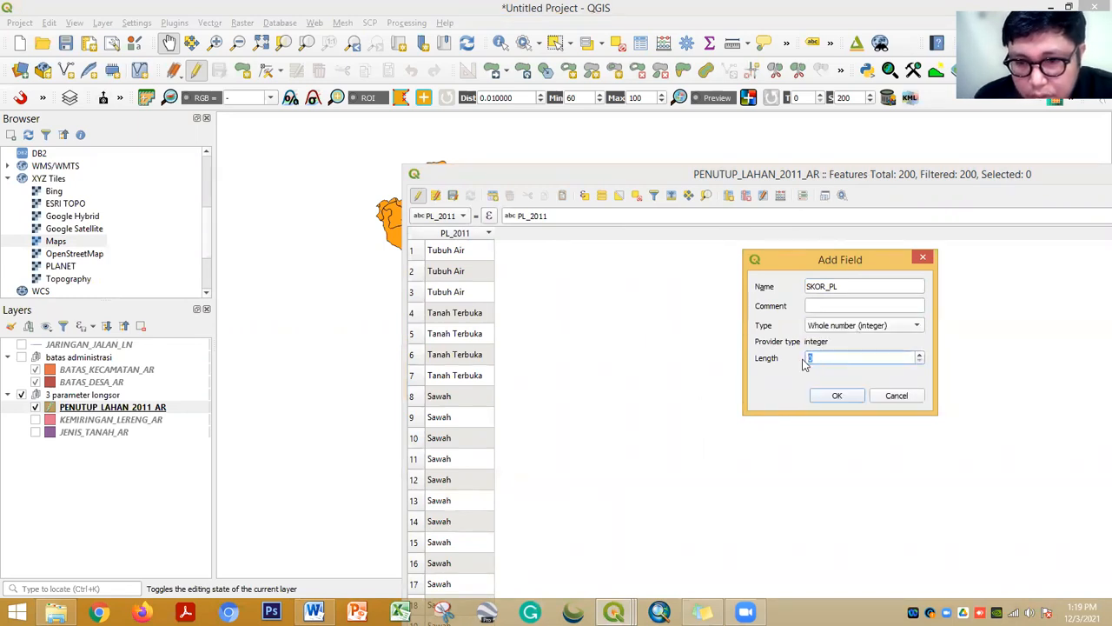
text(3)
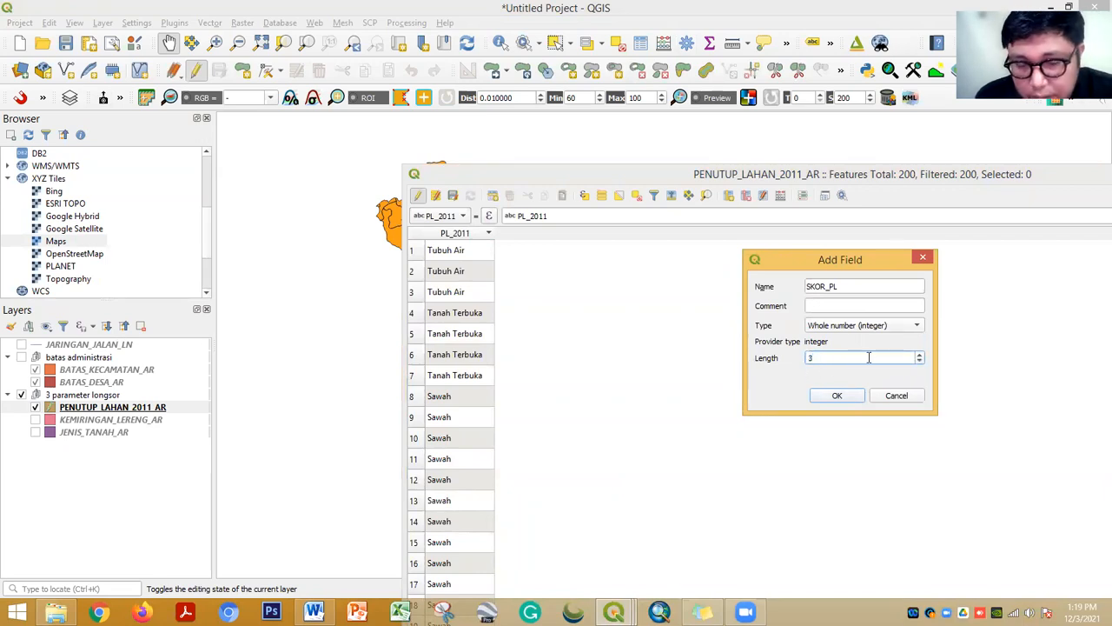
click(838, 396)
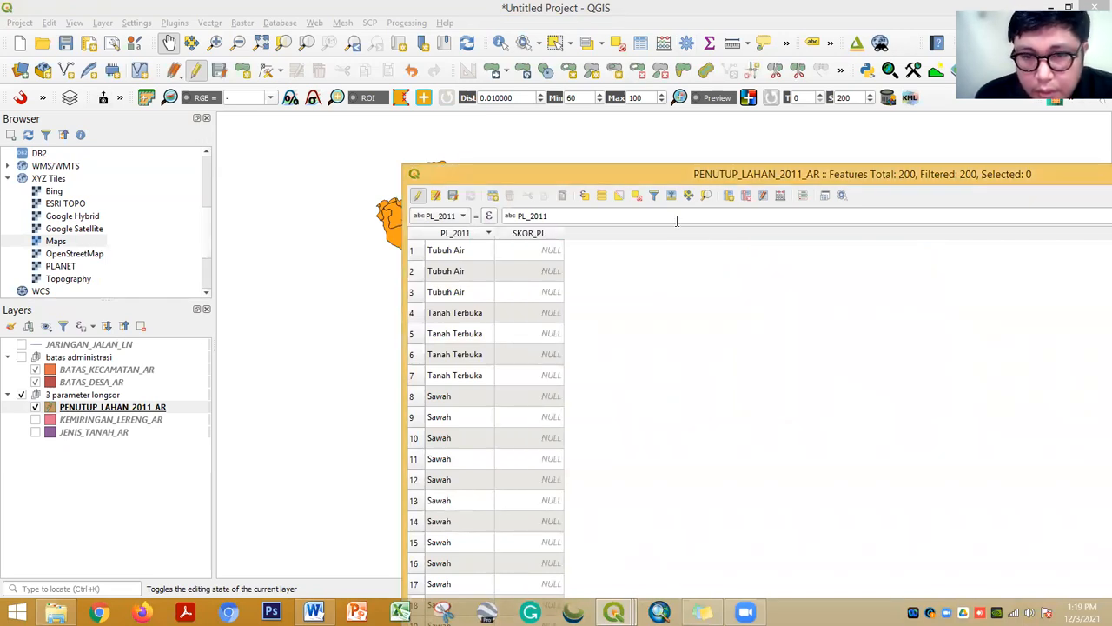
Move the attribute table window higher and sort its records ascending by PL_2011
drag(641, 177, 665, 94)
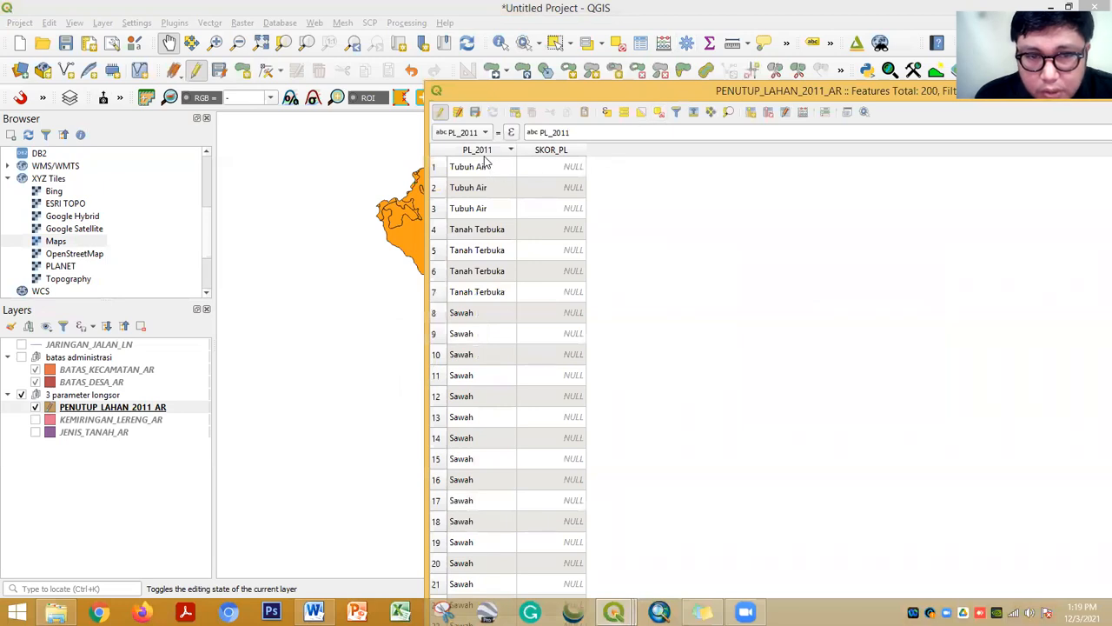
click(484, 152)
click(484, 151)
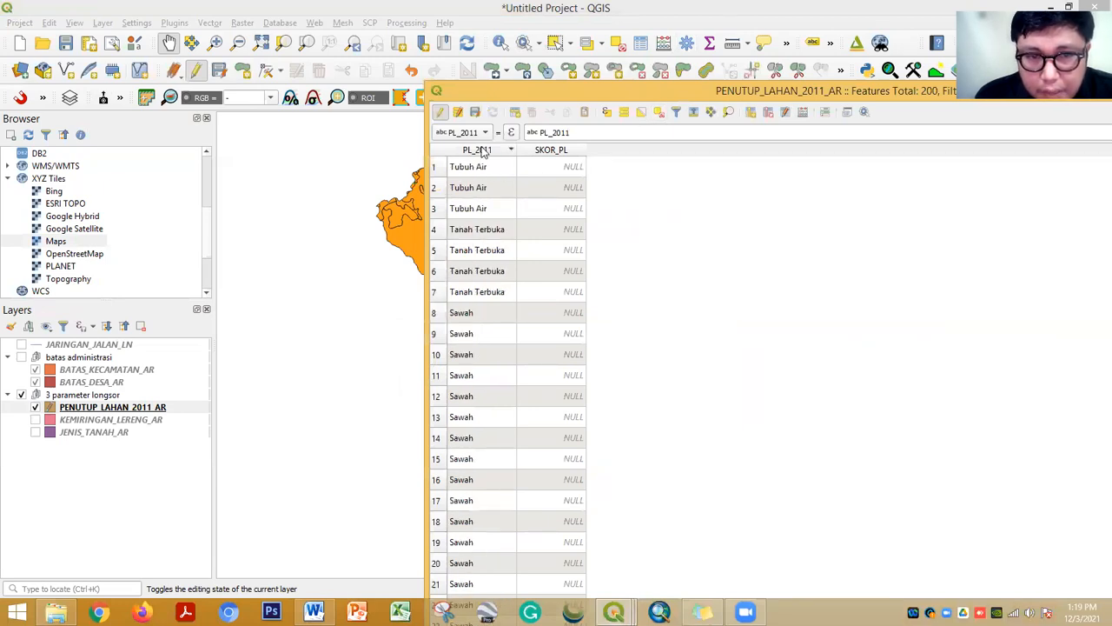
click(484, 151)
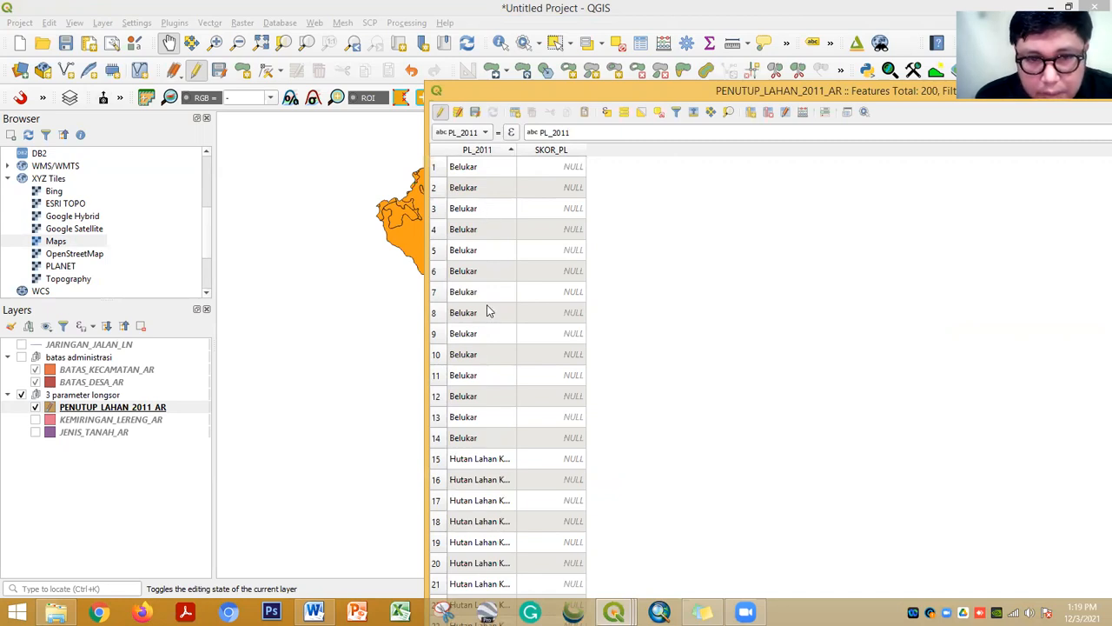
Switch to Word and colour the Penggunaan Lahan label, its Pasir, Hutan criterion with score 1, and the source citation red
click(314, 611)
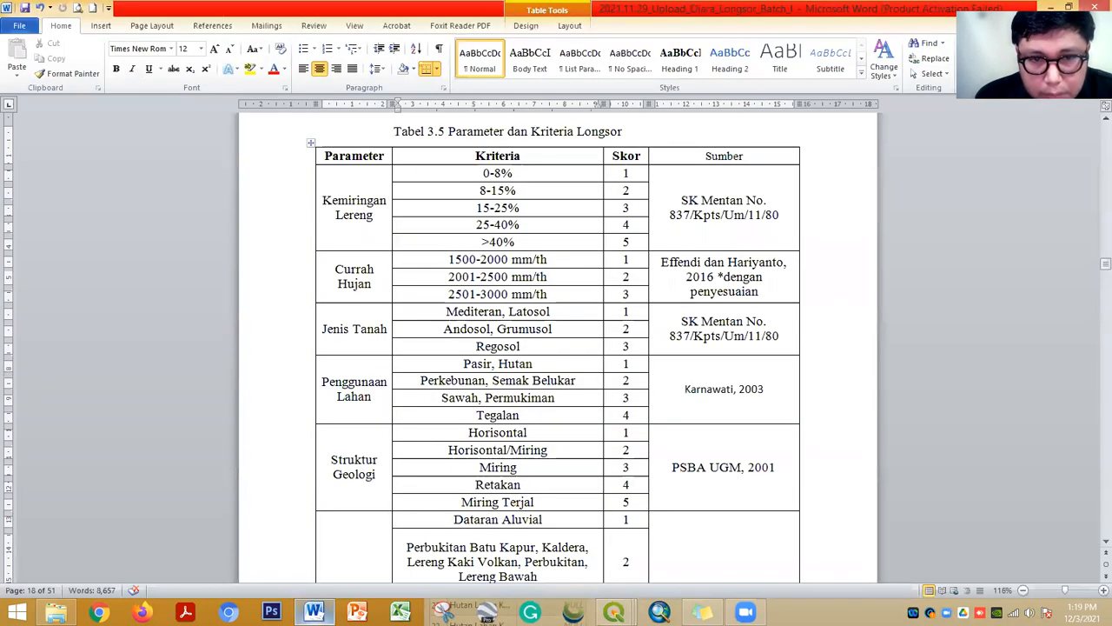
drag(345, 382, 734, 388)
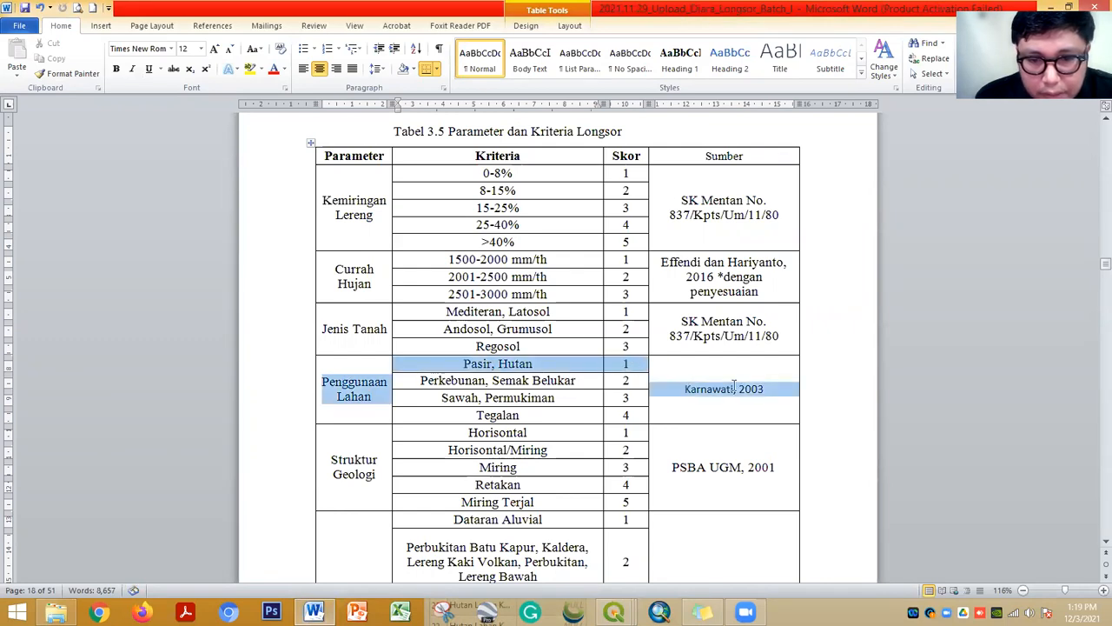
click(275, 70)
click(565, 415)
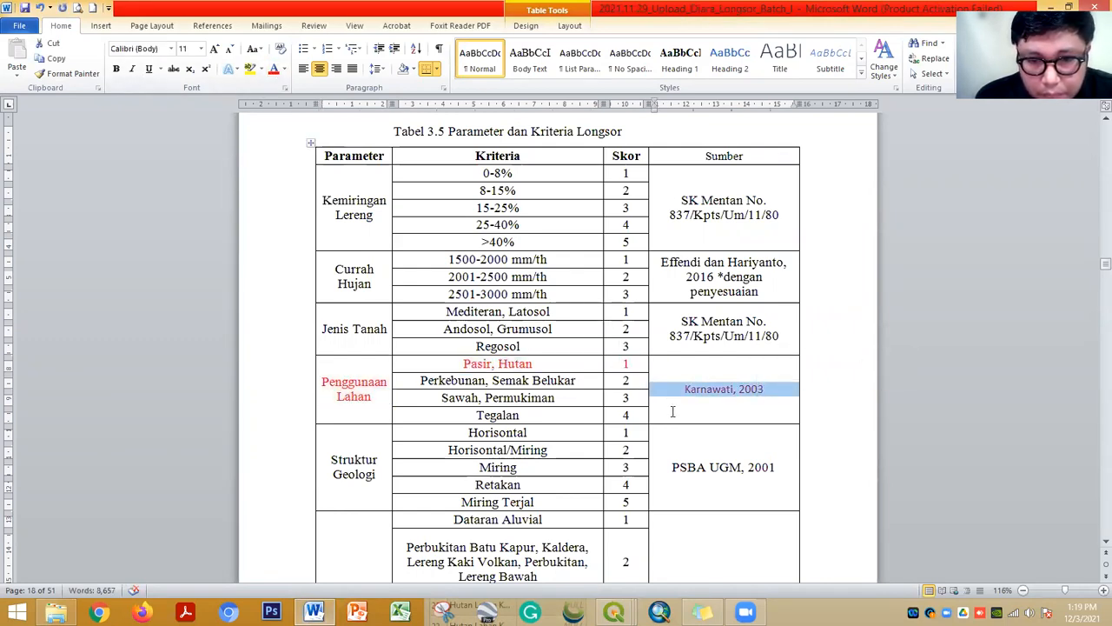
drag(581, 426, 461, 403)
key(ctrl+z)
click(499, 385)
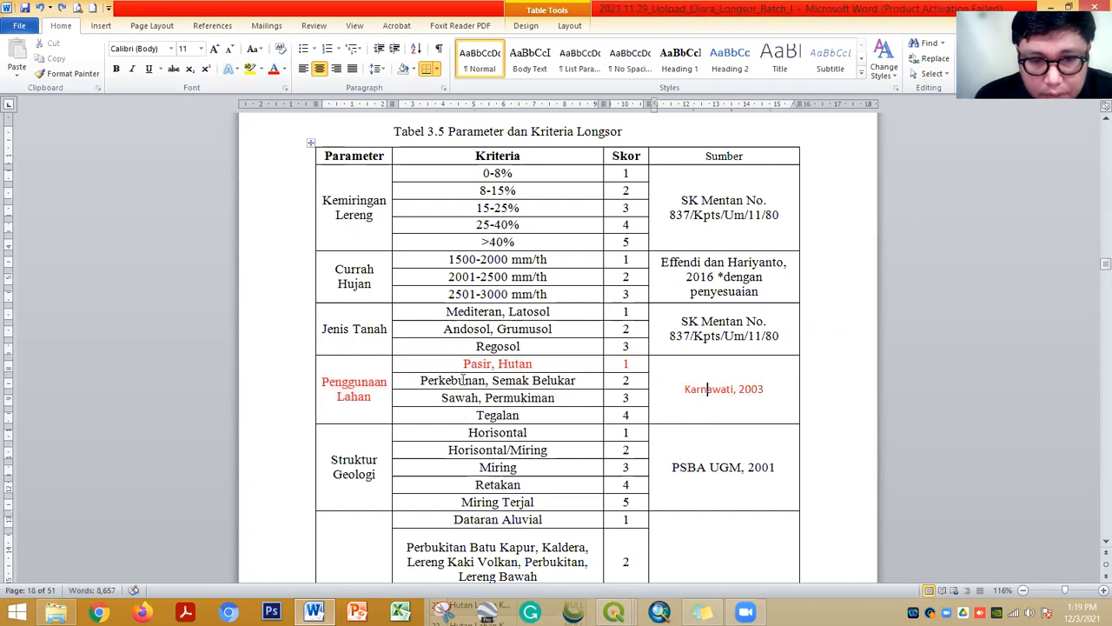
Highlight the Penggunaan Lahan label with all four of its criteria and scores in yellow
drag(376, 369, 635, 417)
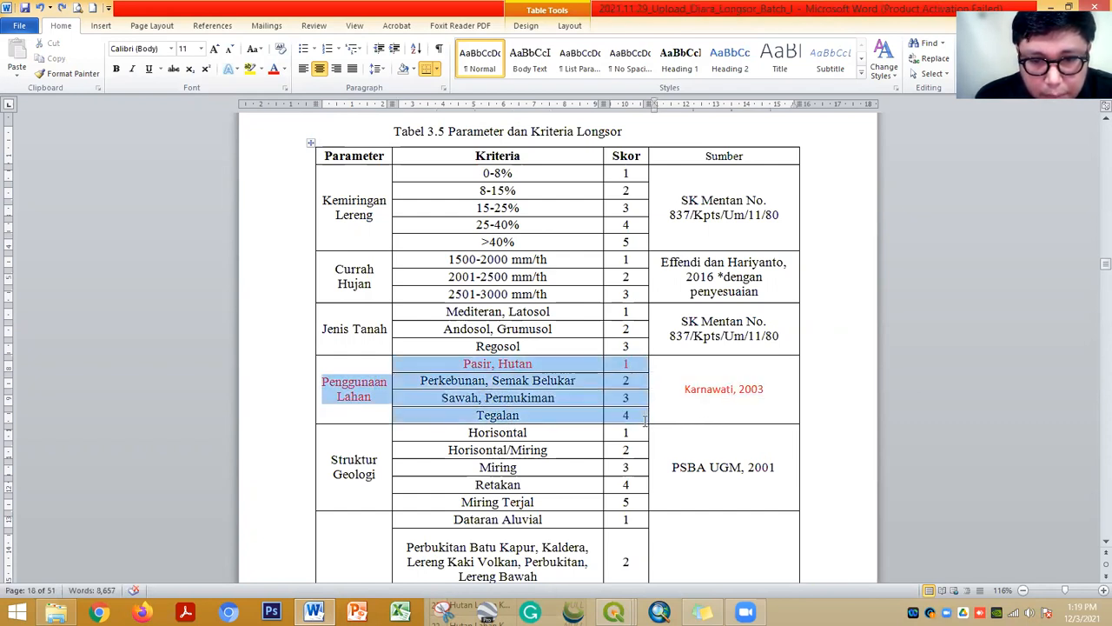
click(250, 70)
click(892, 416)
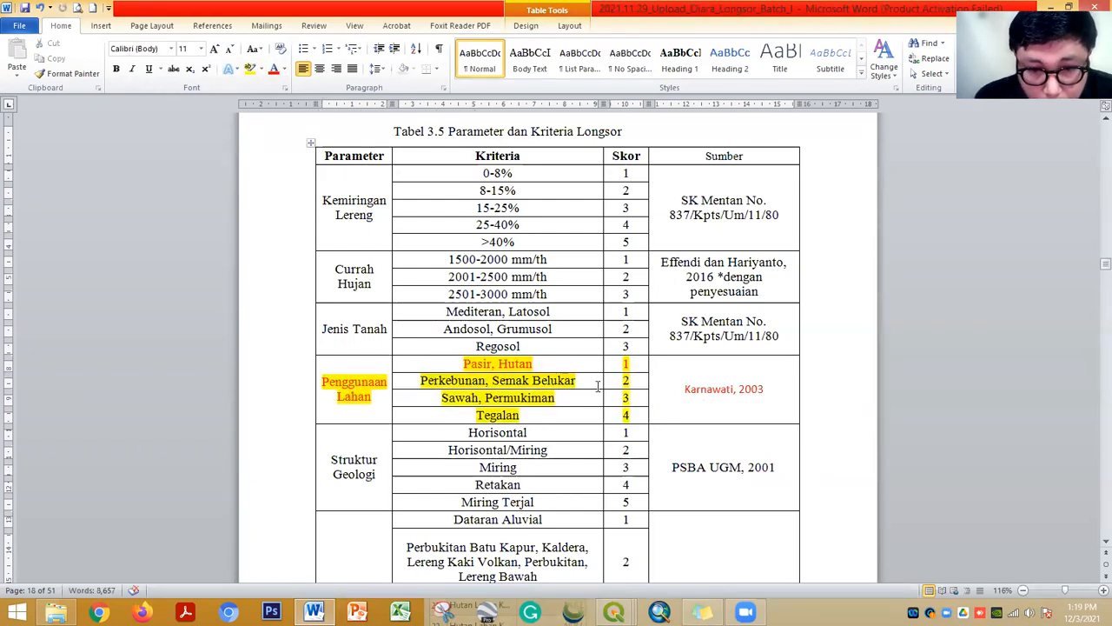
Switch back to QGIS and set SKOR_PL to '2' for all Belukar records, rows 1 to 14
click(631, 381)
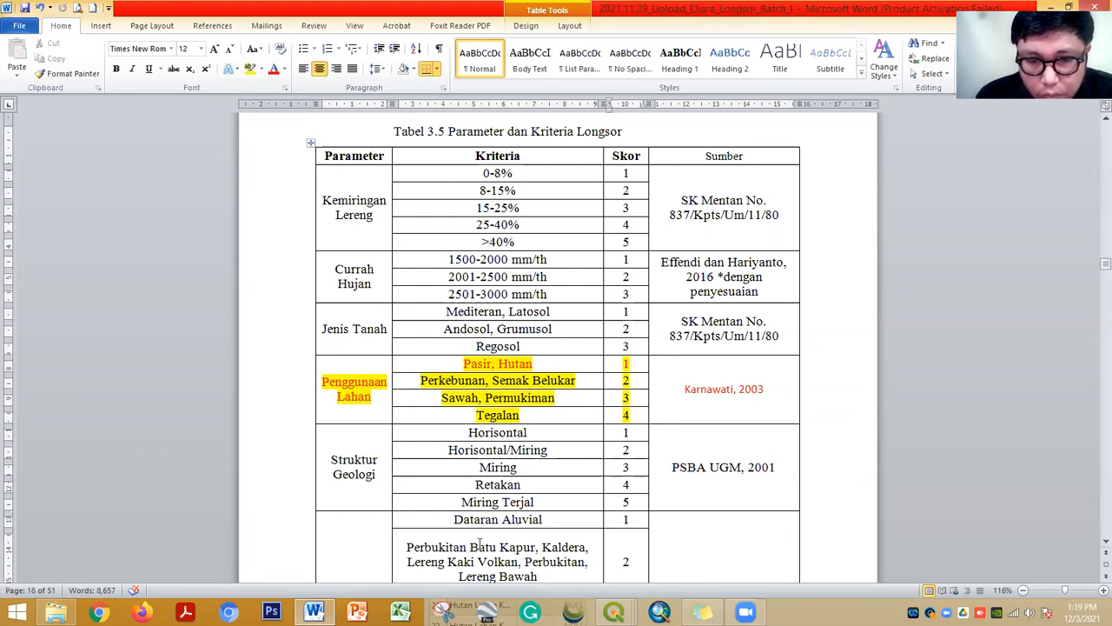
key(alt+Tab)
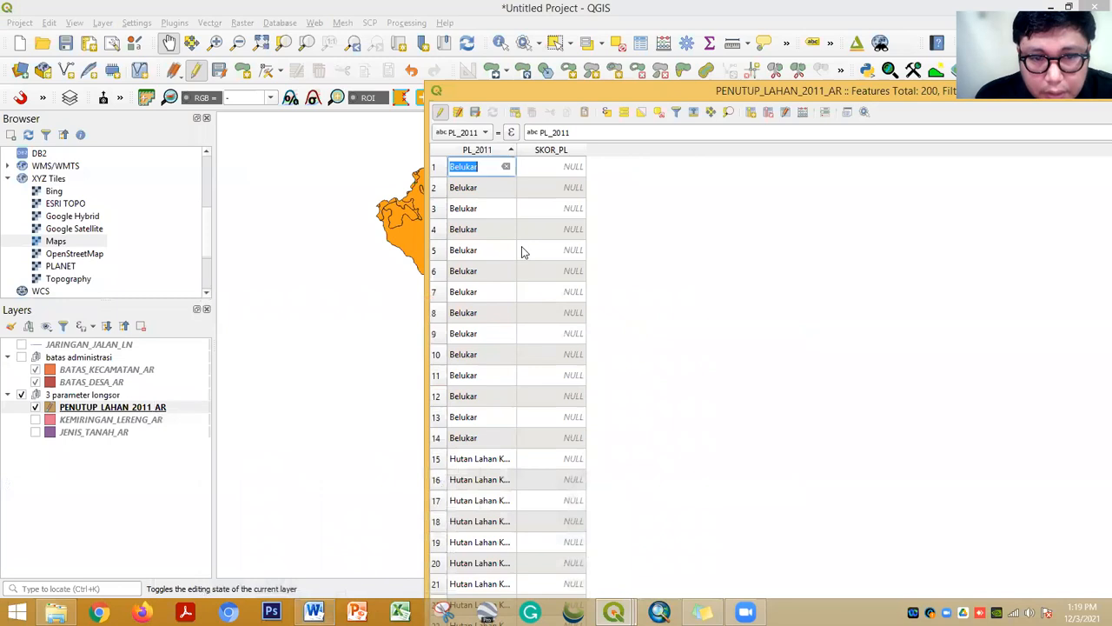
shift+click(437, 441)
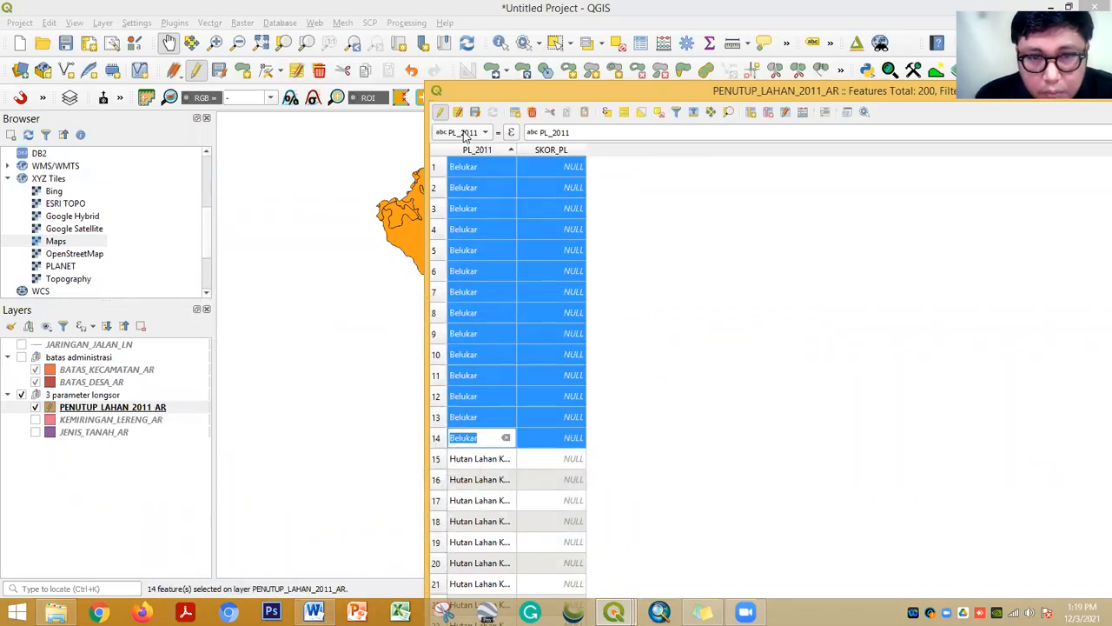
click(466, 134)
click(465, 150)
click(576, 131)
key(BackSpace)
key(BackSpace)
key(BackSpace)
key(BackSpace)
key(BackSpace)
key(BackSpace)
key(BackSpace)
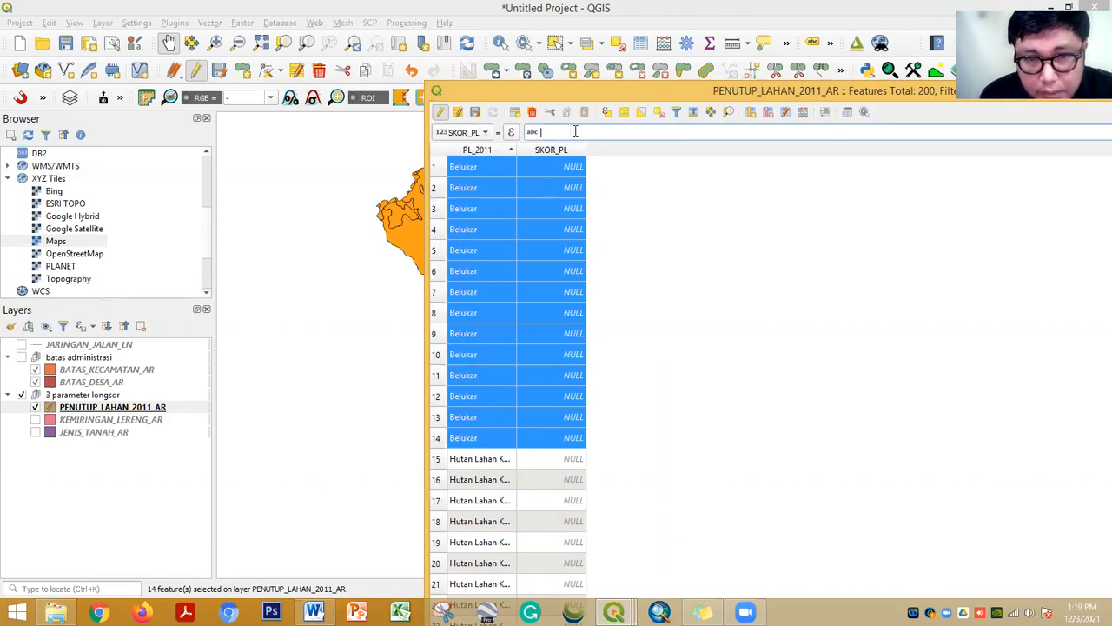
text(,4)
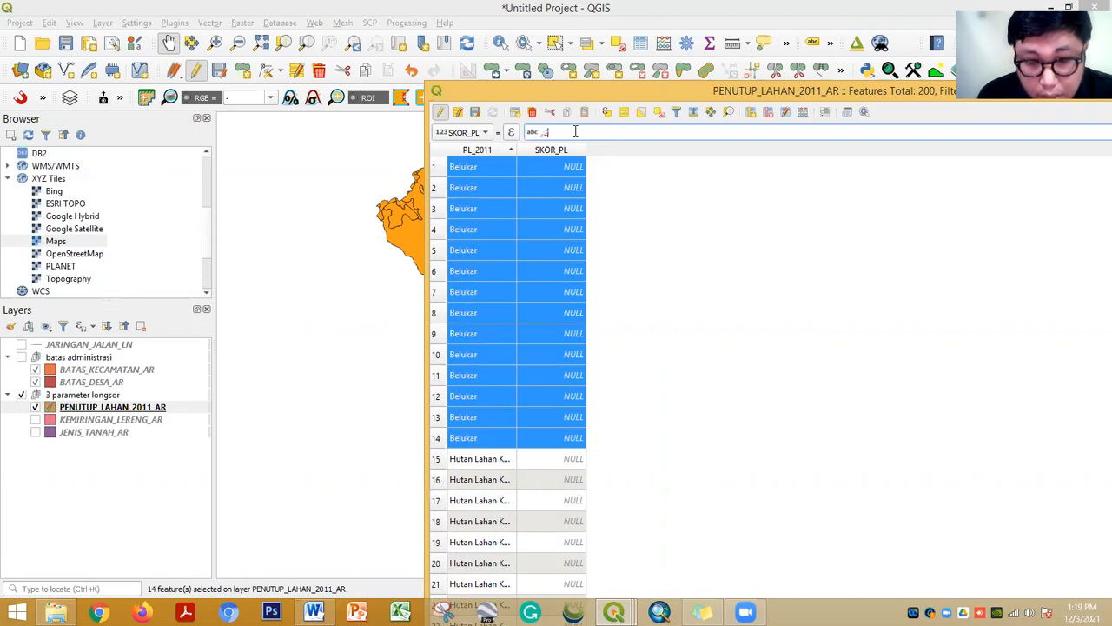
key(BackSpace)
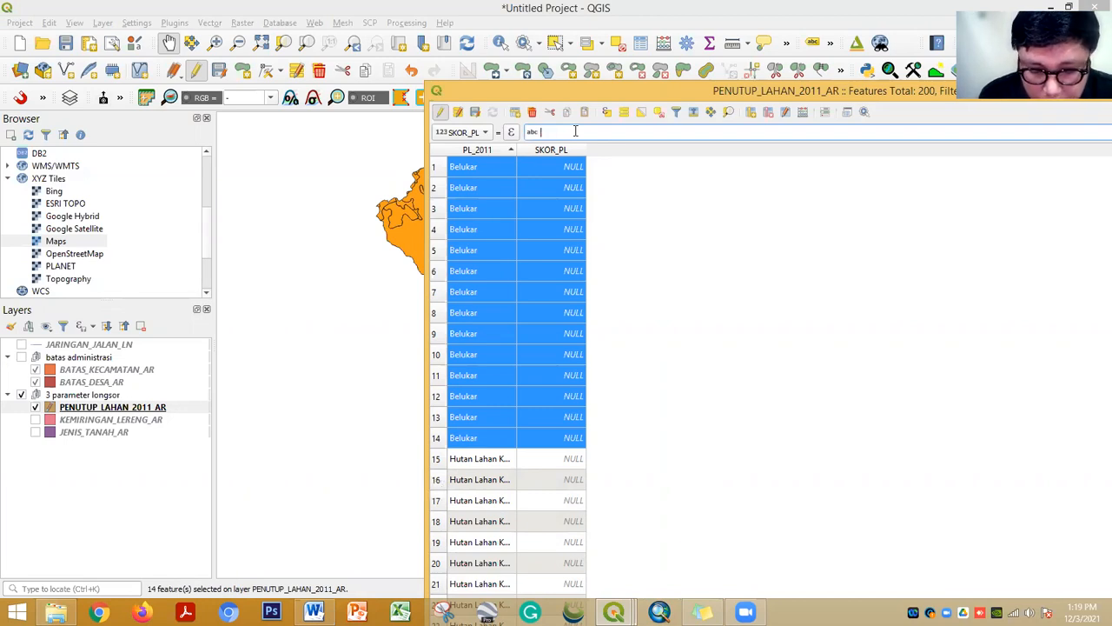
text('2)
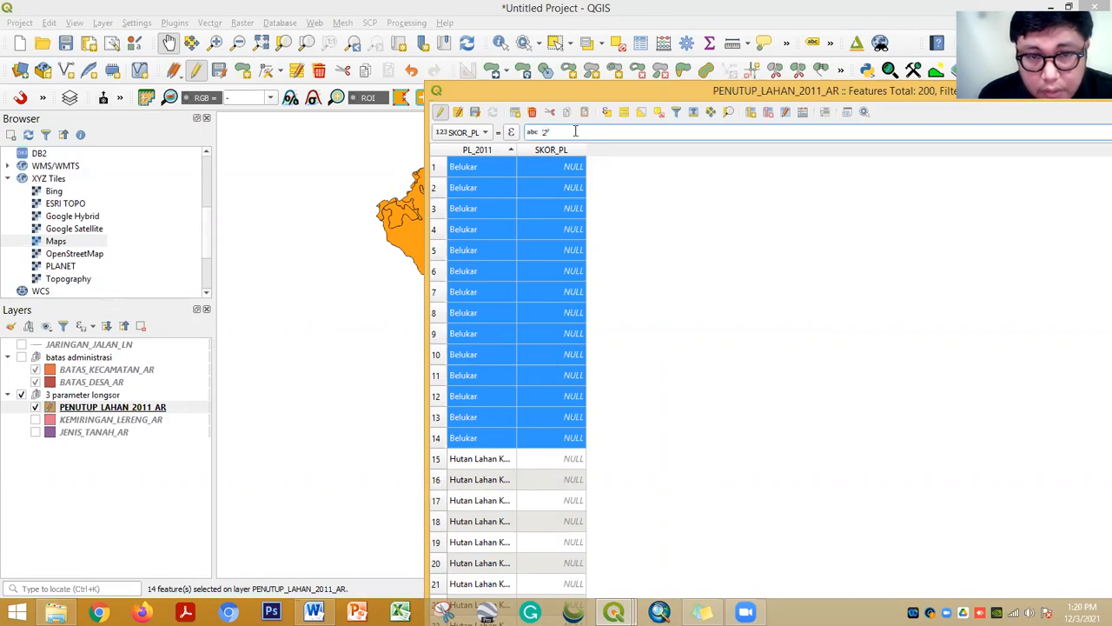
drag(556, 132, 541, 132)
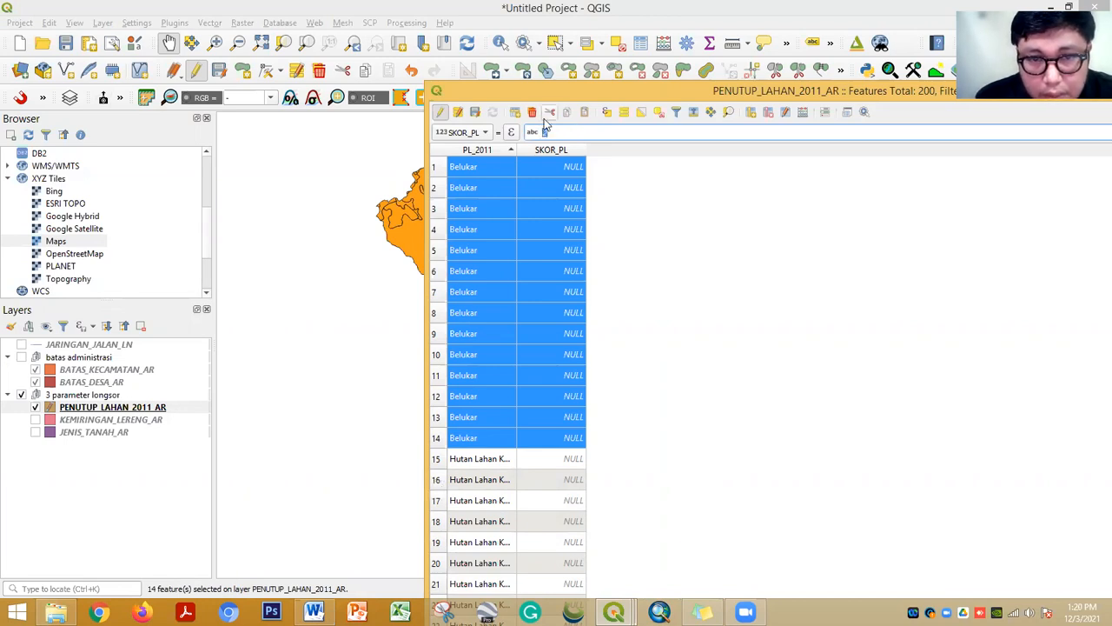
double_click(553, 94)
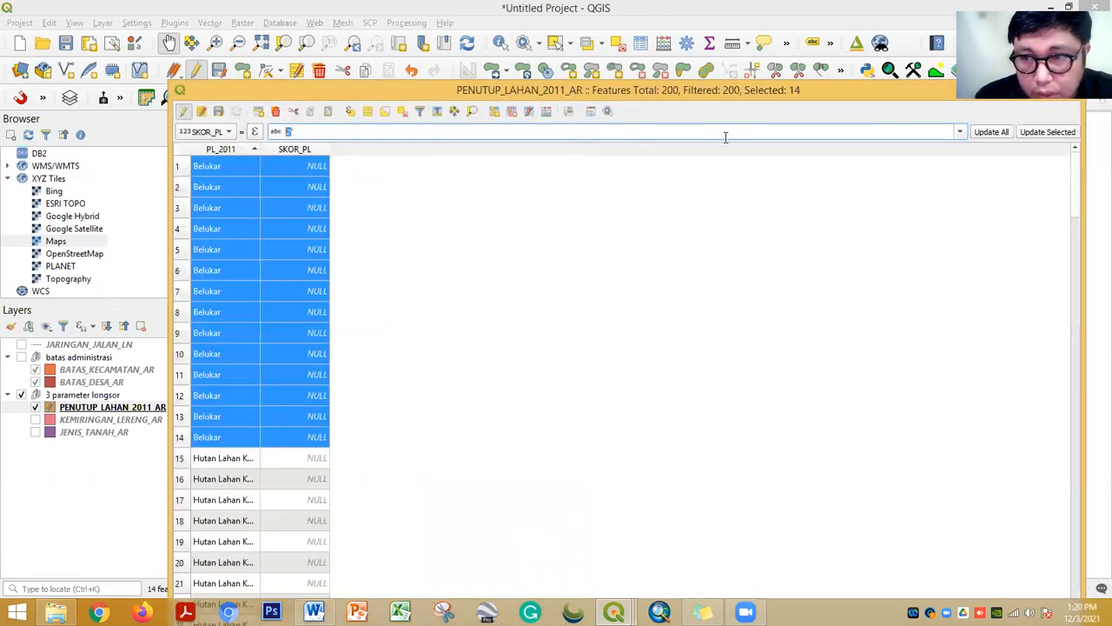
click(1035, 135)
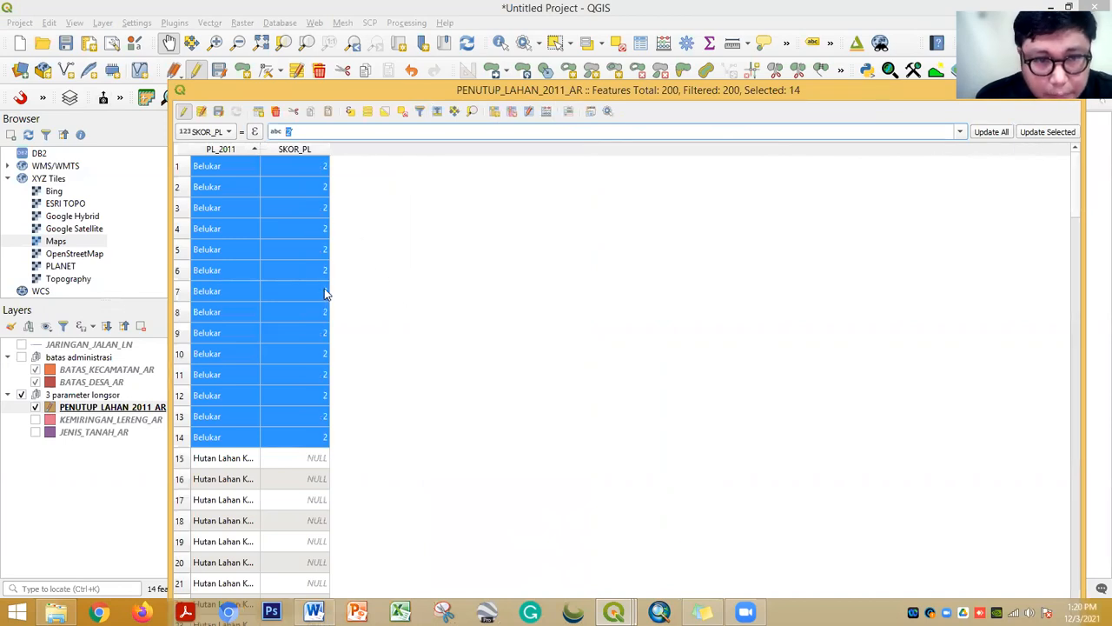
Move the attribute table window aside and widen the PL_2011 column to show its full land cover names
double_click(443, 91)
scroll(509, 355, down, 3)
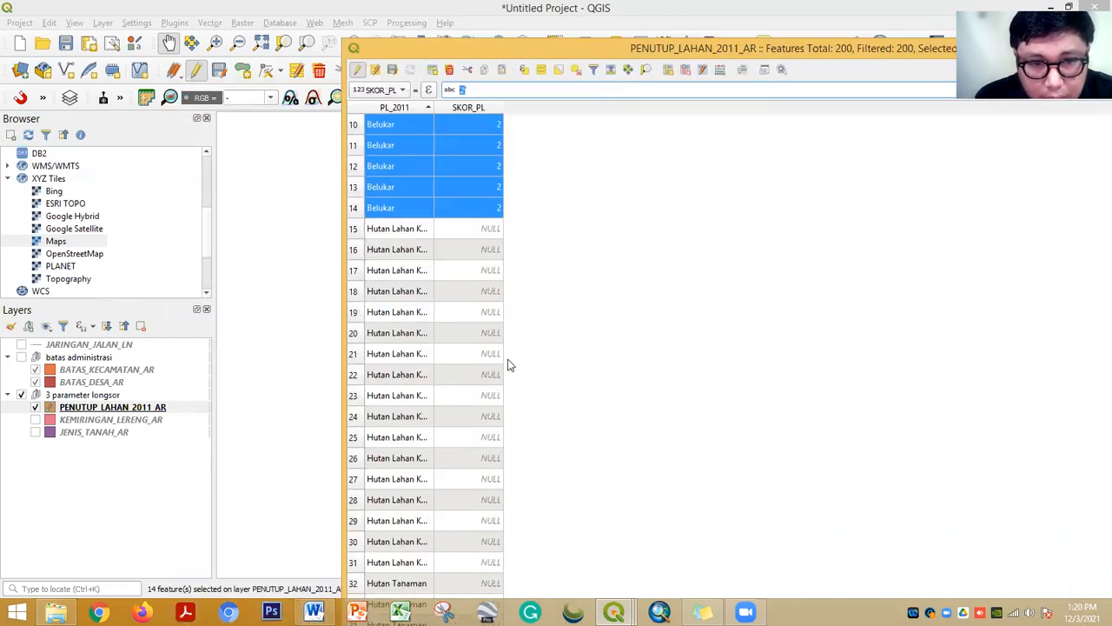
double_click(433, 107)
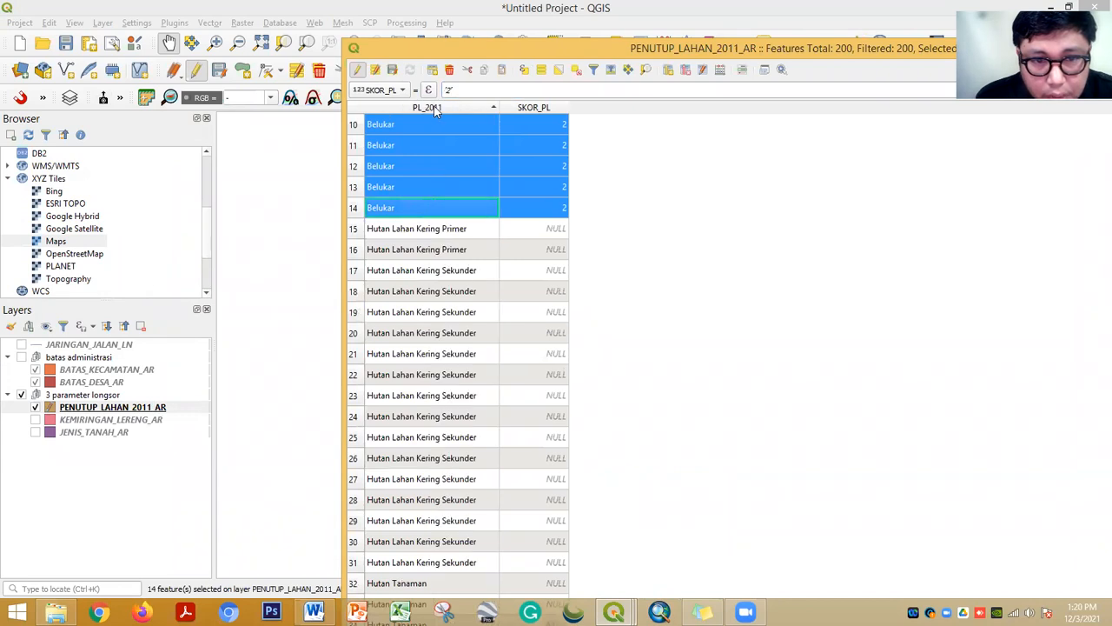
Set SKOR_PL to '1' for the Hutan Lahan Kering Primer, Hutan Lahan Kering Sekunder and Hutan Tanaman records, checking the score table in Word
click(354, 229)
scroll(484, 373, down, 4)
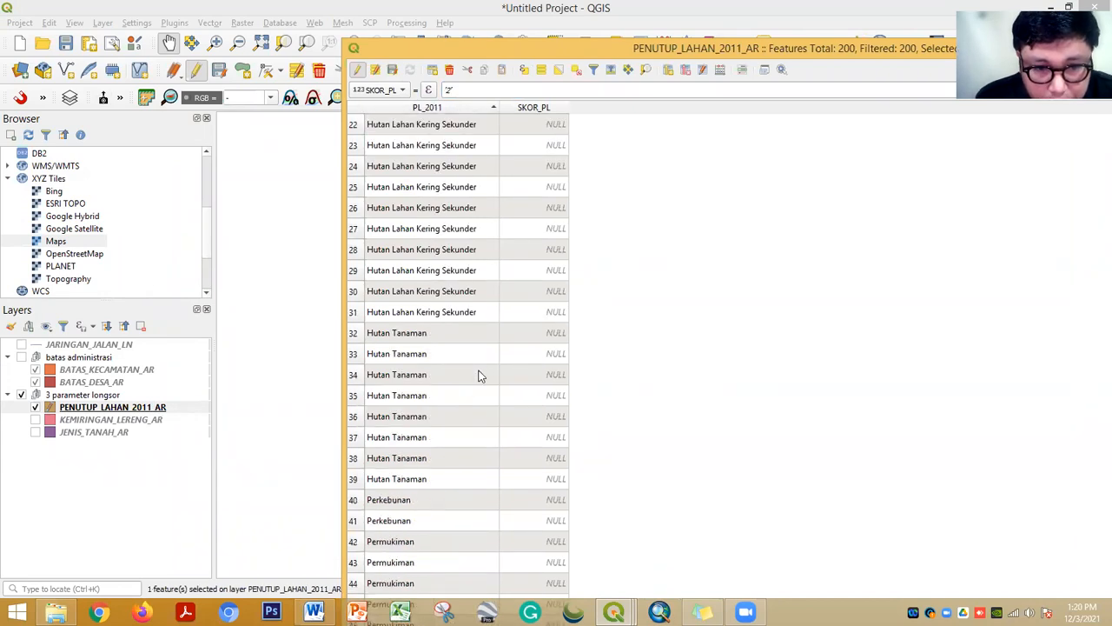
scroll(452, 353, down, 3)
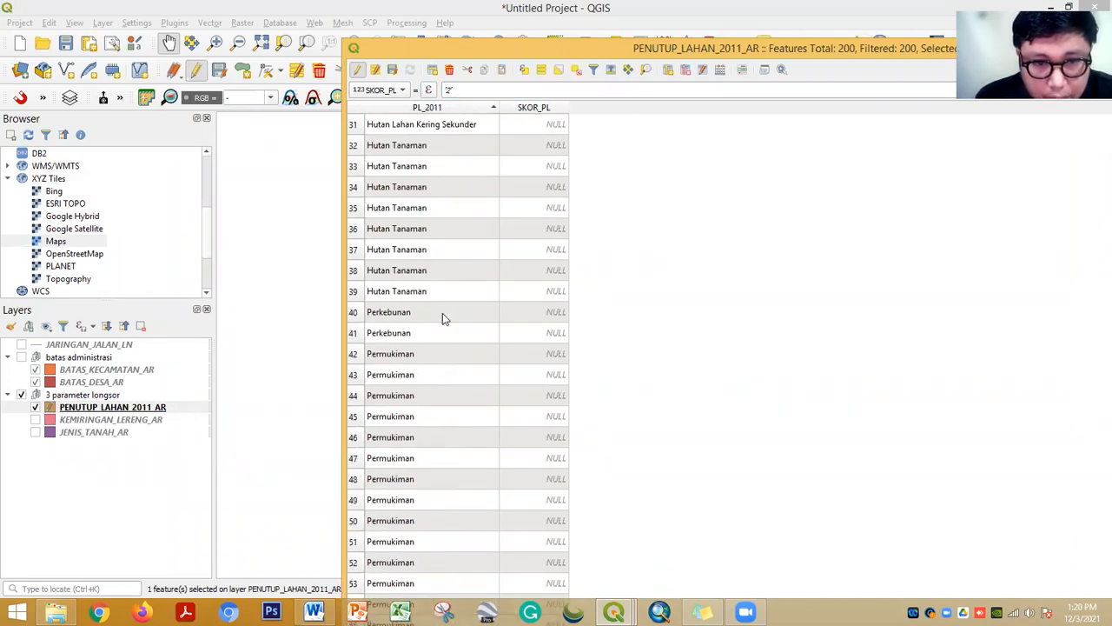
shift+click(353, 296)
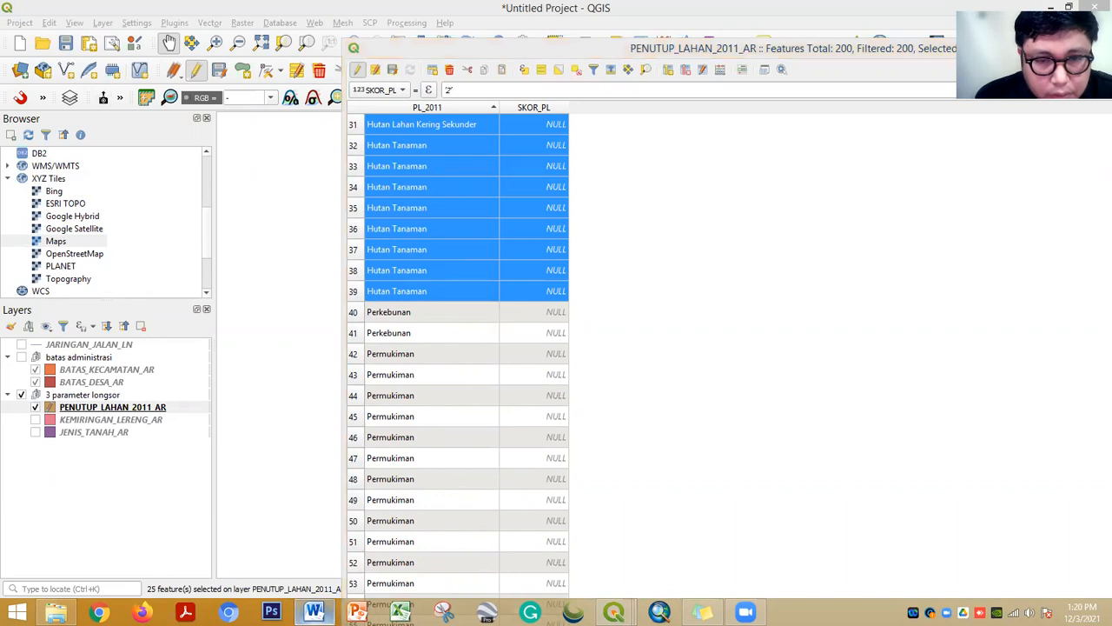
click(314, 612)
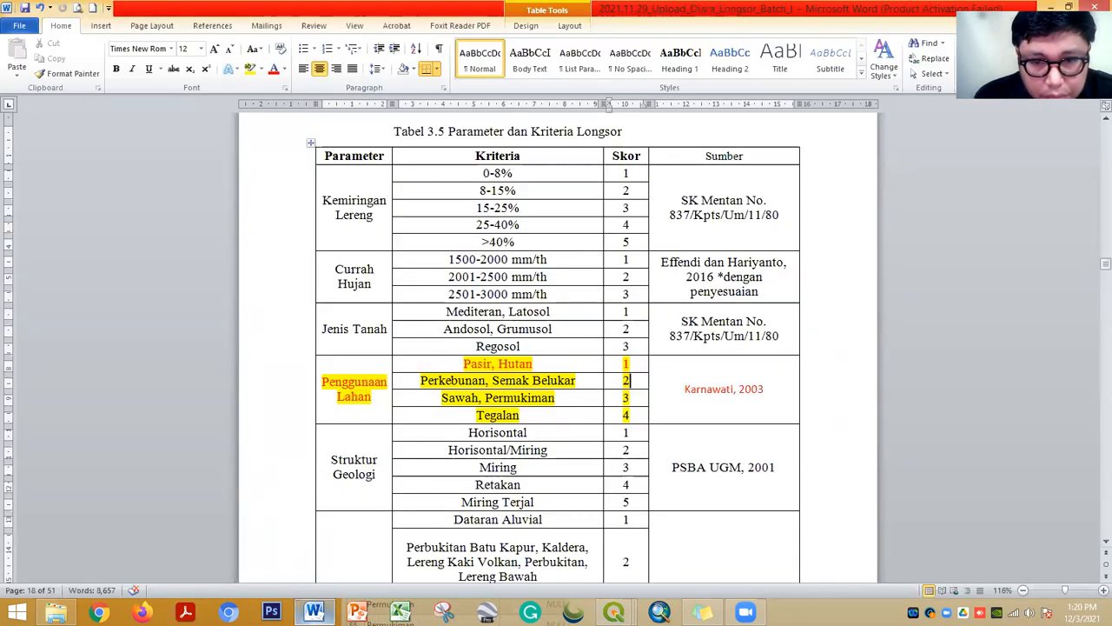
key(alt+Tab)
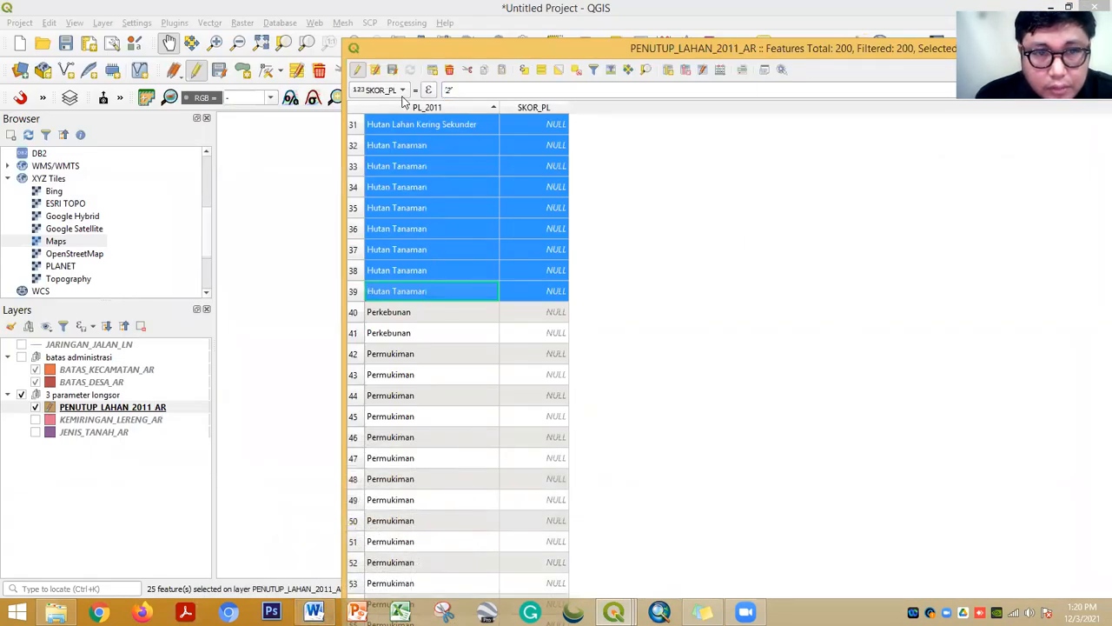
click(450, 92)
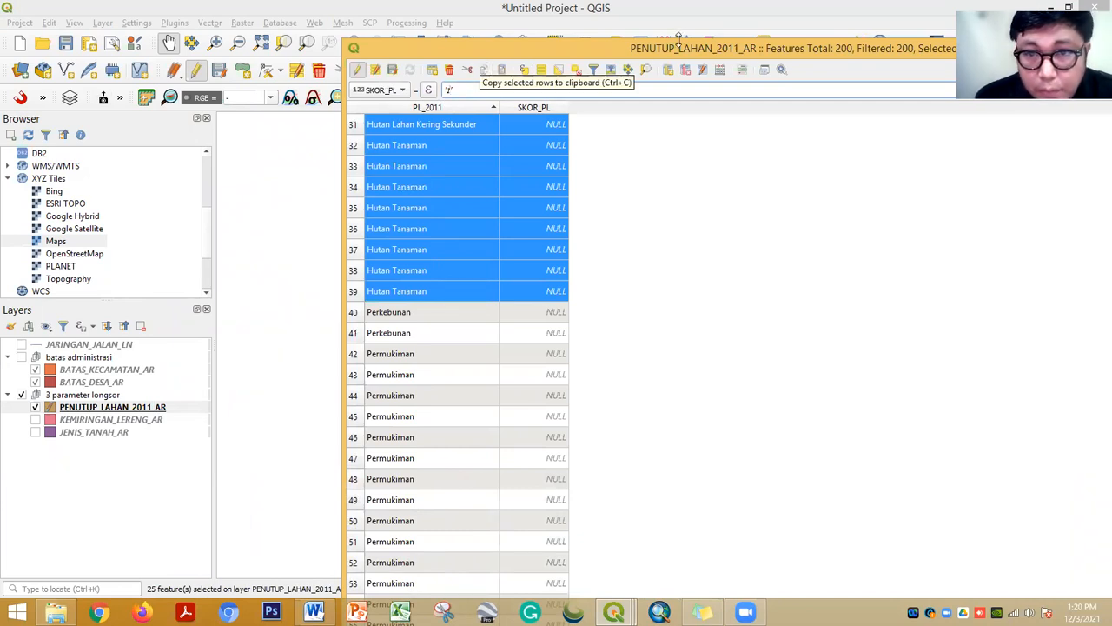
double_click(681, 47)
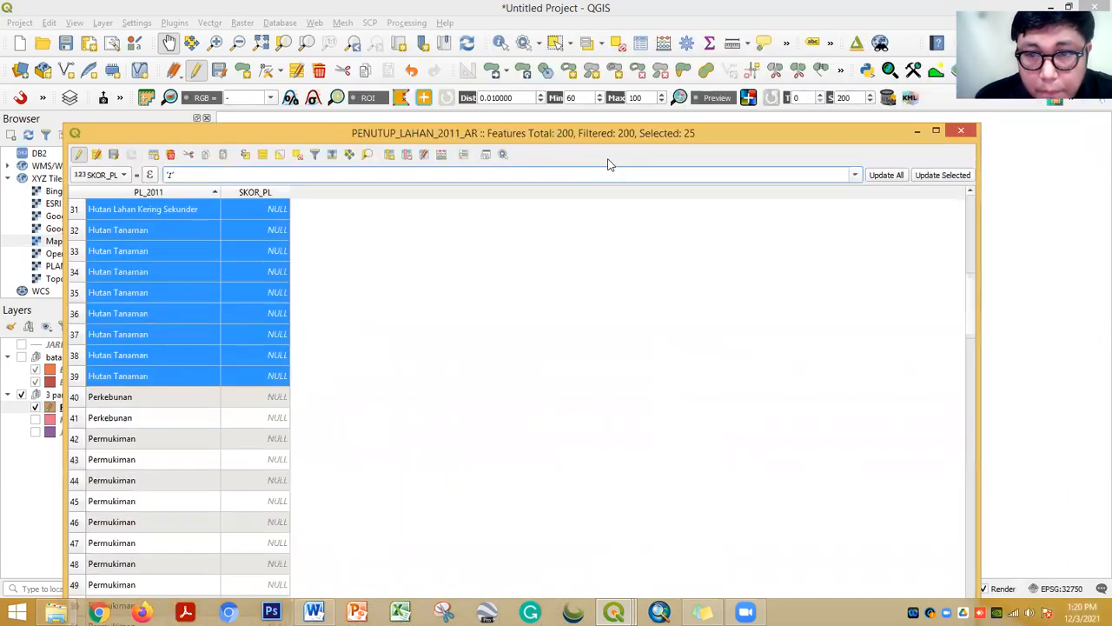
click(931, 178)
Set SKOR_PL to '2' for the two Perkebunan records, rows 40 and 41, after checking the score table in Word
double_click(445, 134)
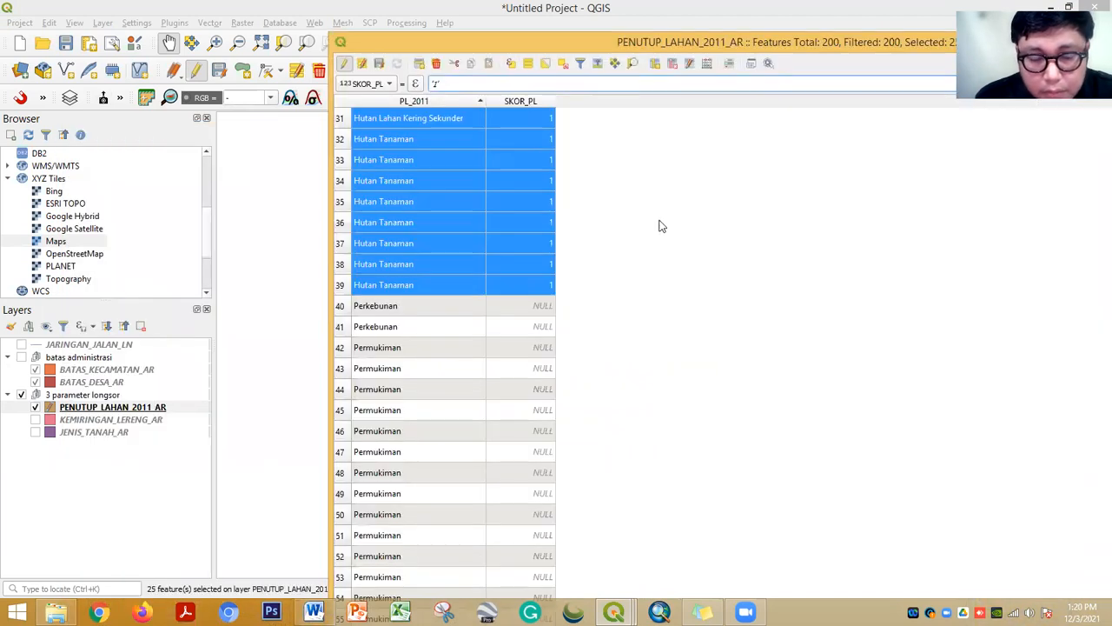
click(340, 309)
scroll(417, 382, down, 5)
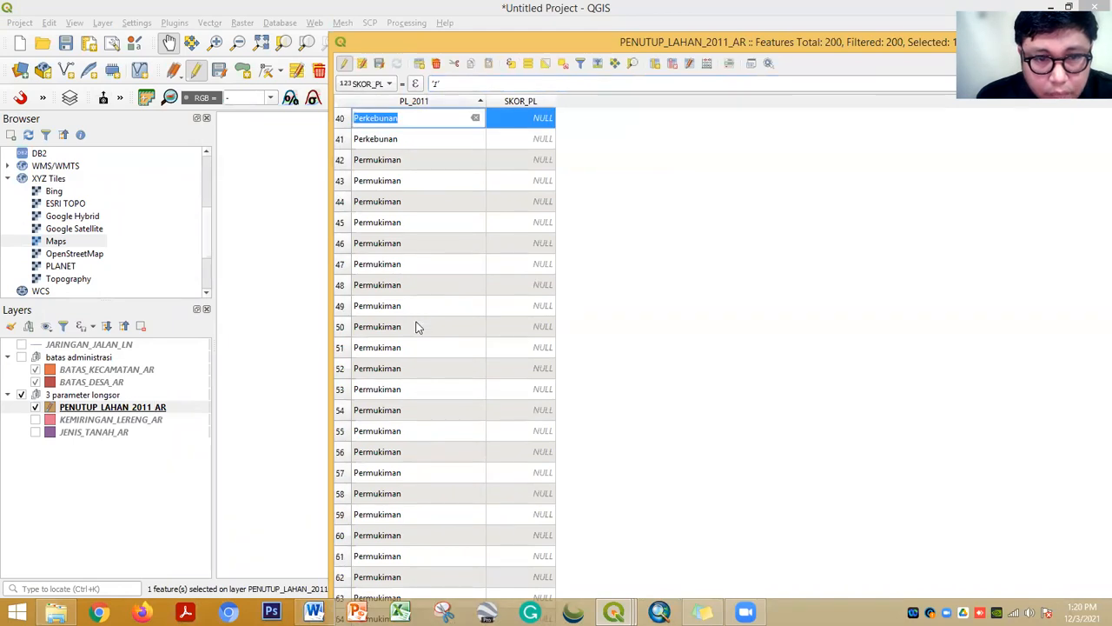
scroll(424, 217, up, 2)
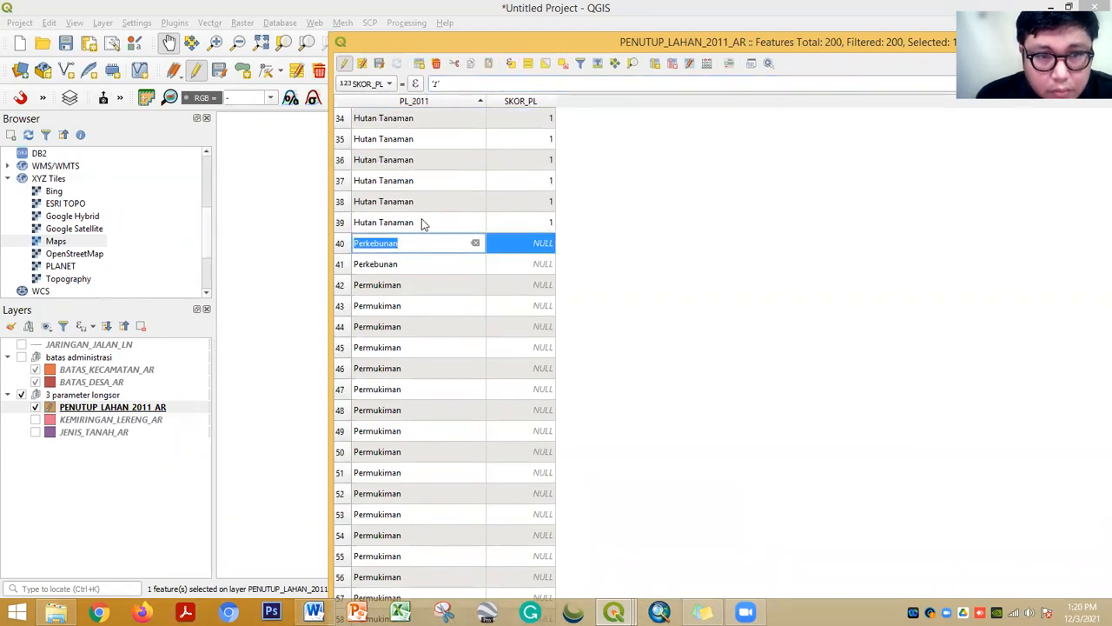
shift+click(341, 268)
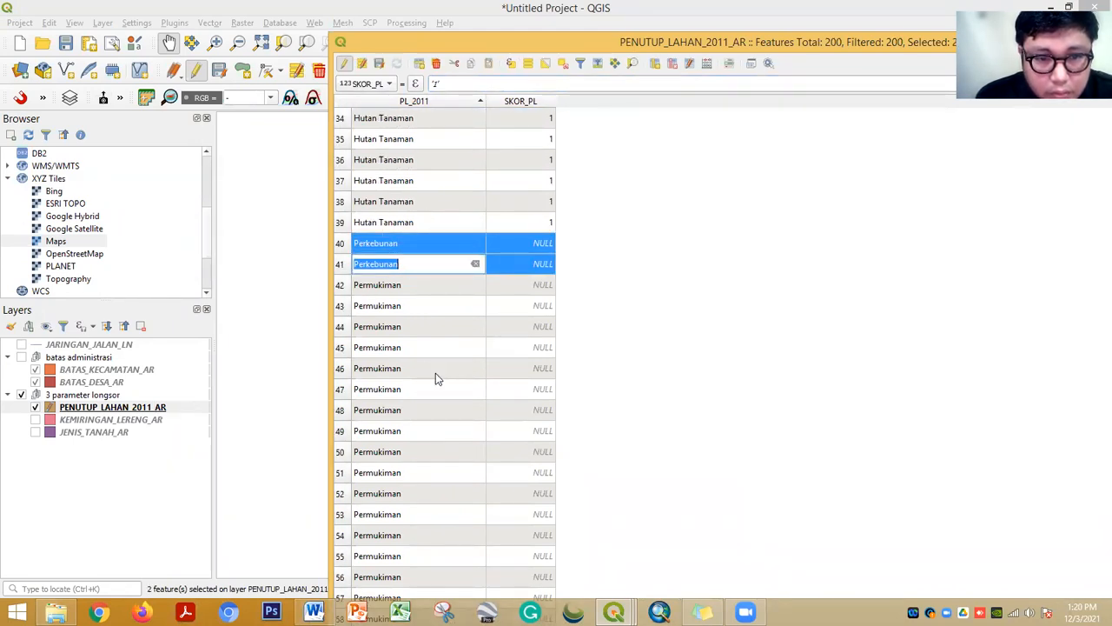
click(313, 612)
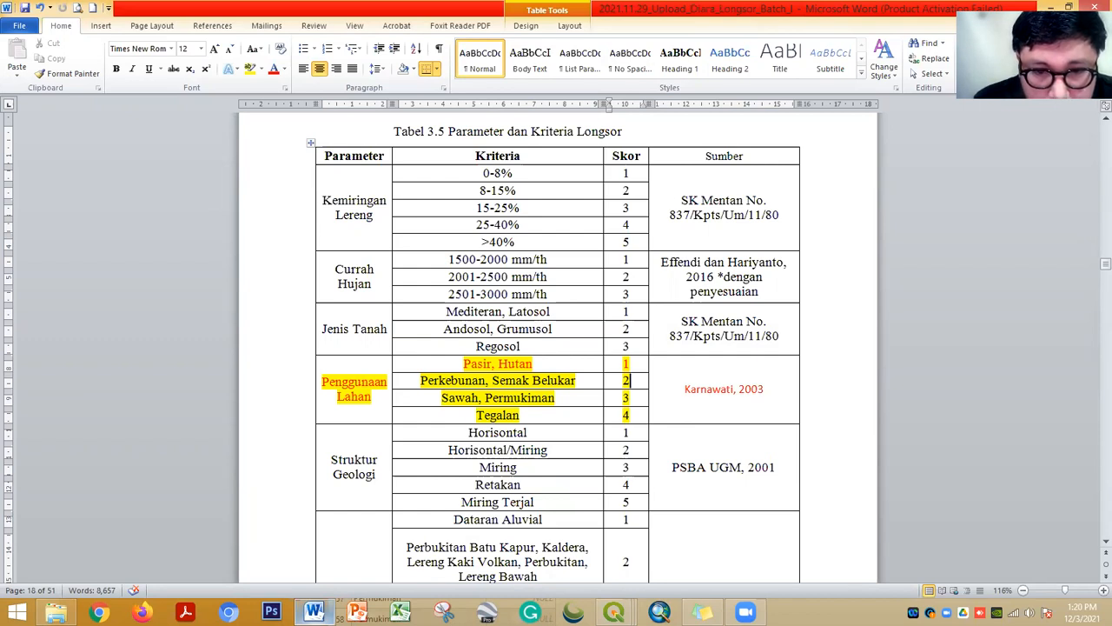
key(alt+Tab)
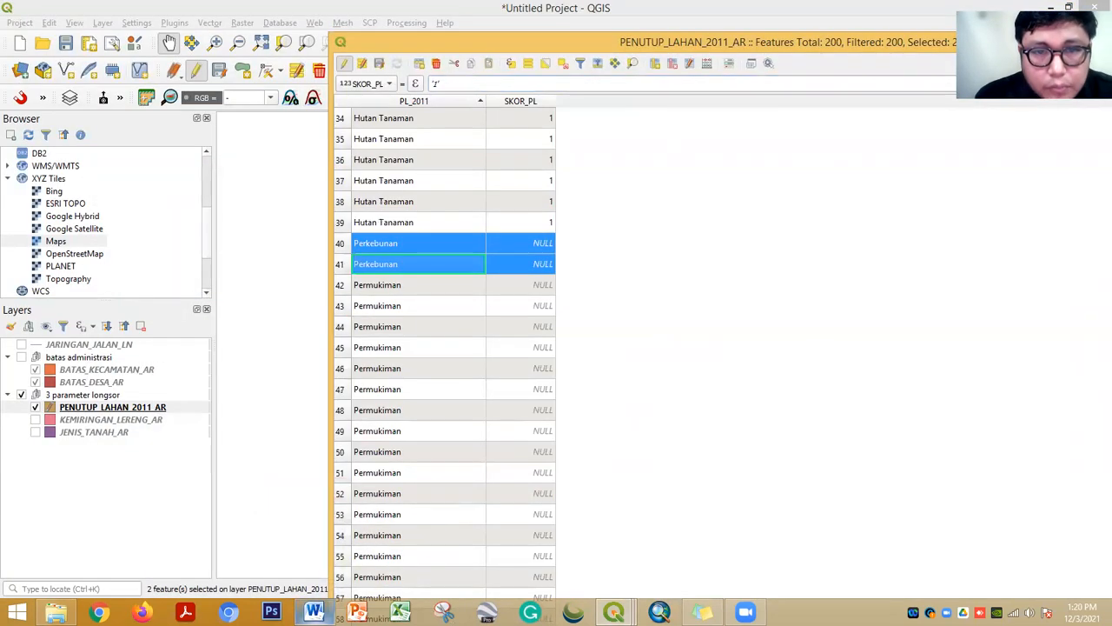
click(437, 84)
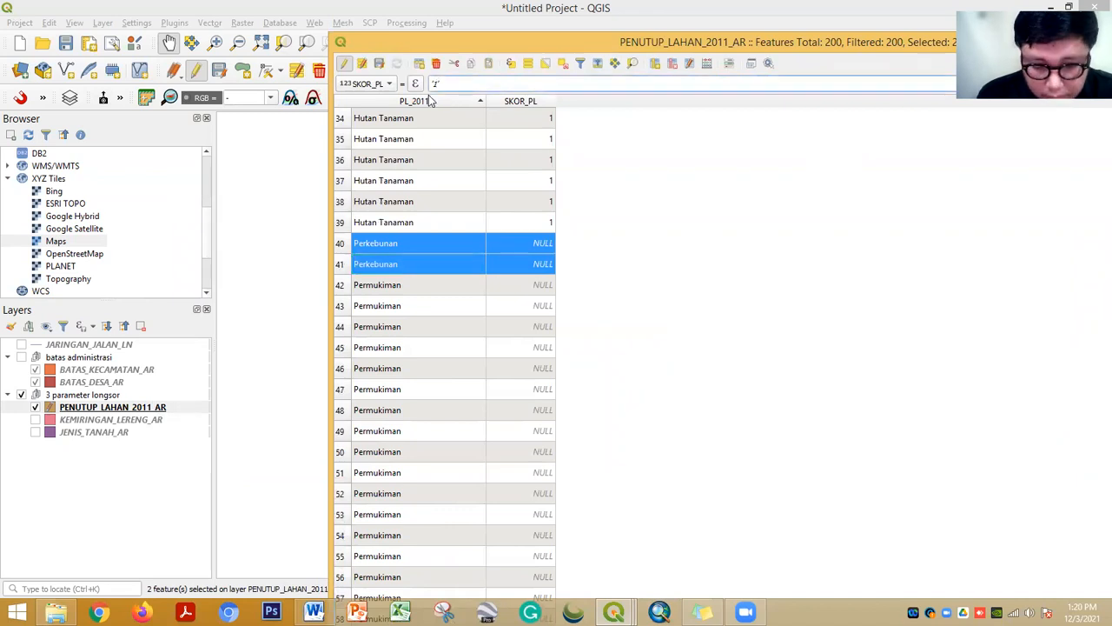
text(2)
double_click(481, 44)
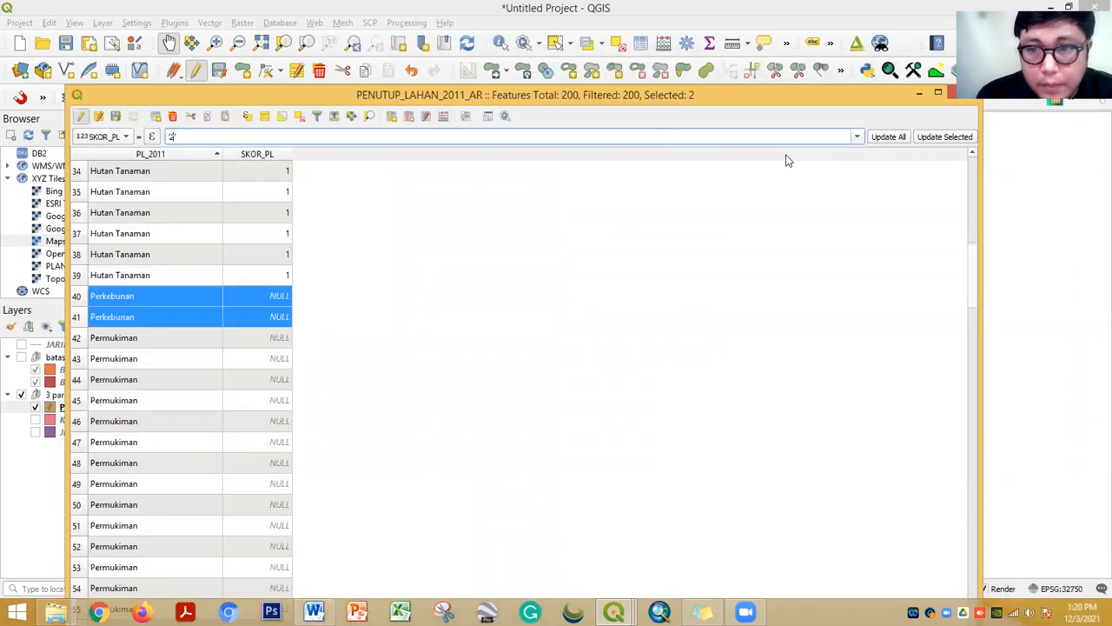
click(925, 142)
Set SKOR_PL to '3' for all Permukiman records, rows 42 to 145
drag(271, 99, 559, 51)
click(361, 297)
scroll(436, 419, down, 14)
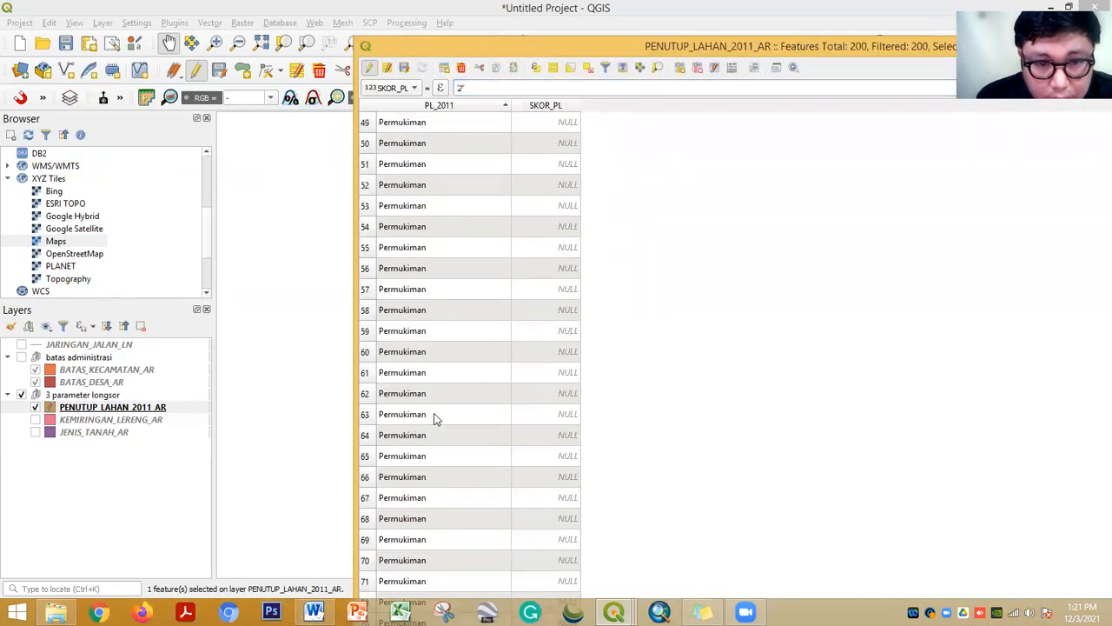
scroll(436, 419, down, 20)
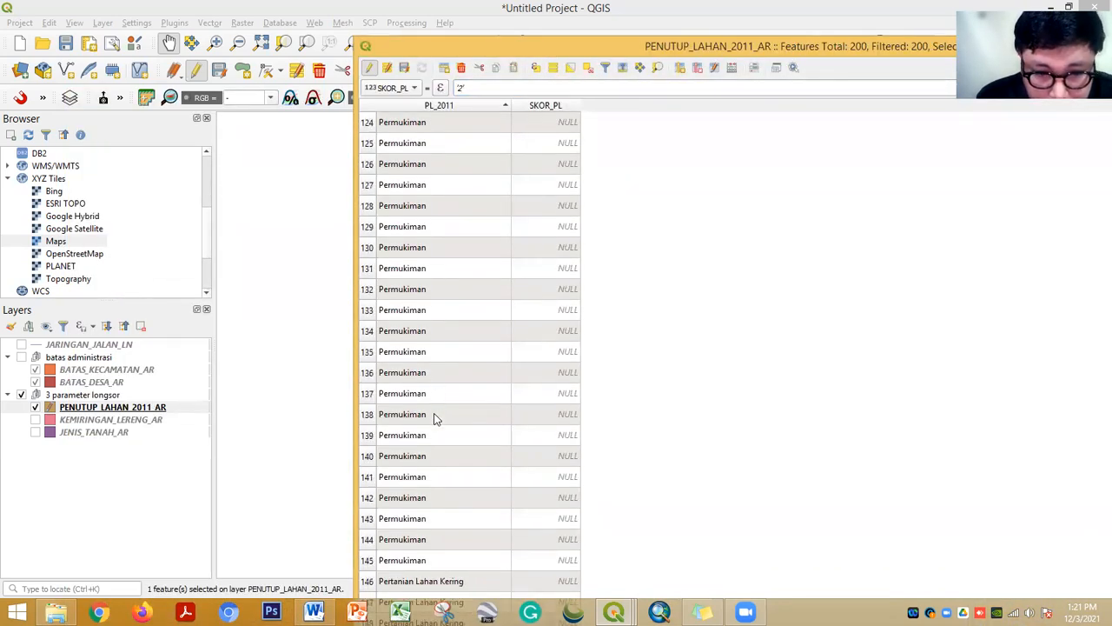
shift+click(366, 249)
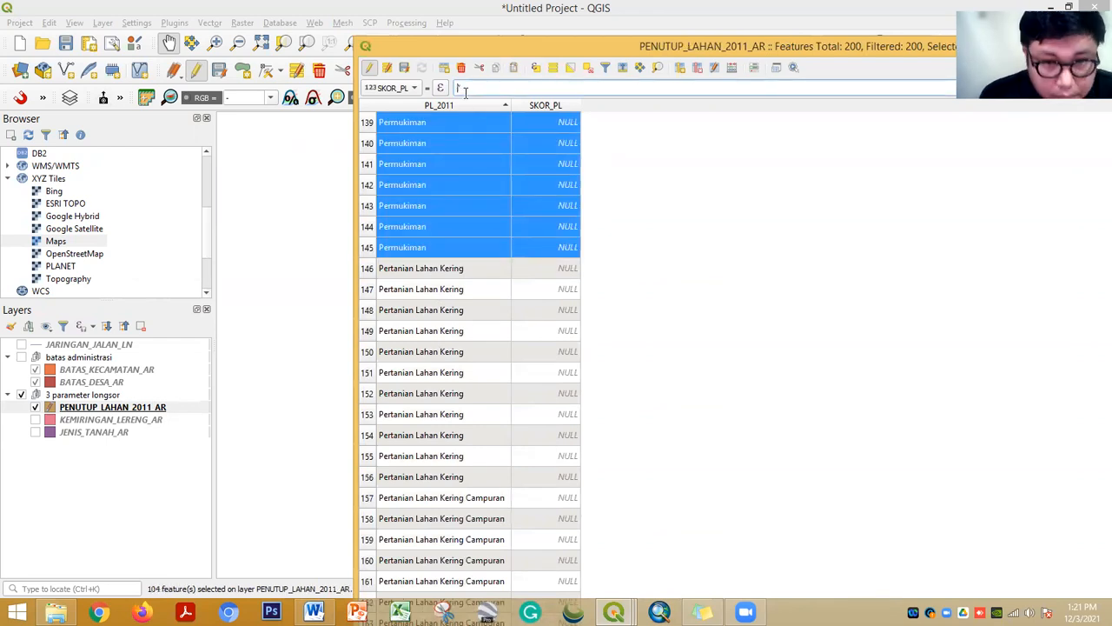
double_click(535, 50)
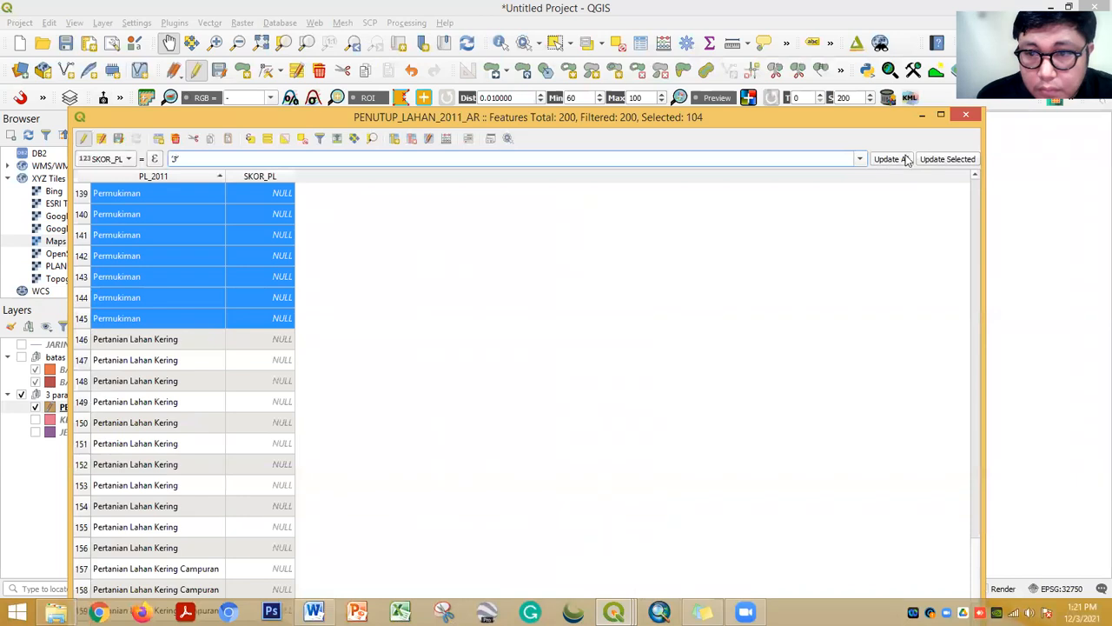
click(943, 162)
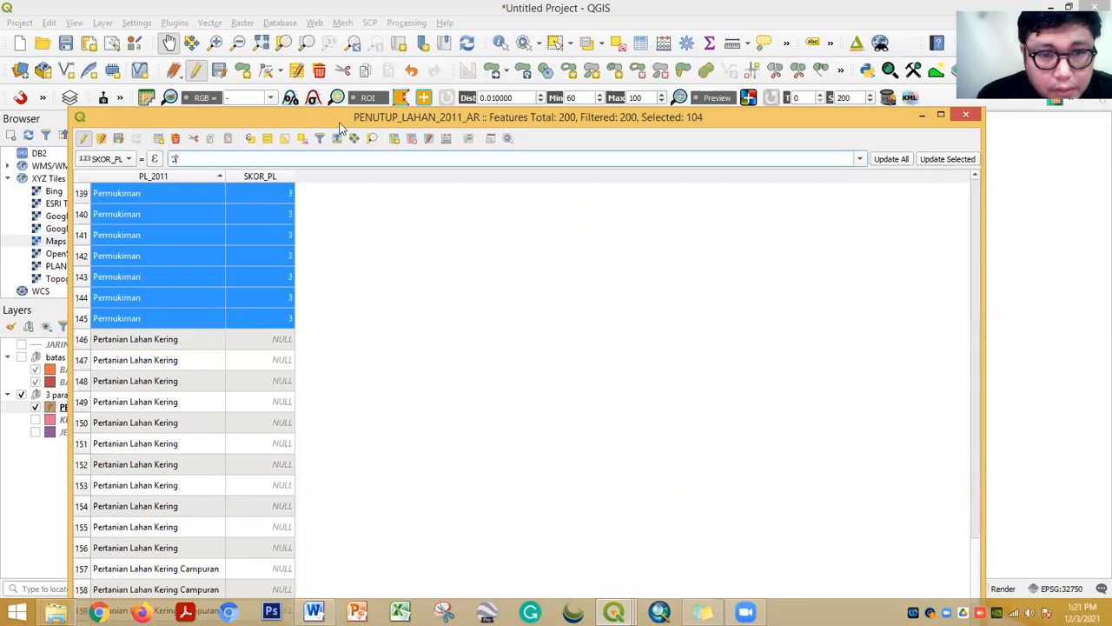
Set SKOR_PL to '3' for all Sawah records, down to row 193
drag(340, 124, 644, 33)
scroll(536, 321, down, 8)
scroll(406, 293, up, 2)
click(404, 289)
scroll(475, 346, down, 6)
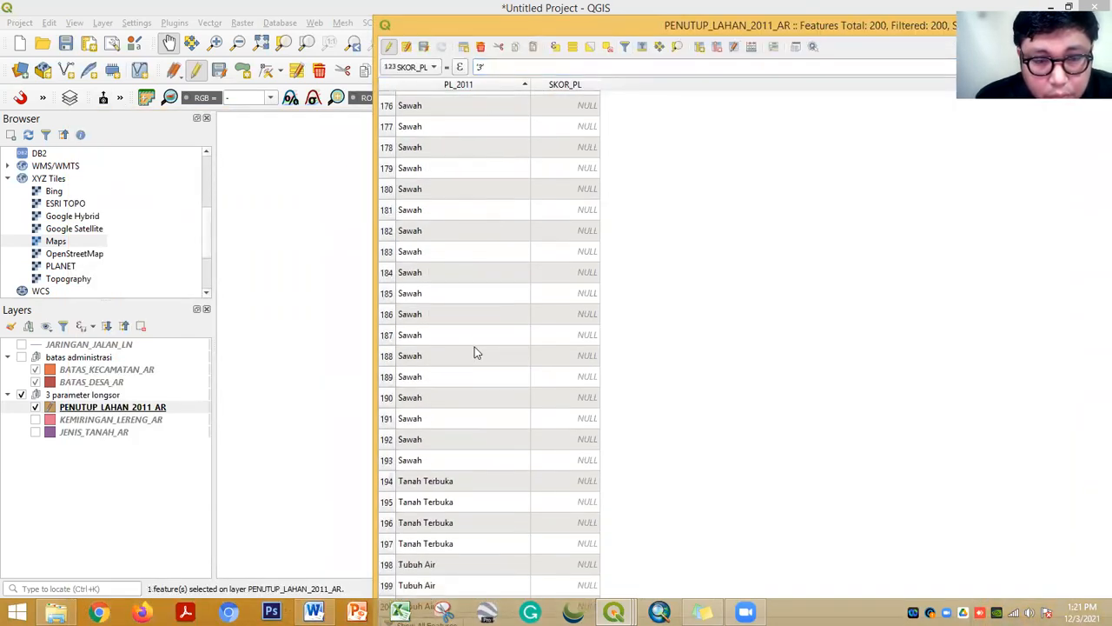
shift+click(393, 461)
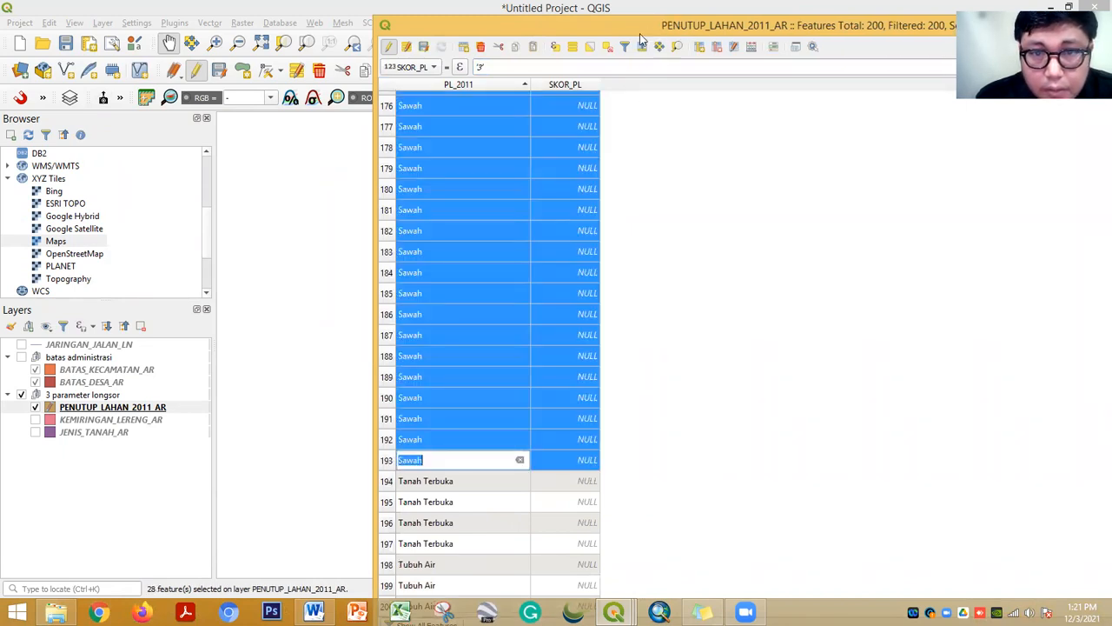
drag(640, 33, 417, 187)
click(1030, 221)
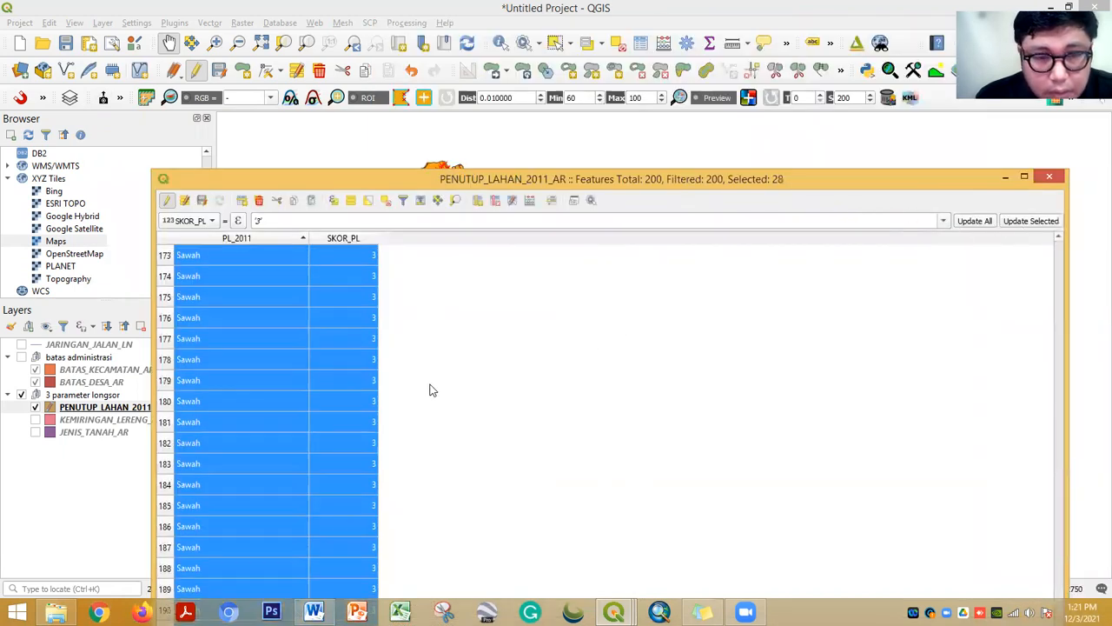
Set SKOR_PL to '2' for the Pertanian Lahan Kering Campuran records in rows 157 to 164, after checking the score table in Word
scroll(431, 390, up, 6)
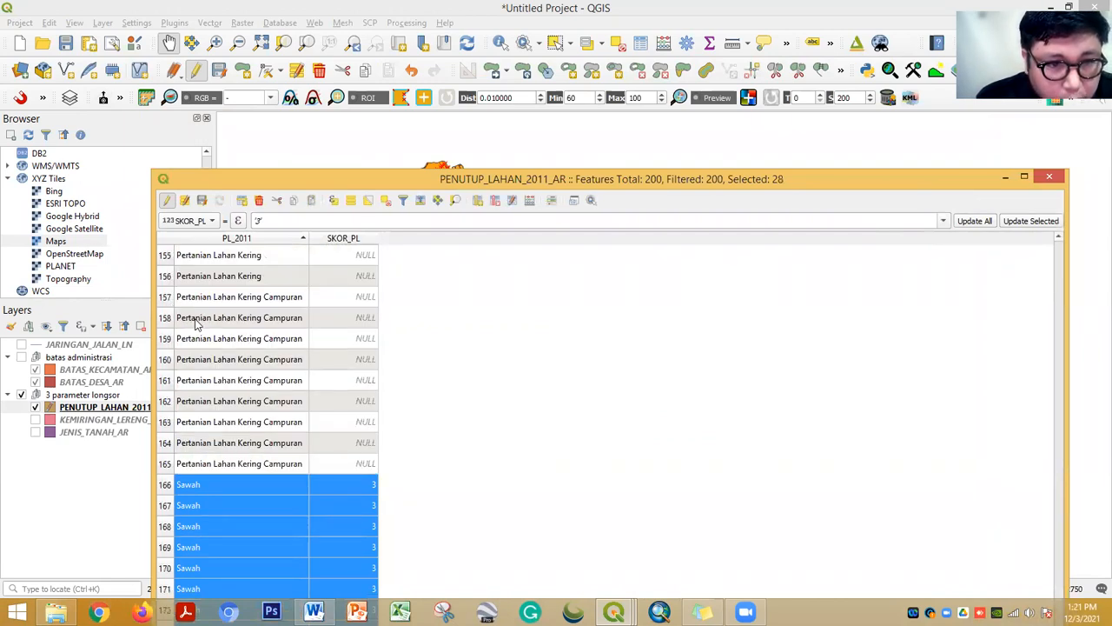
scroll(196, 323, up, 4)
scroll(266, 356, down, 3)
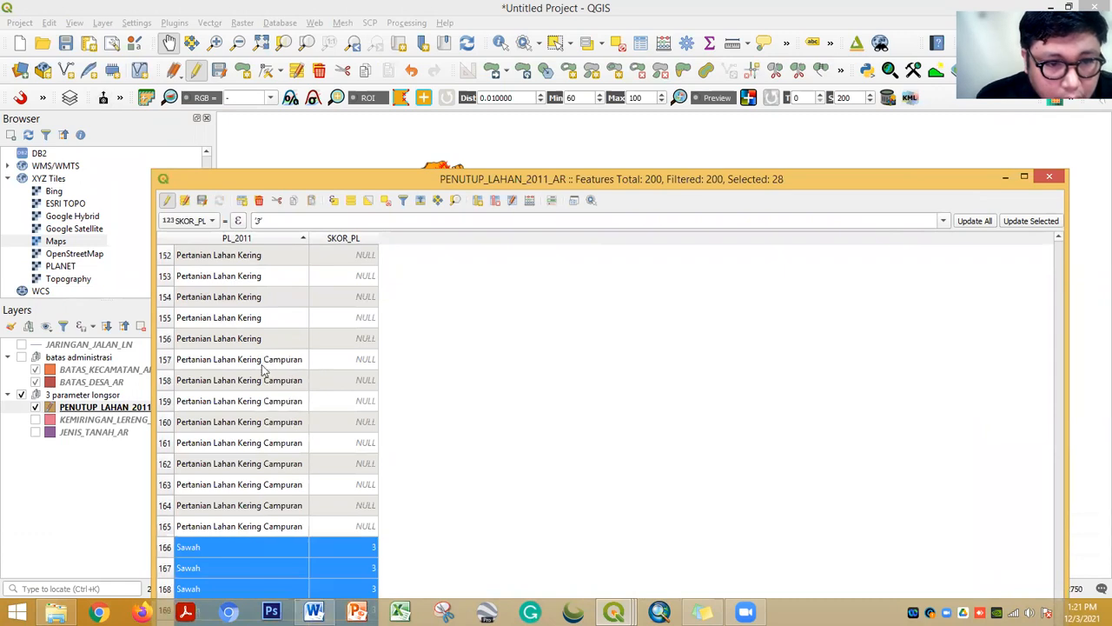
click(170, 363)
shift+click(165, 510)
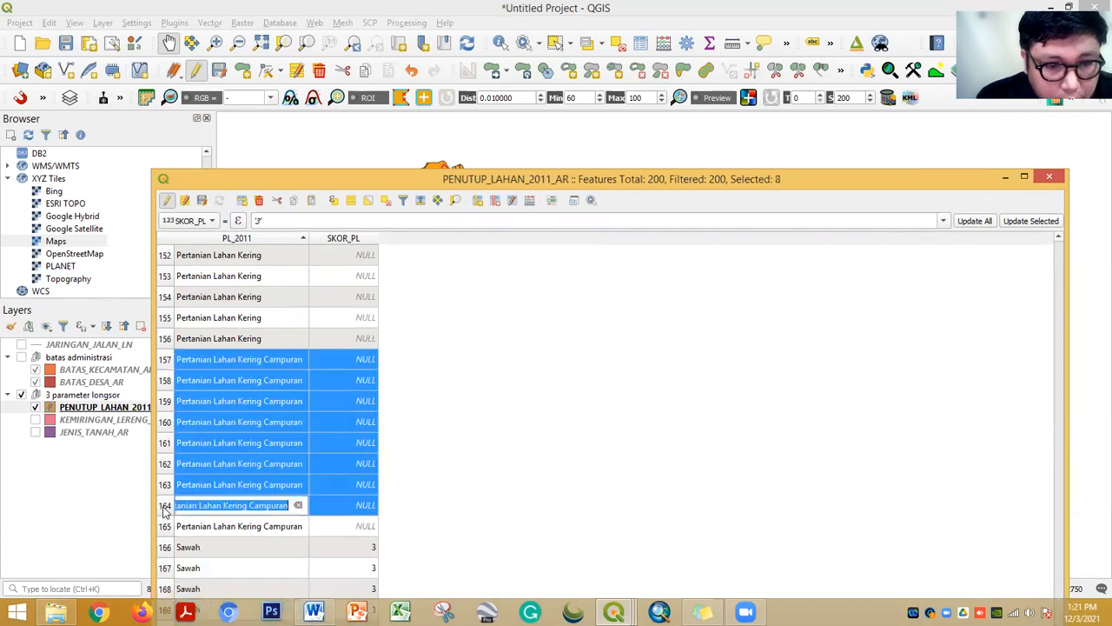
click(314, 612)
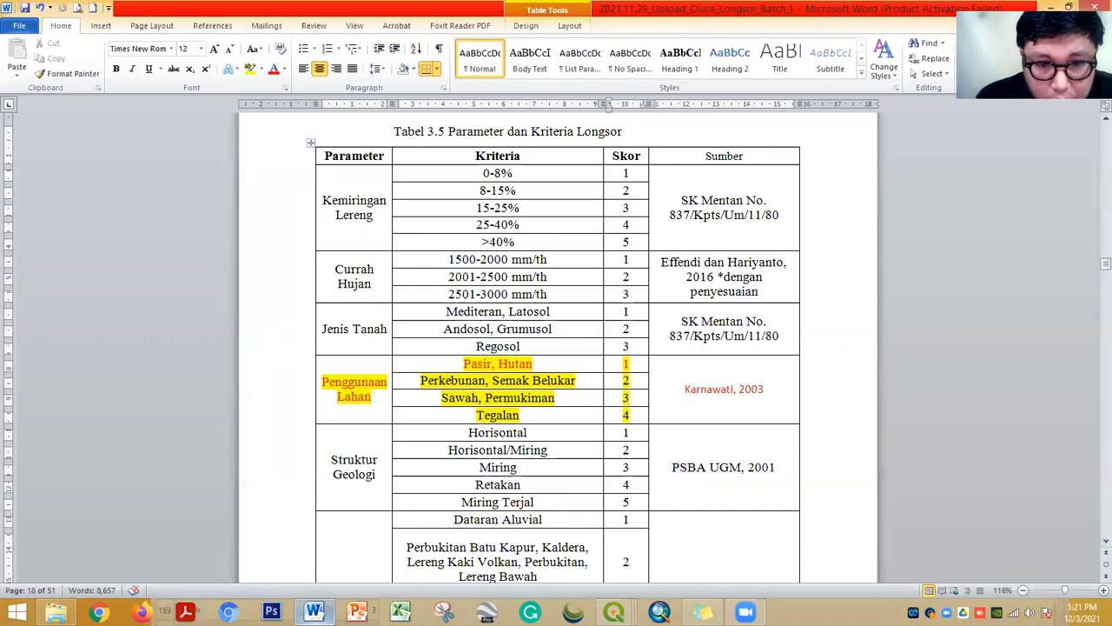
key(alt+Tab)
click(261, 222)
text(3)
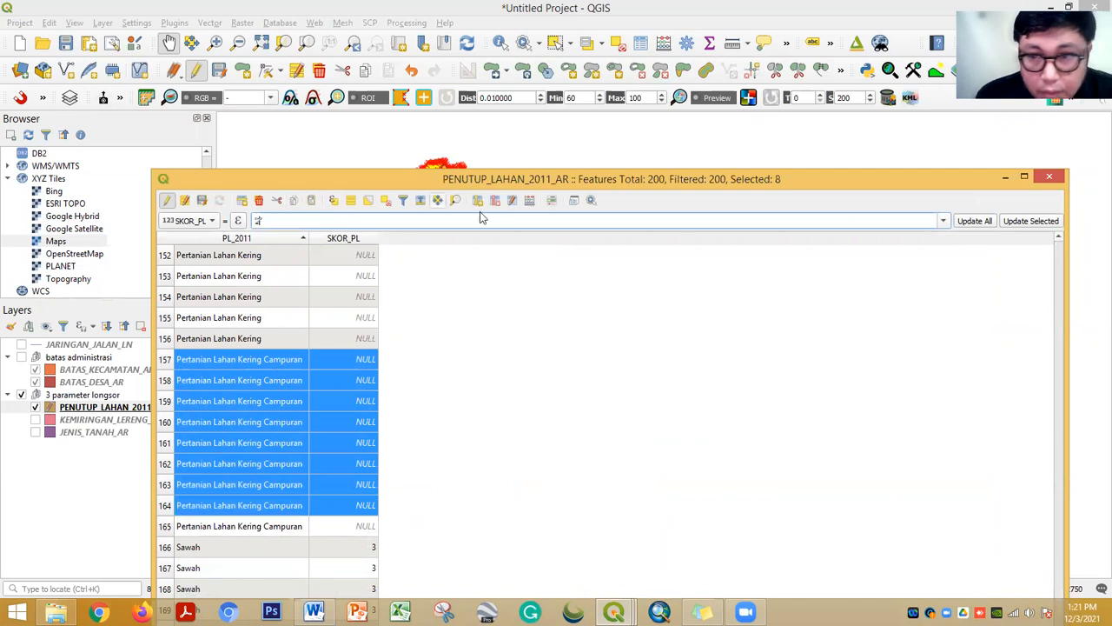
click(1031, 221)
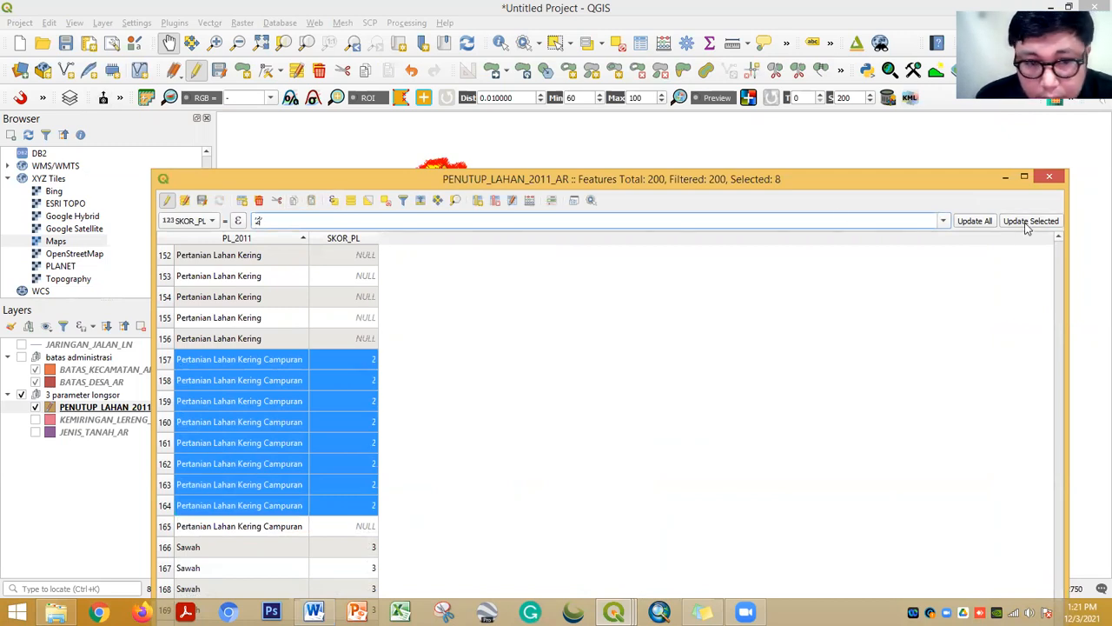
Set SKOR_PL to '4' for all Pertanian Lahan Kering records, rows 146 to 156, after checking the score table in Word
double_click(166, 344)
scroll(228, 392, up, 3)
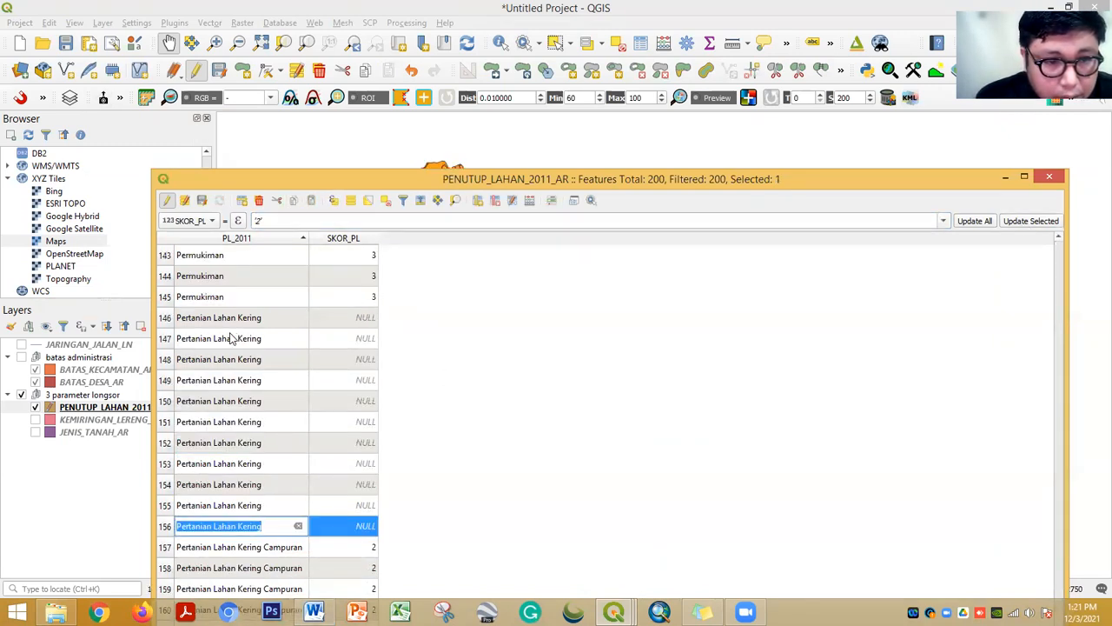
shift+click(166, 318)
click(313, 612)
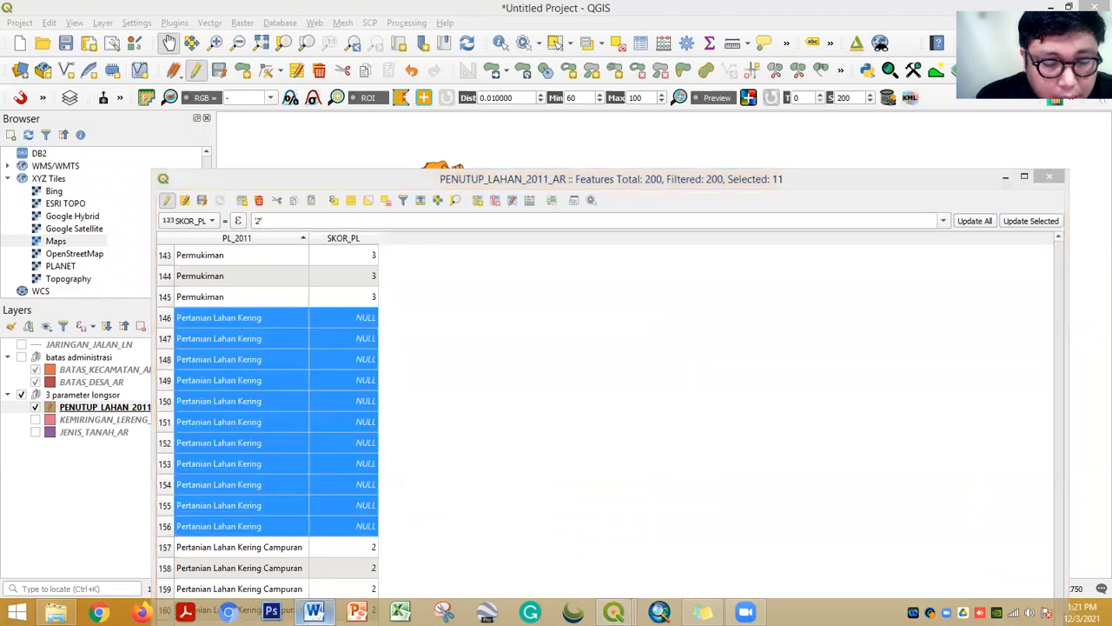
click(313, 611)
click(313, 611)
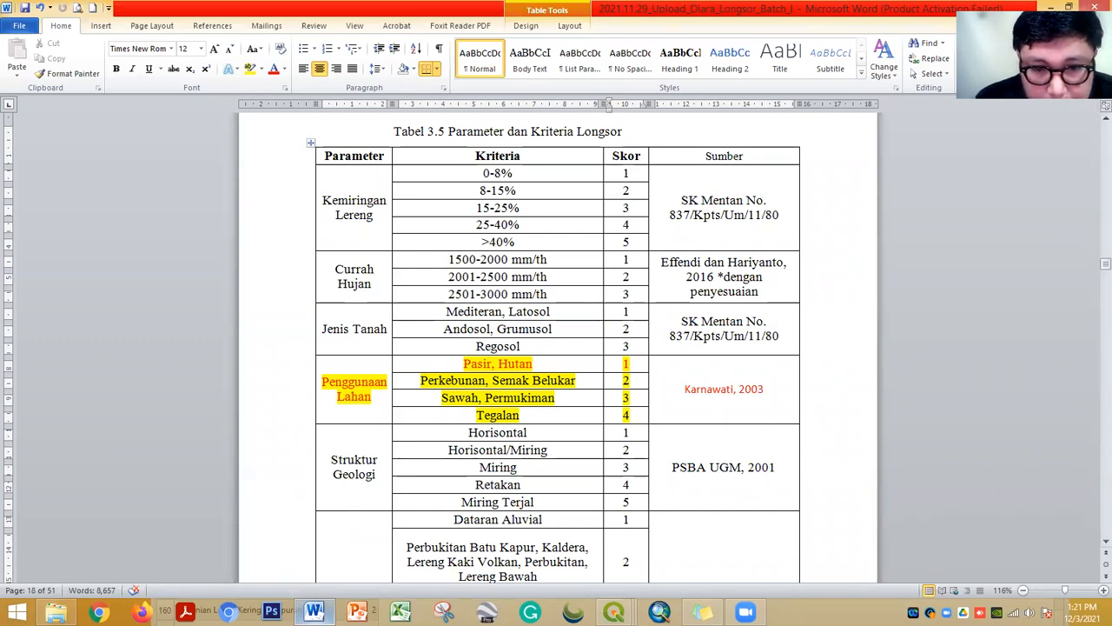
click(314, 611)
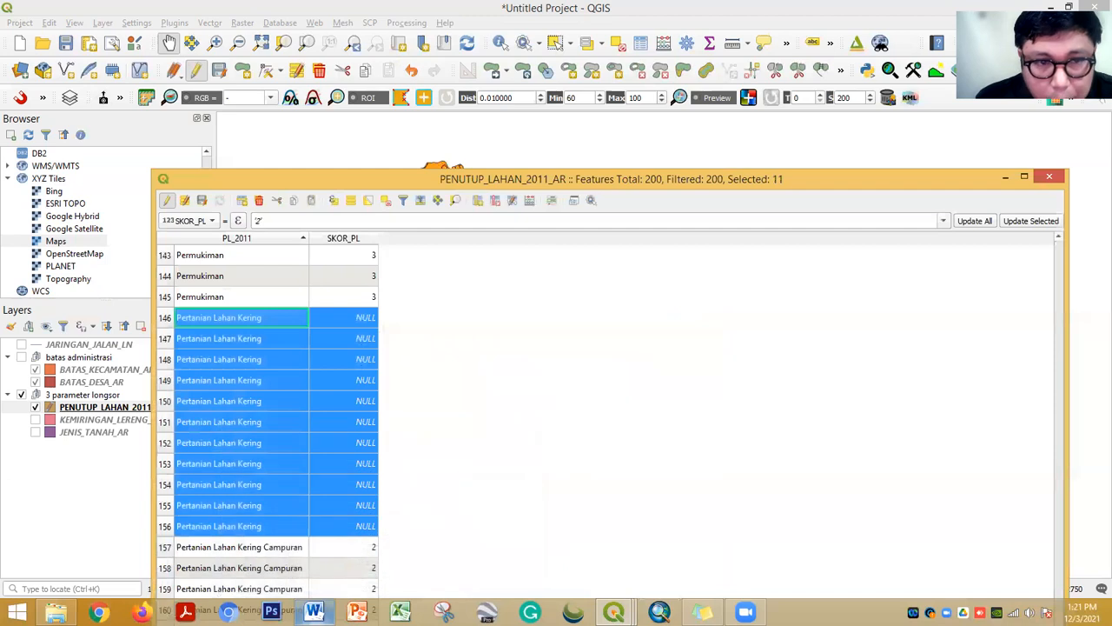
click(258, 220)
text(2)
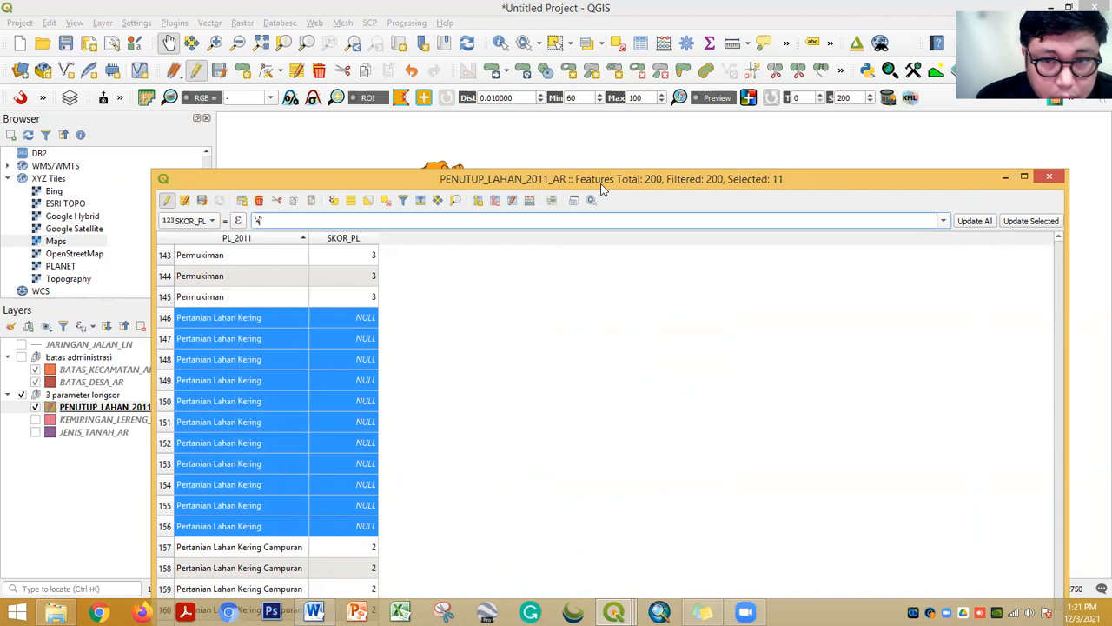
click(1021, 222)
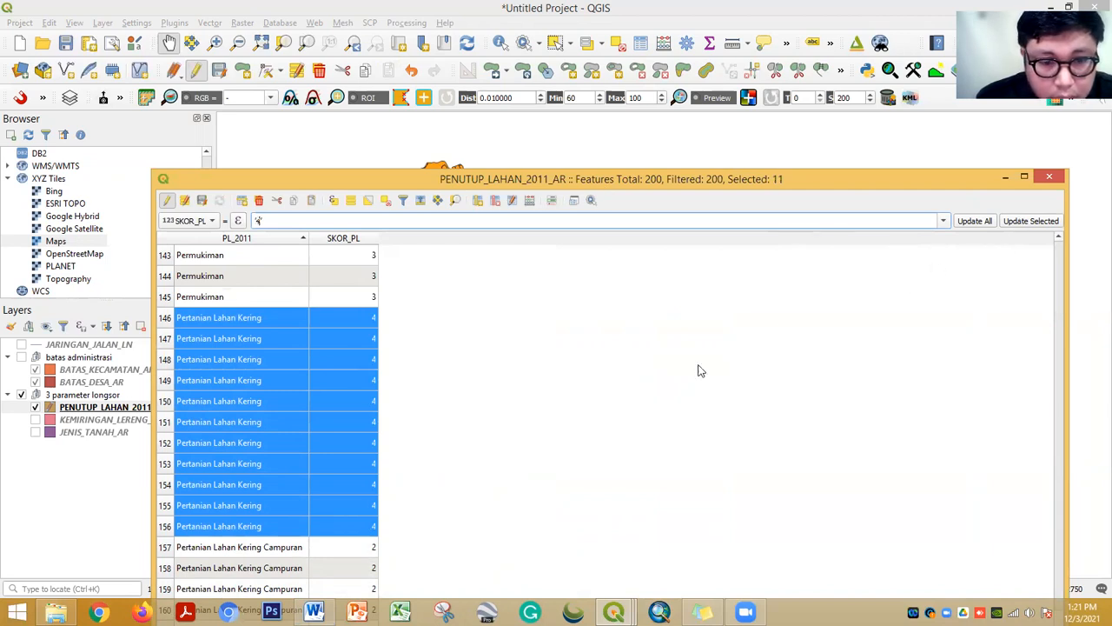
Recheck the score table in Word and set SKOR_PL to 2 for the last Pertanian Lahan Kering Campuran record, row 165
click(314, 612)
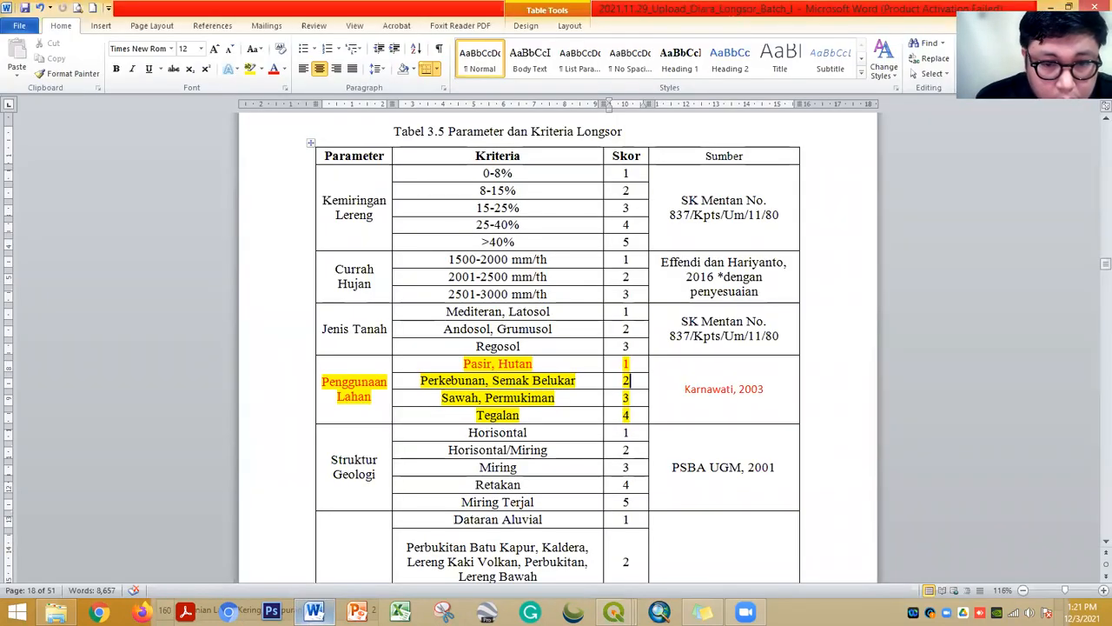
key(alt+Tab)
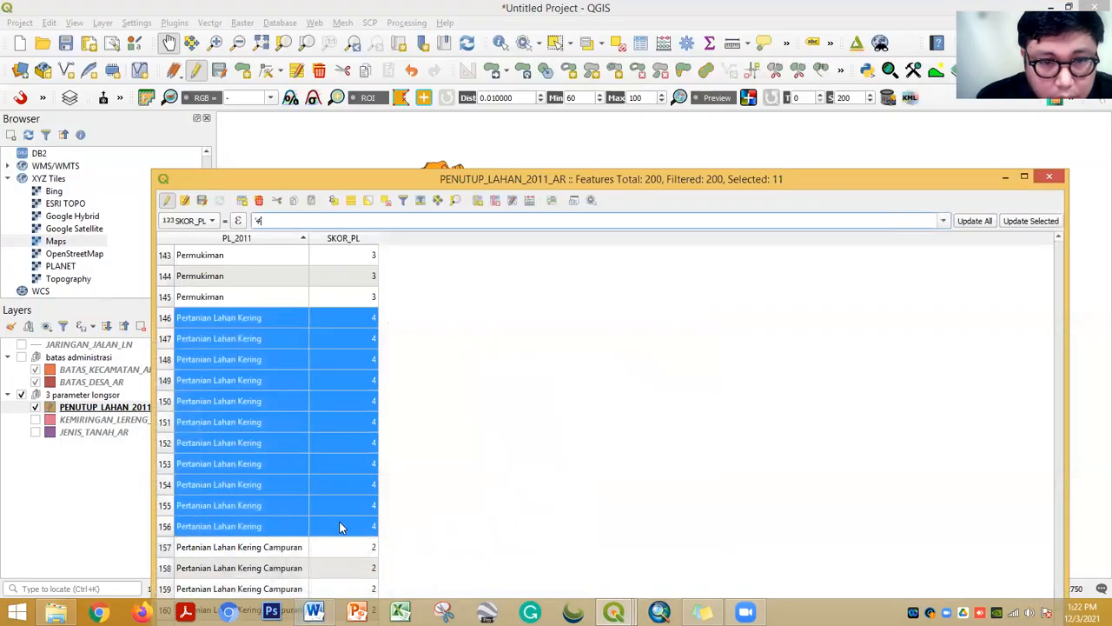
scroll(421, 439, down, 4)
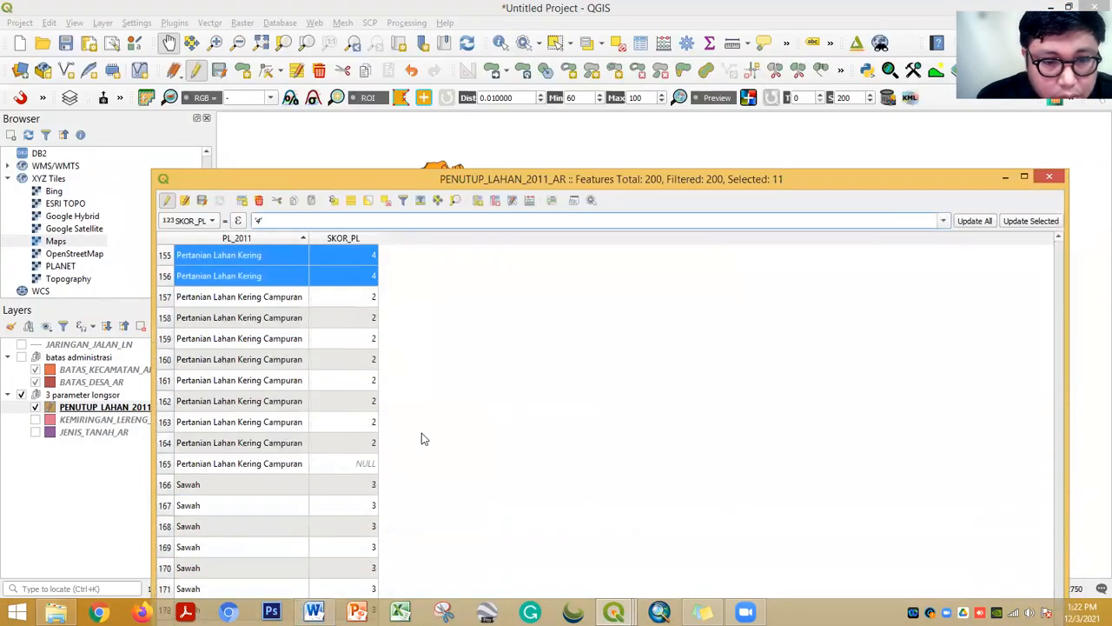
double_click(349, 463)
text(2)
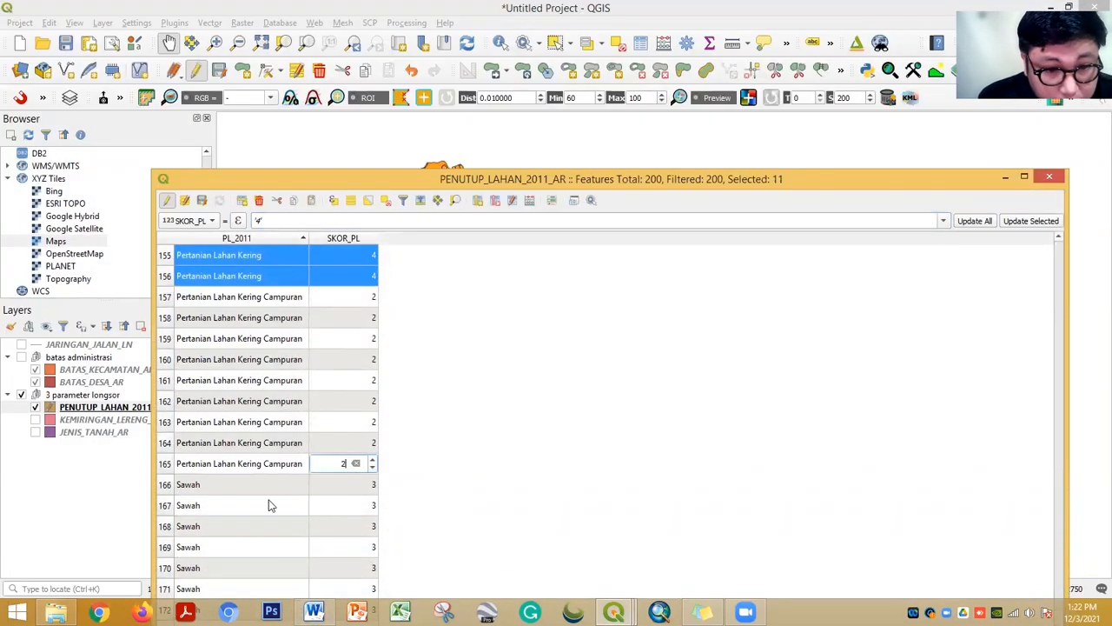
double_click(177, 487)
Sort the attribute table by SKOR_PL in ascending order and set SKOR_PL to '5' for the four Tanah Terbuka records
click(352, 238)
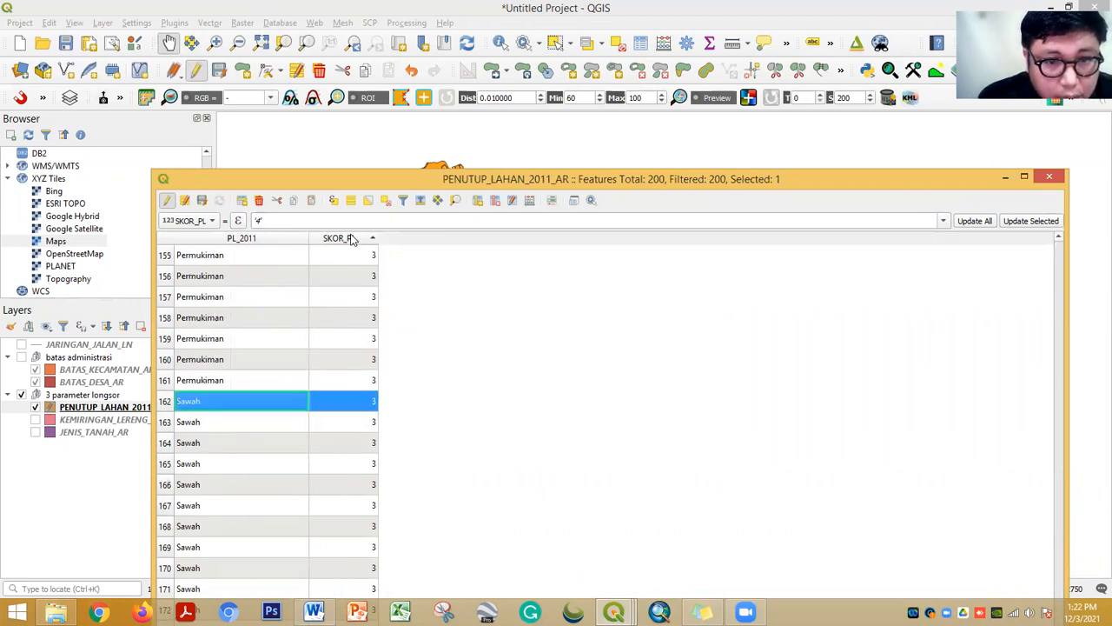
scroll(393, 352, down, 7)
scroll(435, 388, up, 20)
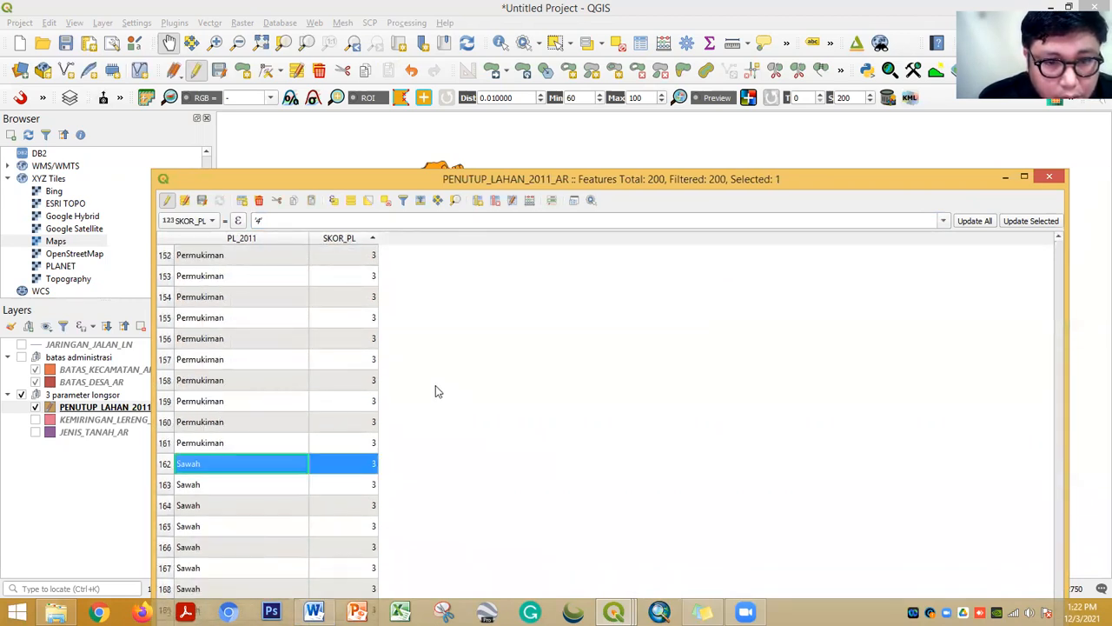
scroll(438, 391, up, 6)
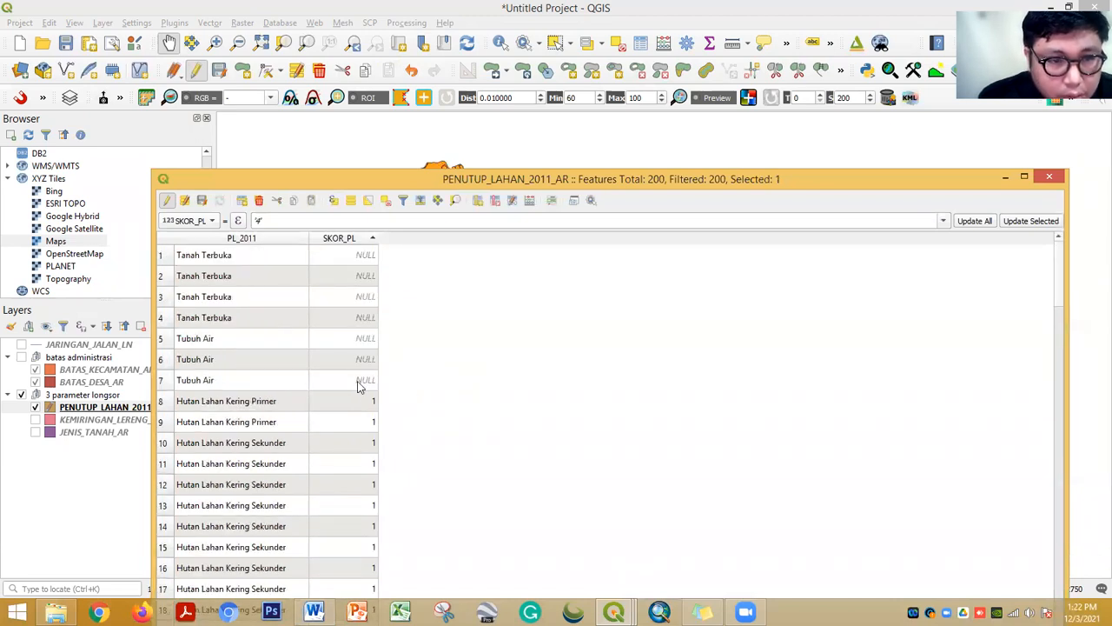
double_click(174, 255)
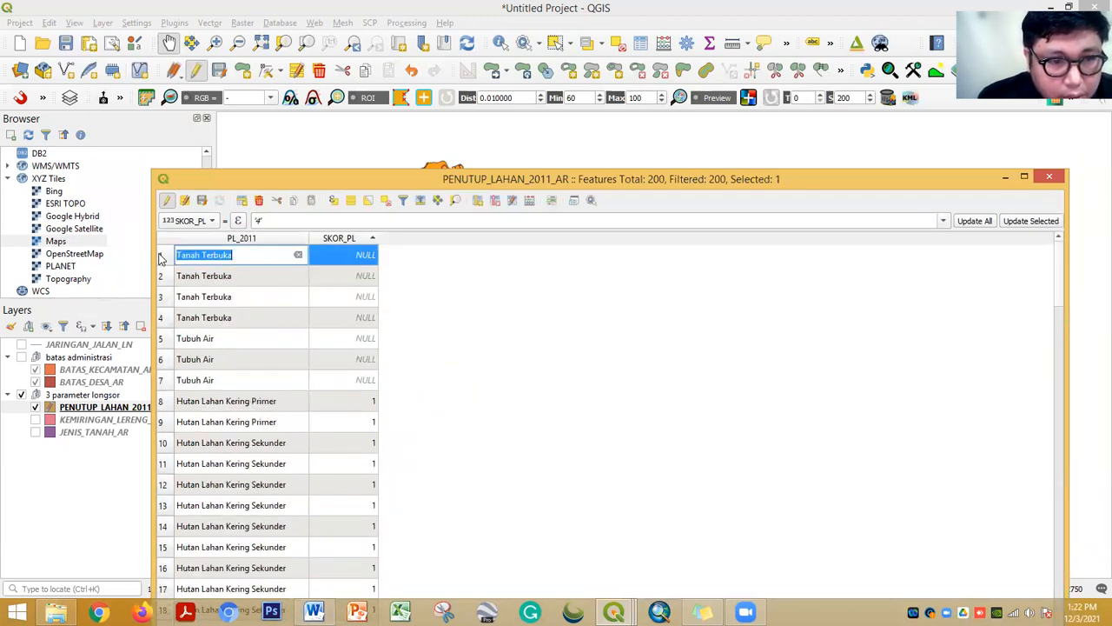
shift+click(174, 318)
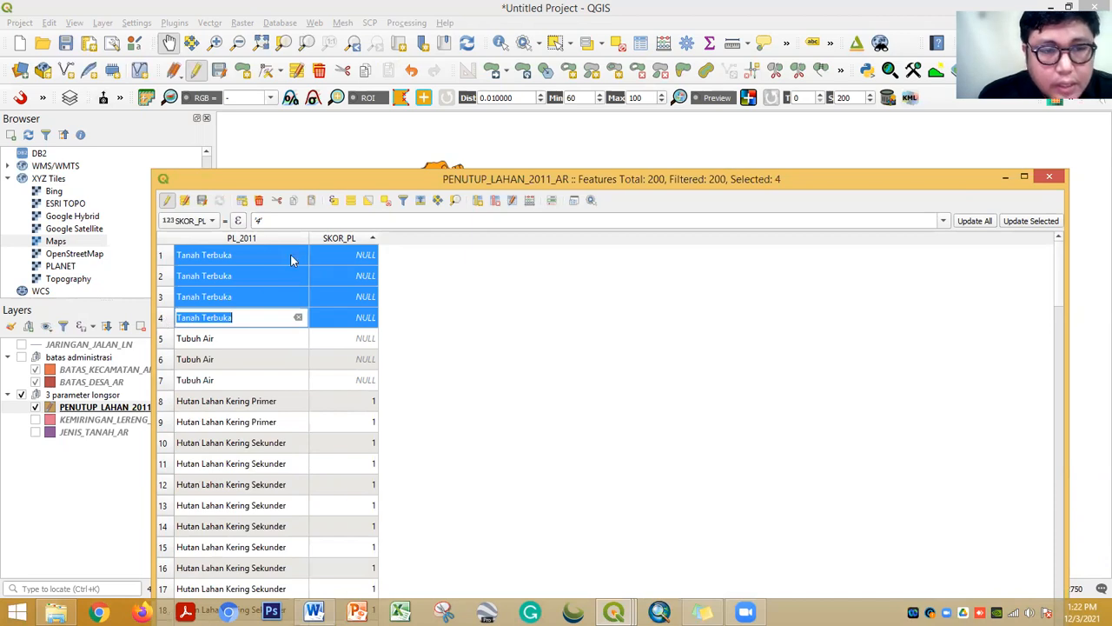
click(259, 220)
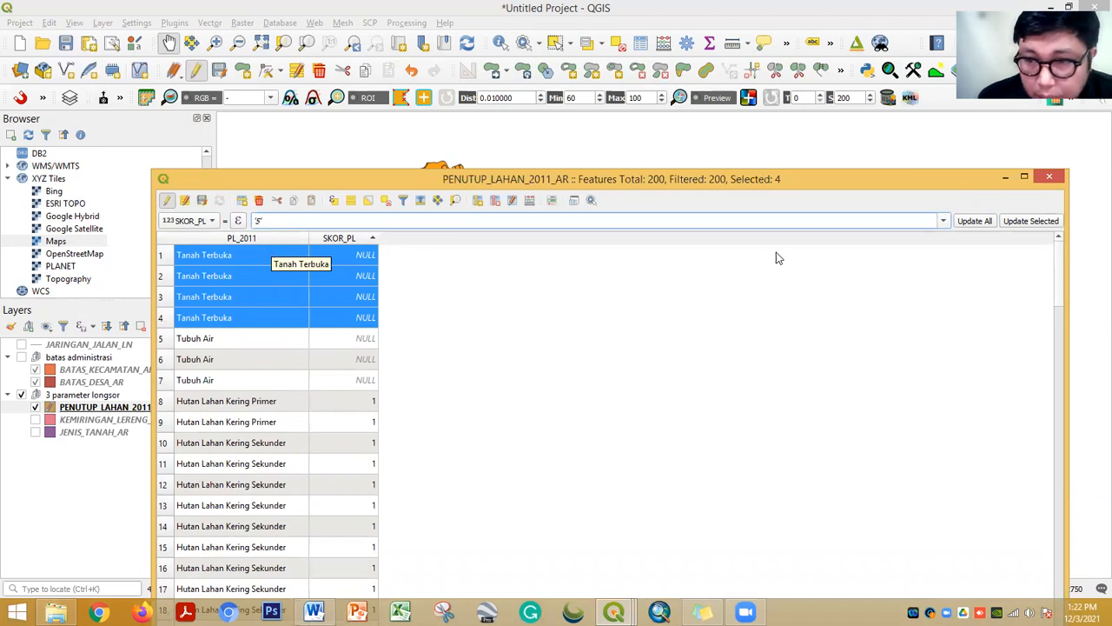
click(1027, 222)
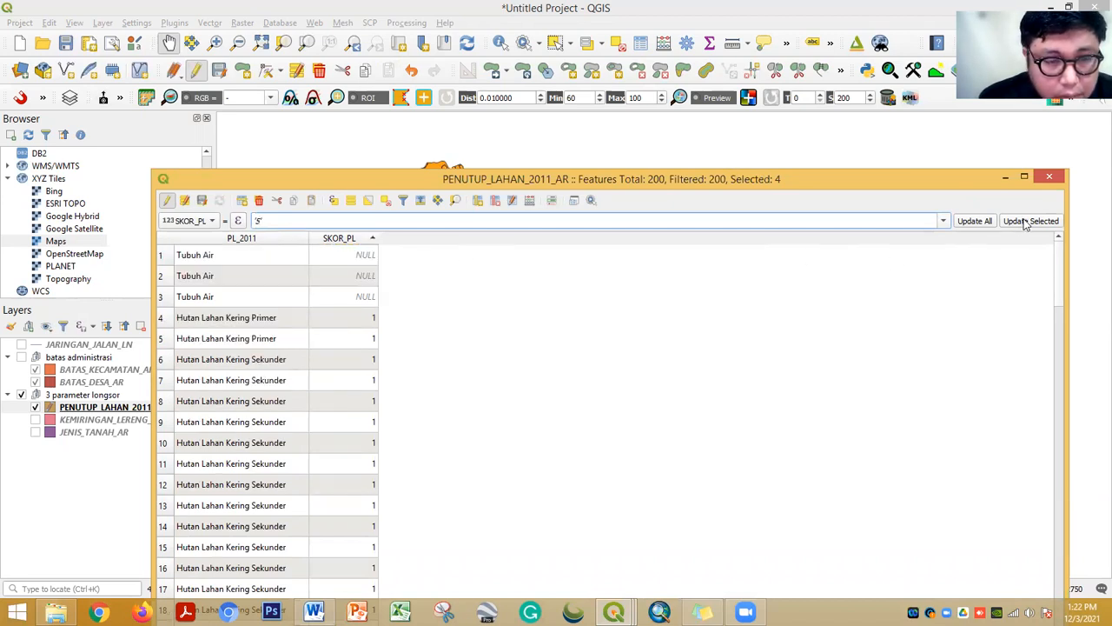
Set SKOR_PL to '1' for the three Tubuh Air records, rows 1 to 3
click(167, 258)
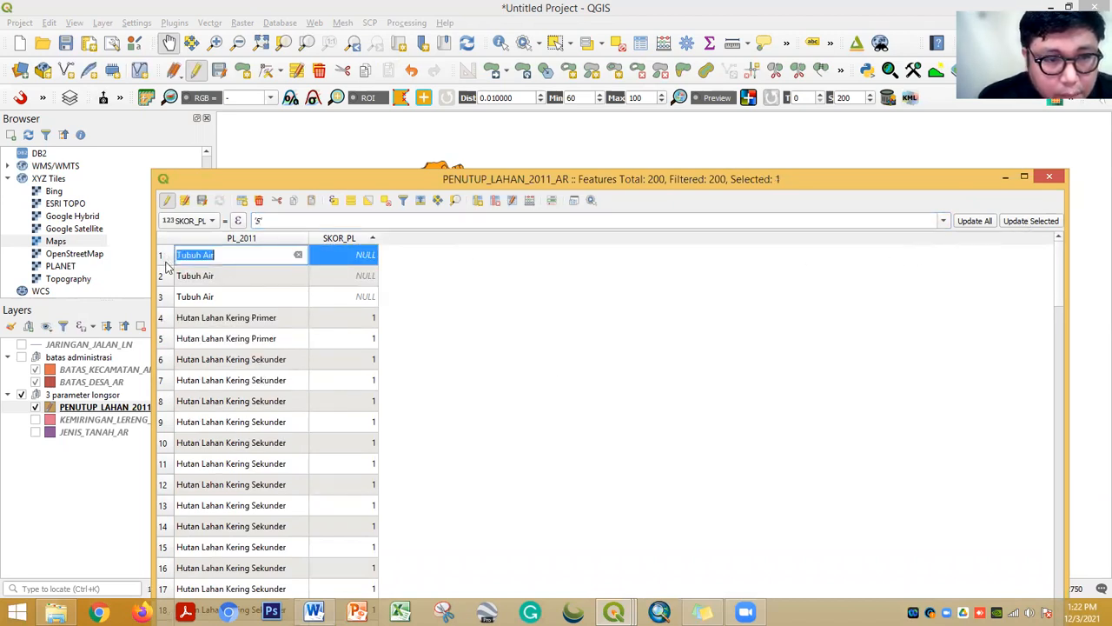
shift+click(161, 299)
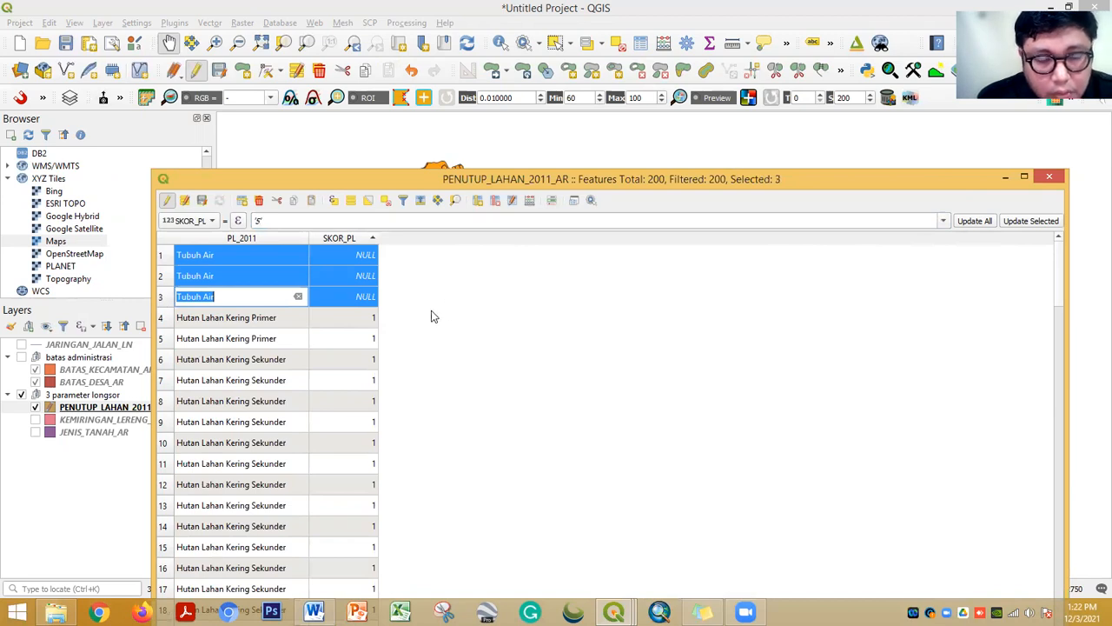
click(257, 221)
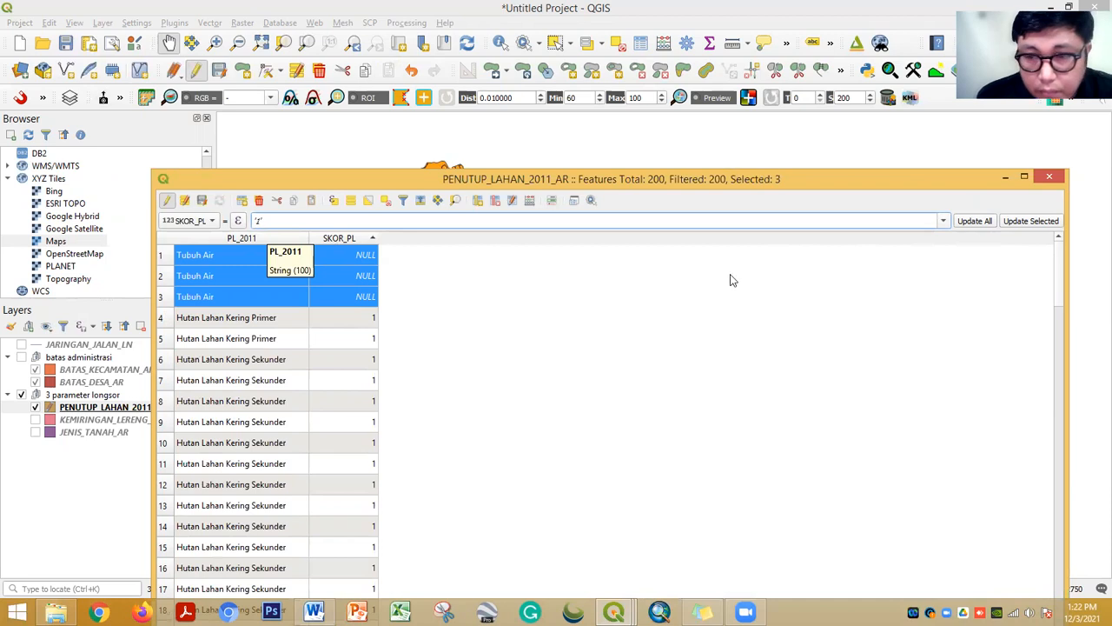
click(1039, 222)
Review the SKOR_PL values across all classes, then end editing of PENUTUP_LAHAN_2011_AR and save the changes
scroll(749, 330, down, 12)
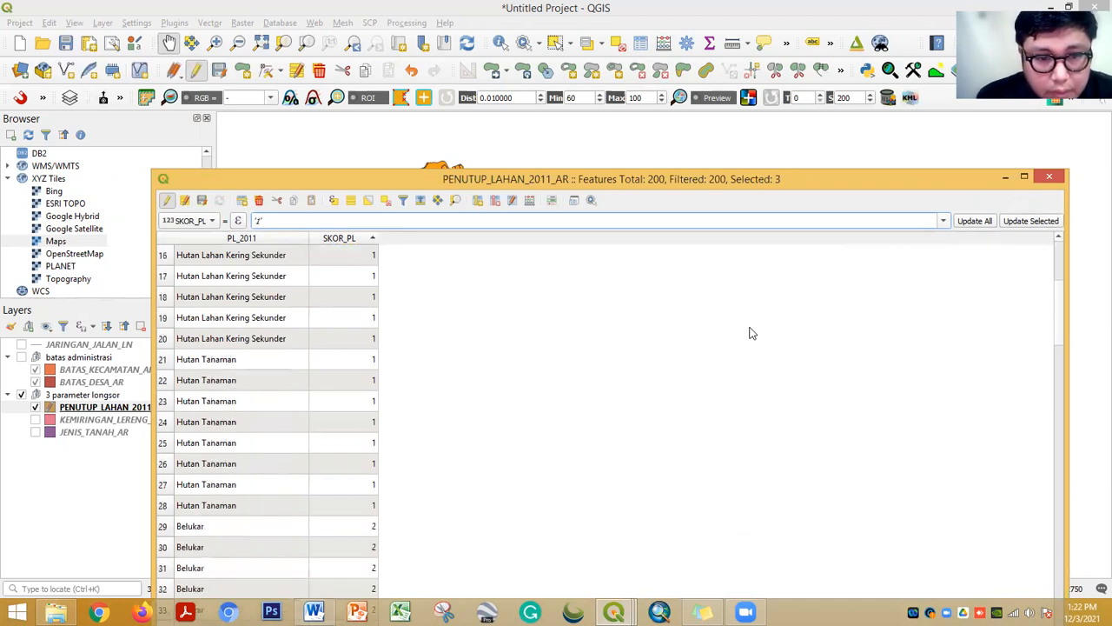
scroll(751, 332, up, 7)
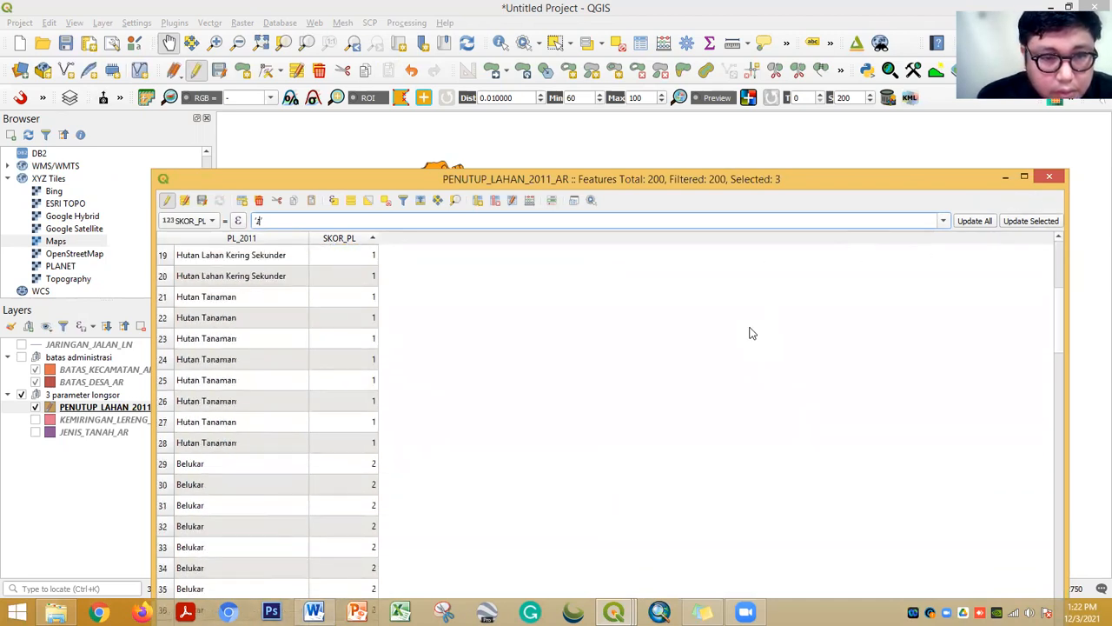
scroll(752, 333, down, 20)
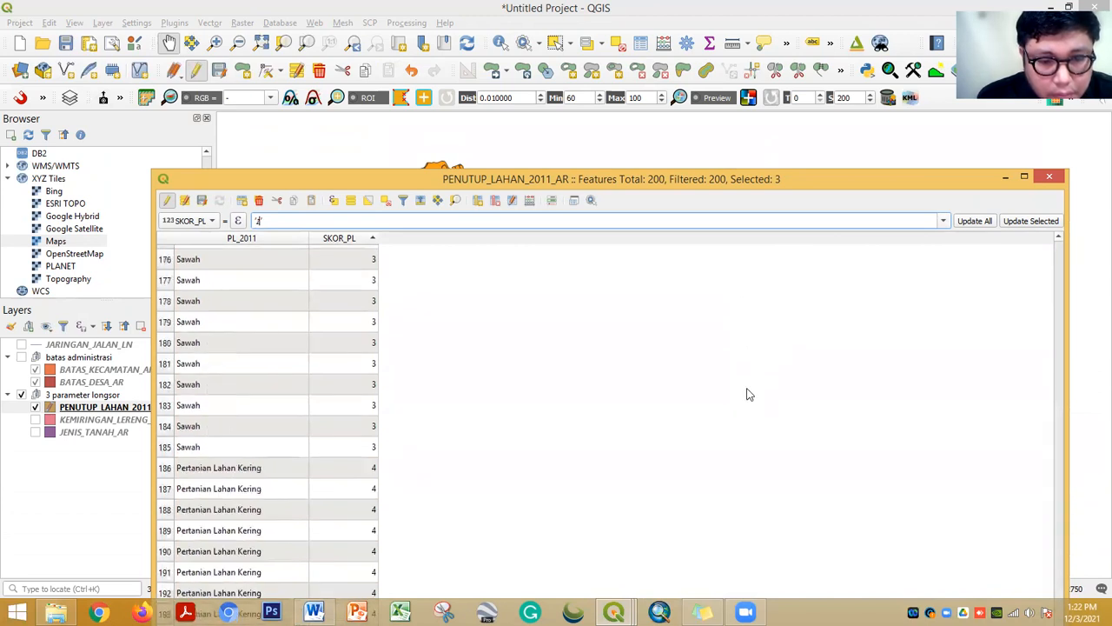
scroll(680, 440, up, 15)
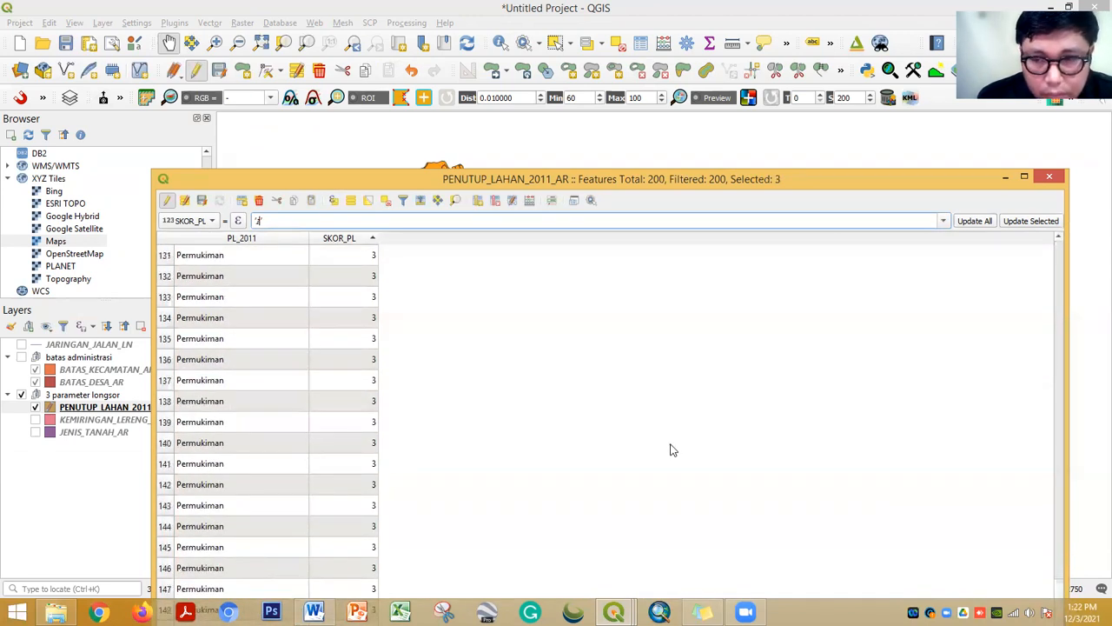
scroll(673, 456, down, 15)
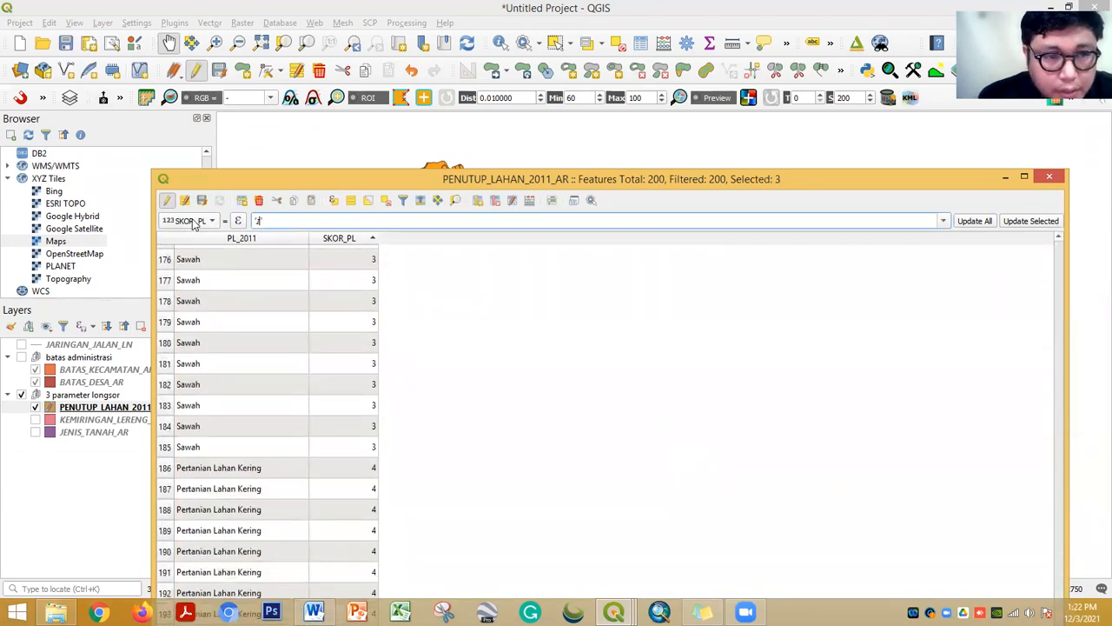
click(168, 204)
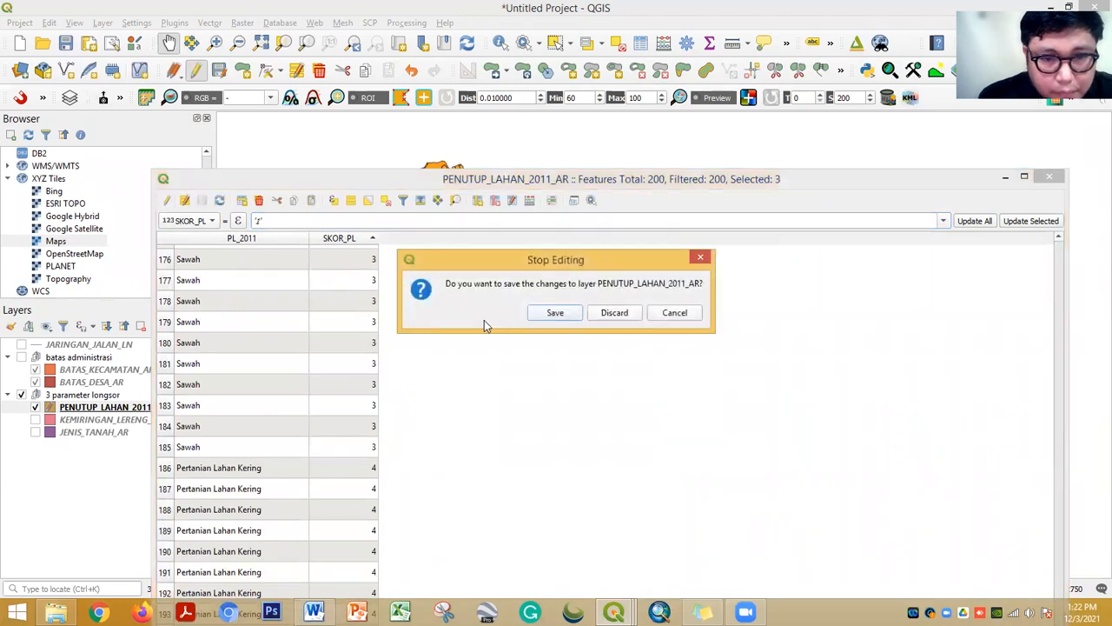
click(555, 312)
Close the land cover layer's attribute table and clear the feature selection on the map
drag(650, 184, 497, 351)
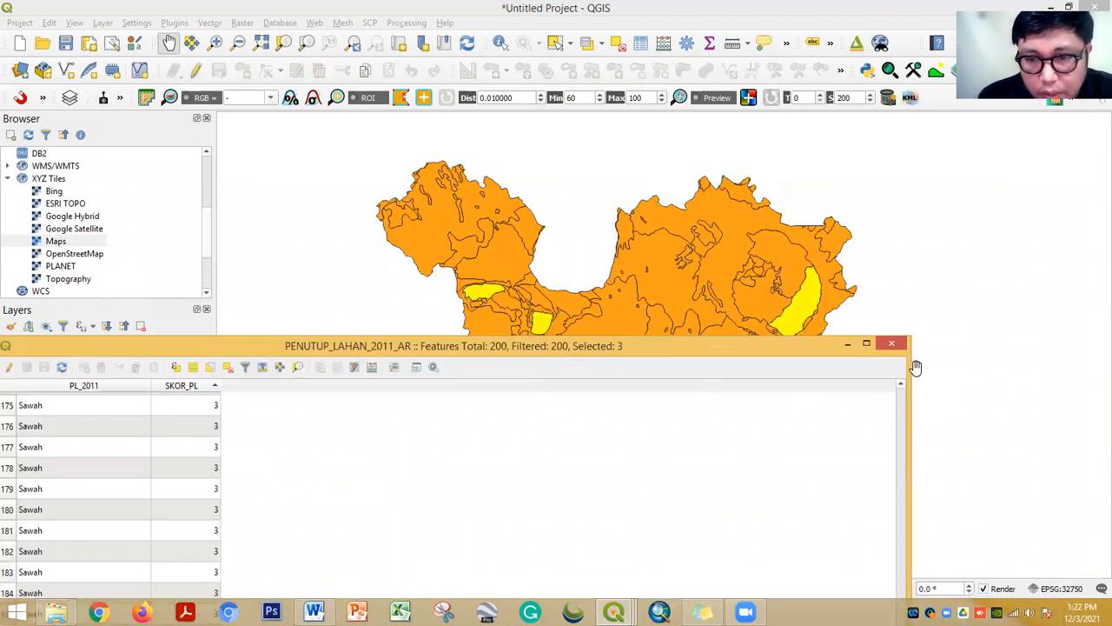
click(897, 344)
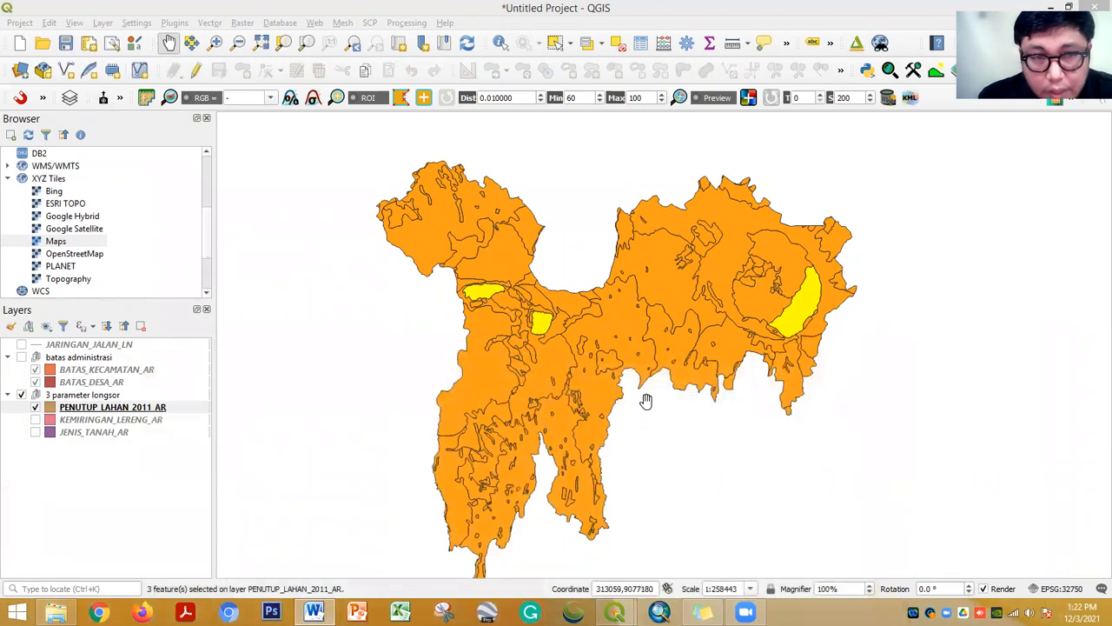
click(618, 42)
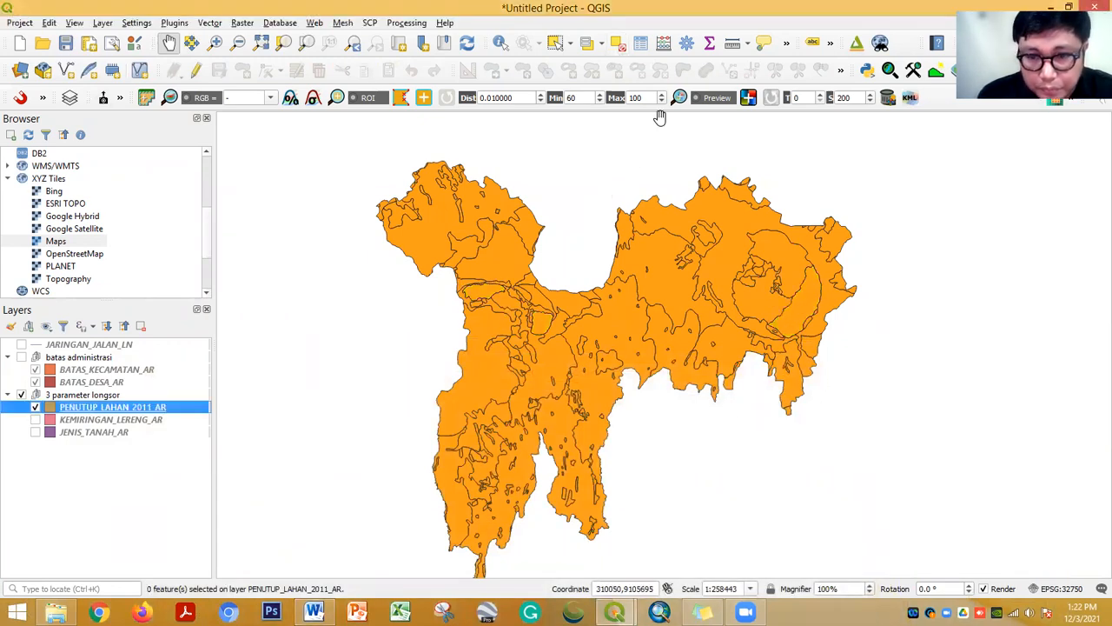
Show KEMIRINGAN_LERENG_AR on the map in place of PENUTUP_LAHAN_2011_AR and open its attribute table
drag(719, 406, 615, 389)
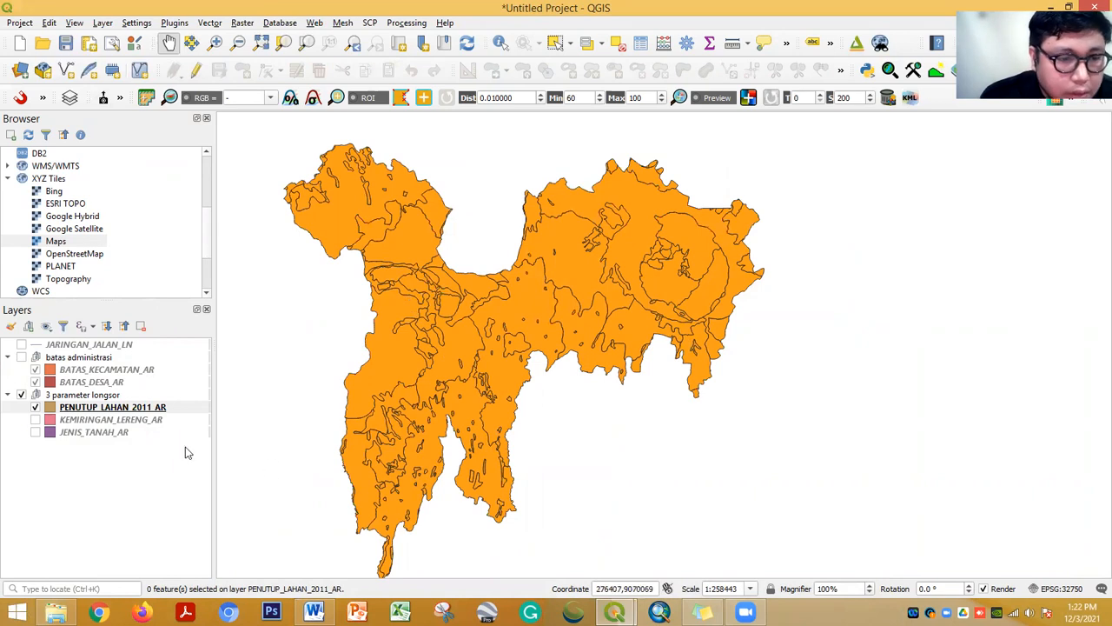
drag(403, 375, 438, 389)
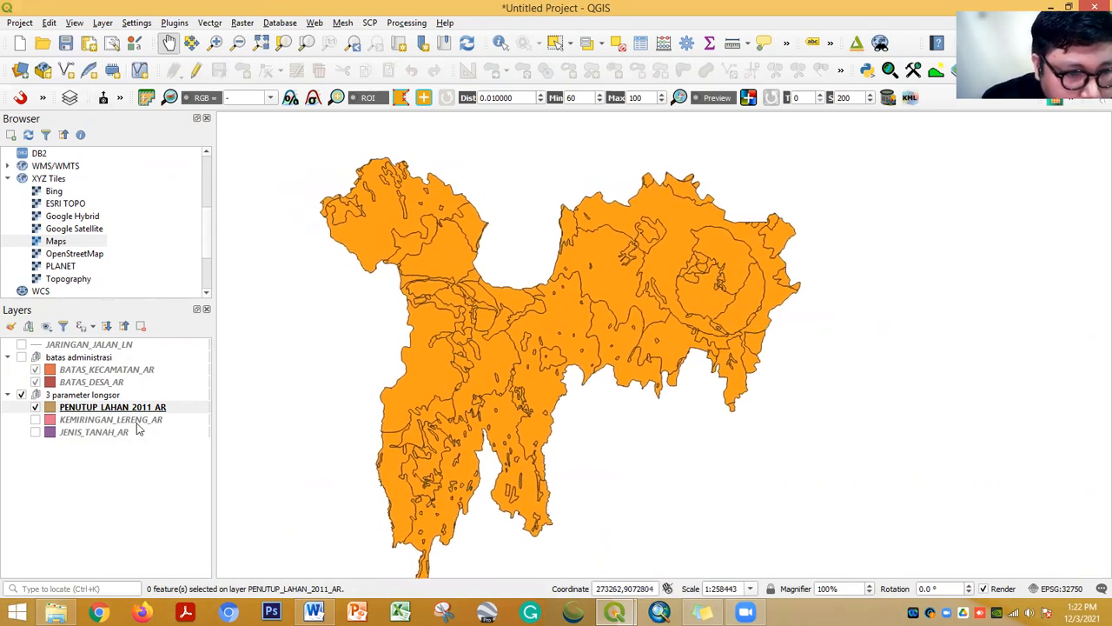
click(35, 407)
click(35, 419)
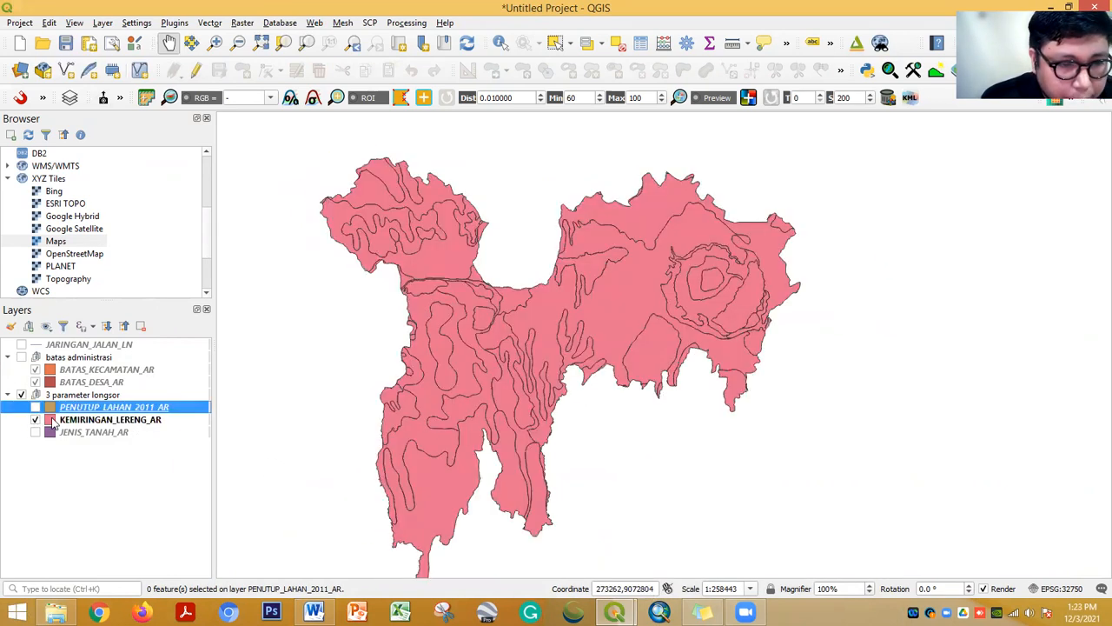
click(55, 421)
right_click(55, 422)
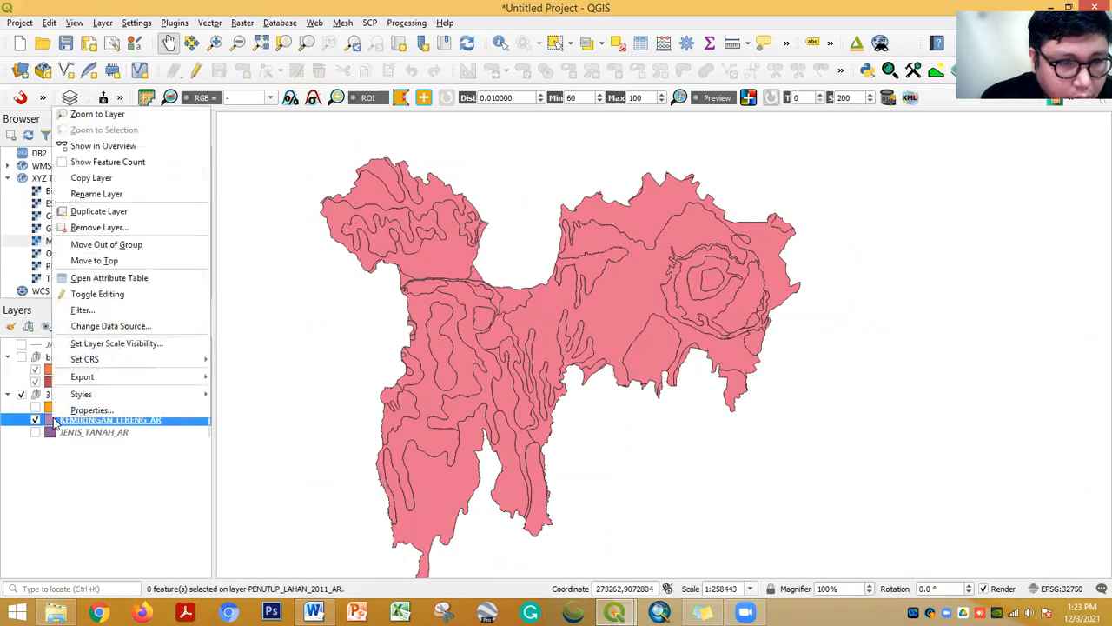
click(109, 278)
drag(217, 345, 500, 178)
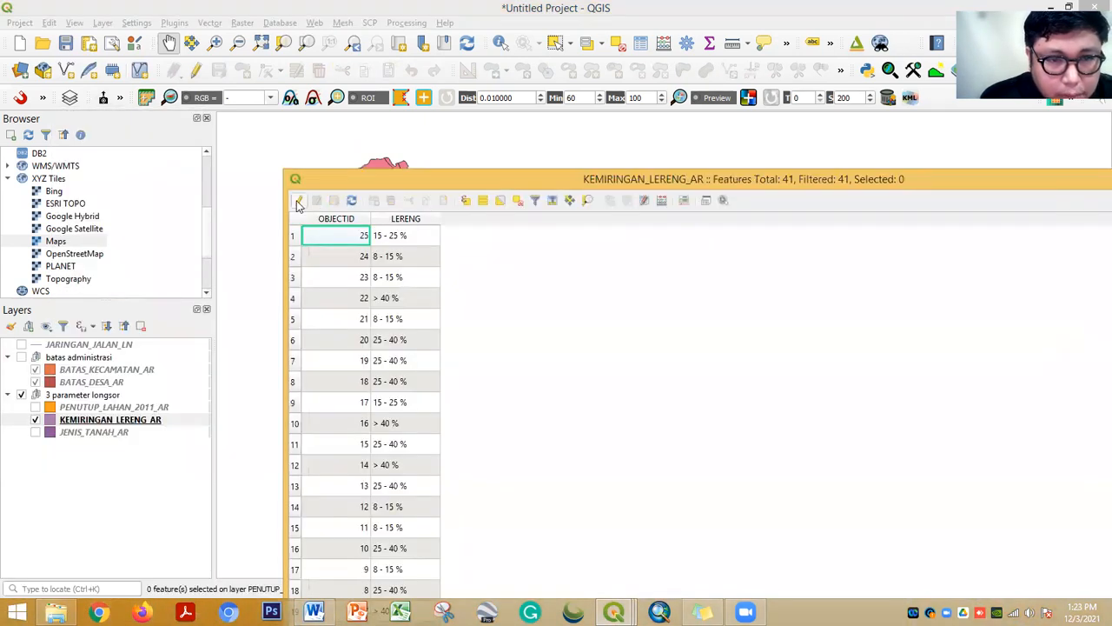
Start editing KEMIRINGAN_LERENG_AR and add a whole number (integer) field named SKOR_LER with length 3
click(609, 202)
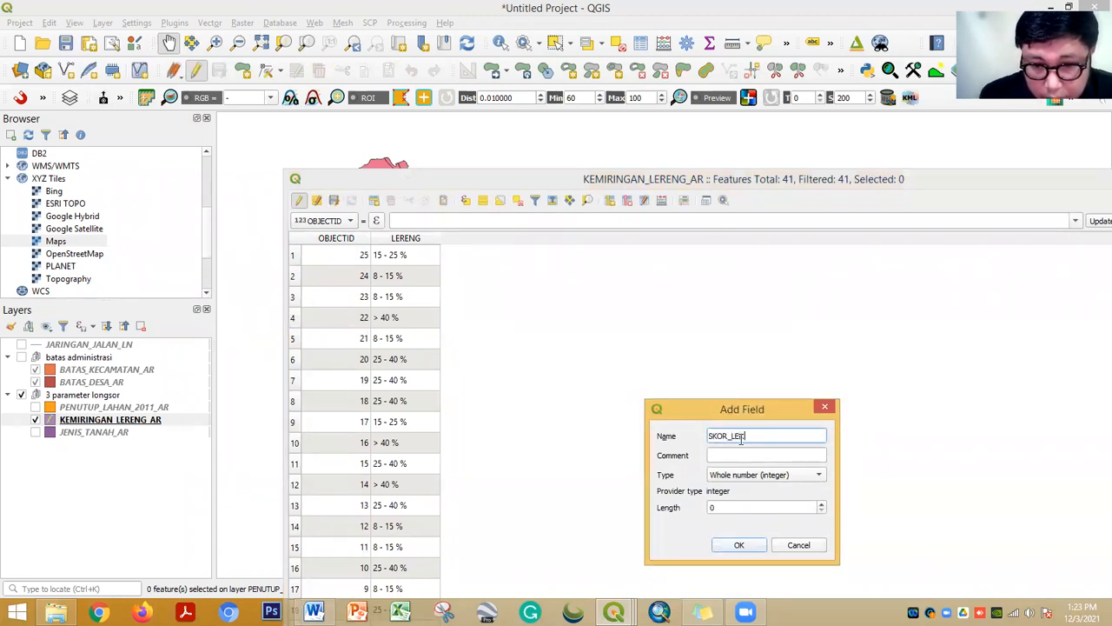
drag(752, 411, 759, 295)
double_click(747, 392)
text(3)
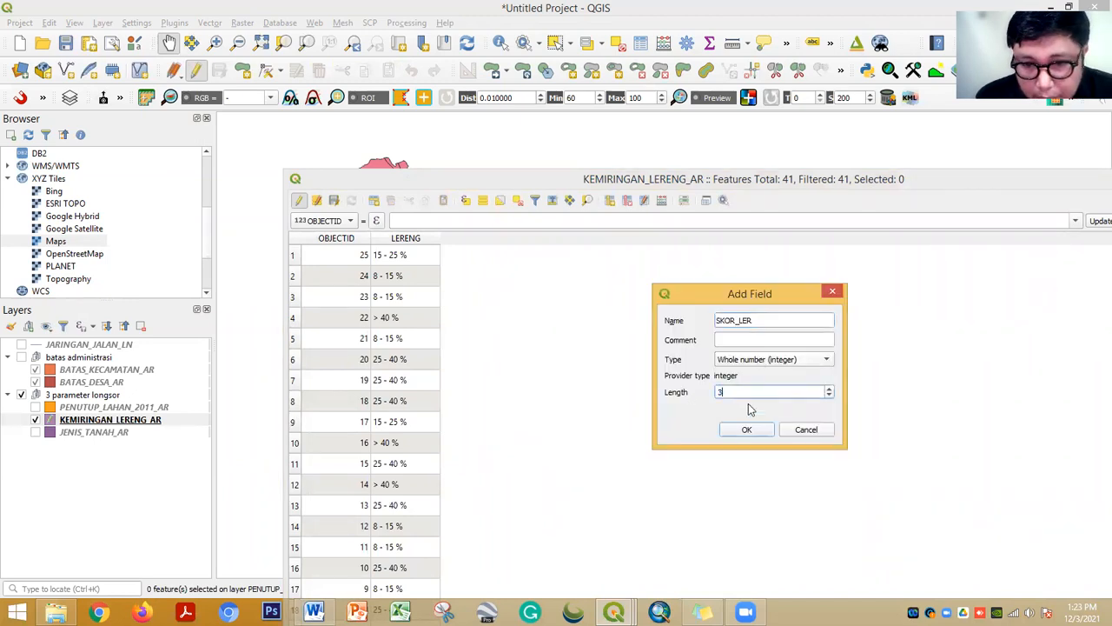
click(745, 430)
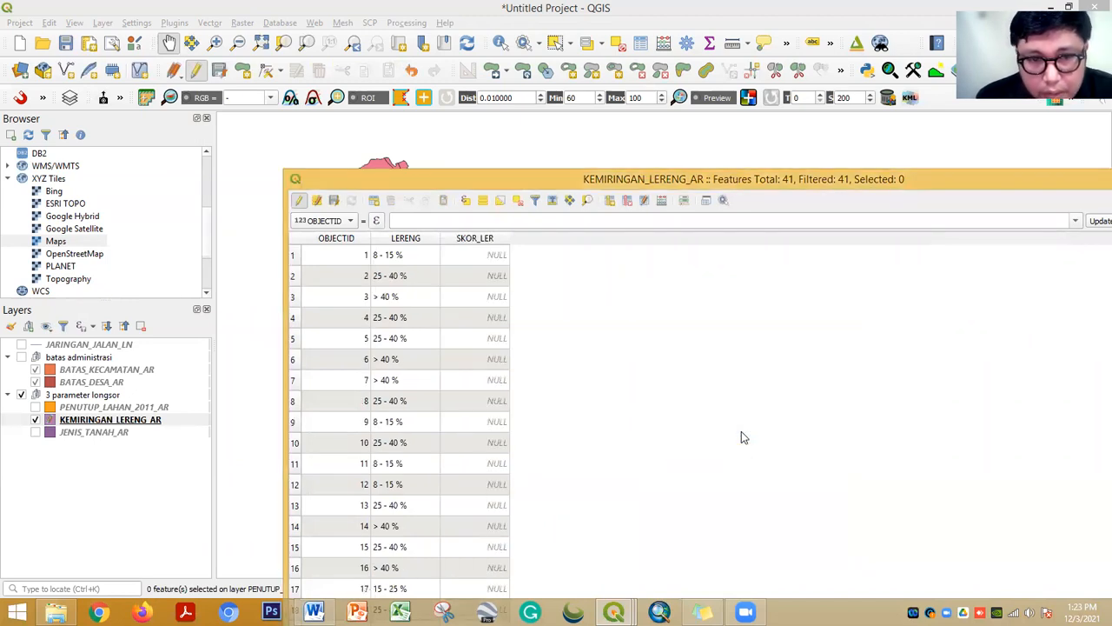
Sort the slope layer's attribute table by LERENG in descending order
click(413, 244)
click(414, 244)
click(414, 245)
click(414, 244)
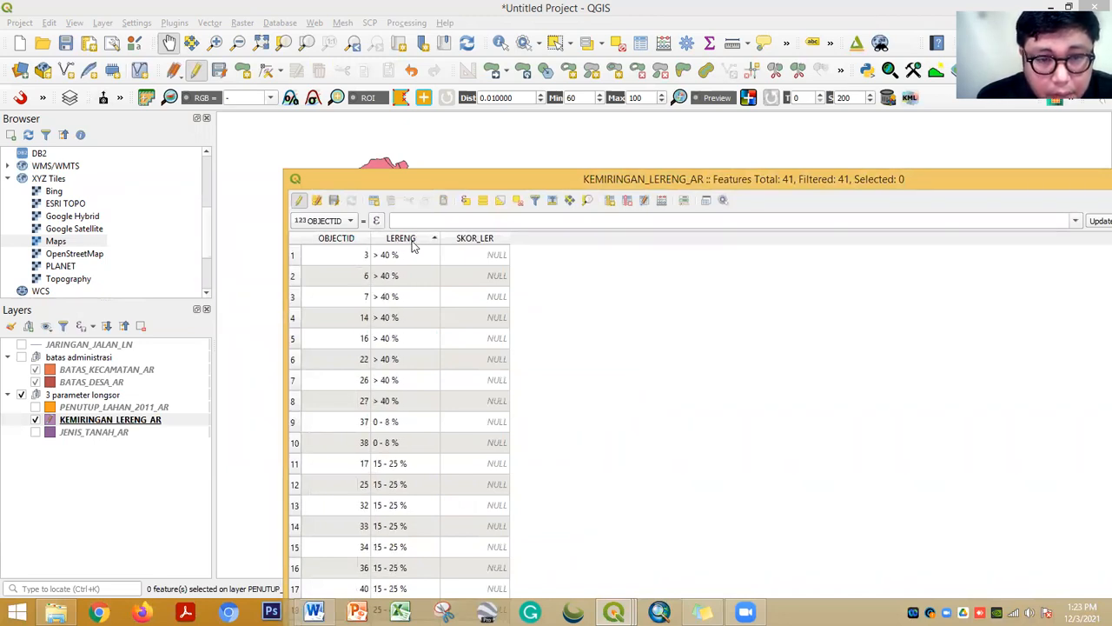
click(413, 244)
Select the 8 - 15 % records, rows 1 to 11, and choose SKOR_LER as the field to update
double_click(299, 257)
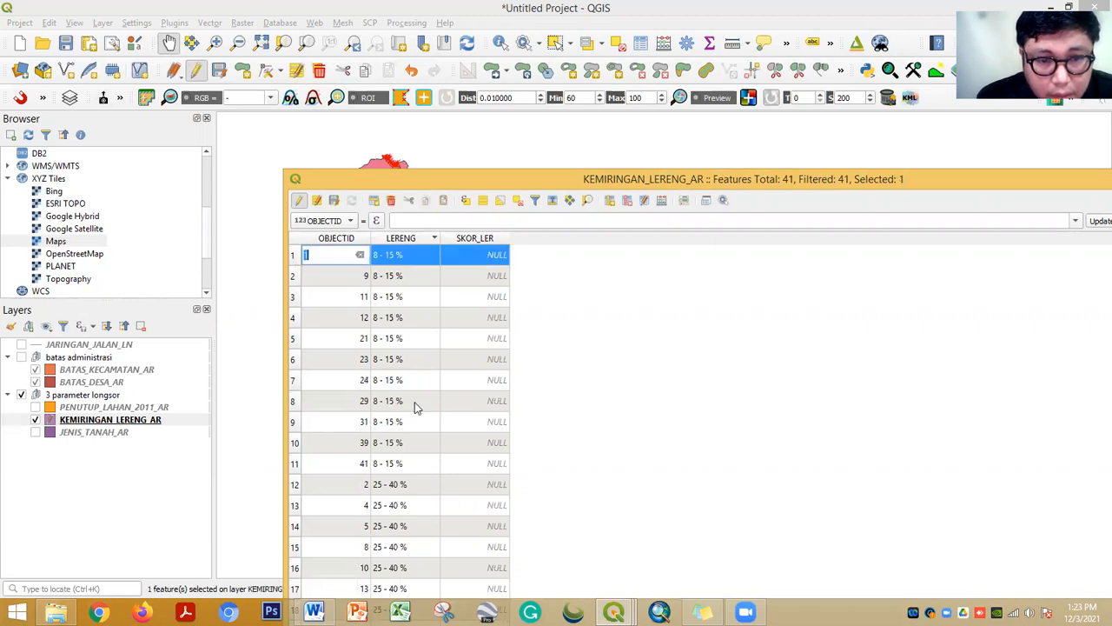
scroll(432, 449, down, 2)
scroll(422, 430, up, 2)
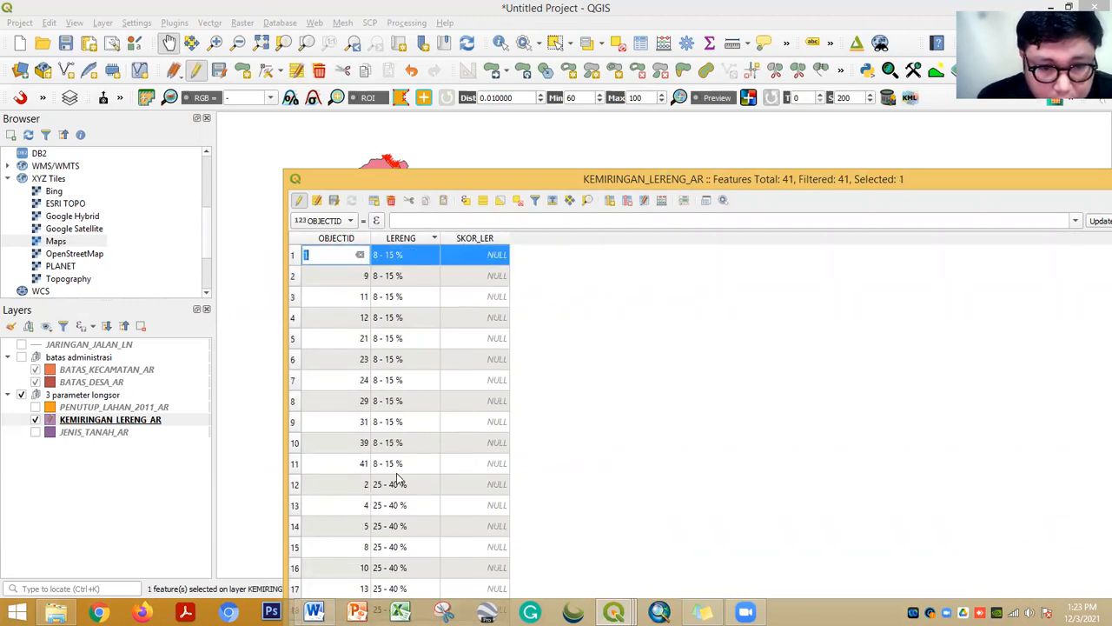
shift+click(308, 466)
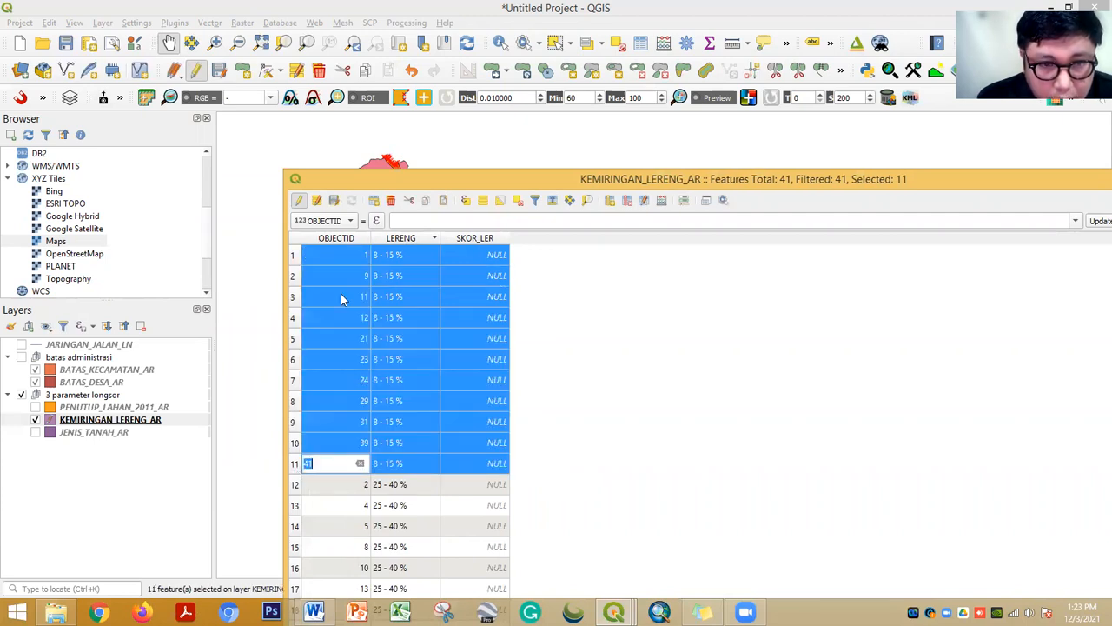
click(330, 221)
click(335, 250)
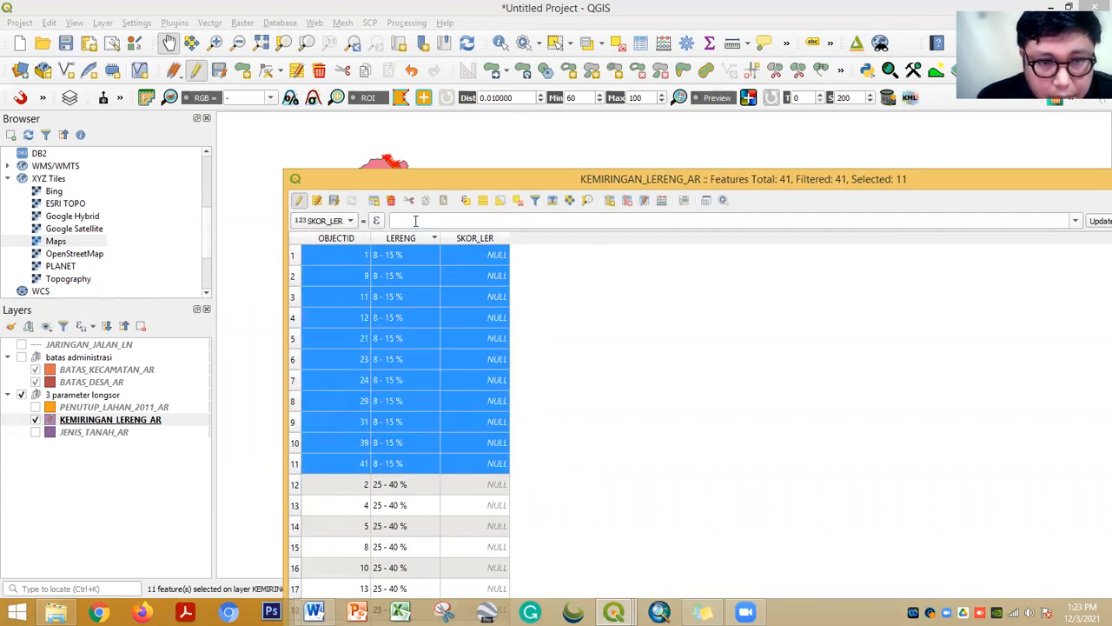
Switch to the criteria table in Word, highlight the 8-15% slope criterion and its score in yellow, and return to QGIS
click(313, 612)
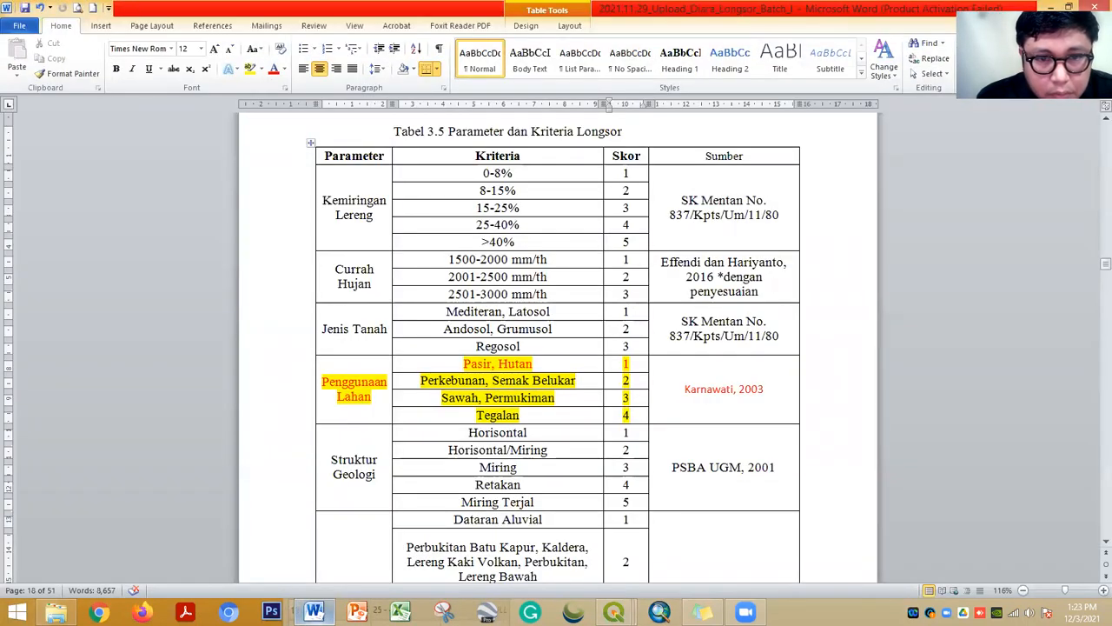
click(313, 612)
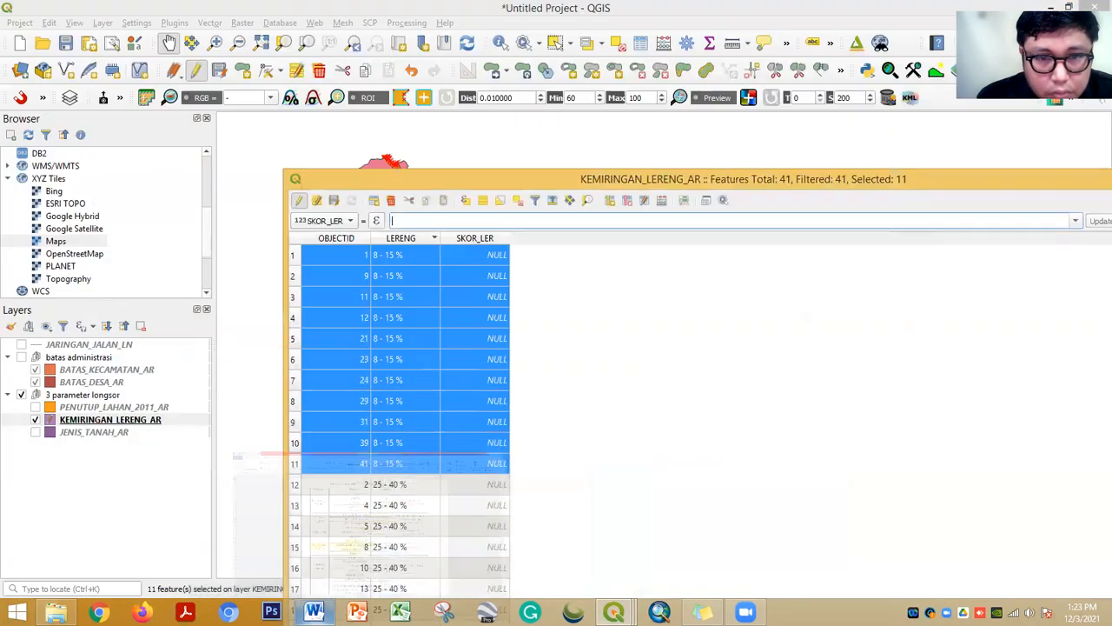
click(314, 612)
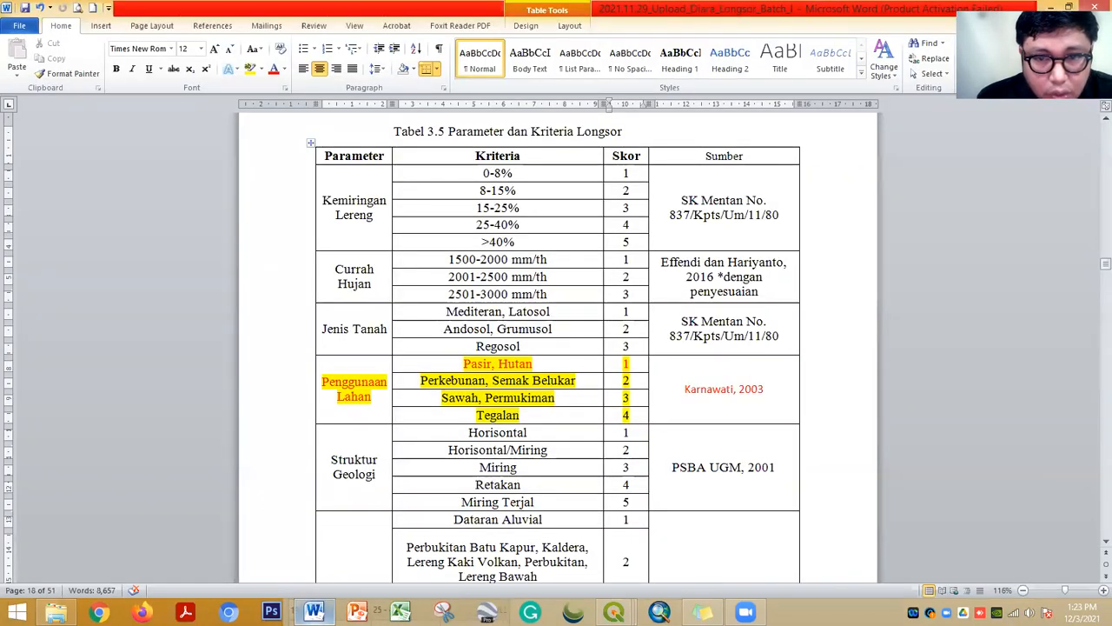
click(313, 612)
click(314, 612)
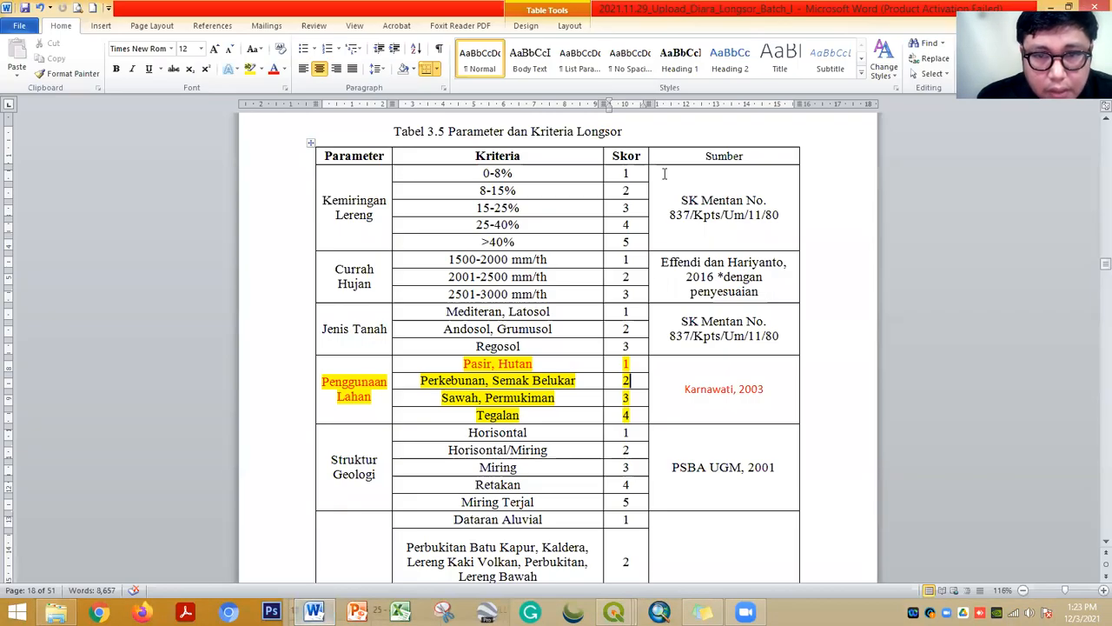
drag(631, 190, 461, 196)
click(250, 68)
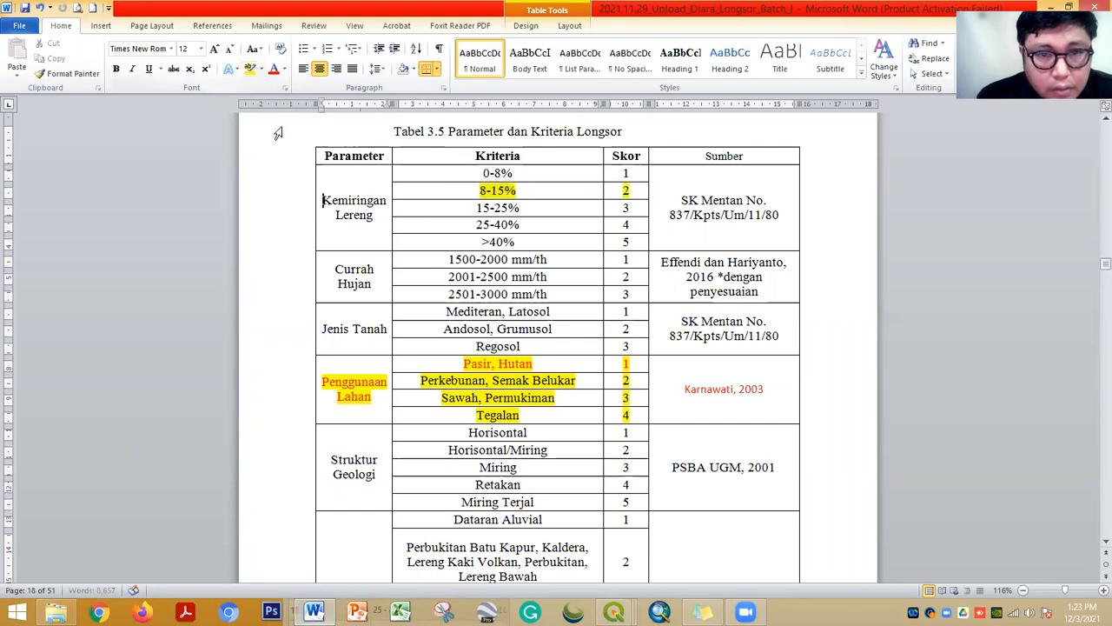
click(314, 611)
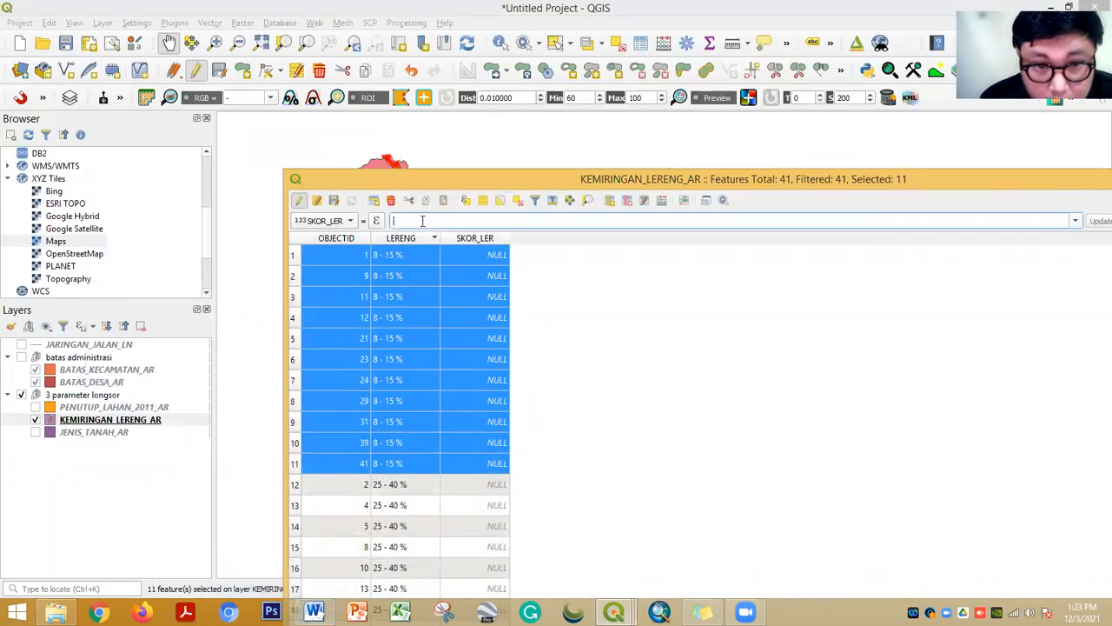
Set SKOR_LER to '2' for the selected 8 - 15 % records
text(2)
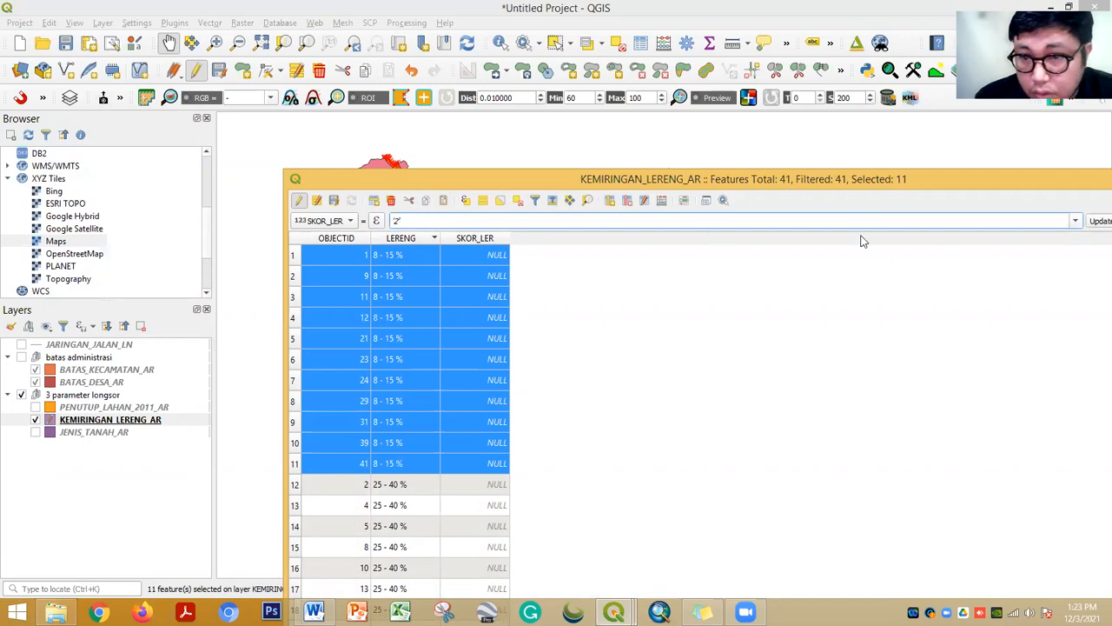
drag(831, 179, 722, 128)
click(1053, 170)
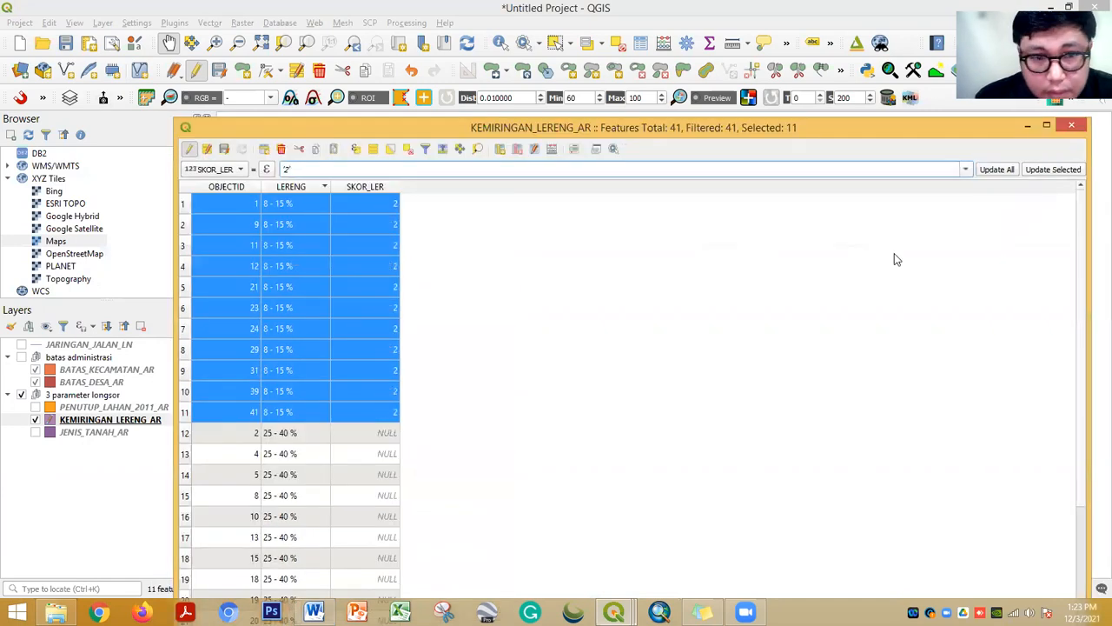
Select the 25 - 40 % records, rows 12 to 24
click(186, 432)
scroll(343, 391, down, 5)
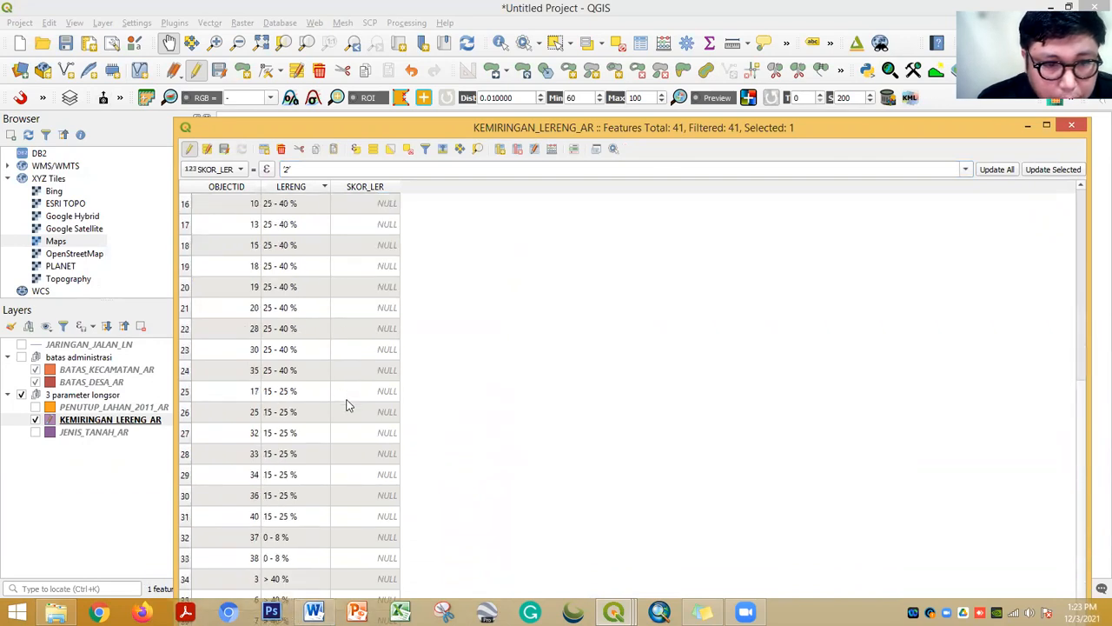
shift+click(196, 373)
Highlight the 25-40% slope criterion in yellow in Word, and set SKOR_LER to '4' for the selected records in QGIS
click(315, 612)
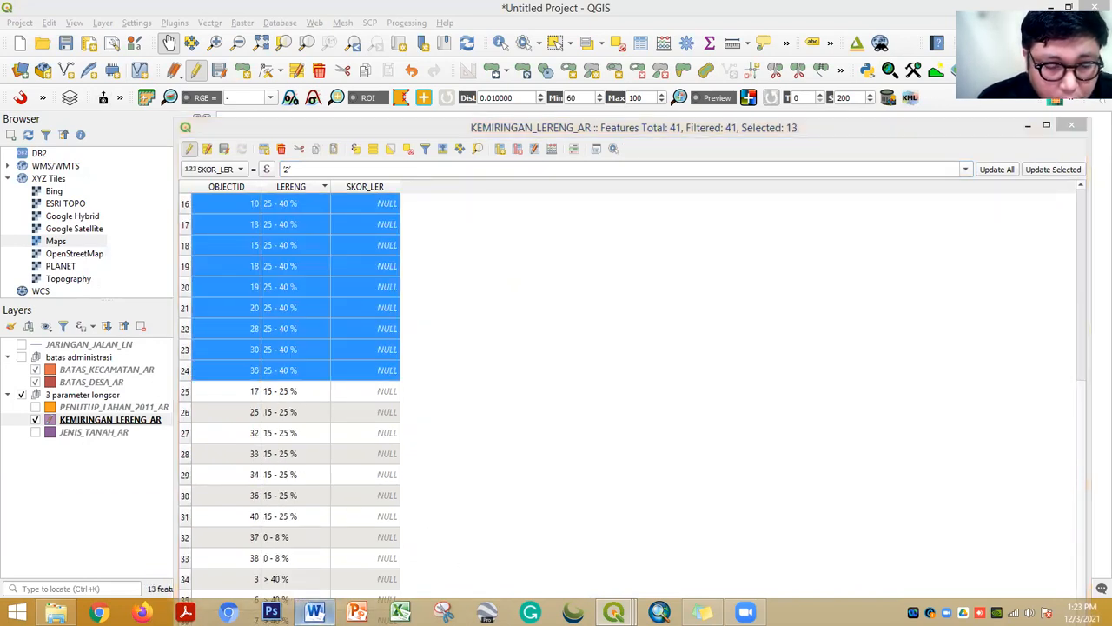
click(393, 505)
drag(475, 225, 520, 224)
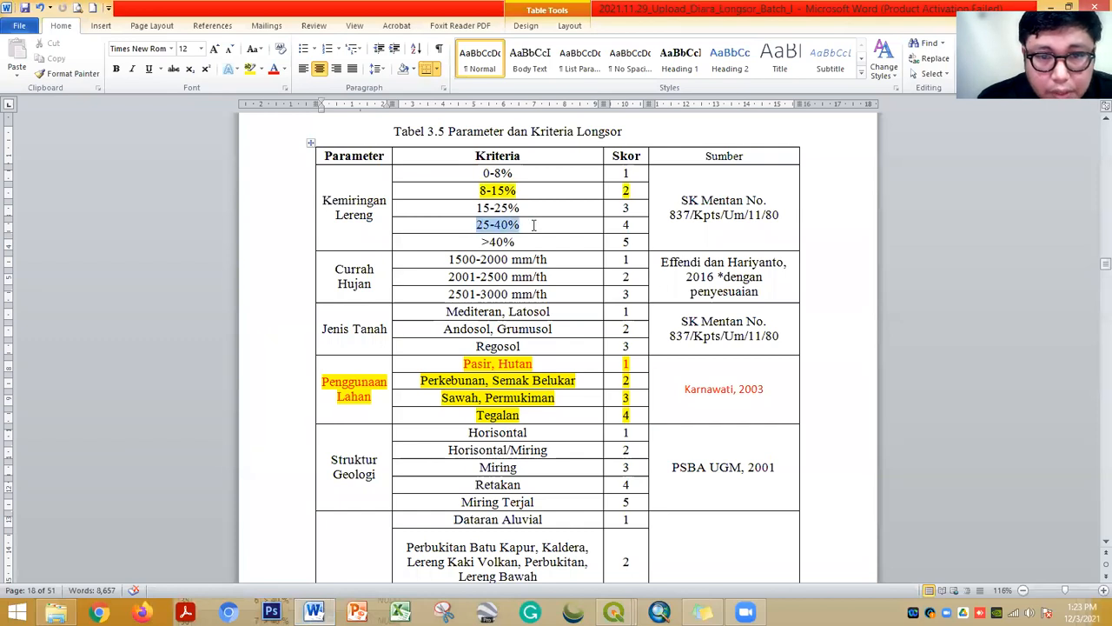
click(250, 68)
key(alt+Tab)
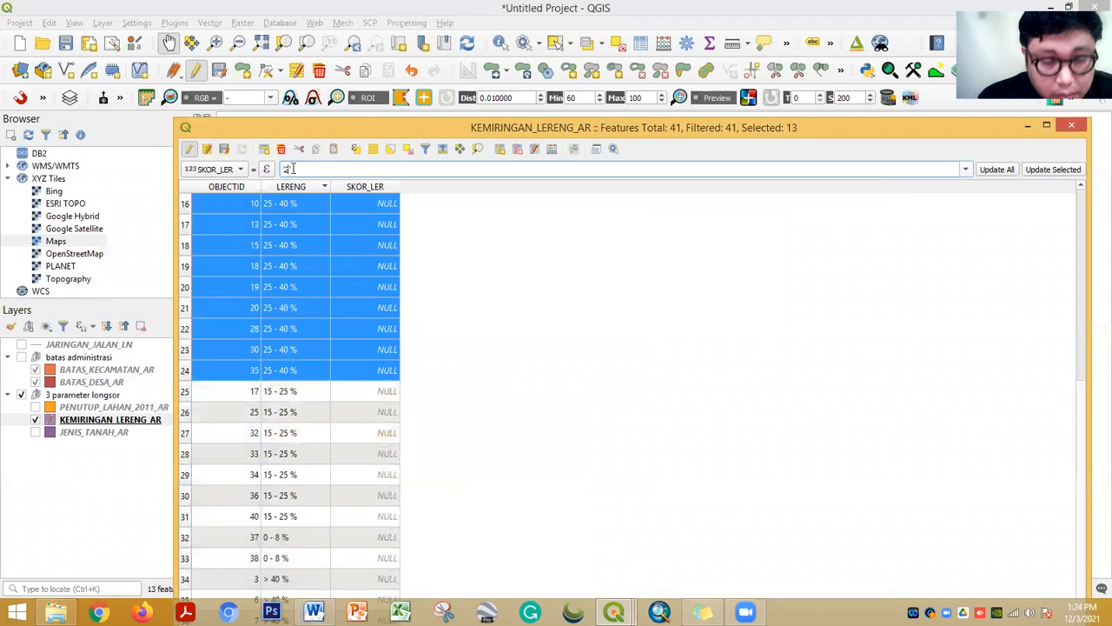
click(1046, 171)
Select the 15 - 25 % records, rows 25 to 31
click(183, 394)
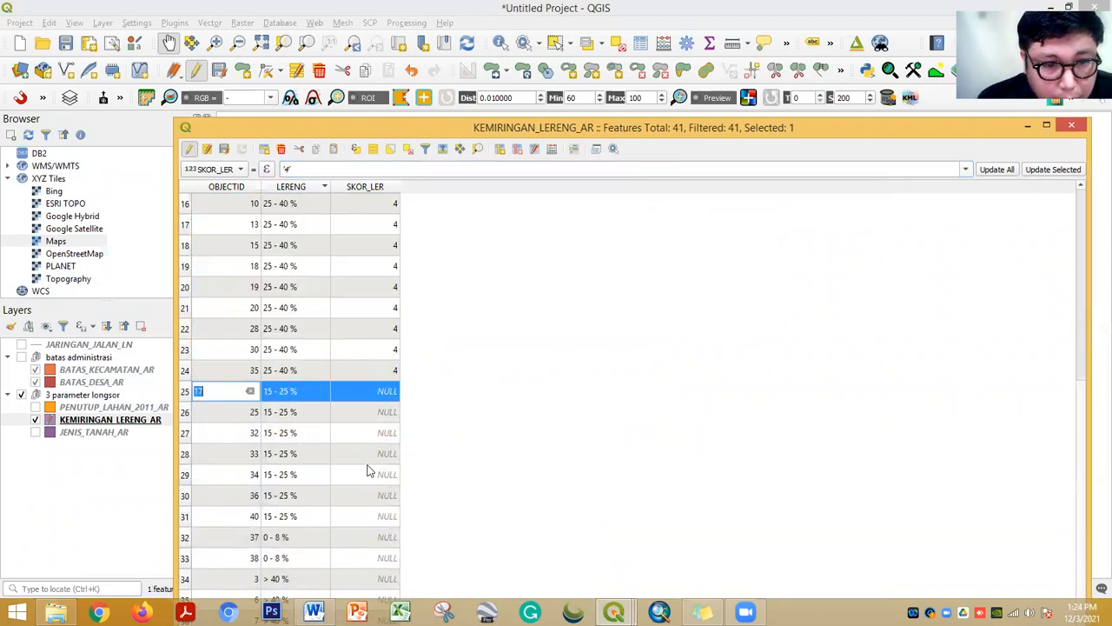
scroll(379, 476, down, 1)
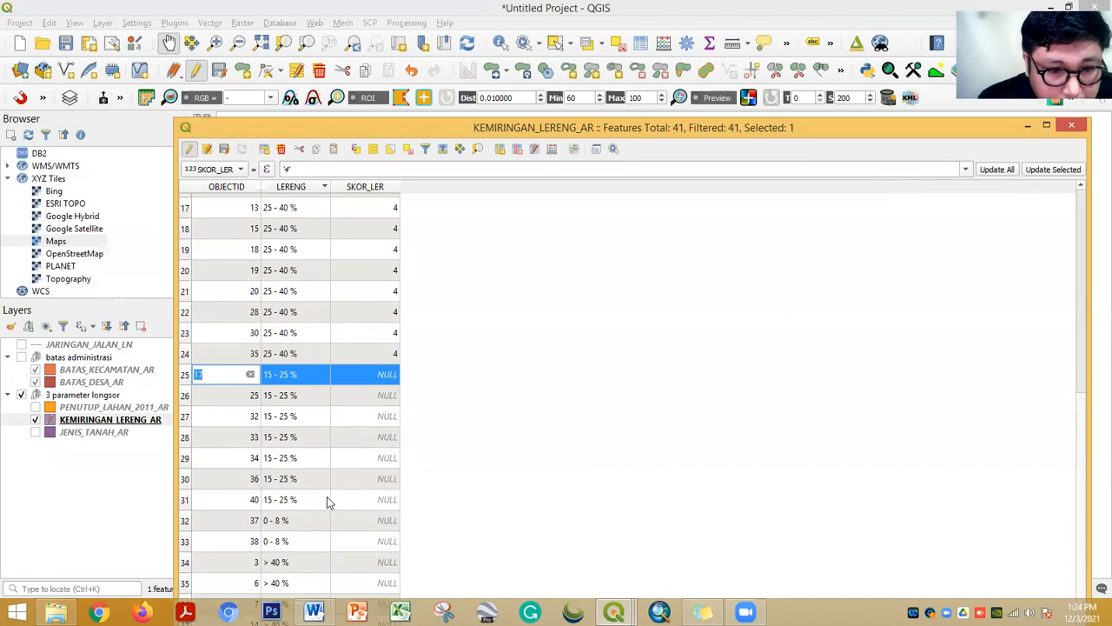
shift+click(185, 500)
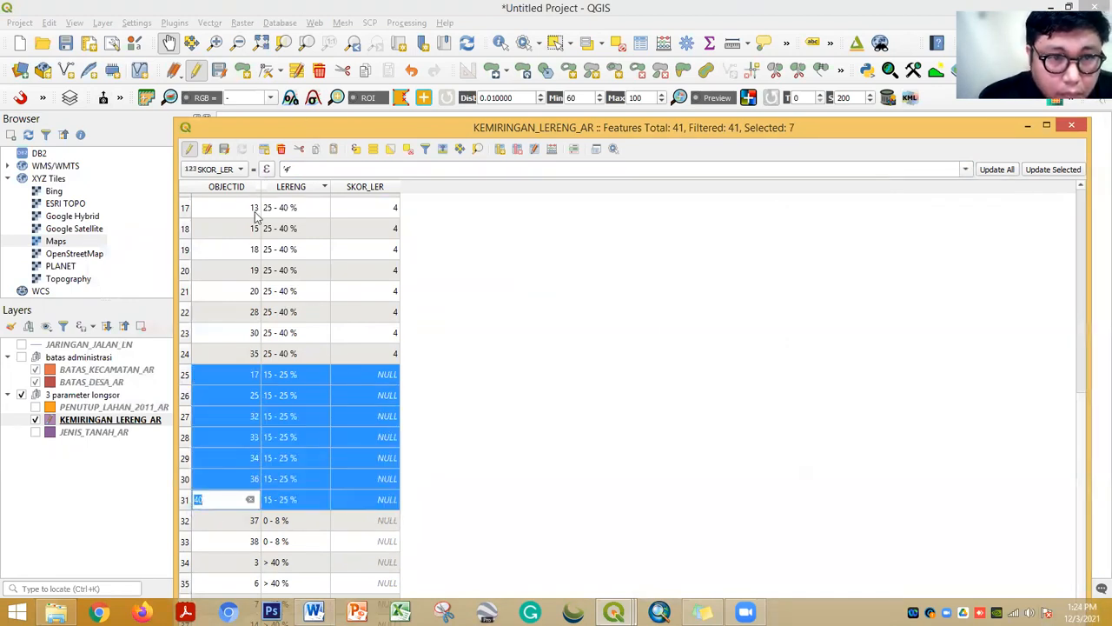
Highlight the 15-25% slope criterion in yellow in Word, and set SKOR_LER to '3' for the selected records in QGIS
click(314, 611)
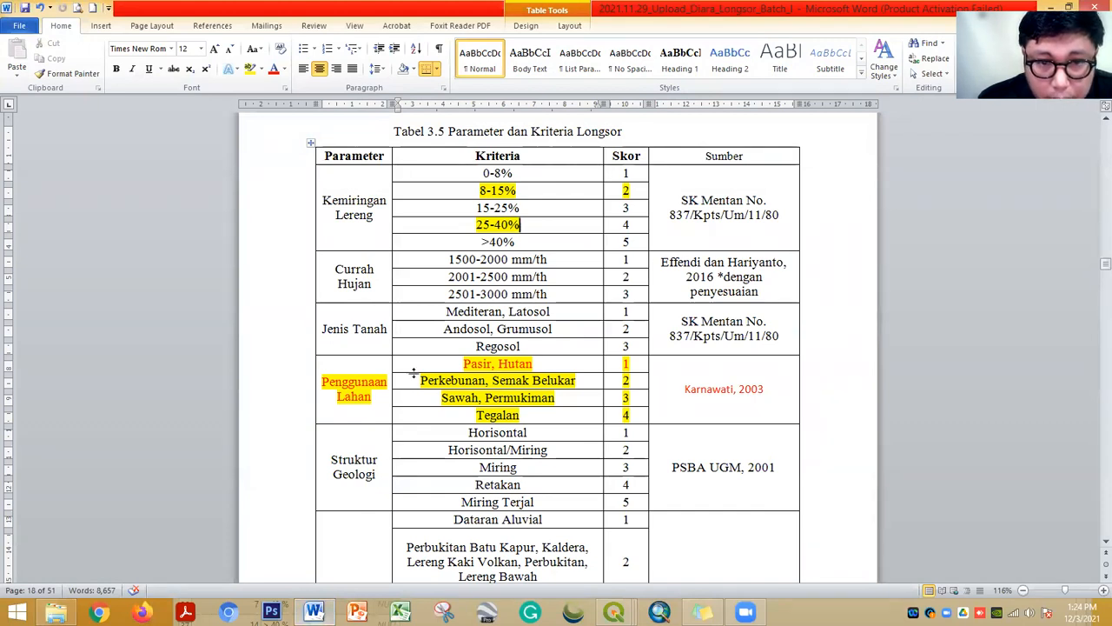
drag(532, 207, 479, 207)
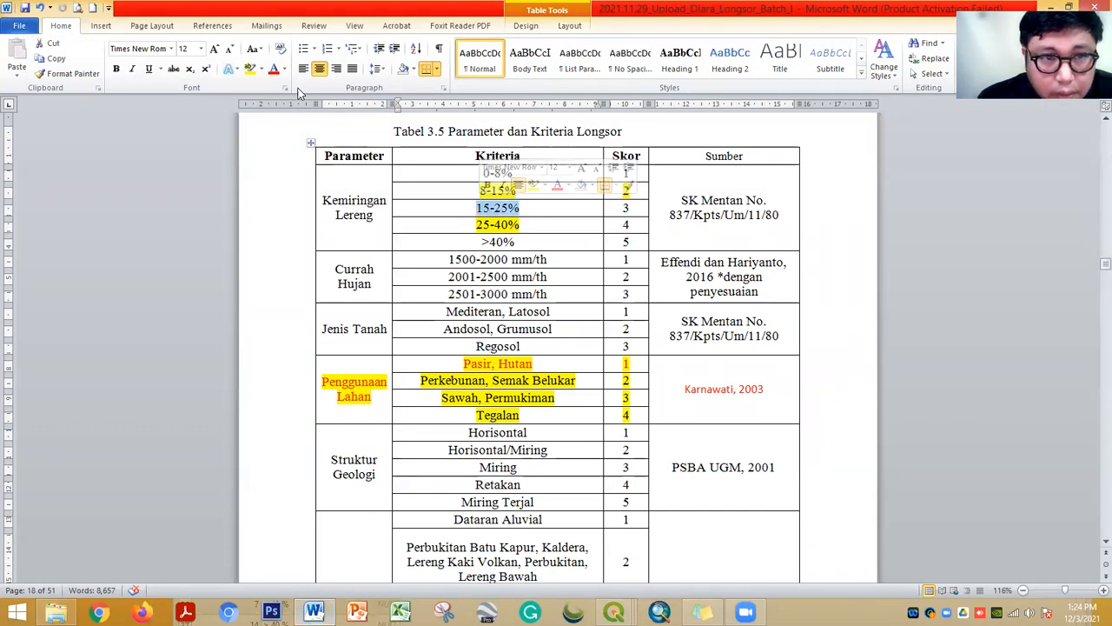
click(250, 69)
click(314, 612)
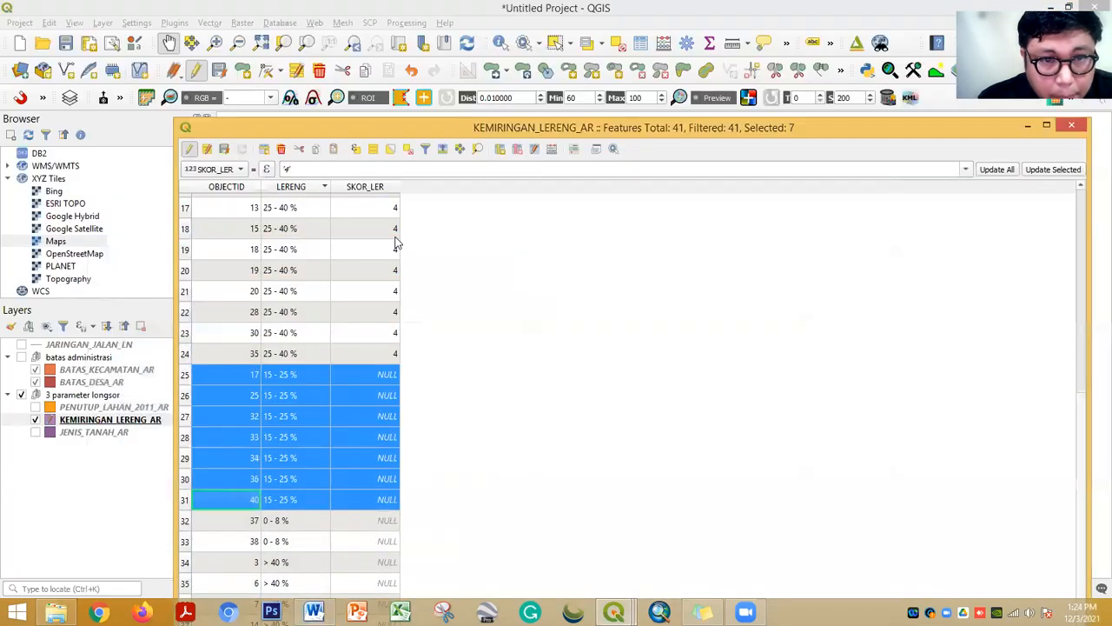
click(287, 169)
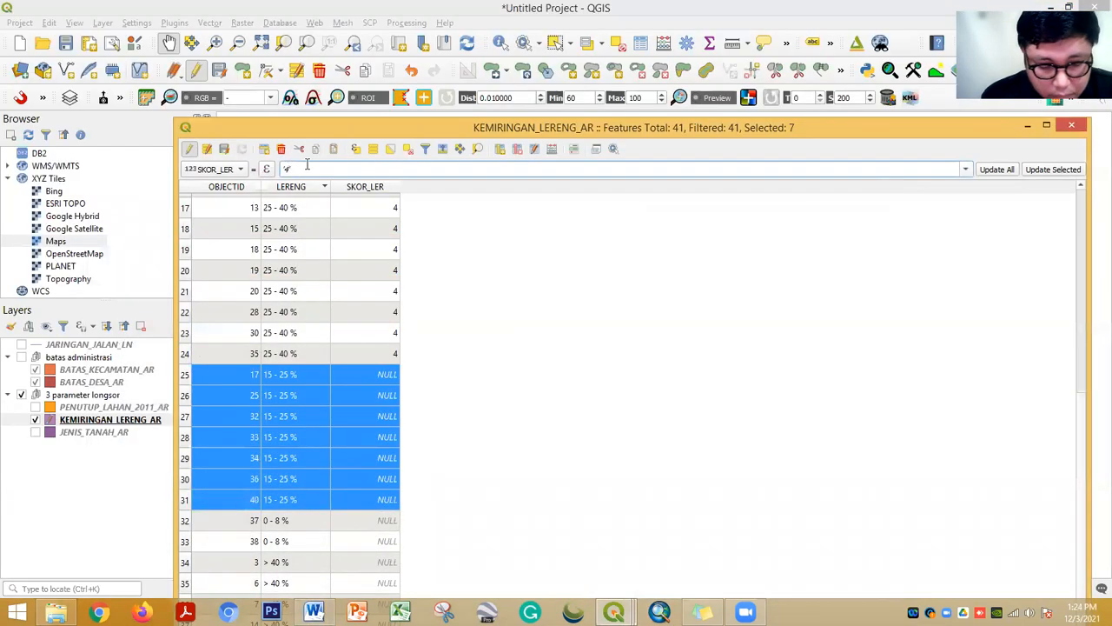
click(1066, 171)
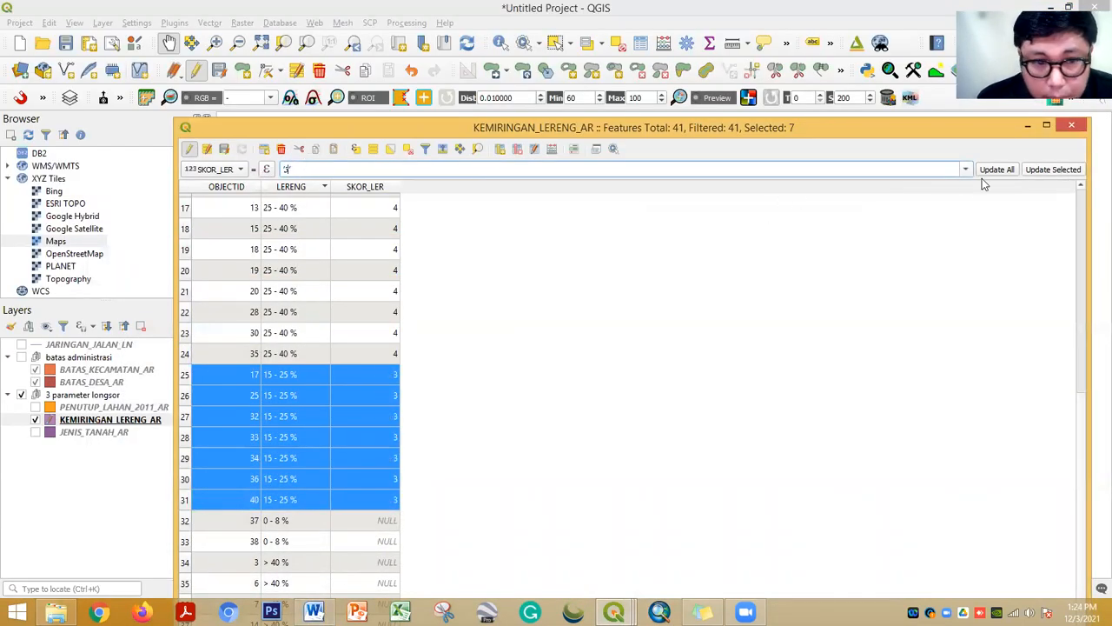
Select the 0 - 8 % records, rows 32 and 33, and set their SKOR_LER to '1'
click(184, 521)
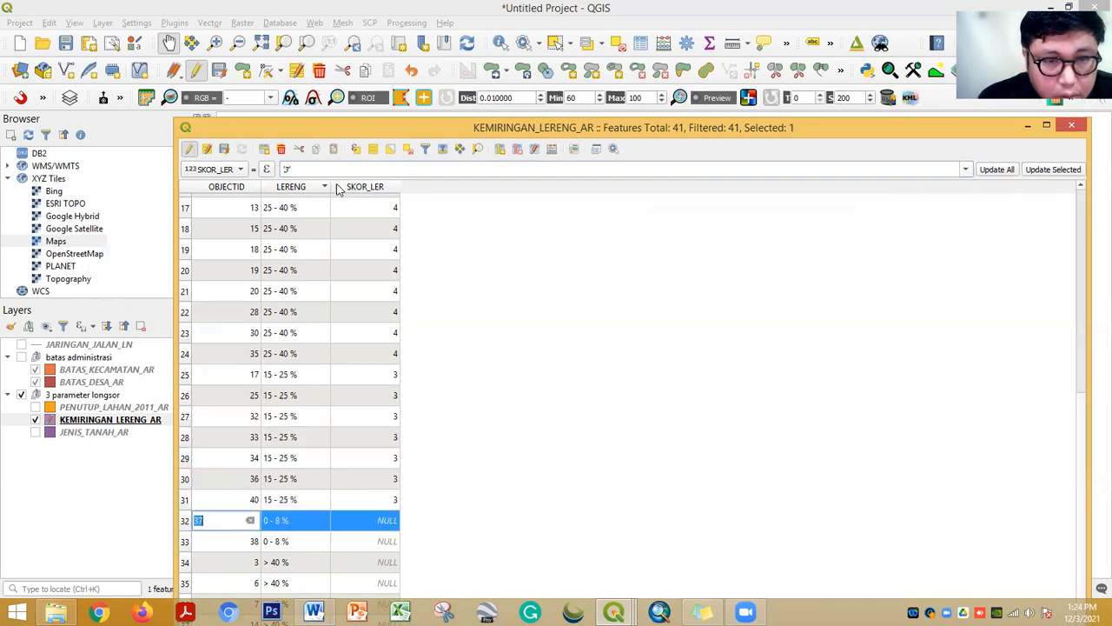
drag(339, 127, 362, 50)
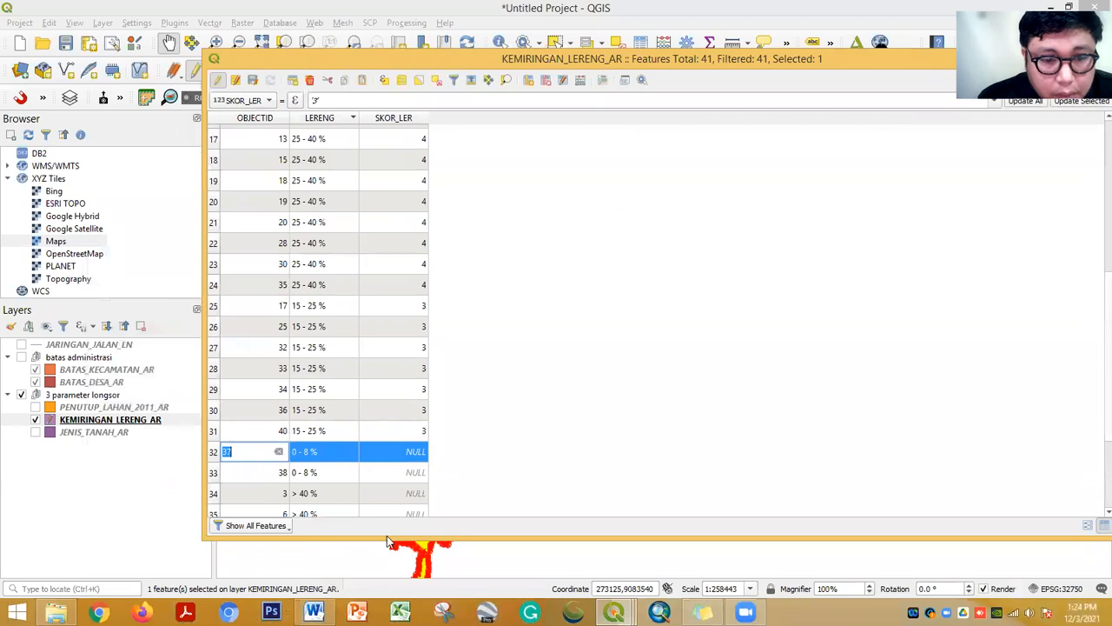
scroll(358, 454, down, 3)
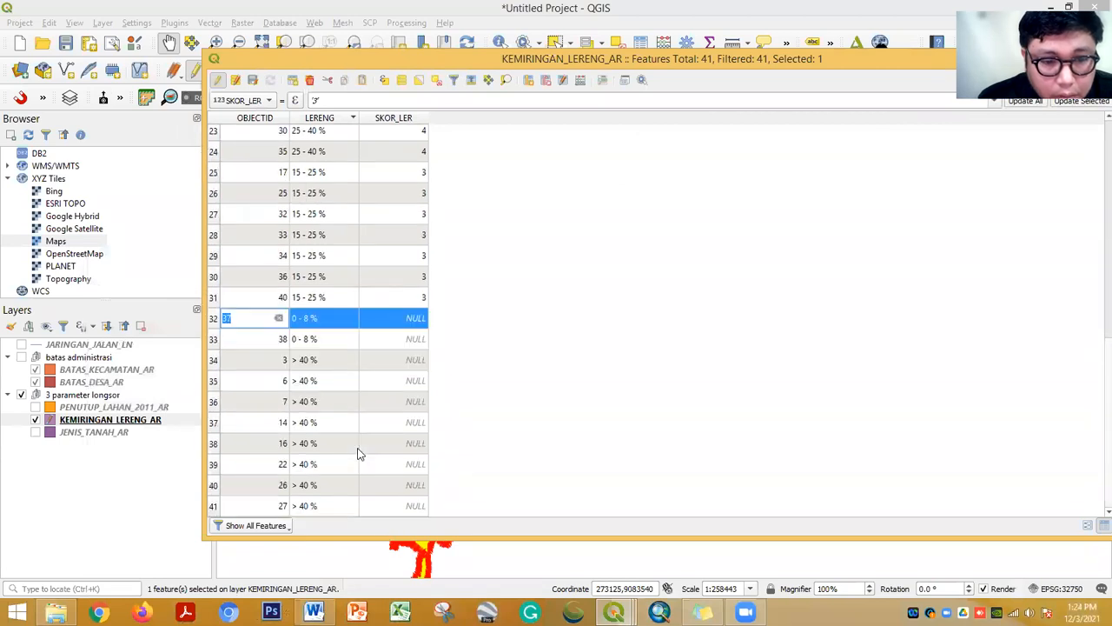
shift+click(213, 339)
click(317, 100)
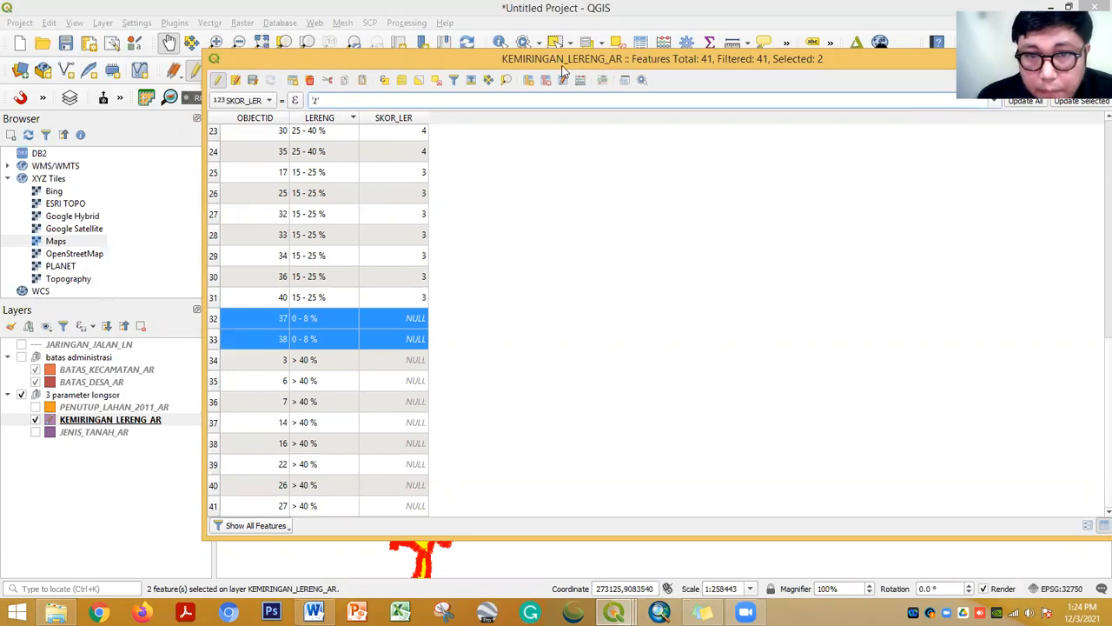
drag(563, 64, 433, 91)
click(950, 127)
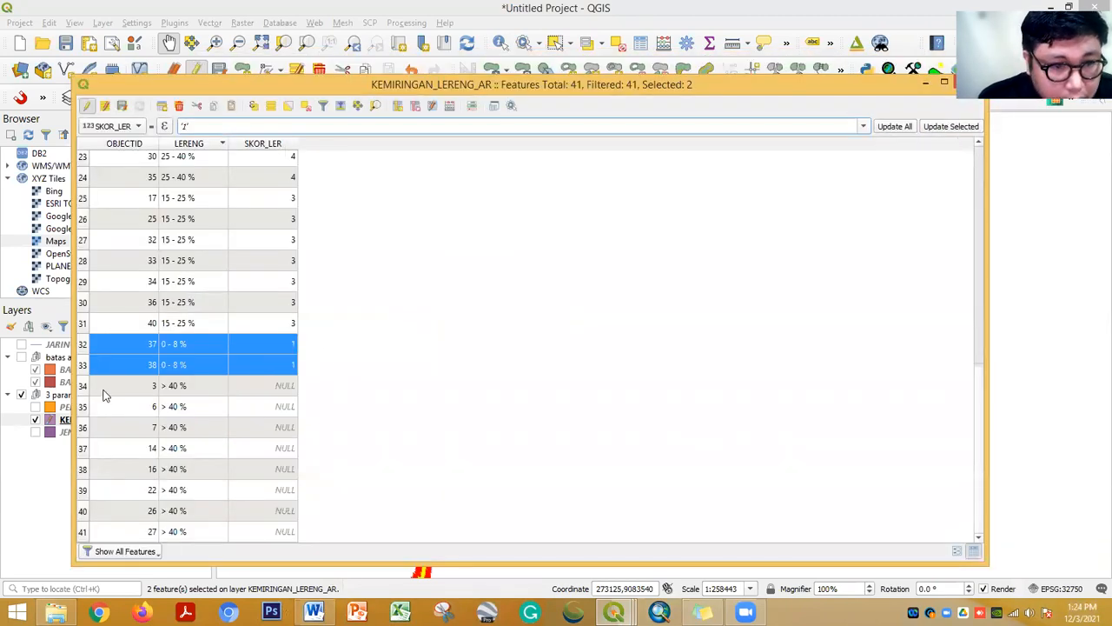
Select the > 40 % records, rows 34 to 41, and set their SKOR_LER to '5'
click(90, 386)
shift+click(96, 531)
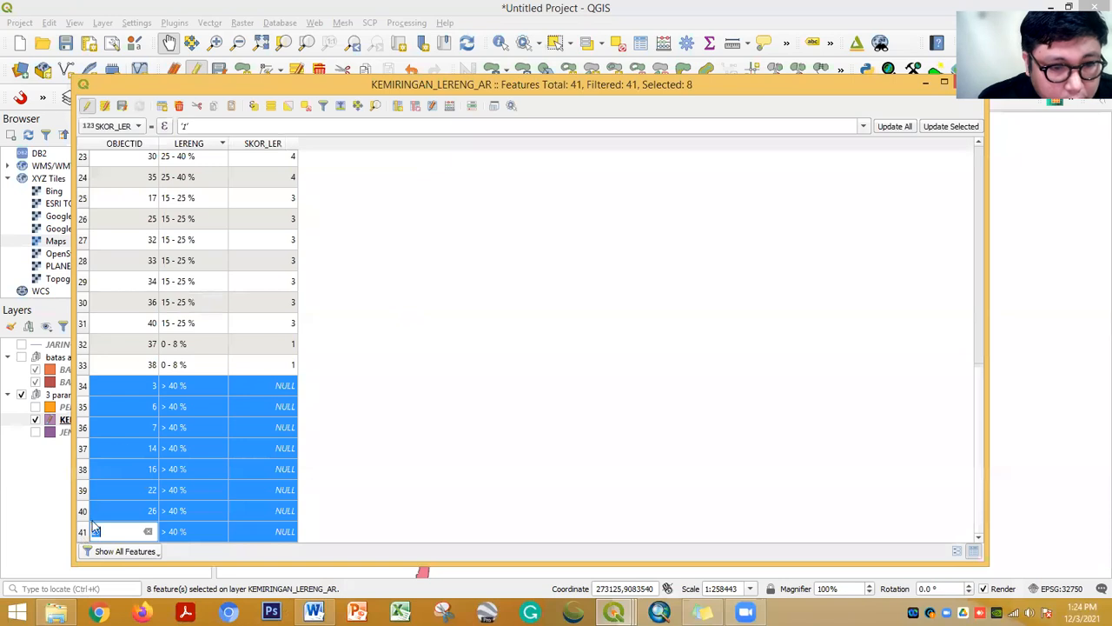
click(187, 127)
key(BackSpace)
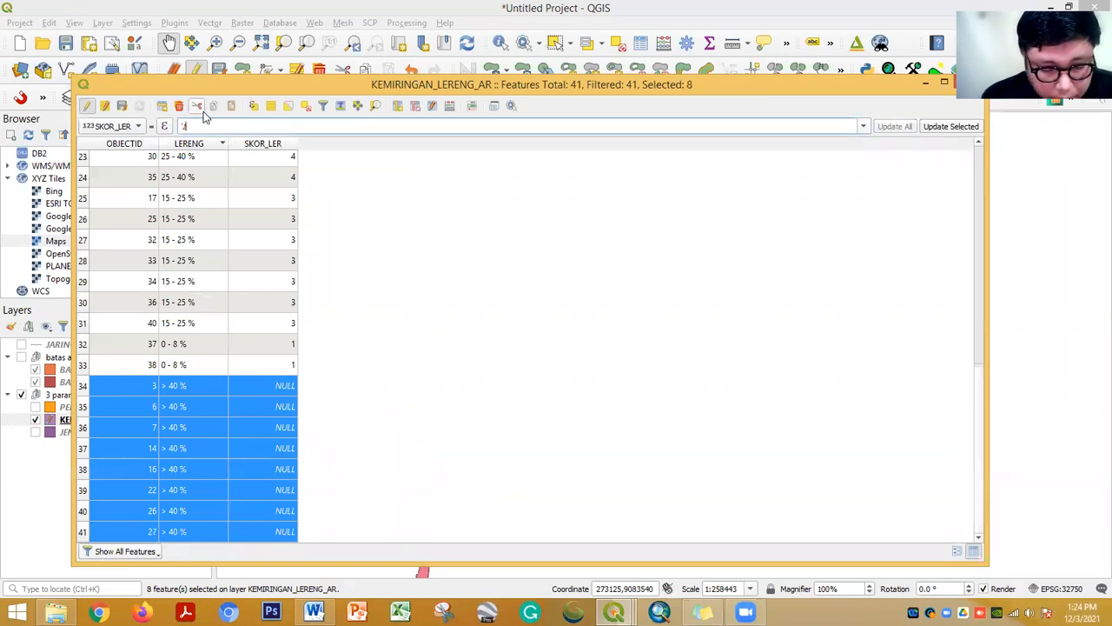
text(5)
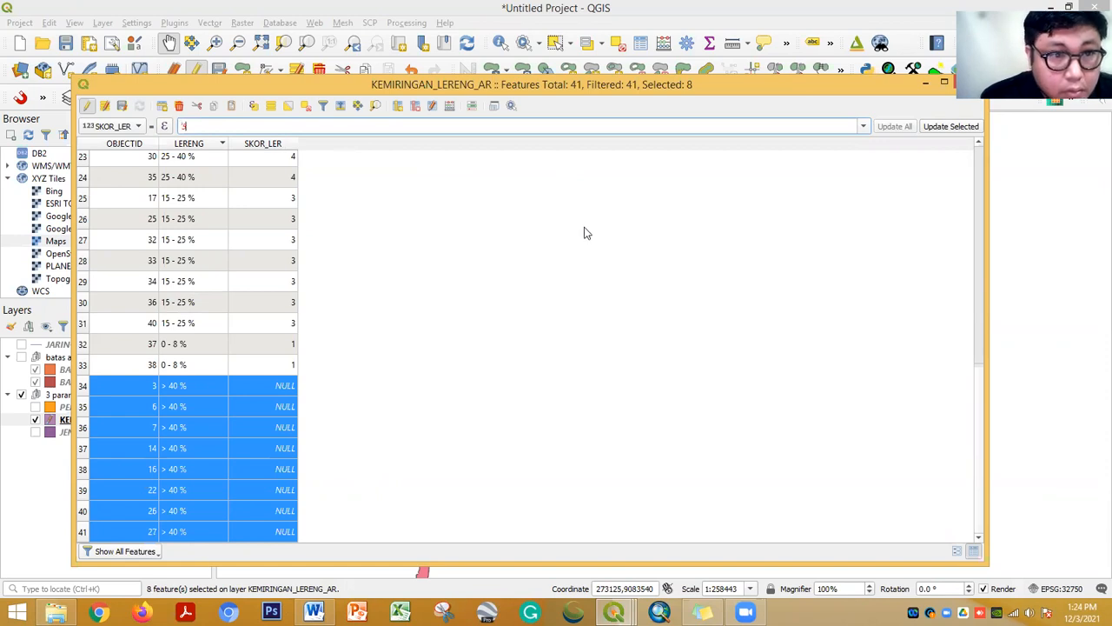
text(5)
click(944, 127)
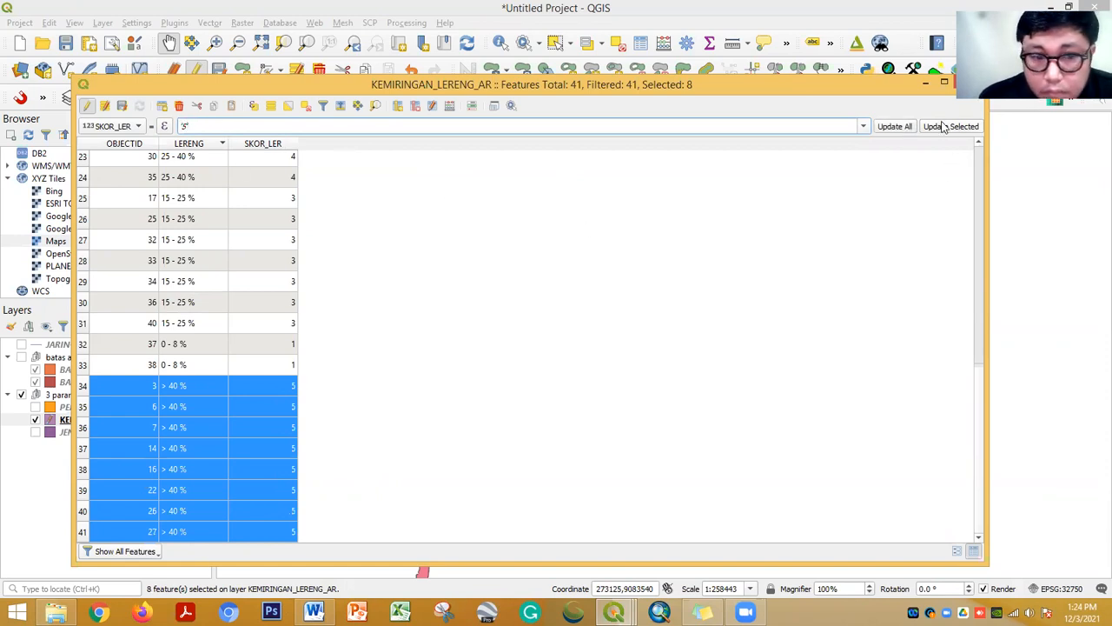
Switch to Word and highlight the >40% slope criterion and its score 5 in yellow
click(314, 611)
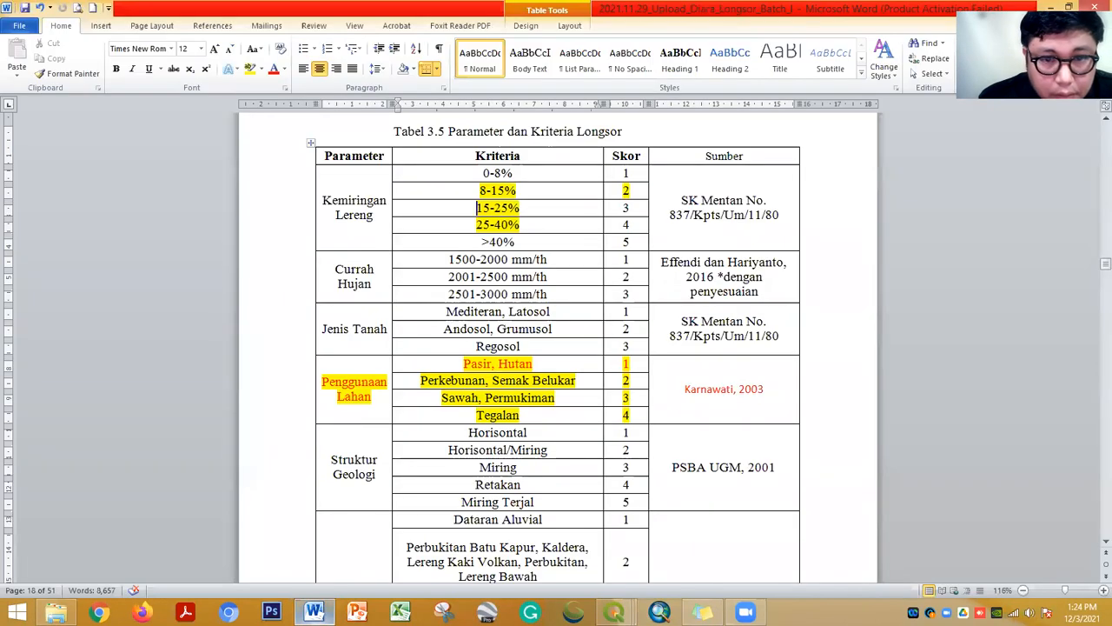
click(313, 612)
click(313, 612)
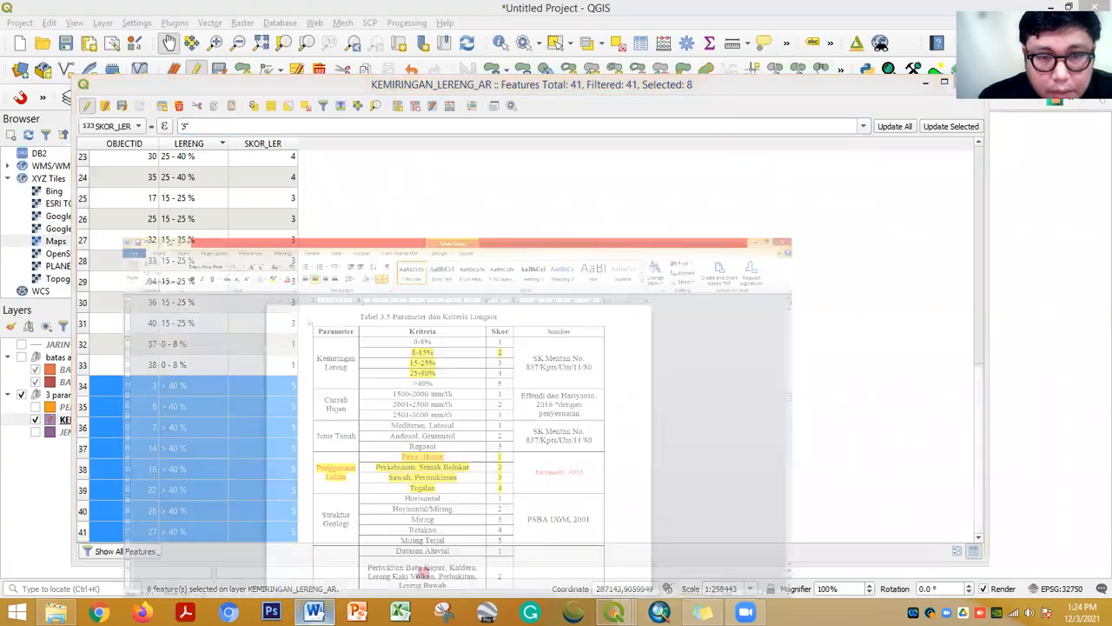
drag(481, 241, 617, 242)
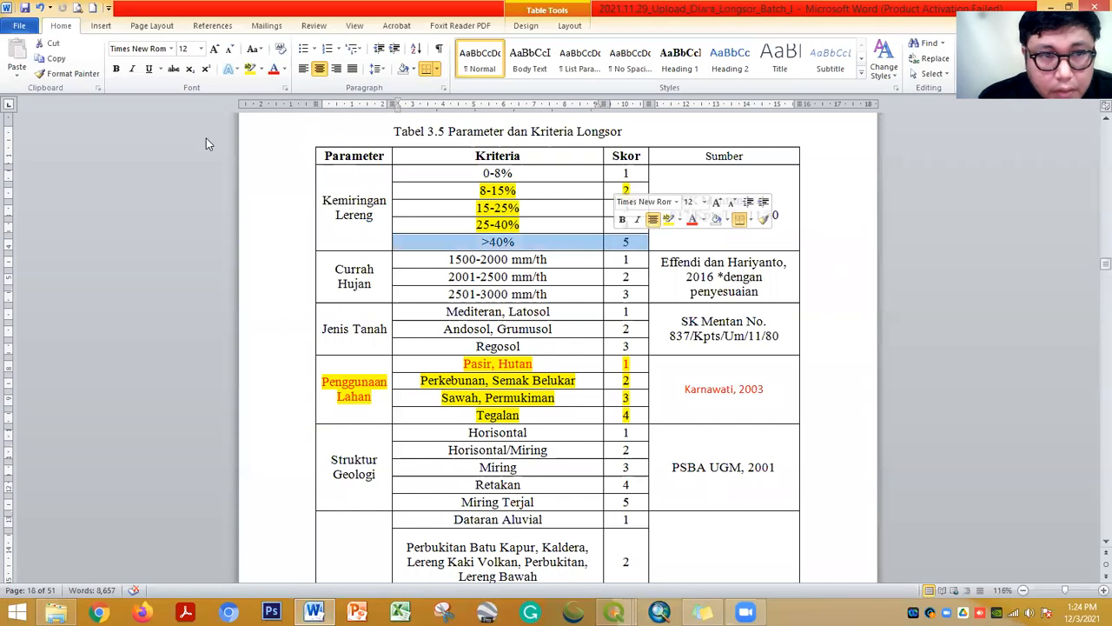
click(249, 69)
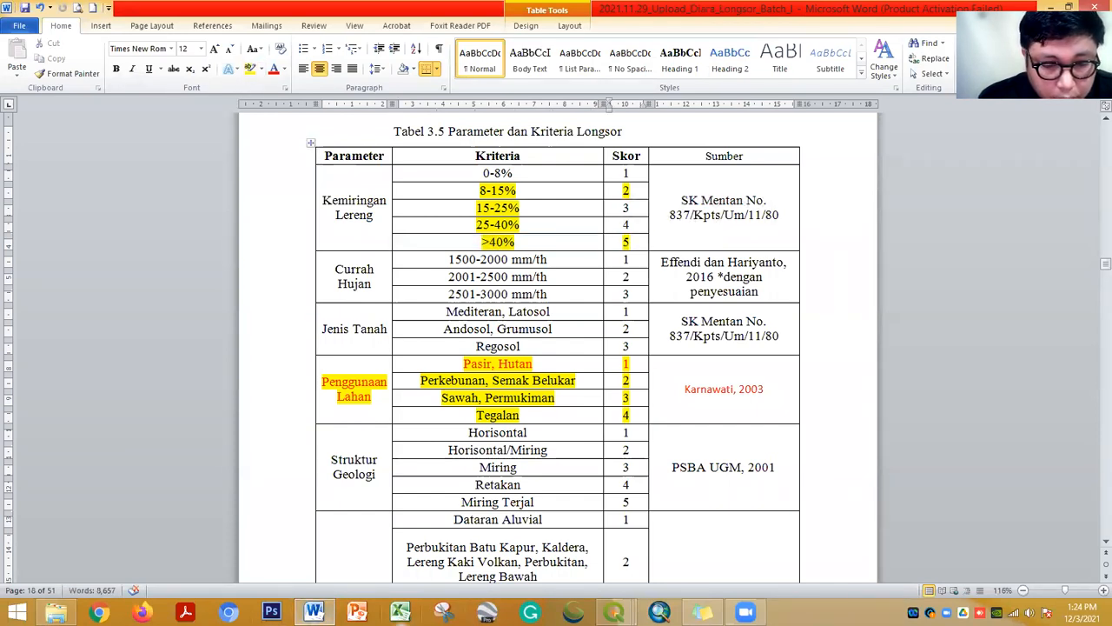
Back in QGIS, stop editing KEMIRINGAN_LERENG_AR, save its changes and deselect all features
mouse_move(615, 611)
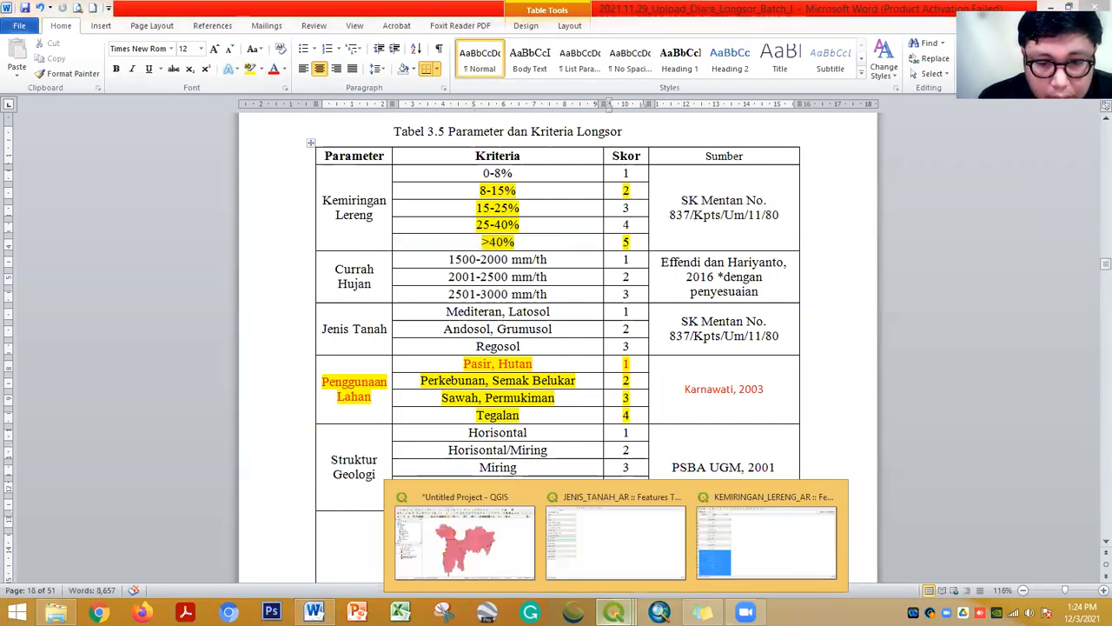
click(521, 552)
click(197, 75)
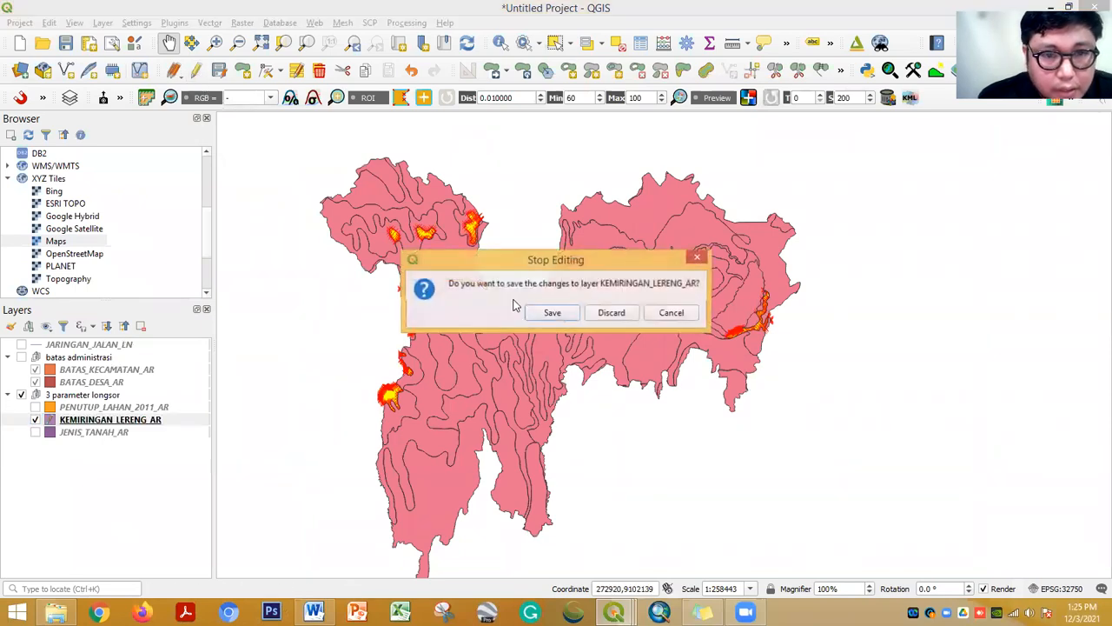
click(553, 313)
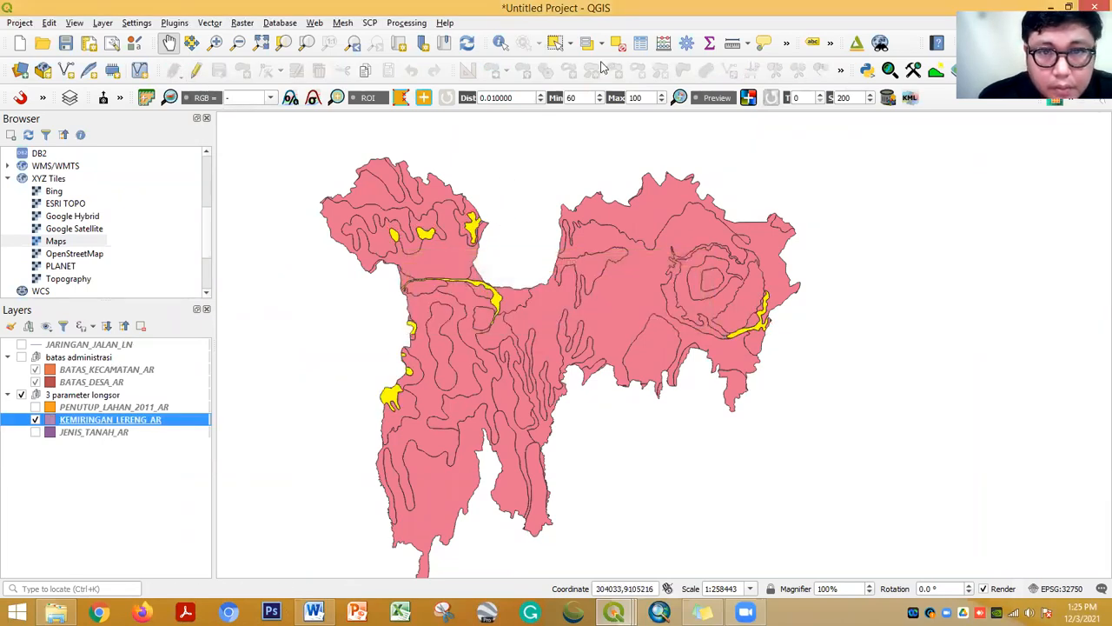
click(617, 44)
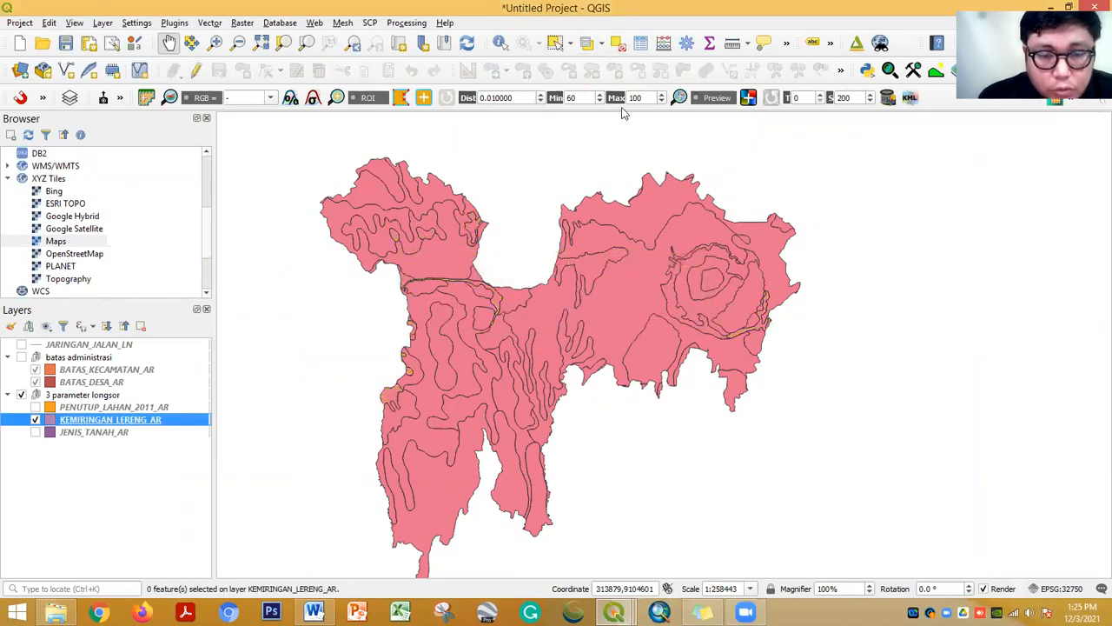
Show JENIS_TANAH_AR instead of KEMIRINGAN_LERENG_AR on the map, and open the soil layer's attribute table for editing
click(35, 420)
click(35, 432)
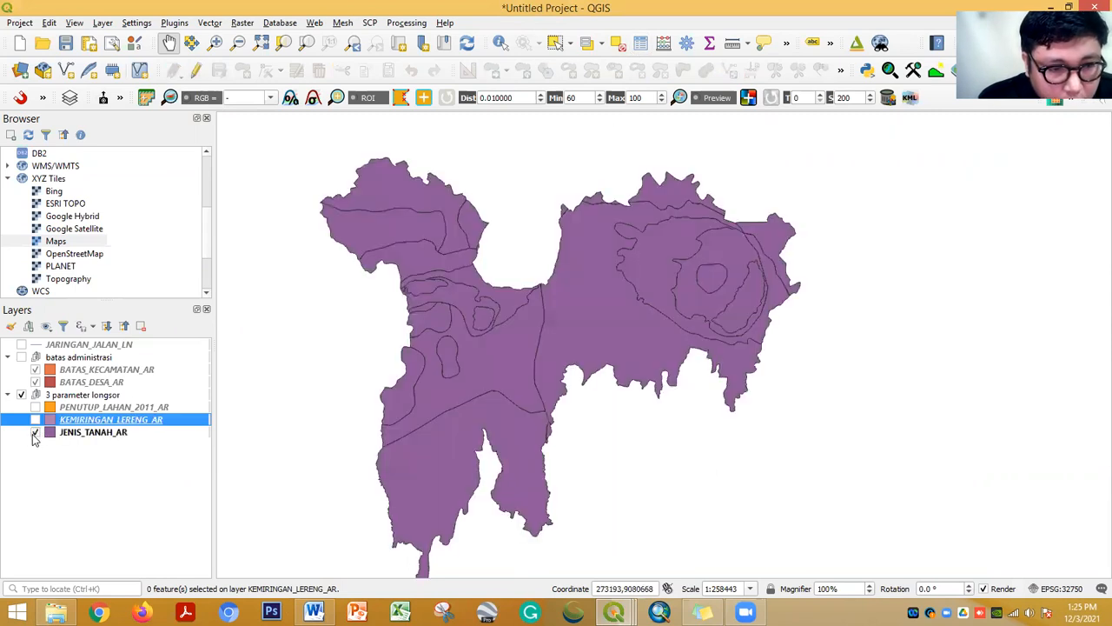
right_click(113, 432)
click(161, 289)
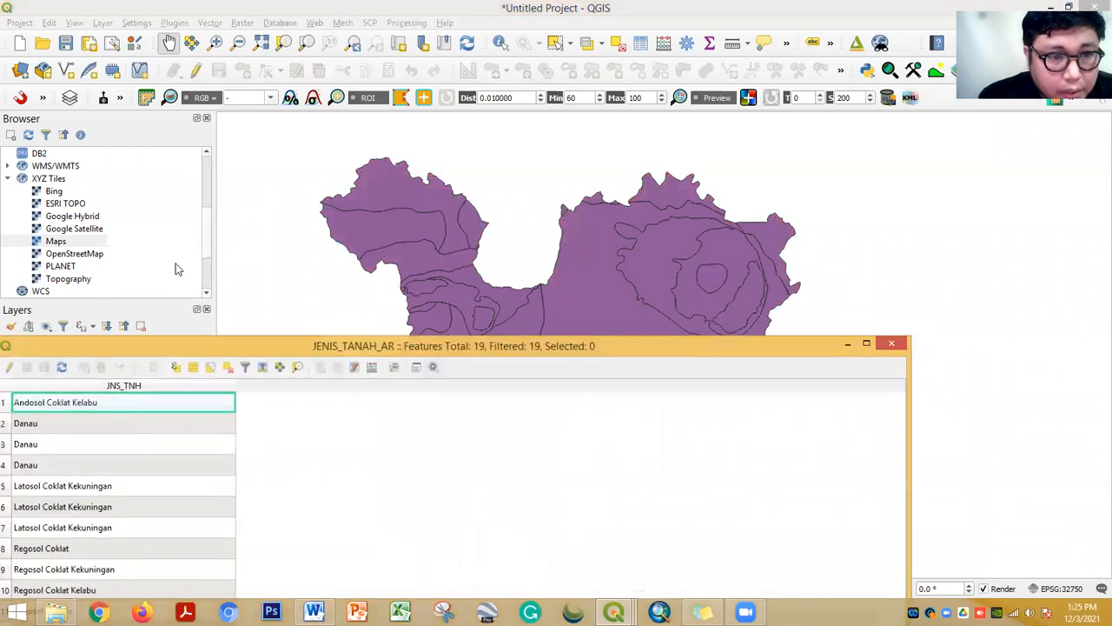
drag(185, 346, 371, 192)
click(195, 214)
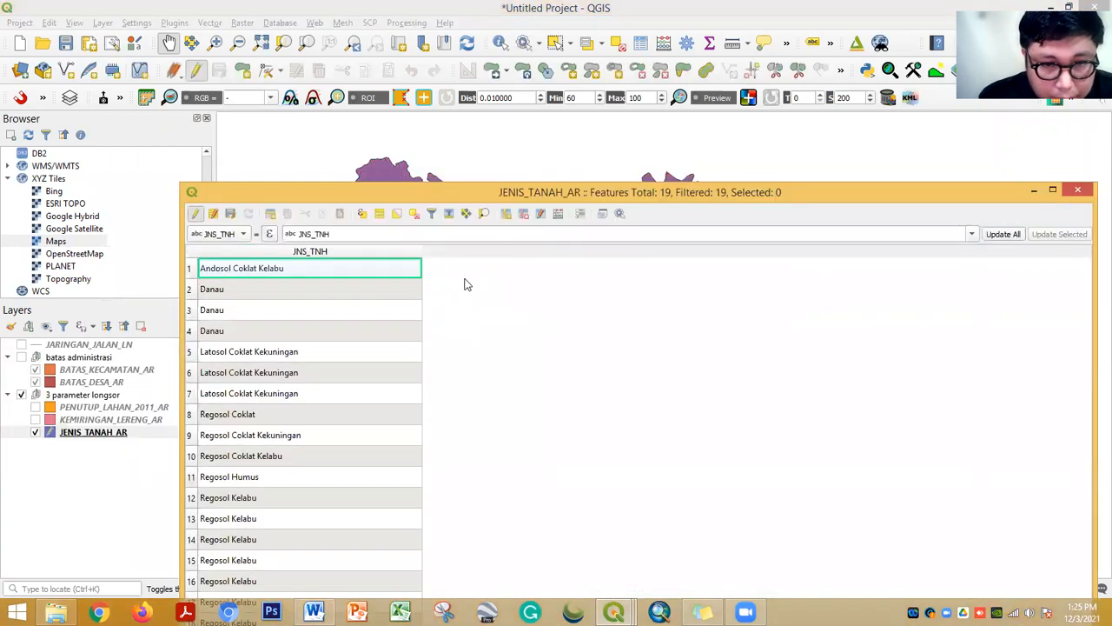
Add a whole-number field named SKOR_TANAH with length 2 to JENIS_TANAH_AR
click(506, 213)
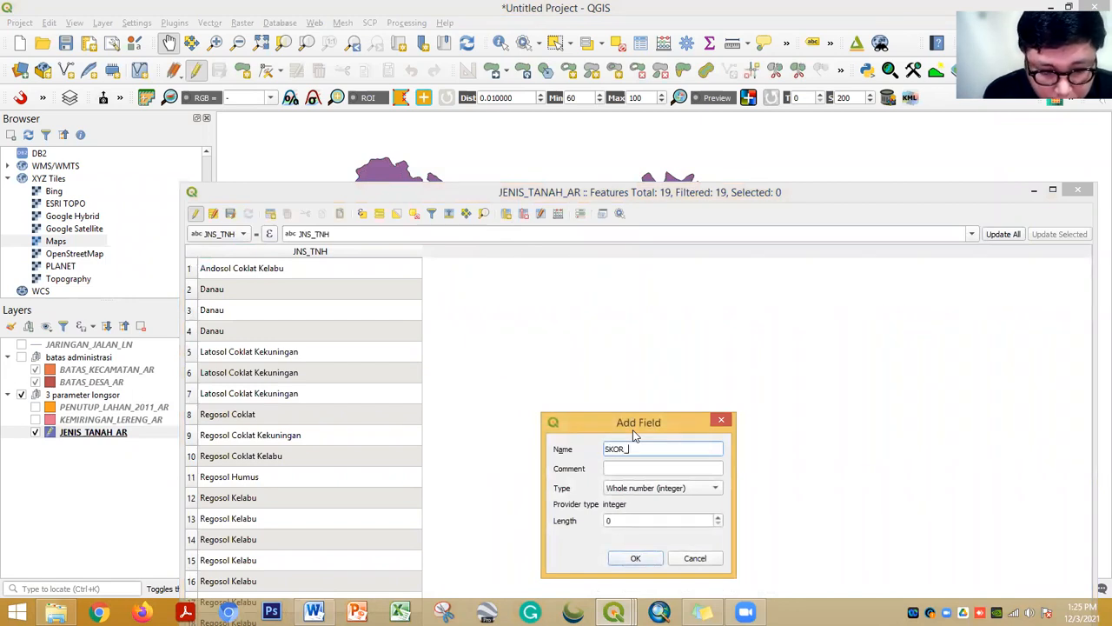
drag(635, 430, 658, 303)
click(664, 361)
click(667, 368)
click(658, 393)
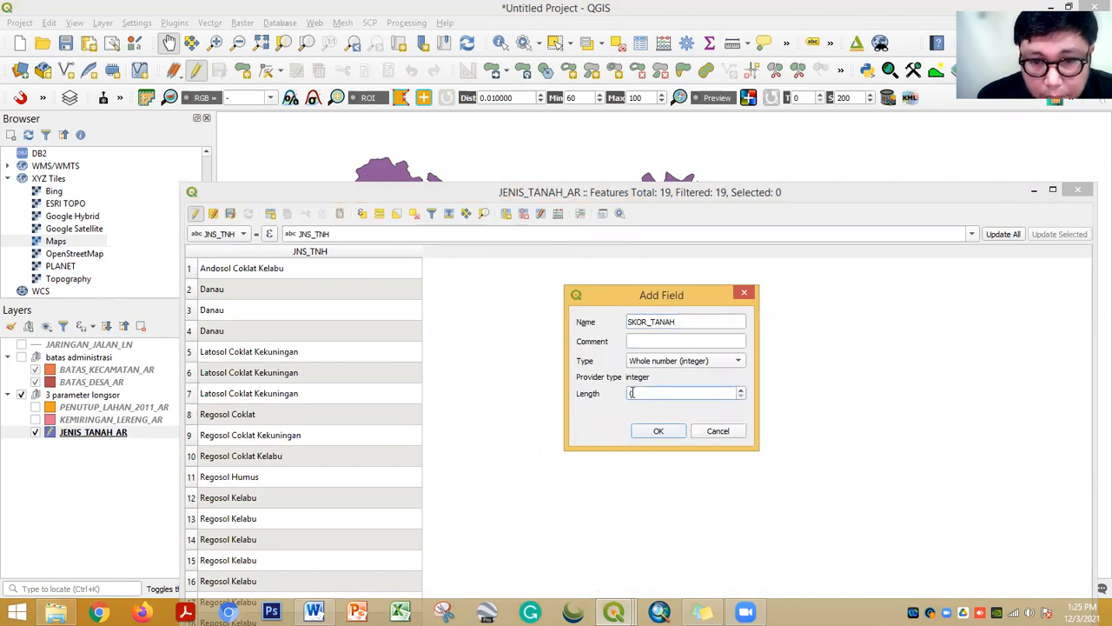
click(657, 431)
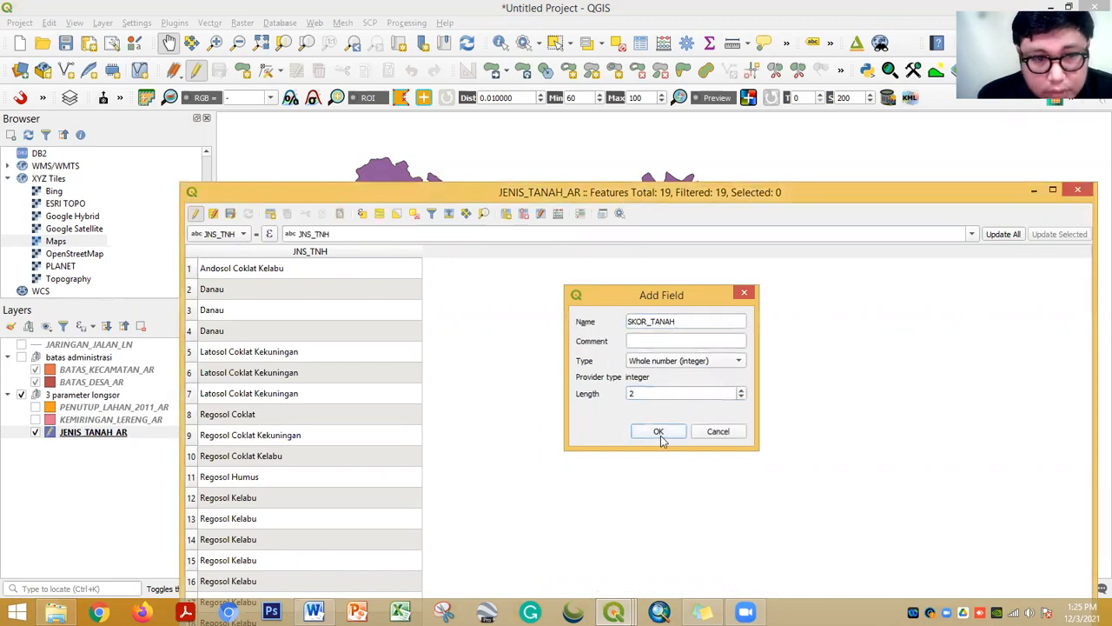
Sort the soil records by JNS_TNH in ascending order and select the Andosol Coklat Kelabu record
click(270, 253)
click(272, 253)
click(272, 254)
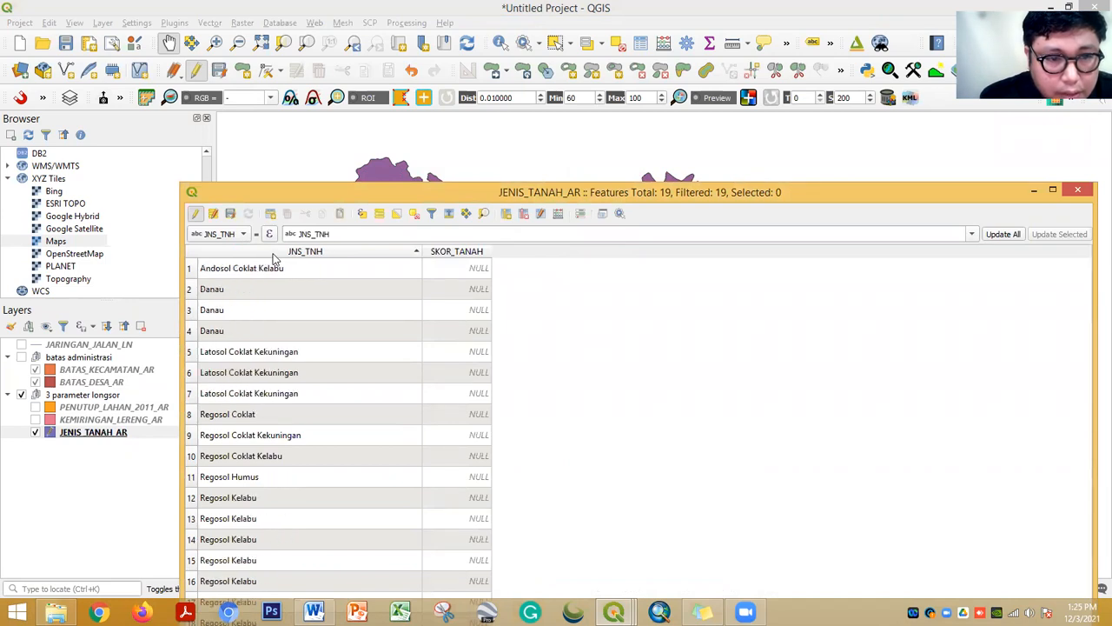
click(191, 271)
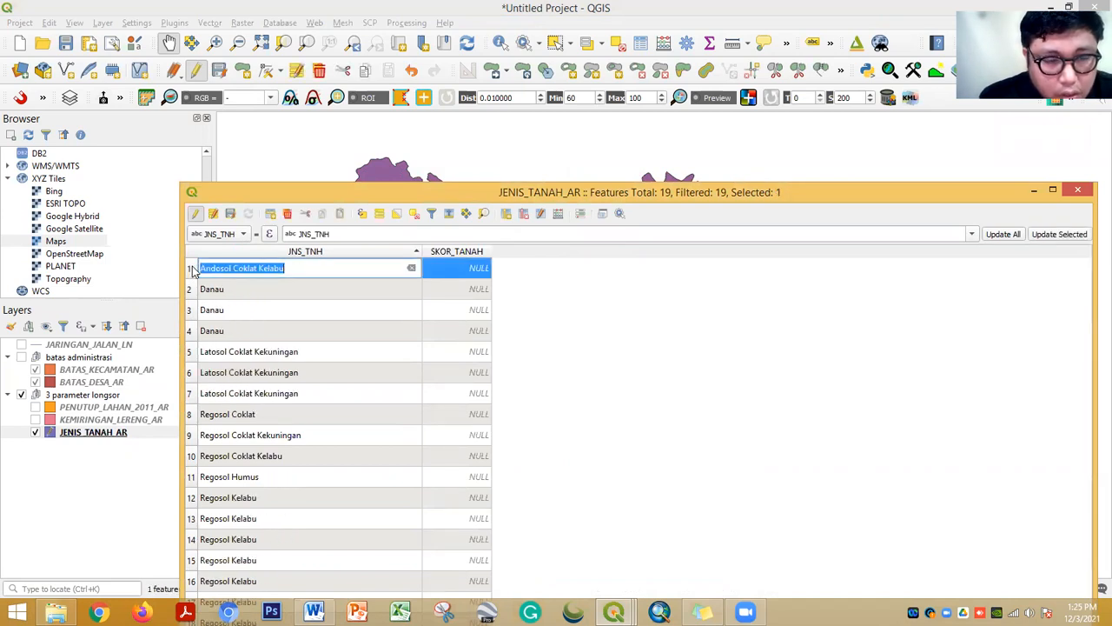
Look up the Andosol score under Jenis Tanah in the Word criteria table
click(315, 612)
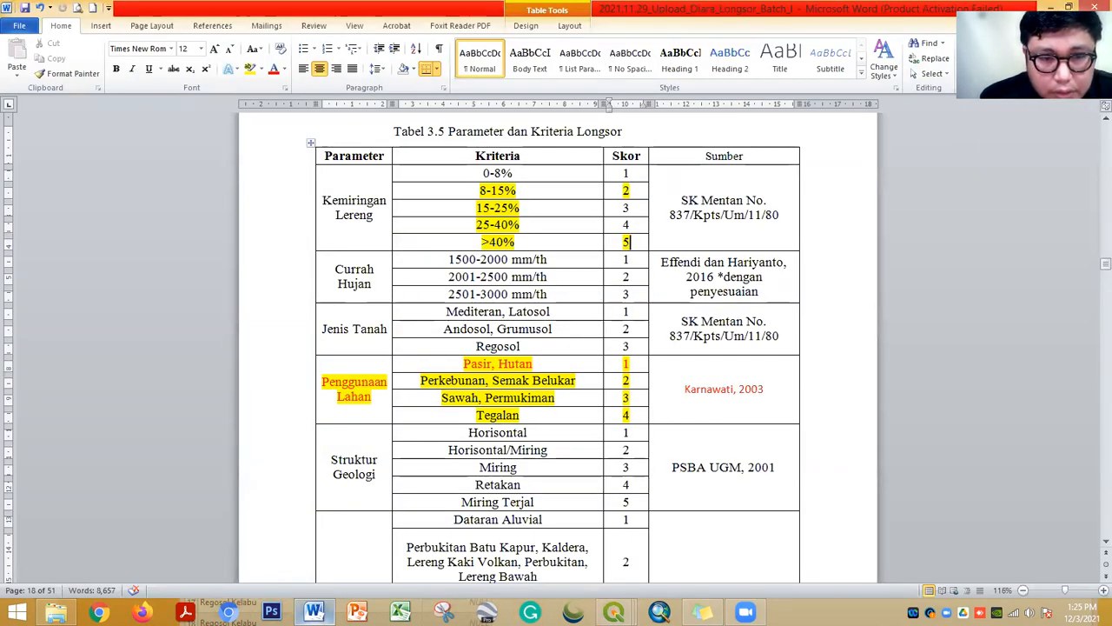
scroll(411, 514, down, 2)
scroll(410, 515, down, 2)
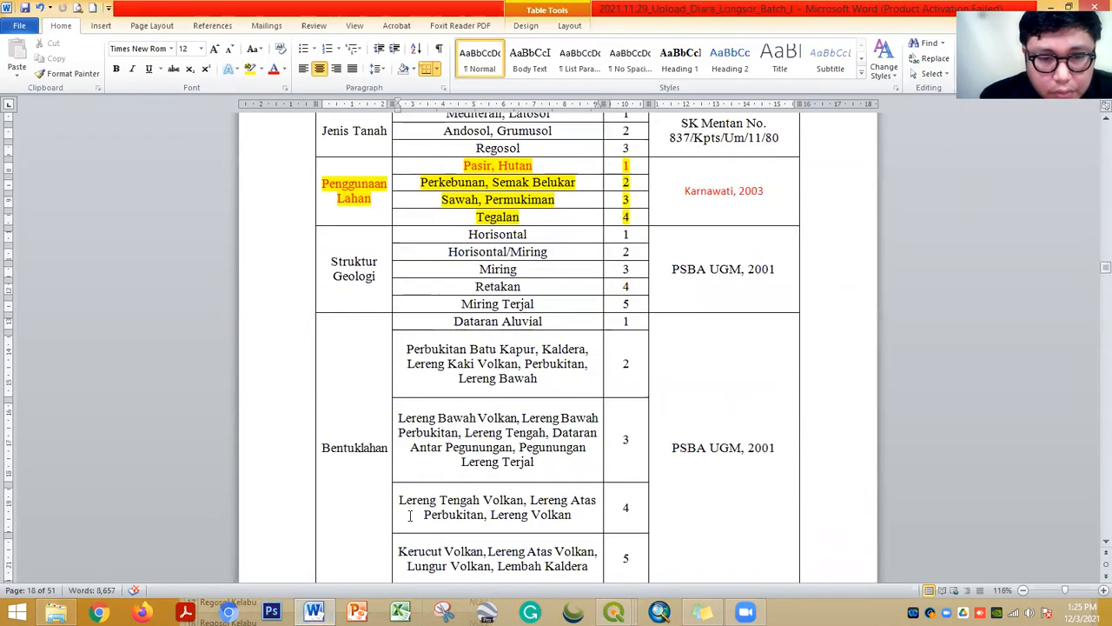
scroll(411, 516, down, 3)
scroll(410, 515, up, 5)
scroll(410, 515, up, 1)
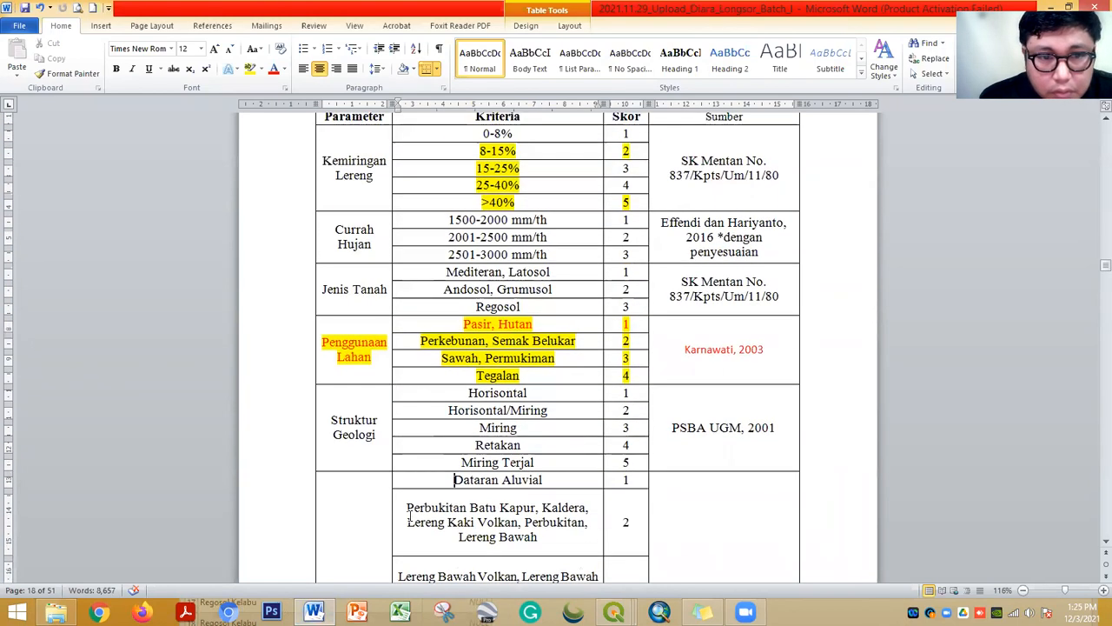
double_click(467, 290)
drag(516, 294, 619, 292)
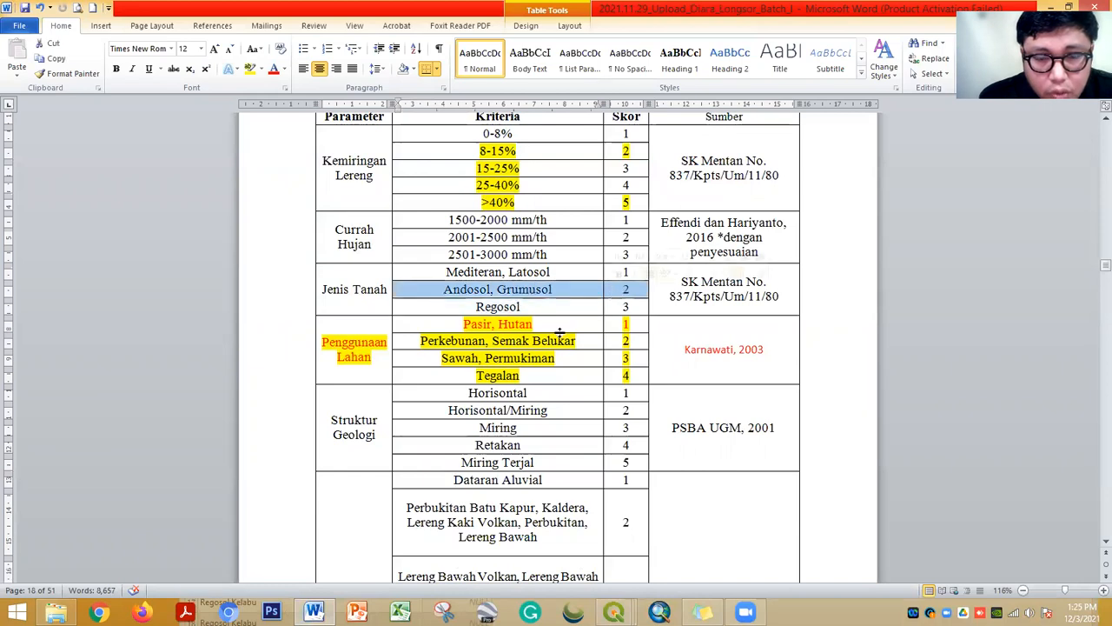
Return to QGIS and set SKOR_TANAH to 2 for the Andosol Coklat Kelabu record
click(316, 611)
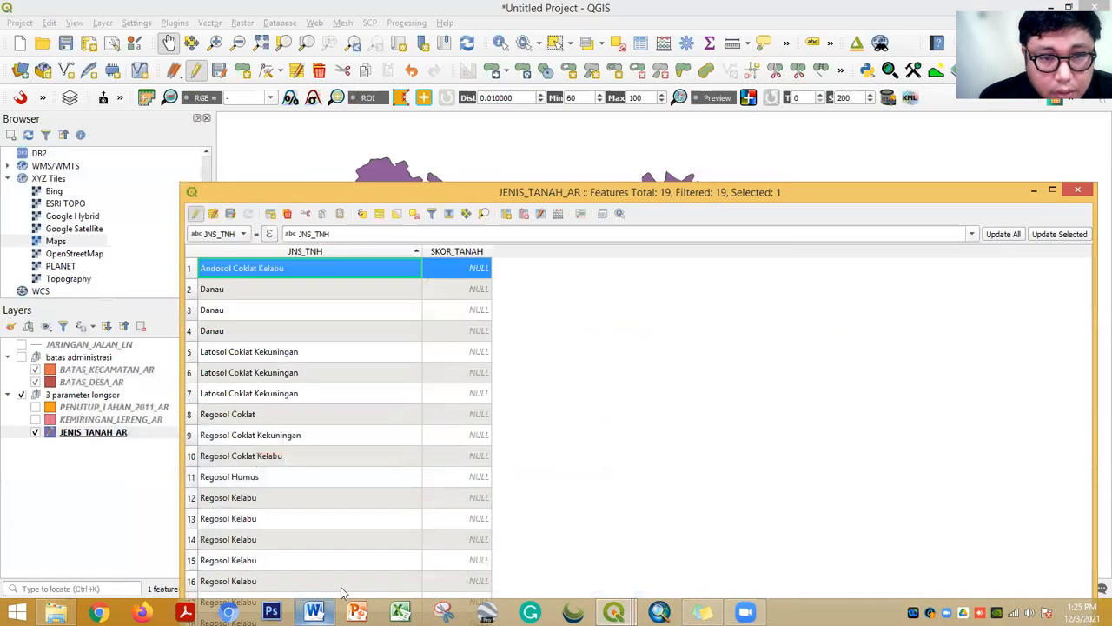
double_click(466, 270)
text(2)
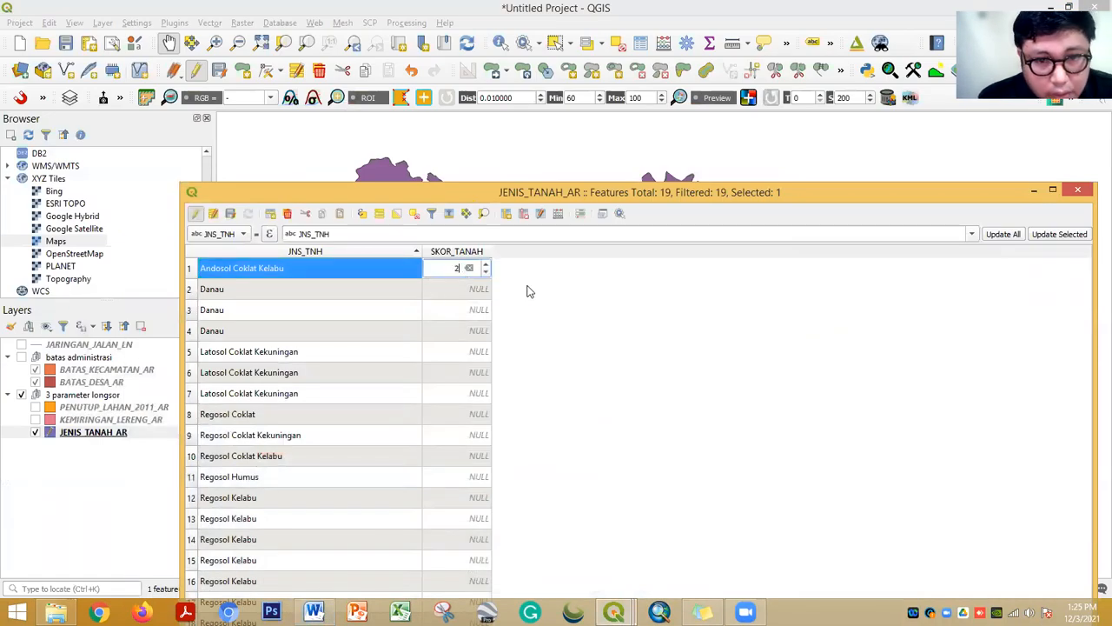
key(Tab)
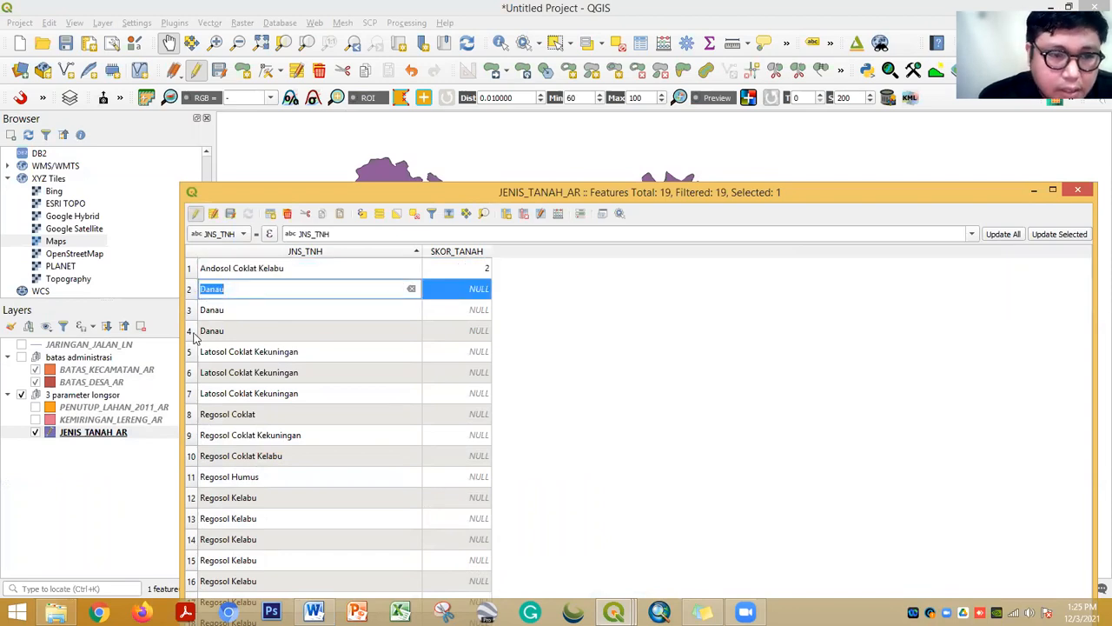
Select the three Danau records and set their SKOR_TANAH to 0
shift+click(190, 335)
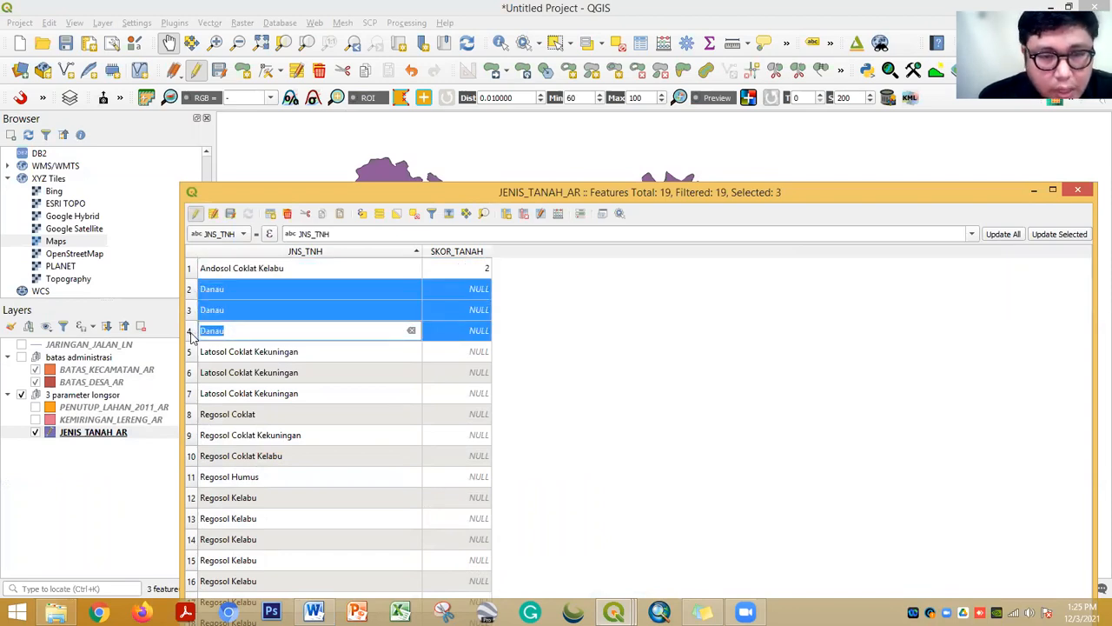
click(227, 235)
click(227, 234)
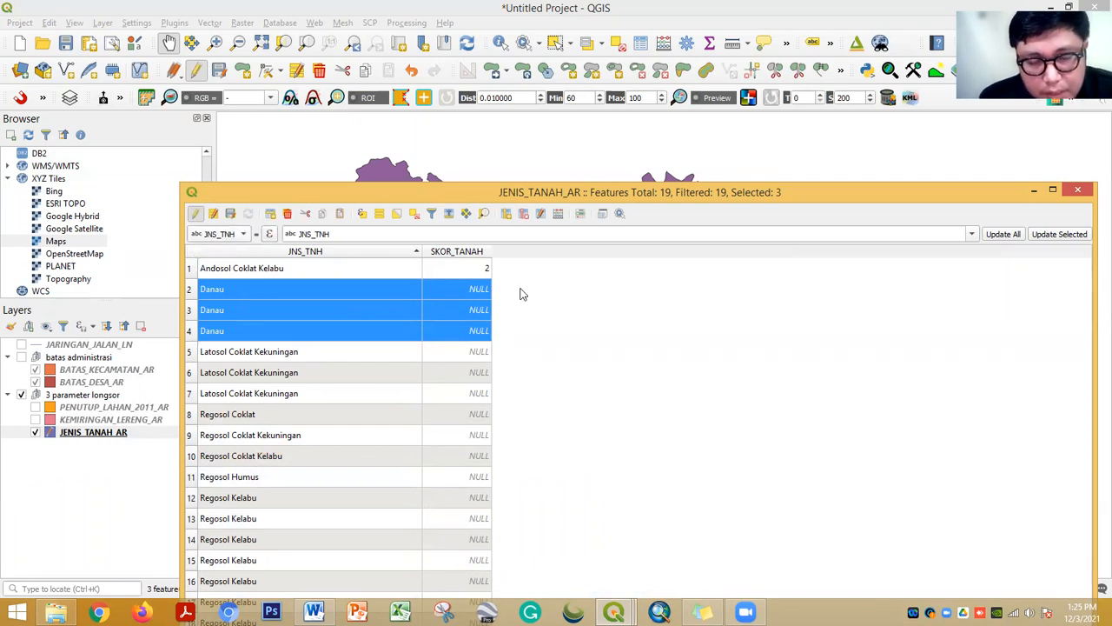
click(227, 235)
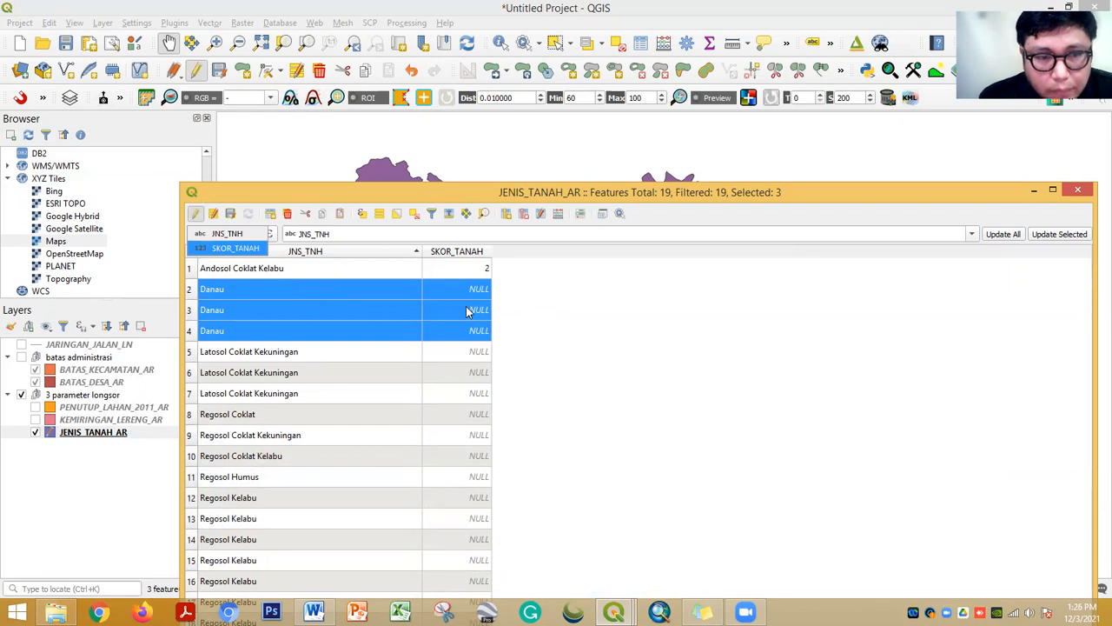
click(235, 249)
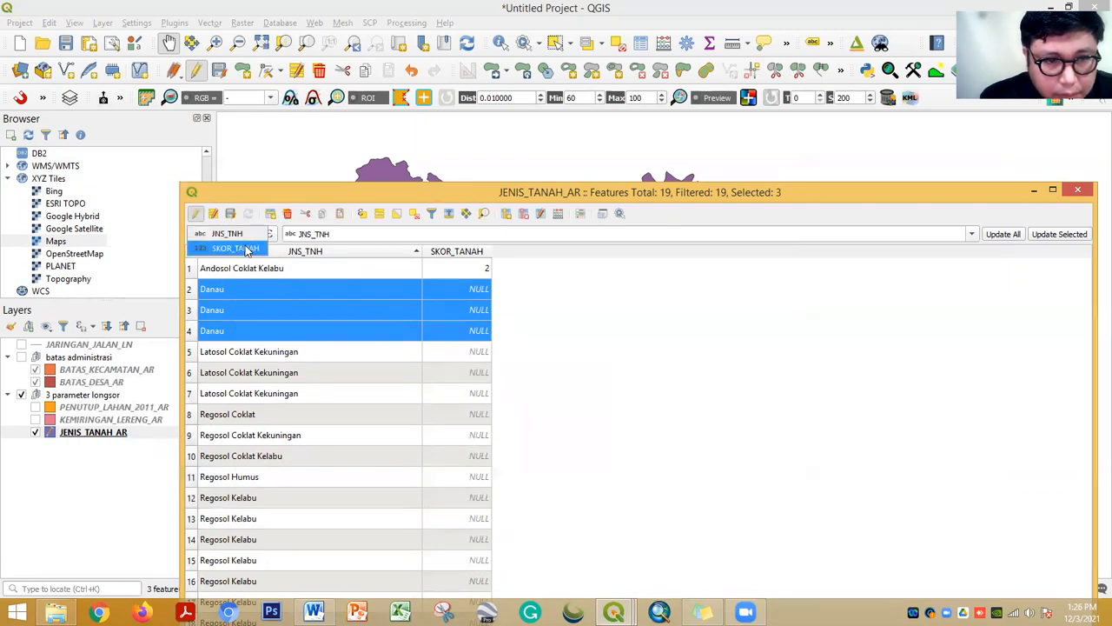
drag(331, 235, 279, 235)
key(BackSpace)
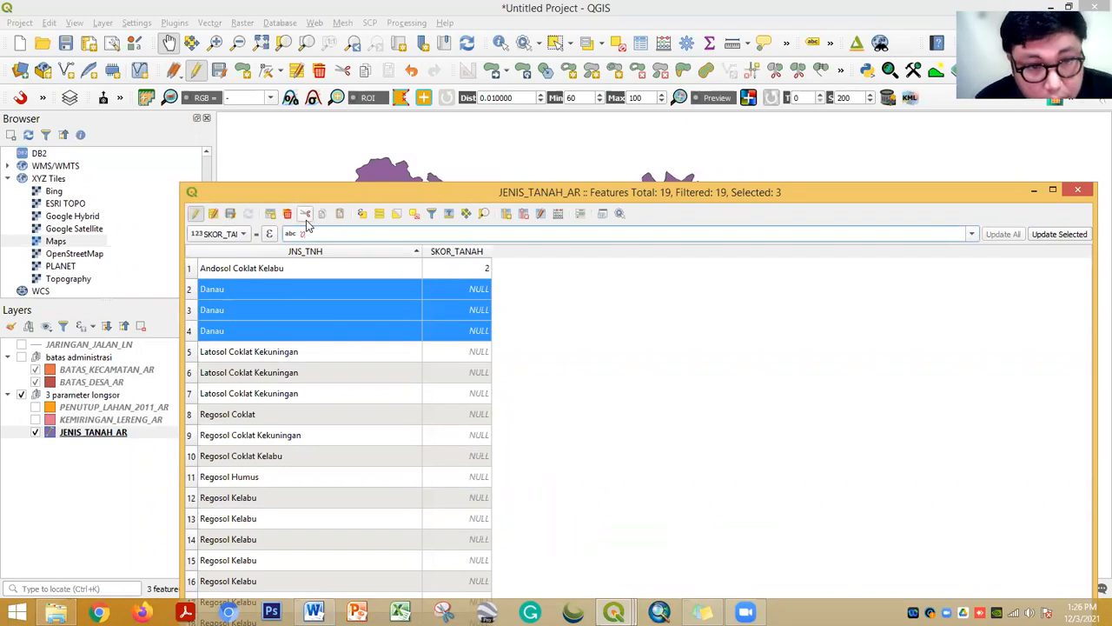
text(0)
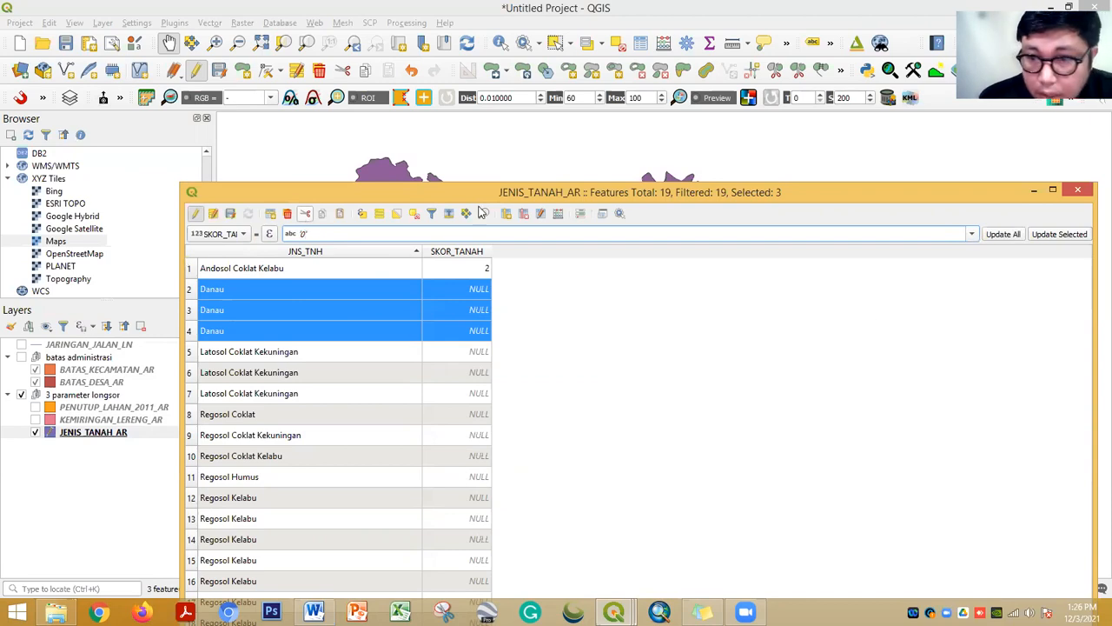
click(1052, 235)
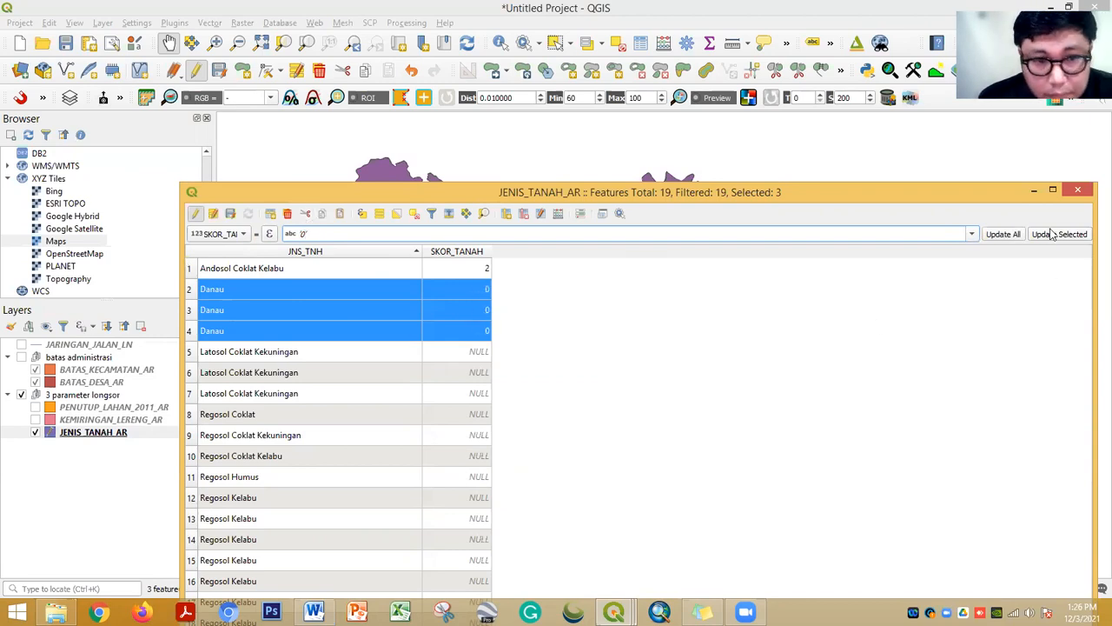
Select the three Latosol Coklat Kekuningan records, check the Latosol score in the Word criteria table, and set their SKOR_TANAH to 1
click(187, 354)
shift+click(191, 395)
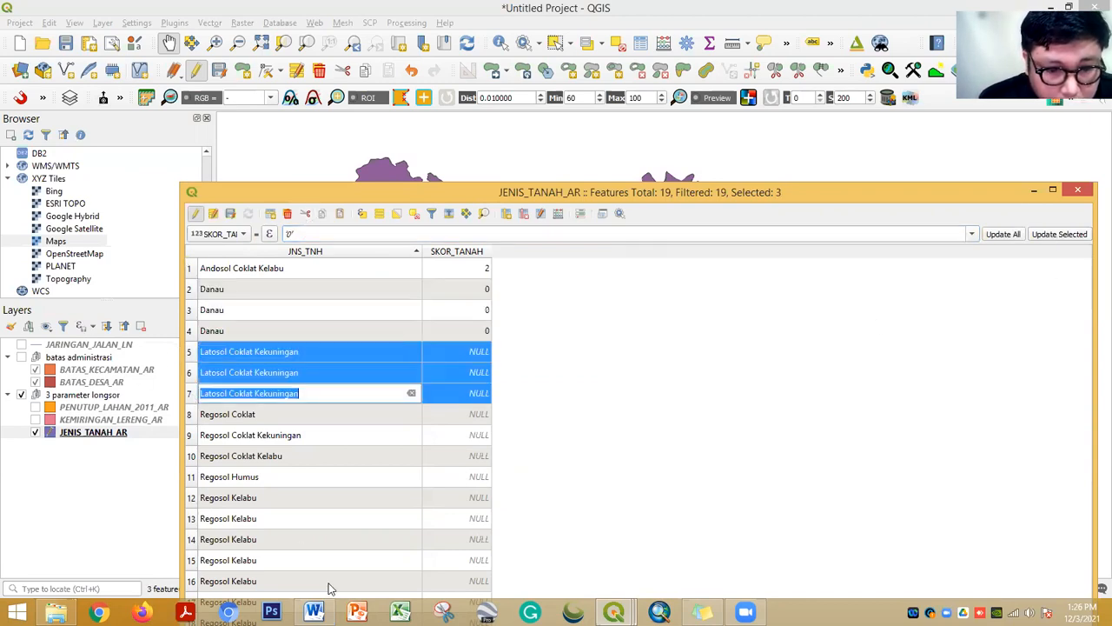
click(314, 611)
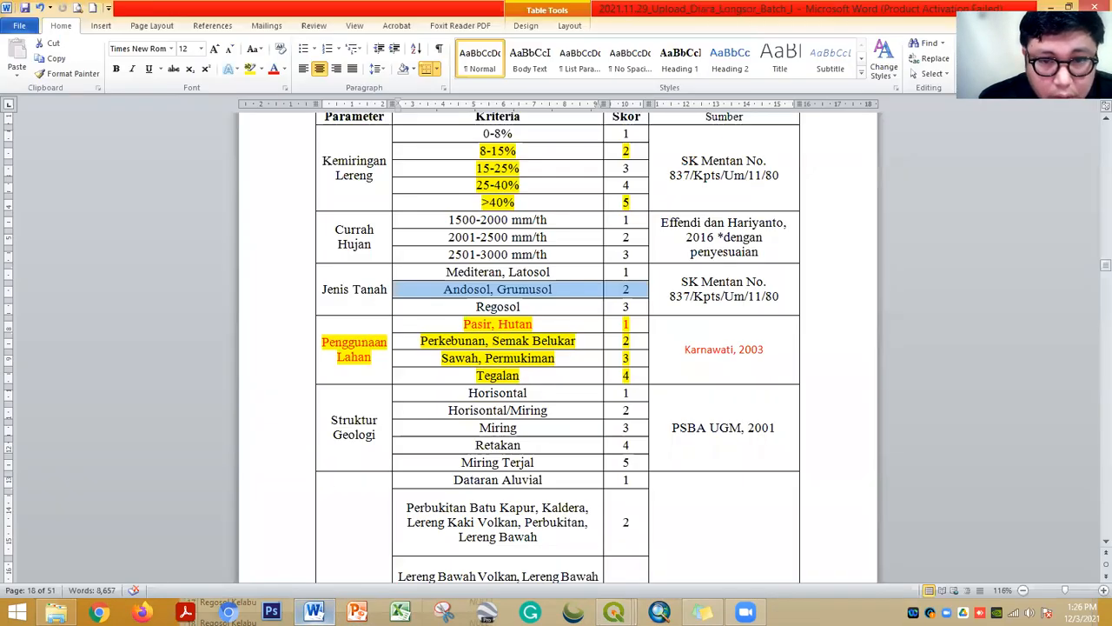
click(315, 612)
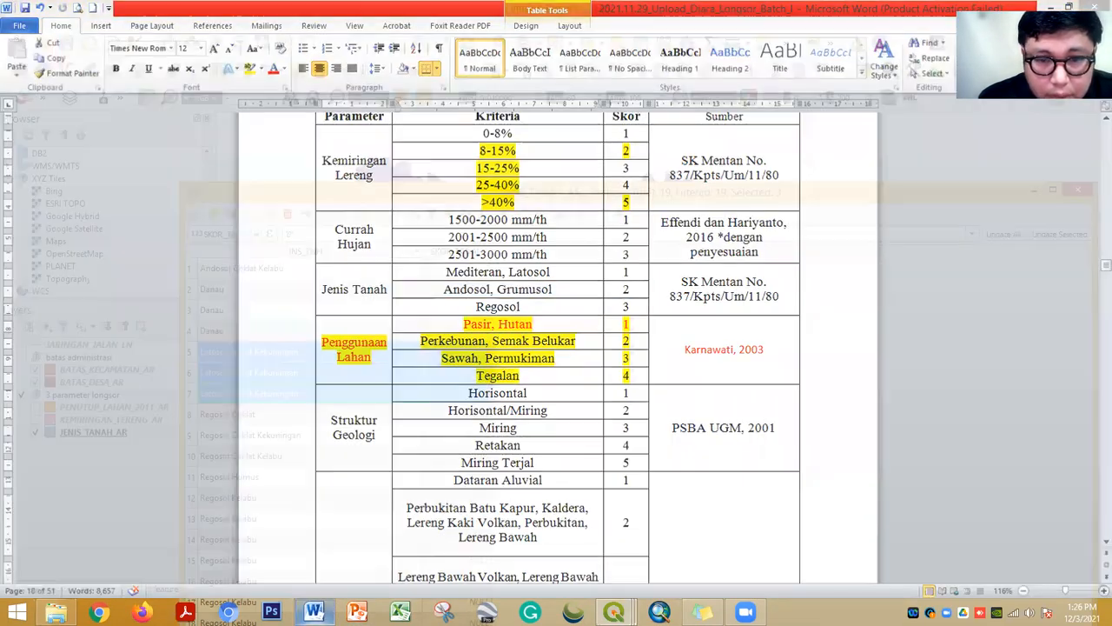
click(290, 234)
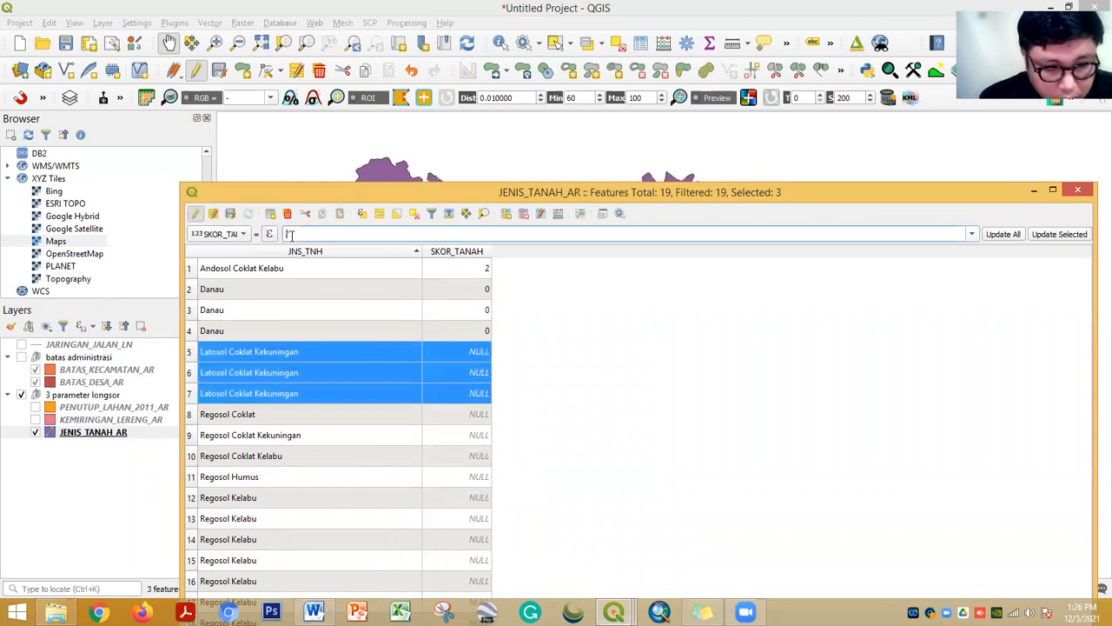
click(1051, 232)
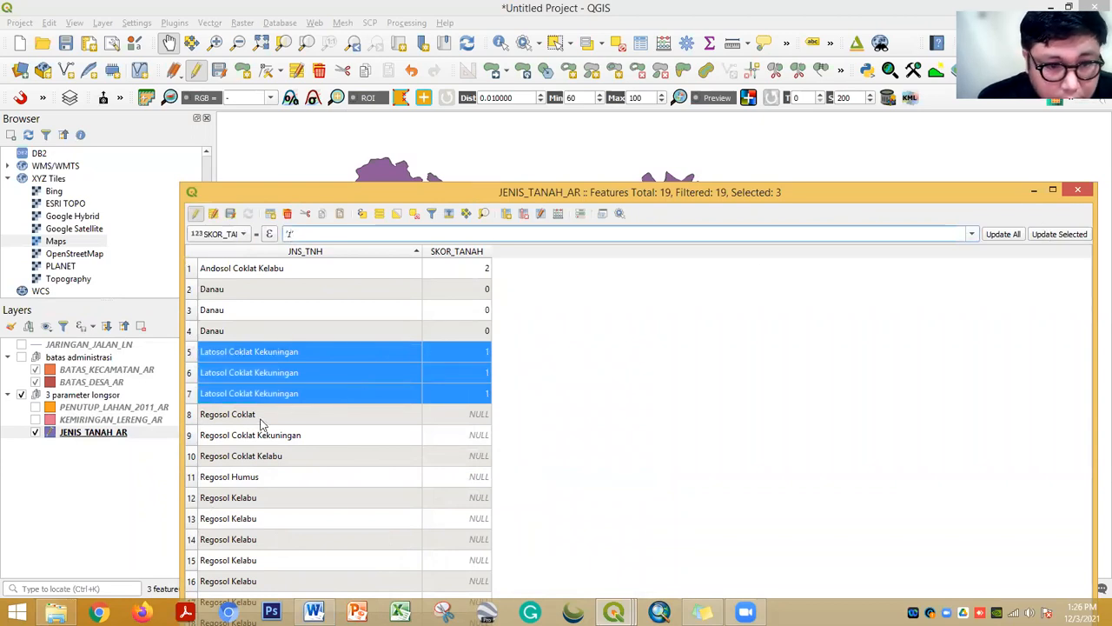
Select all Regosol records, check the Regosol score in the Word criteria table, and set their SKOR_TANAH to 3
click(187, 418)
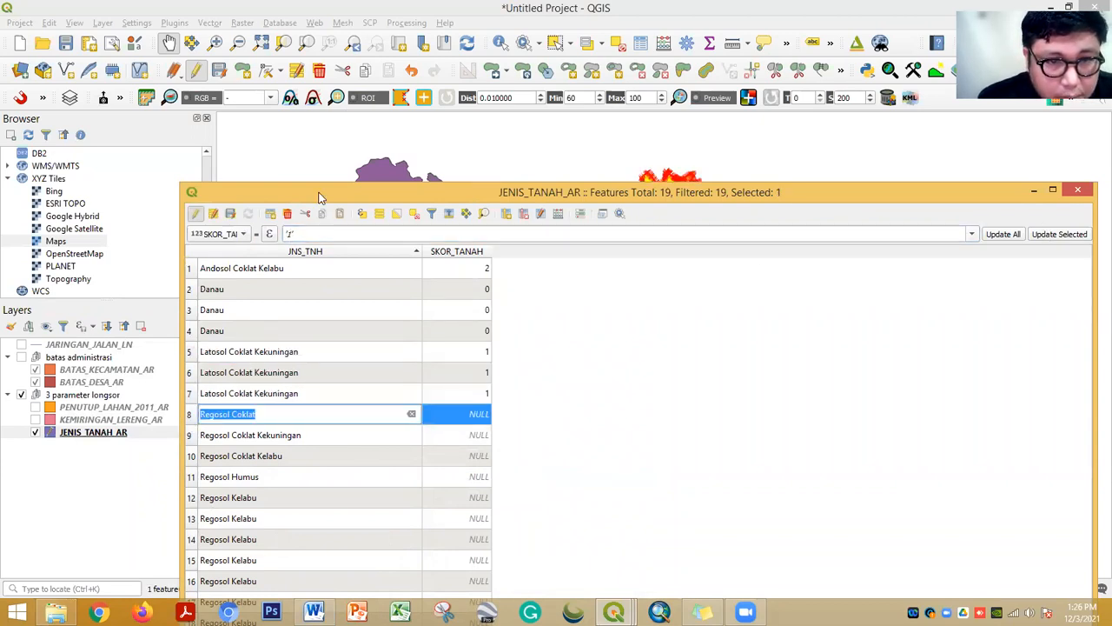
drag(318, 195, 345, 97)
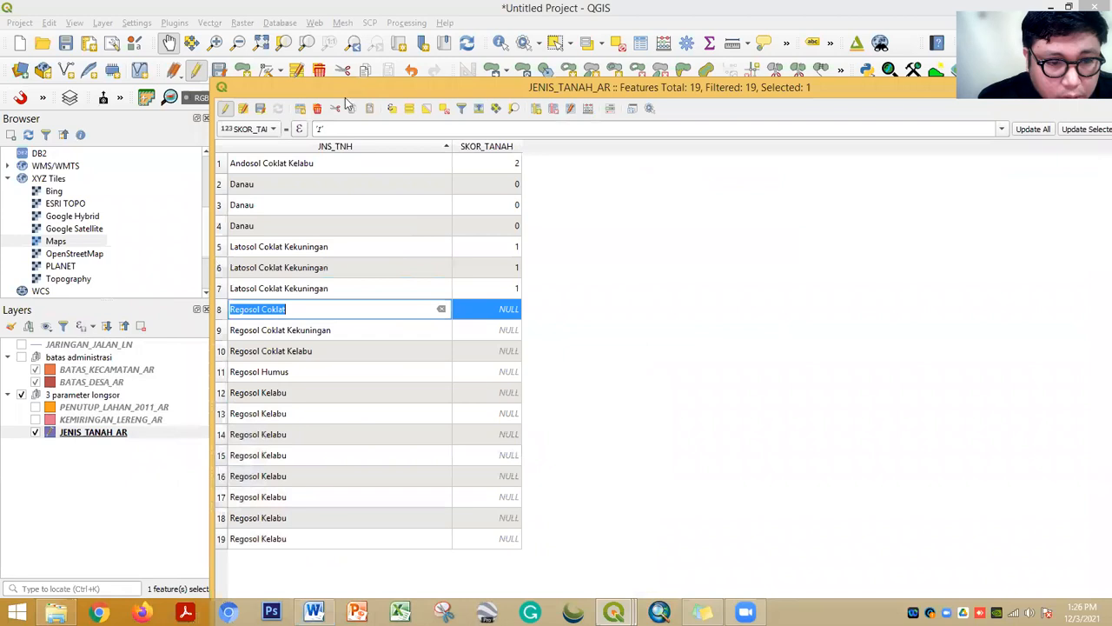
shift+click(223, 539)
click(314, 612)
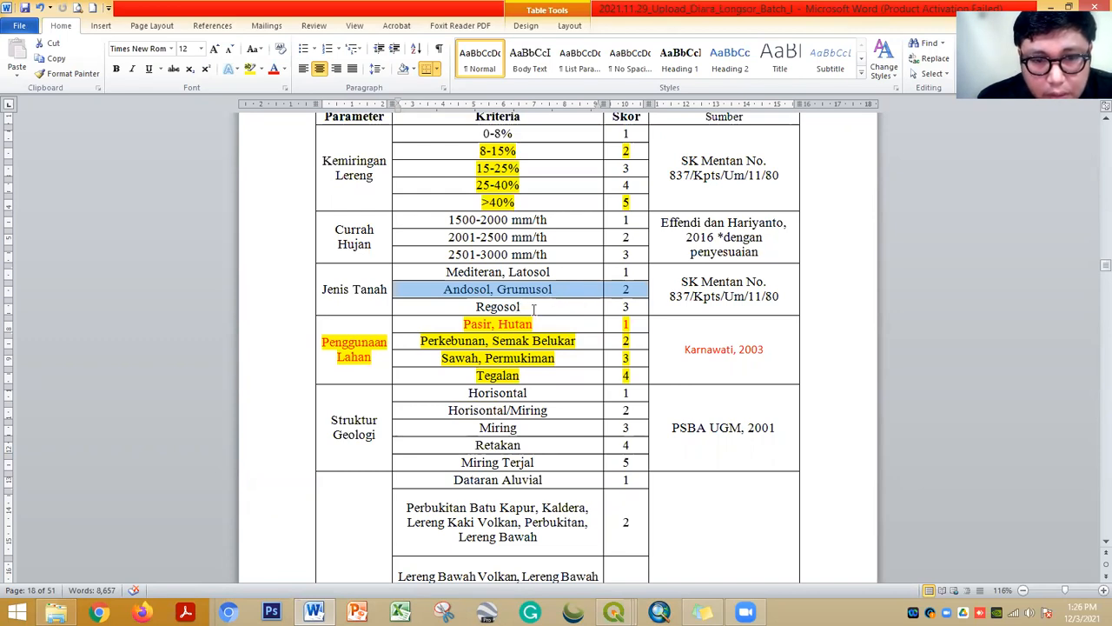
click(314, 612)
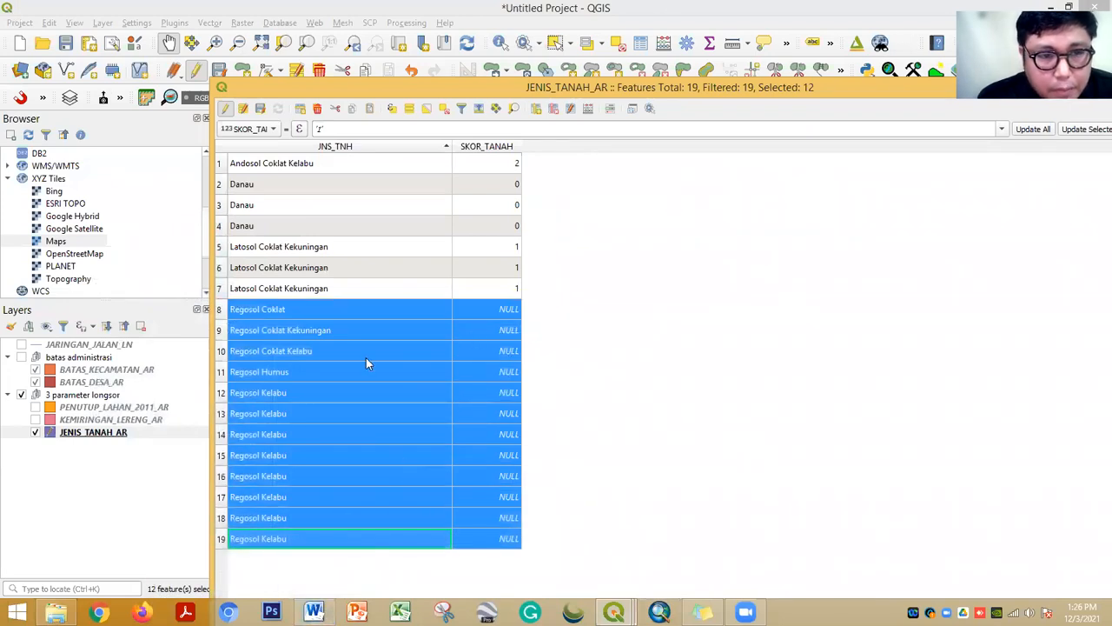
click(319, 128)
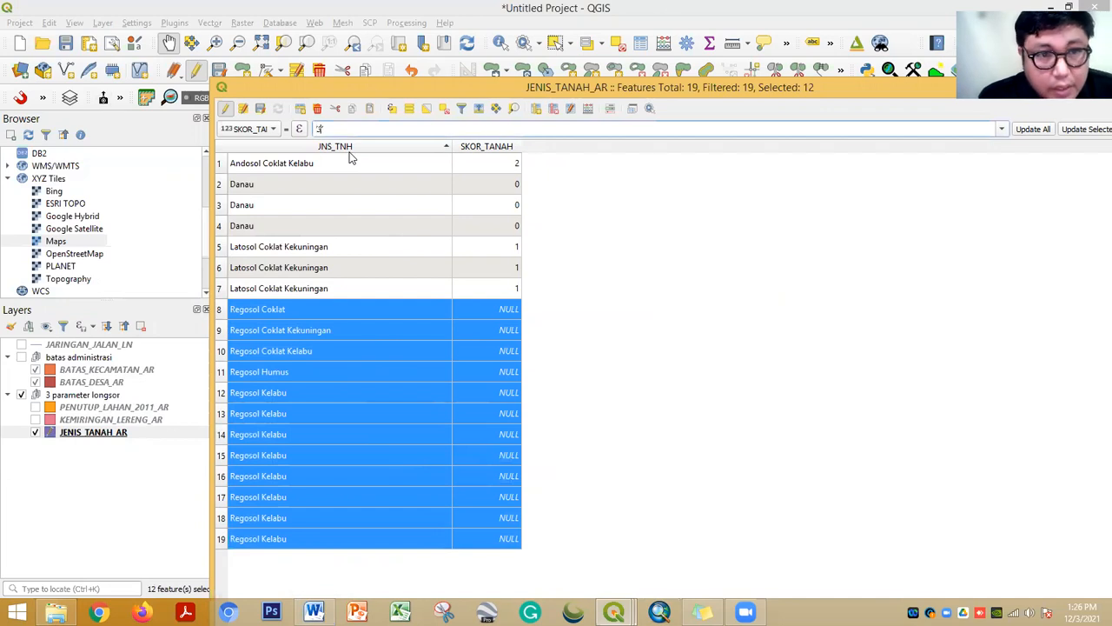
drag(722, 91, 489, 158)
click(839, 199)
double_click(355, 154)
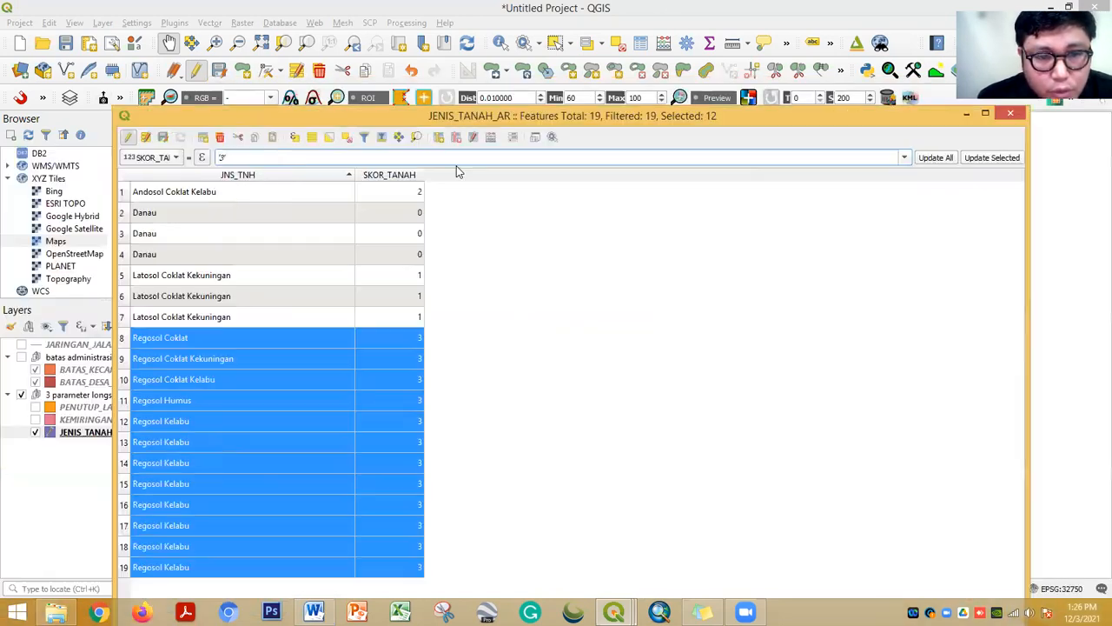
Stop editing JENIS_TANAH_AR, save its changes, and close its attribute table
click(128, 137)
click(535, 312)
drag(593, 117, 304, 295)
click(727, 293)
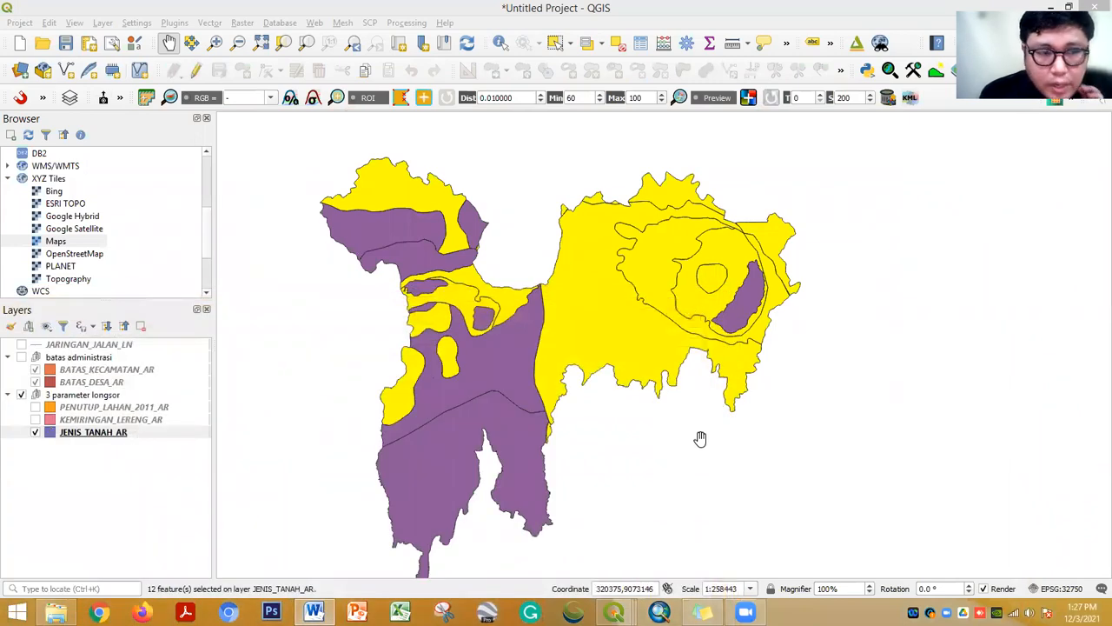
Hide JENIS_TANAH_AR, show PENUTUP_LAHAN_2011_AR on the map, and open its attribute table
click(34, 432)
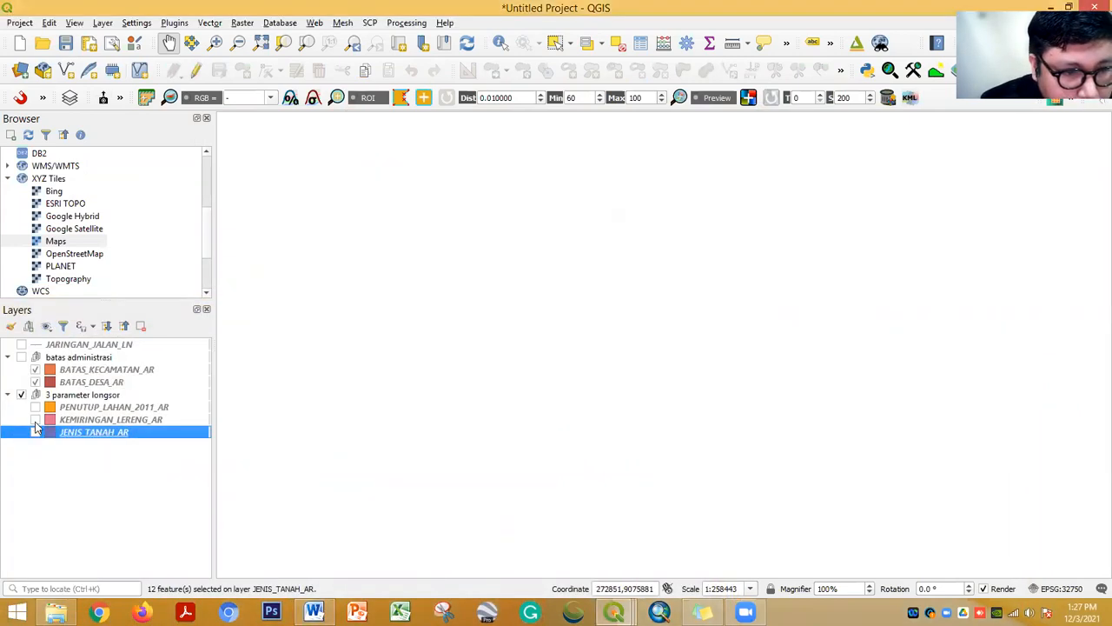
click(35, 421)
click(35, 421)
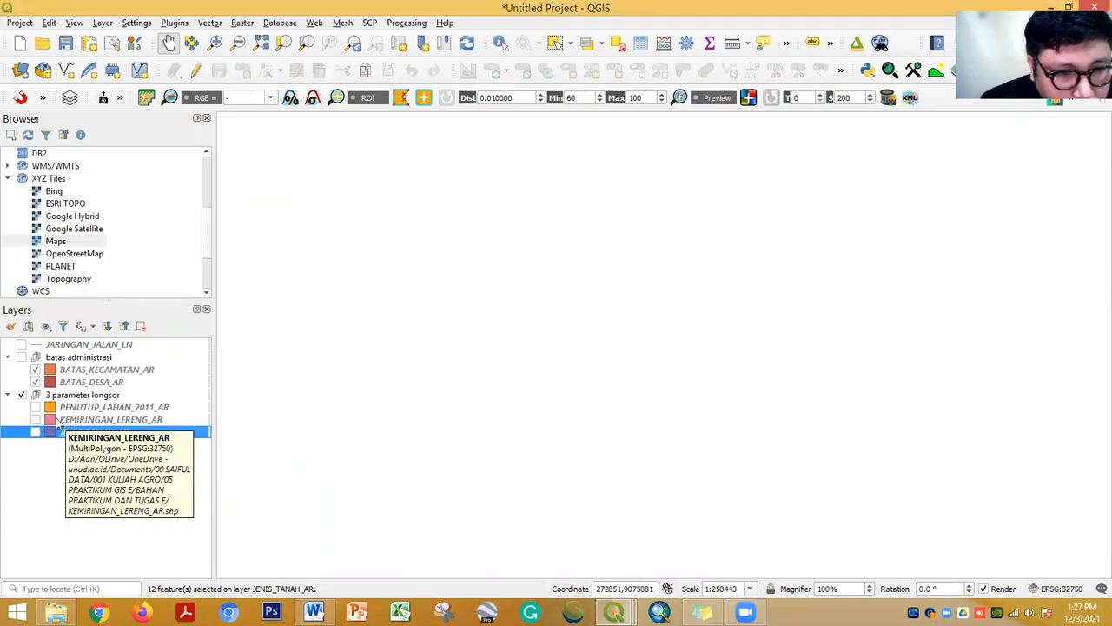
click(35, 407)
right_click(89, 406)
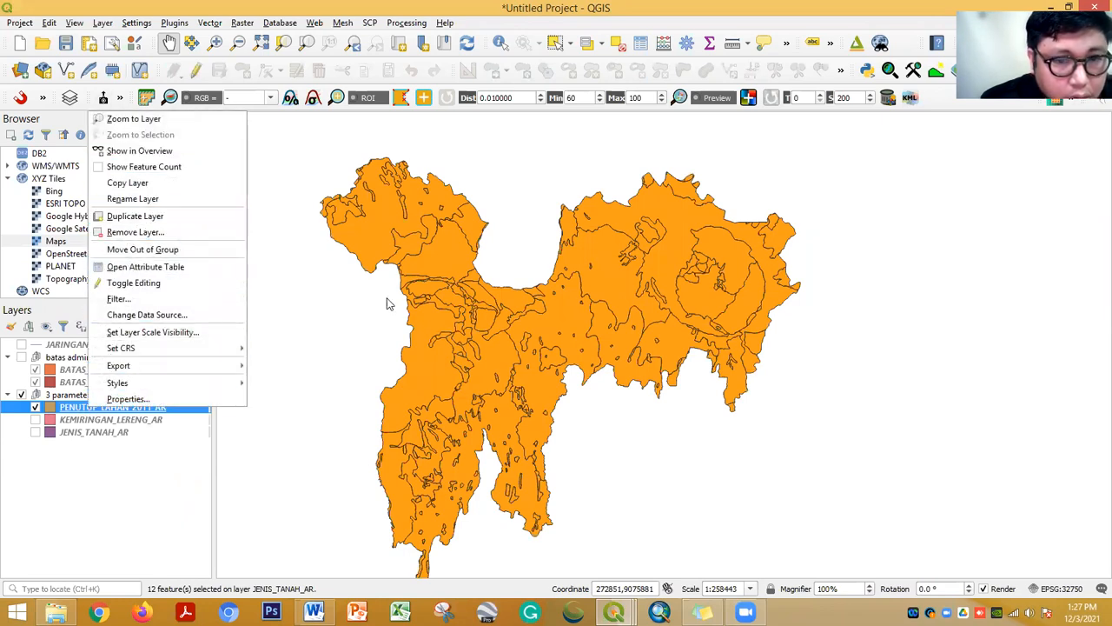
click(143, 267)
drag(320, 297, 762, 170)
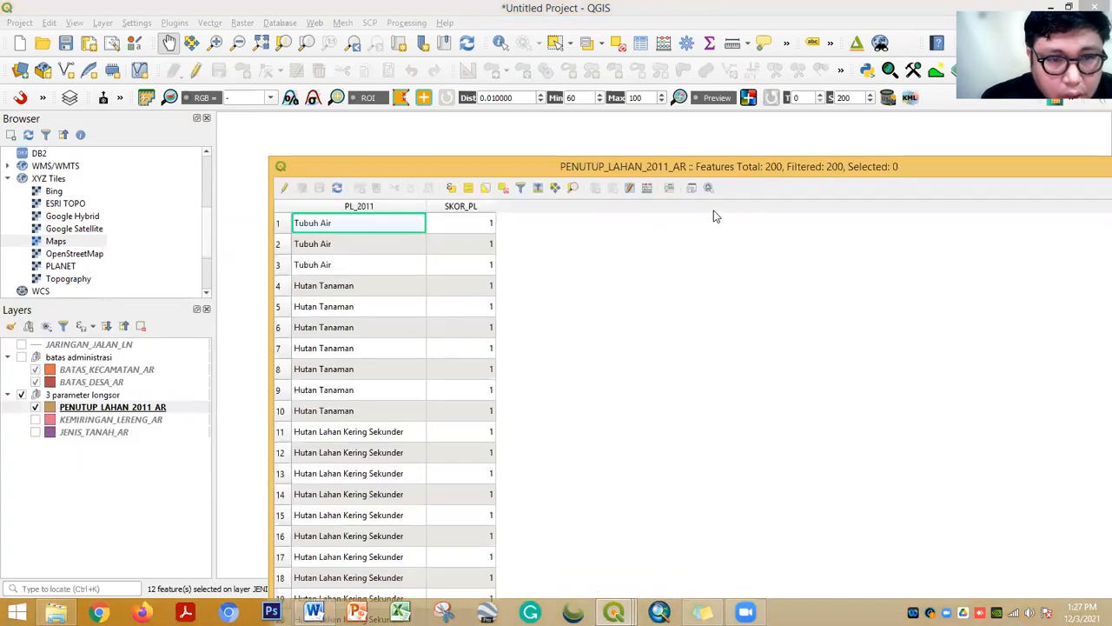
Select the three Tubuh Air records and examine where their polygons lie on the land-cover map
click(279, 224)
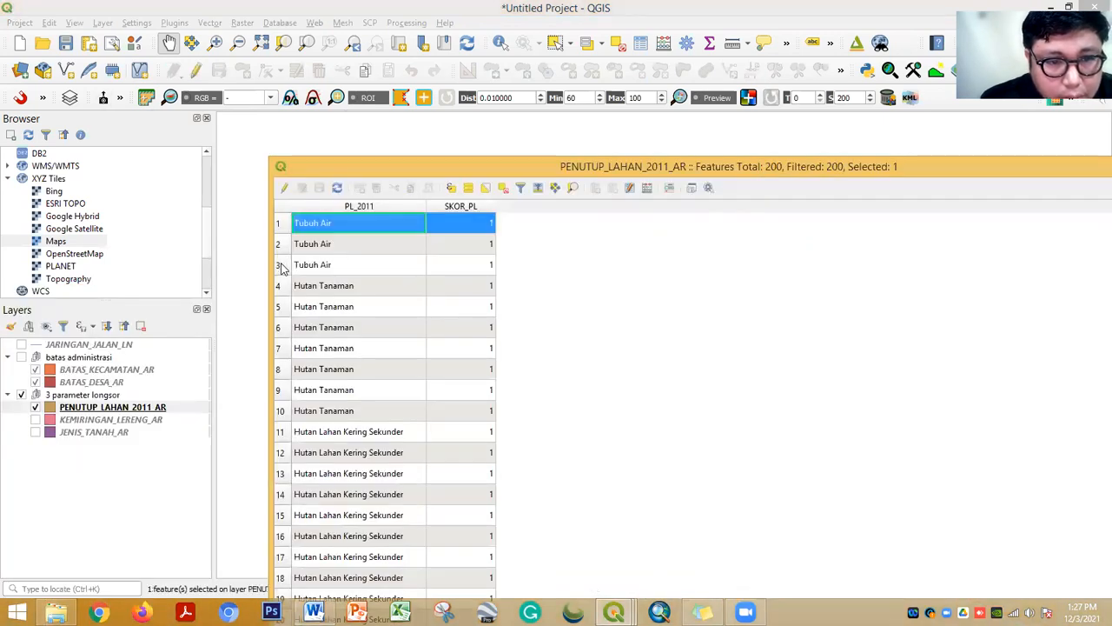
shift+click(283, 264)
drag(410, 178, 791, 594)
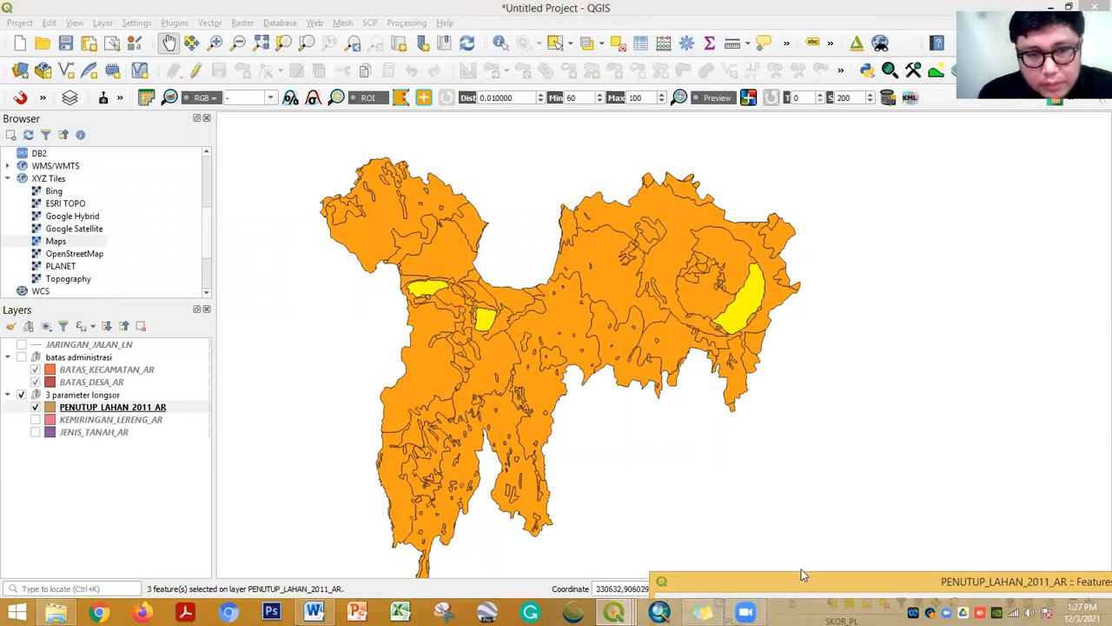
drag(801, 569, 758, 422)
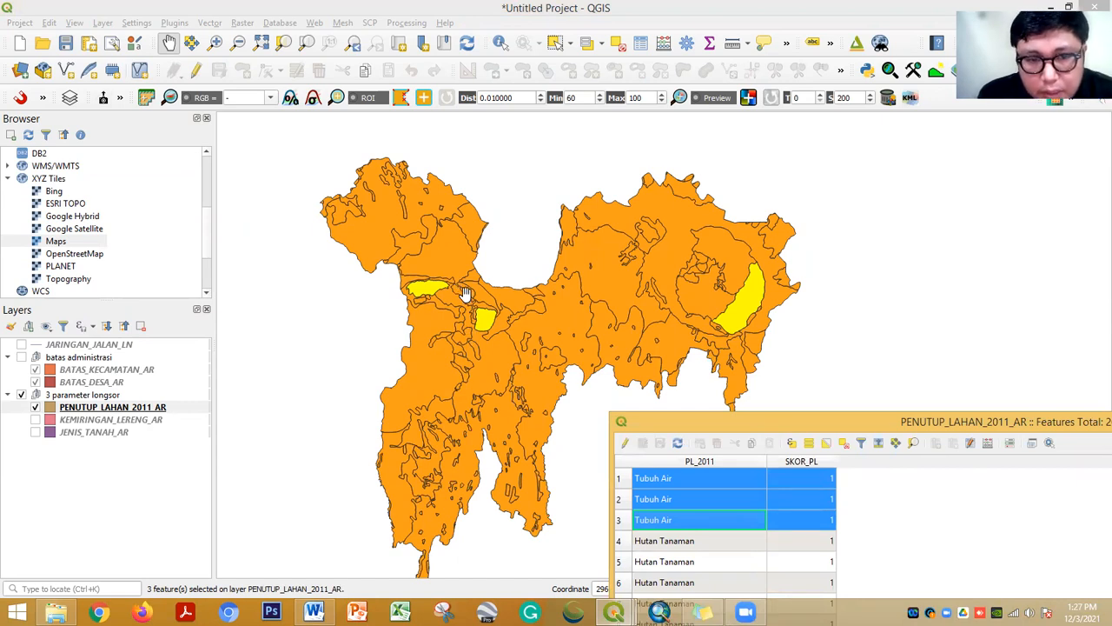
scroll(737, 566, down, 1)
scroll(736, 566, up, 1)
scroll(737, 566, down, 1)
scroll(737, 566, up, 1)
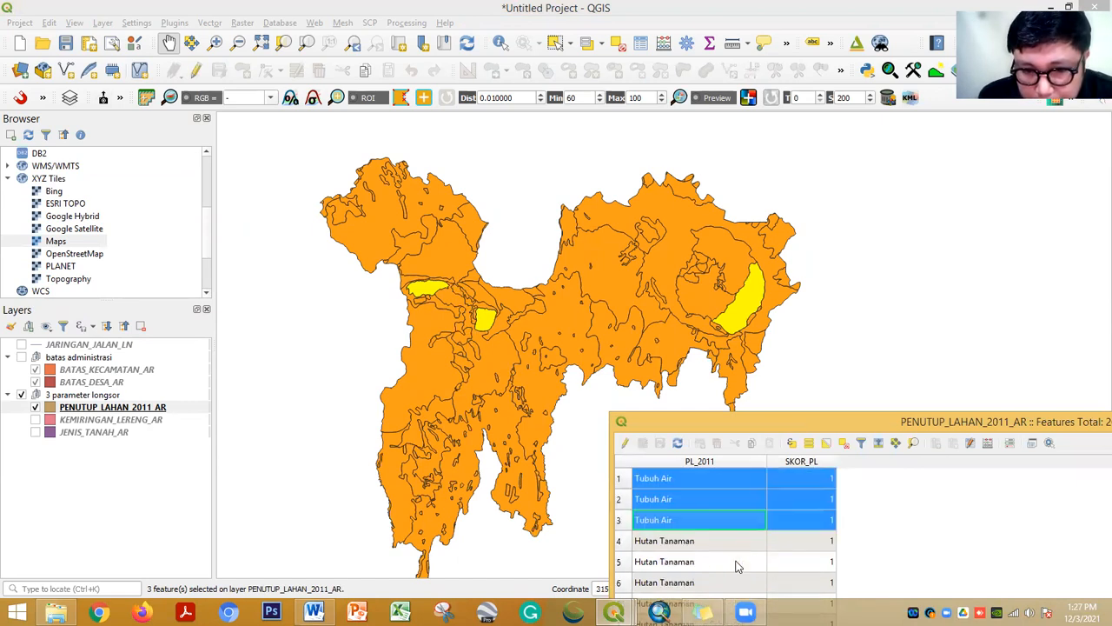
Sort the land-cover records by PL_2011 in descending order
click(695, 461)
click(695, 462)
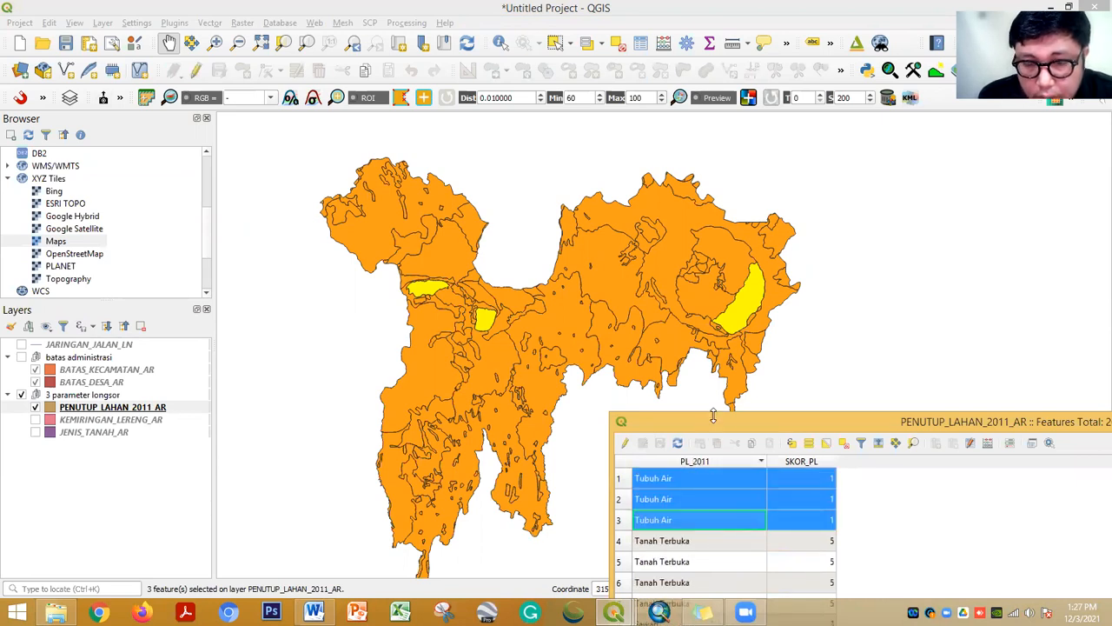
drag(769, 425, 758, 382)
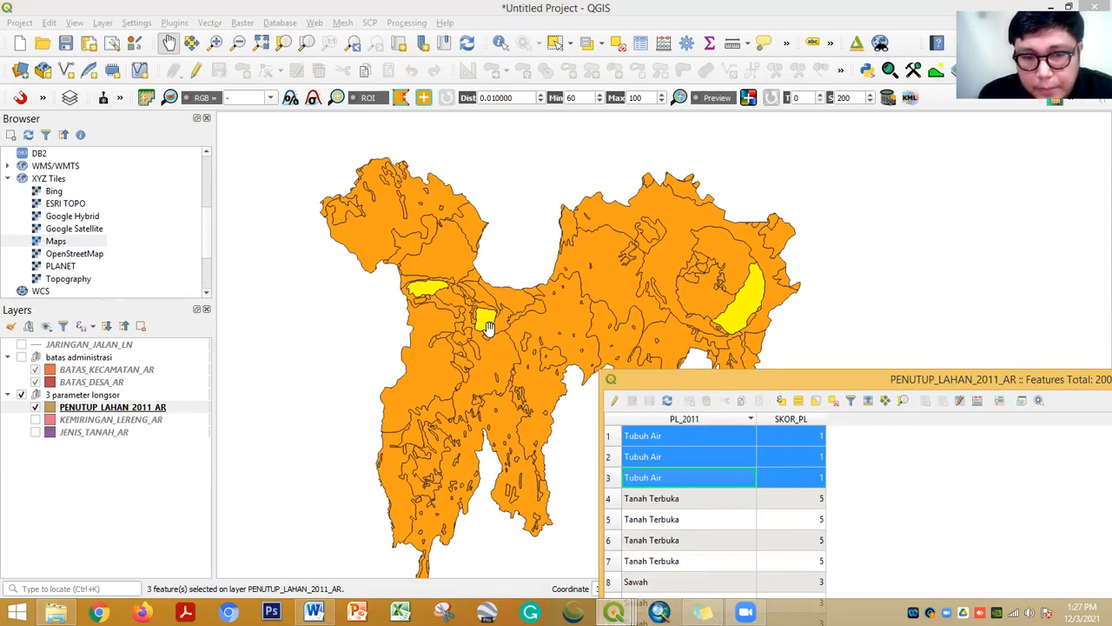
drag(713, 375, 635, 305)
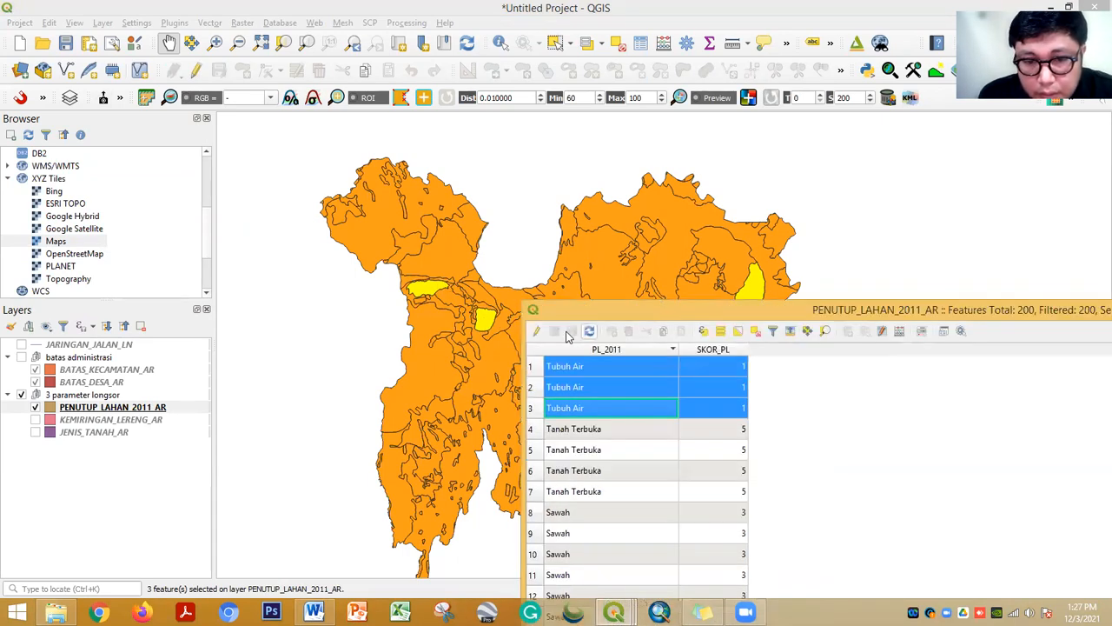
Start editing PENUTUP_LAHAN_2011_AR, set SKOR_PL to 0 for the three Tubuh Air records, and save the layer changes
click(537, 330)
double_click(714, 387)
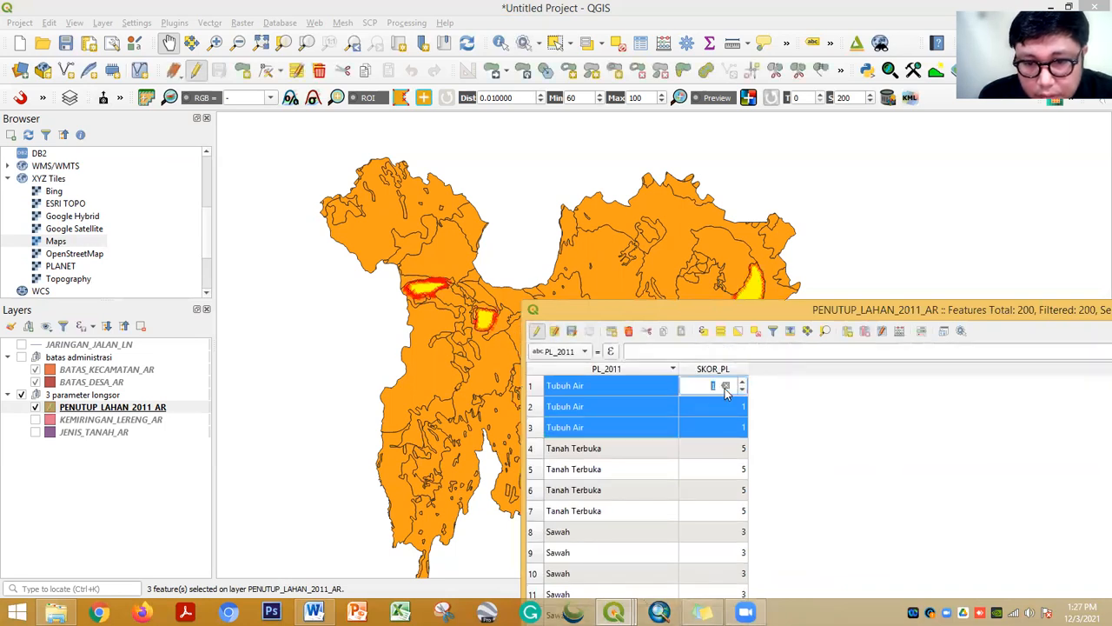
text(0)
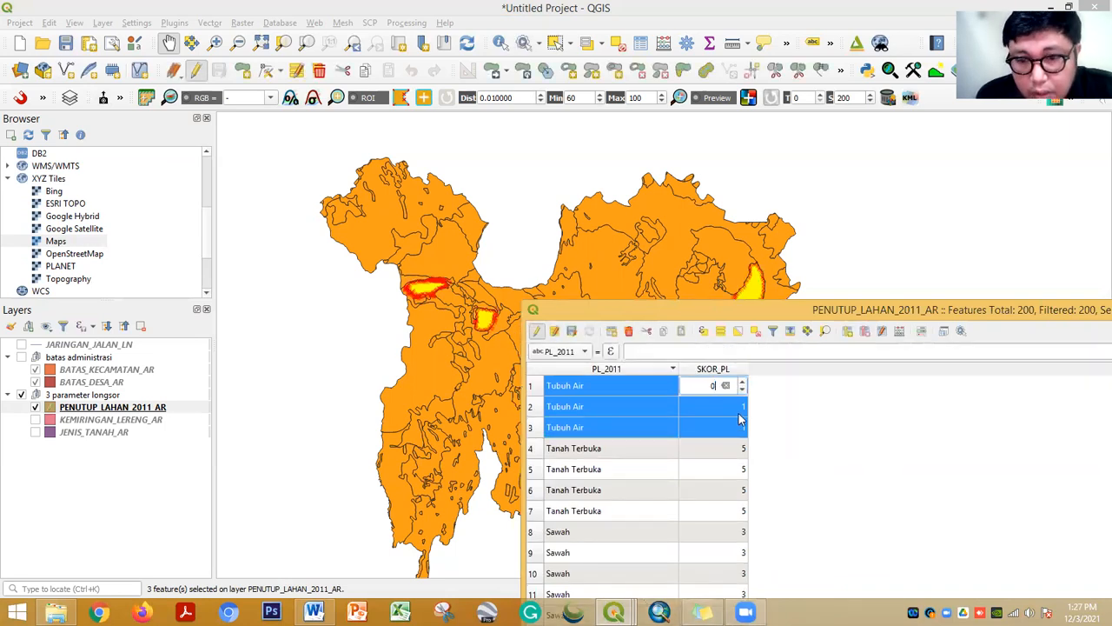
double_click(736, 410)
text(0)
double_click(731, 431)
text(0)
key(Return)
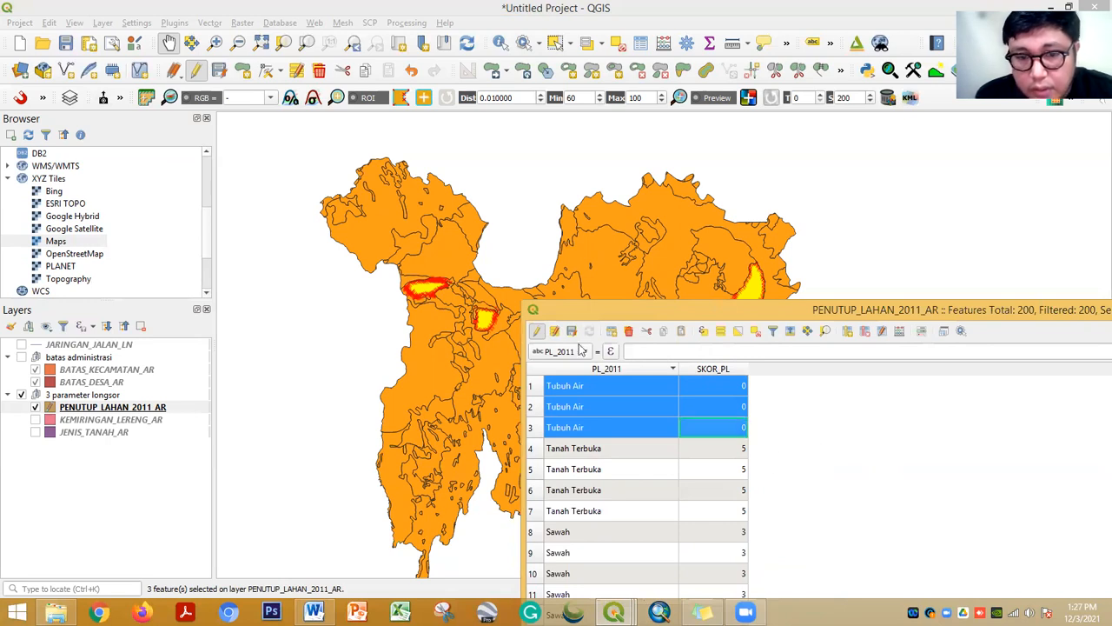
click(538, 338)
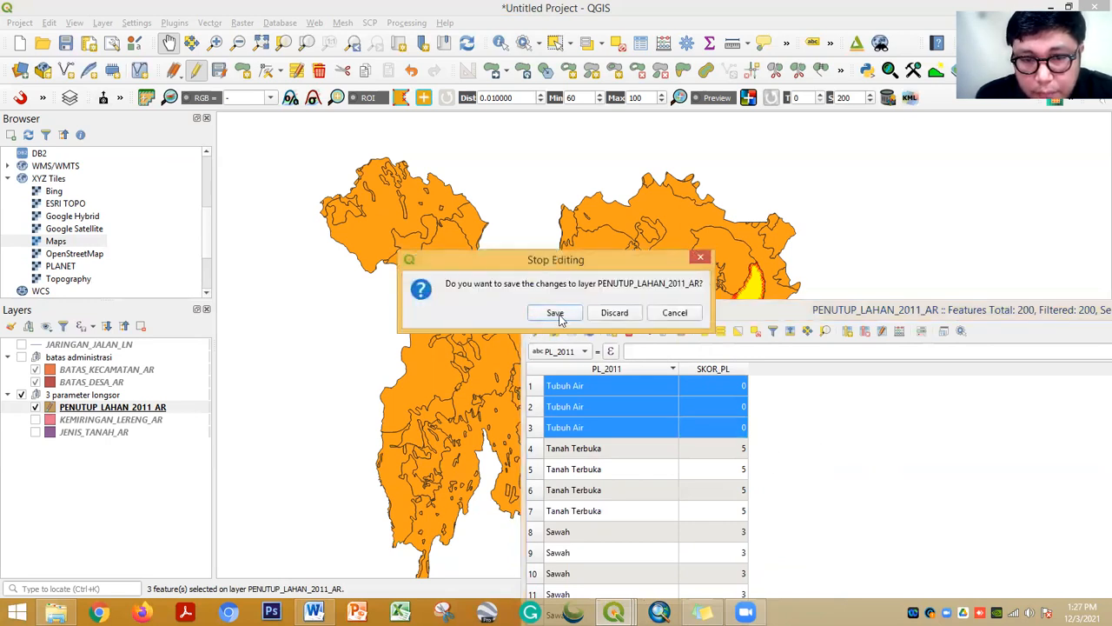
click(554, 380)
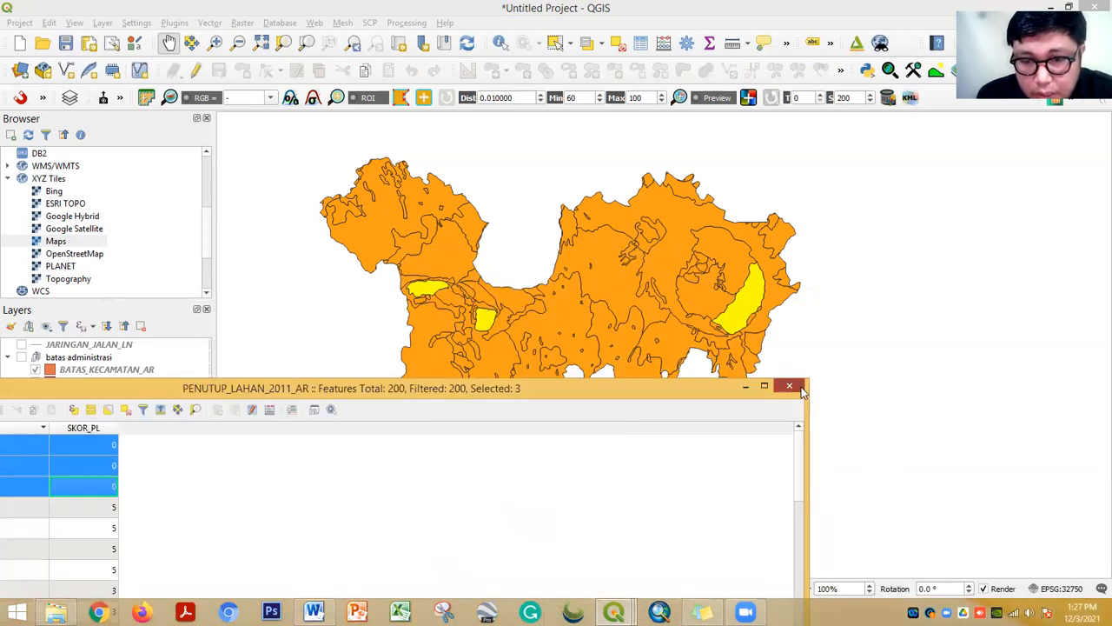
Close the land-cover attribute table and show PENUTUP_LAHAN_2011_AR, KEMIRINGAN_LERENG_AR and JENIS_TANAH_AR together on the map
click(796, 387)
click(35, 407)
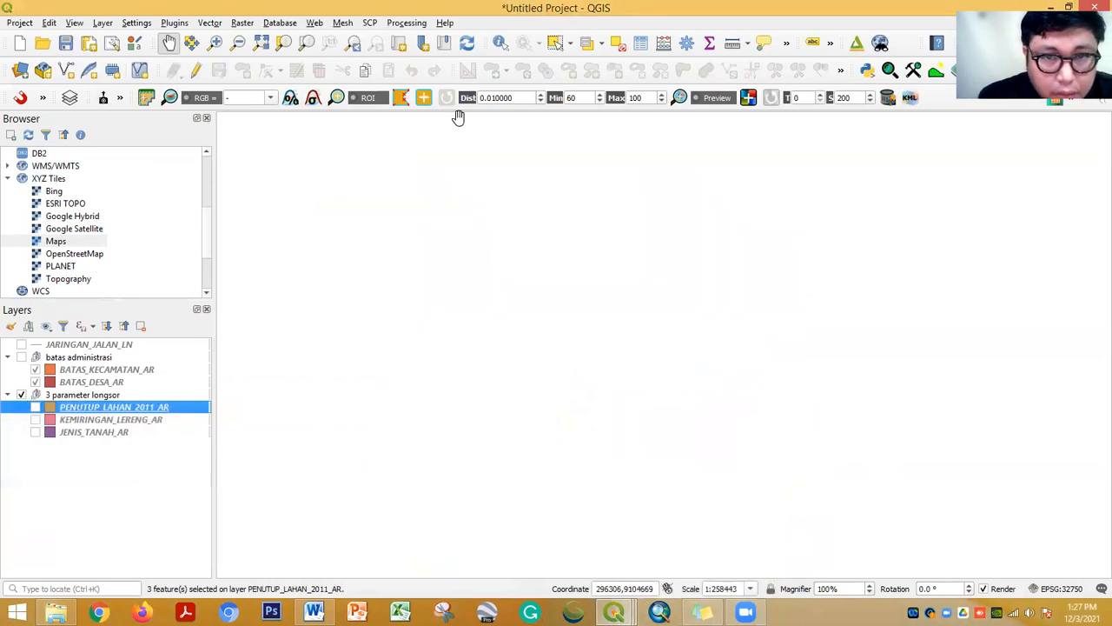
click(35, 407)
click(35, 420)
click(34, 432)
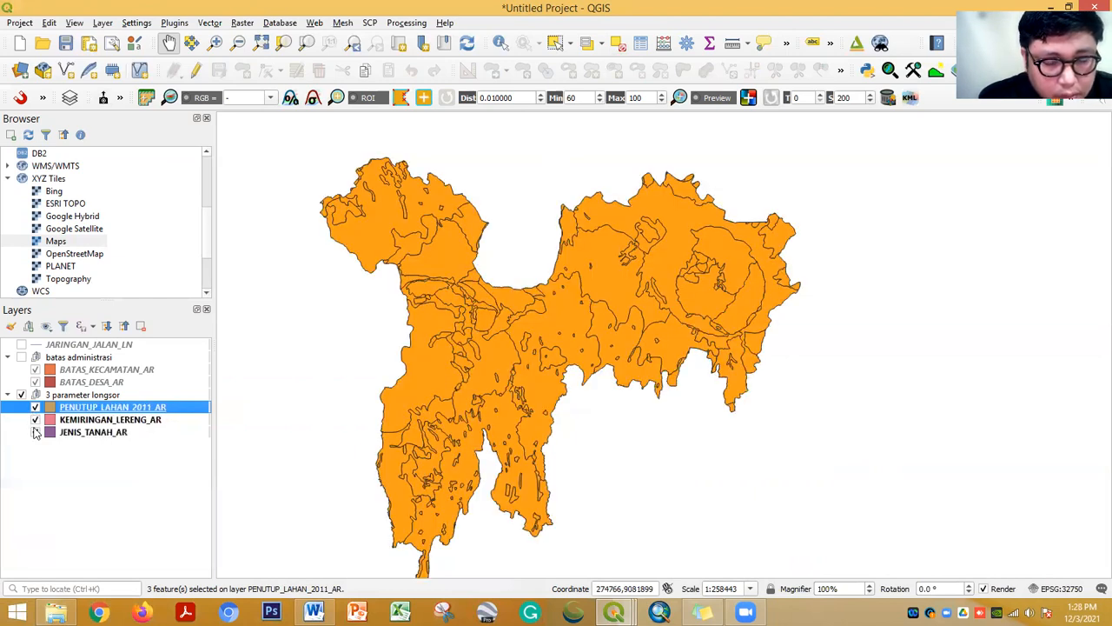
drag(645, 375, 607, 433)
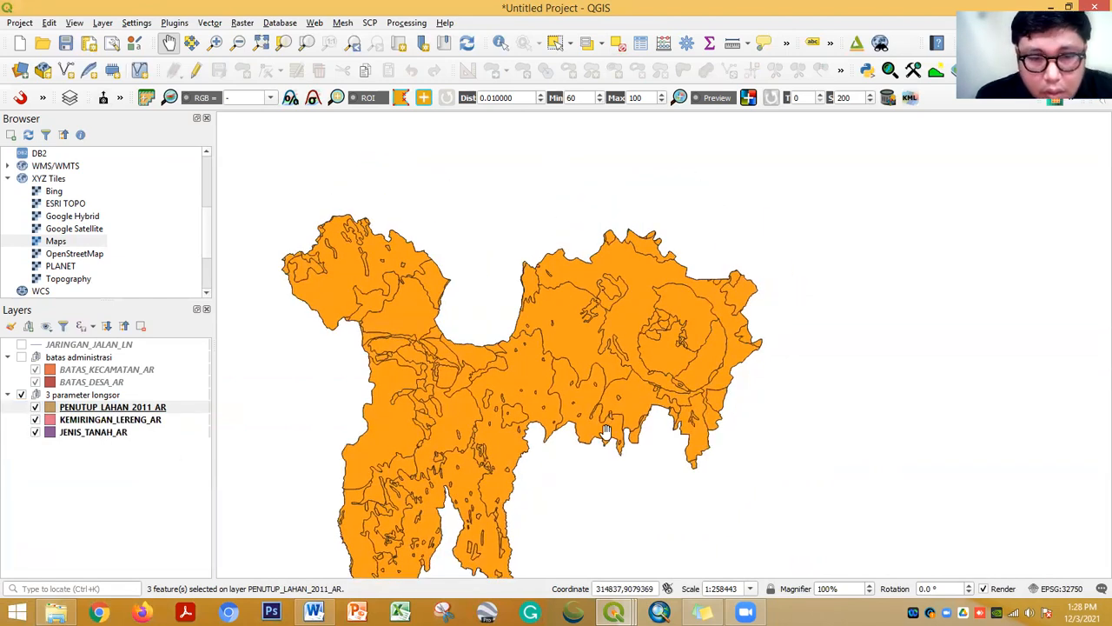
drag(530, 409, 461, 409)
drag(445, 452, 468, 389)
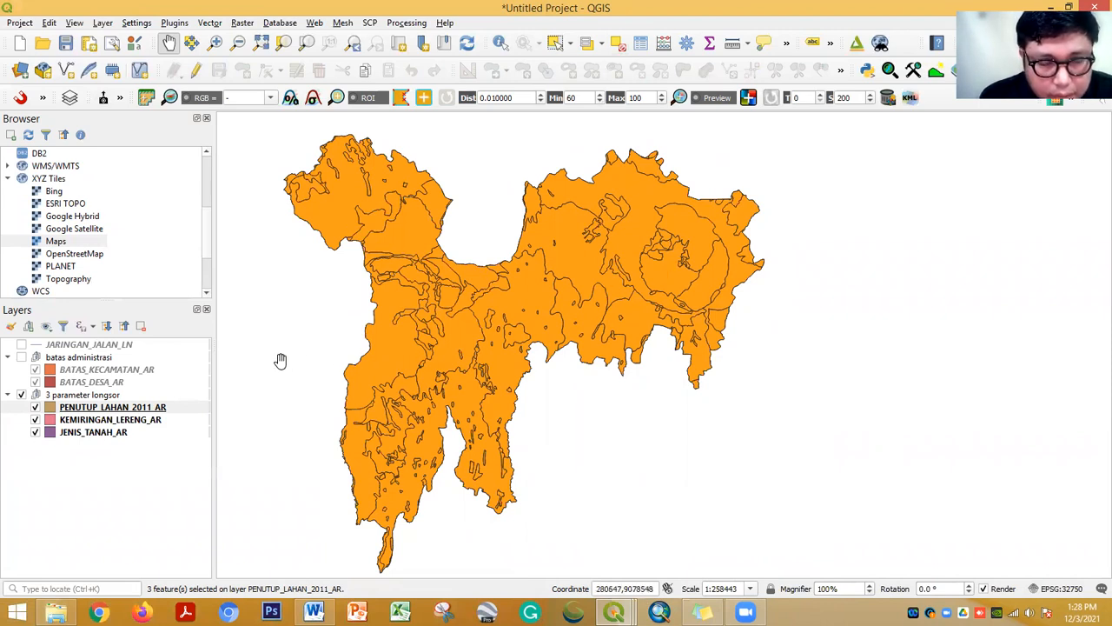
drag(495, 324, 460, 355)
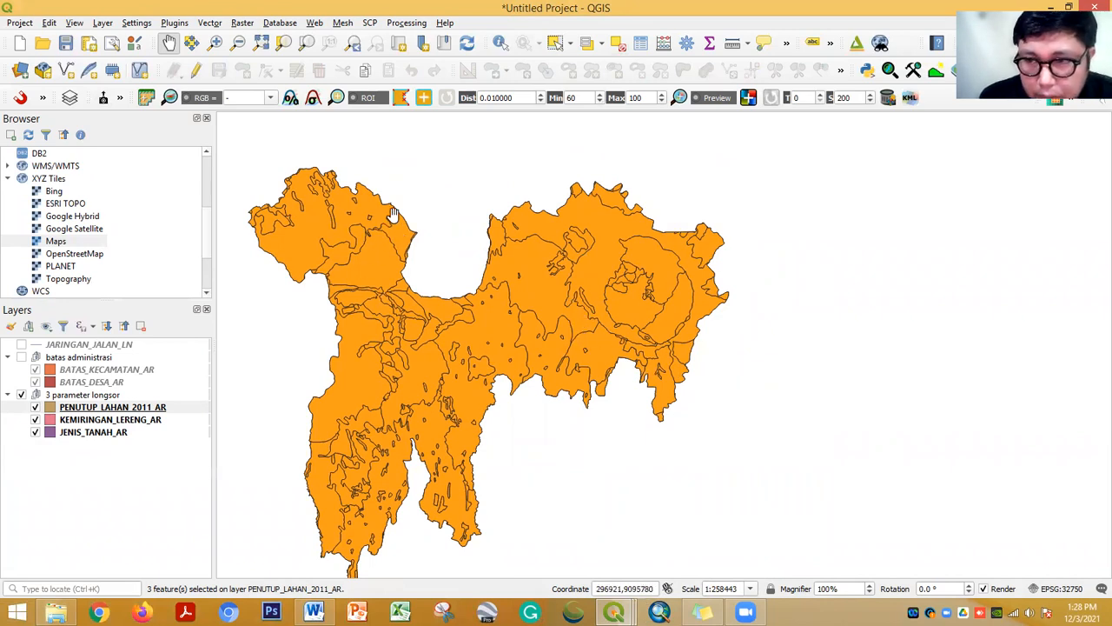
mouse_move(464, 403)
mouse_down()
mouse_move(510, 369)
mouse_move(447, 411)
mouse_up()
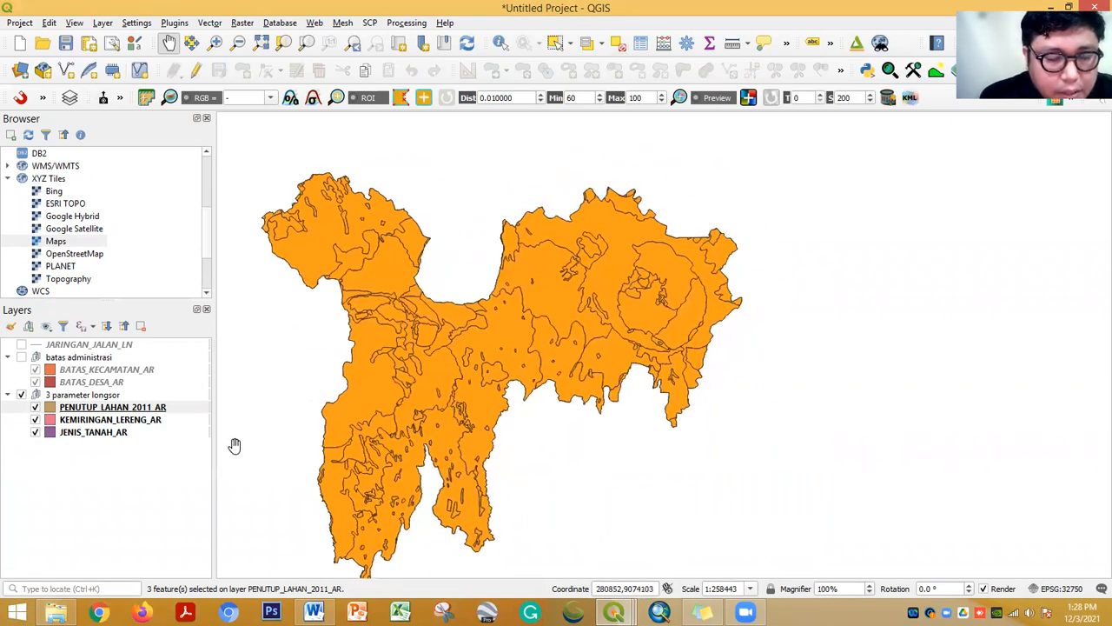
drag(536, 368, 515, 399)
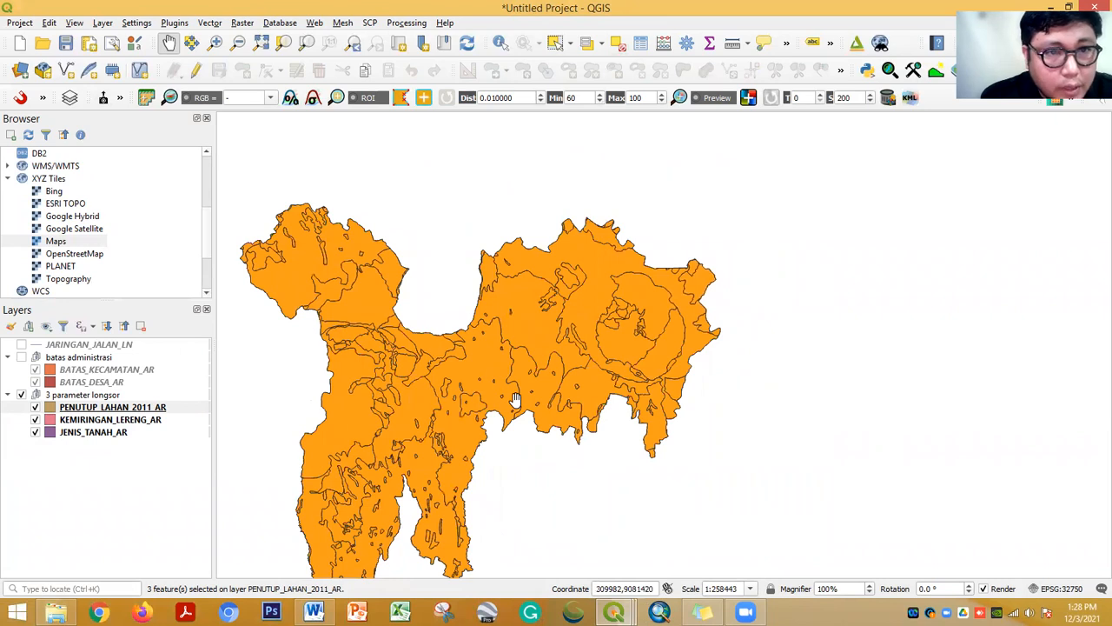
drag(493, 336, 493, 301)
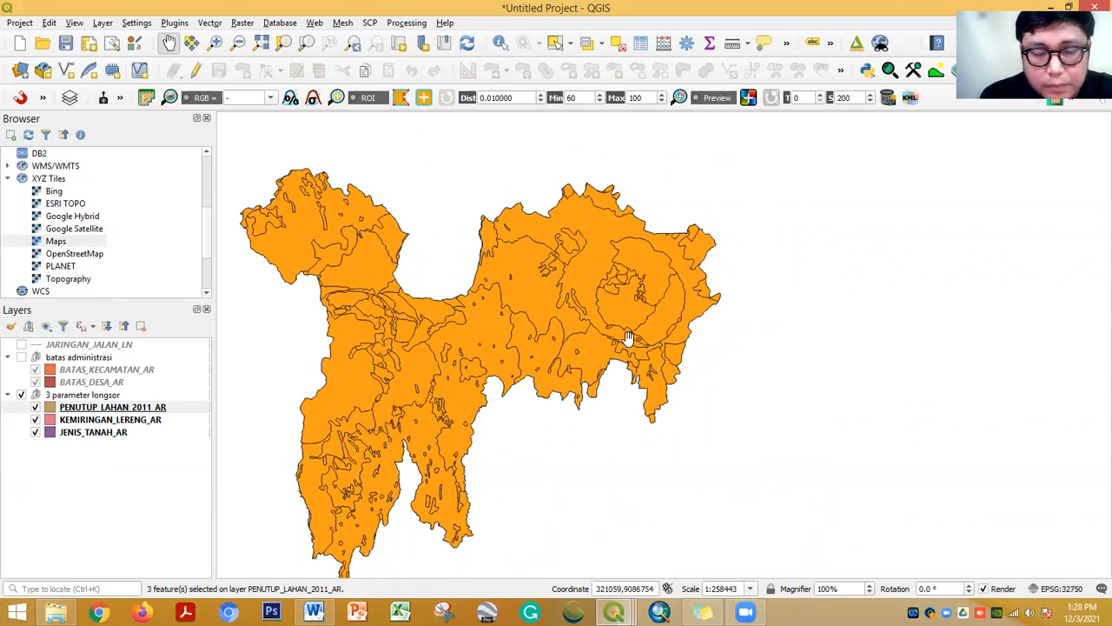
click(396, 23)
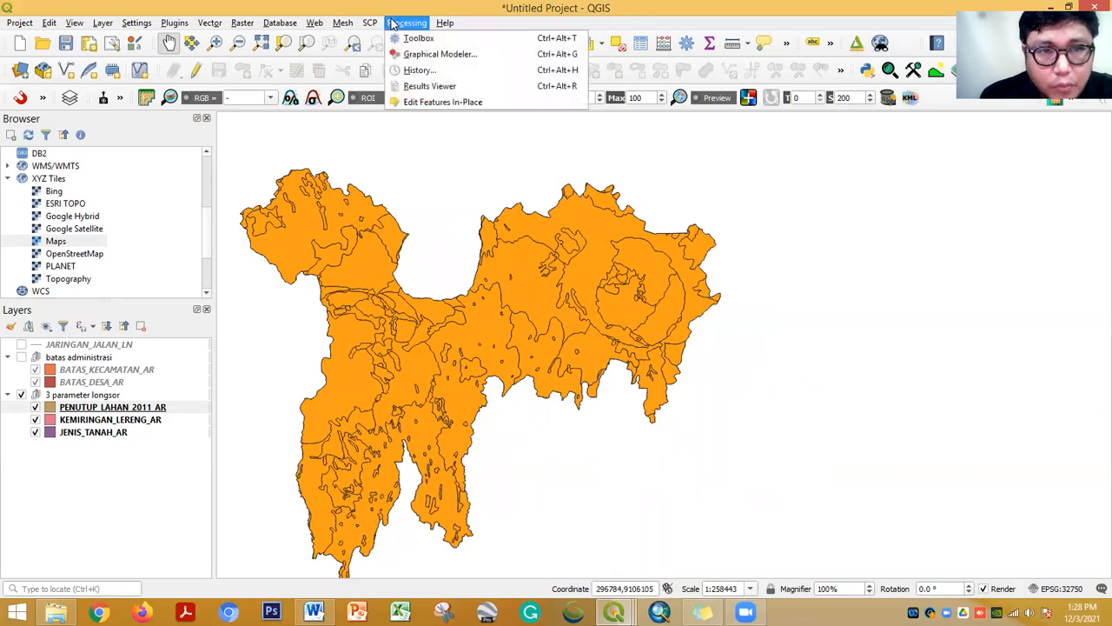
click(393, 23)
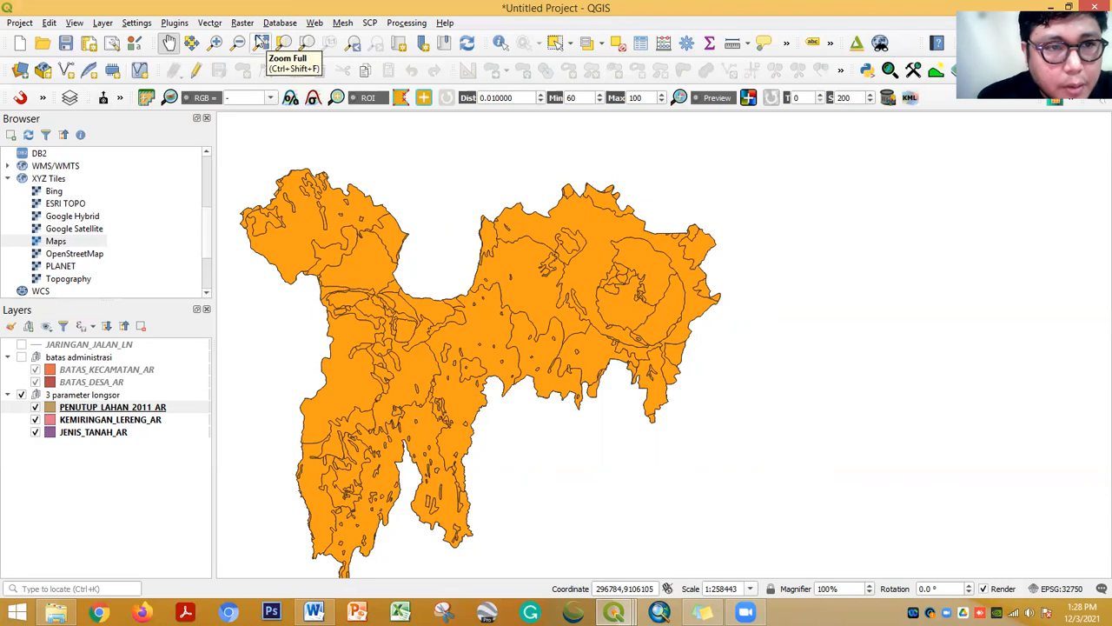
Open the Intersection geoprocessing tool for vector layers and place its dialog so all parameters are reachable
click(202, 23)
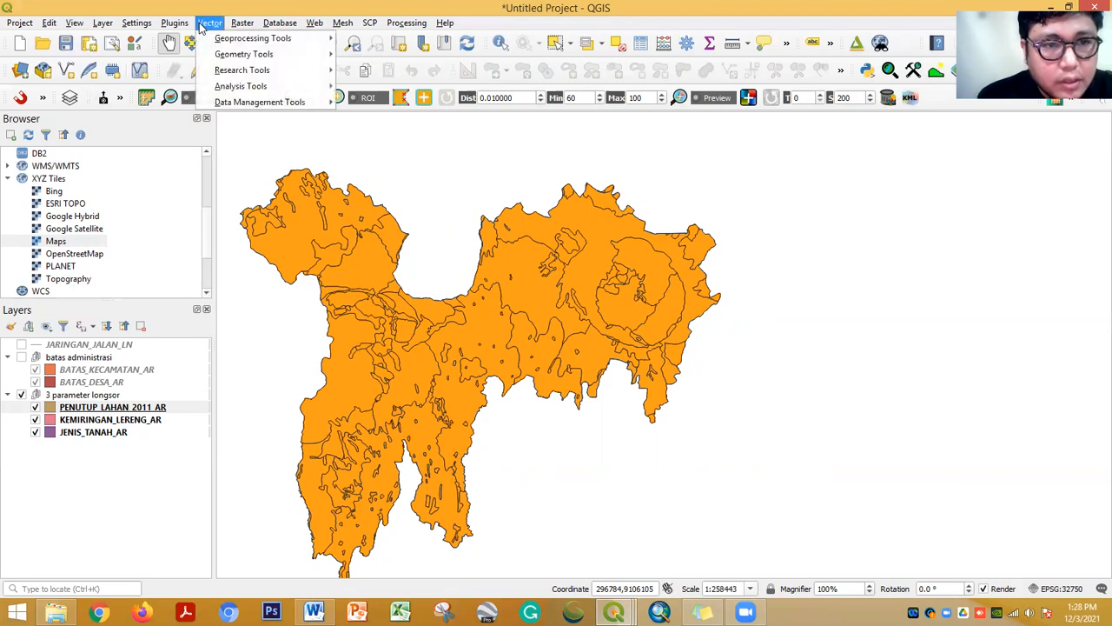
mouse_move(244, 91)
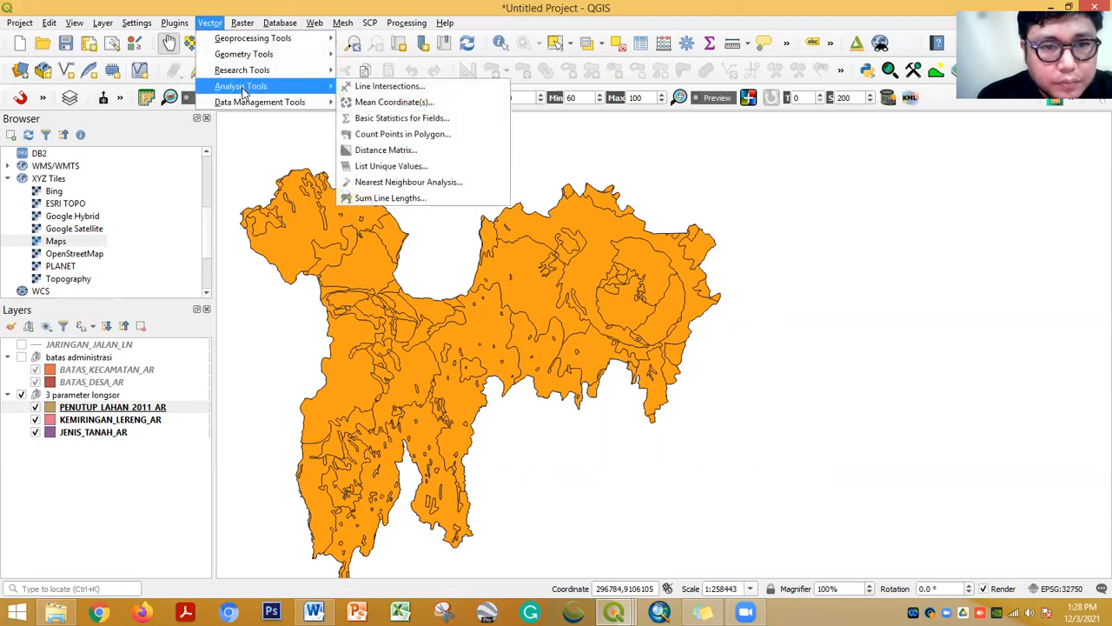
mouse_move(284, 44)
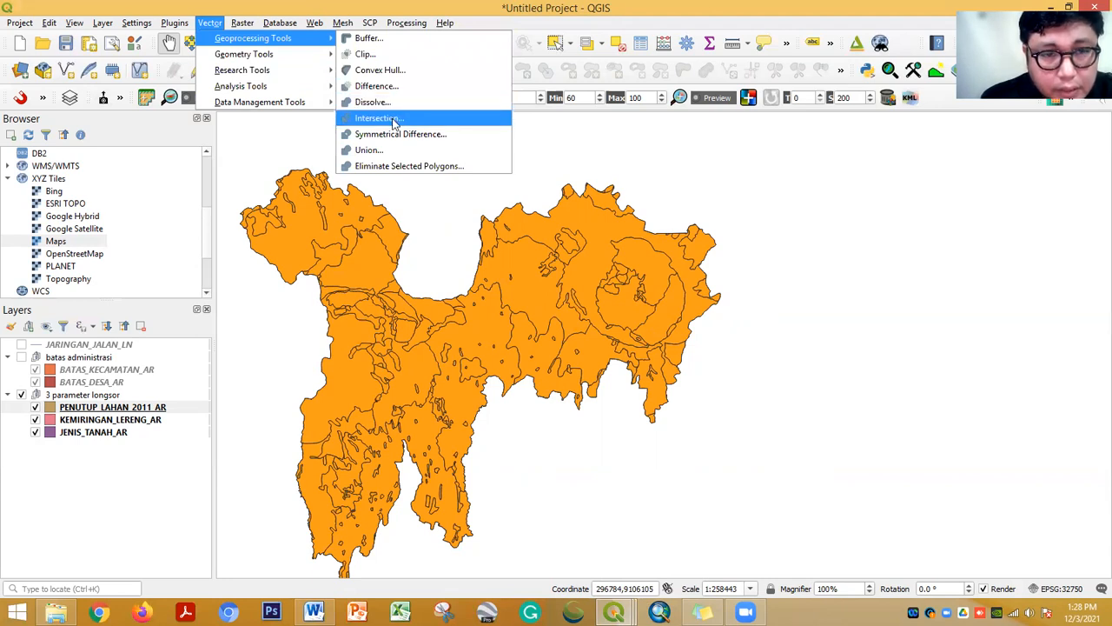
click(394, 122)
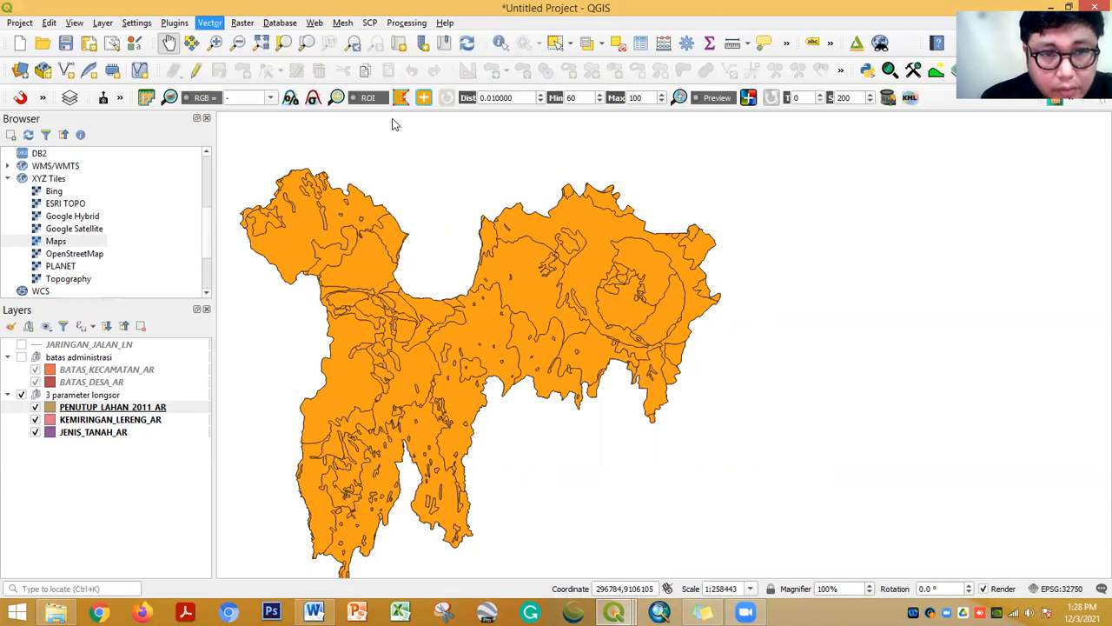
drag(416, 104, 531, 140)
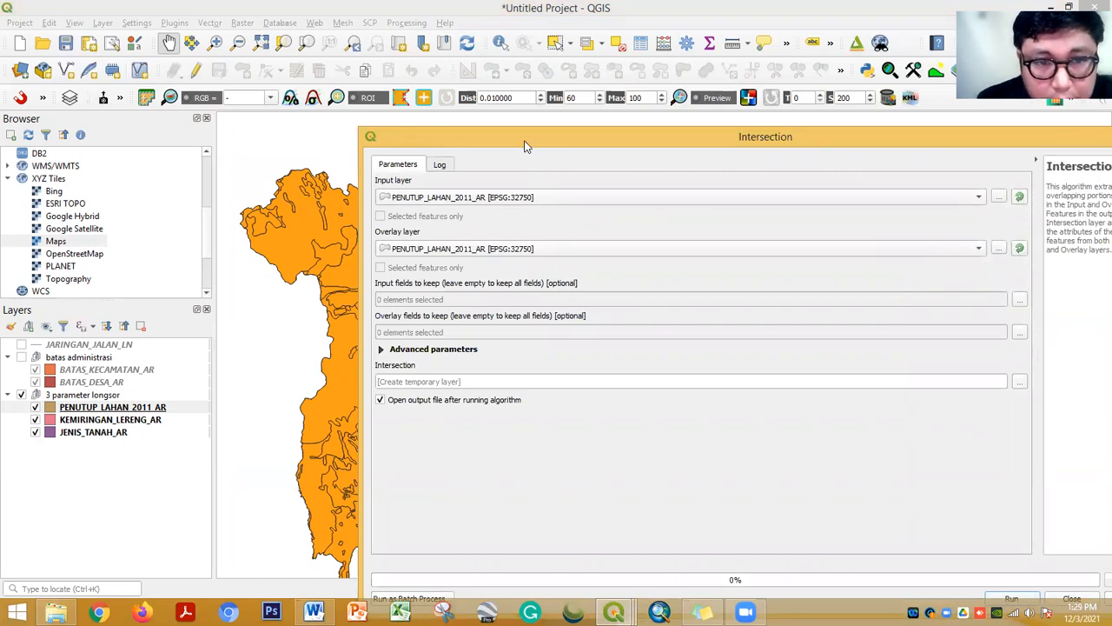
click(970, 250)
click(970, 250)
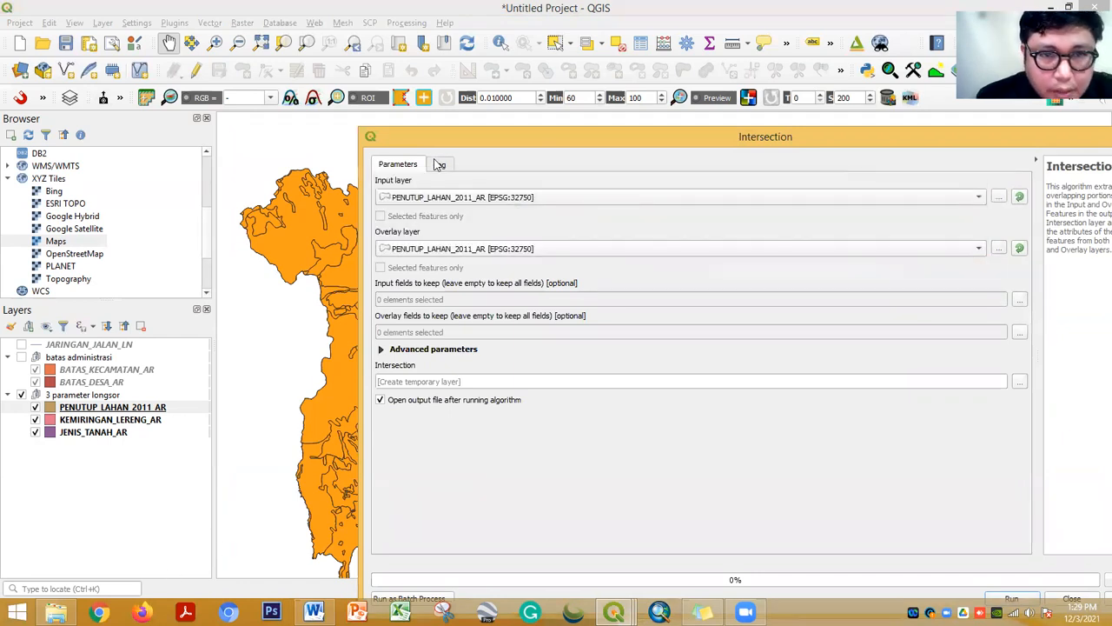
drag(442, 136, 389, 89)
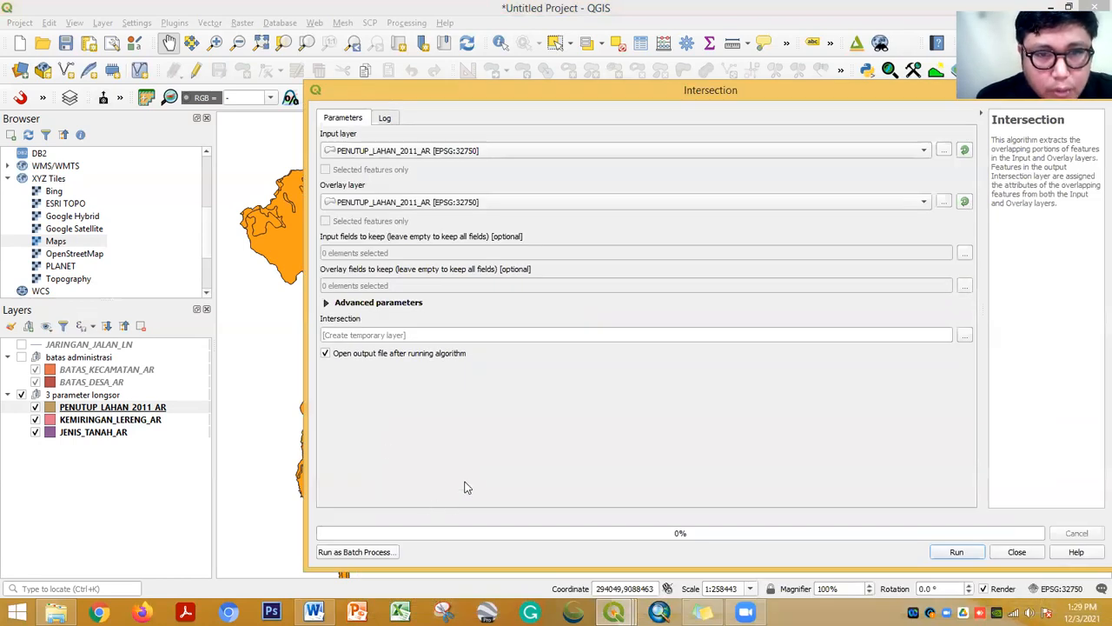
Set KEMIRINGAN_LERENG_AR as the intersection's input layer and JENIS_TANAH_AR as its overlay layer
click(410, 151)
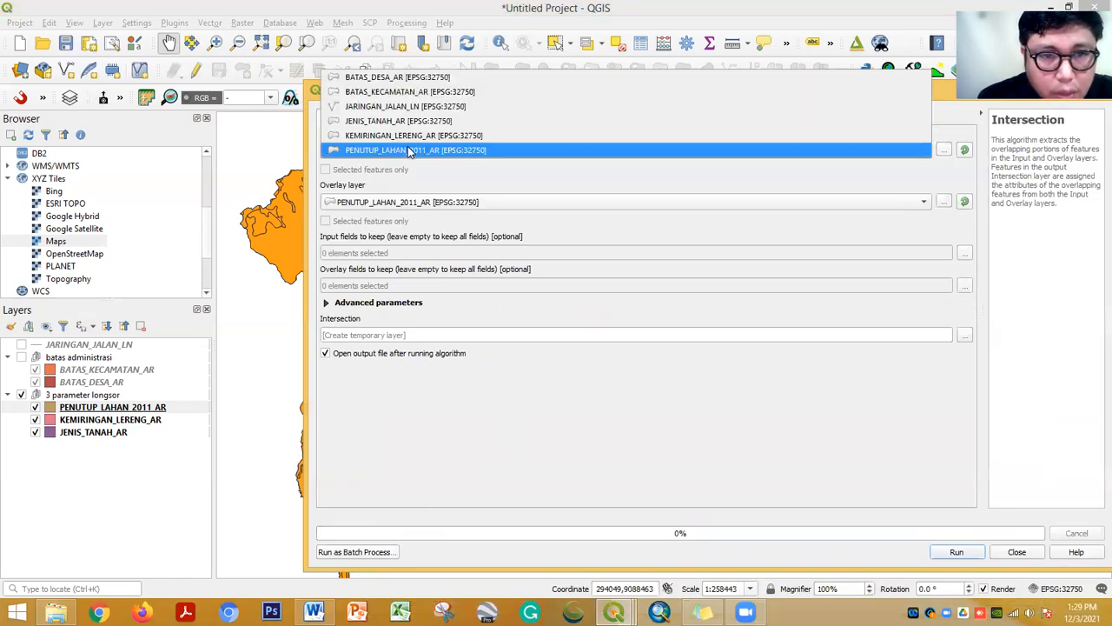
click(410, 150)
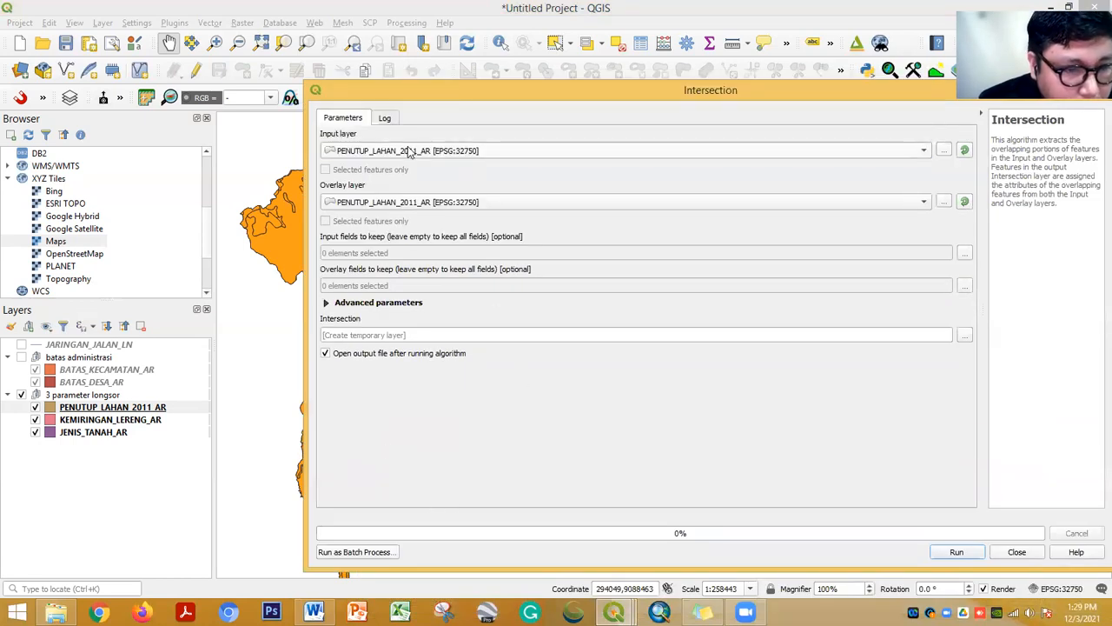
click(410, 151)
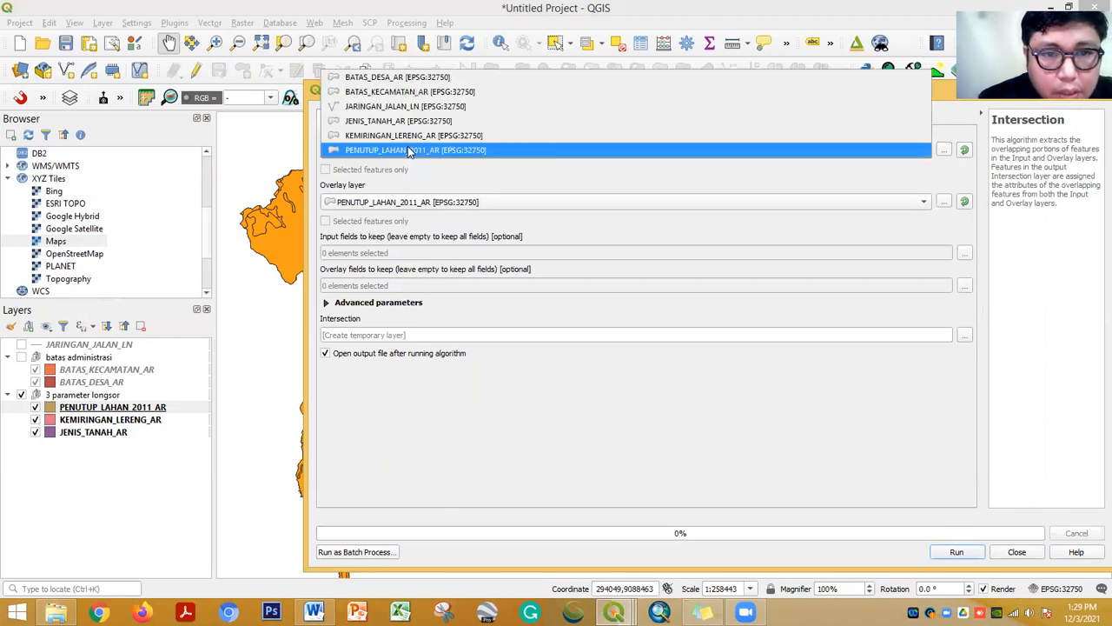
click(410, 150)
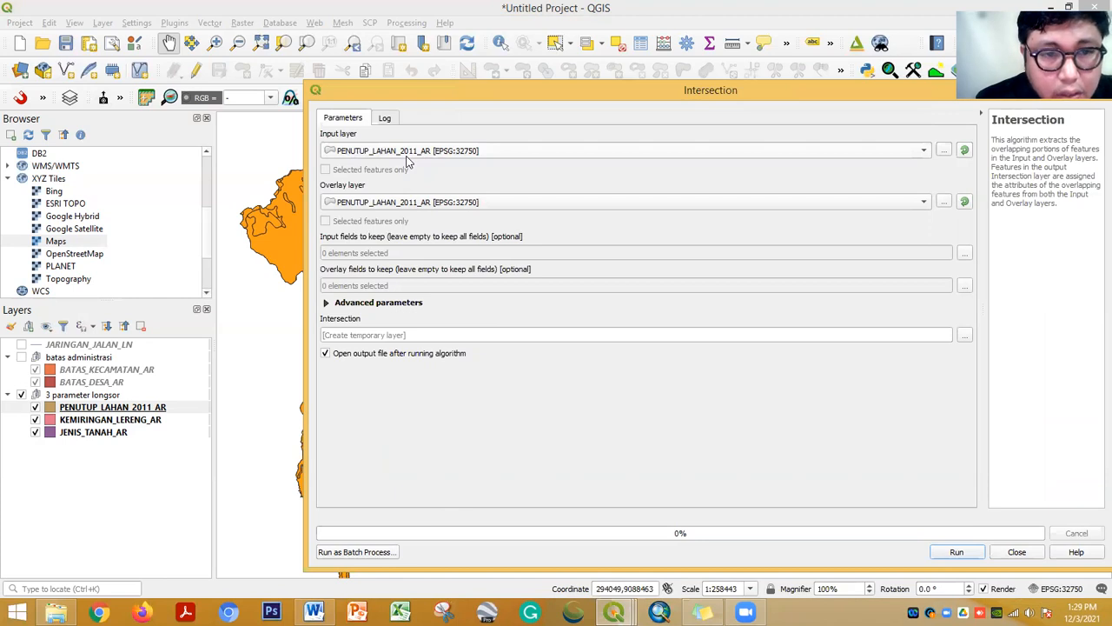
click(379, 202)
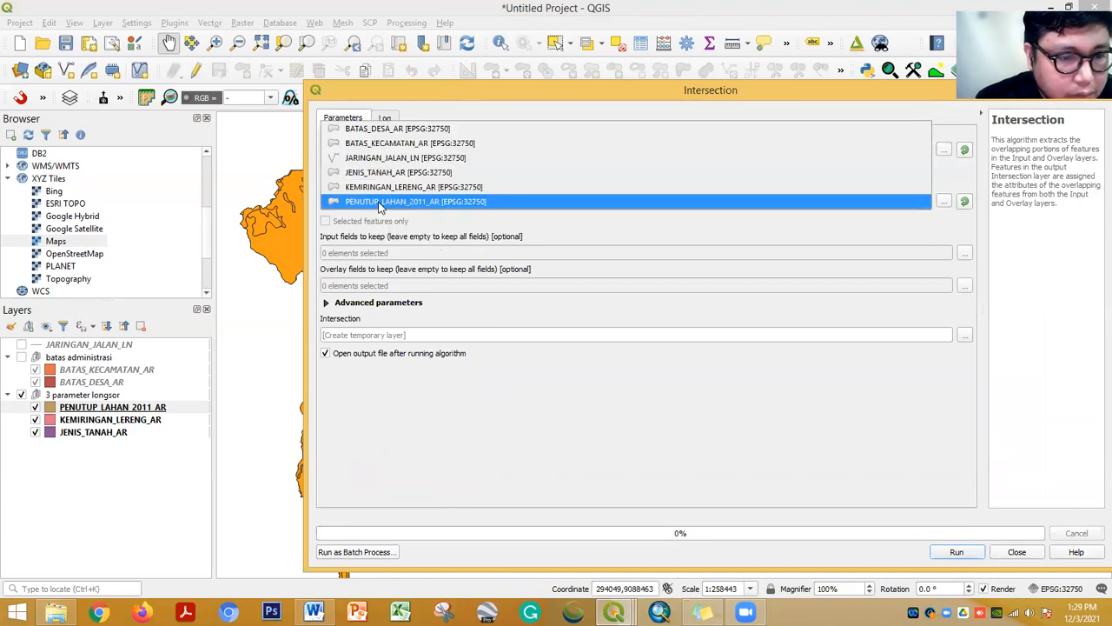
click(379, 202)
click(391, 155)
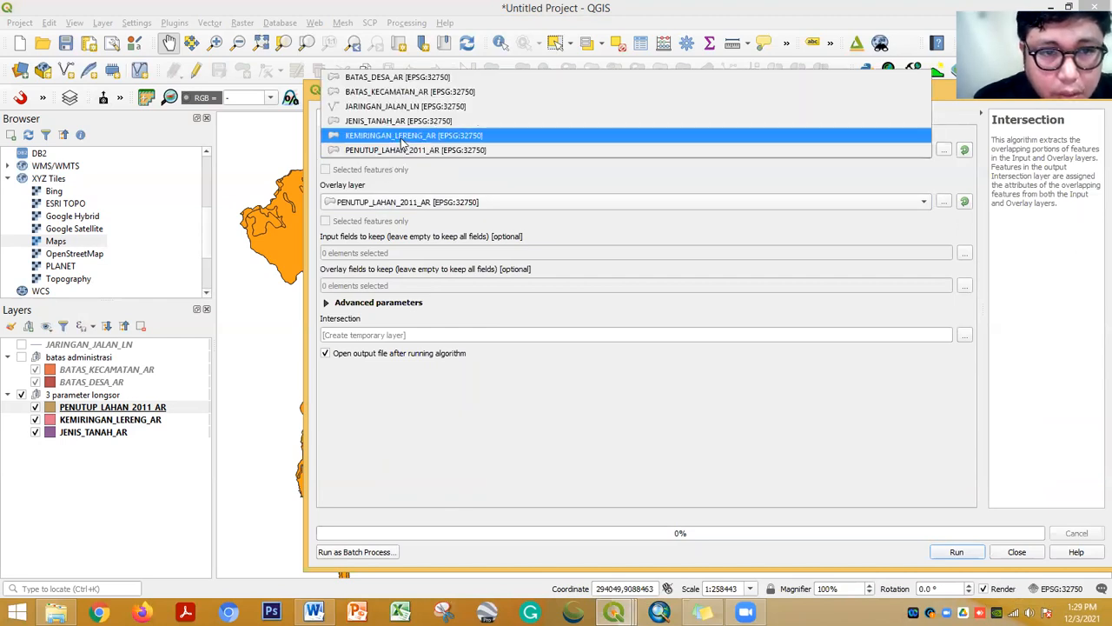
click(403, 139)
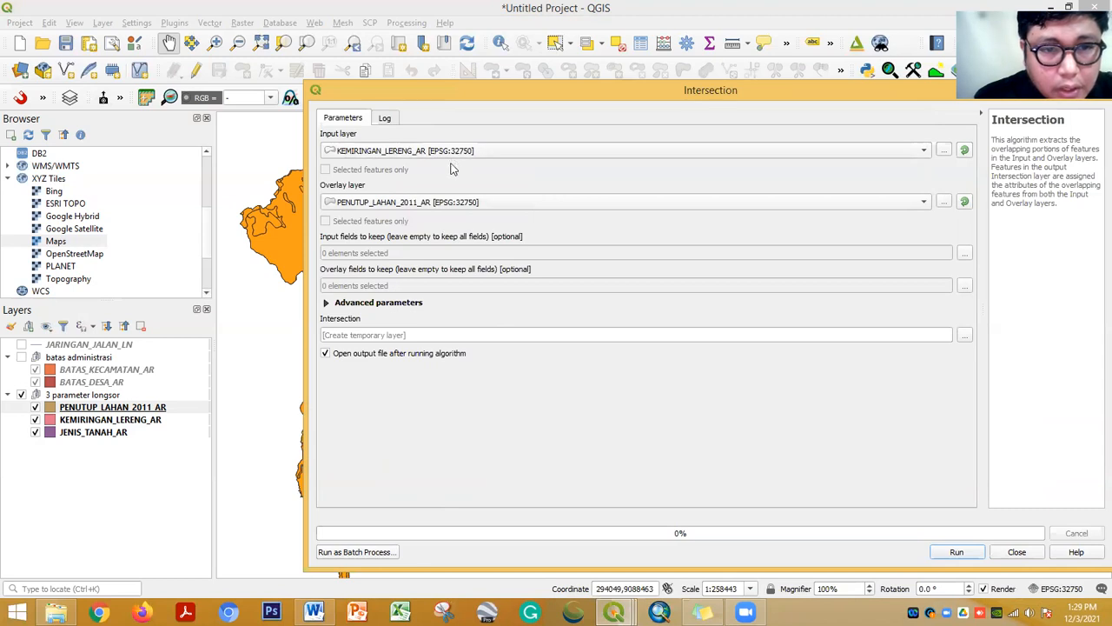
click(412, 203)
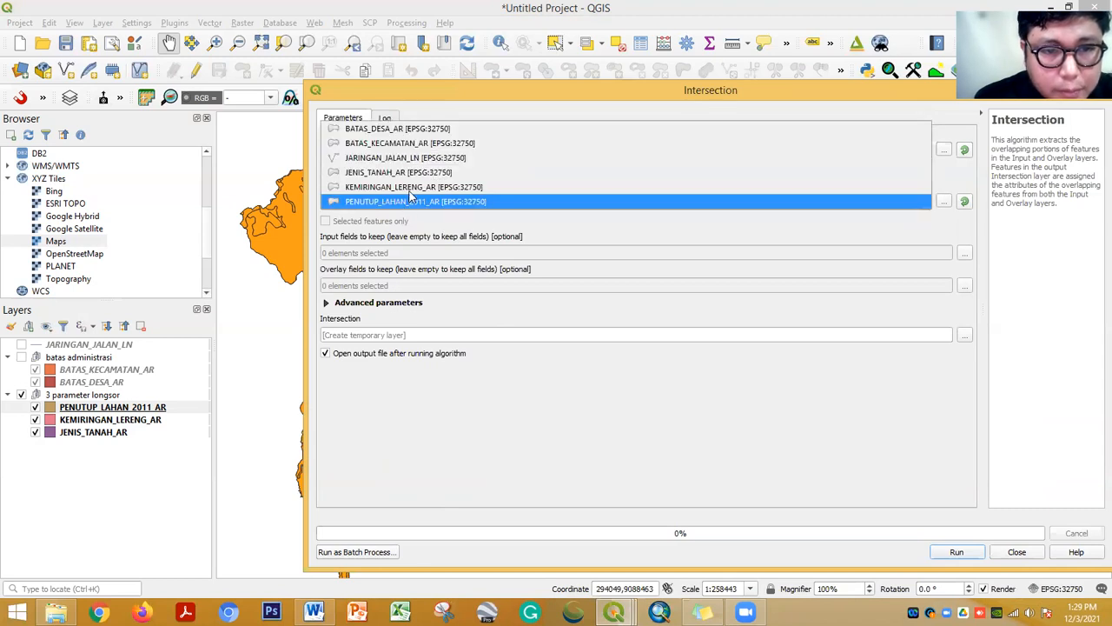
click(413, 173)
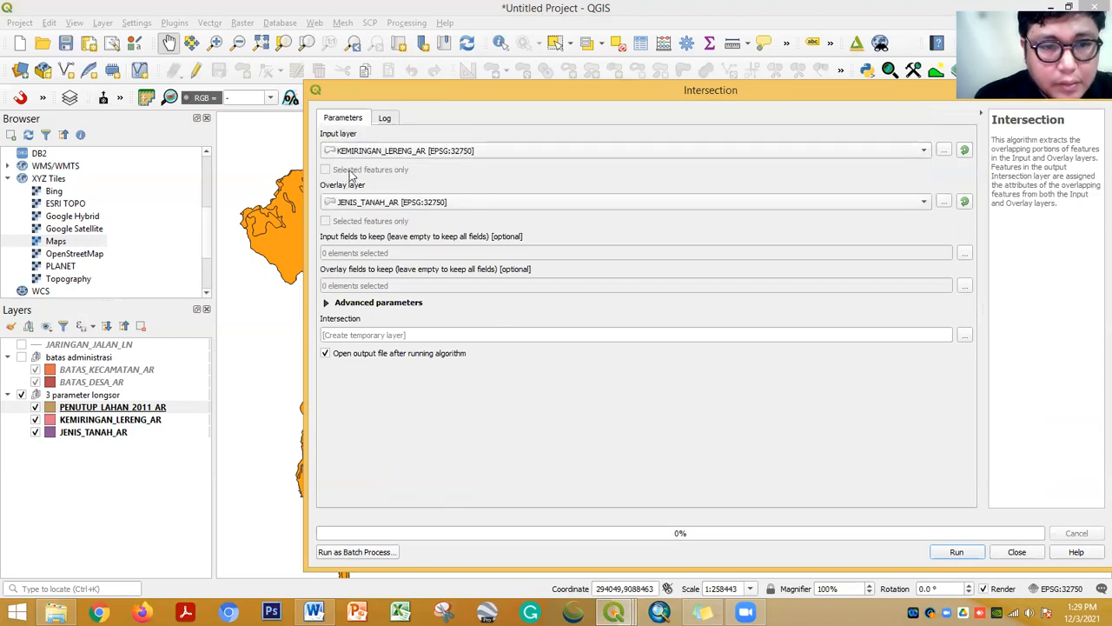
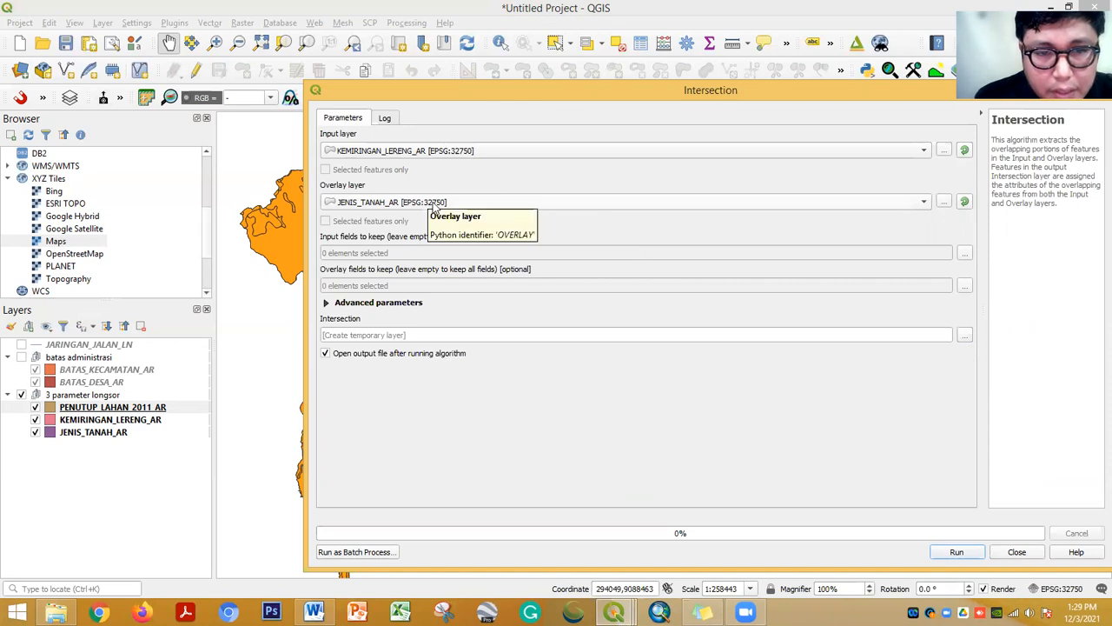
Choose to save the intersection output to a file and browse to 05 PRAKTIKUM GIS E inside the 001 KULIAH AGRO documents folder
click(965, 336)
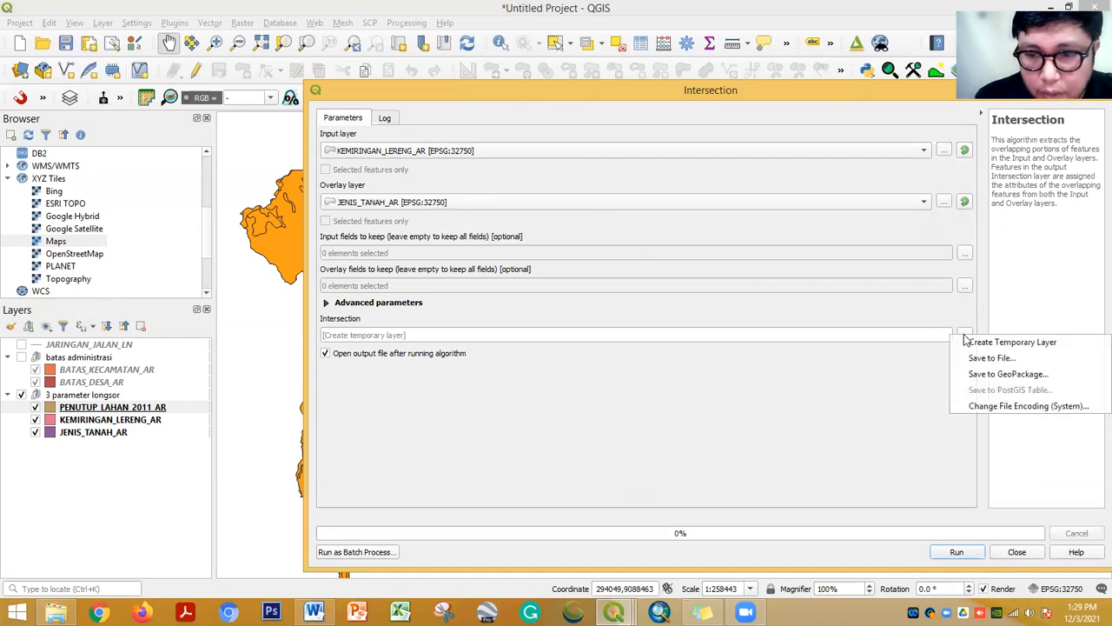
click(968, 357)
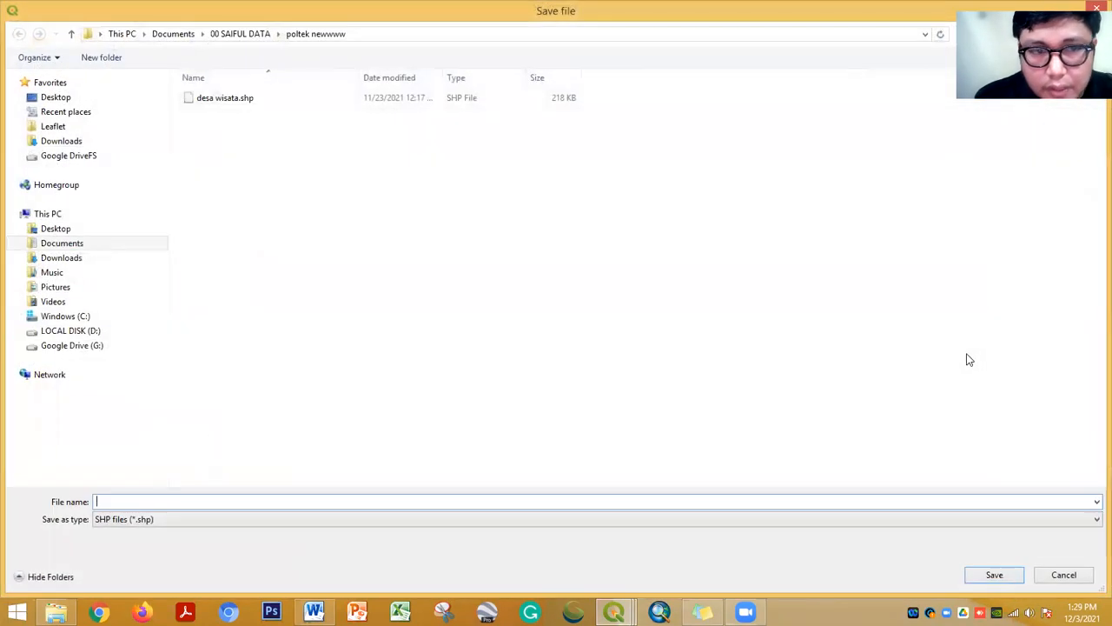
click(69, 245)
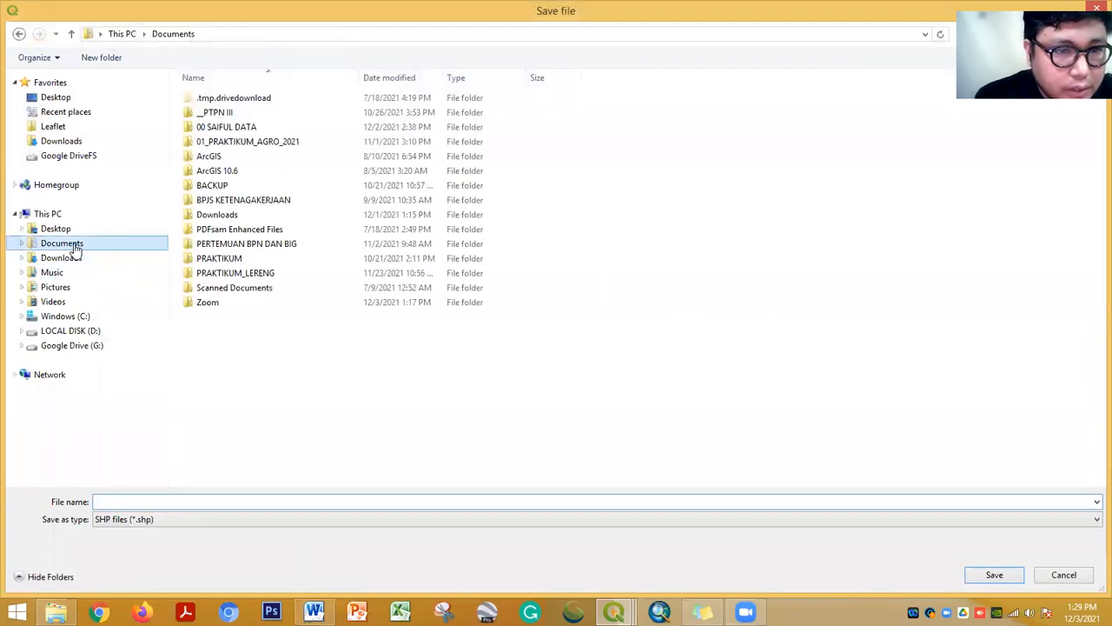
double_click(227, 128)
click(235, 114)
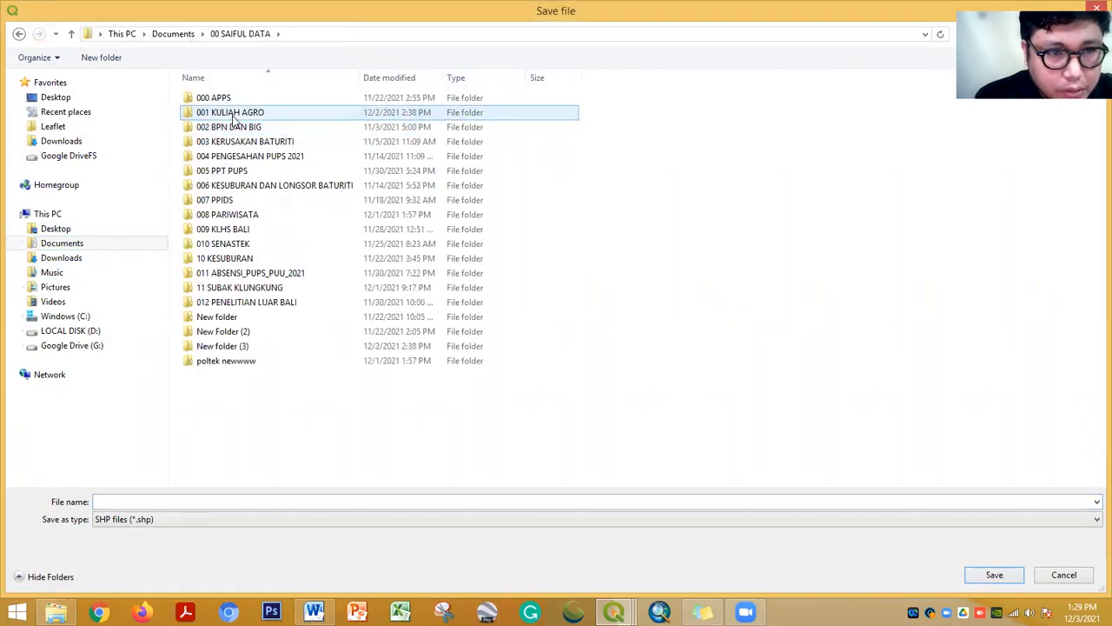
double_click(234, 116)
click(244, 145)
double_click(244, 145)
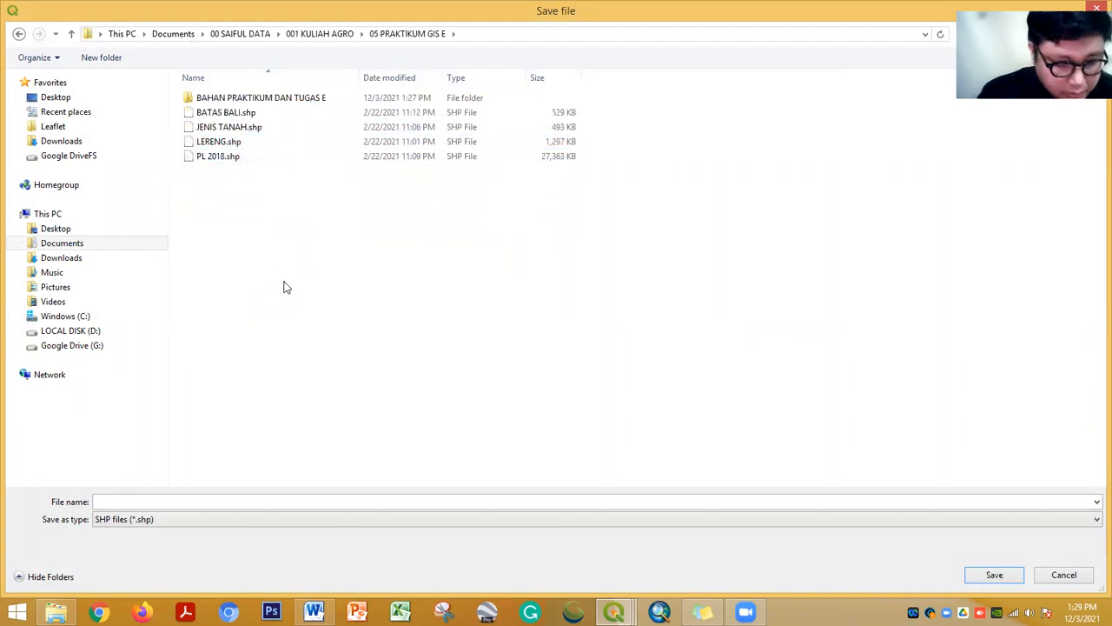
Create a new folder named HASIL ANALISIS LONSGOR and open it as the output location
key(ctrl+shift+n)
text(HASIL ANALISIS LONSGOR)
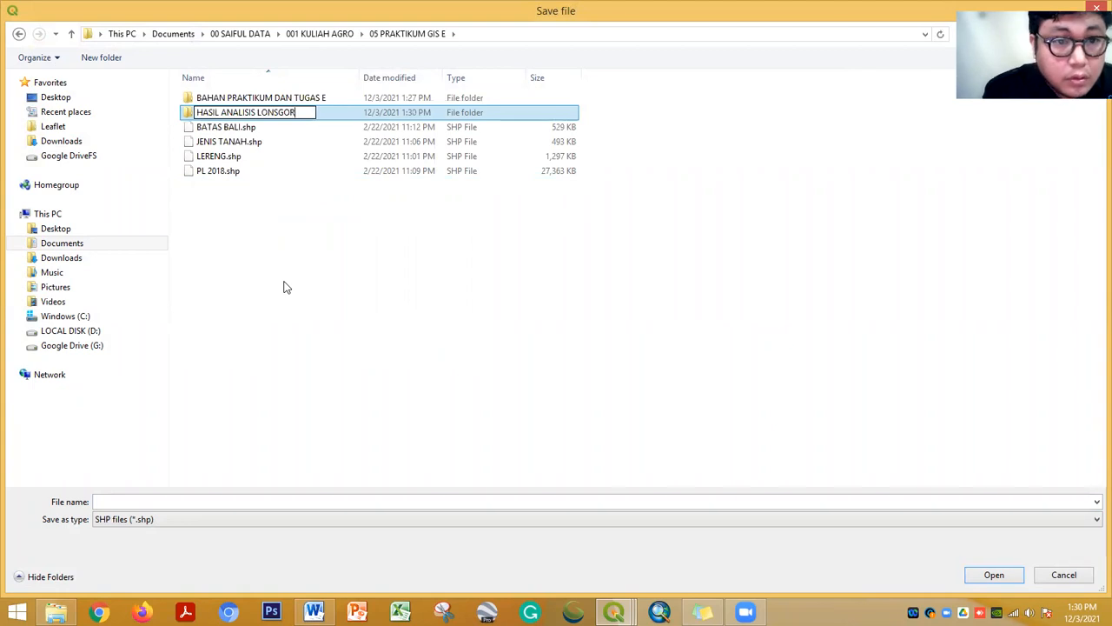
key(Return)
double_click(250, 112)
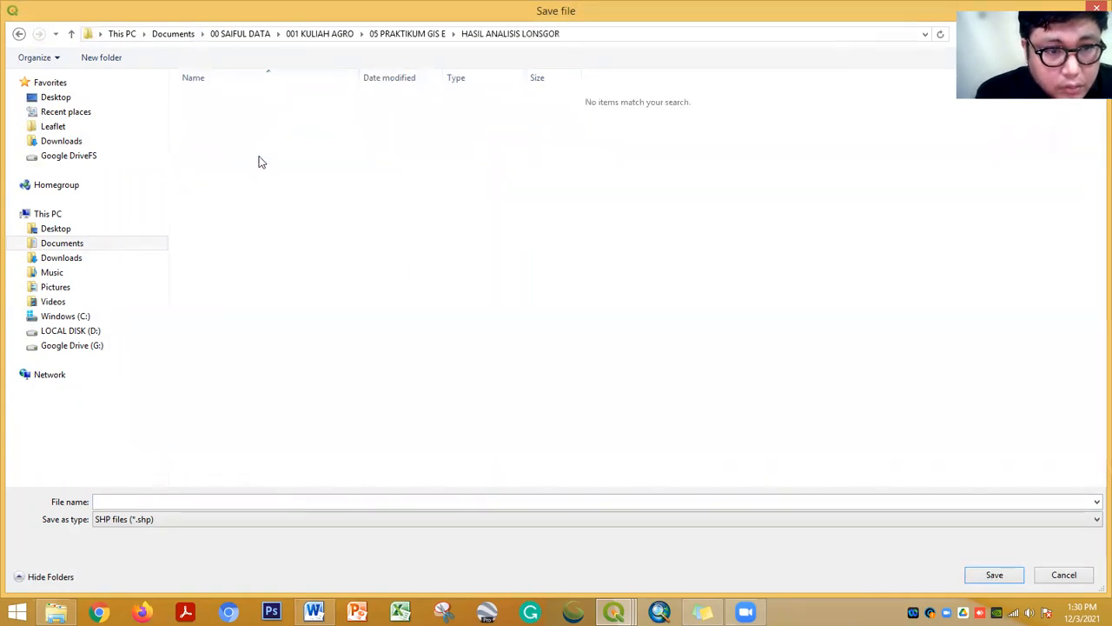
Name the intersection output shapefile TANAH_LERENG_AR in the HASIL ANALISIS LONSGOR folder and run the intersection
click(118, 504)
text(TANAH_LERENG_AR)
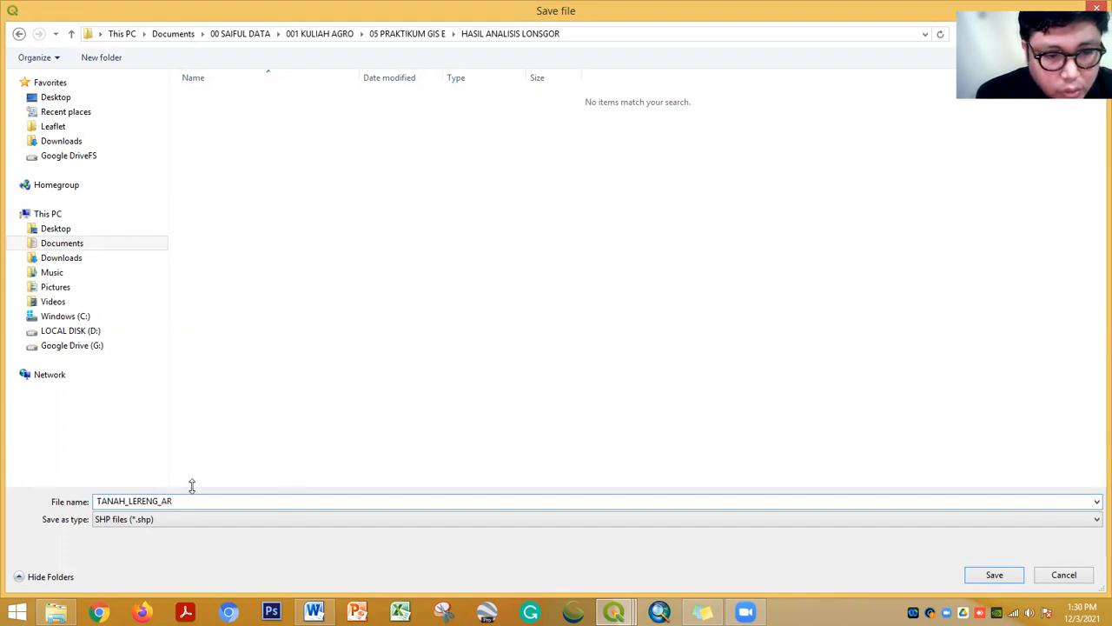
click(997, 576)
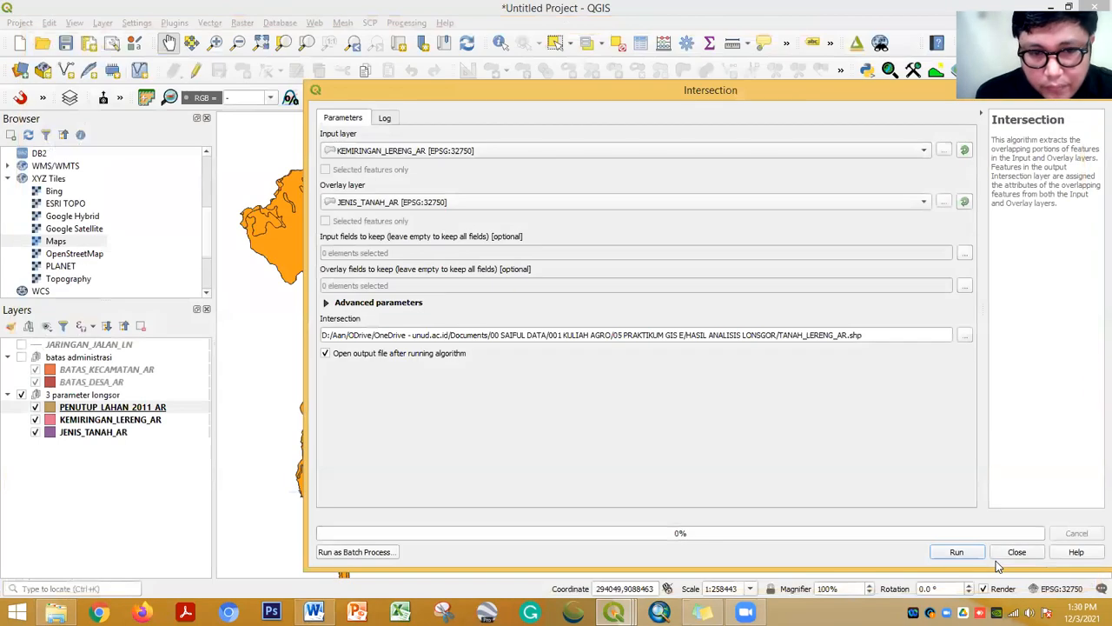
click(952, 553)
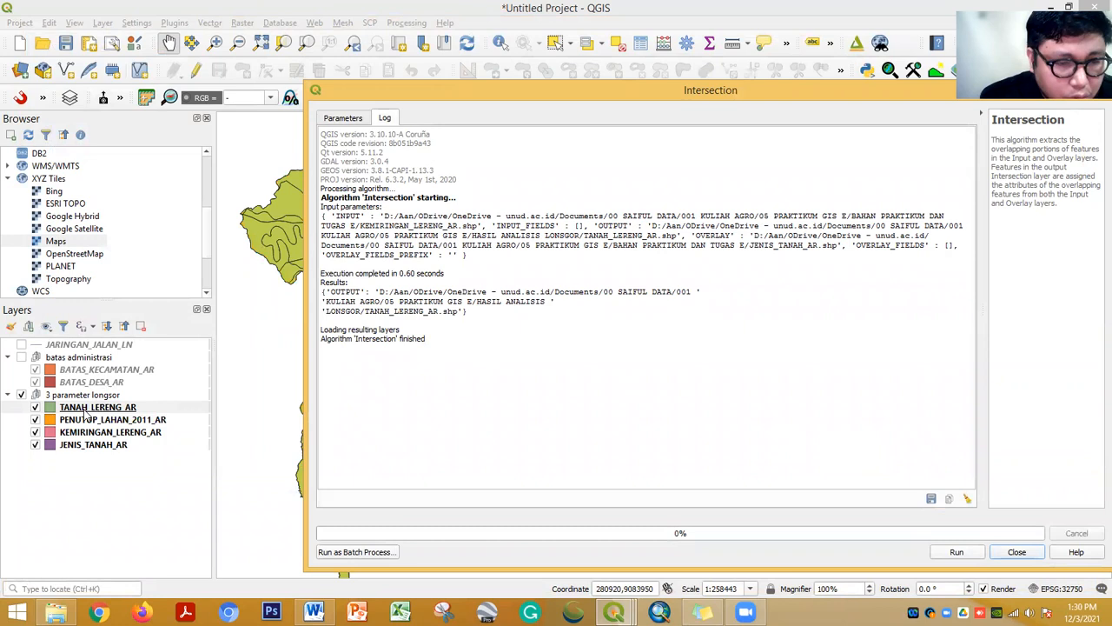
Hide the PENUTUP_LAHAN_2011_AR, KEMIRINGAN_LERENG_AR and JENIS_TANAH_AR layers and close the Intersection dialog
click(35, 420)
click(36, 432)
click(36, 444)
double_click(745, 95)
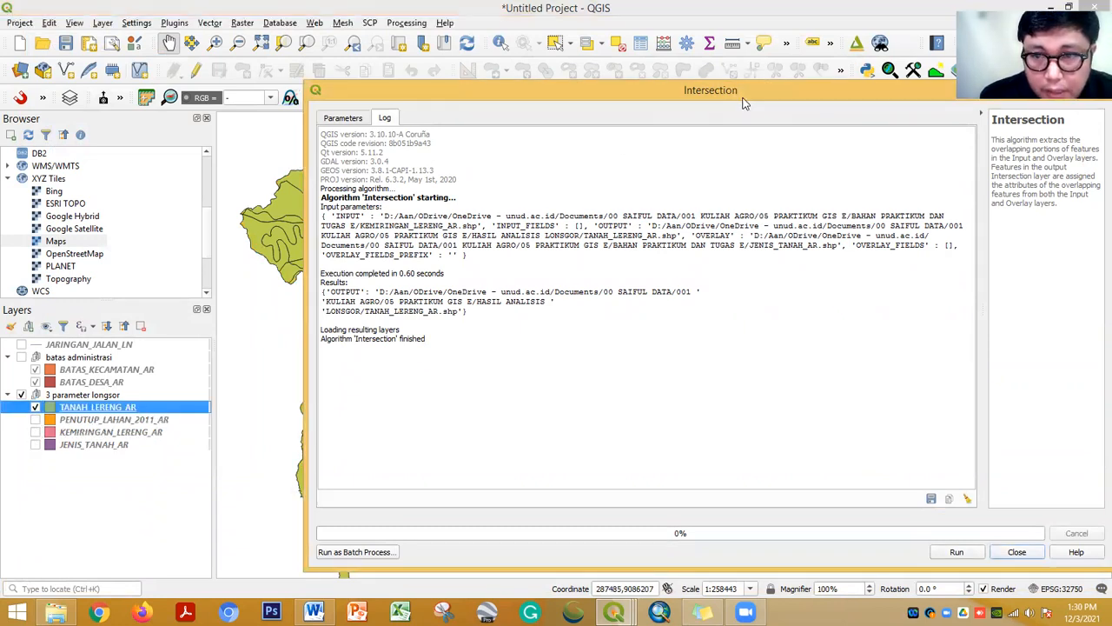
click(876, 142)
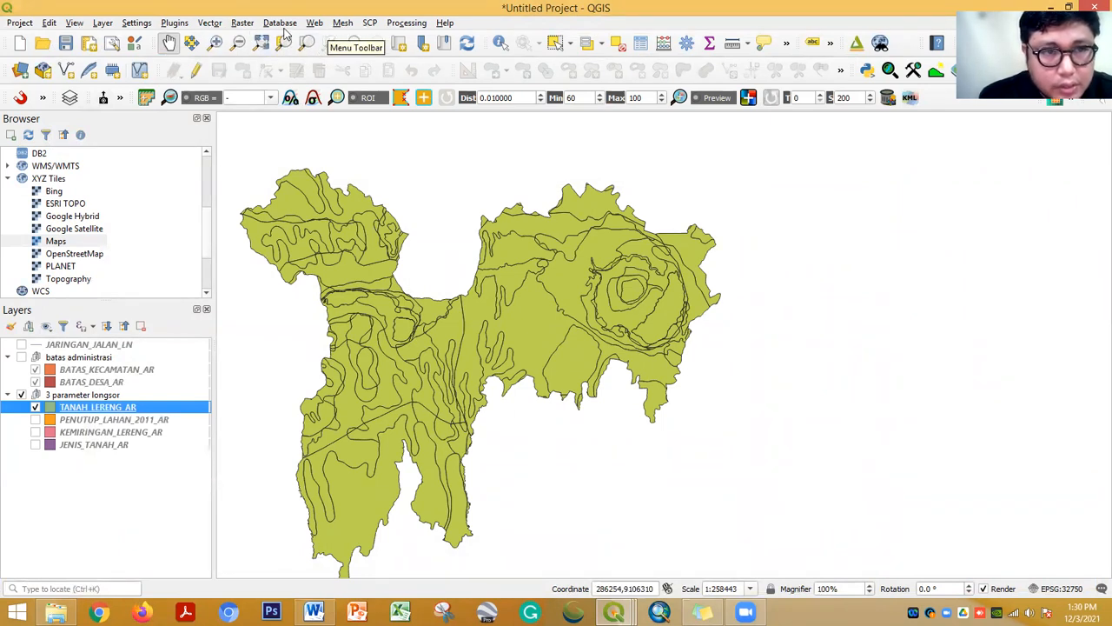
Start another Intersection with TANAH_LERENG_AR as the input layer and PENUTUP_LAHAN_2011_AR as the overlay layer
click(215, 26)
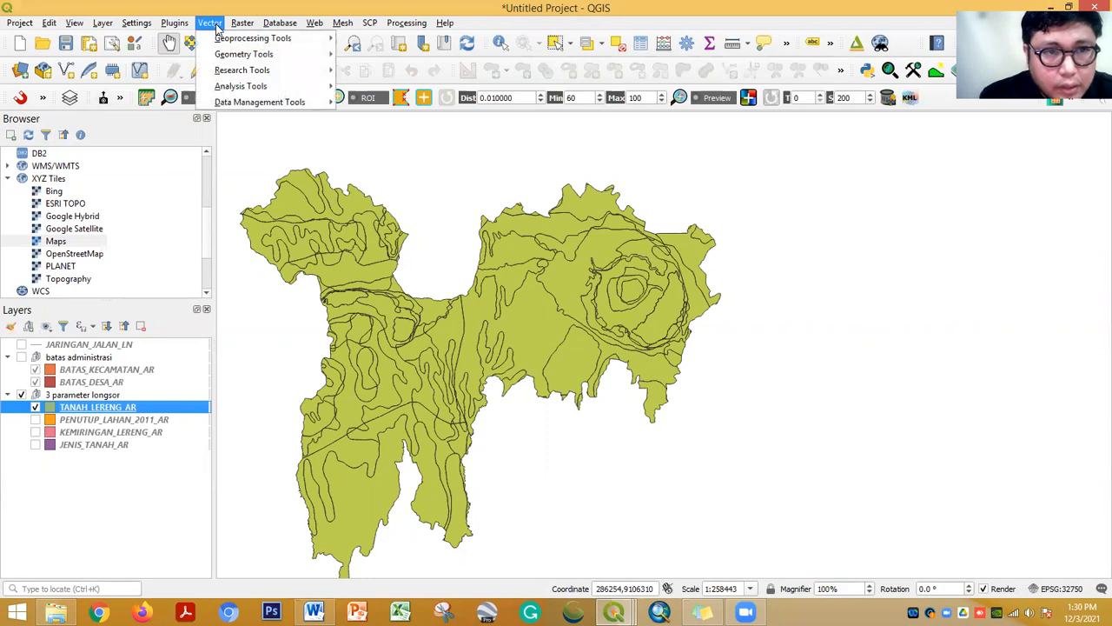
mouse_move(252, 38)
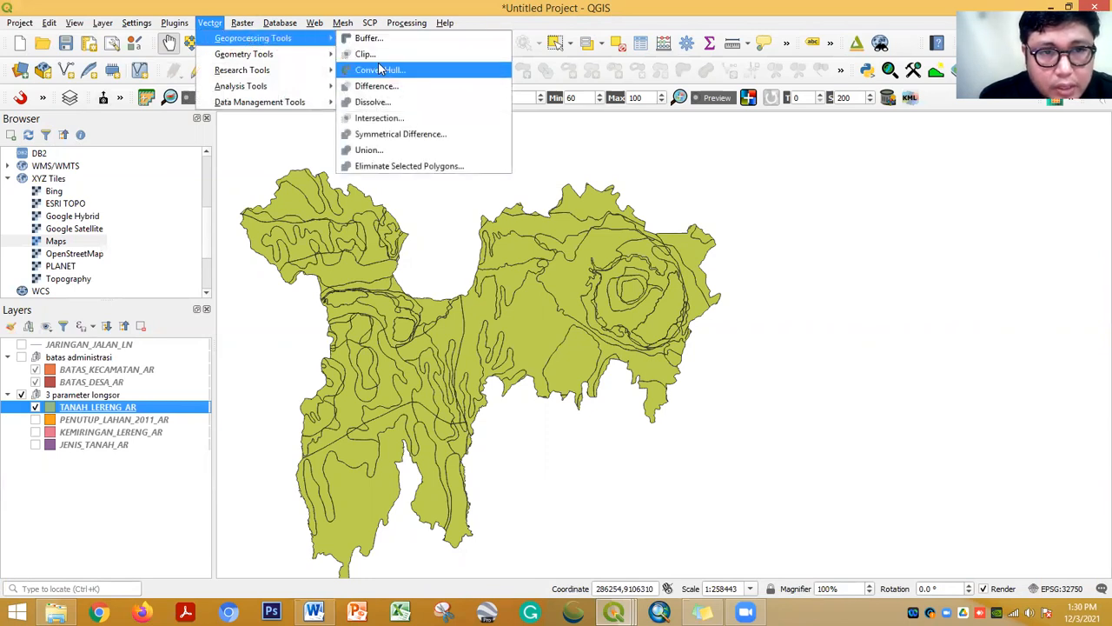
click(375, 116)
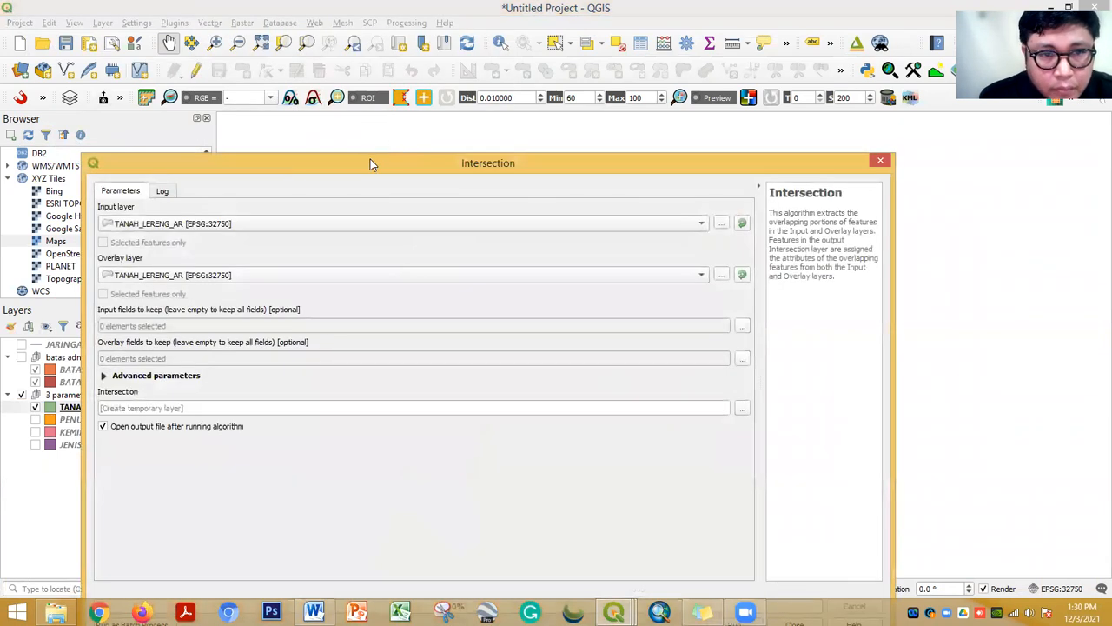
drag(372, 165, 558, 148)
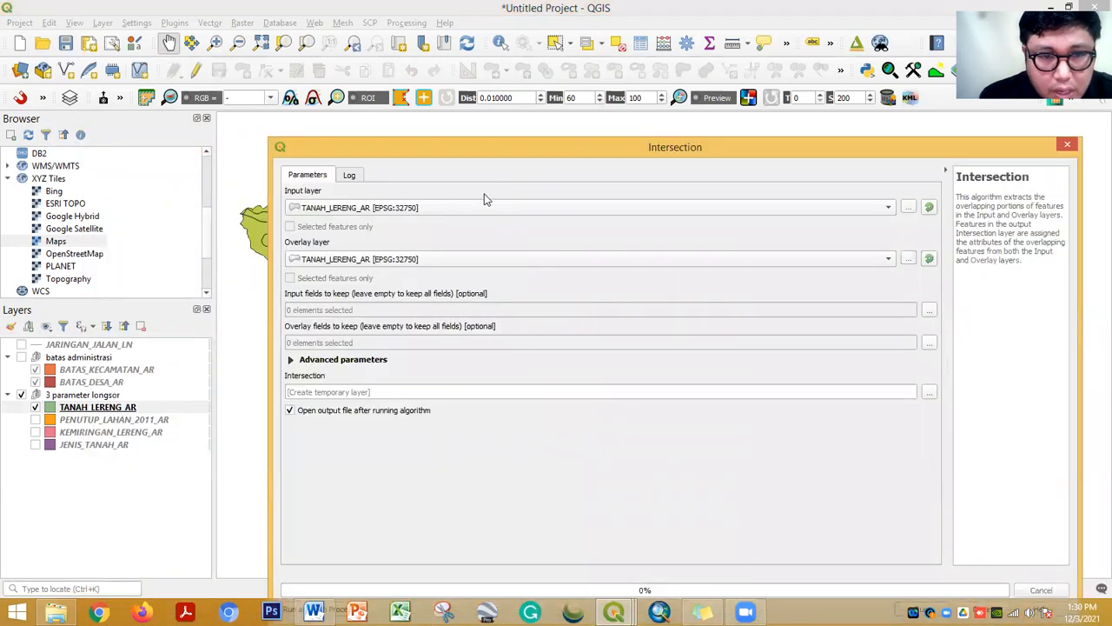
click(846, 211)
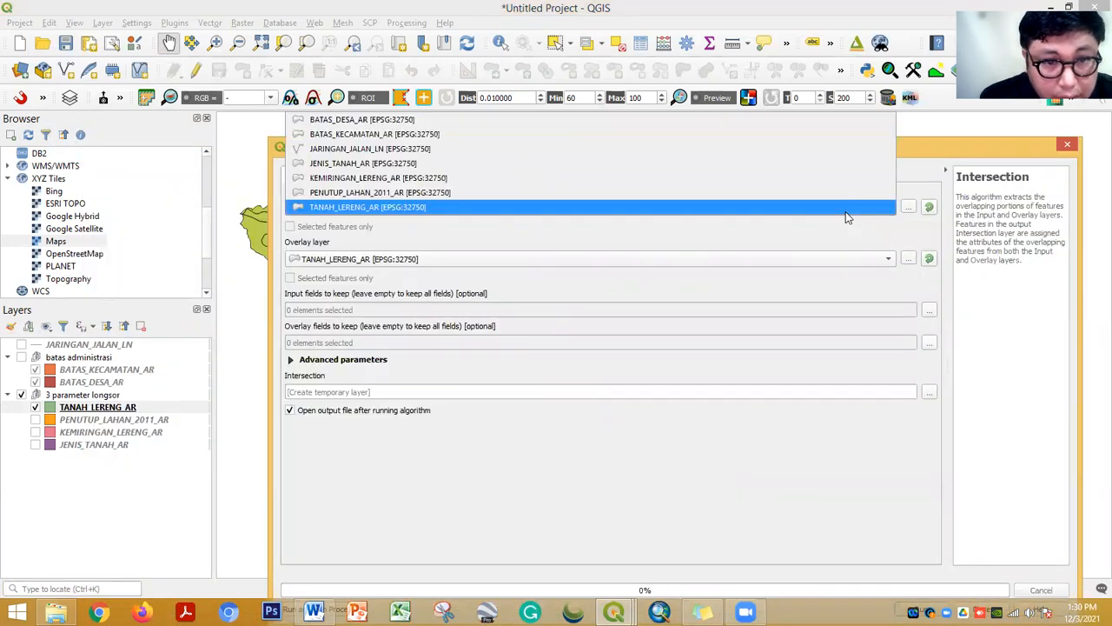
click(639, 258)
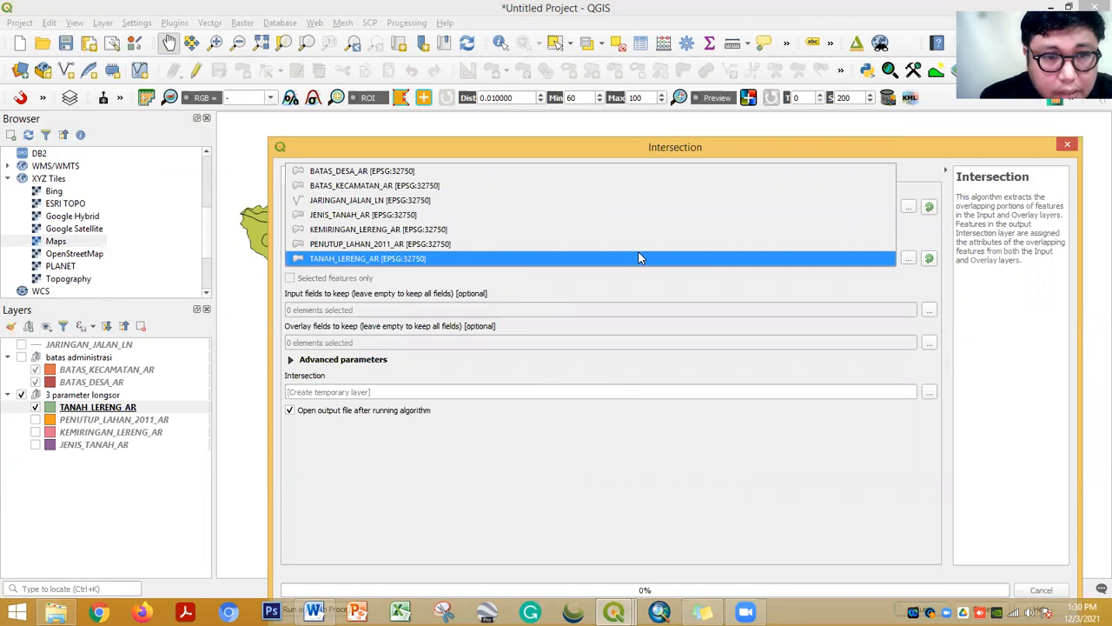
click(640, 245)
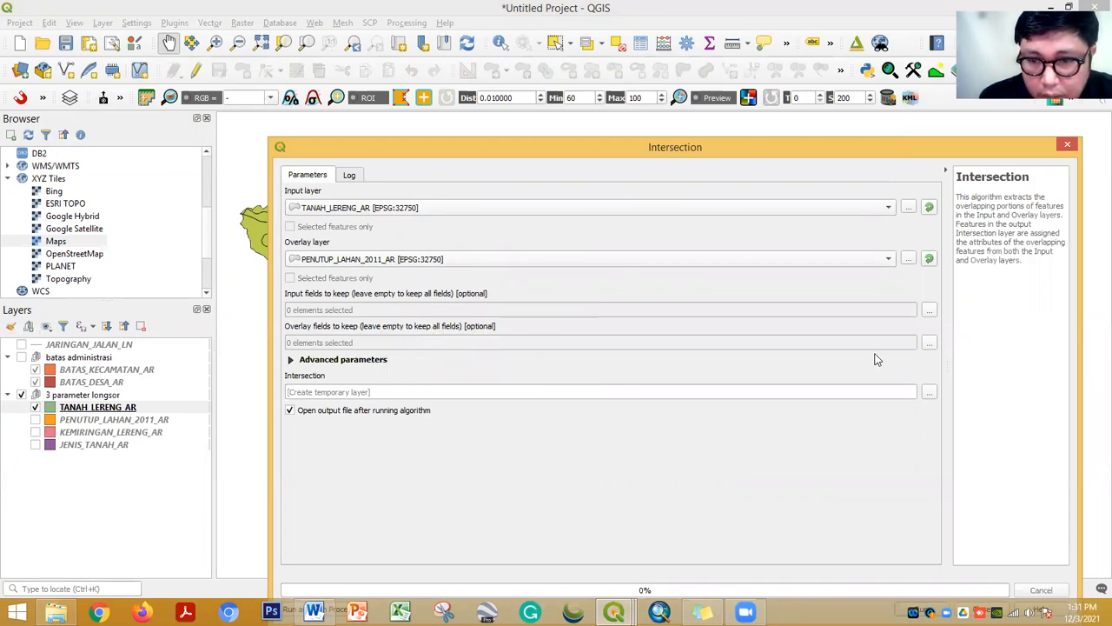
Save the intersection output as TAN_LER_PL_AR in the HASIL ANALISIS LONSGOR folder and run the tool
click(929, 392)
click(949, 417)
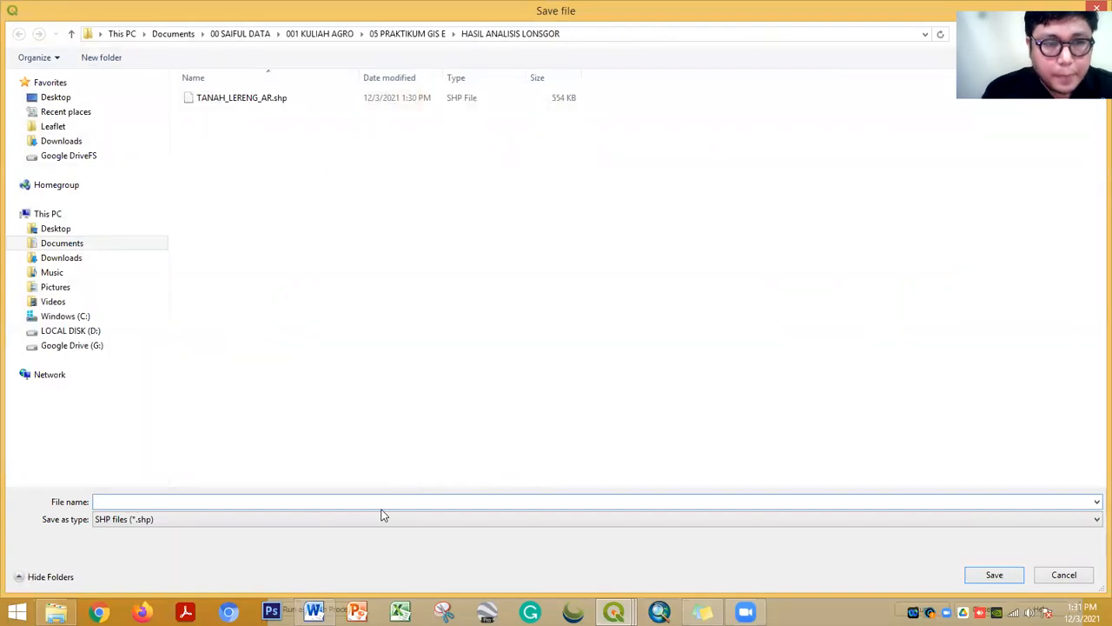
text(TA)
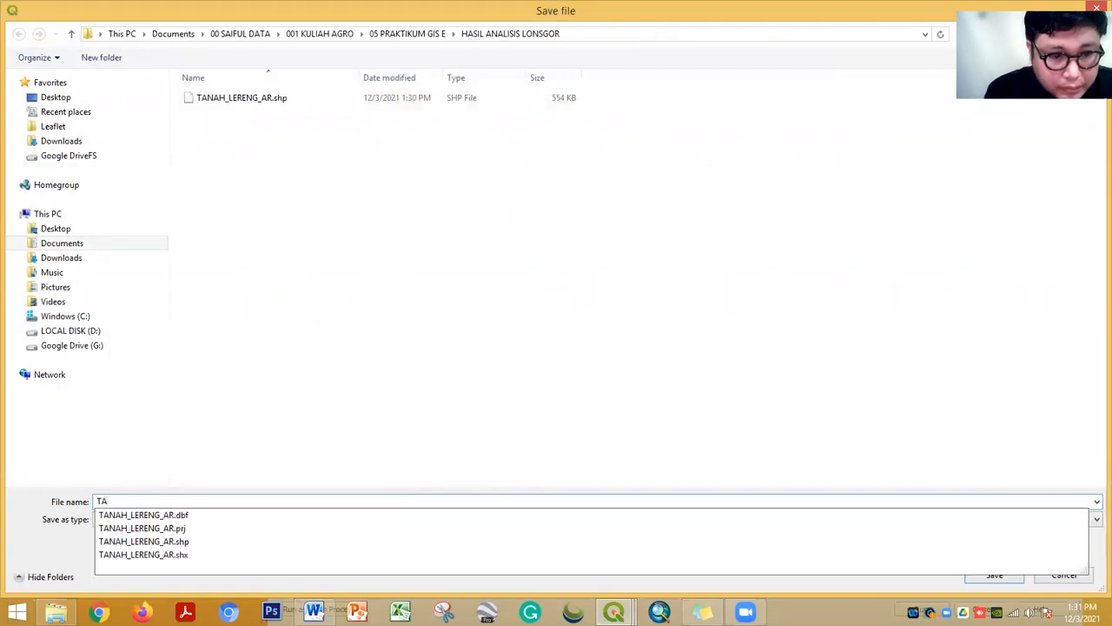
text(N_LER)
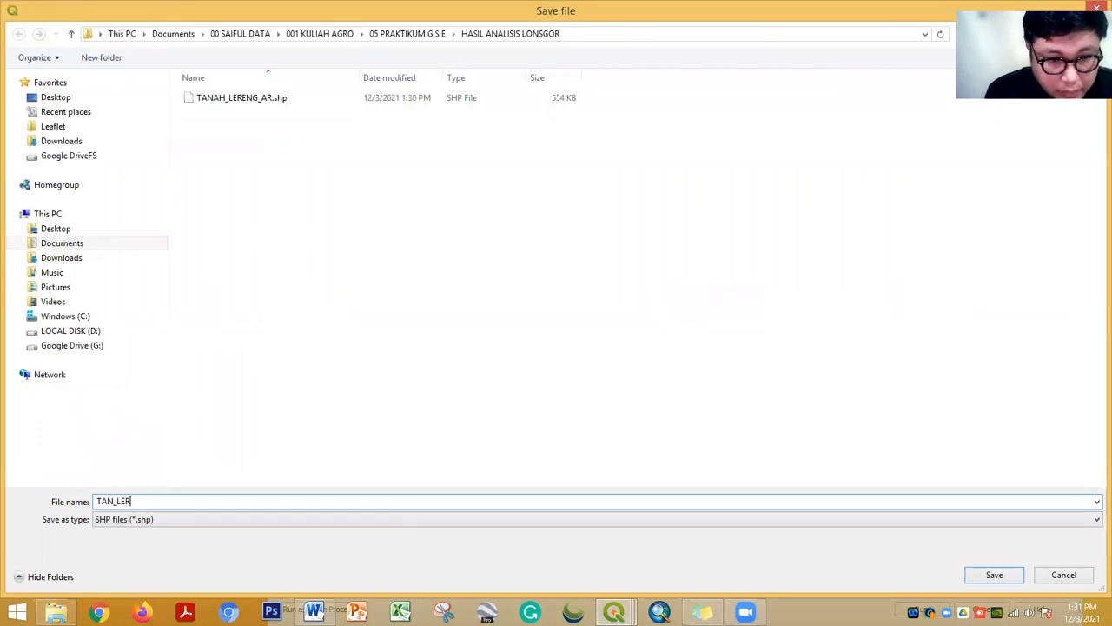
text(_PL_AR)
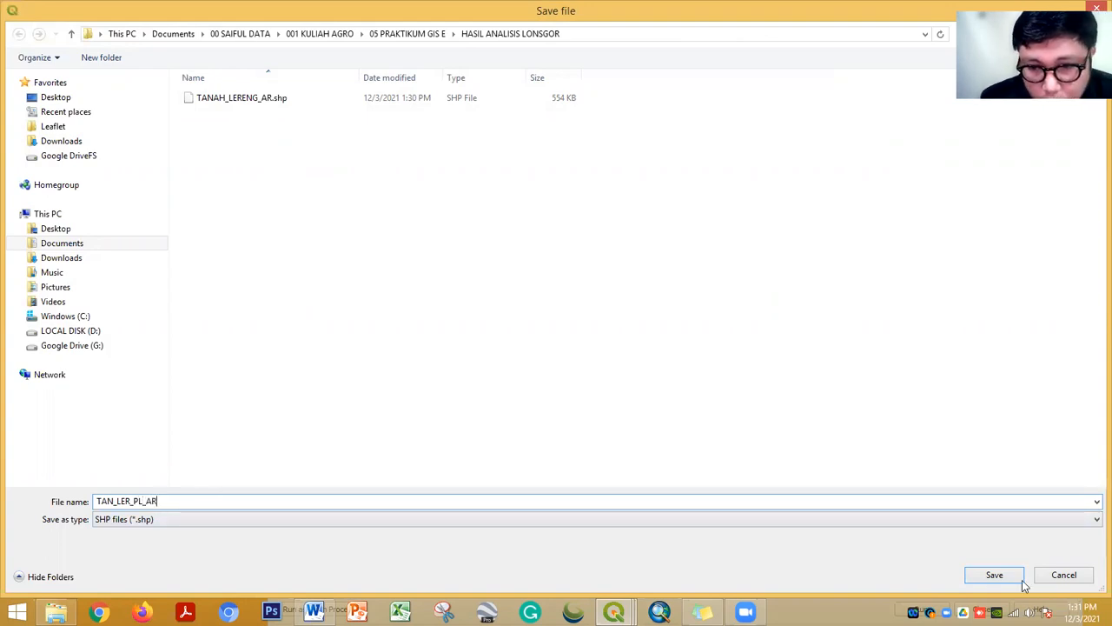
click(992, 575)
drag(721, 143, 693, 40)
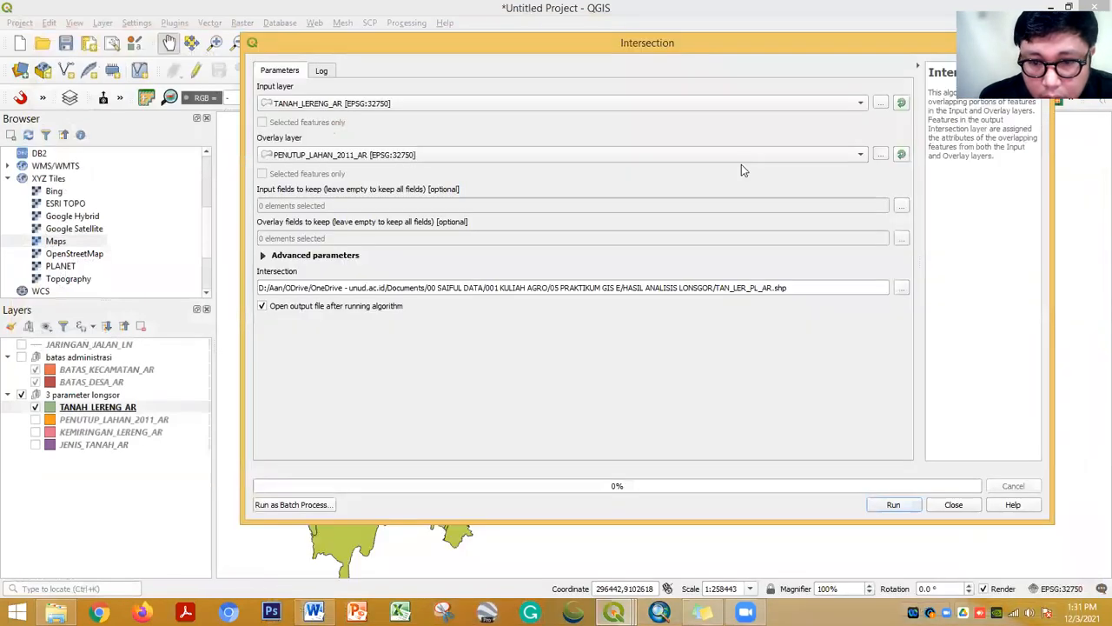
click(895, 504)
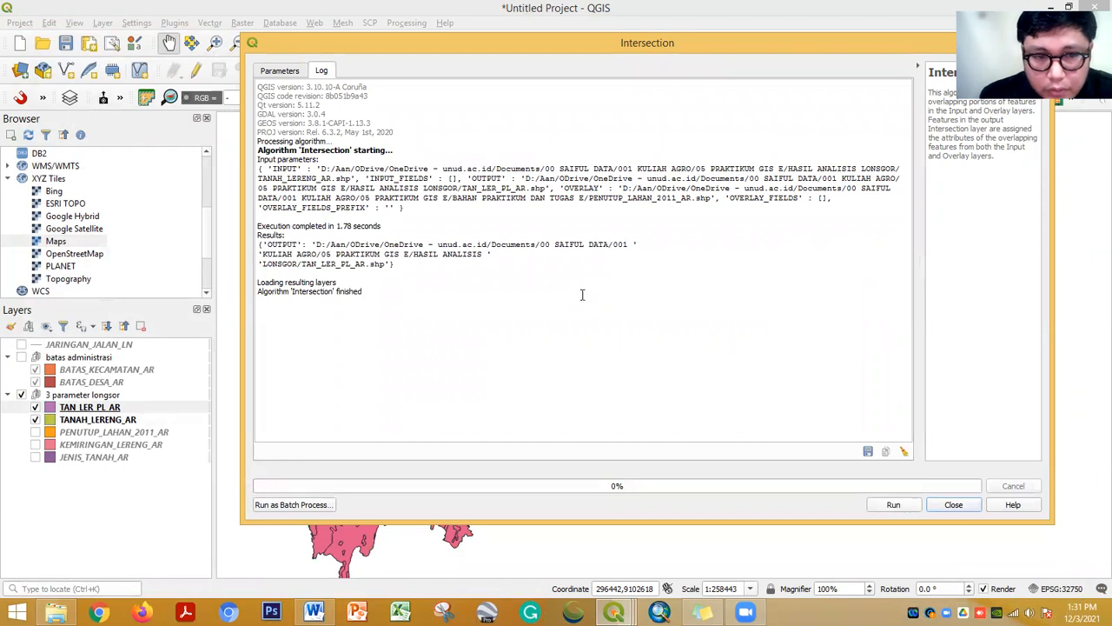
Close the Intersection dialog and hide the TANAH_LERENG_AR layer so only TAN_LER_PL_AR is drawn
drag(667, 44, 486, 208)
click(860, 205)
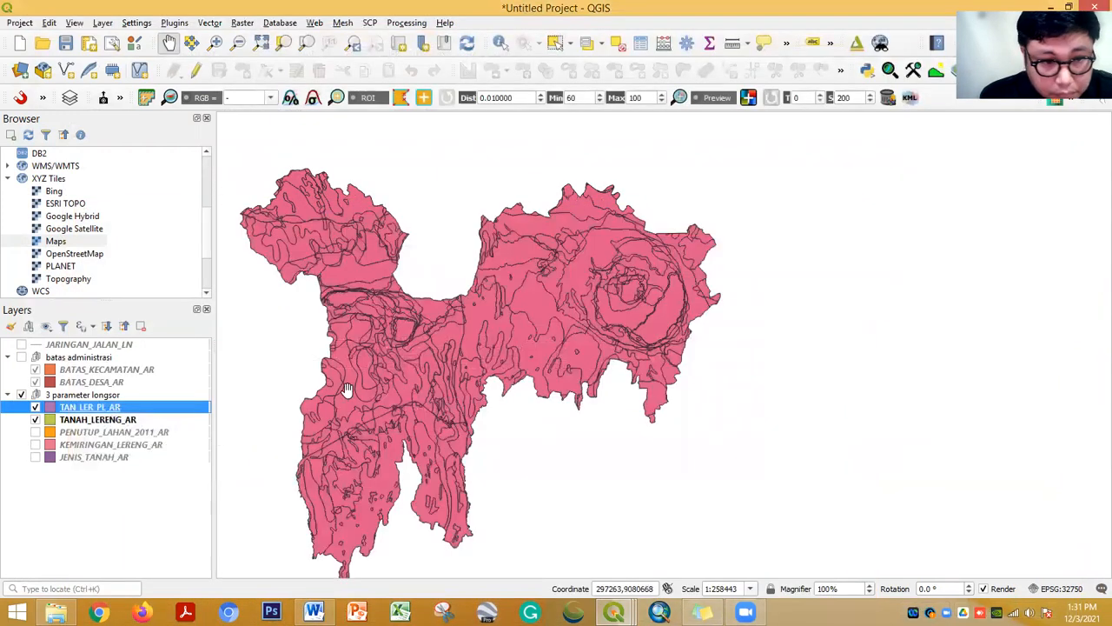
click(35, 419)
Open the attribute table of TAN_LER_PL_AR and examine its combined slope, soil and land-cover score fields
right_click(68, 405)
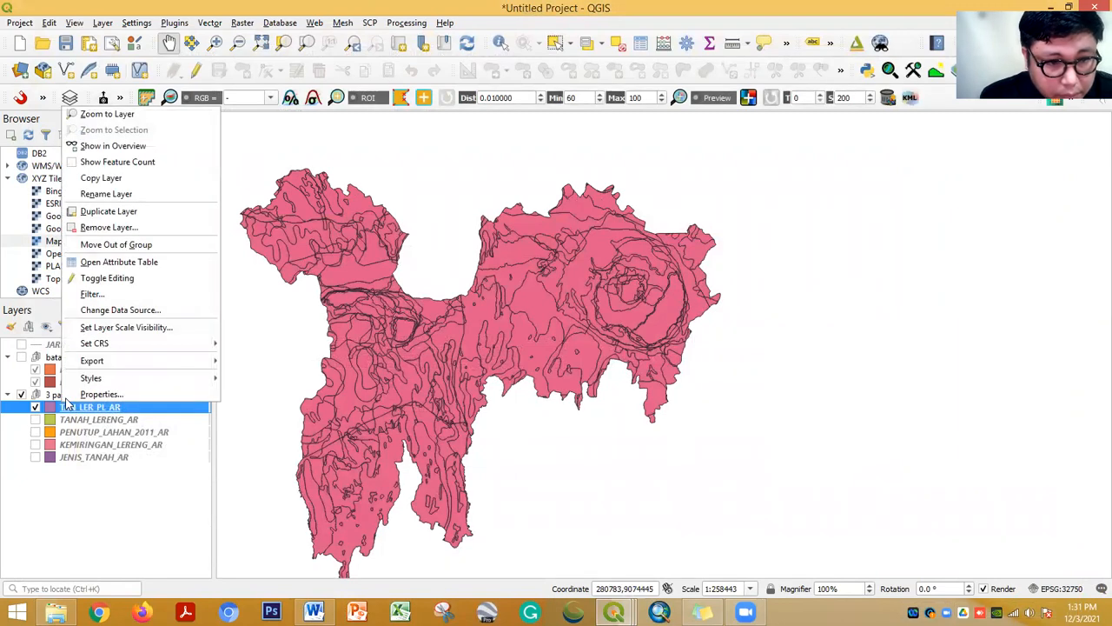
click(105, 262)
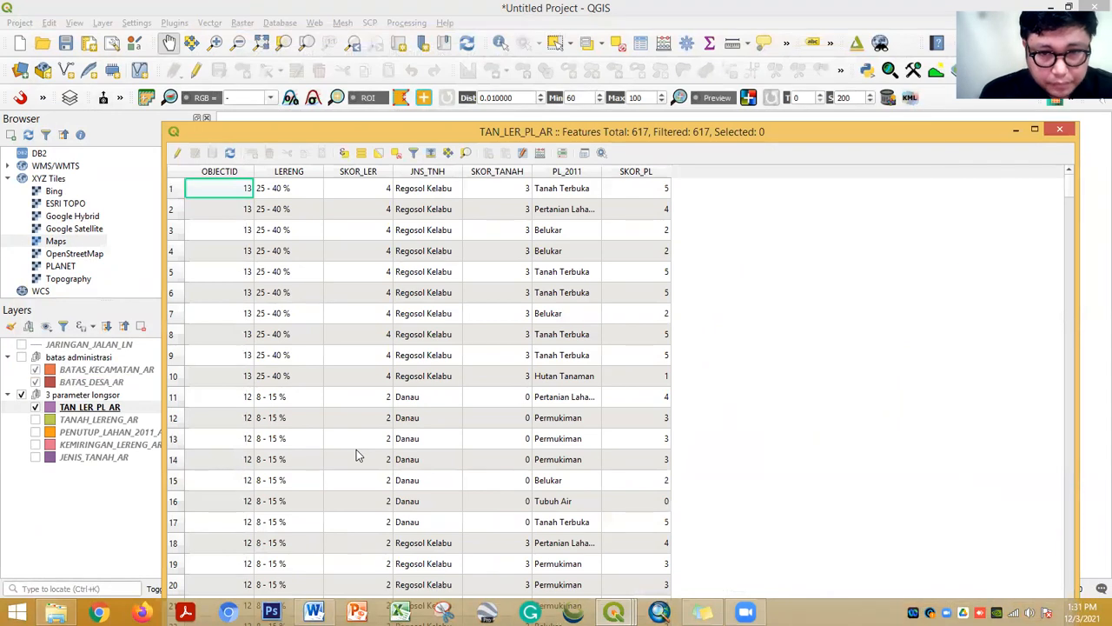
scroll(621, 391, down, 20)
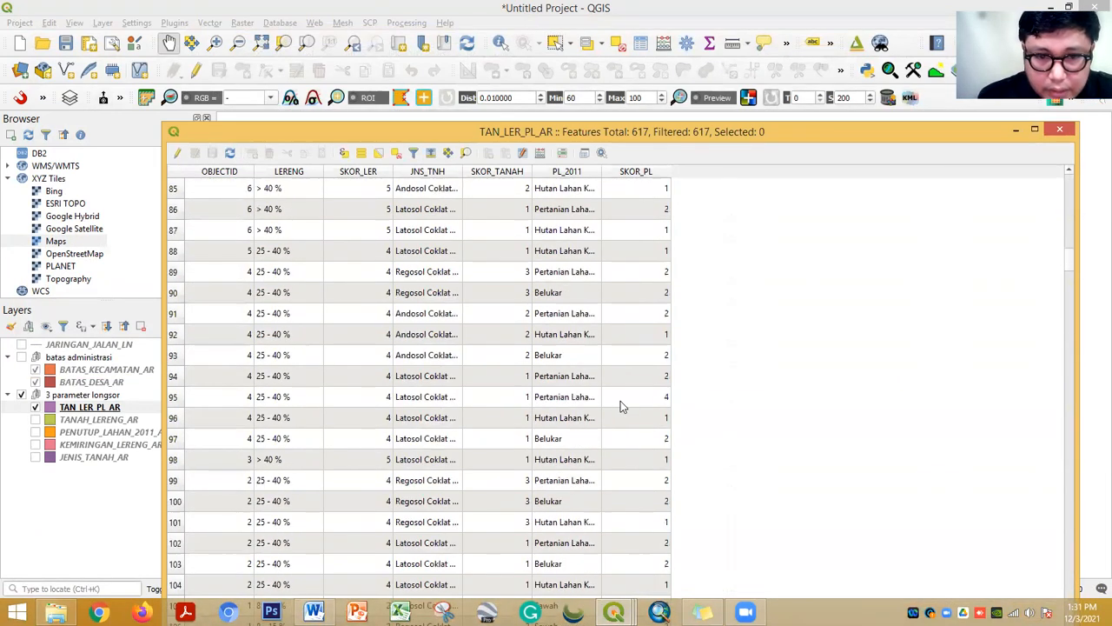
scroll(621, 400, up, 20)
scroll(621, 401, up, 3)
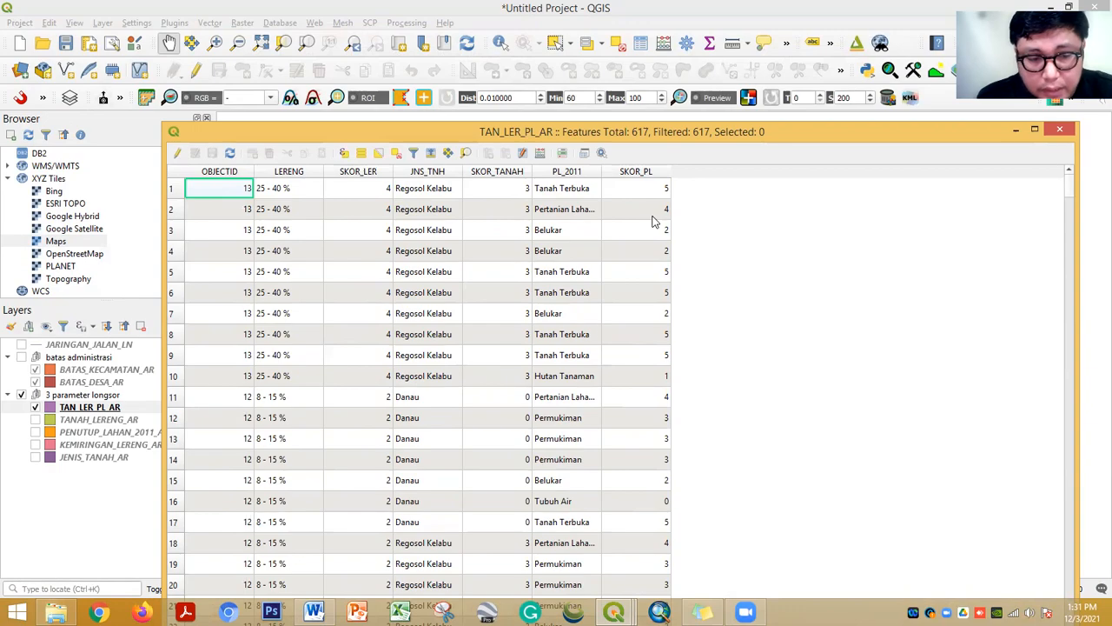
Switch to the Word document, find the landslide potential score formula, and return to the attribute table in QGIS
click(313, 612)
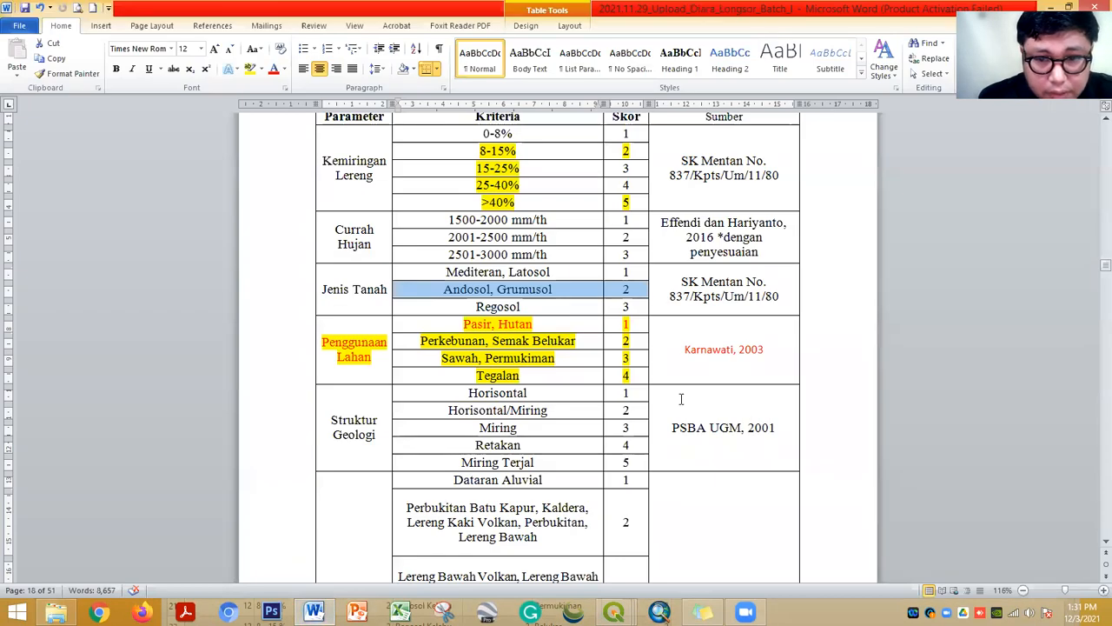
scroll(686, 393, down, 5)
scroll(708, 397, down, 8)
scroll(711, 394, down, 18)
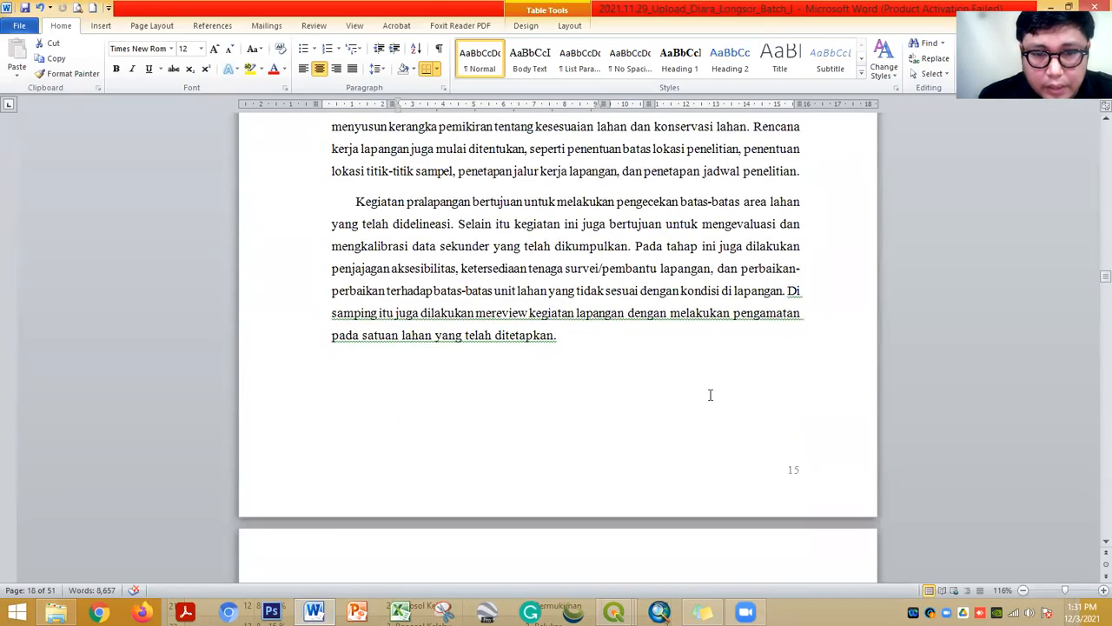
scroll(714, 393, up, 20)
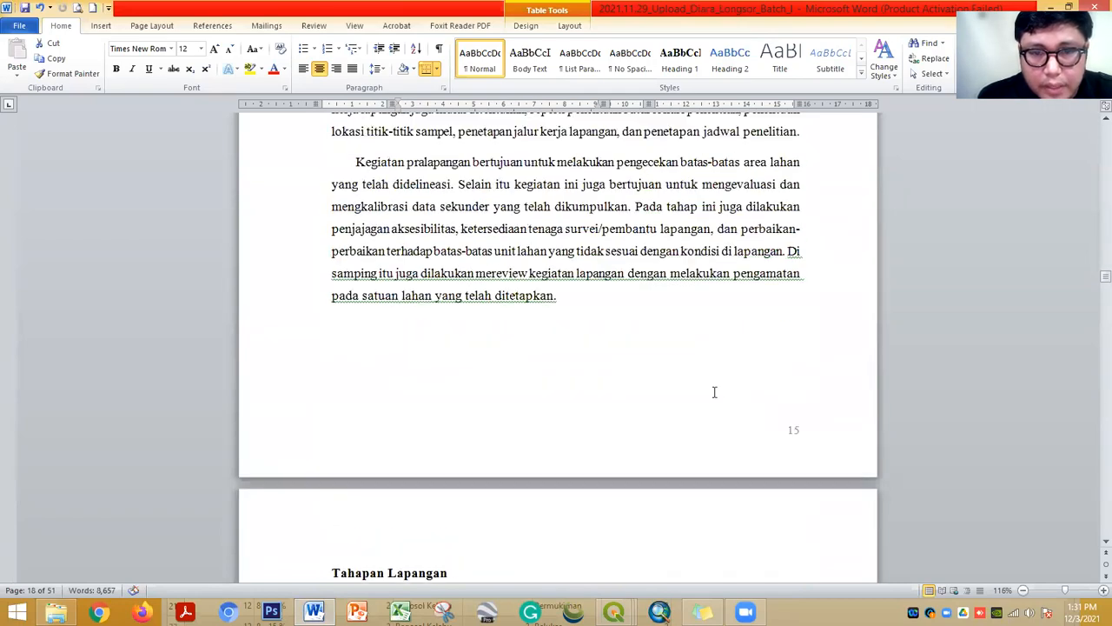
scroll(714, 393, up, 15)
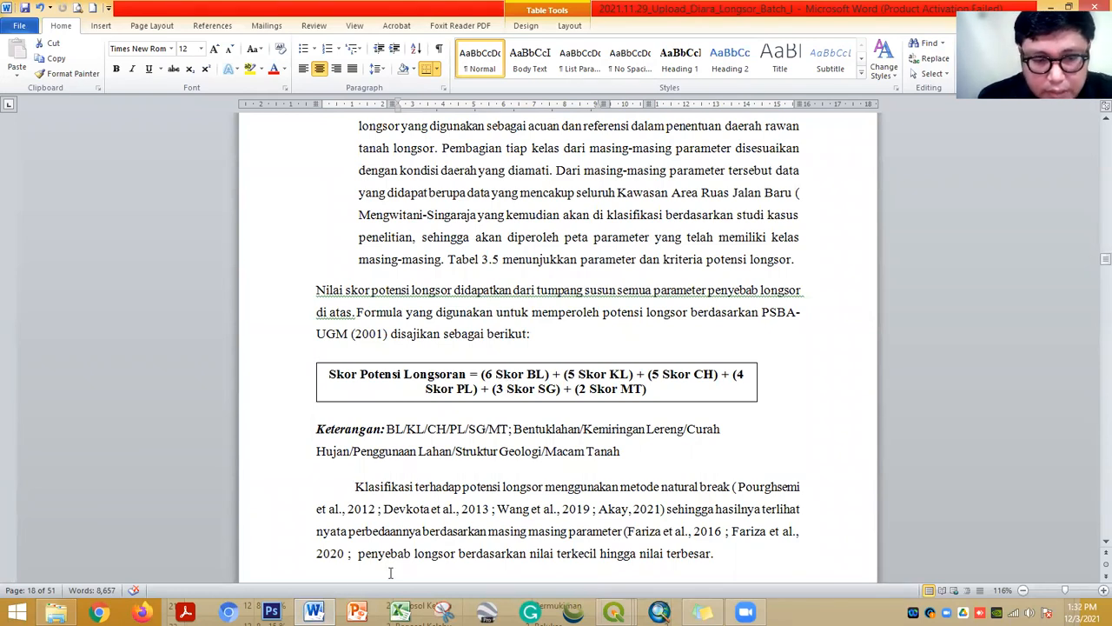
key(alt+Tab)
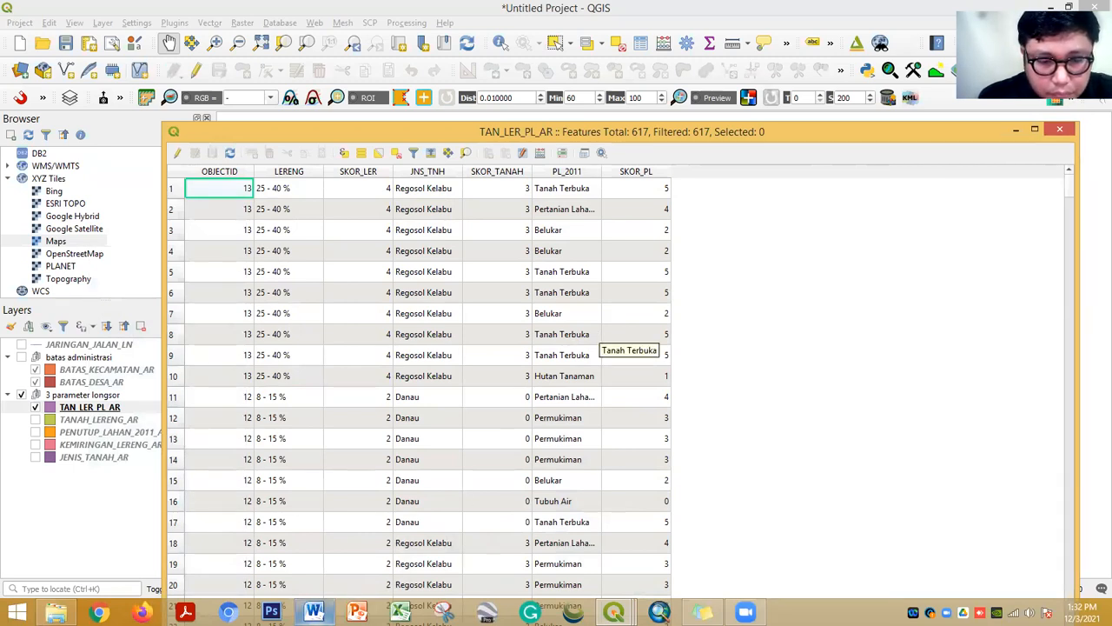
Switch back to Word and examine the soil, land-use and slope weights in the Skor Potensi Longsoran formula
click(313, 612)
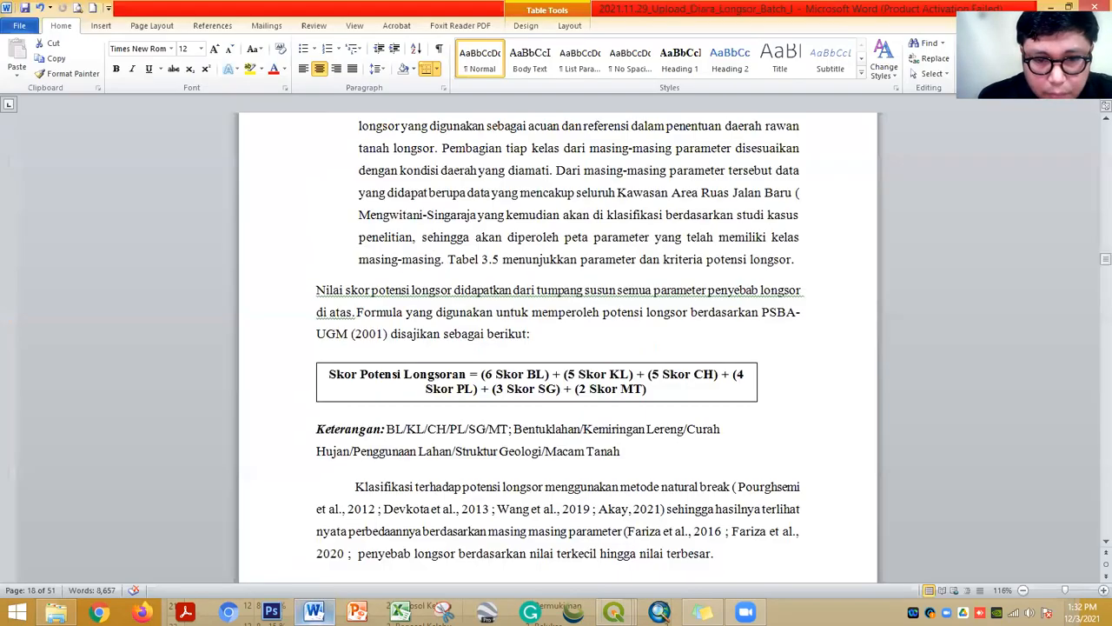
click(577, 430)
drag(647, 388, 584, 387)
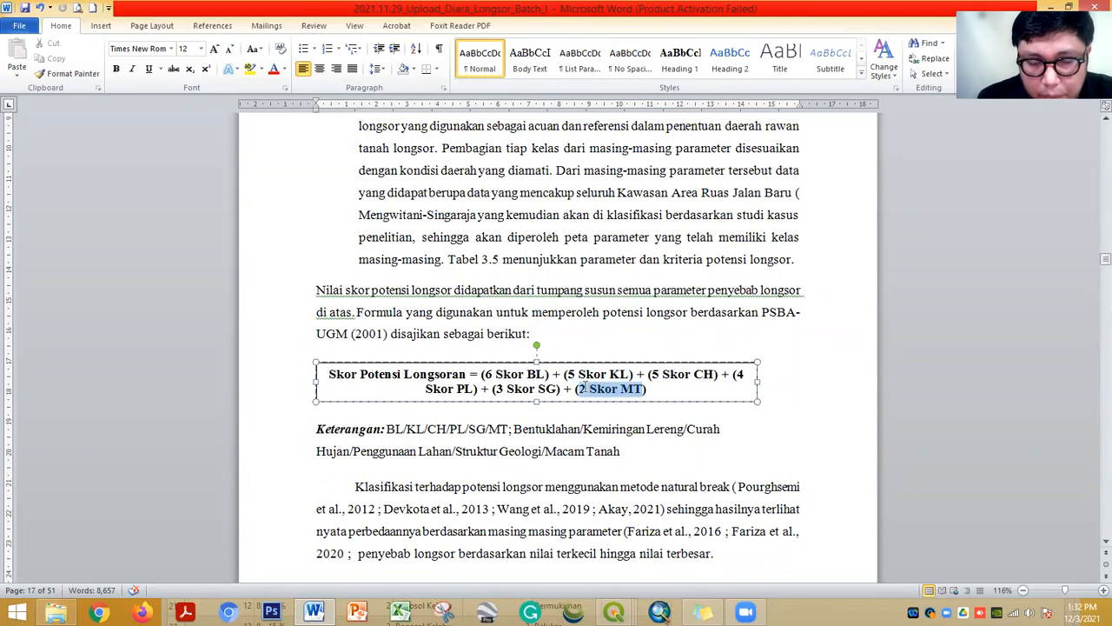
drag(585, 386, 577, 388)
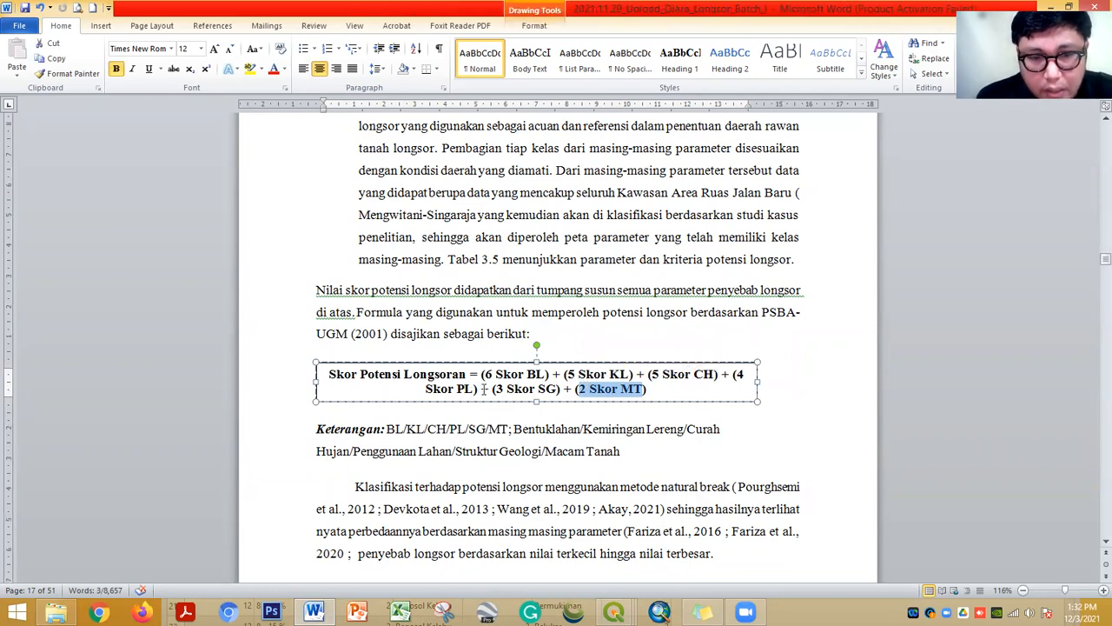
click(623, 374)
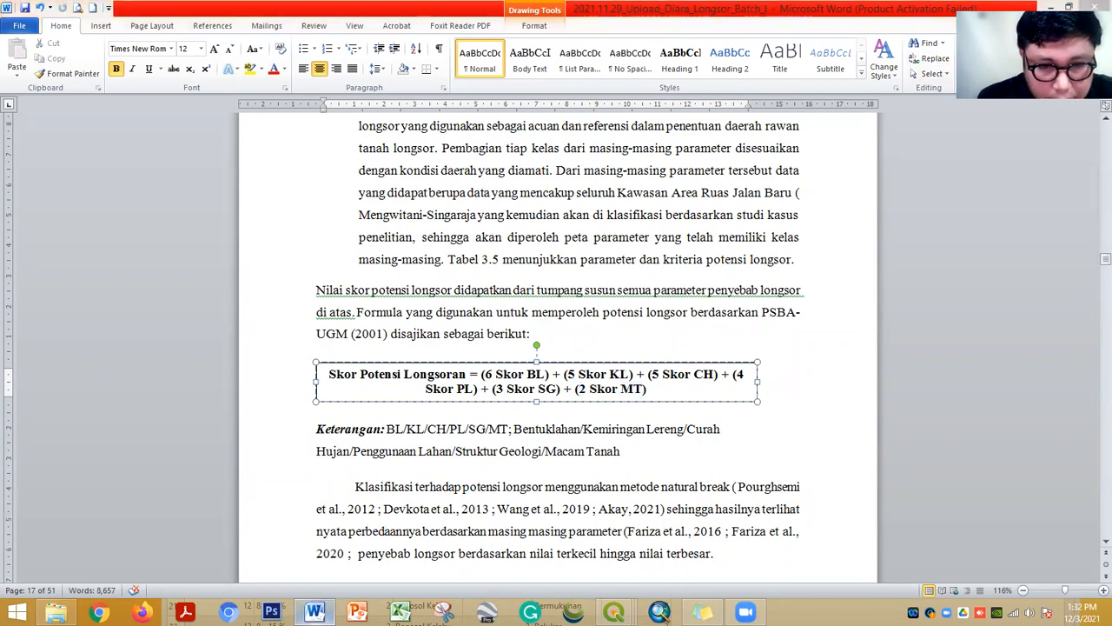
Return to the TAN_LER_PL_AR attribute table in QGIS and turn on editing for the layer
key(alt+Tab)
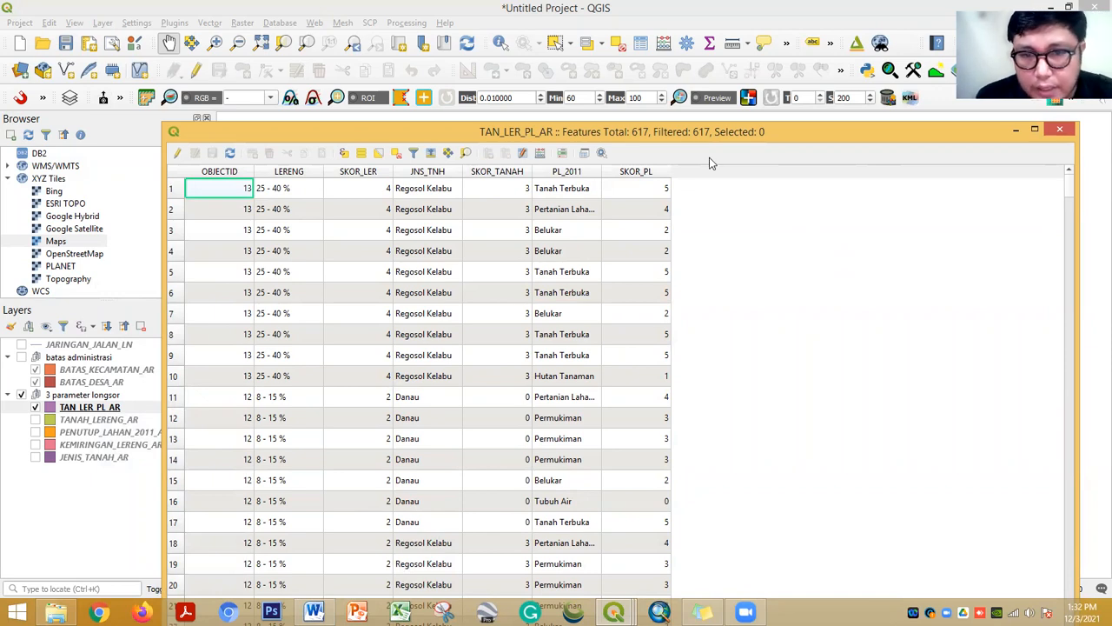
drag(690, 137, 619, 114)
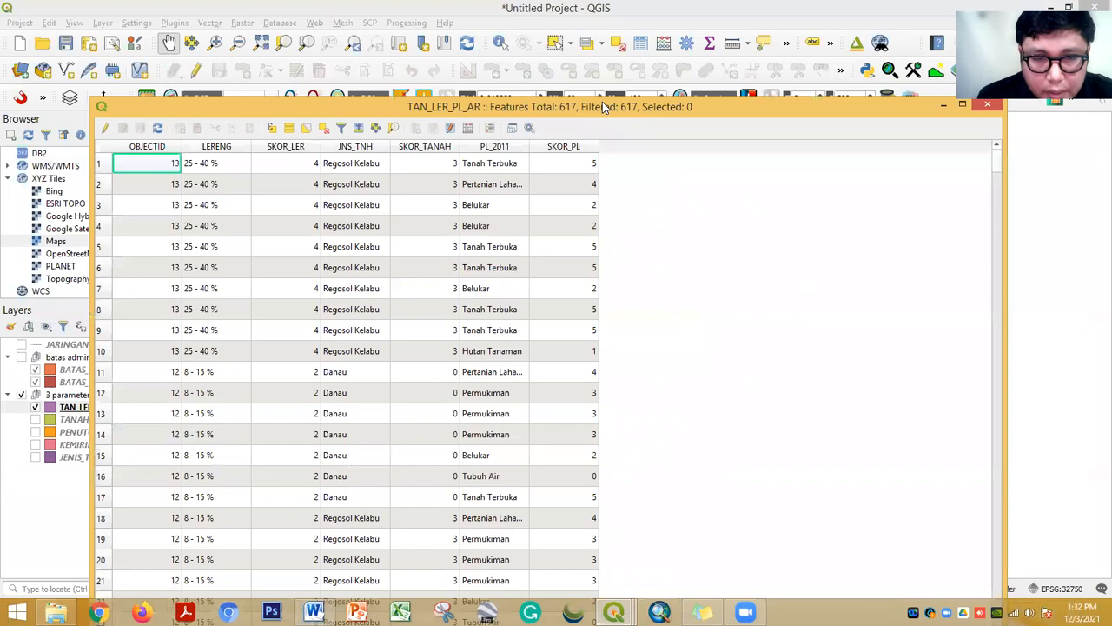
click(105, 127)
Add a whole number (integer) field named TOTAL SKOR with length 10 to TAN_LER_PL_AR
click(418, 129)
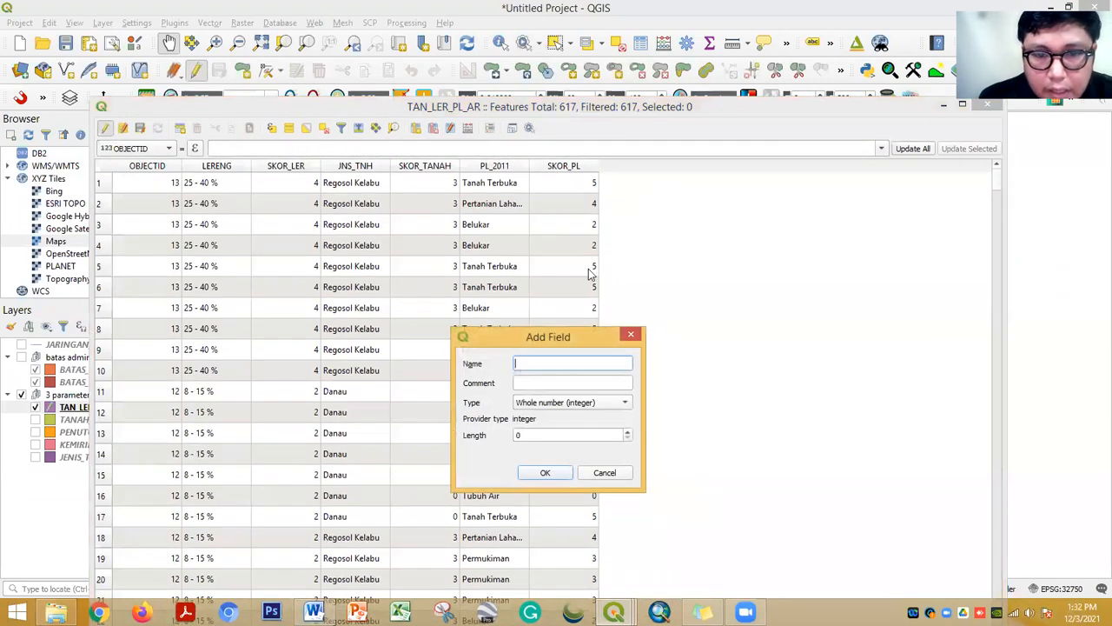
text(TOTAL SKOR)
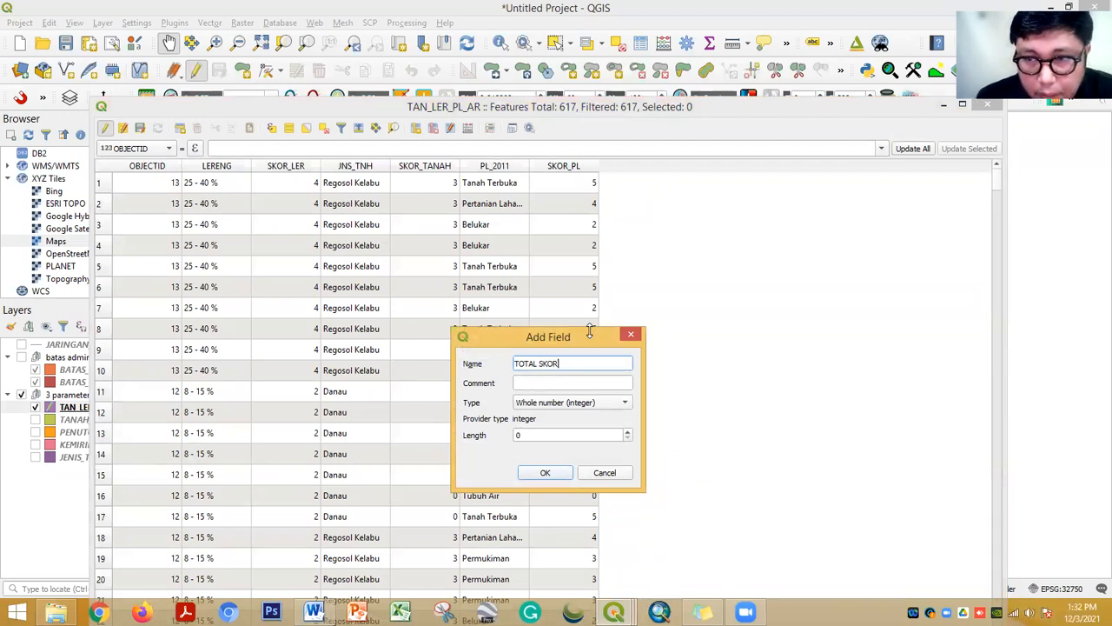
click(571, 407)
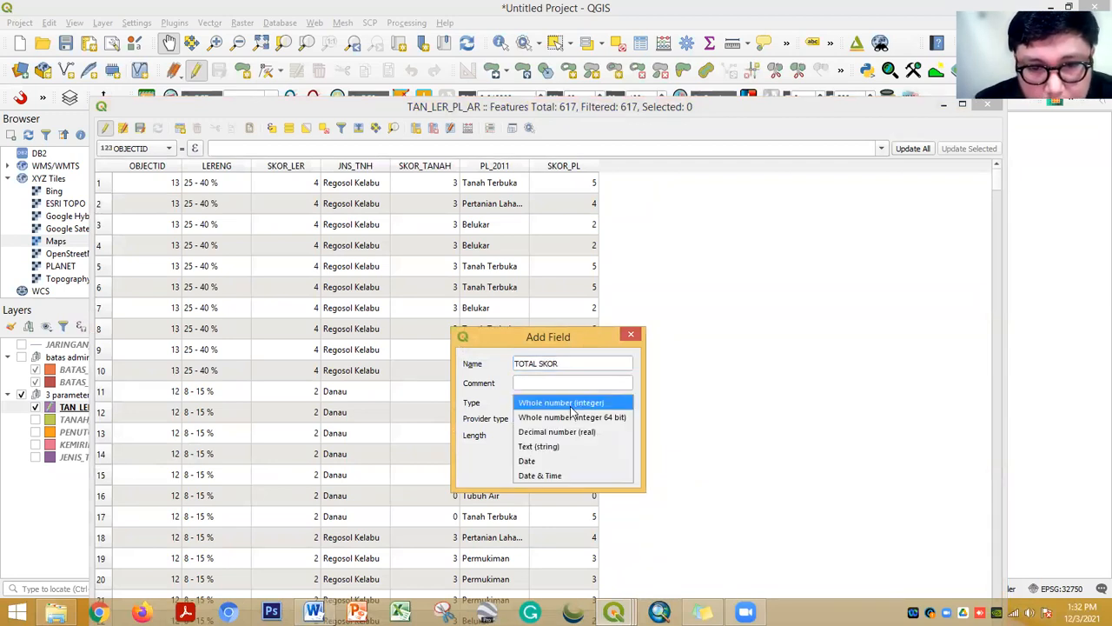
click(556, 431)
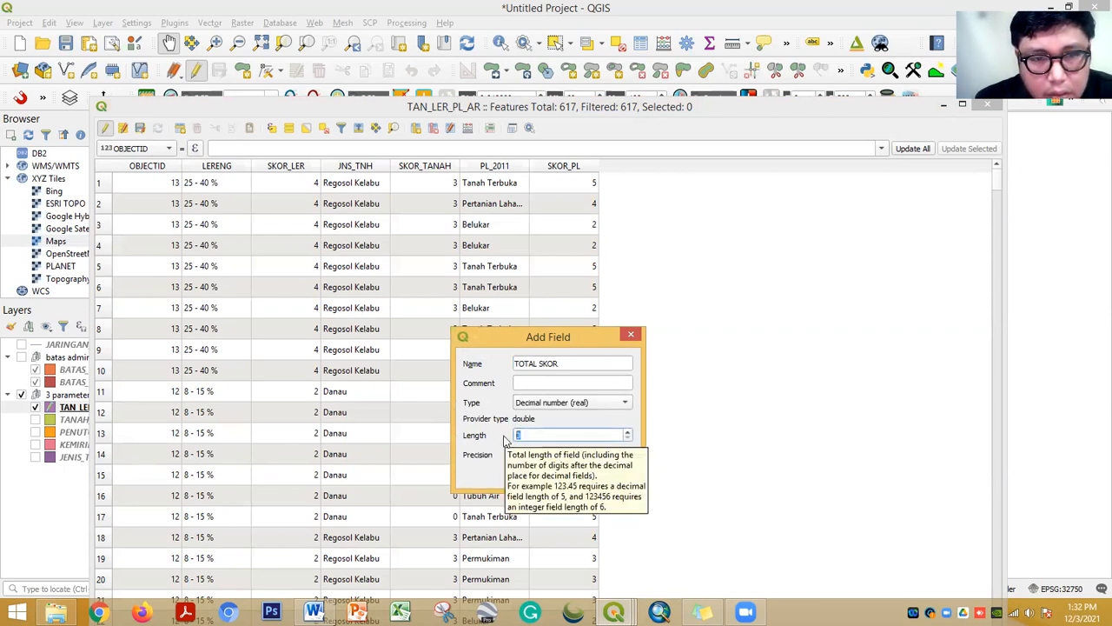
click(584, 401)
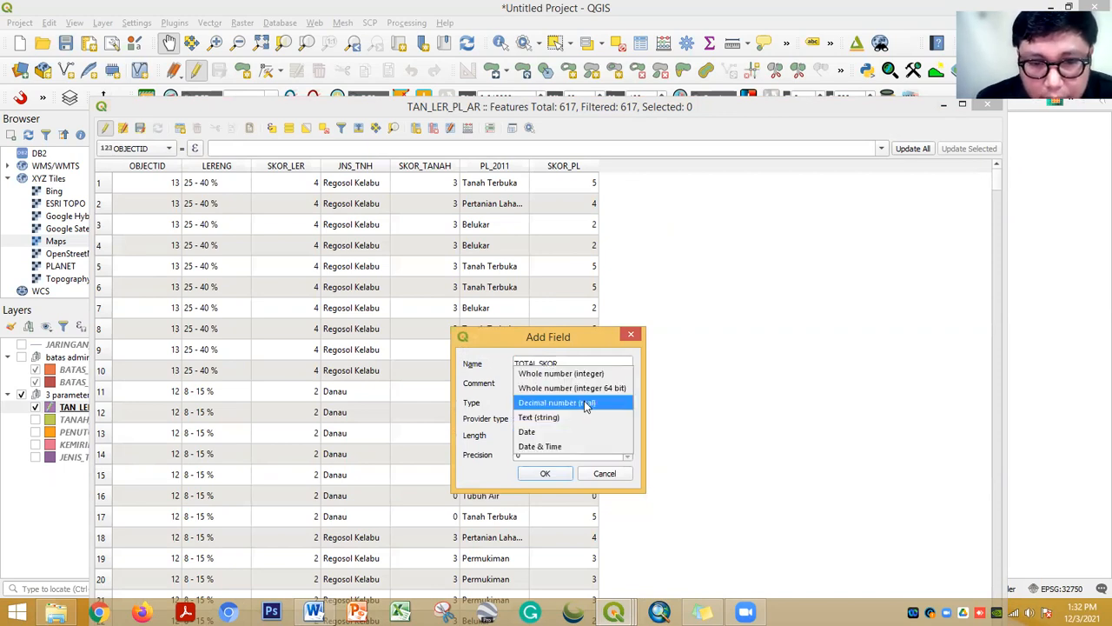
click(561, 373)
click(534, 435)
drag(534, 435, 502, 438)
text(10)
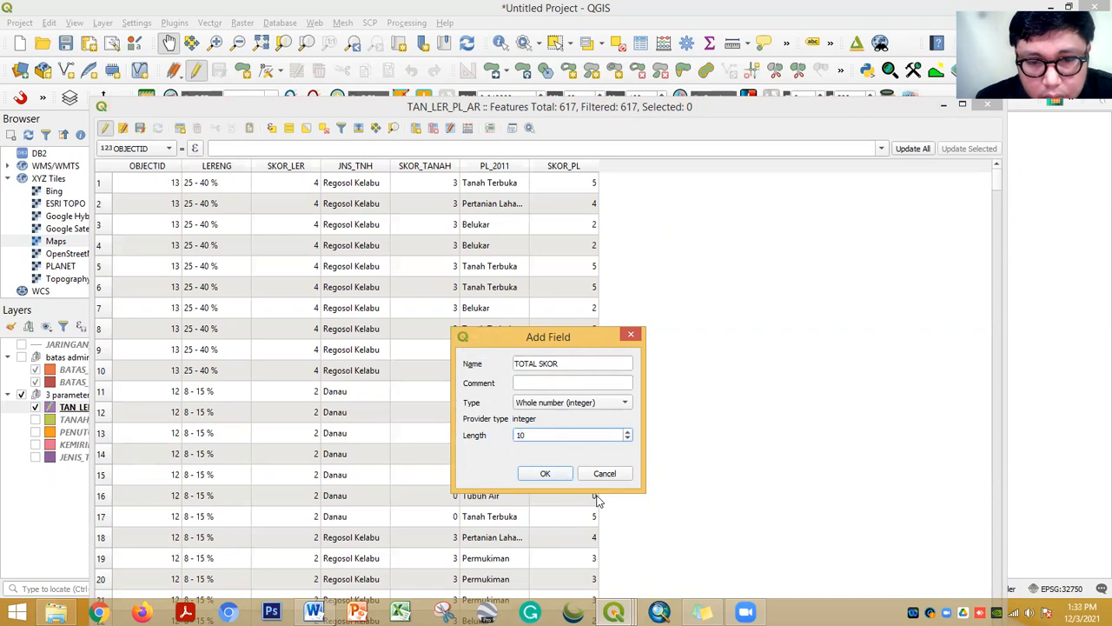
click(547, 474)
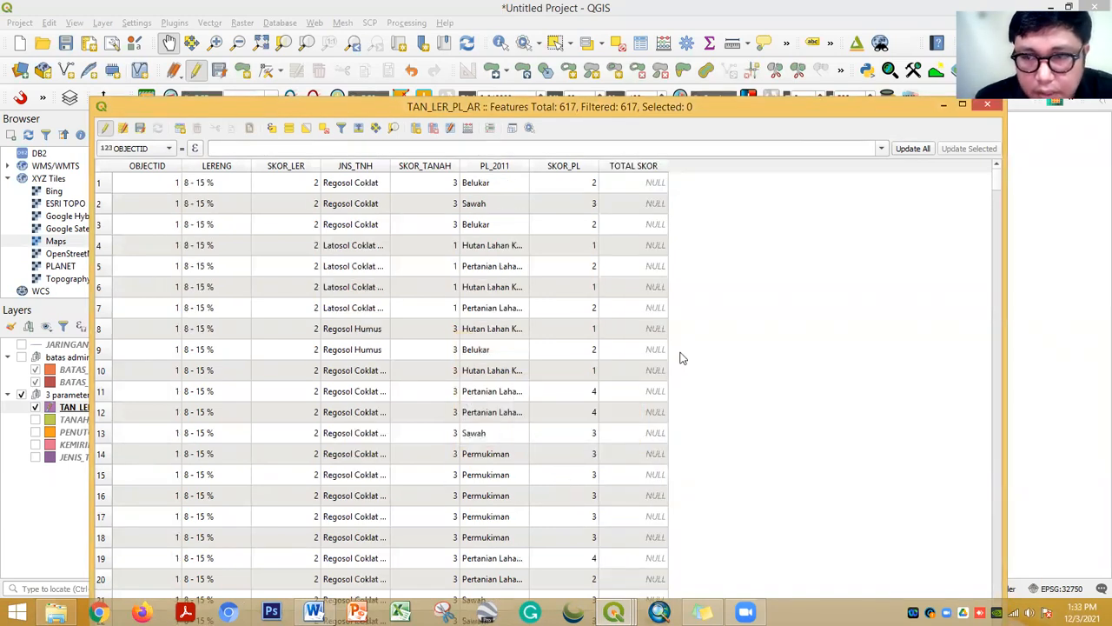
click(627, 169)
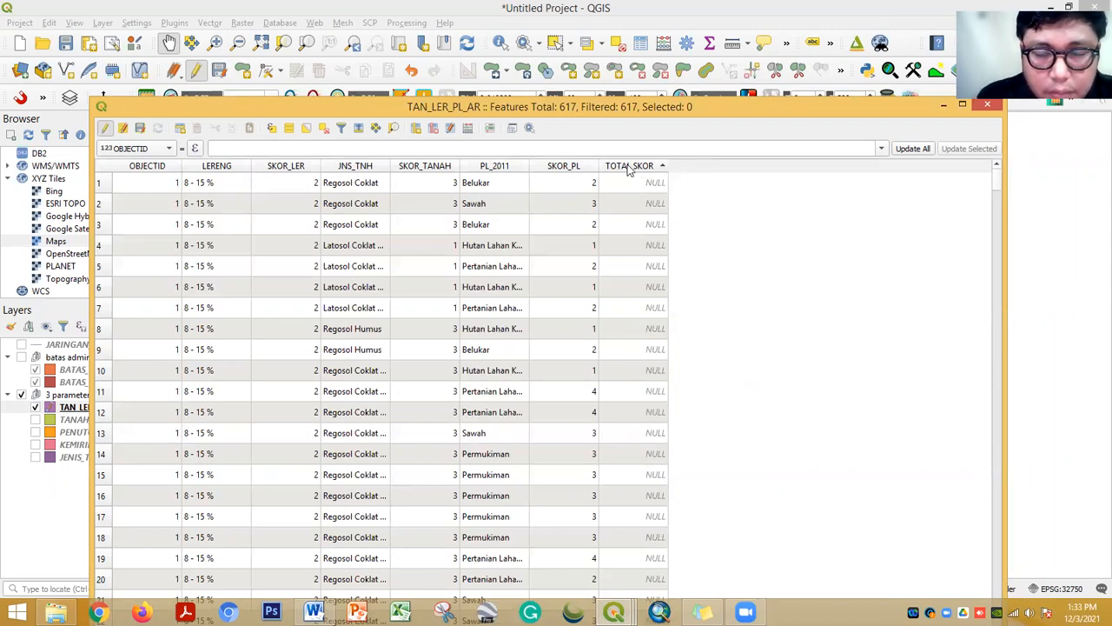
right_click(628, 167)
click(742, 294)
click(633, 167)
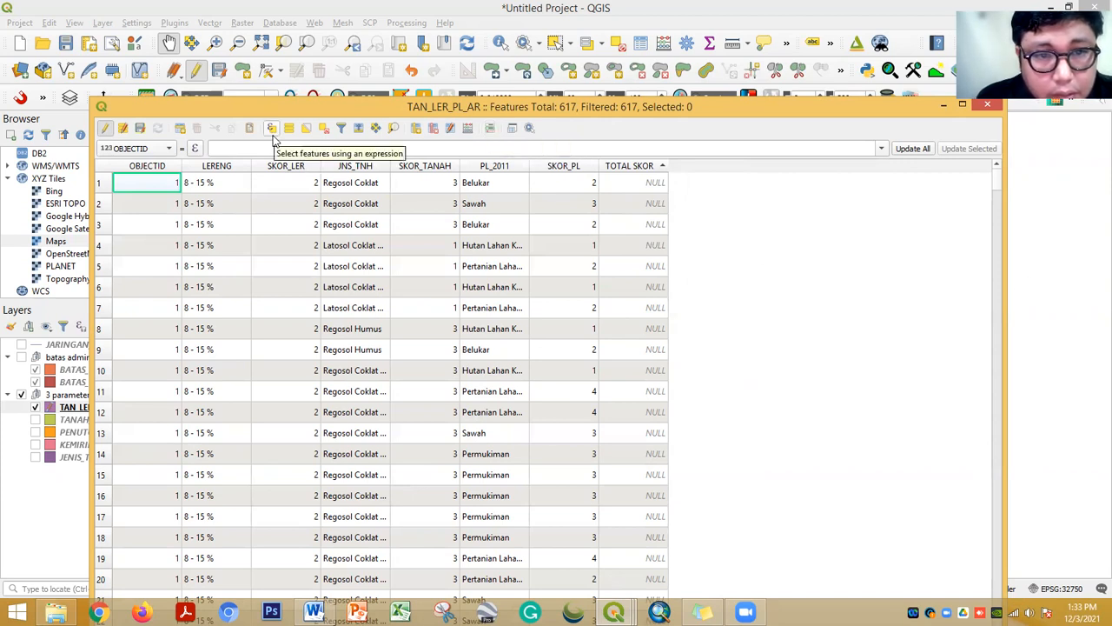
Open the Field Calculator, set it to update the existing TOTAL SKOR field, and list the layer's available fields
click(466, 128)
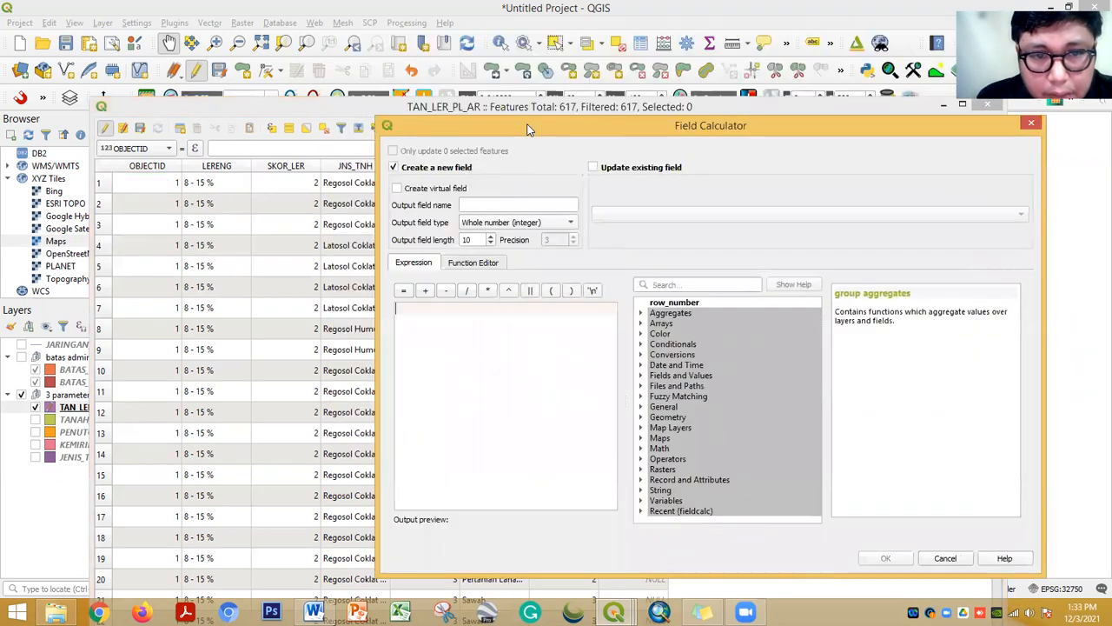
click(593, 167)
click(637, 217)
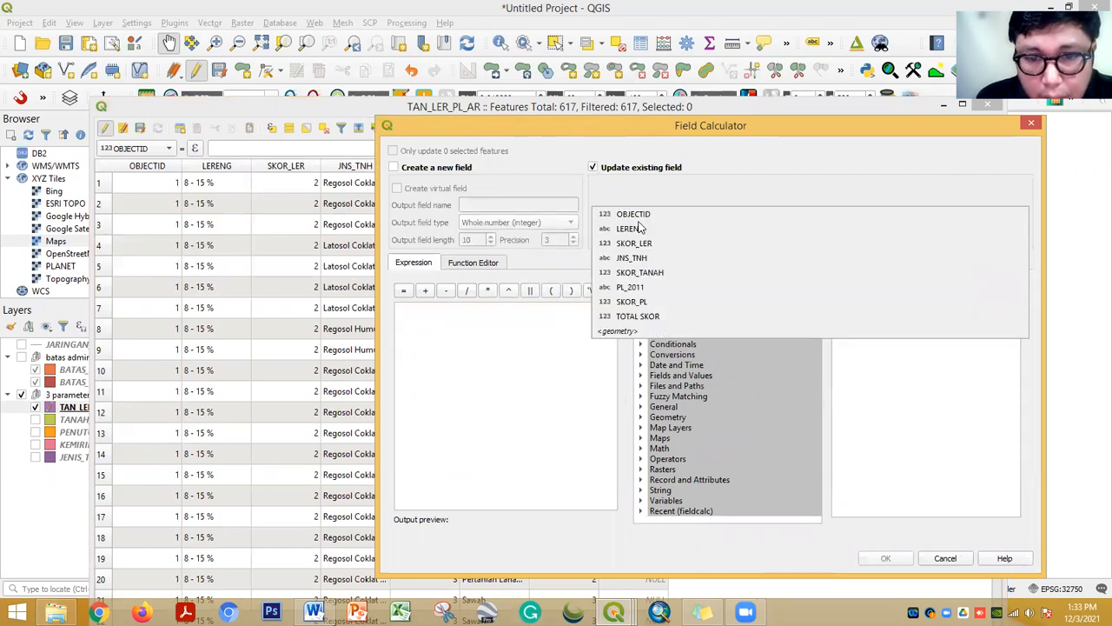
click(656, 317)
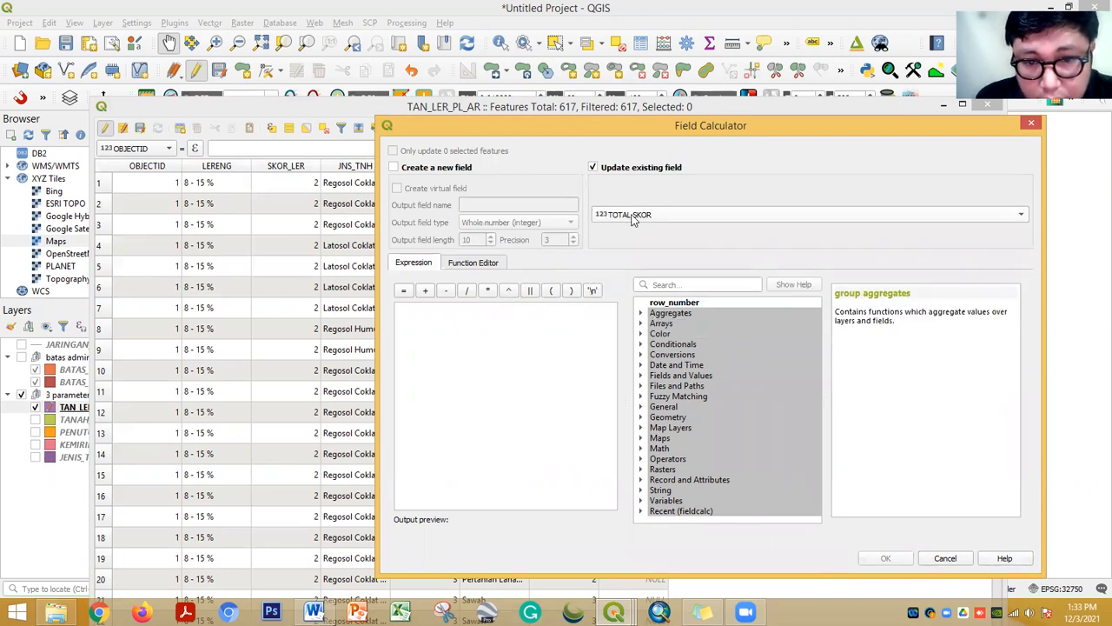
click(641, 376)
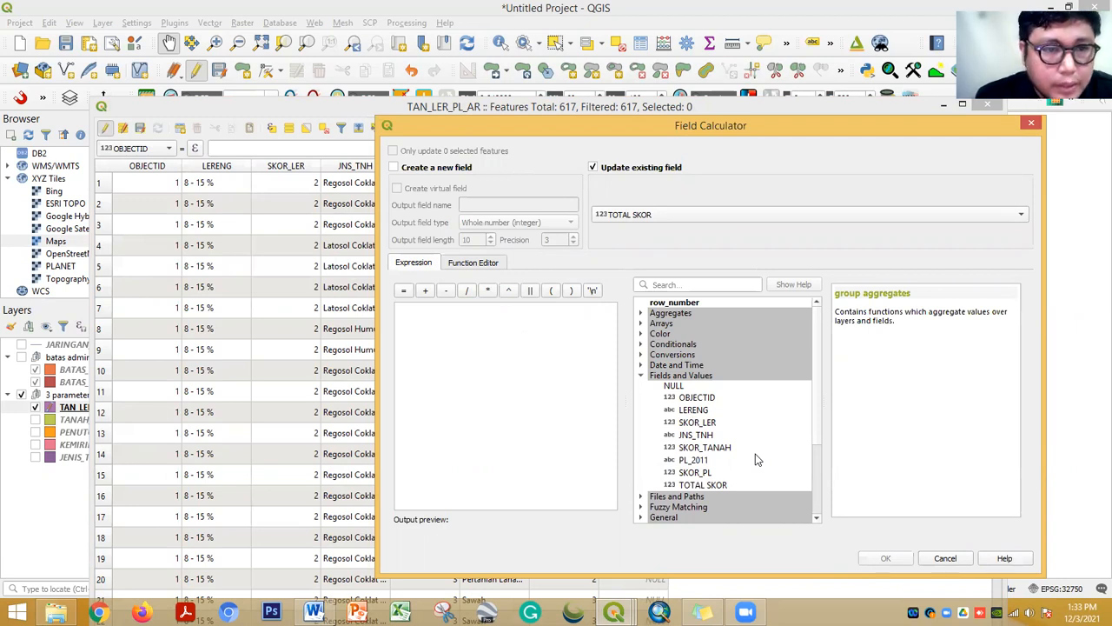
double_click(694, 409)
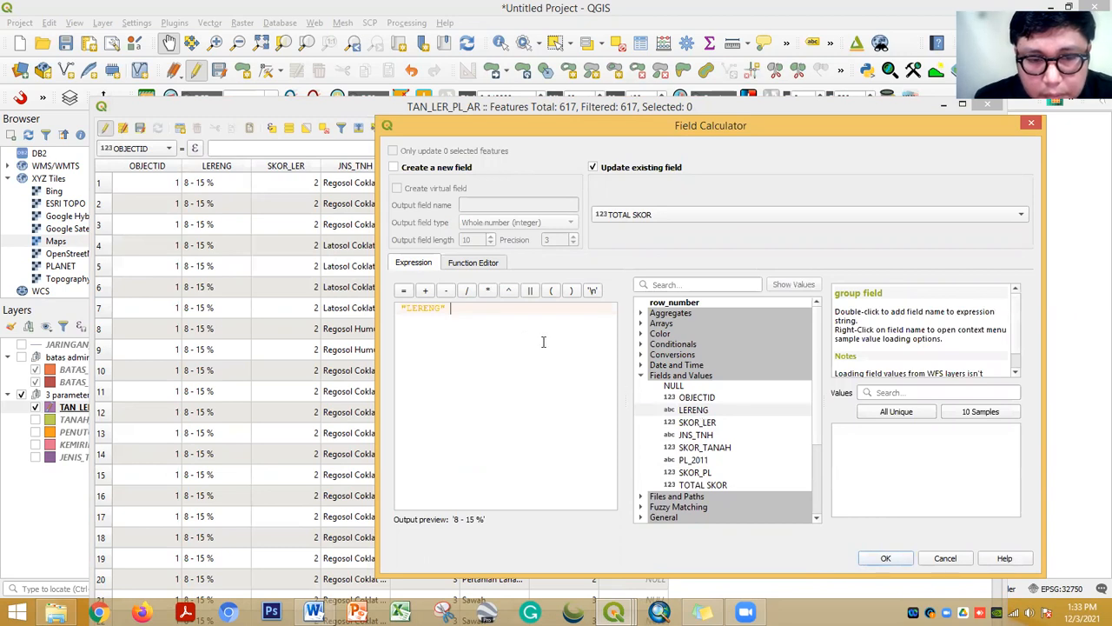
click(488, 292)
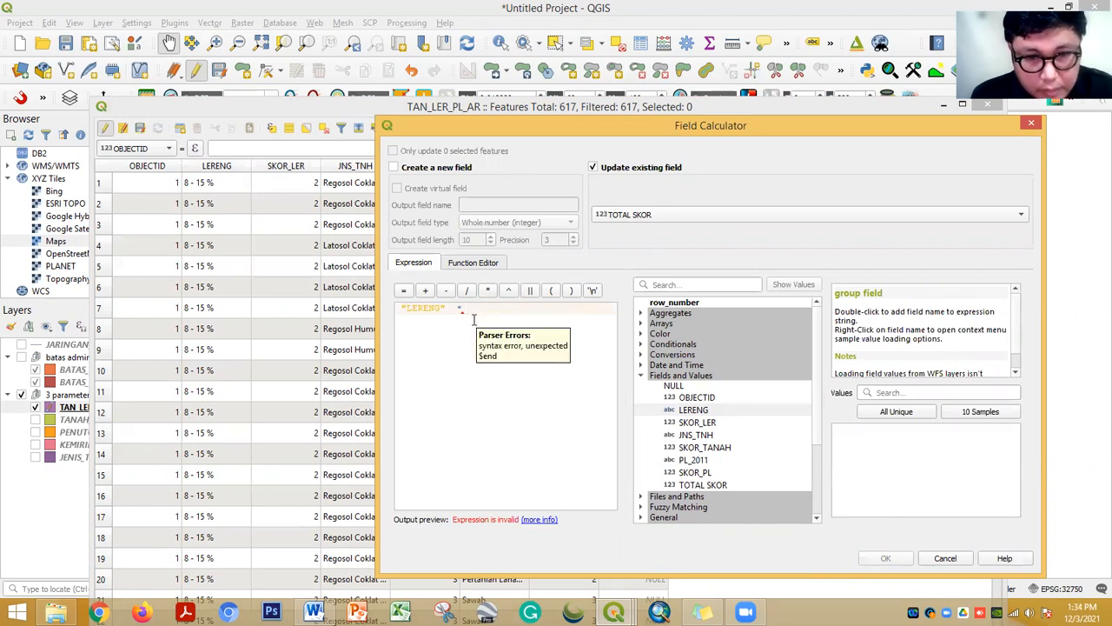
text(5)
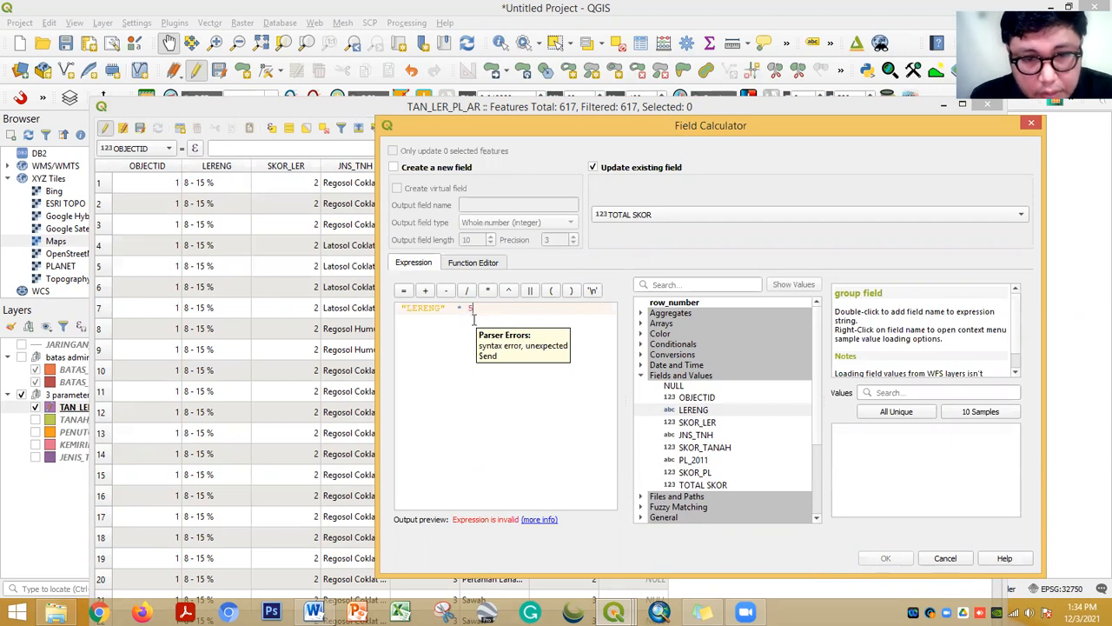
click(425, 292)
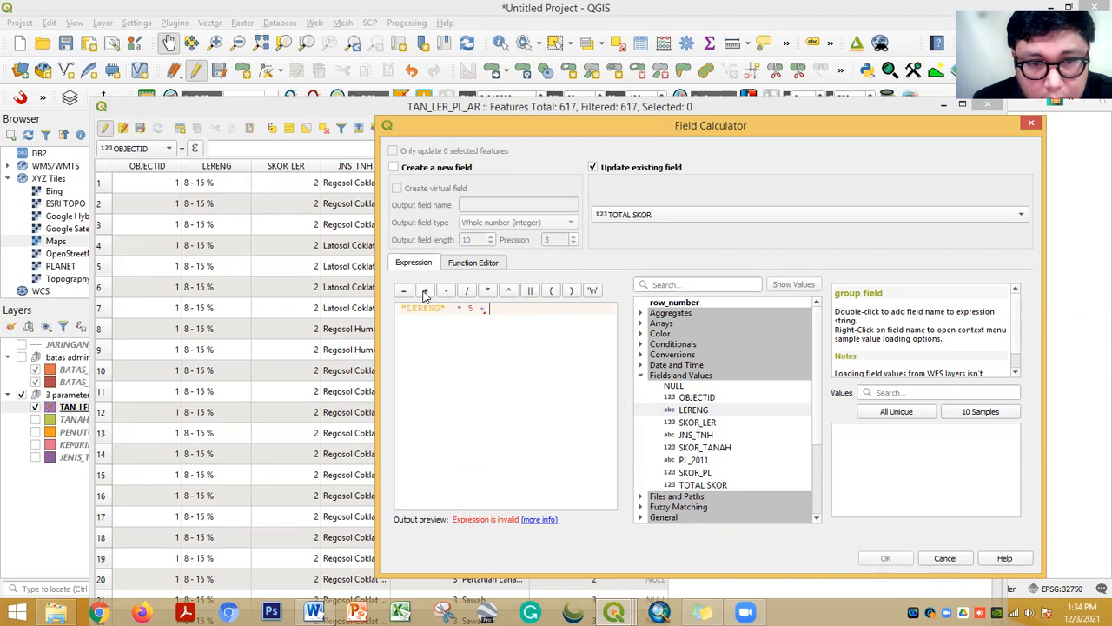
click(402, 309)
click(552, 292)
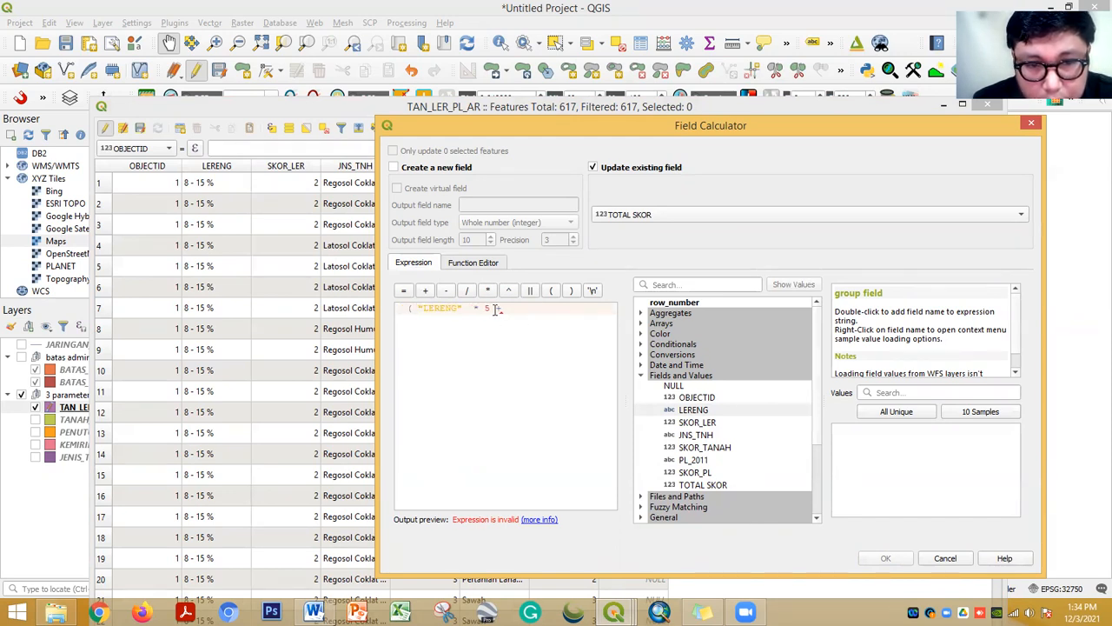
click(571, 292)
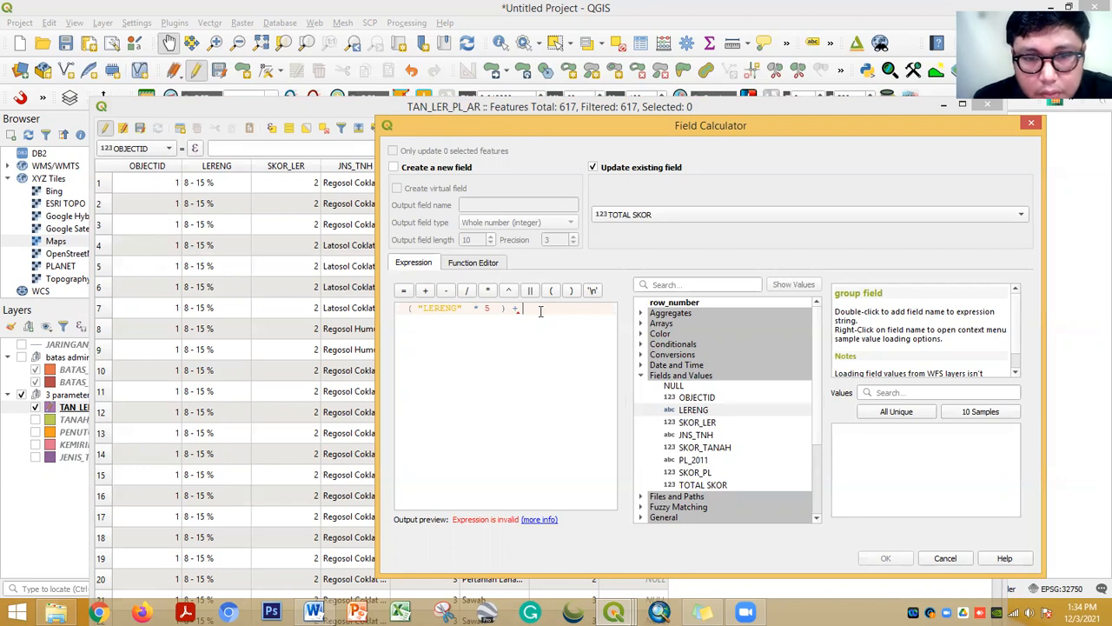
drag(531, 310, 396, 308)
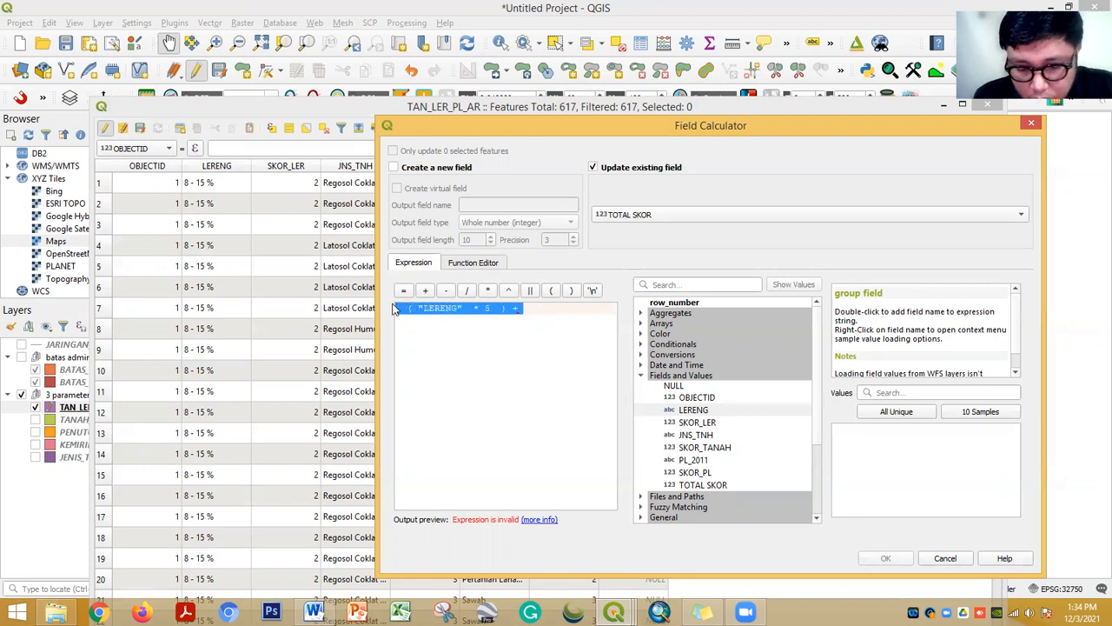
key(BackSpace)
click(553, 296)
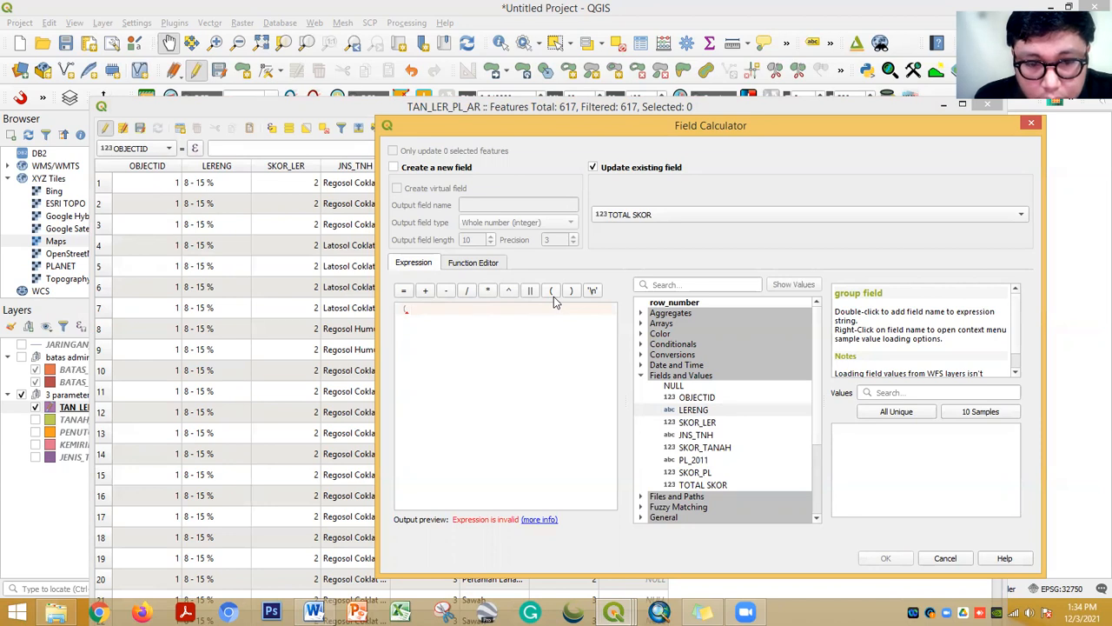
drag(447, 318, 396, 309)
key(BackSpace)
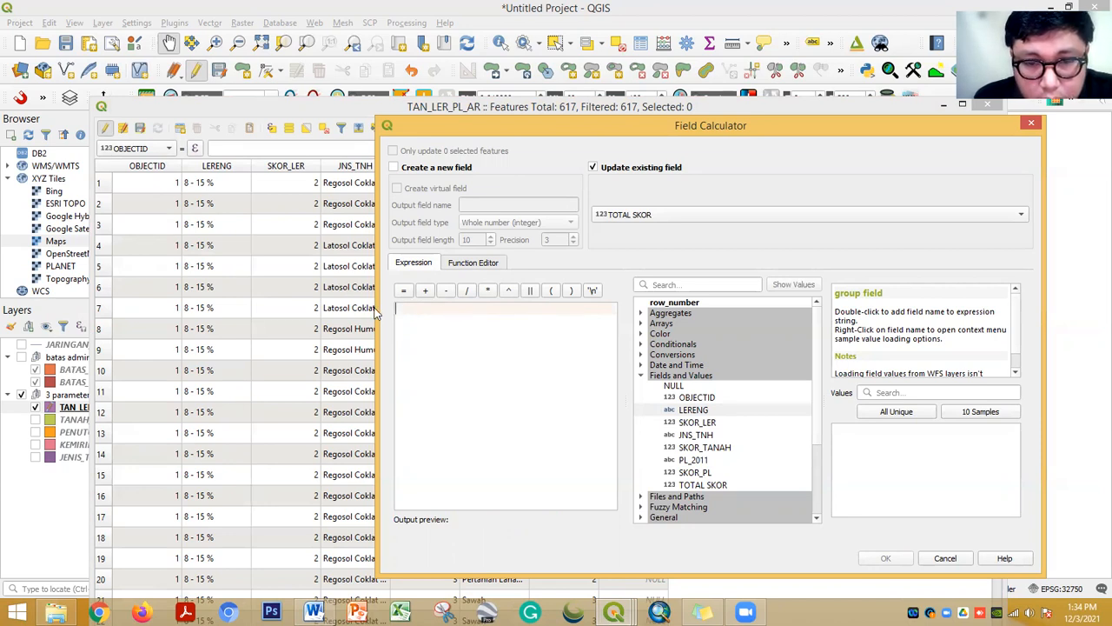
Begin the TOTAL SKOR expression with the bracketed slope term ("SKOR_LER" * 5) followed by a plus sign
double_click(708, 423)
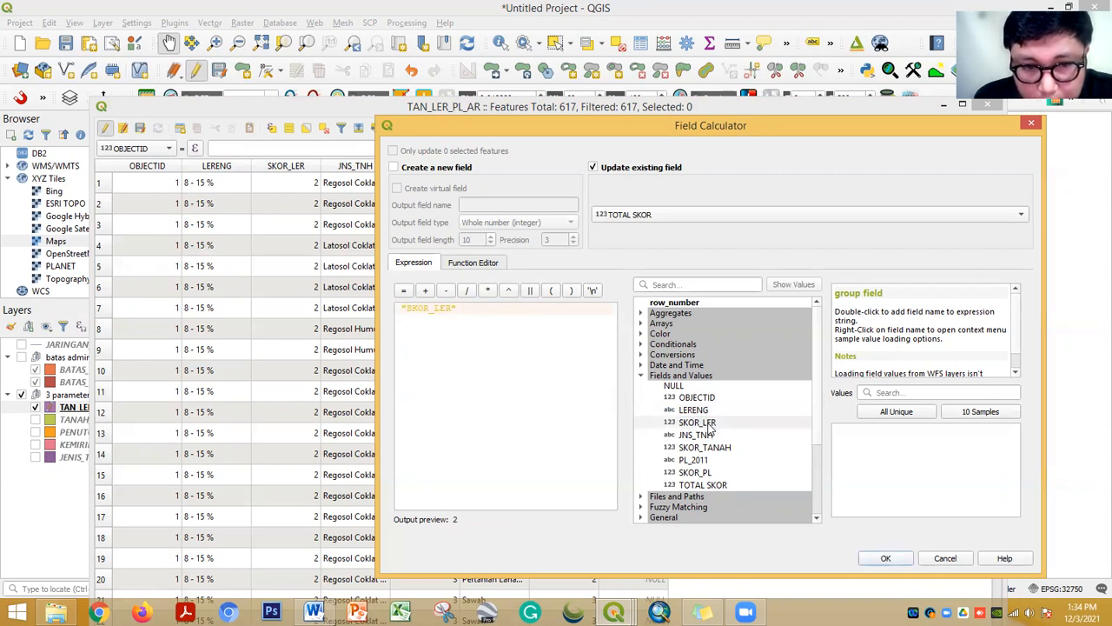
text(+ 8)
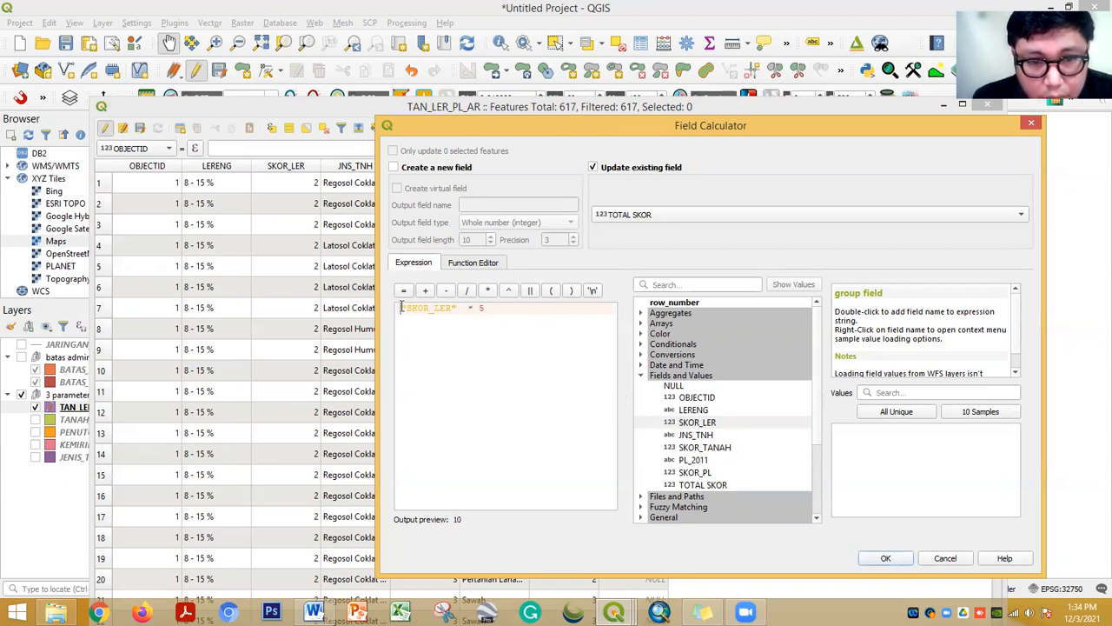
click(550, 290)
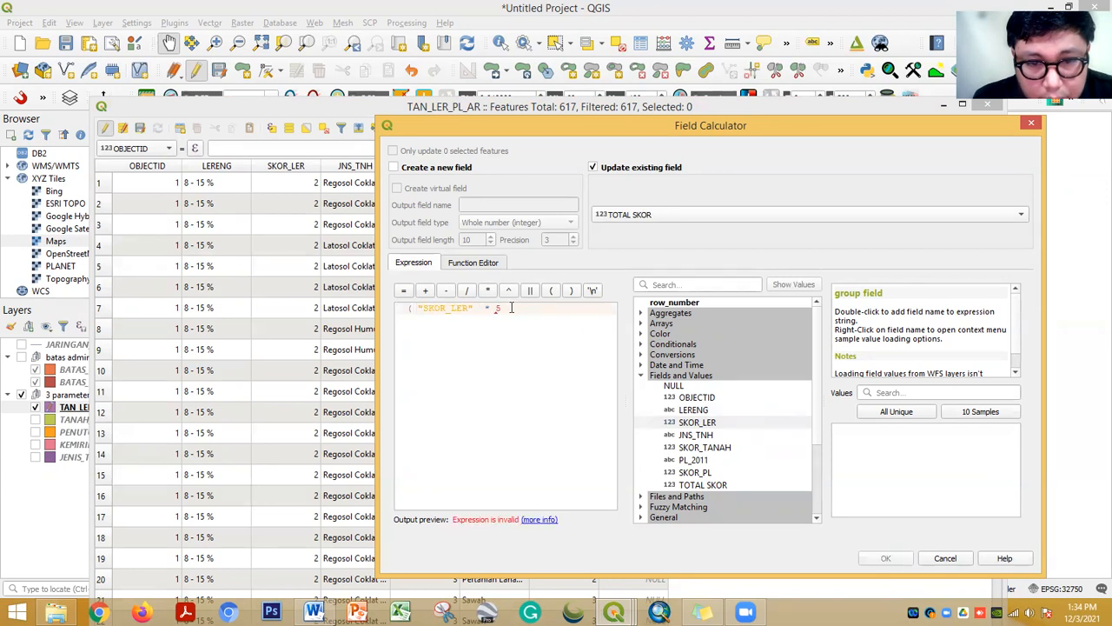
click(570, 292)
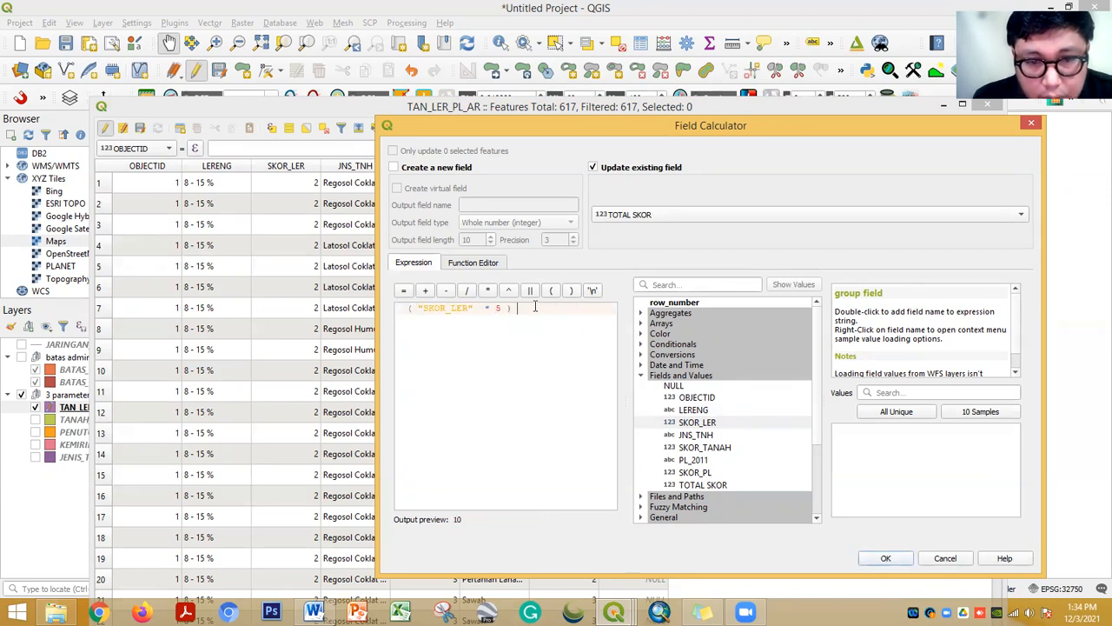
click(425, 290)
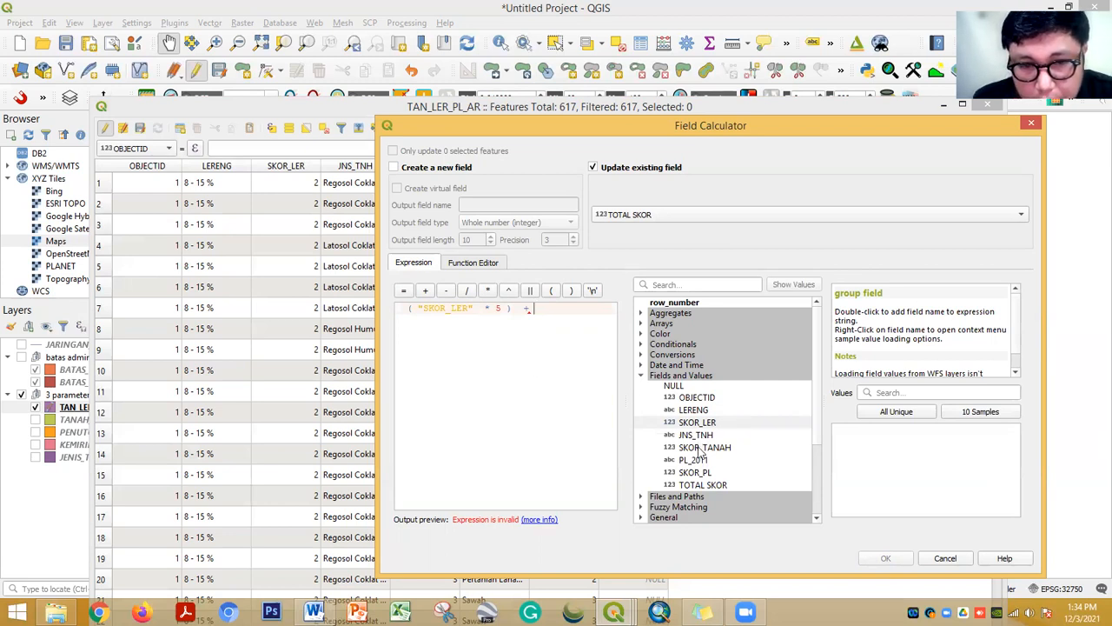
click(551, 290)
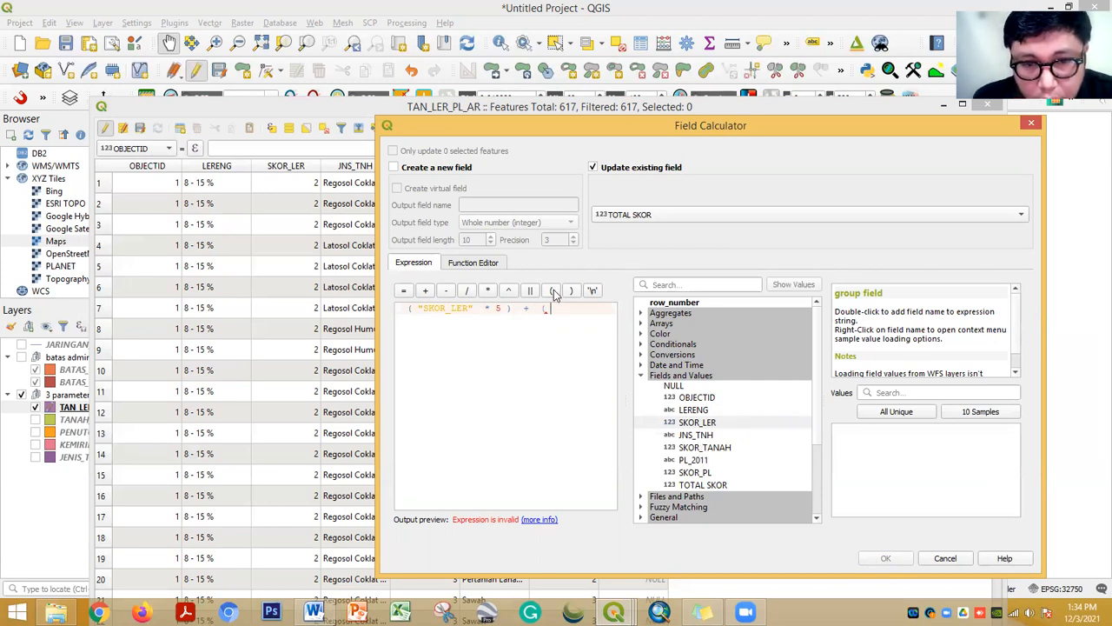
double_click(687, 452)
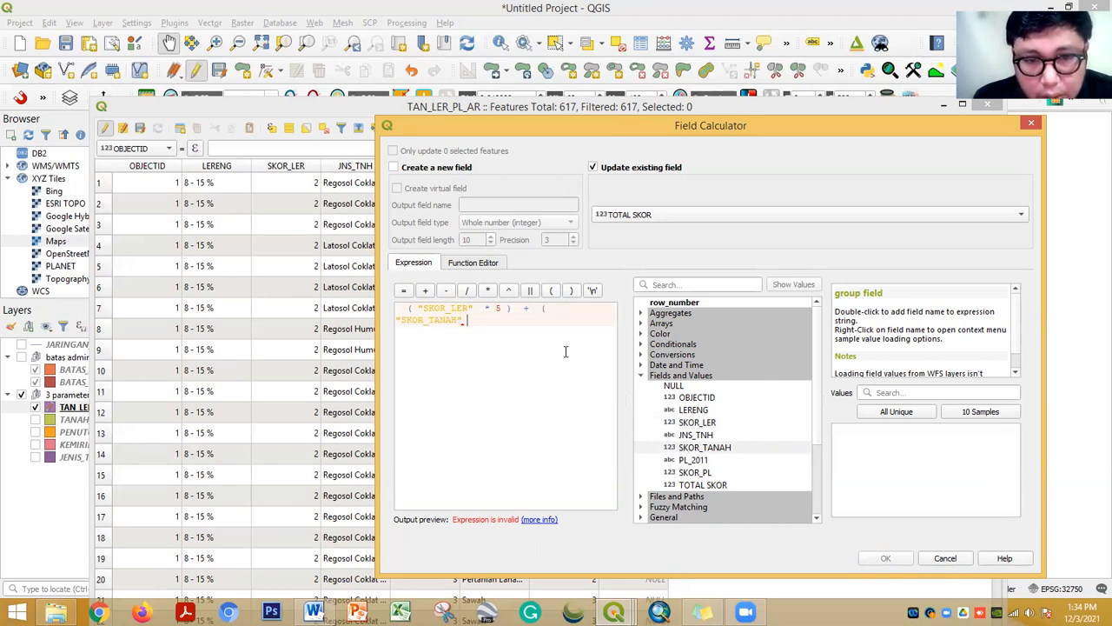
click(489, 290)
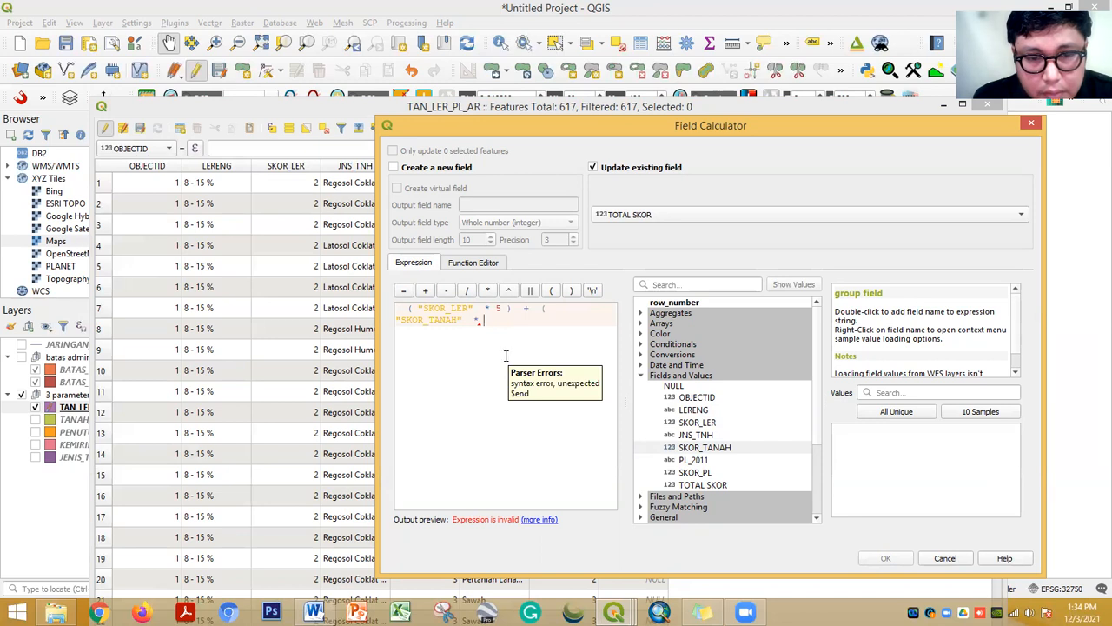
drag(502, 330, 386, 320)
key(BackSpace)
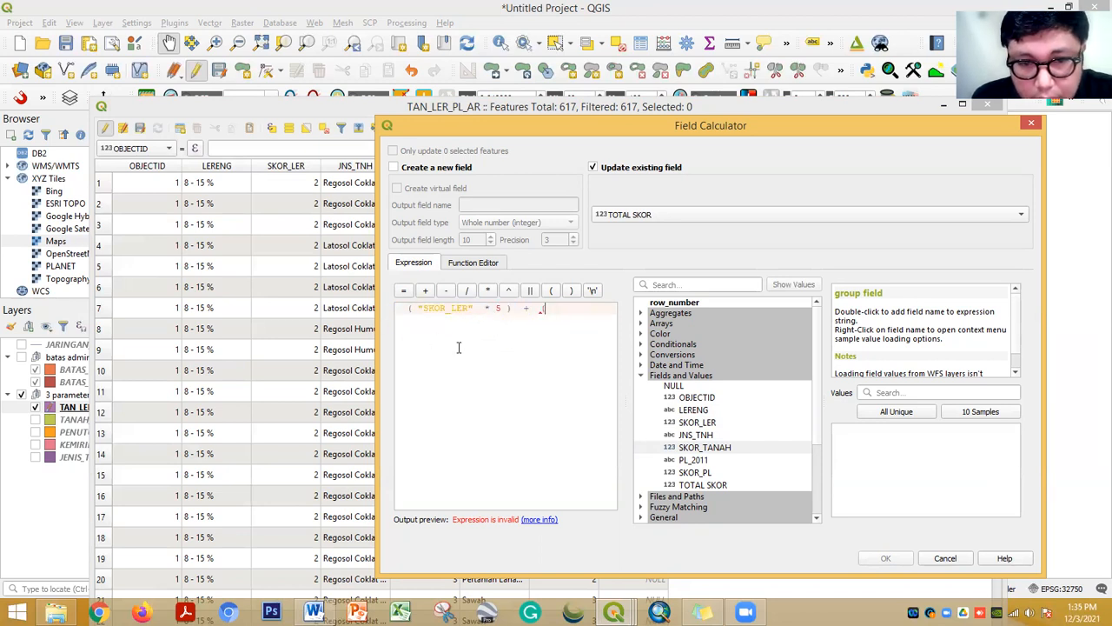
Add the bracketed land-cover term ("SKOR_PL" * 3) to the TOTAL SKOR expression, followed by a plus sign
click(551, 290)
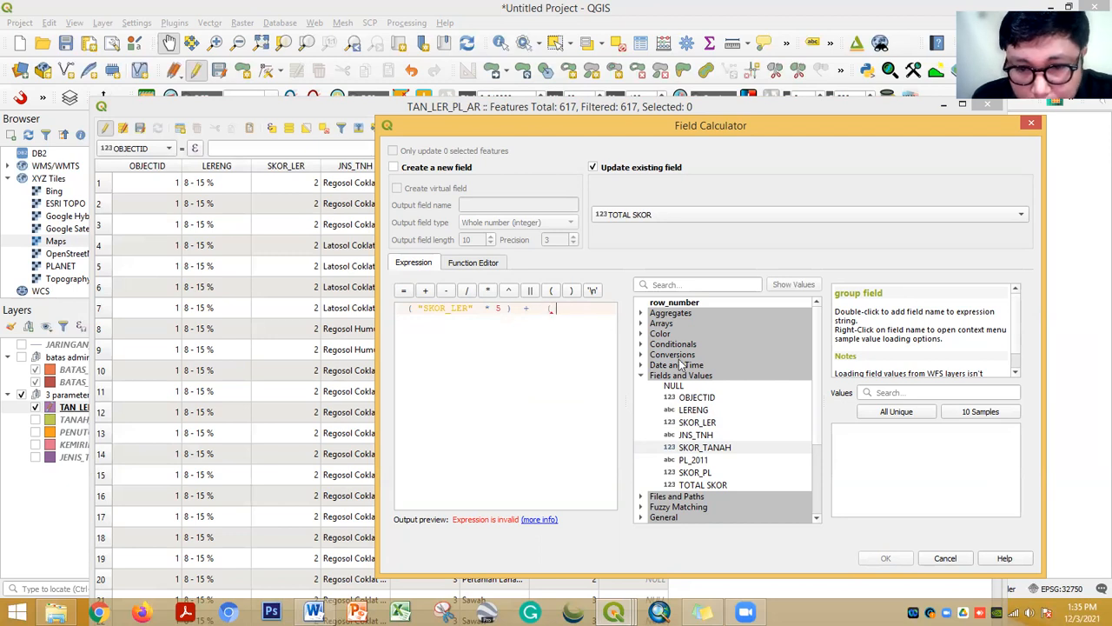
double_click(695, 472)
click(487, 290)
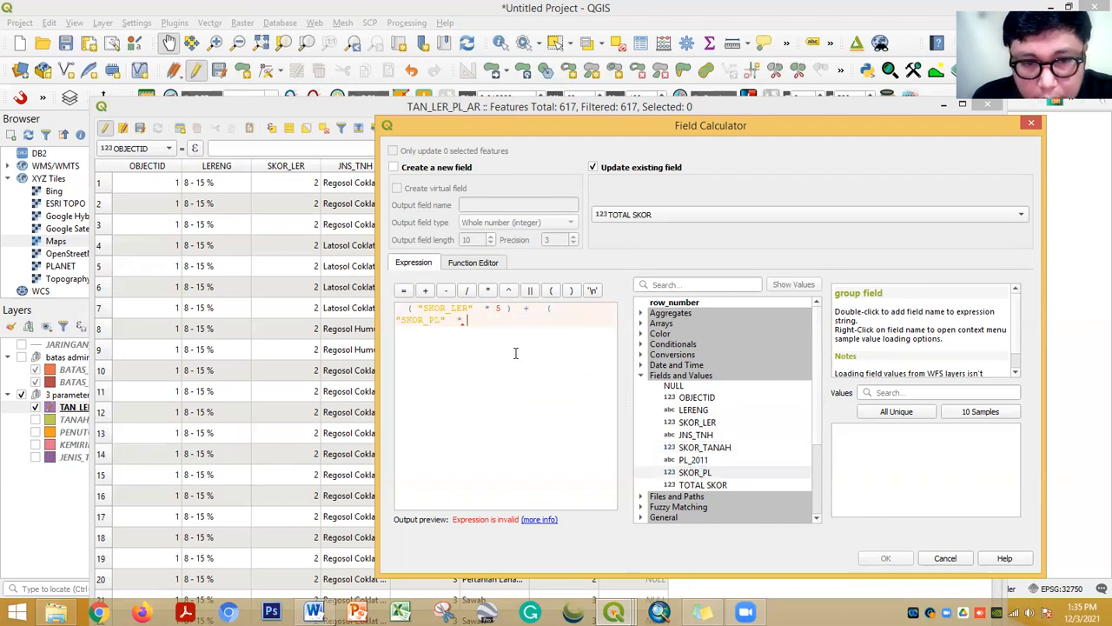
text(3)
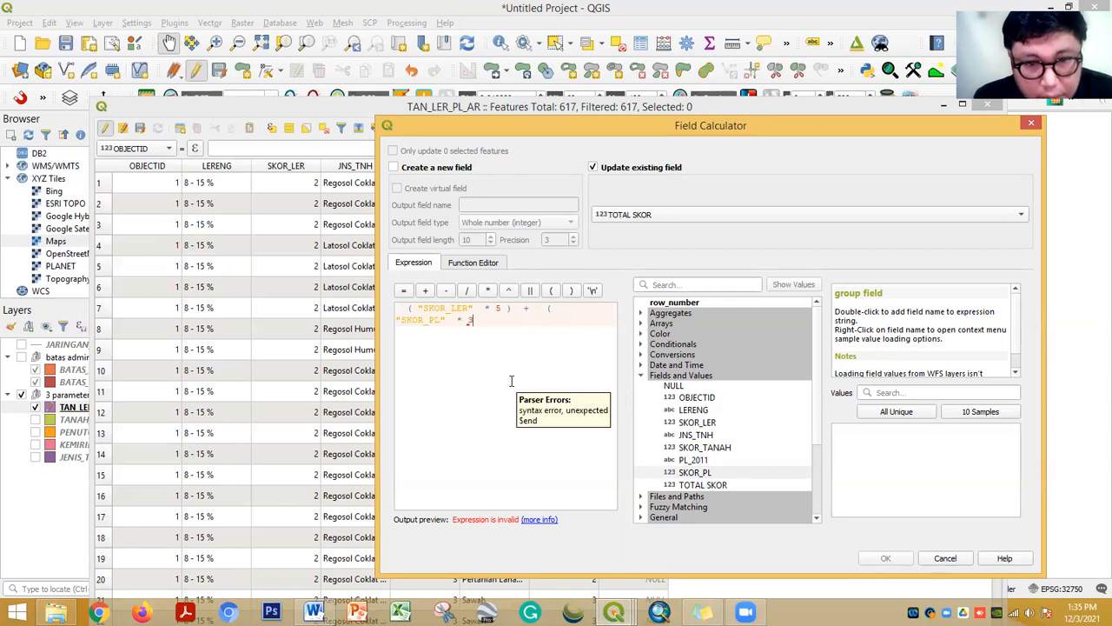
click(571, 290)
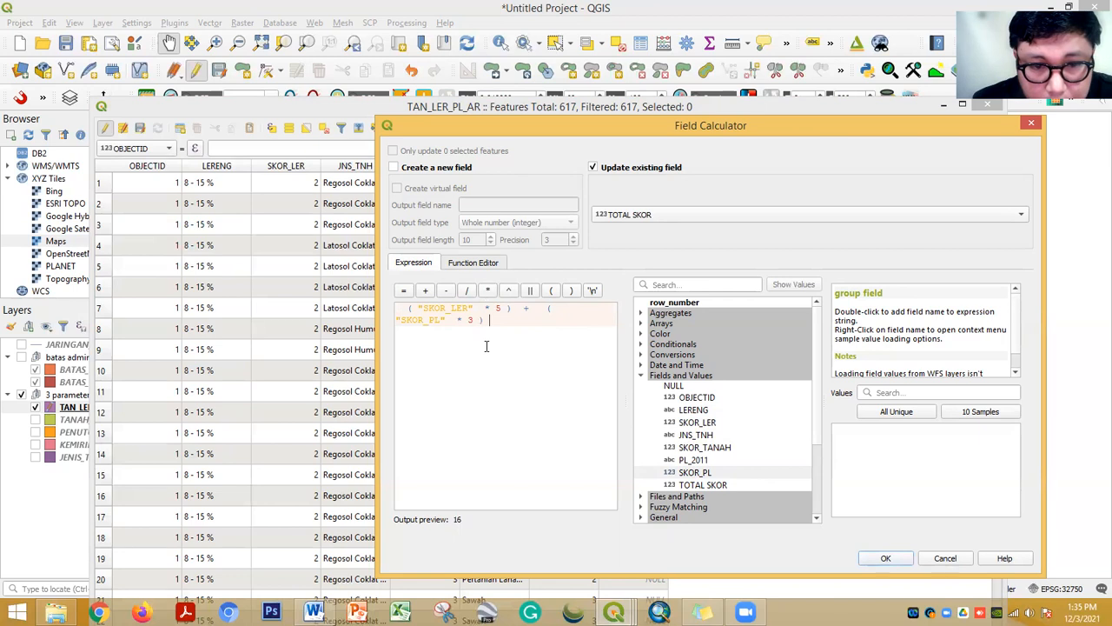
click(426, 292)
Complete the TOTAL SKOR expression with the bracketed soil term ("SKOR_TANAH" * 2)
click(551, 290)
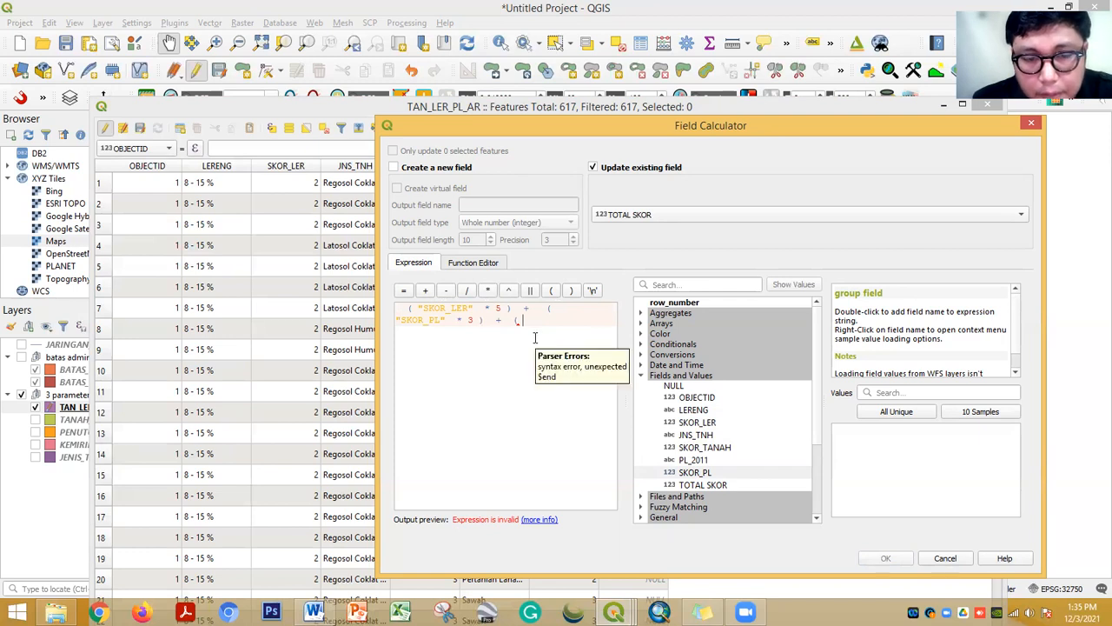
double_click(705, 447)
click(487, 290)
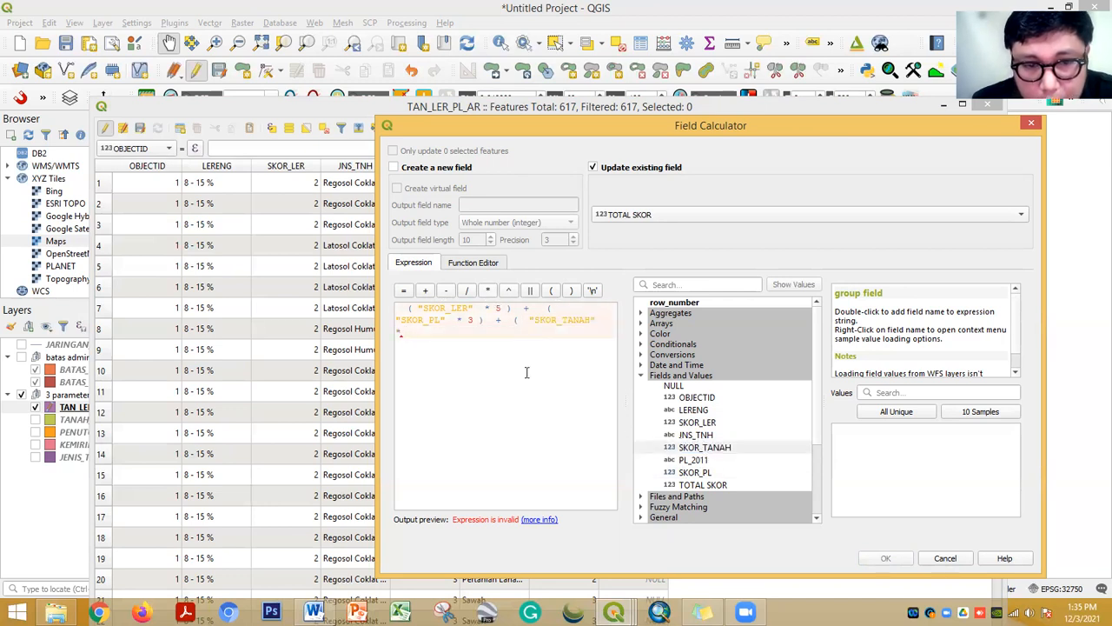
text(2)
click(572, 291)
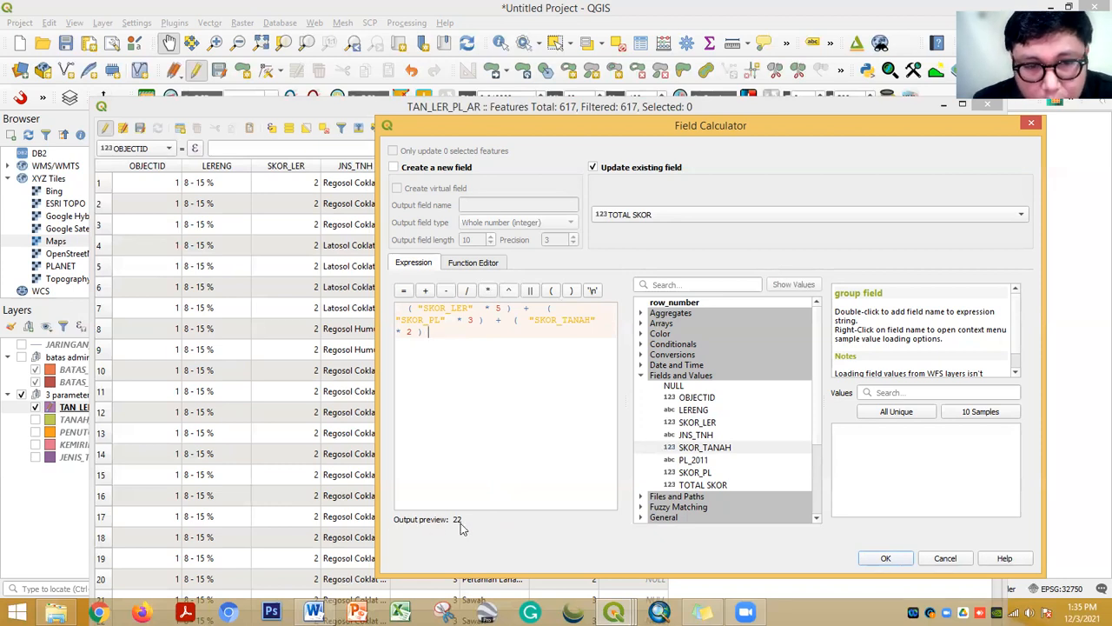
Check the finished weighted expression and run the calculation to fill the TOTAL SKOR field
drag(402, 303, 484, 321)
click(494, 348)
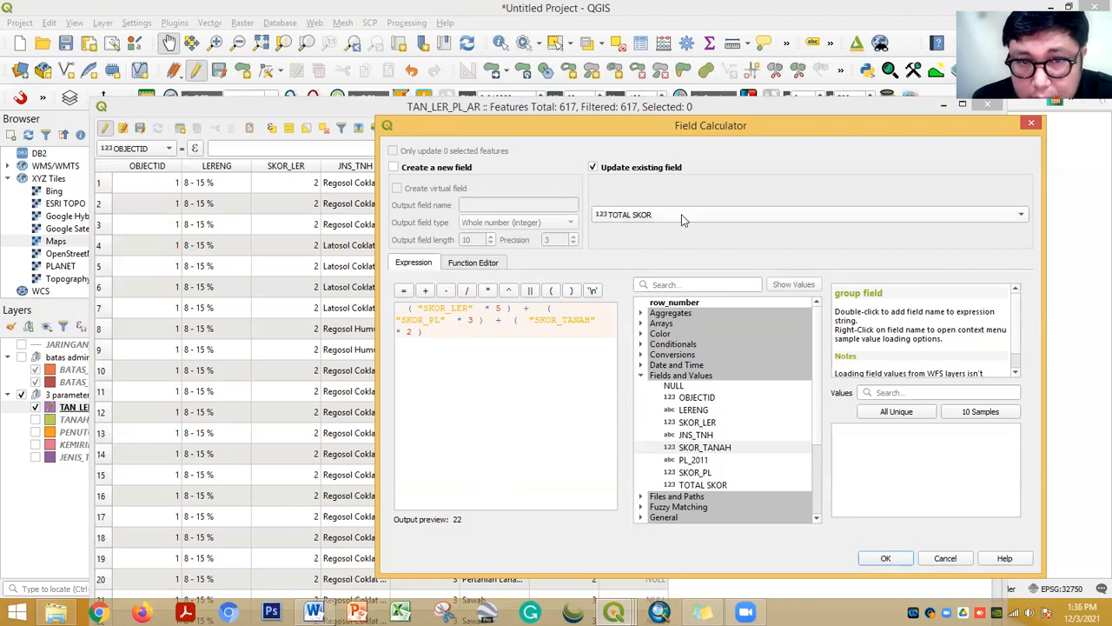
click(734, 107)
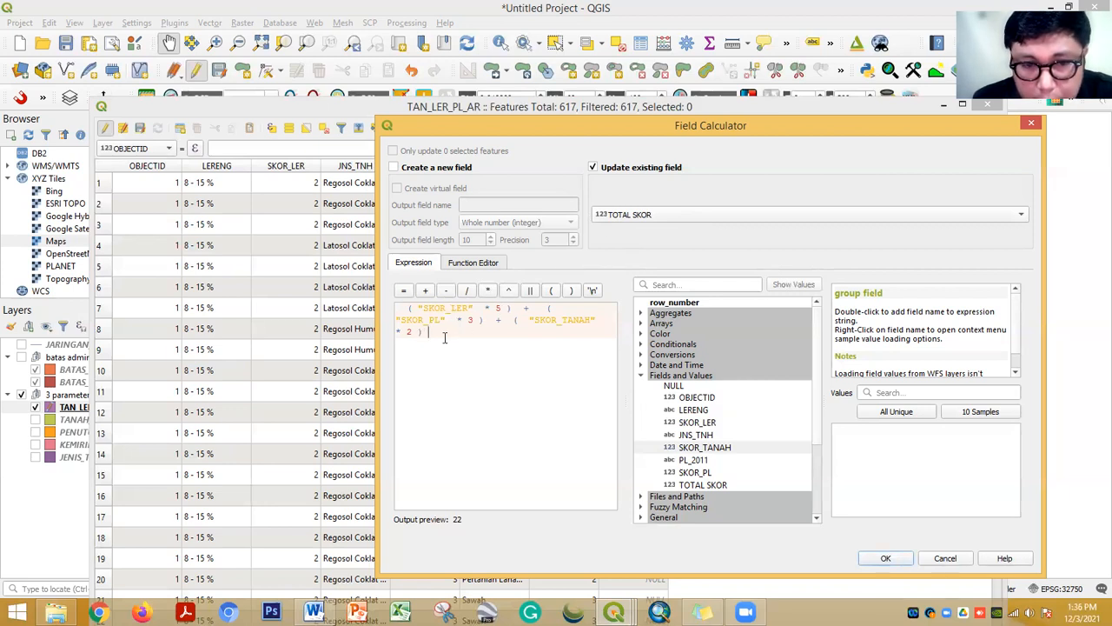
drag(432, 334, 398, 302)
click(475, 367)
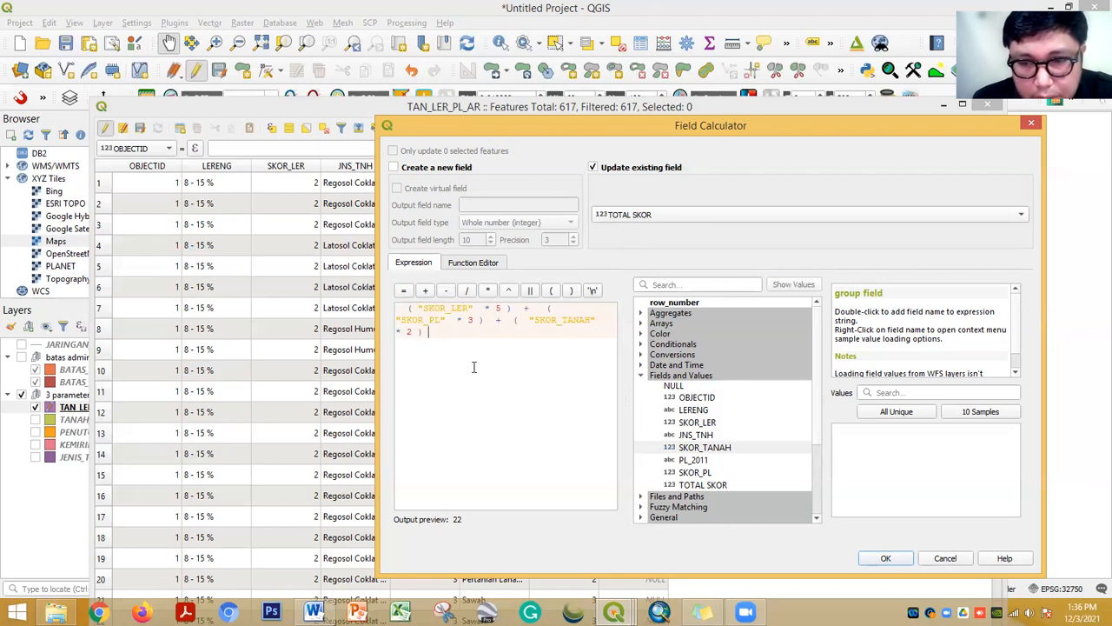
click(883, 558)
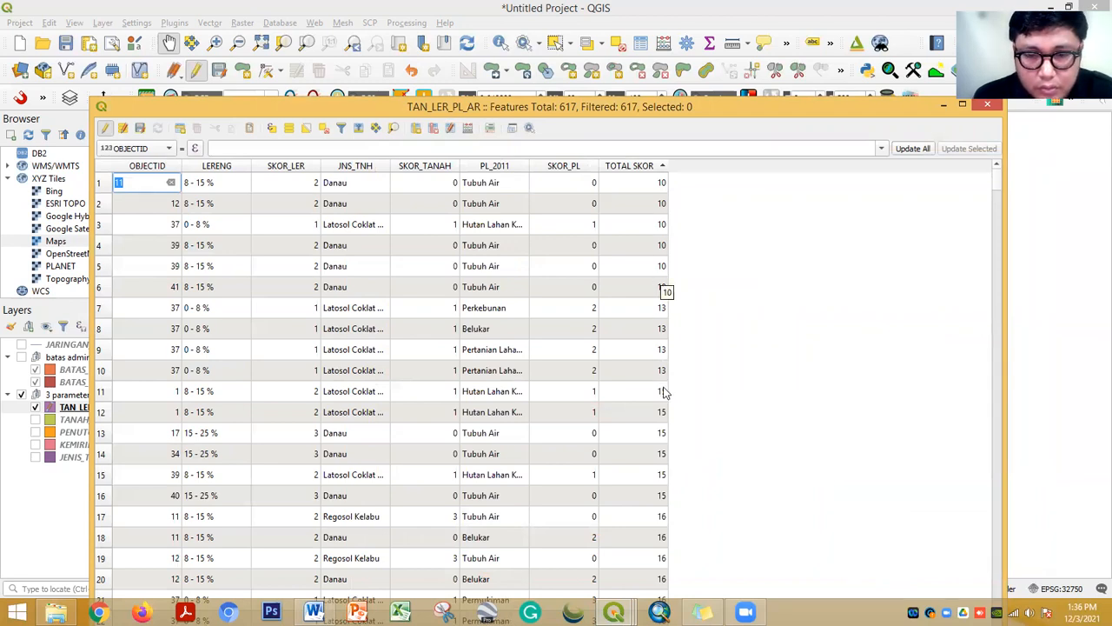
Examine the TOTAL SKOR values in ascending order, and sort the table by TOTAL SKOR in descending order to inspect the highest ones
scroll(659, 446, down, 3)
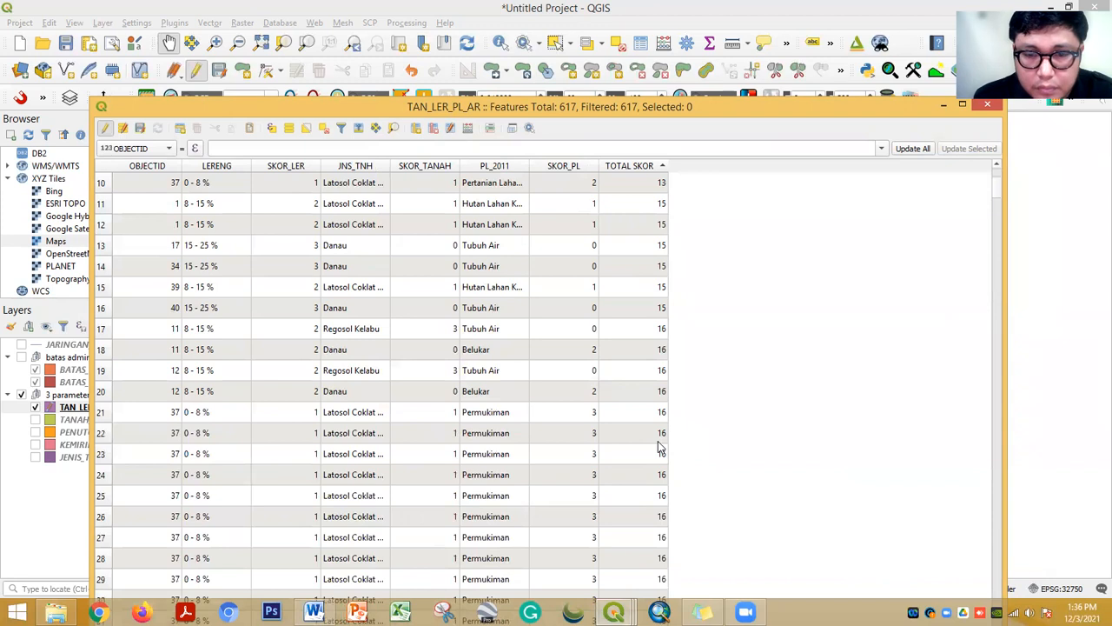
scroll(658, 446, down, 5)
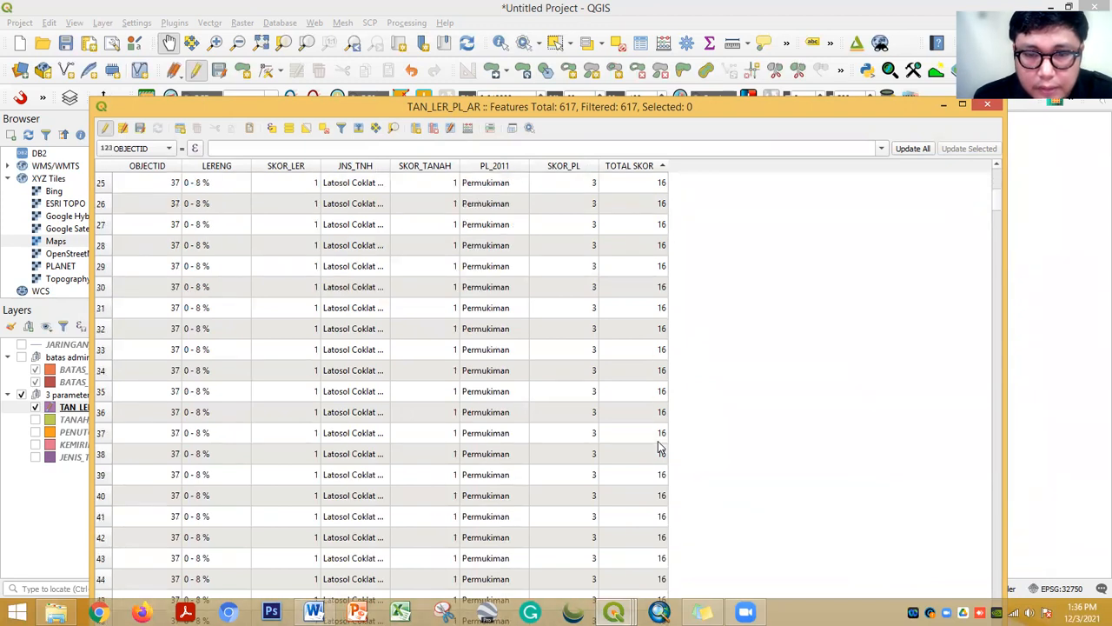
scroll(658, 446, up, 8)
scroll(656, 446, down, 20)
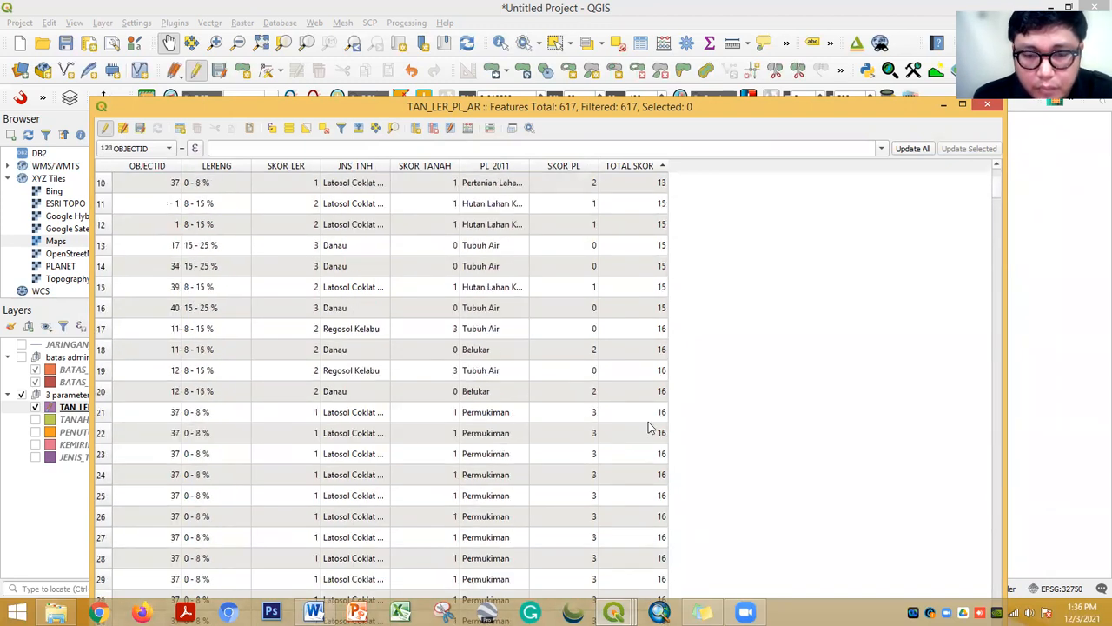
scroll(652, 445, down, 14)
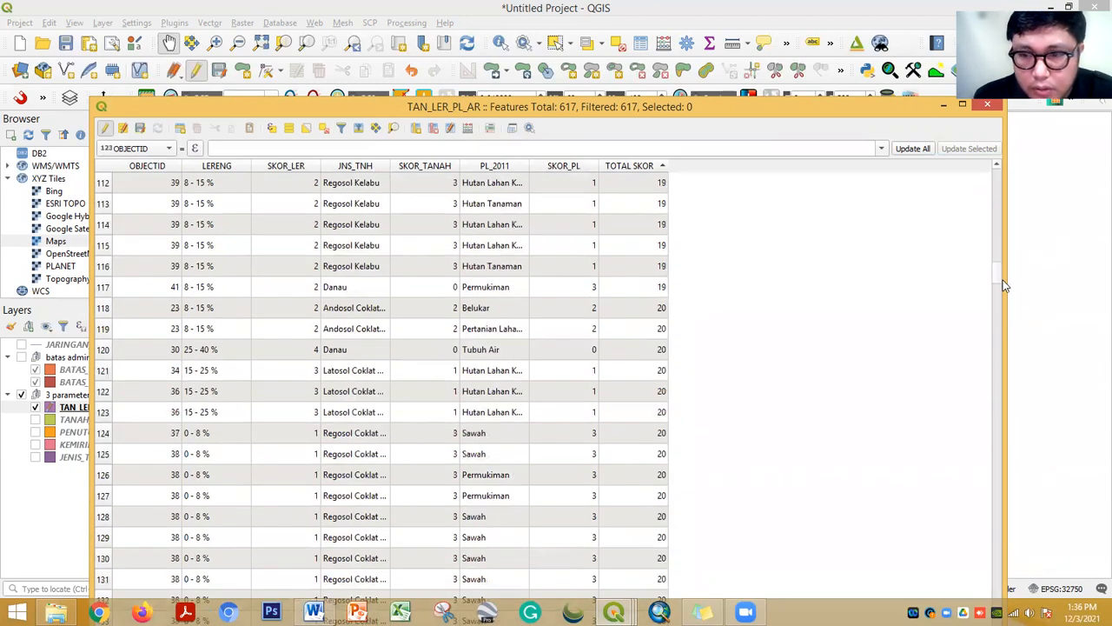
drag(1001, 279, 991, 176)
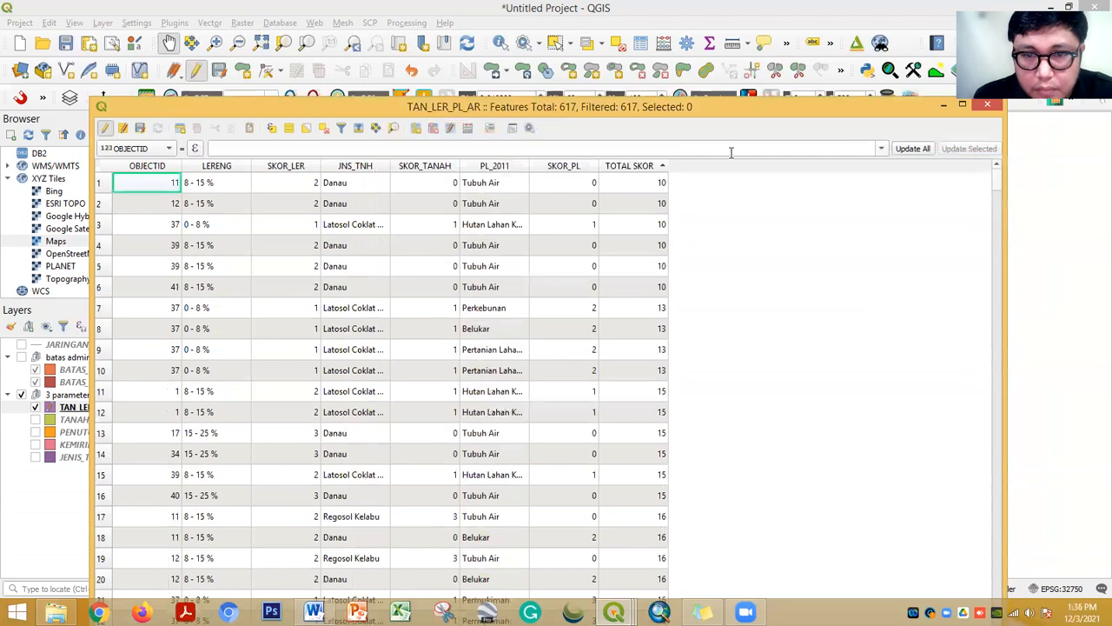
click(638, 168)
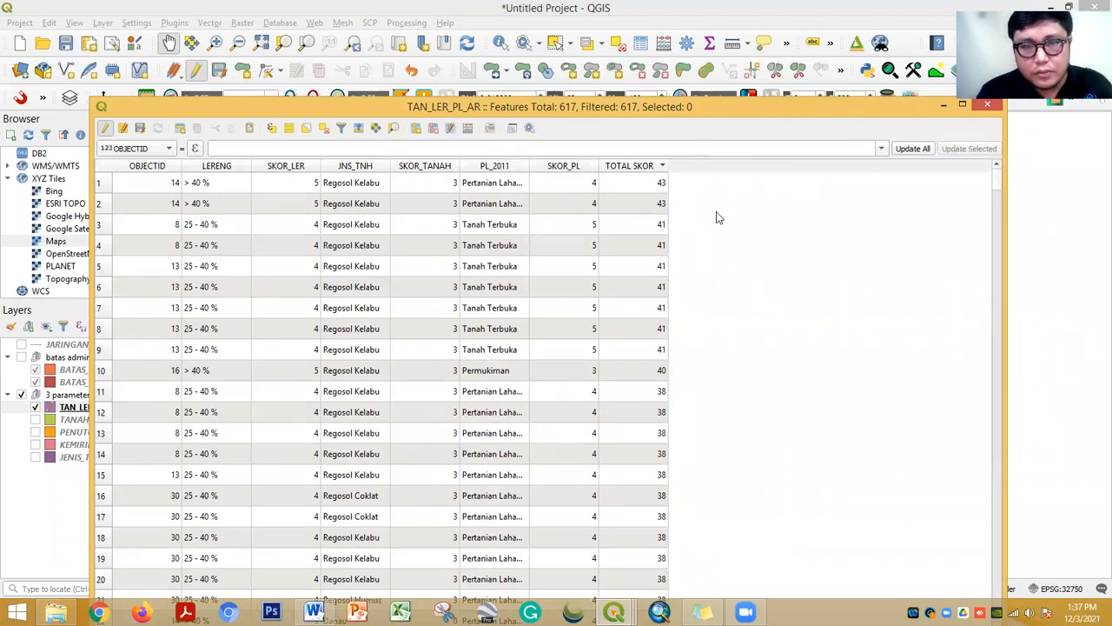
scroll(703, 240, down, 5)
scroll(702, 241, up, 5)
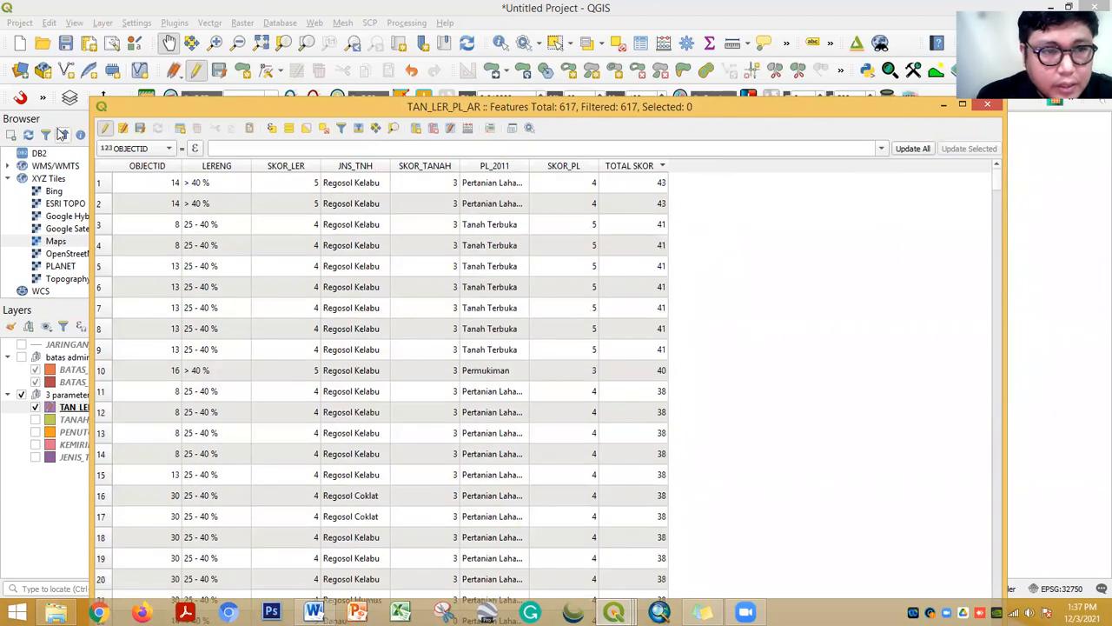
Stop editing TAN_LER_PL_AR, save the changes to the layer, and return to the map
click(104, 127)
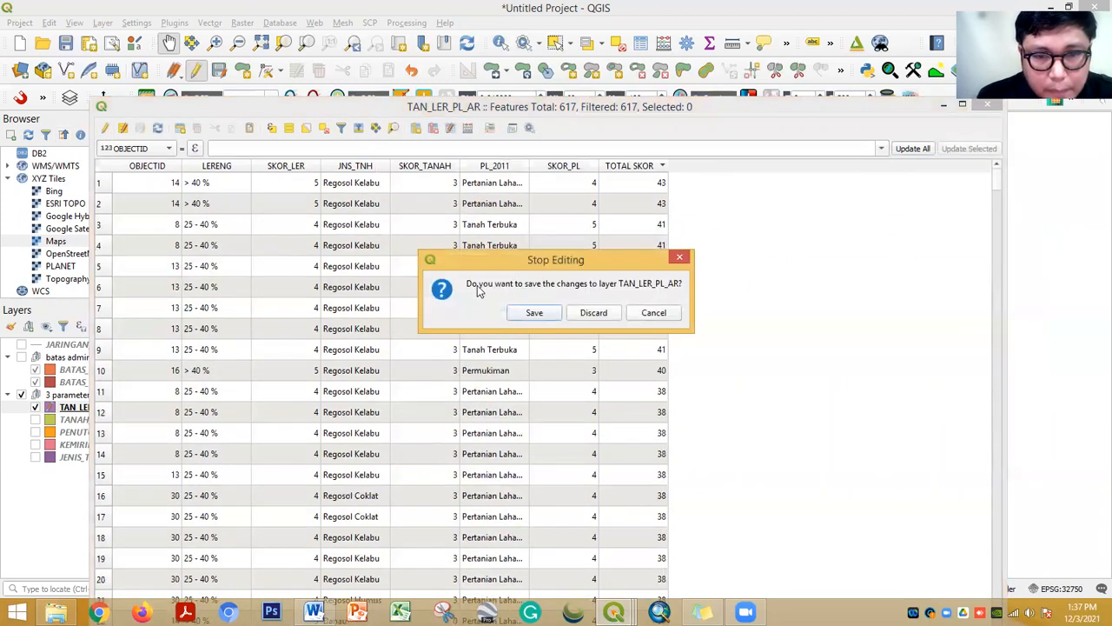
click(531, 312)
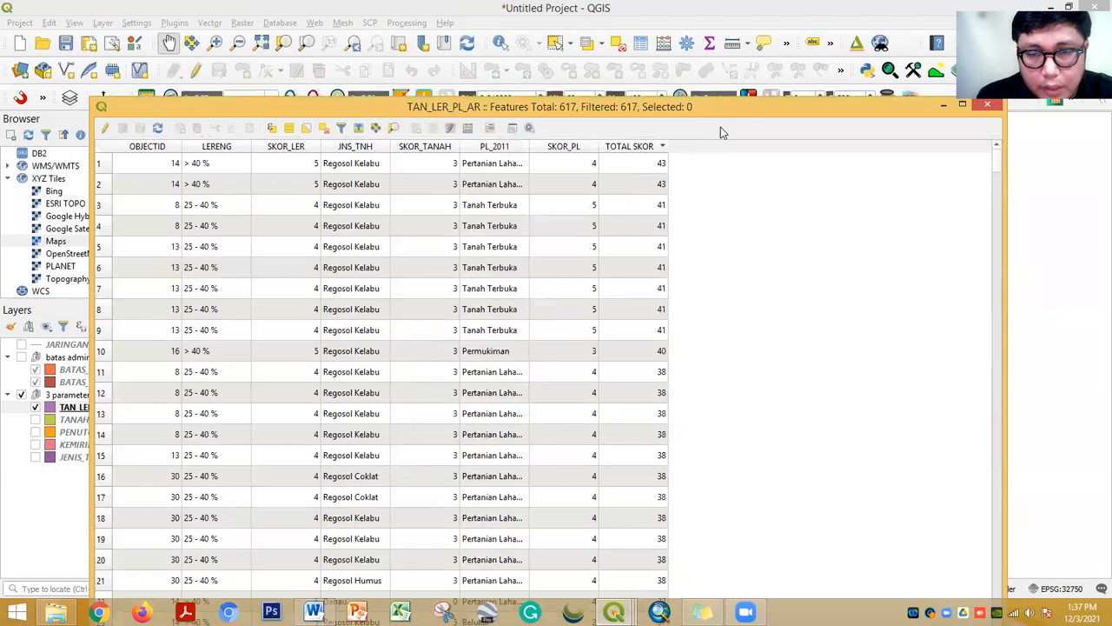
drag(721, 108, 487, 266)
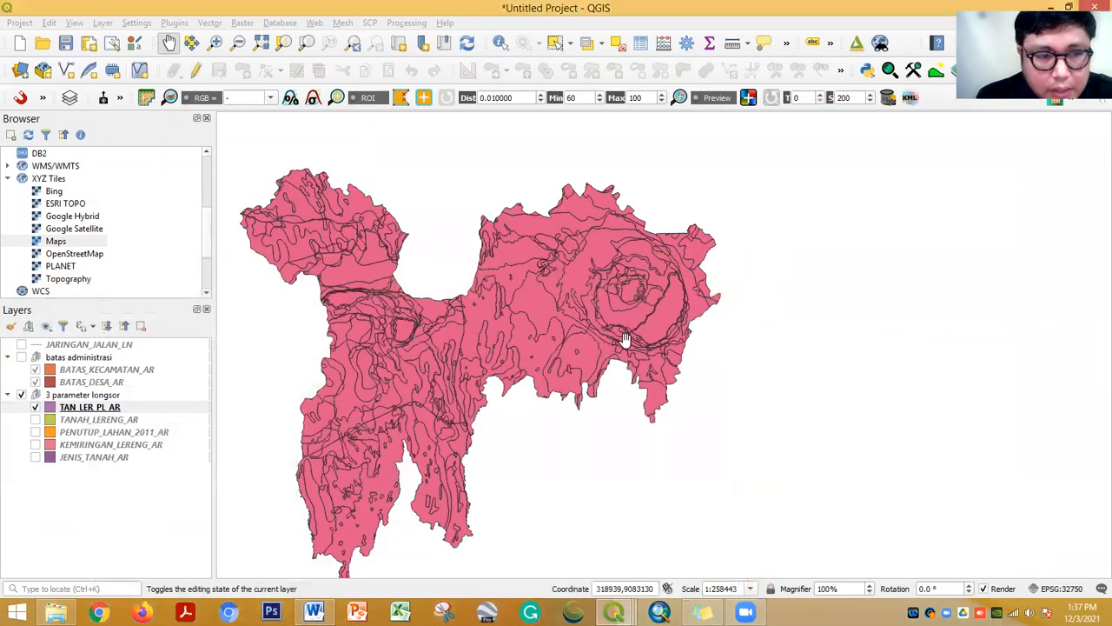
drag(626, 340, 698, 310)
drag(385, 369, 351, 386)
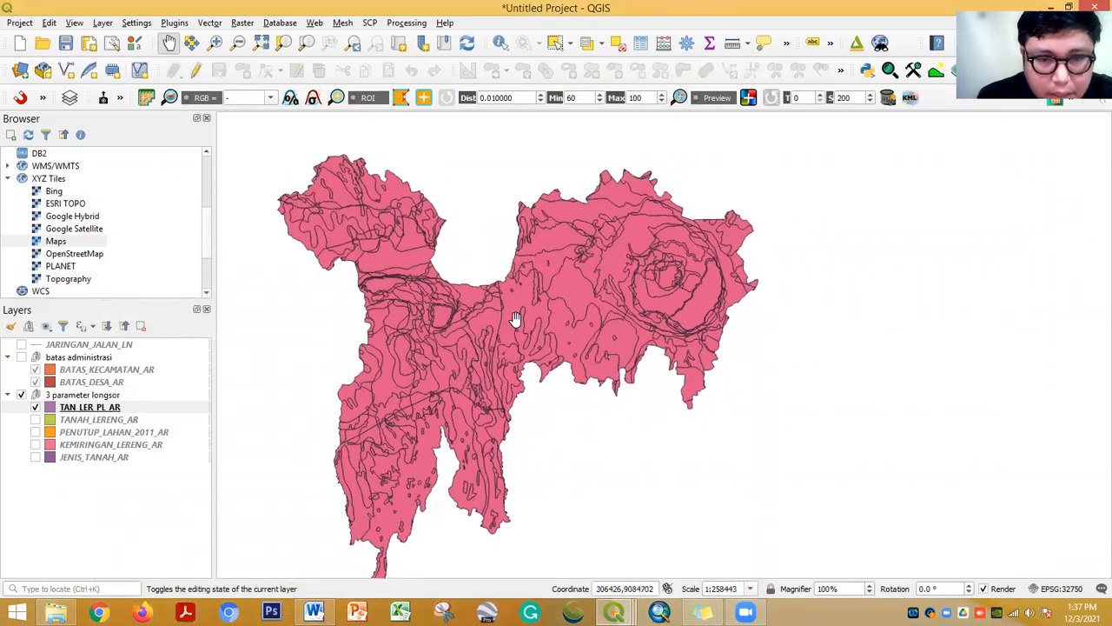
Open the TAN_LER_PL_AR layer properties and set the symbology to Categorized with TOTAL SKOR as the value
click(87, 409)
double_click(87, 408)
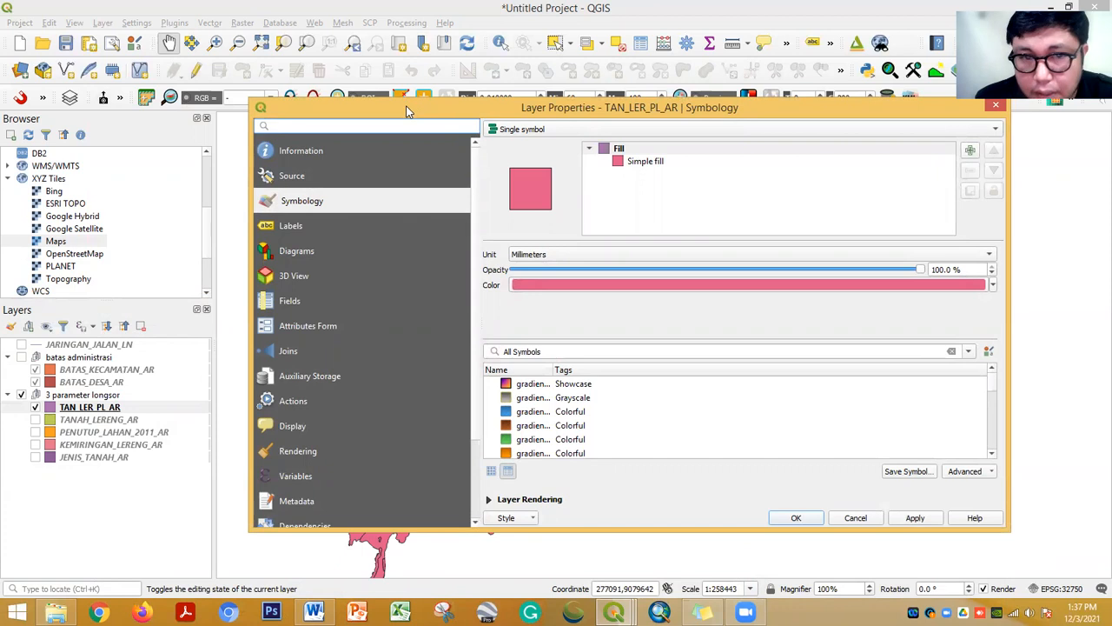
drag(406, 105, 344, 109)
click(456, 135)
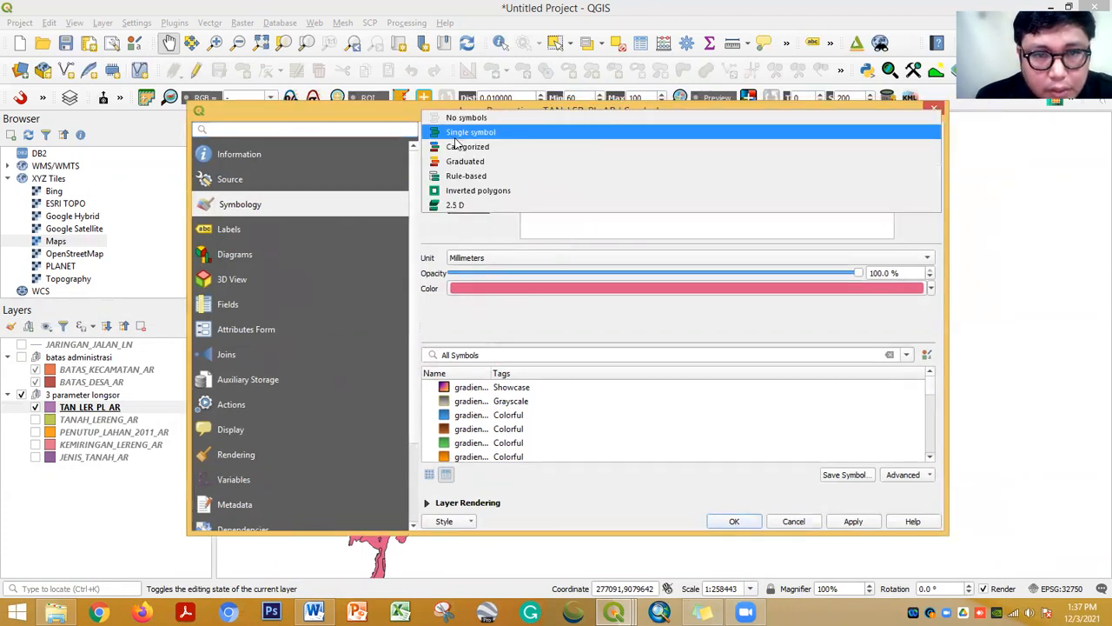
click(459, 147)
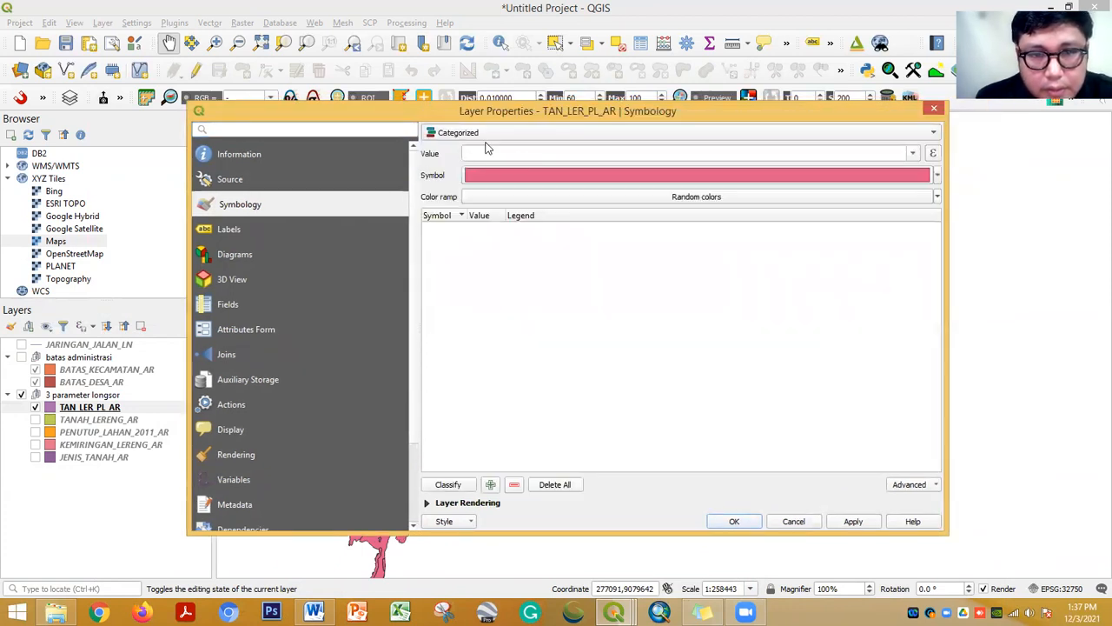
click(911, 154)
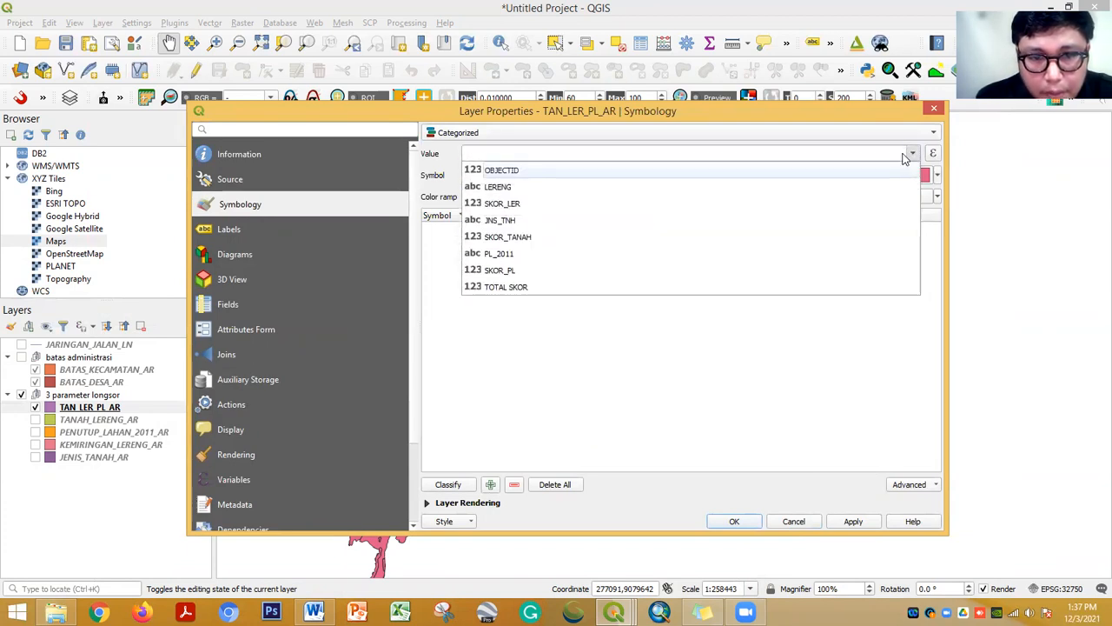
click(539, 287)
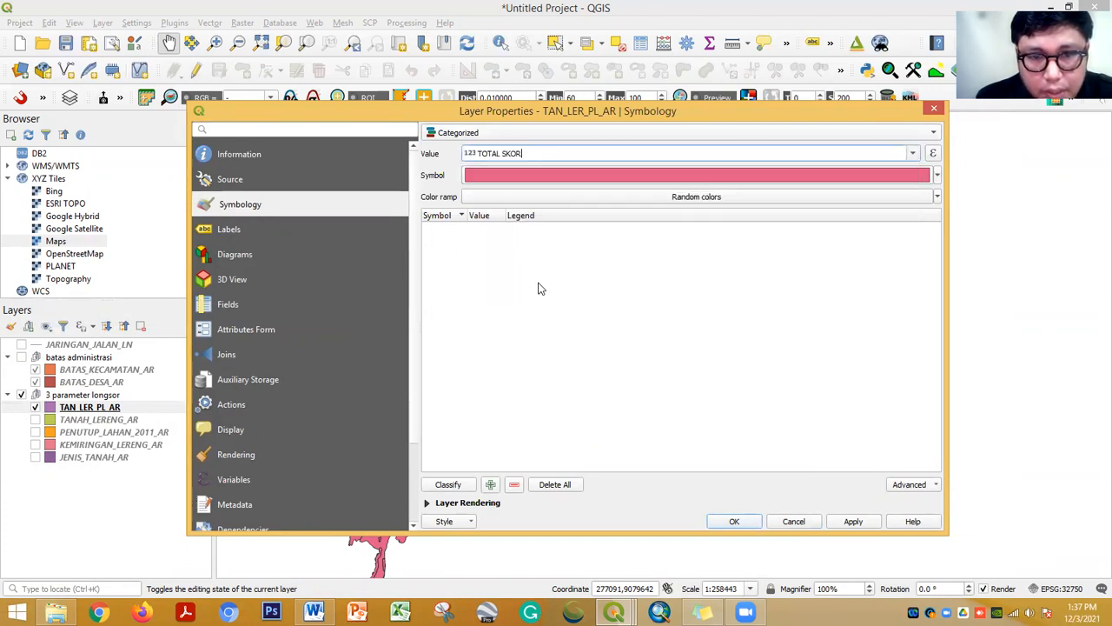
Set the symbol's simple fill stroke style to No Pen and classify the layer by its TOTAL SKOR values
click(696, 200)
click(696, 207)
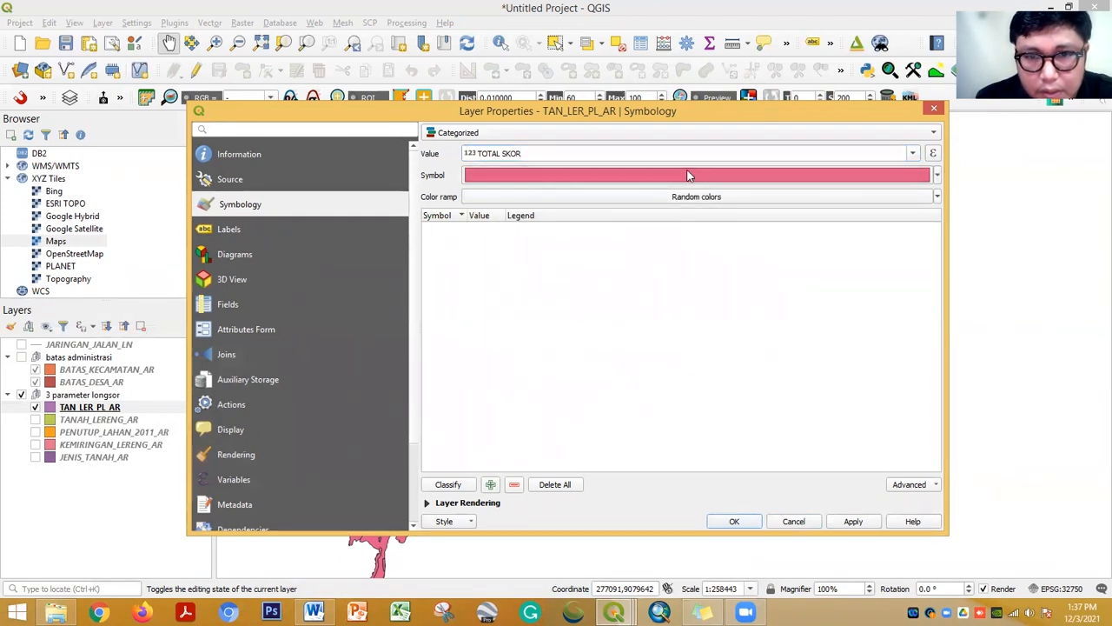
click(688, 175)
click(365, 157)
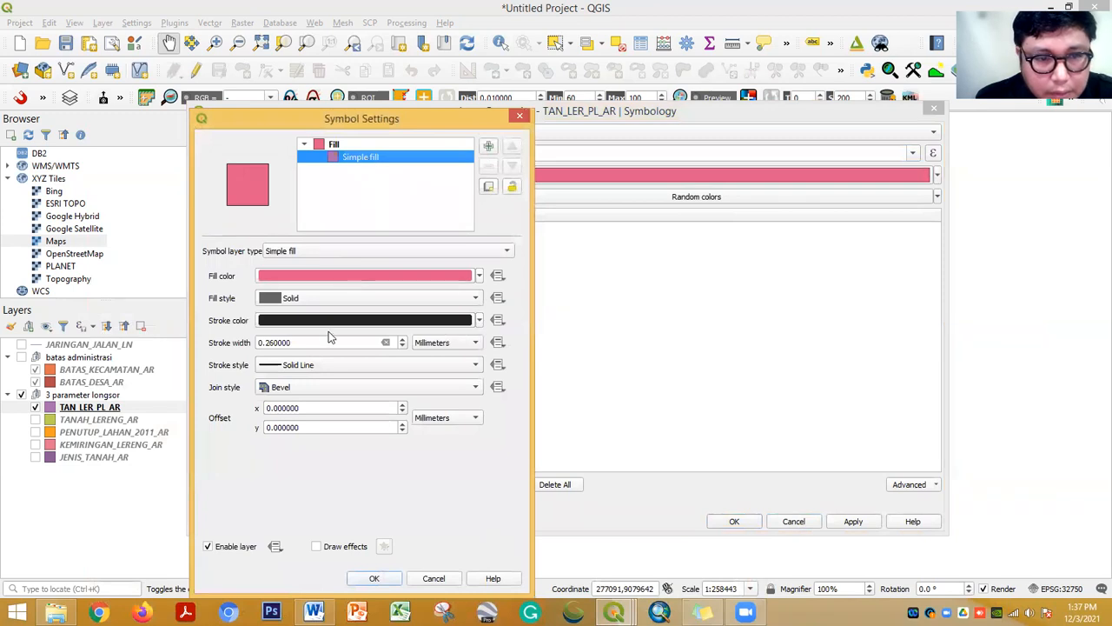
click(308, 365)
click(306, 380)
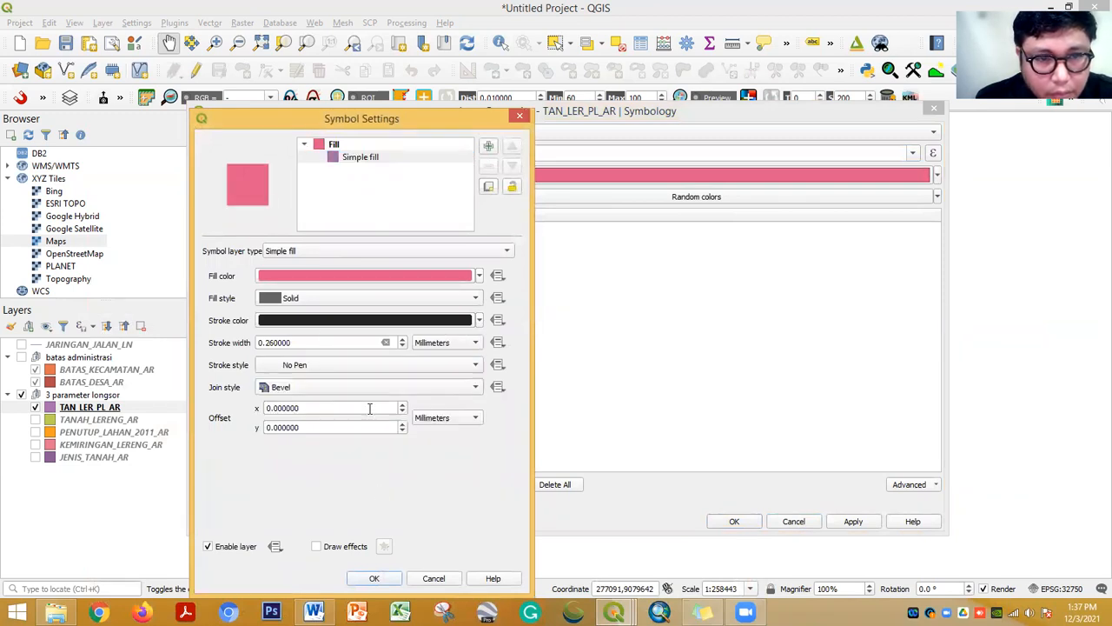
click(370, 577)
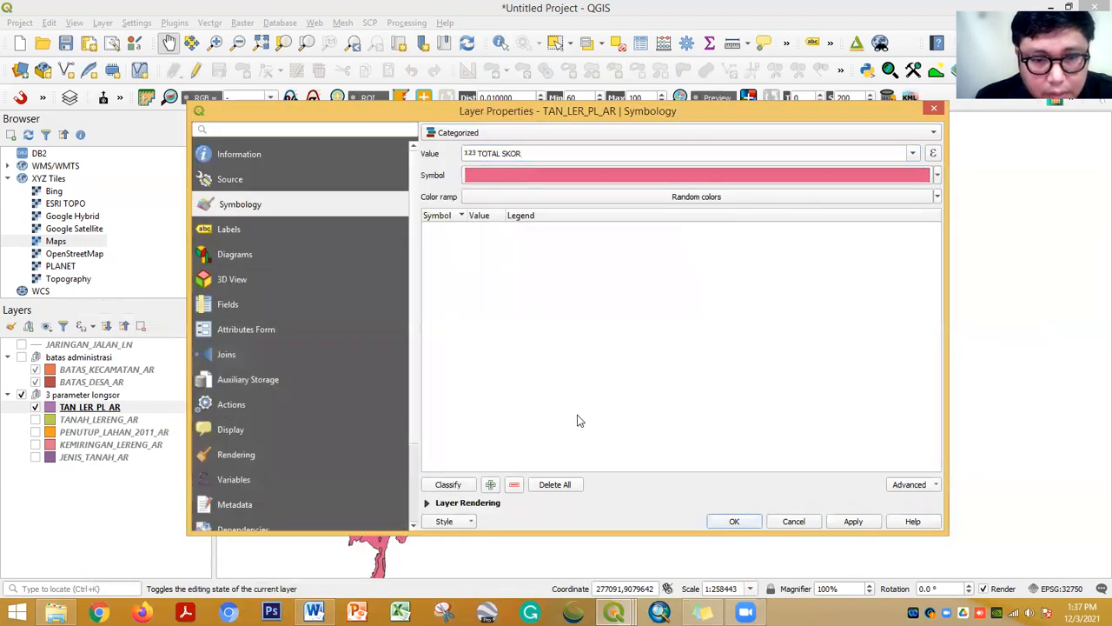
click(447, 486)
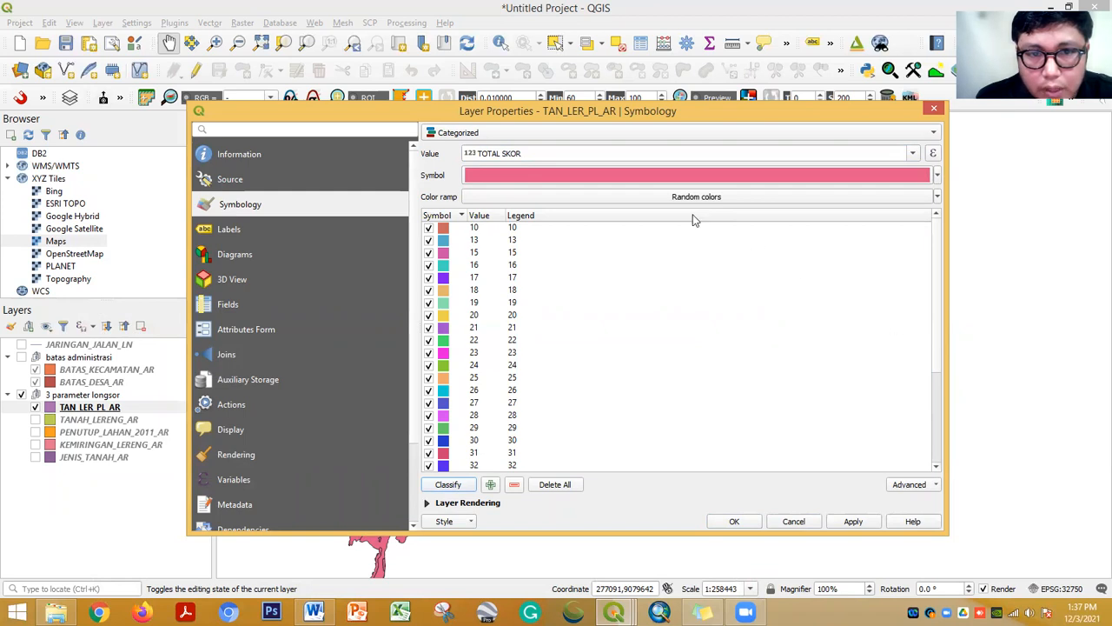
Switch the TAN_LER_PL_AR symbology to Graduated on TOTAL SKOR, using Natural Breaks (Jenks) mode with 4 classes
click(516, 133)
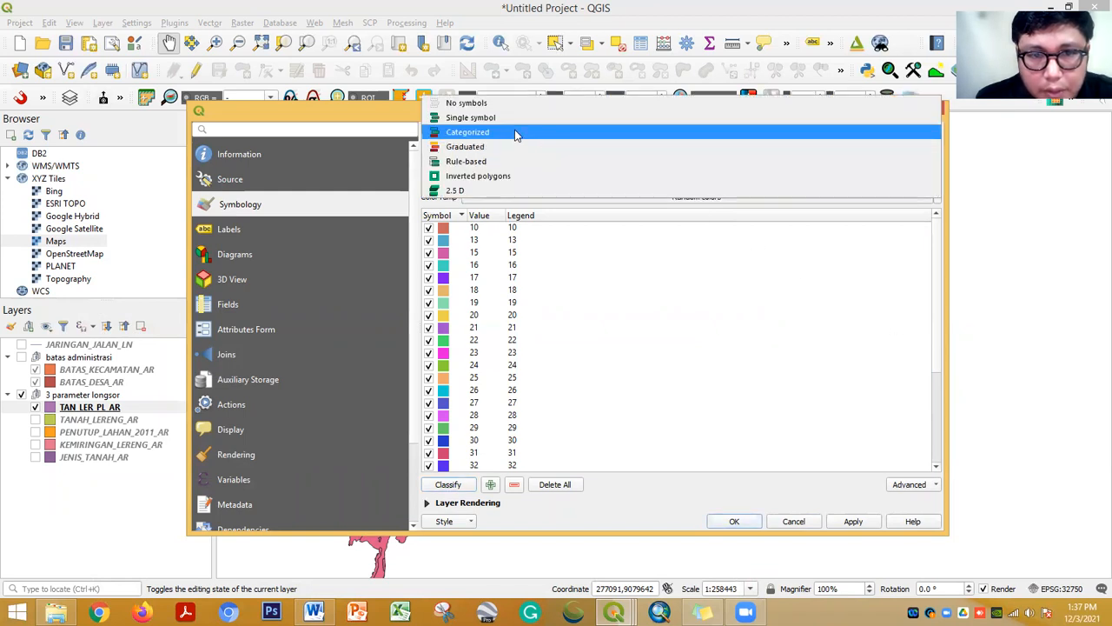
click(510, 147)
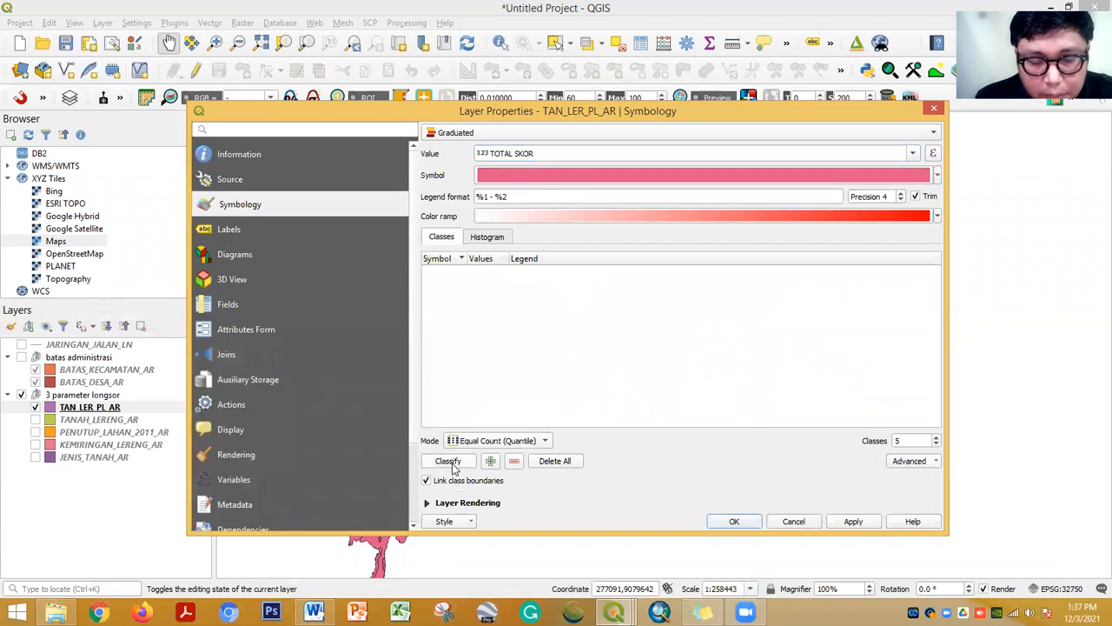
click(544, 443)
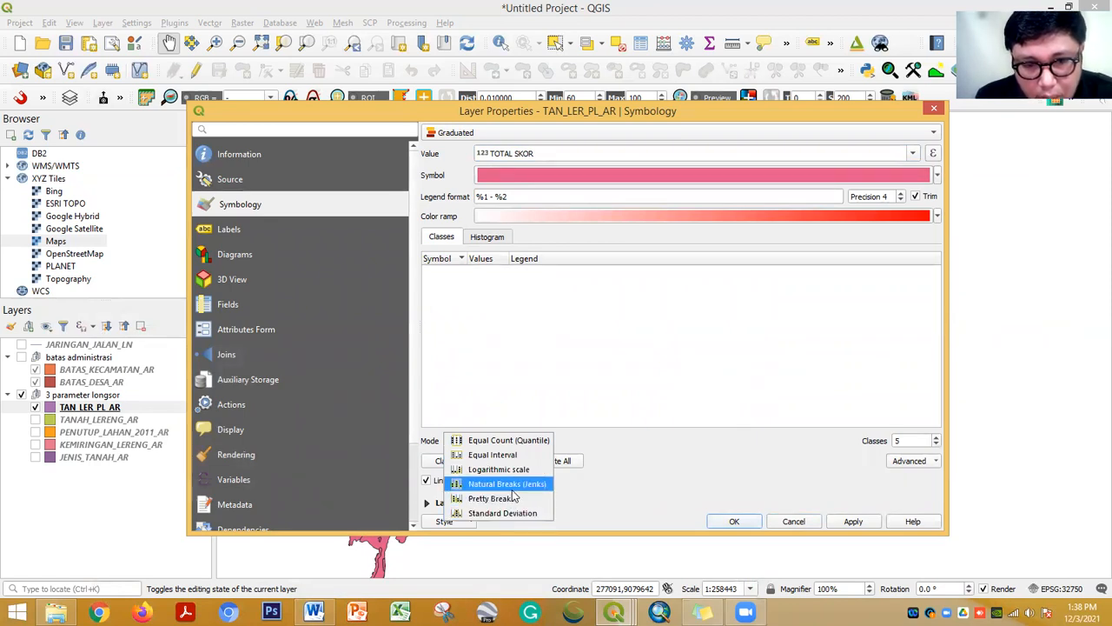
click(662, 337)
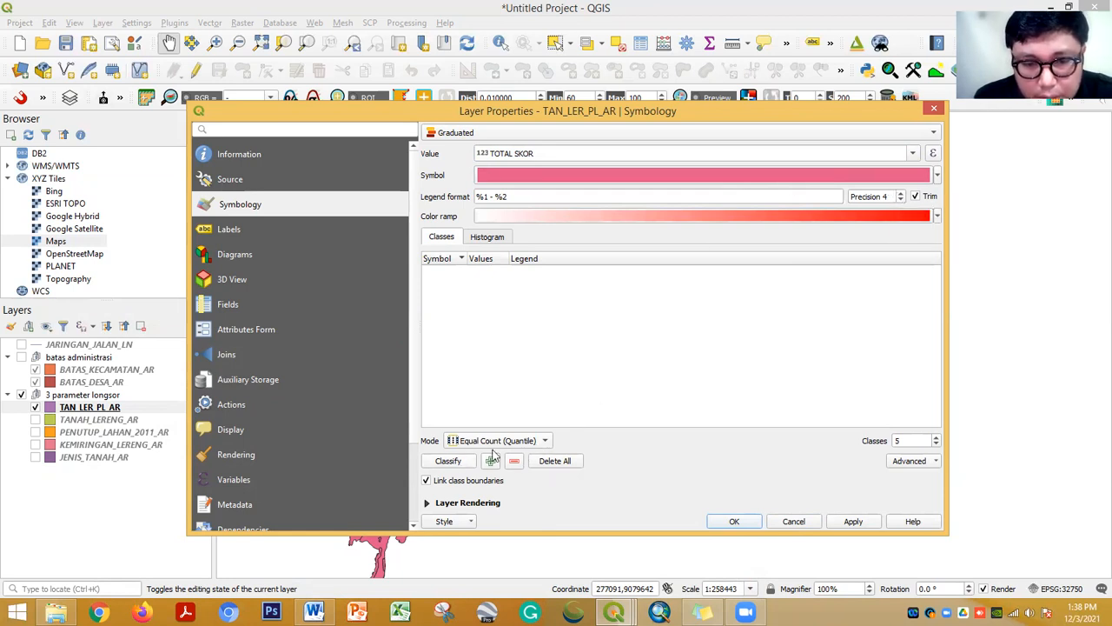
click(546, 443)
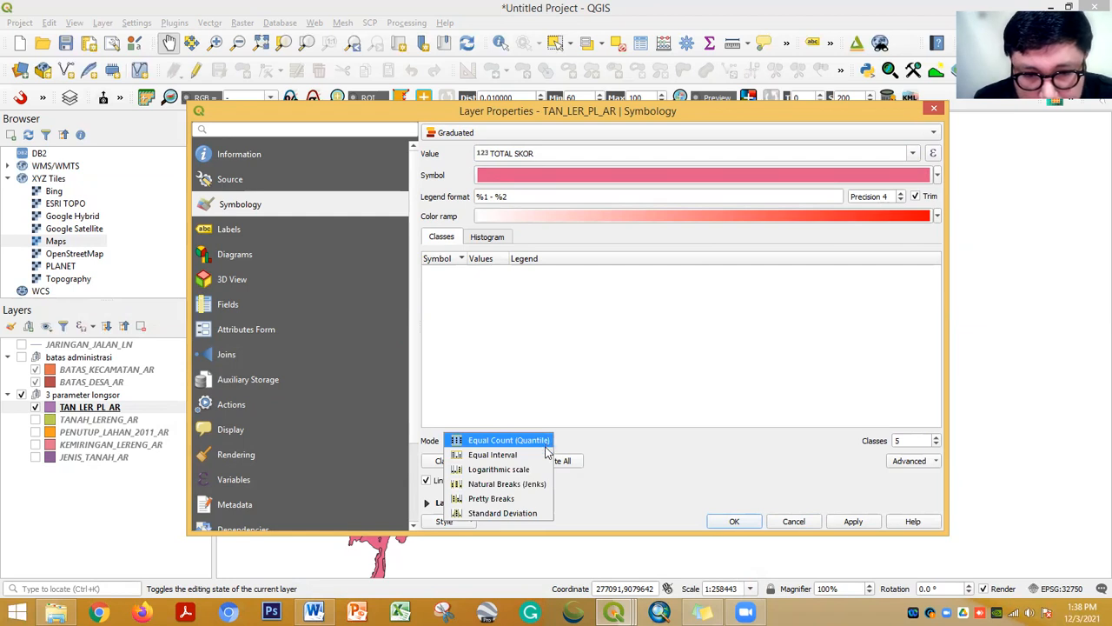
click(520, 484)
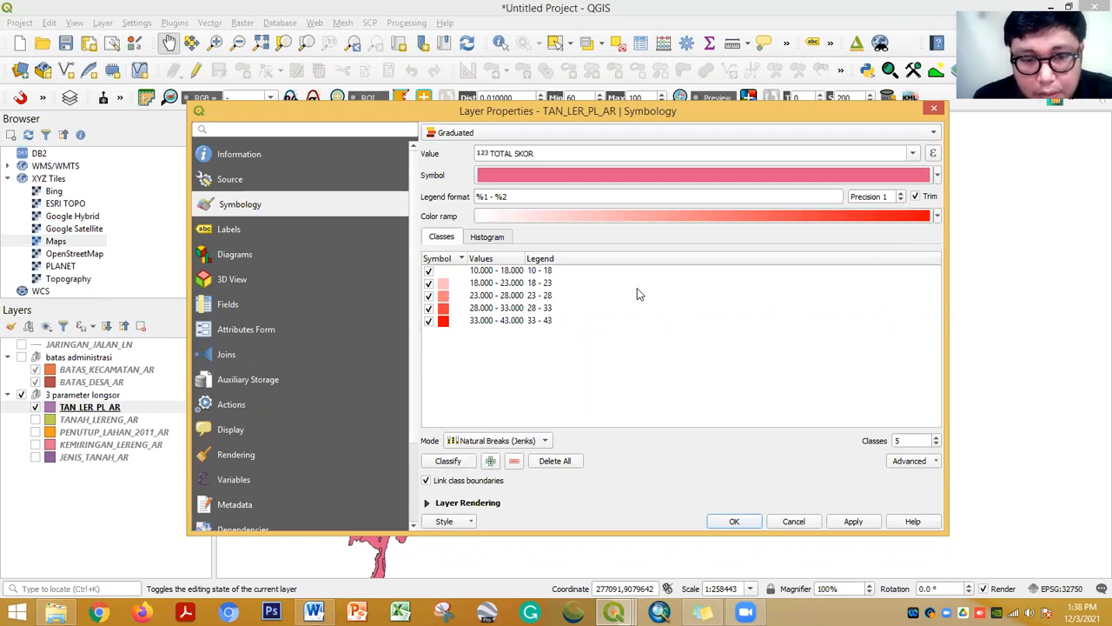
click(935, 444)
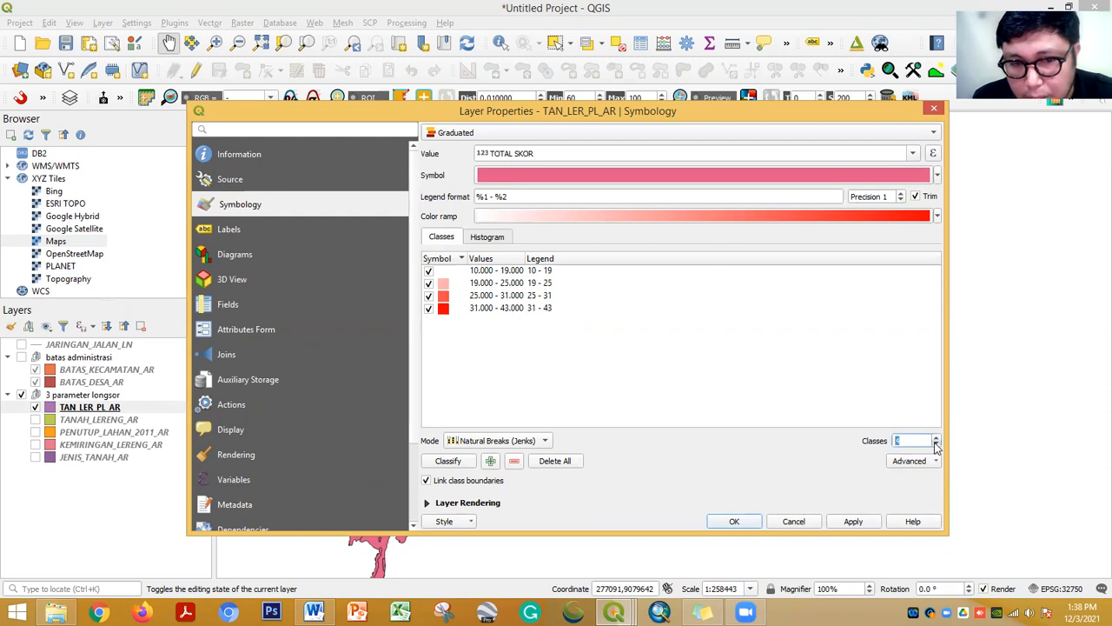
Apply the Spectral color ramp to the graduated classes and invert it so the lowest scores are blue and the highest red
click(938, 218)
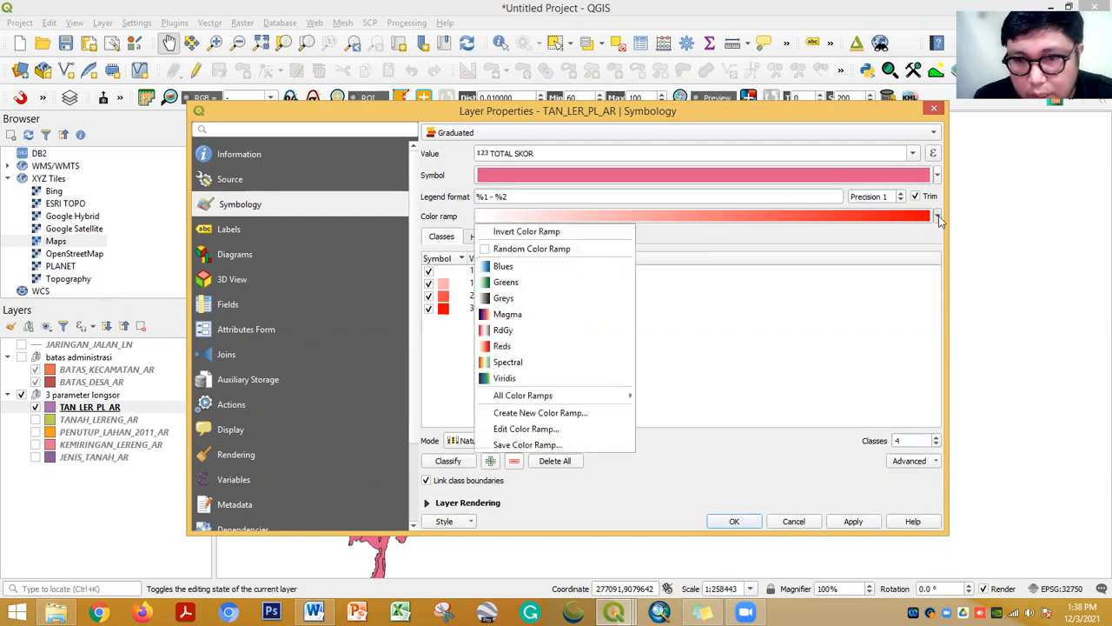
click(541, 362)
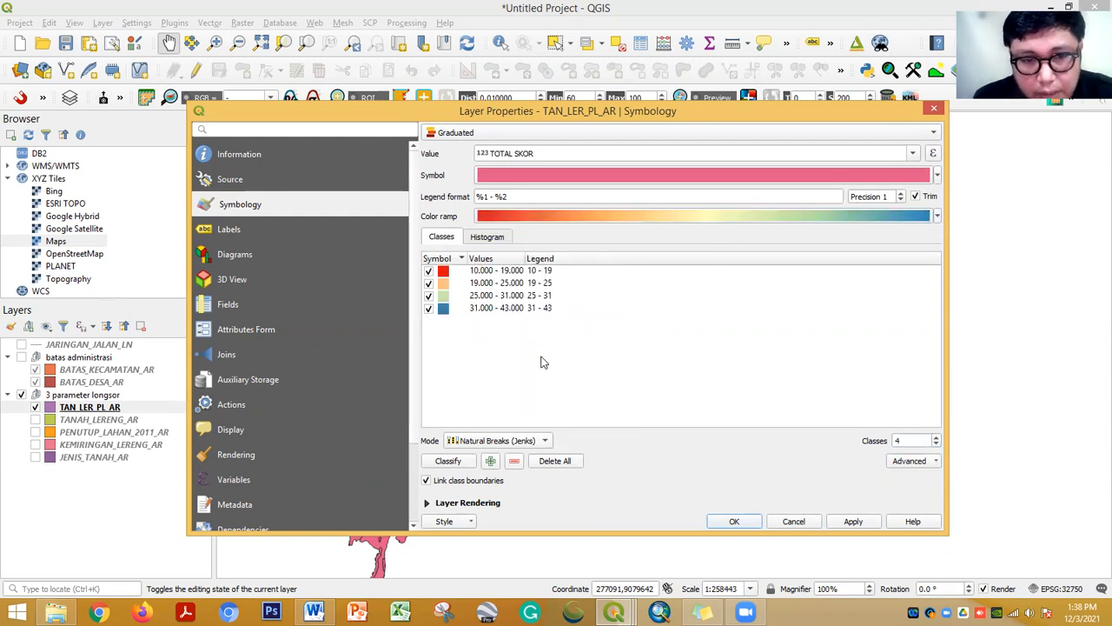
right_click(633, 304)
right_click(837, 274)
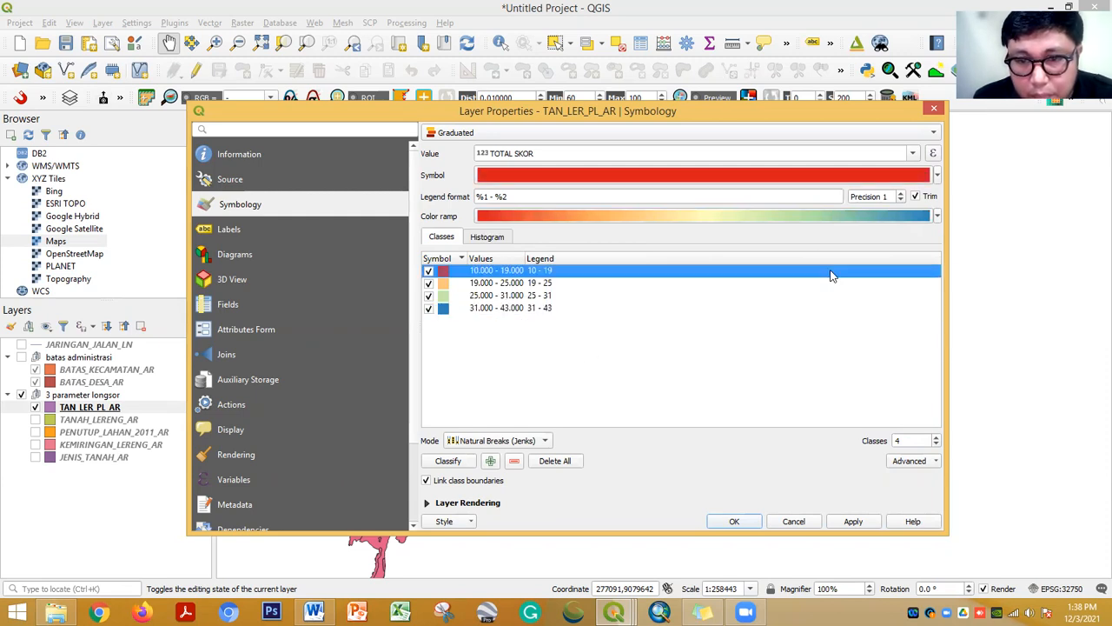
click(807, 217)
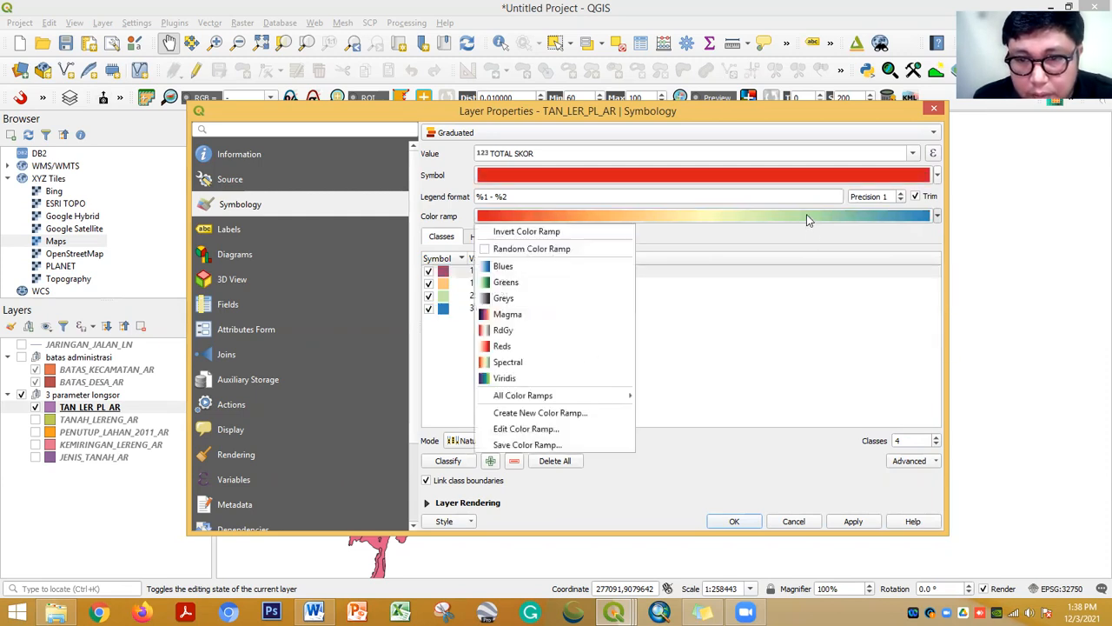
click(606, 231)
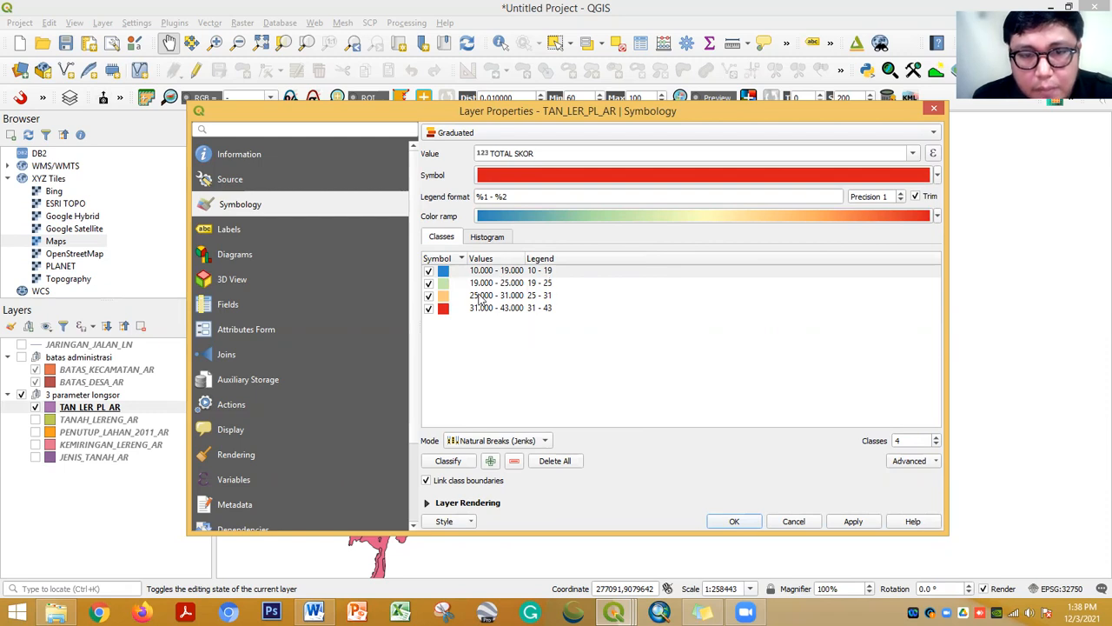
Change the legend label of the lowest score class, 10 - 19, to Tidak Berpotensi
double_click(547, 272)
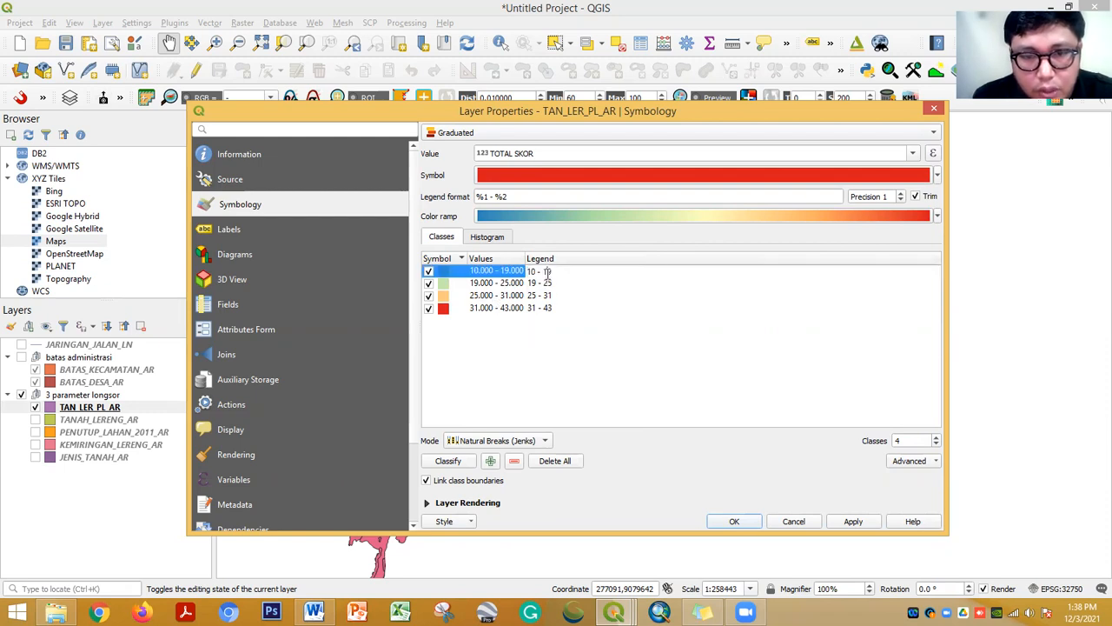
drag(552, 271, 518, 283)
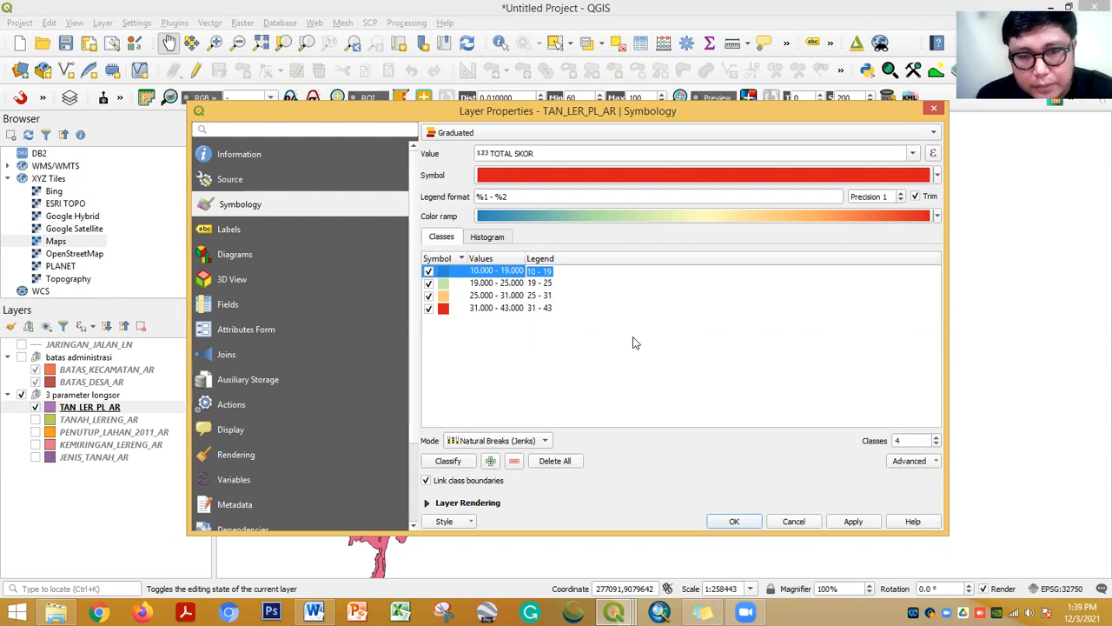
click(567, 362)
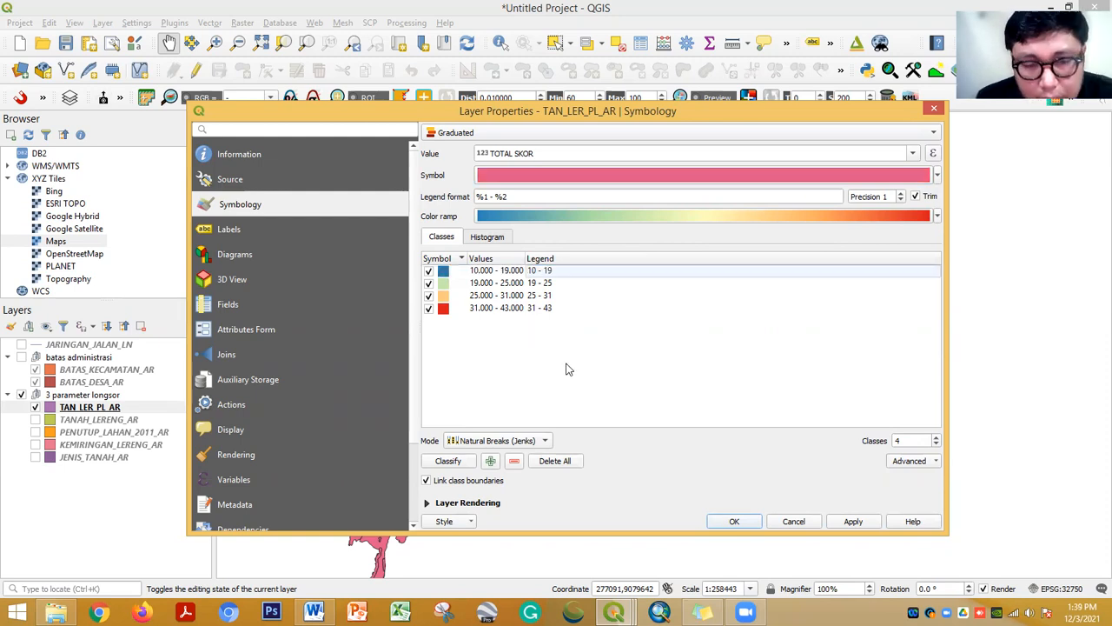
double_click(547, 272)
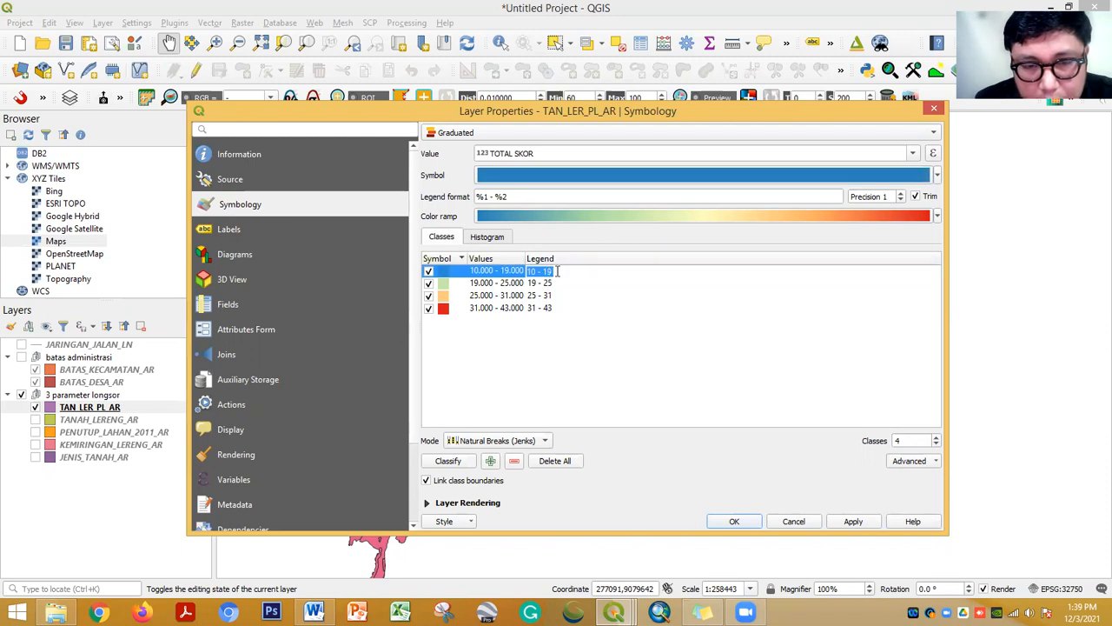
text(Tidak Ber)
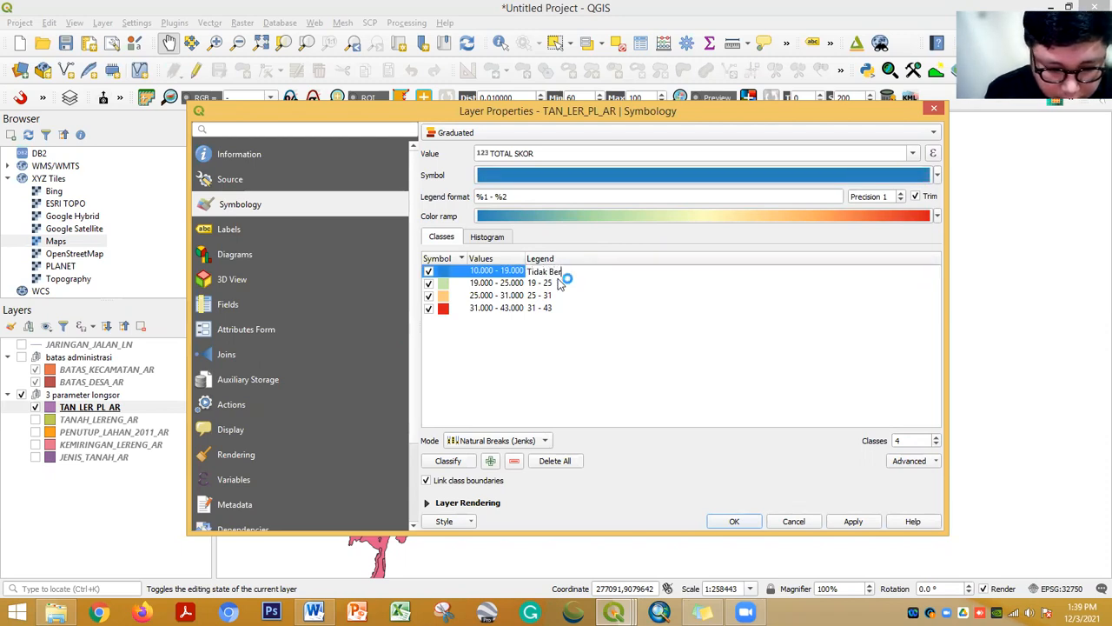
text(potensi)
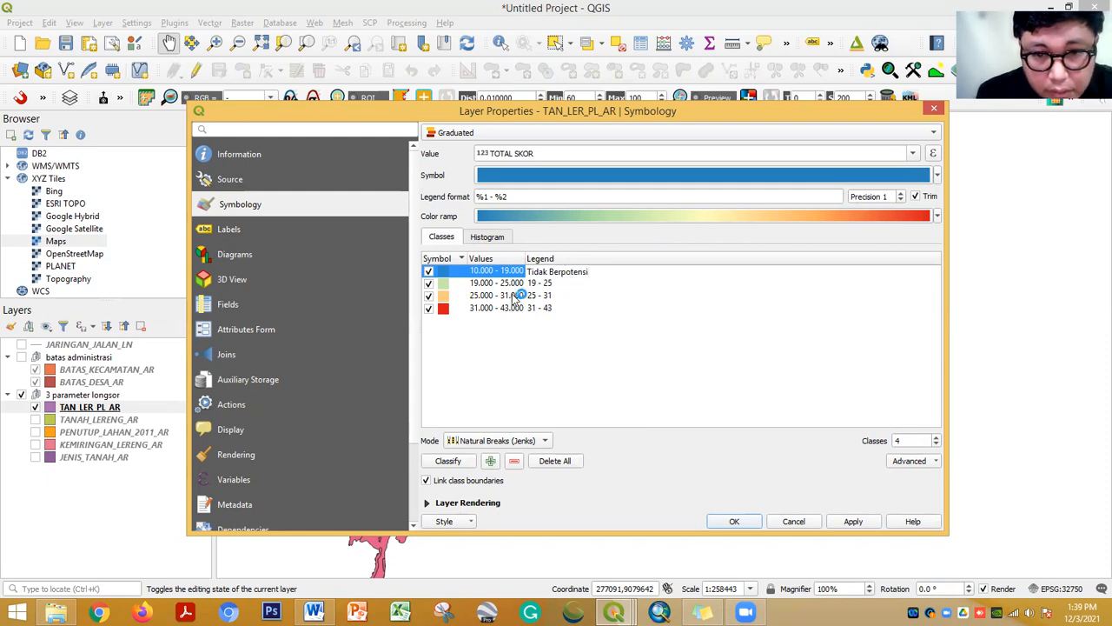
Label the 19 - 25 class Potensi Rendah and the 25 - 31 class Potensi Sedang in the legend
click(547, 284)
double_click(547, 283)
text(Potensi Rendah)
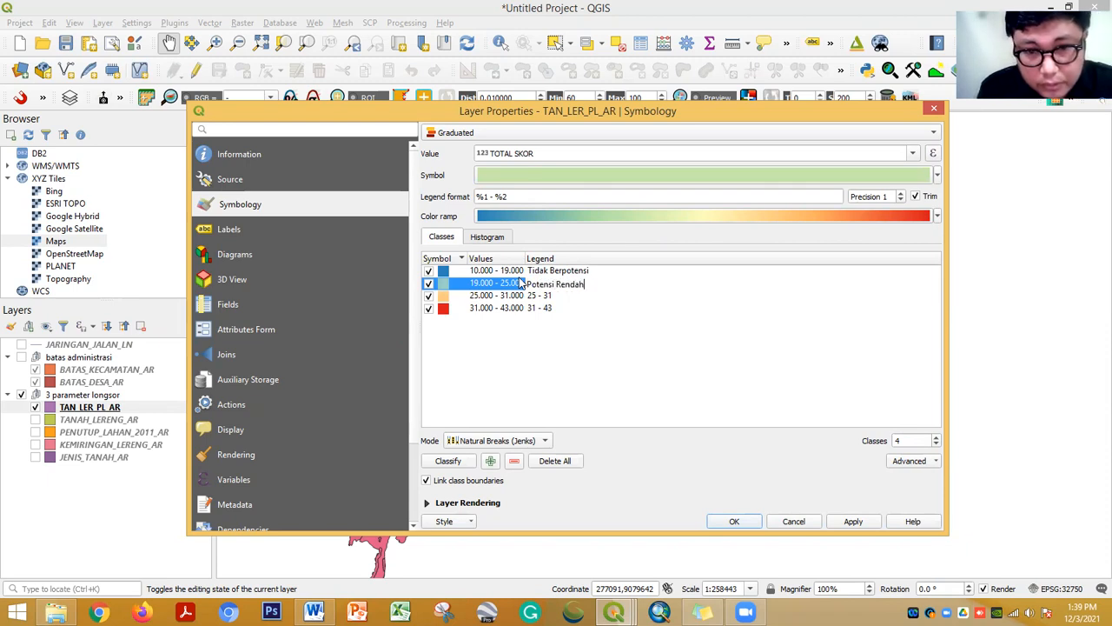
click(547, 297)
double_click(556, 297)
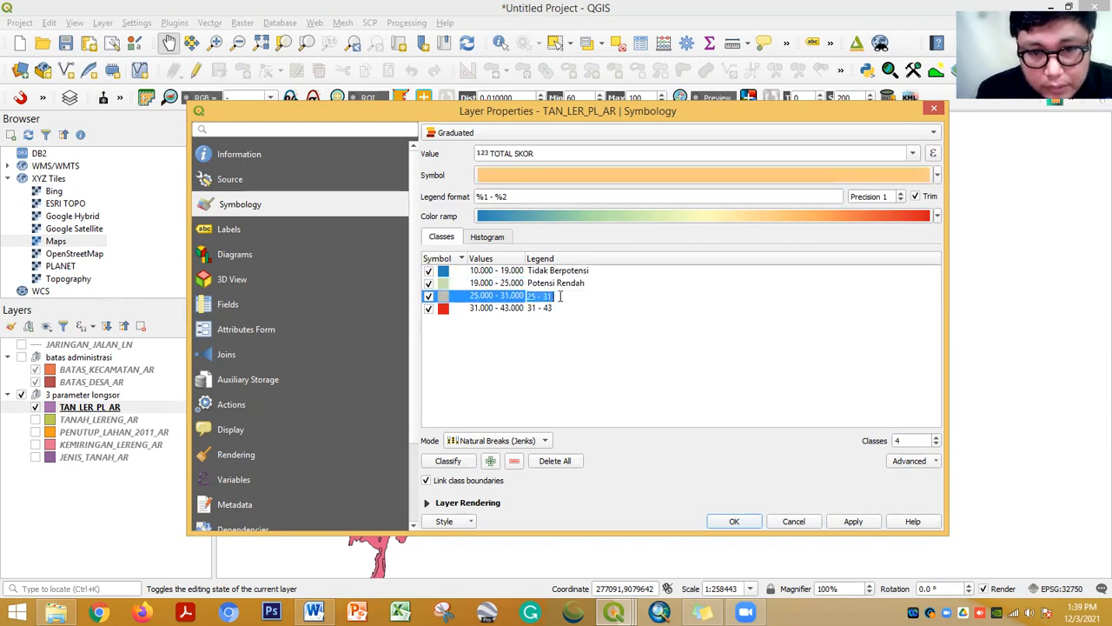
text(Potensi Sedang)
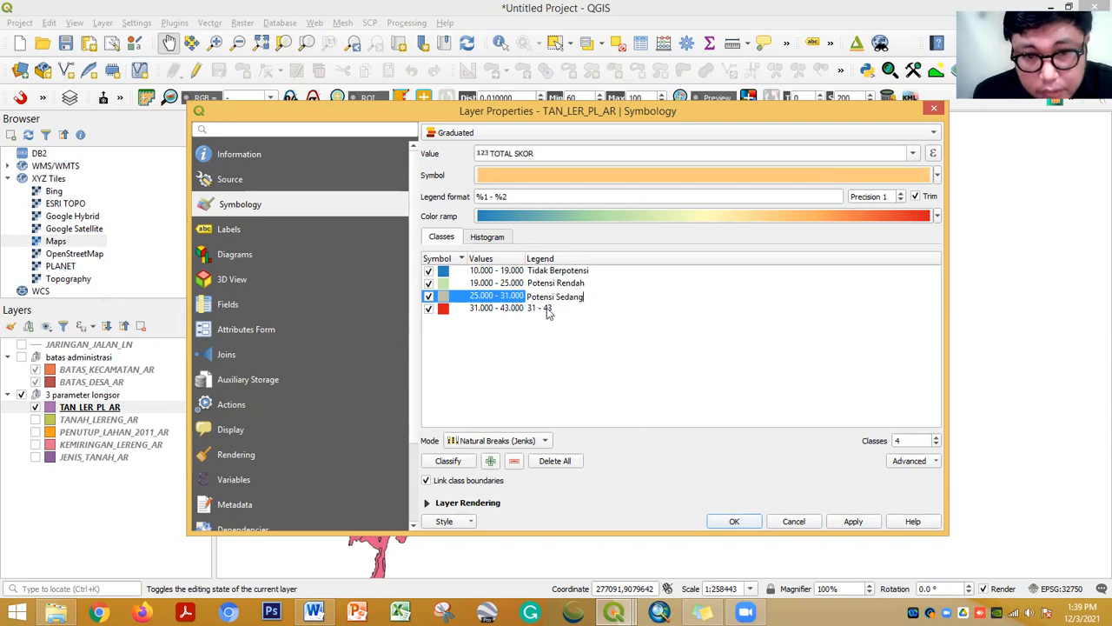
Change the legend label of the highest score class, 31 - 43, to Potensi Tinggi
double_click(546, 308)
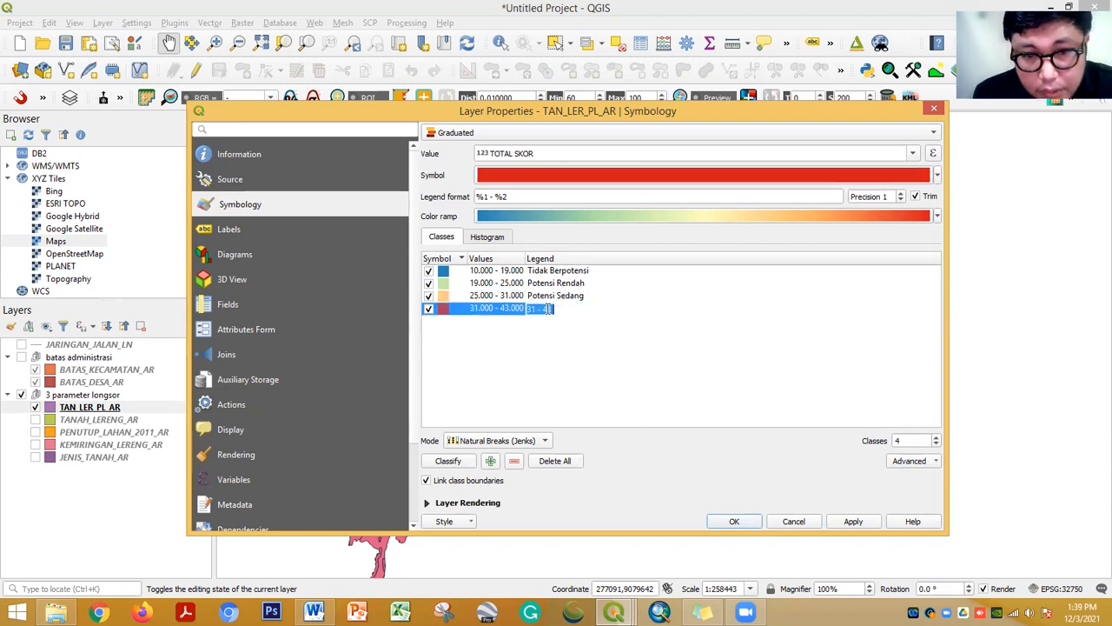
text(Poten)
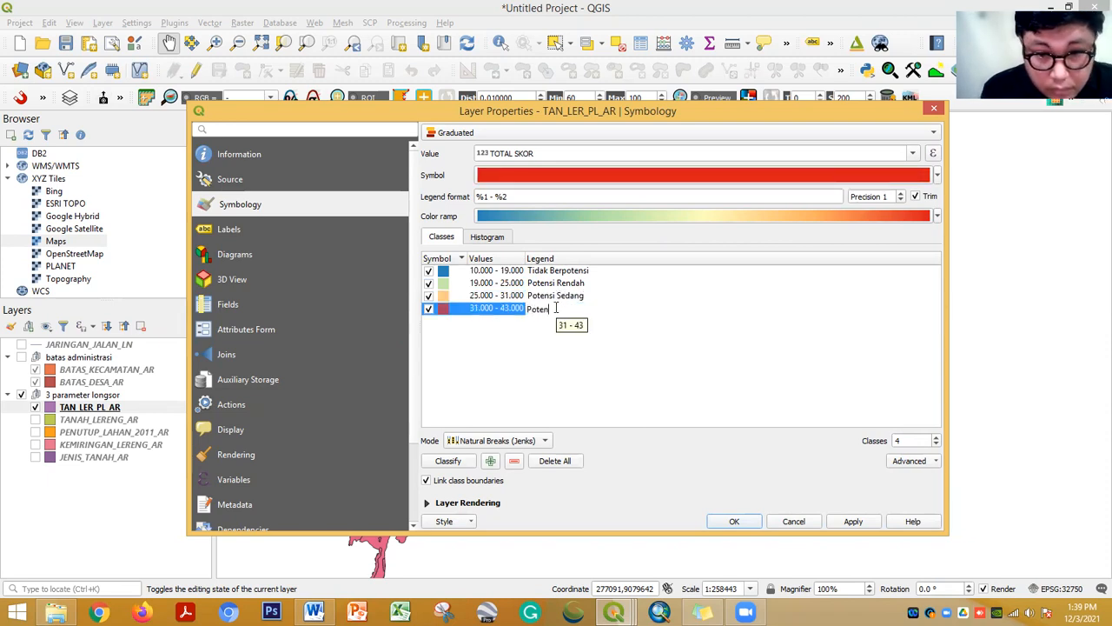
text(si Tinggi)
key(Return)
click(534, 362)
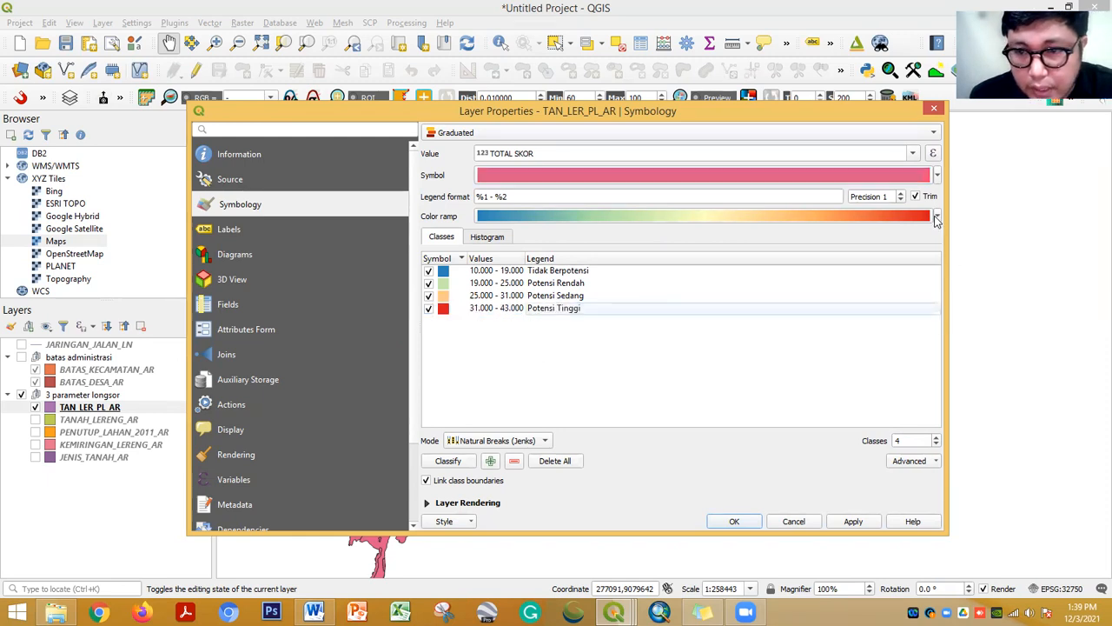
Open the choice of color ramps for the graduated TOTAL SKOR classes
click(937, 216)
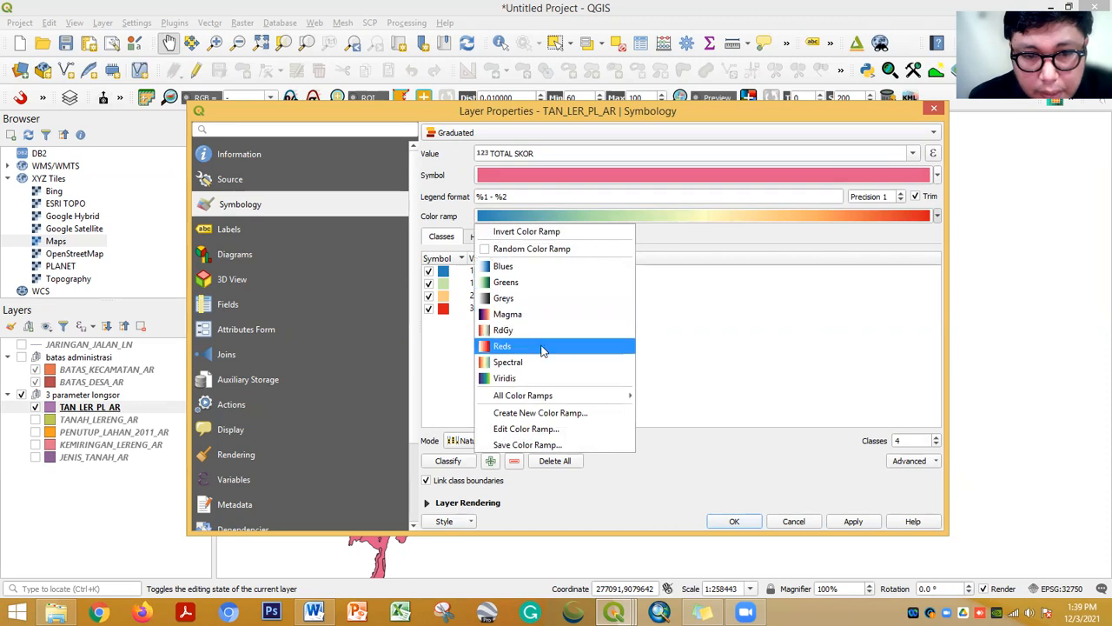
Apply the RdYlGn color ramp to the TAN_LER_PL_AR classes and invert it so Potensi Tinggi is red
mouse_move(554, 395)
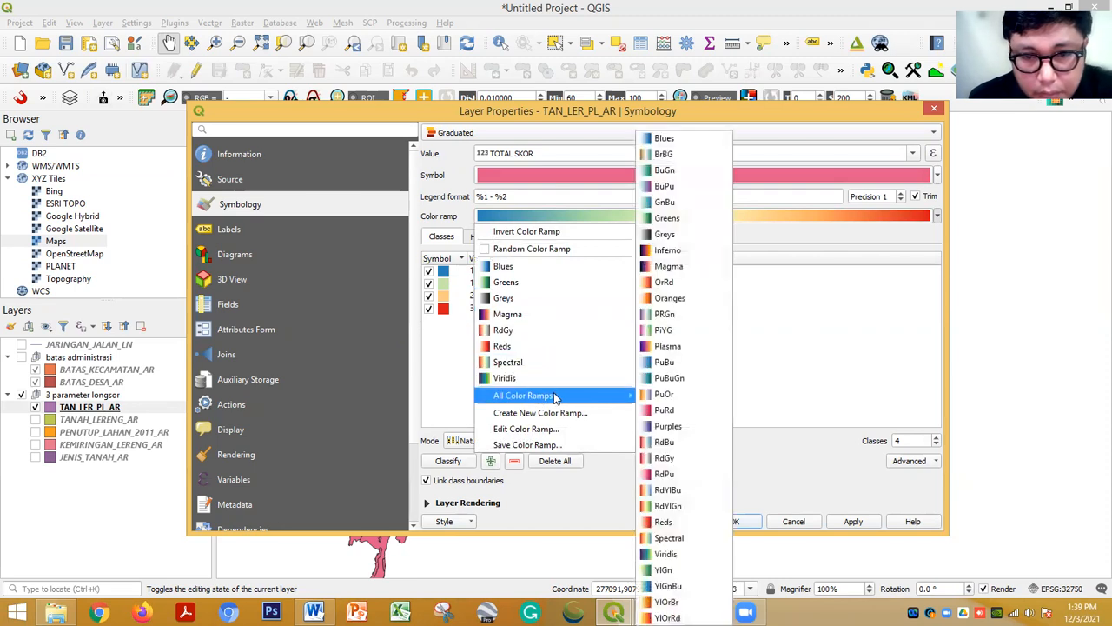
click(660, 507)
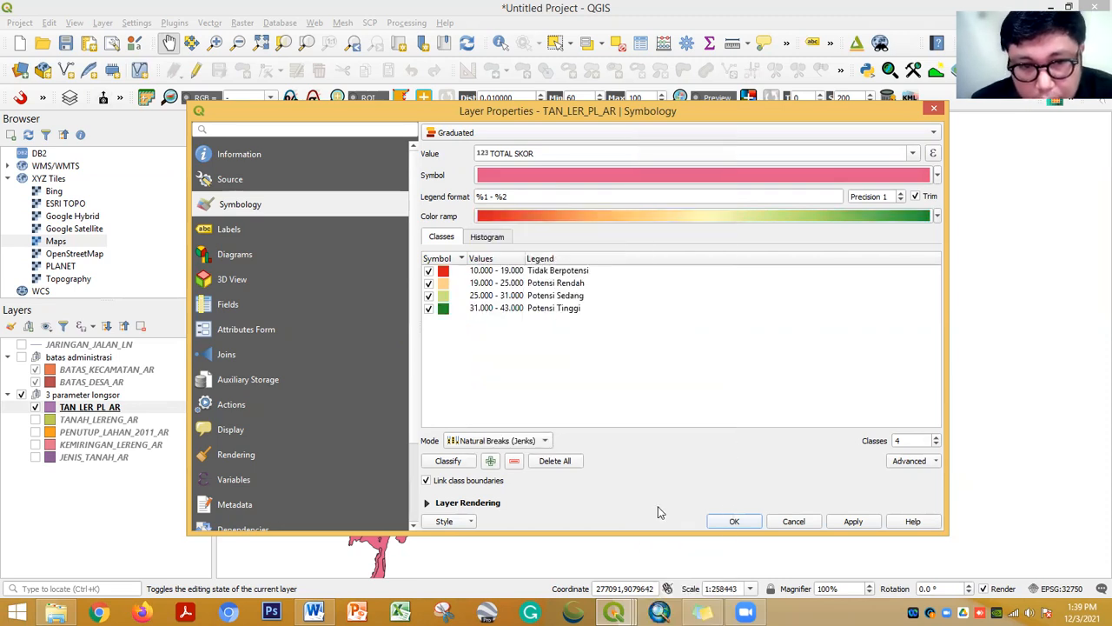
right_click(615, 288)
click(639, 220)
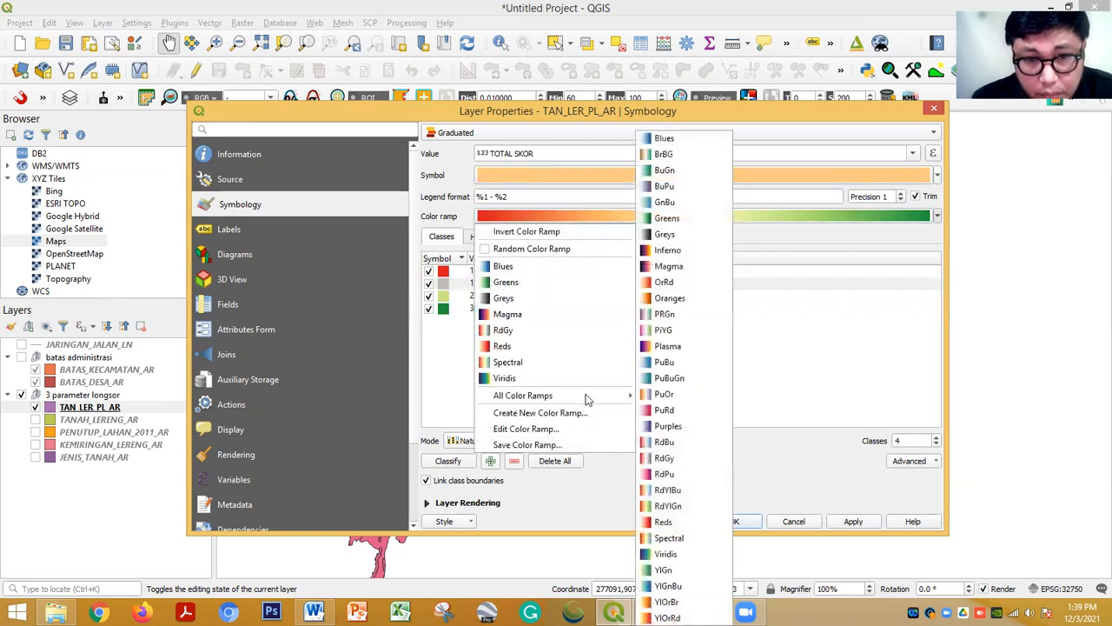
click(573, 231)
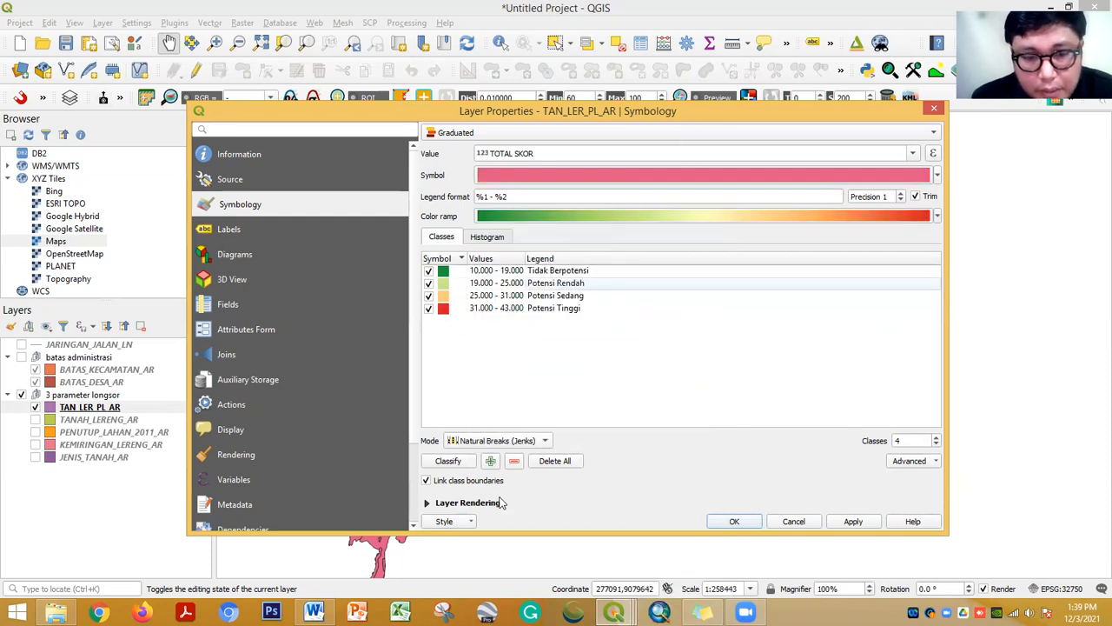
Set the TAN_LER_PL_AR layer's opacity to 50% and apply the symbology to the map
click(427, 504)
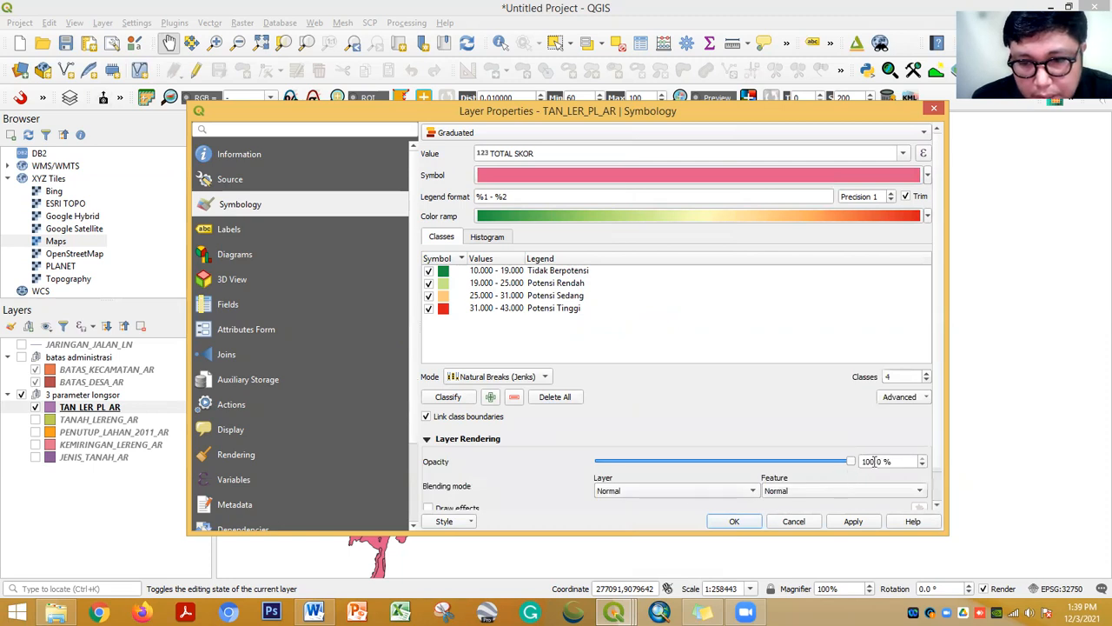
drag(898, 461, 852, 465)
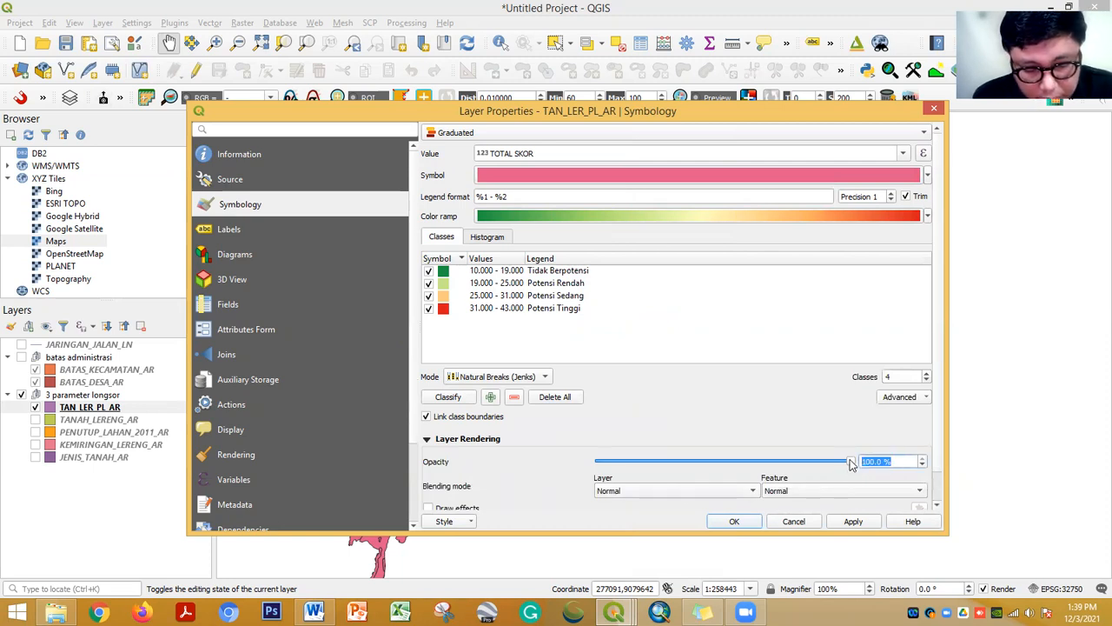
text(50)
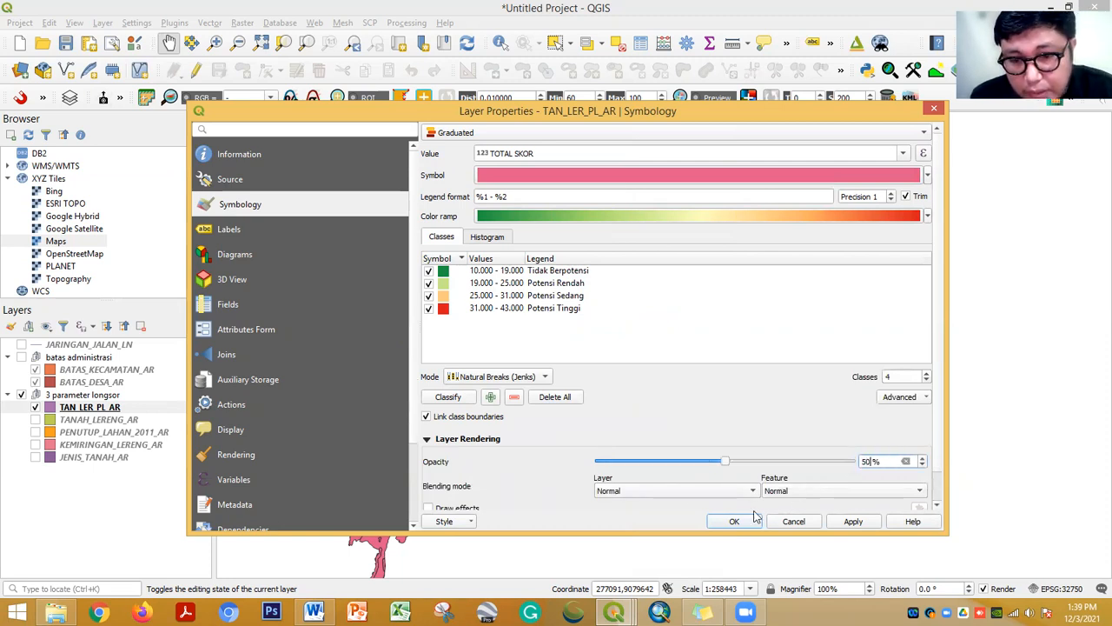
click(731, 522)
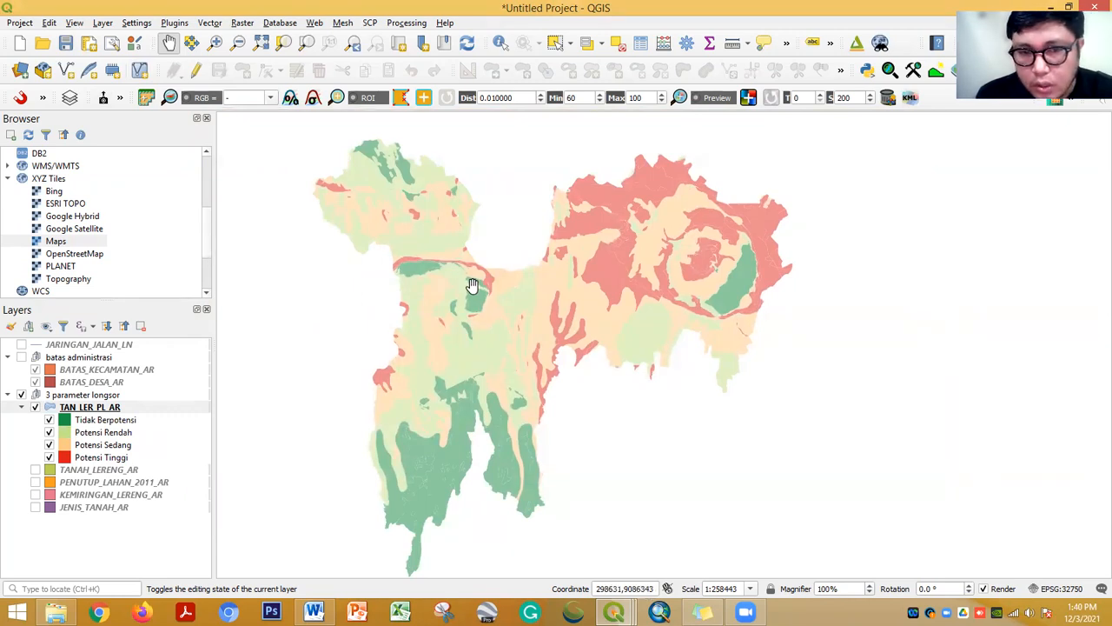
Show the batas administrasi group with only BATAS_KECAMATAN_AR visible and BATAS_DESA_AR hidden
click(97, 372)
double_click(96, 371)
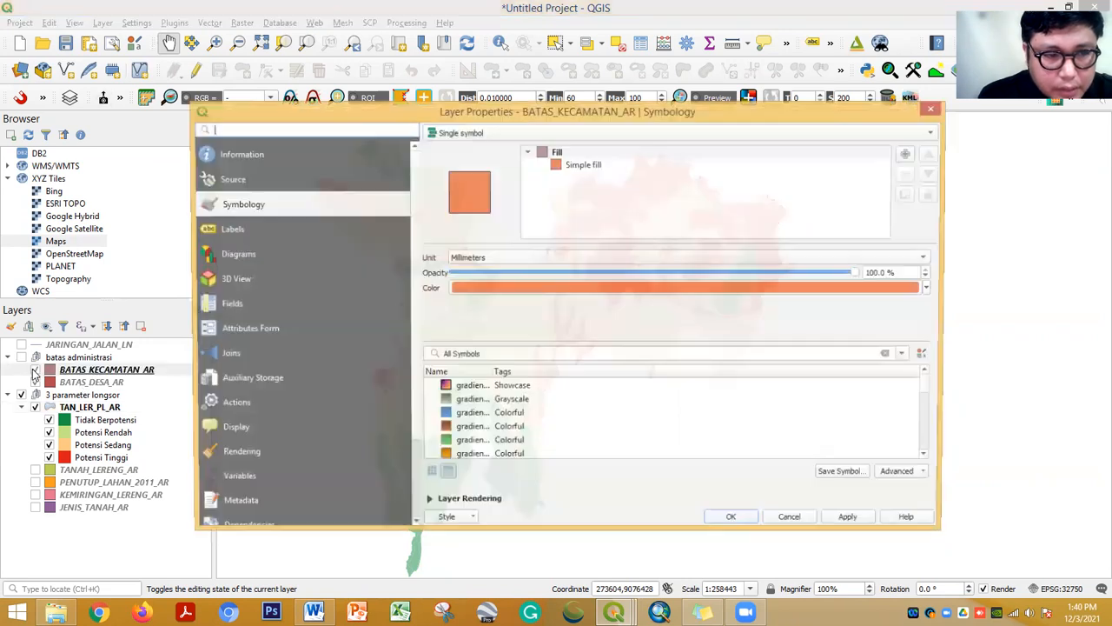
click(937, 114)
click(21, 356)
click(35, 369)
click(35, 383)
click(35, 369)
Style BATAS_KECAMATAN_AR's simple fill with No Brush as the fill style and Dash Dot Line as the stroke style
double_click(59, 372)
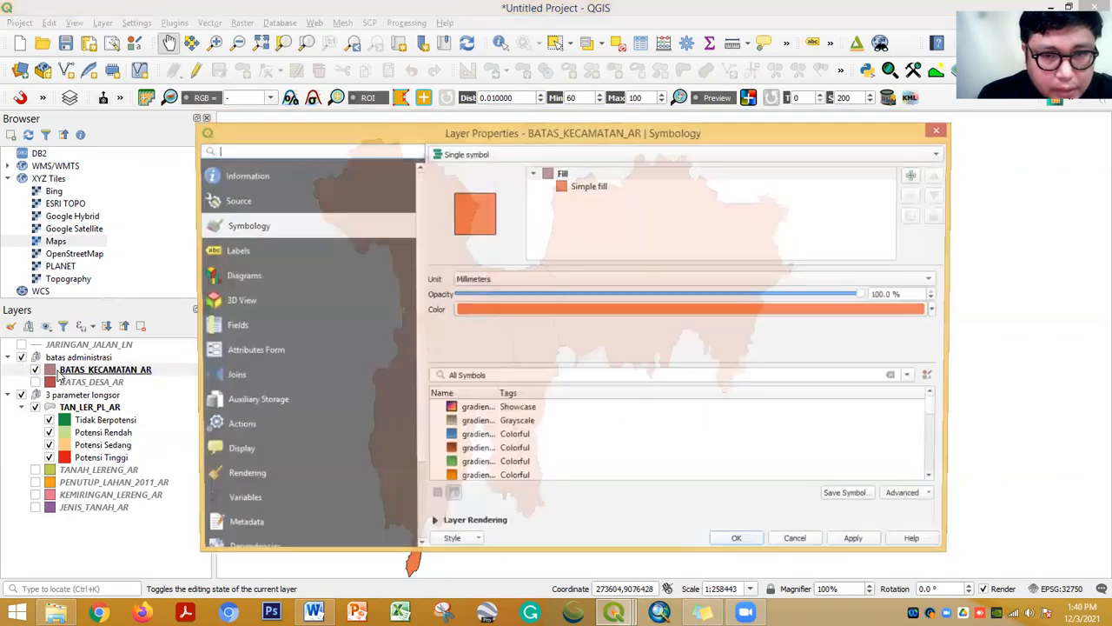
click(598, 187)
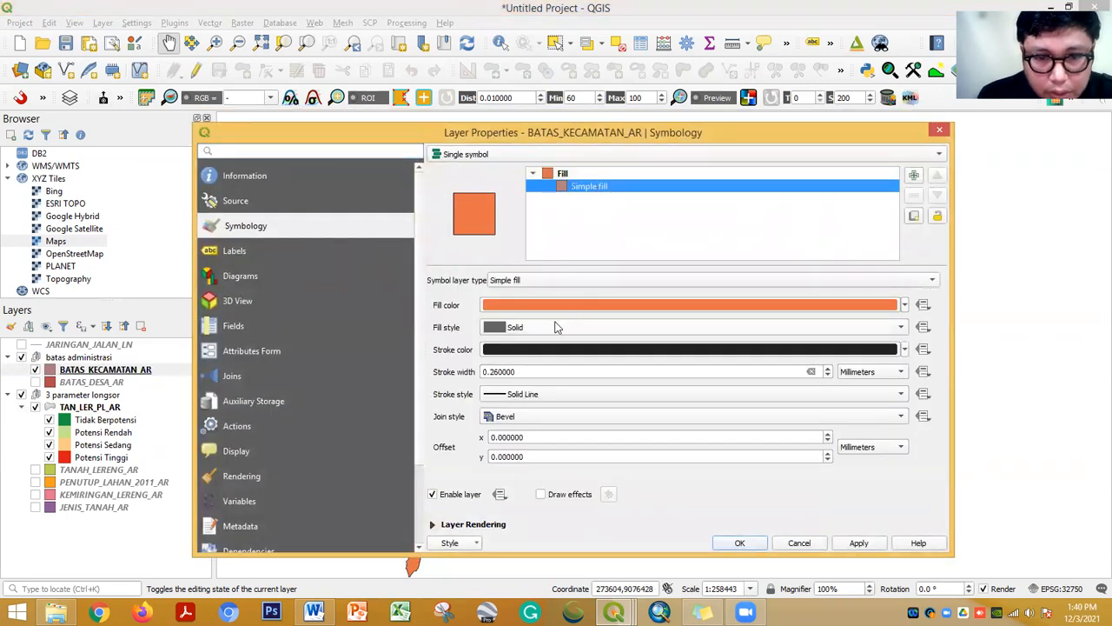
click(556, 327)
click(563, 346)
click(534, 394)
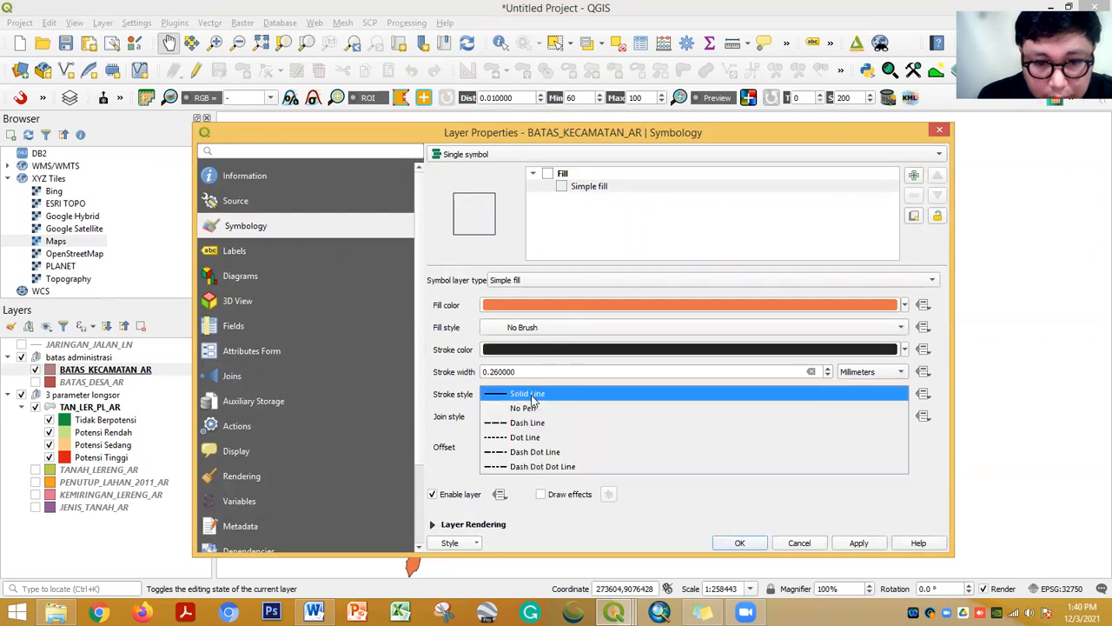
click(531, 454)
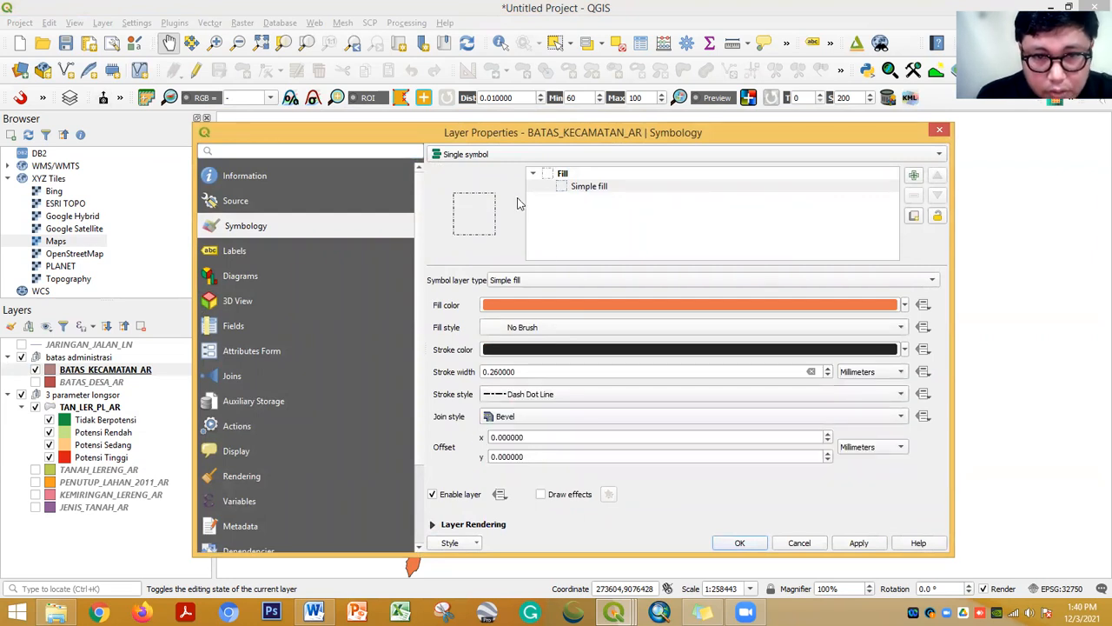
drag(509, 134, 452, 97)
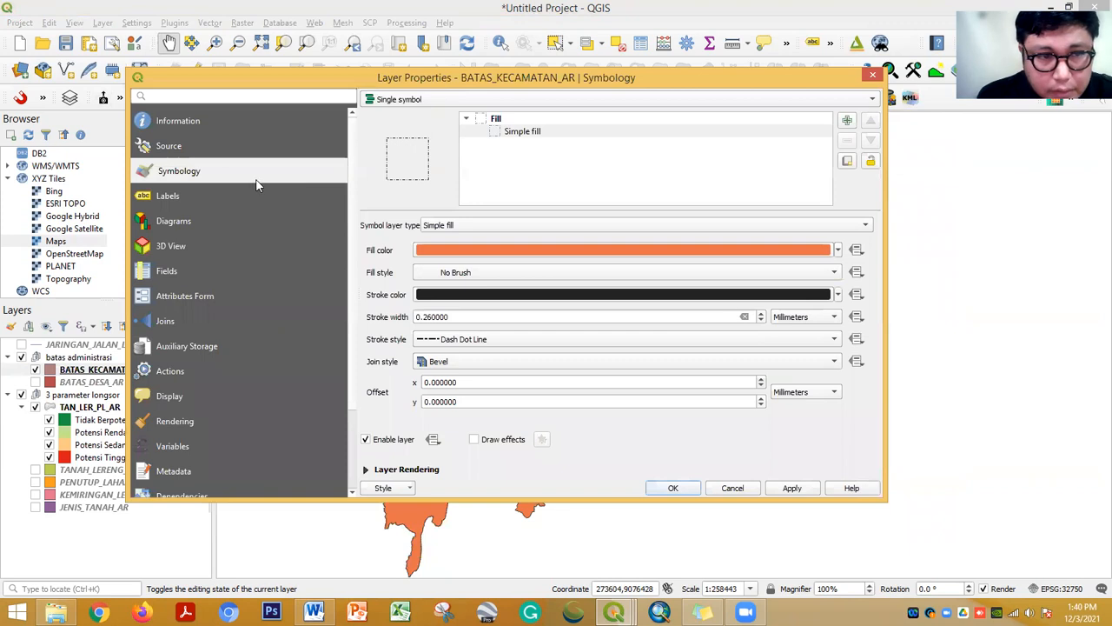
Enable single labels on BATAS_KECAMATAN_AR using the KECAMATAN field as the value
click(216, 196)
click(428, 100)
click(428, 114)
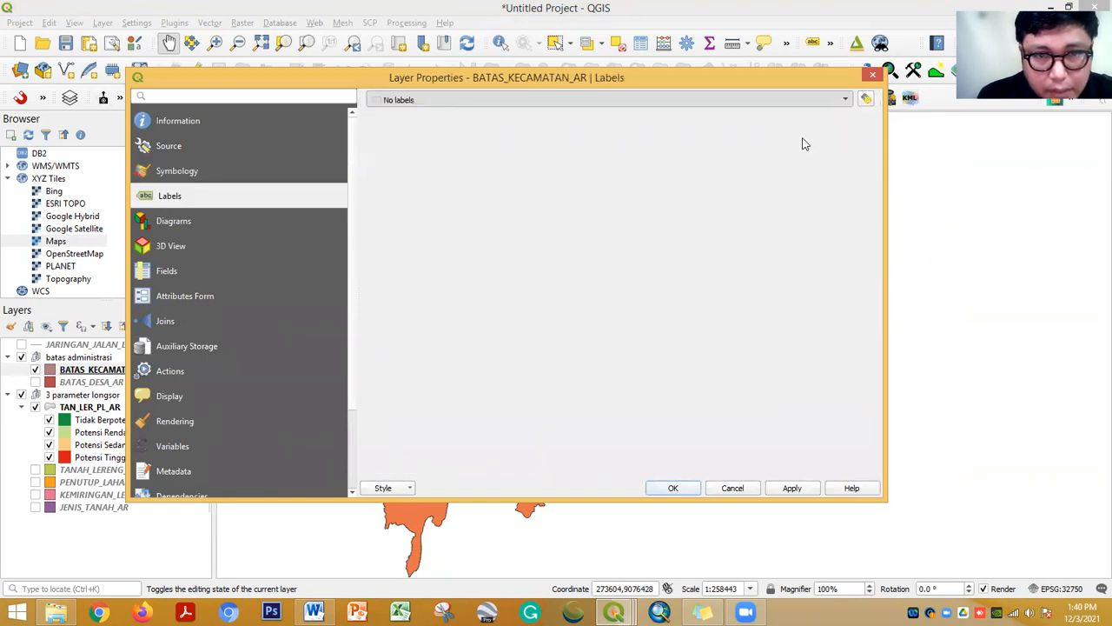
click(848, 119)
click(782, 139)
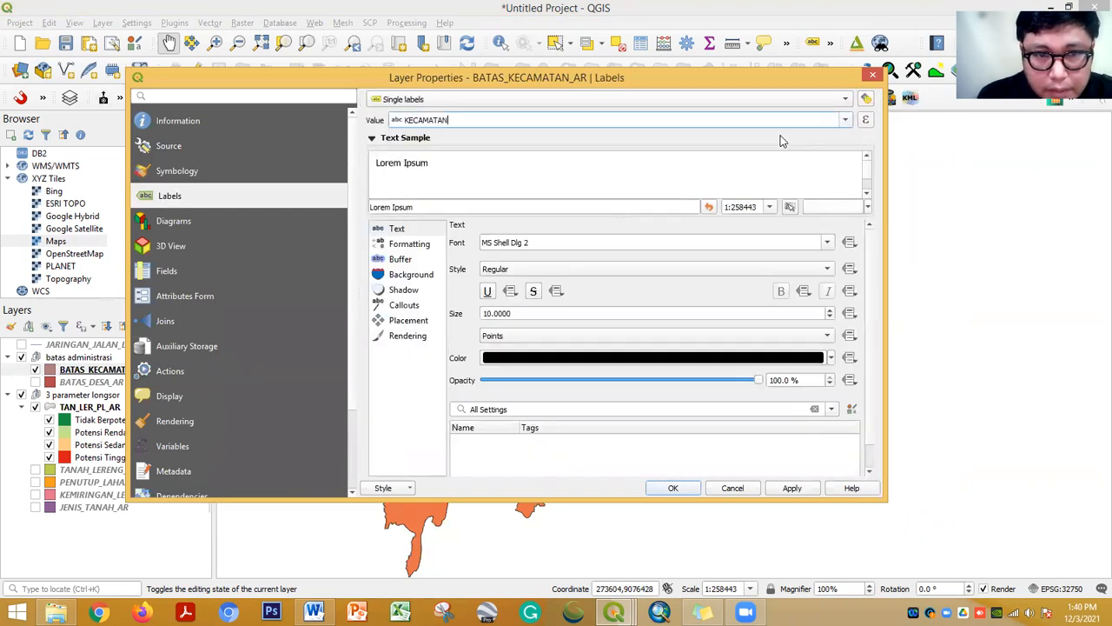
Add a text buffer to the district labels, set their style to Bold, and apply the layer settings
click(402, 259)
click(455, 244)
click(407, 230)
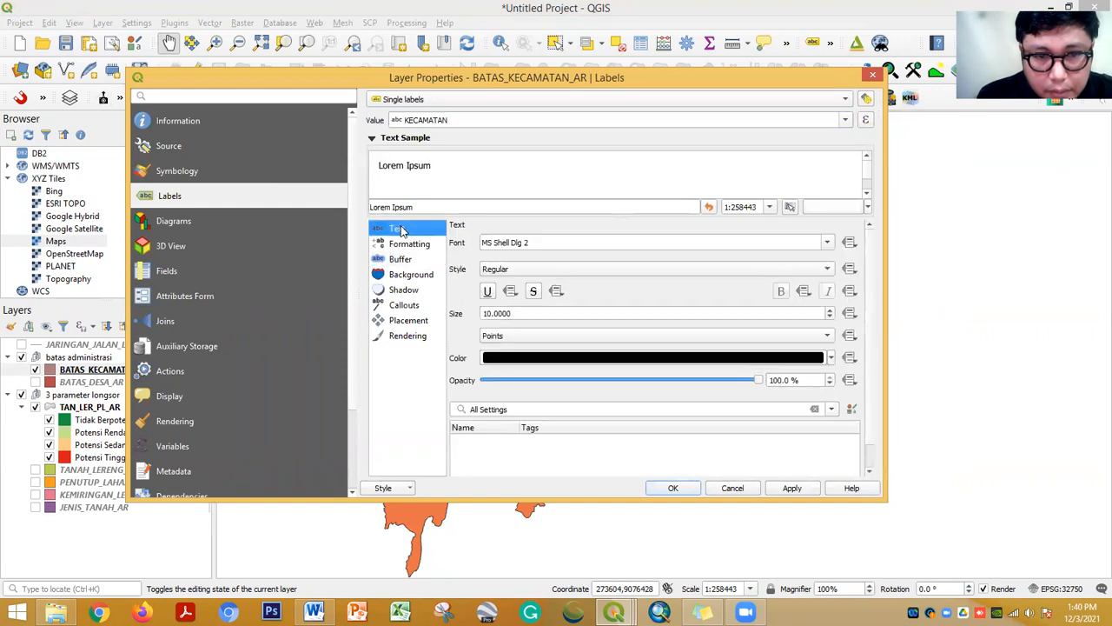
click(409, 259)
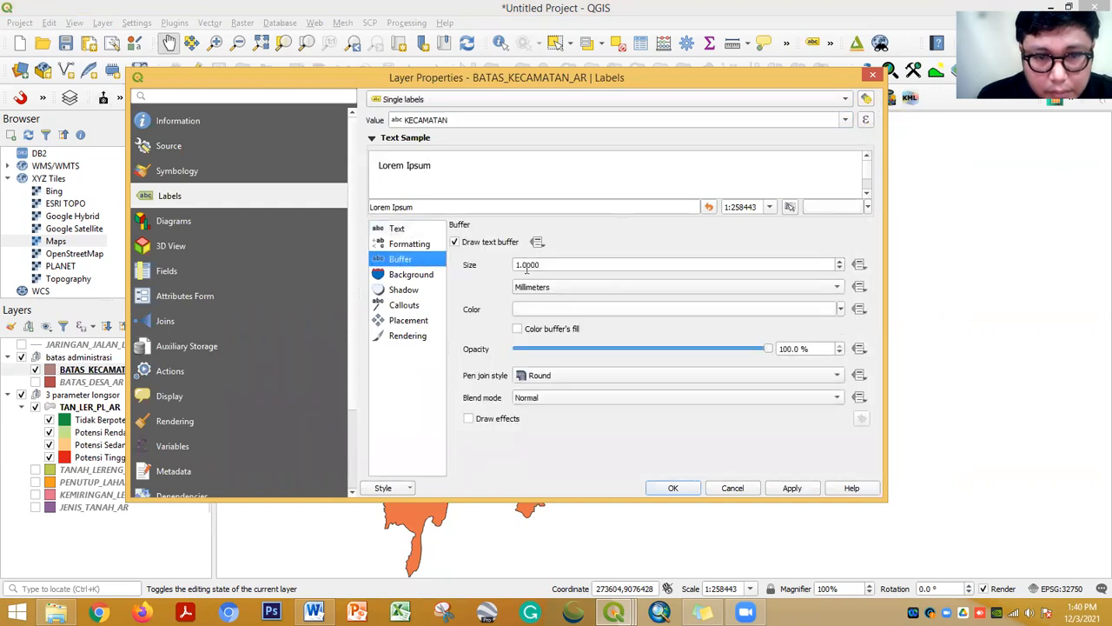
click(399, 229)
click(520, 270)
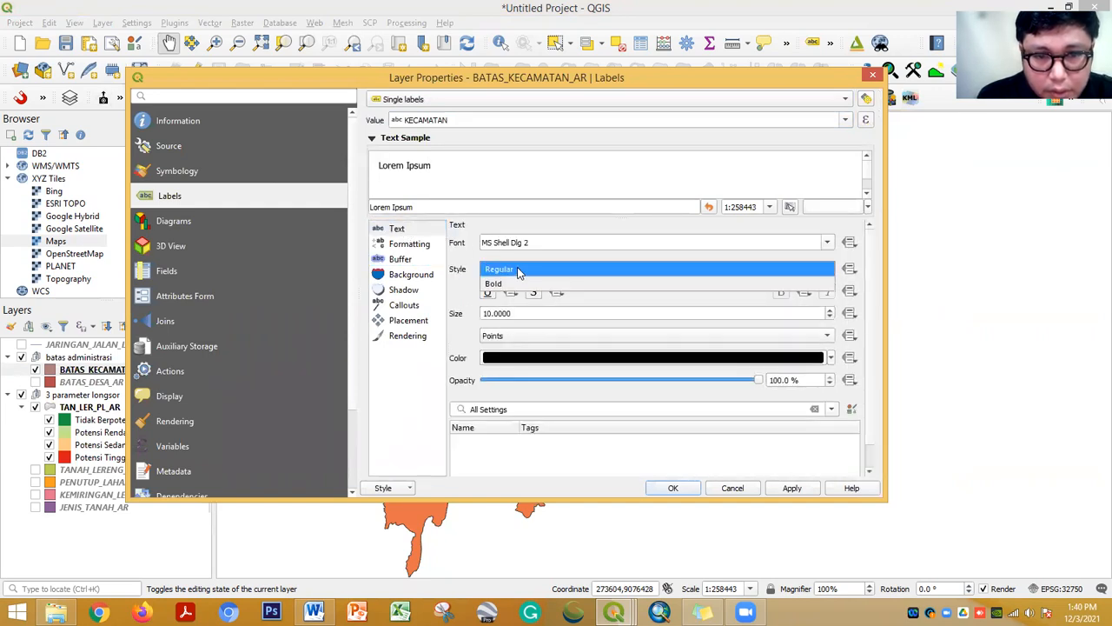
click(505, 282)
click(794, 489)
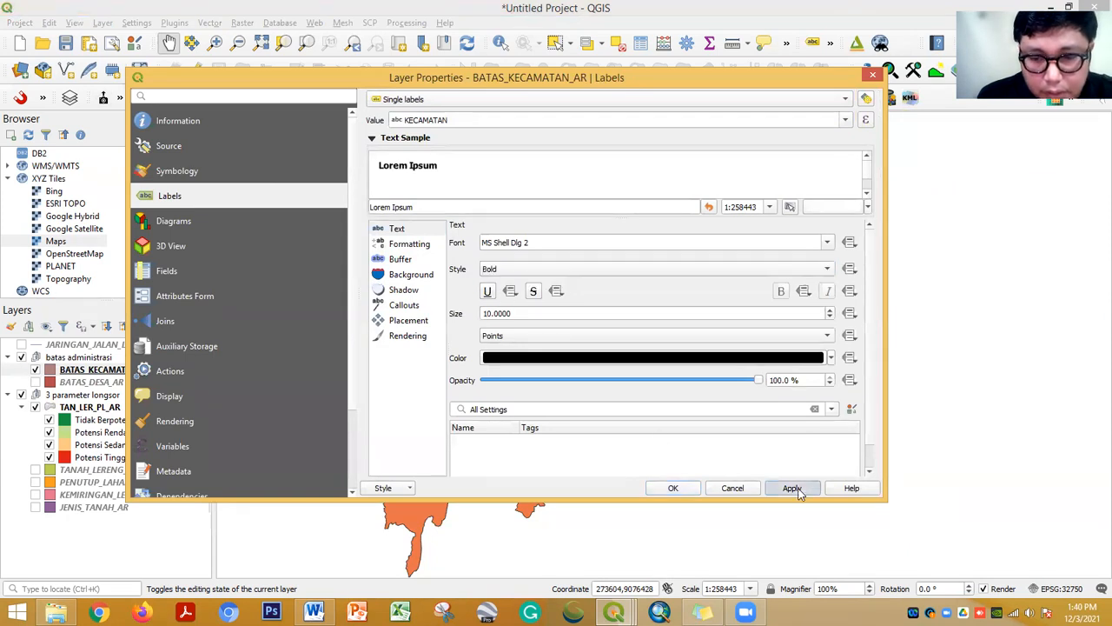
click(673, 488)
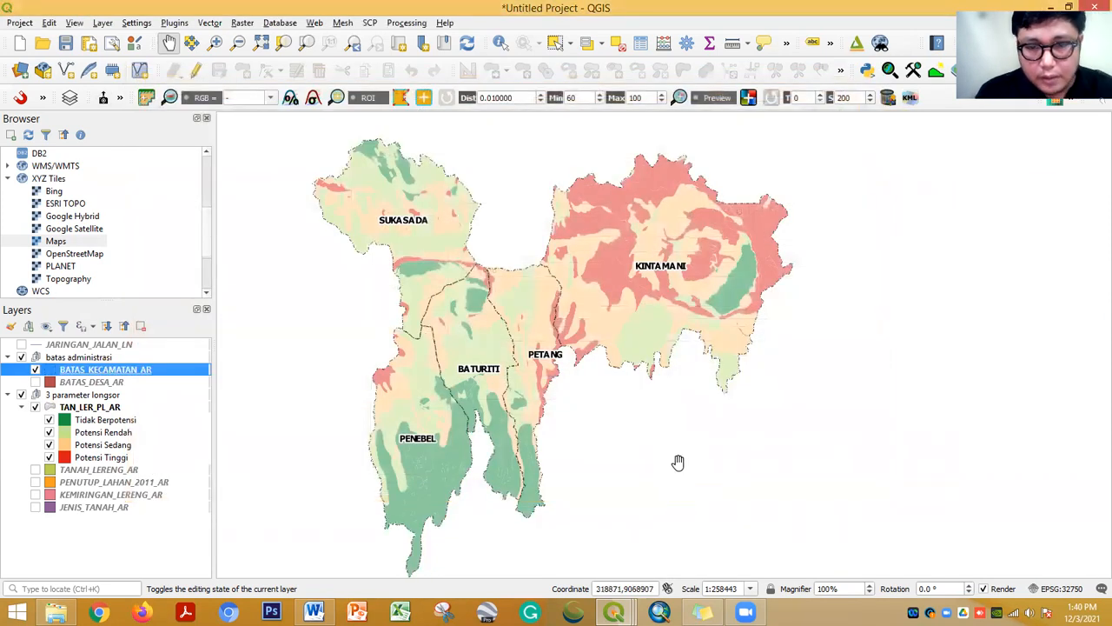
Add the Google Satellite XYZ basemap and move it below all other layers
drag(608, 292, 627, 293)
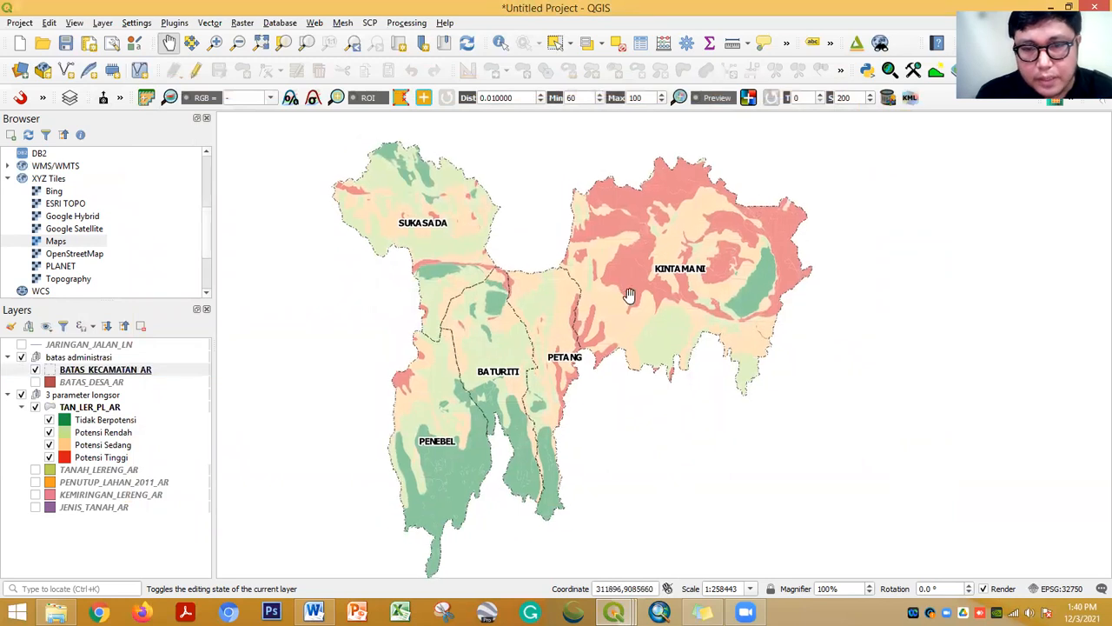
click(95, 254)
scroll(96, 259, down, 1)
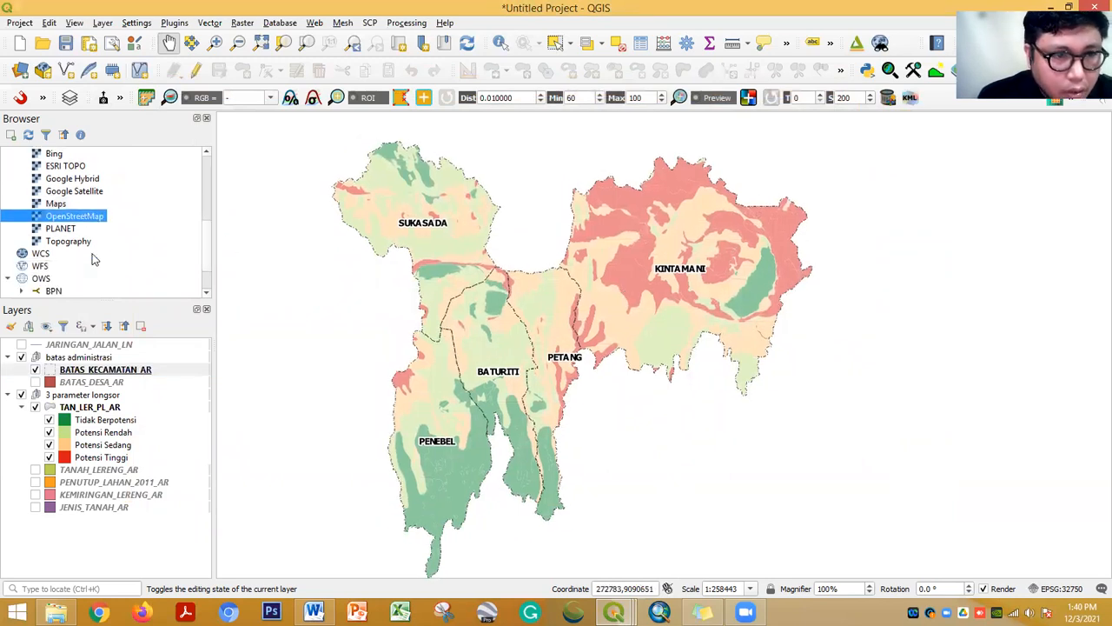
double_click(78, 192)
mouse_move(78, 369)
mouse_down()
mouse_move(116, 547)
mouse_move(123, 537)
mouse_up()
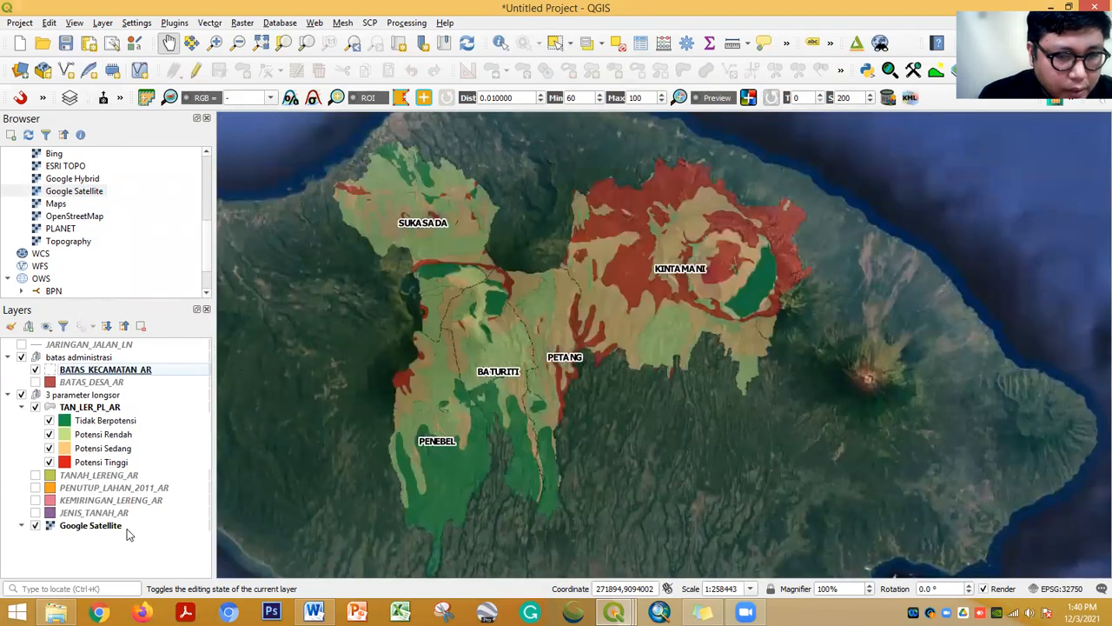
Examine the landslide potential classes over the satellite imagery, including the Kintamani area
scroll(681, 267, up, 1)
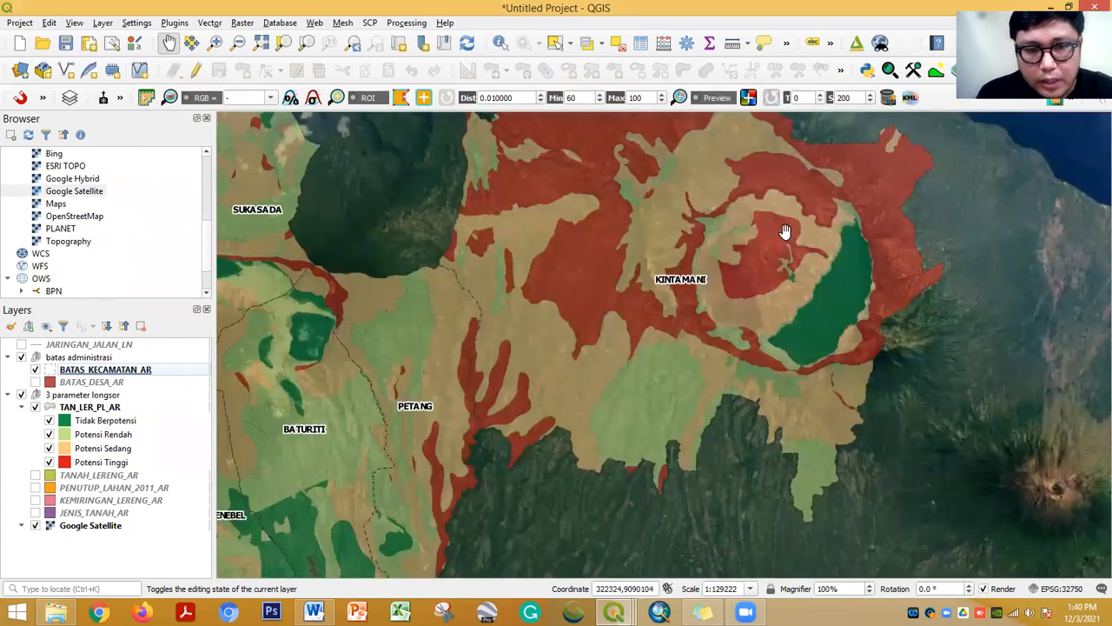
scroll(786, 229, down, 1)
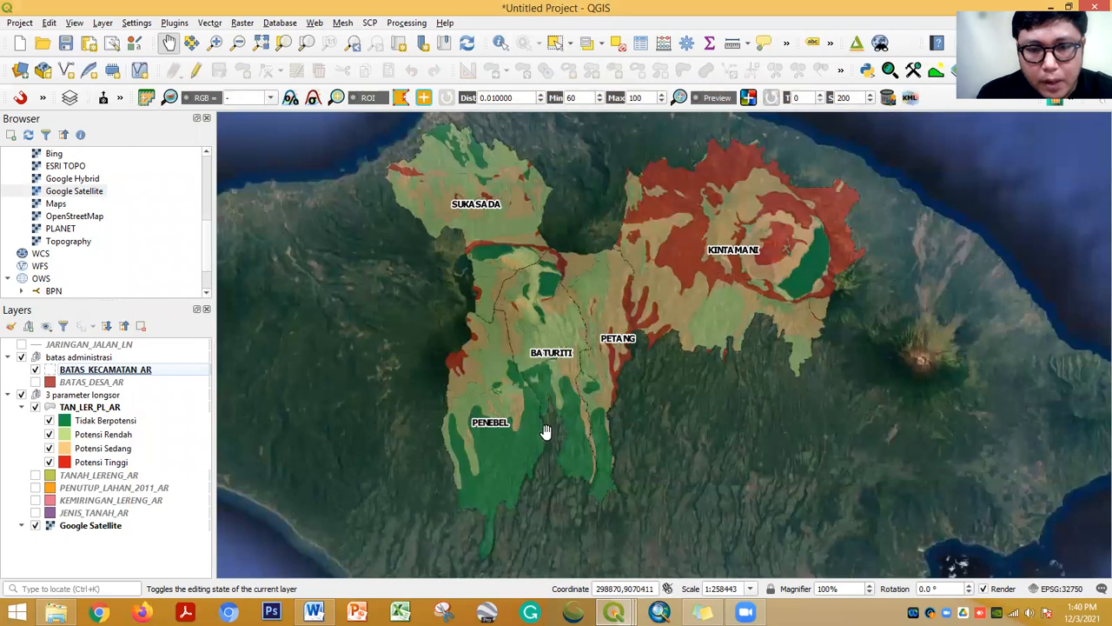
scroll(546, 431, up, 1)
drag(598, 318, 532, 400)
scroll(755, 304, down, 1)
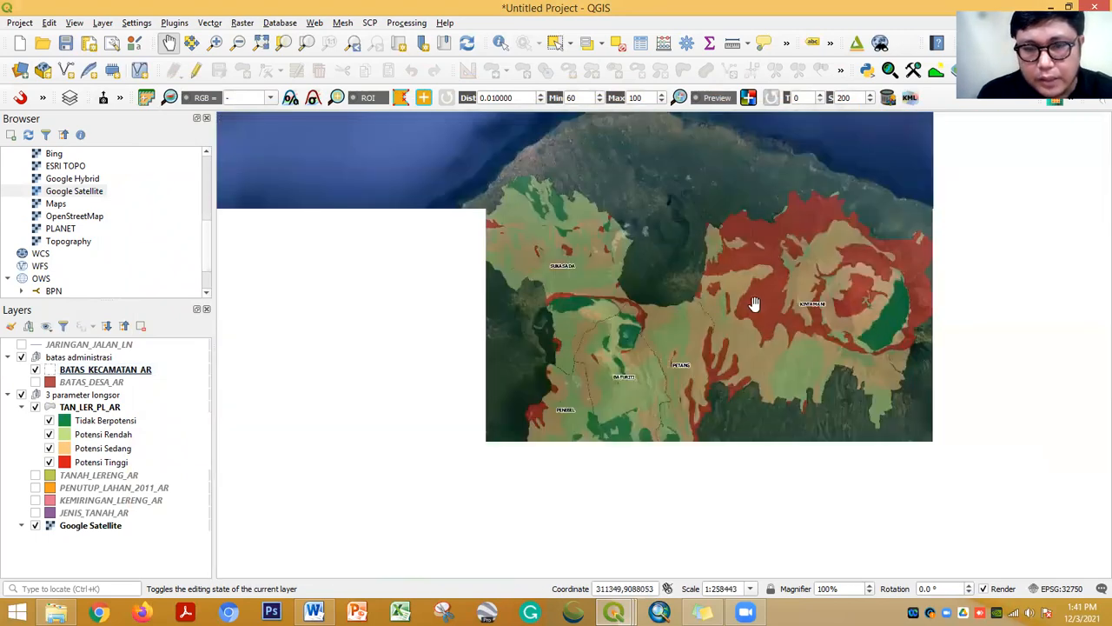
drag(770, 320, 760, 280)
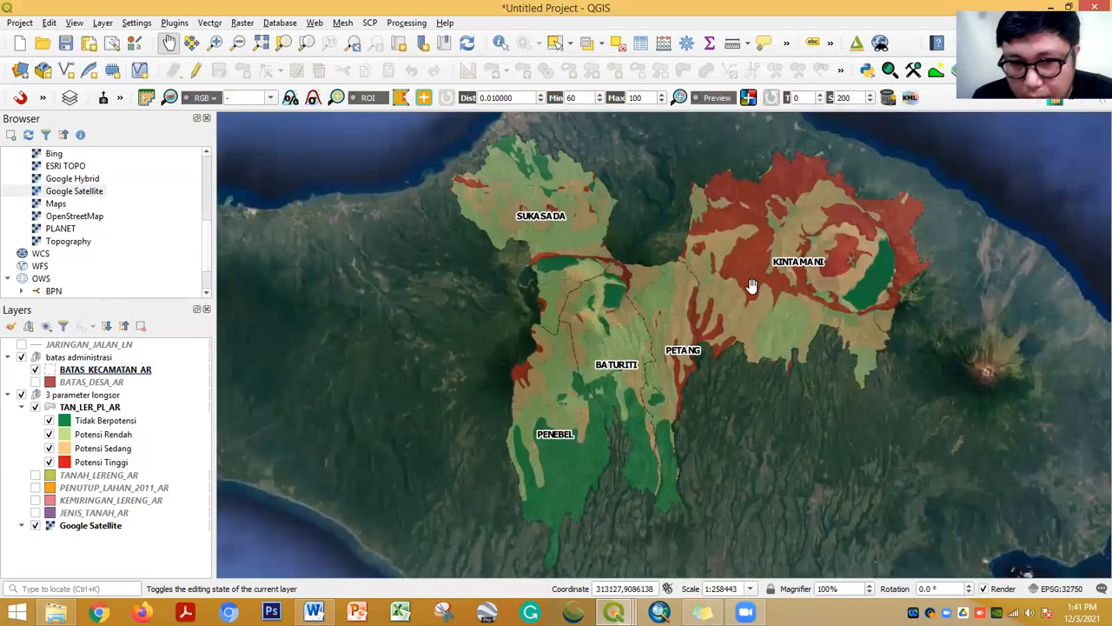
drag(754, 284, 720, 294)
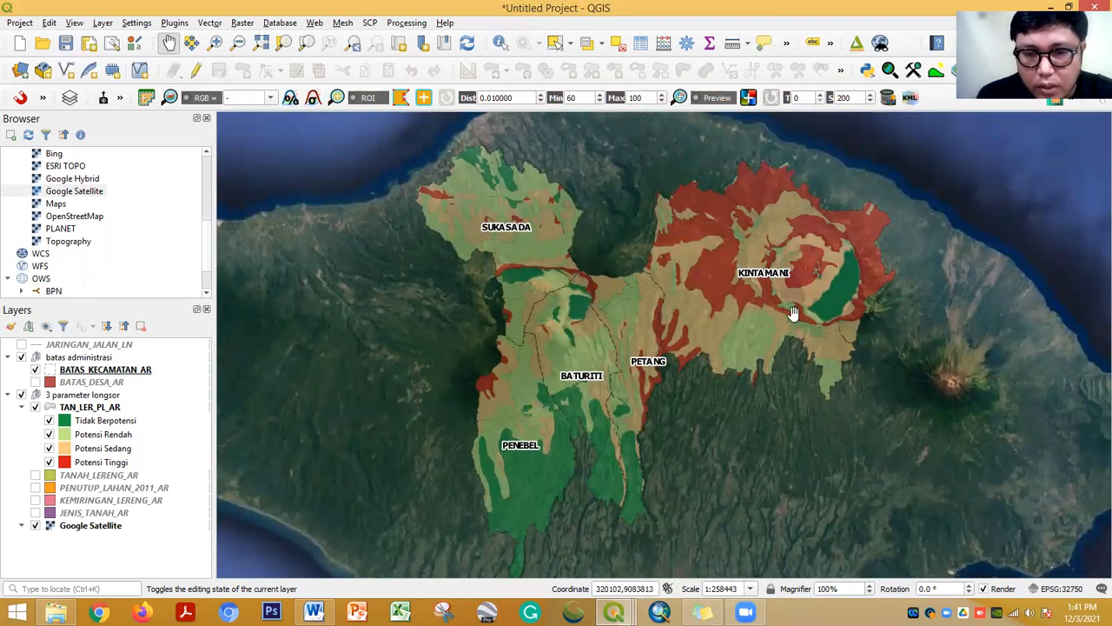
Hide the Google Satellite basemap and inspect the landslide classes around Kintamani up close
click(35, 526)
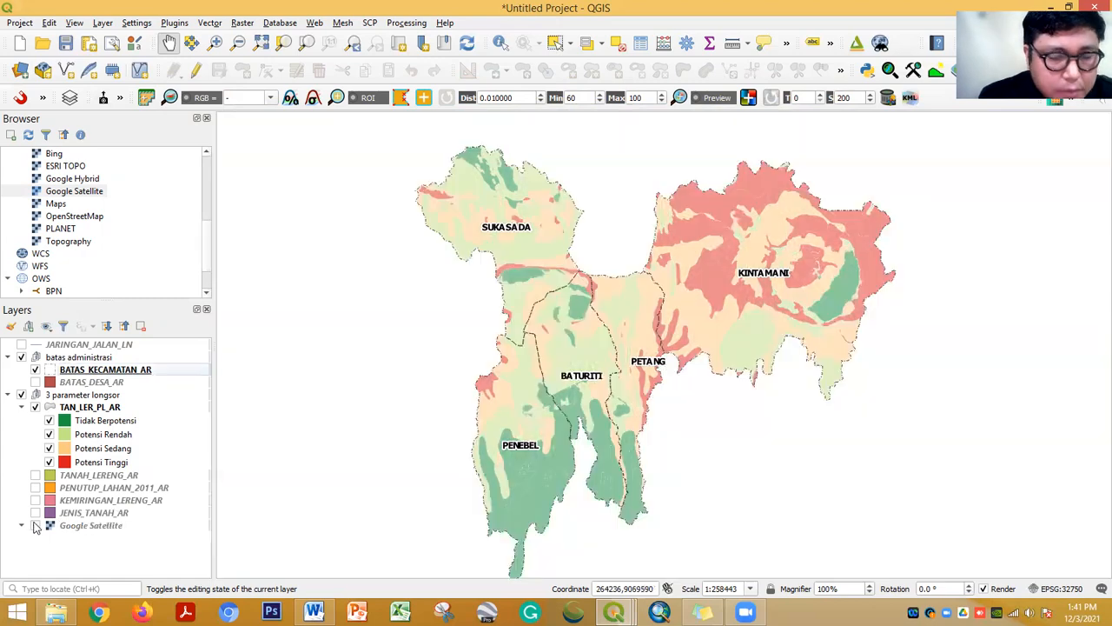
scroll(796, 264, up, 1)
drag(798, 265, 739, 300)
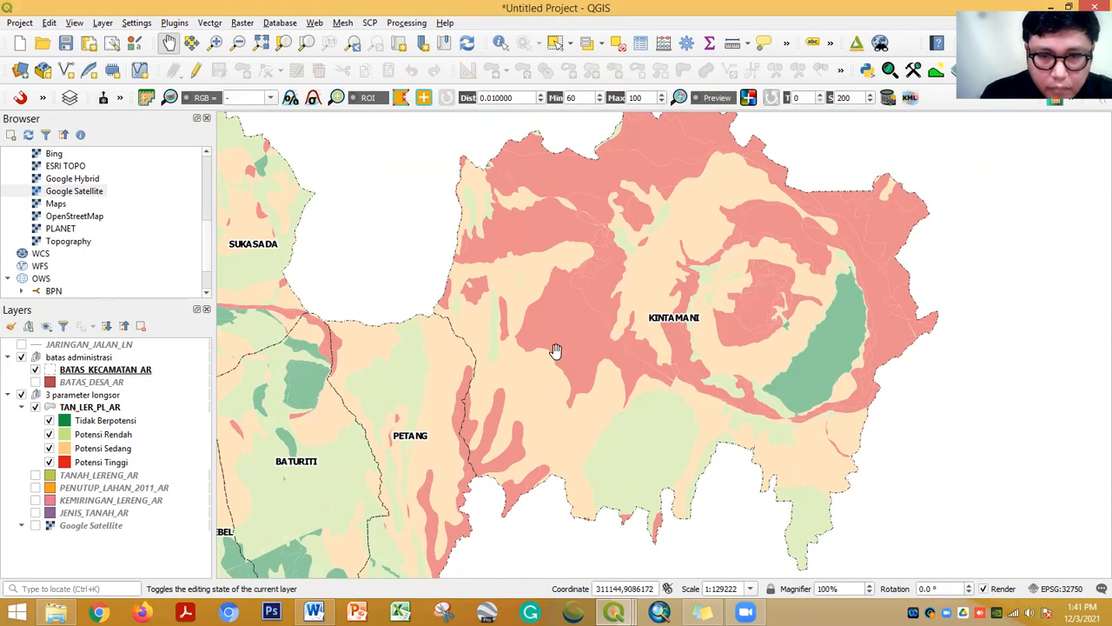
drag(557, 348, 567, 323)
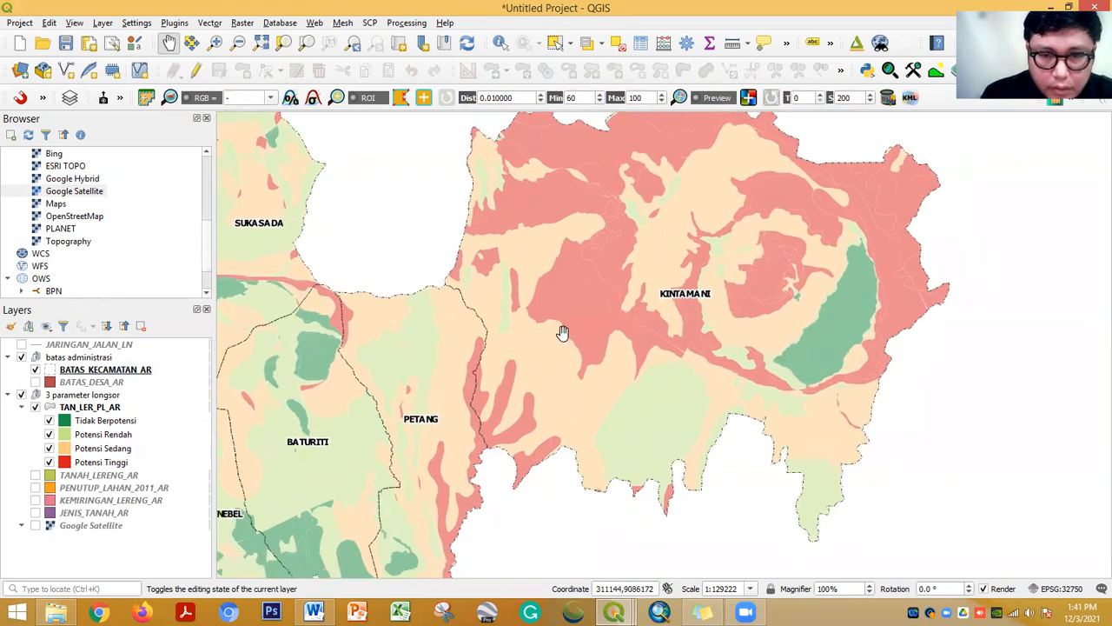
Hide the Potensi Tinggi, Potensi Sedang, Potensi Rendah and Tidak Berpotensi classes of TAN_LER_PL_AR
click(49, 462)
click(49, 462)
click(49, 463)
click(48, 448)
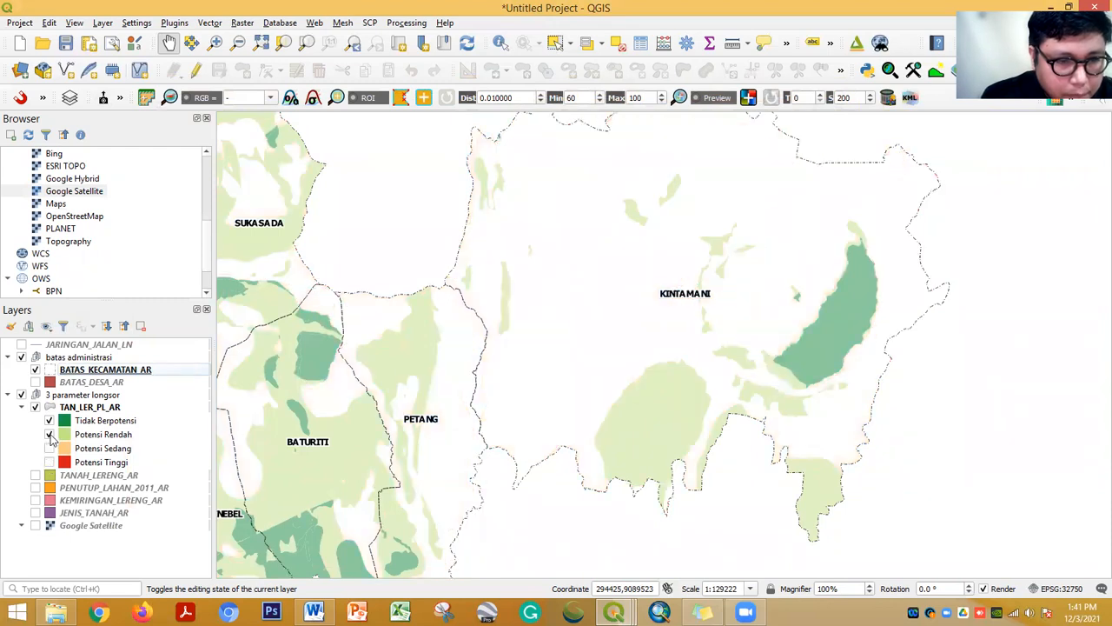
click(48, 435)
click(49, 421)
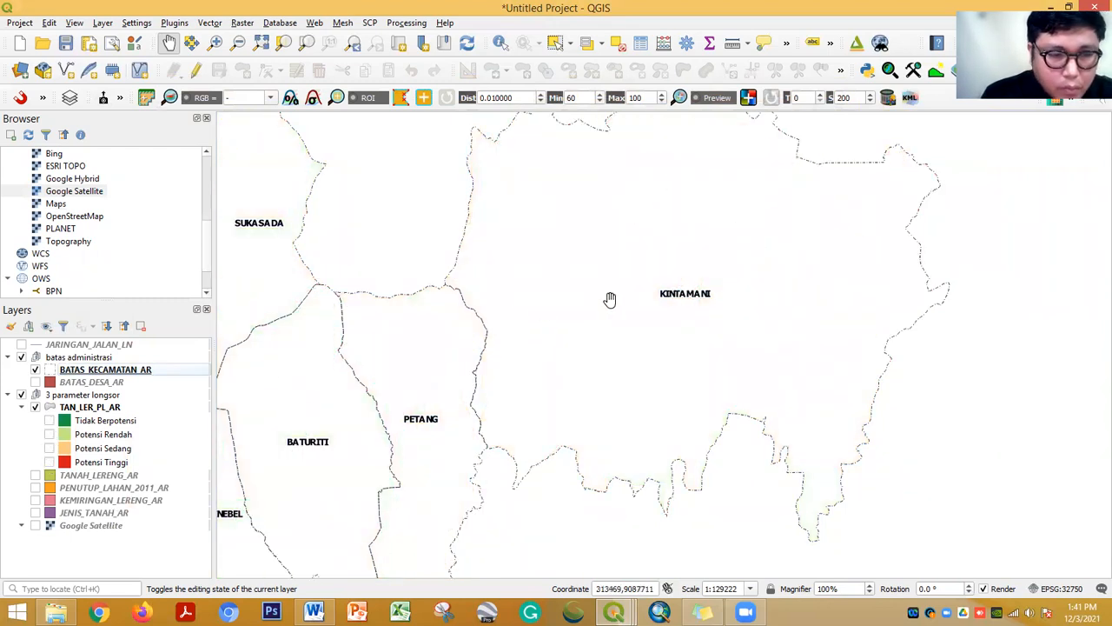
Show all four TAN_LER_PL_AR classes again, from Tidak Berpotensi through Potensi Tinggi
click(49, 420)
click(49, 434)
click(48, 449)
click(48, 462)
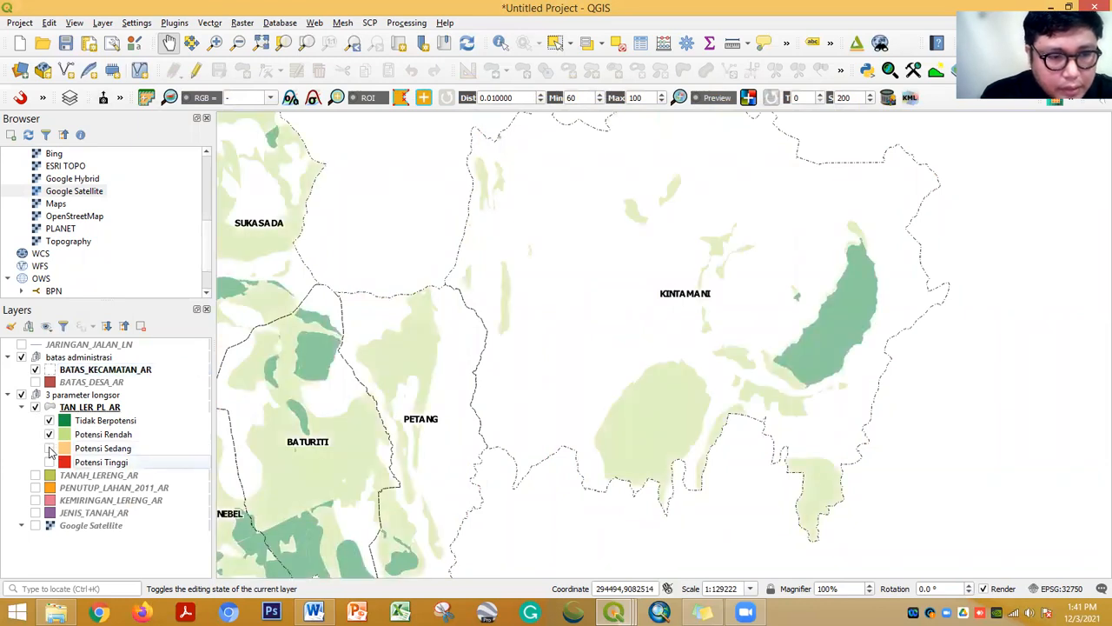
Check the TOTAL SKOR values in the attribute table of TAN_LER_PL_AR
right_click(106, 410)
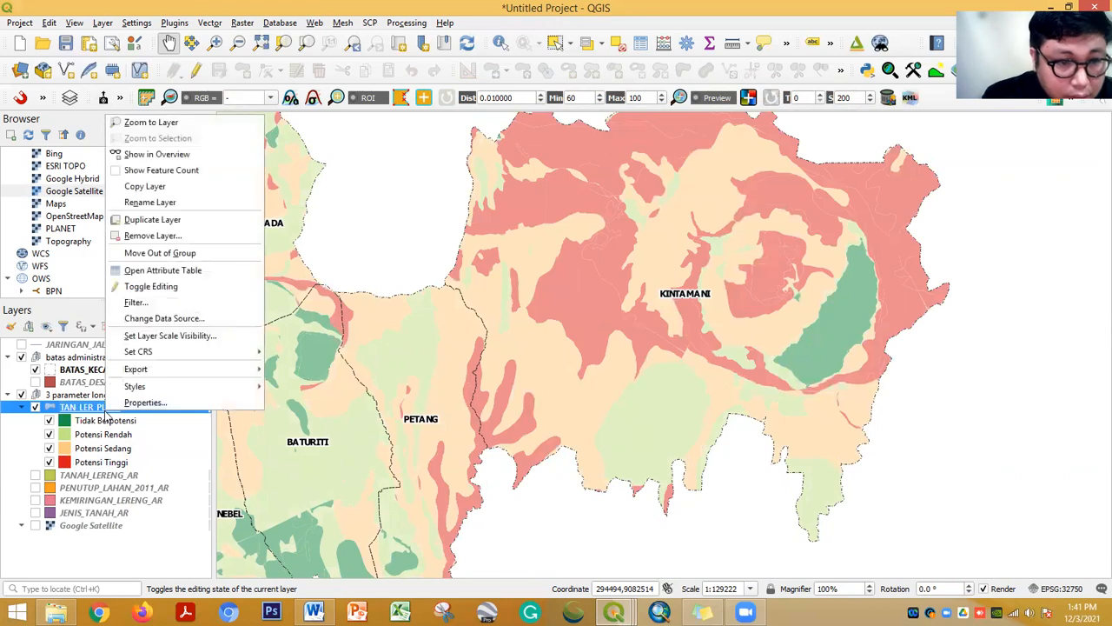
click(148, 270)
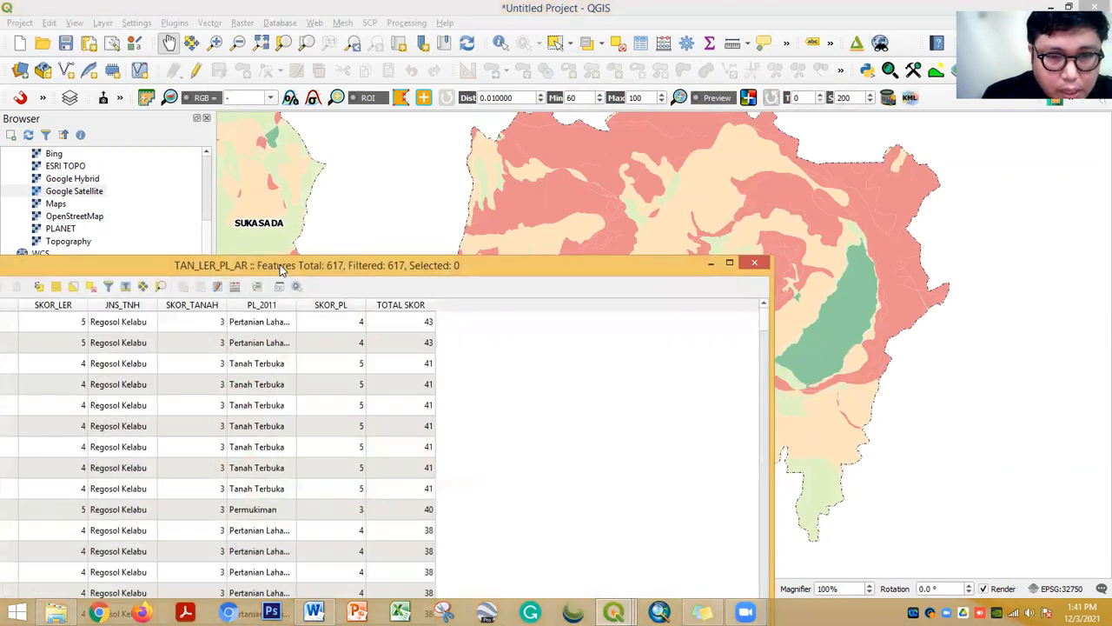
drag(281, 271, 289, 173)
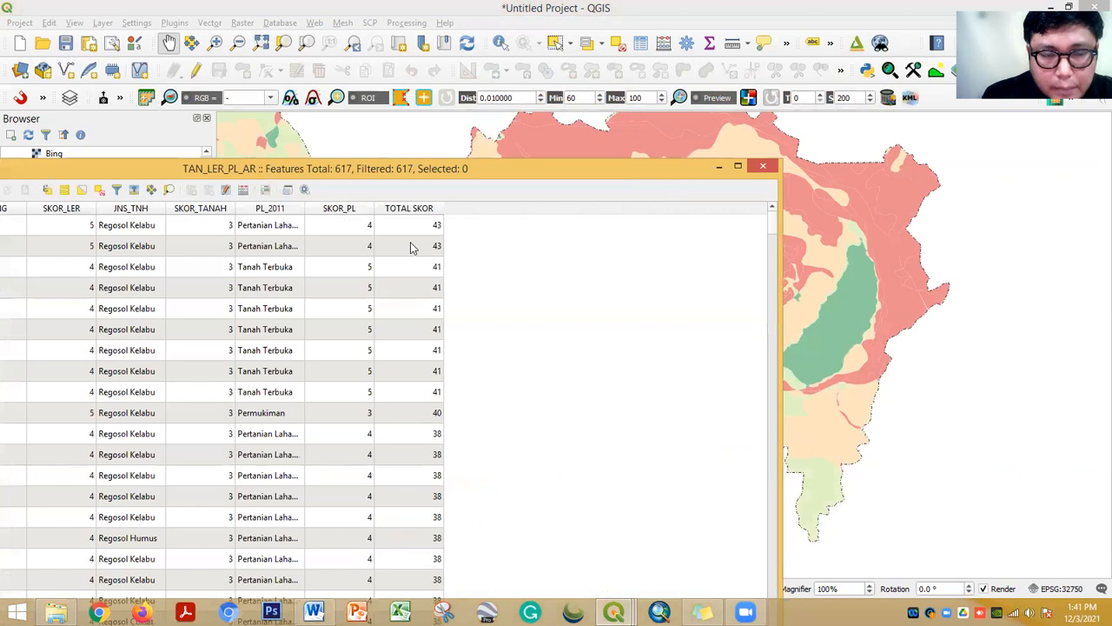
click(711, 169)
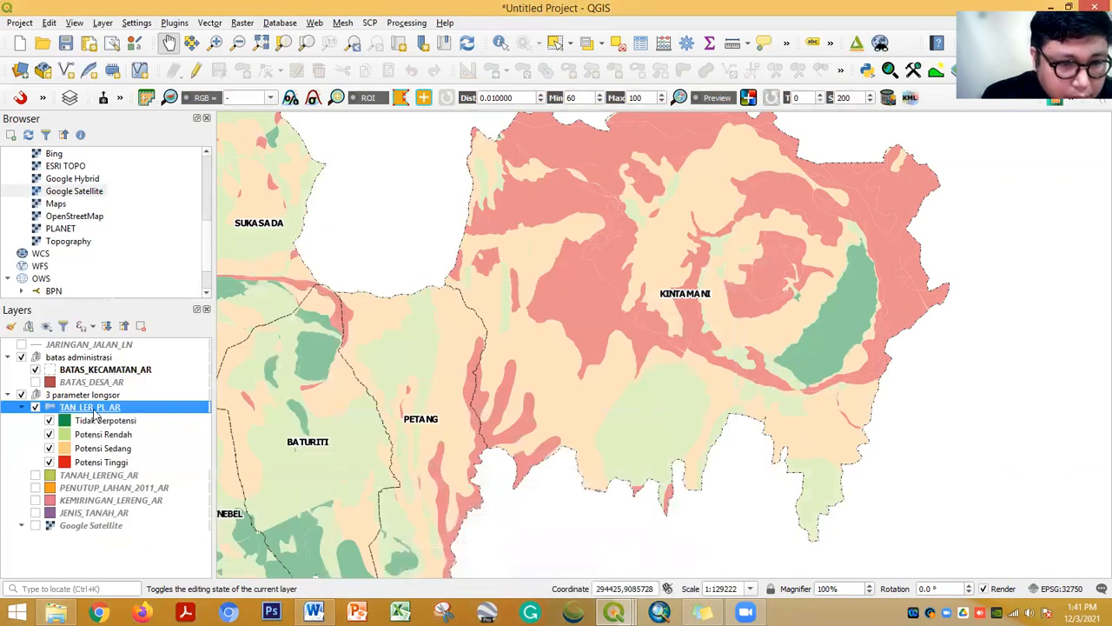
Capture a screen snip of the graduated class values and legend names in the symbology settings of TAN_LER_PL_AR
double_click(94, 408)
click(182, 171)
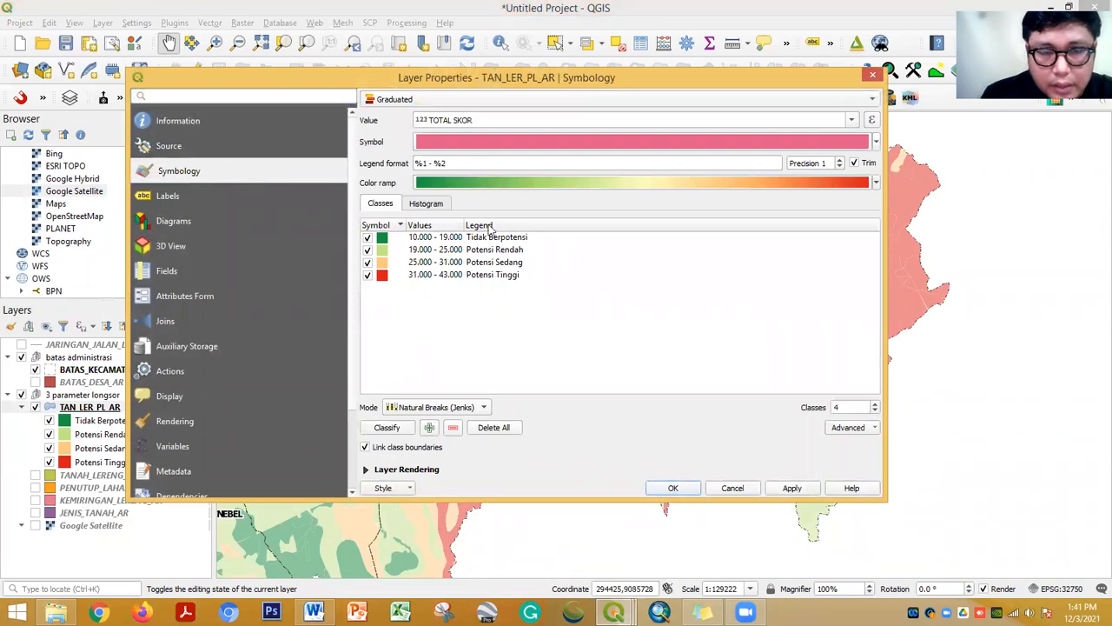
drag(452, 86, 379, 111)
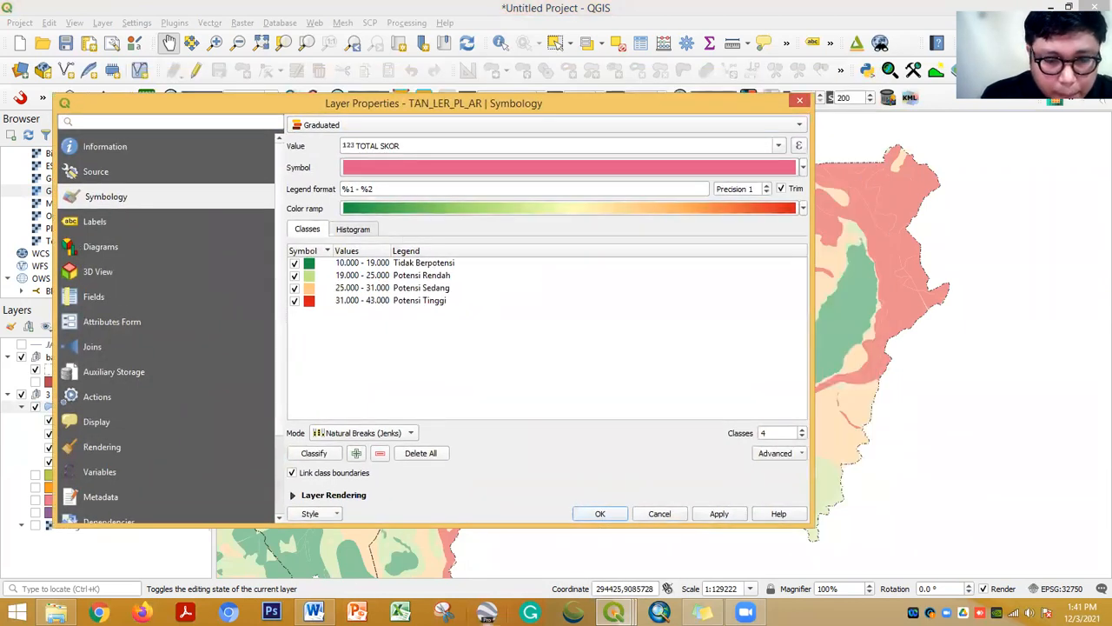
click(444, 611)
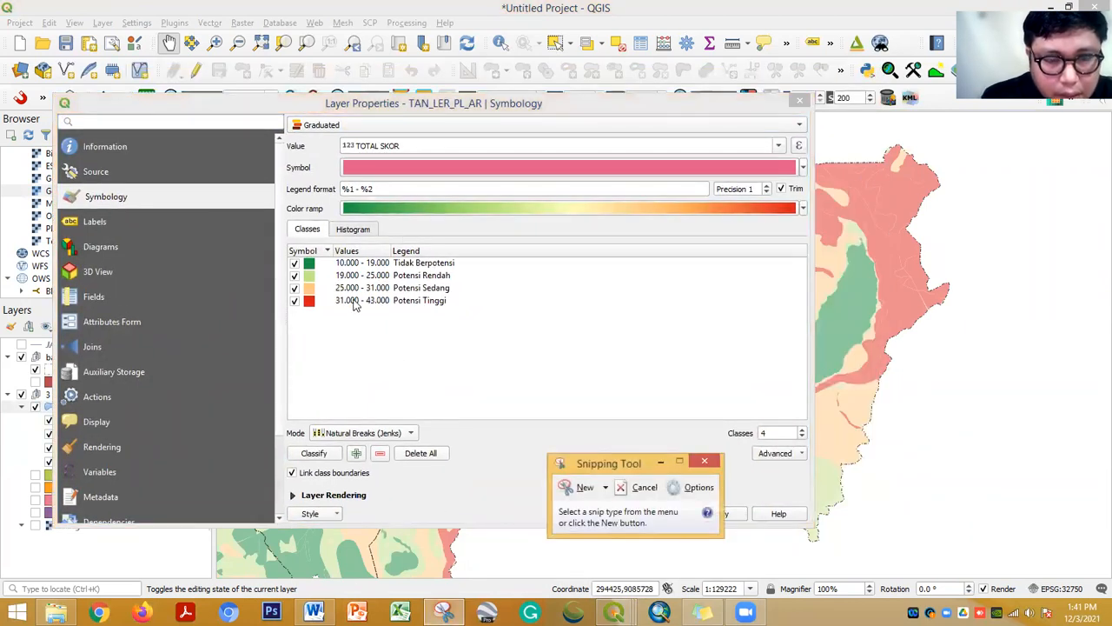
click(579, 486)
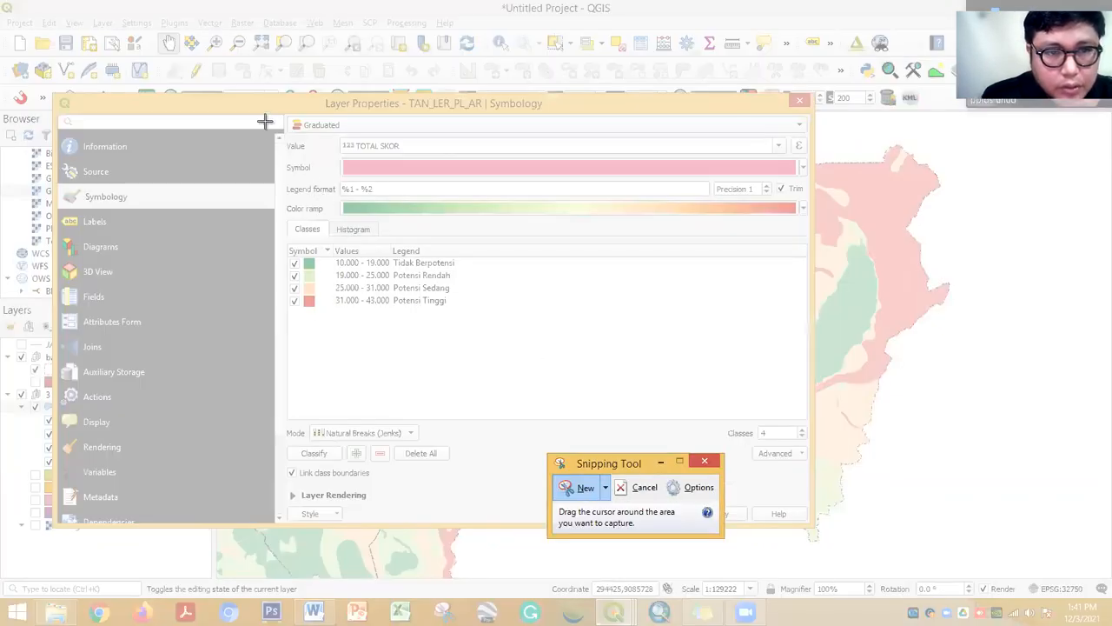
drag(274, 111, 488, 336)
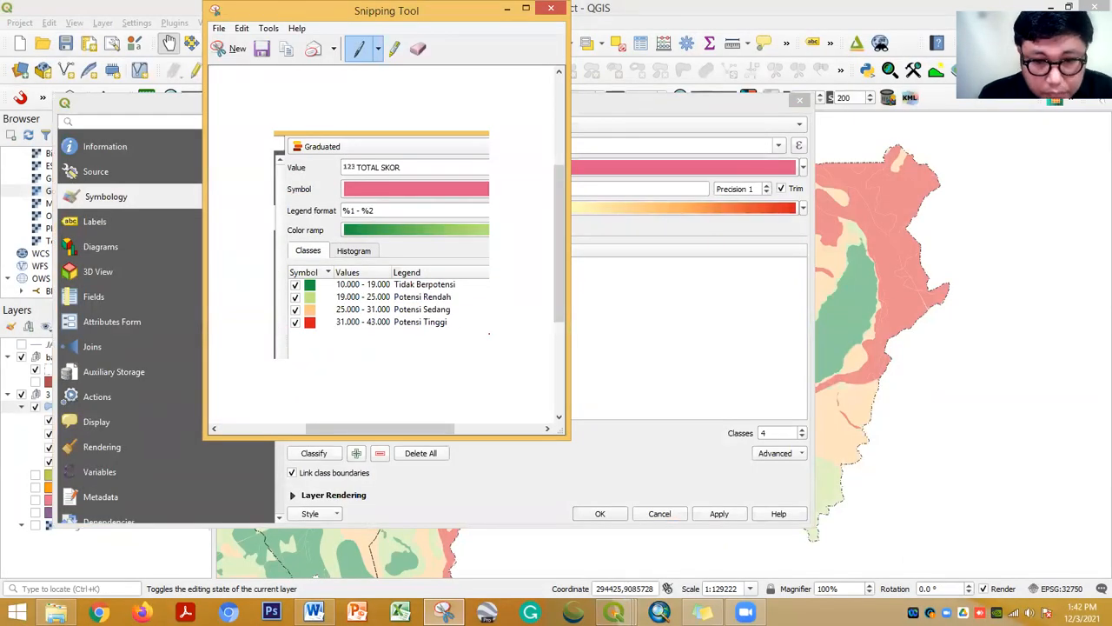
Paste the snip into a new blank Word document, and return to QGIS to close the layer properties
click(314, 613)
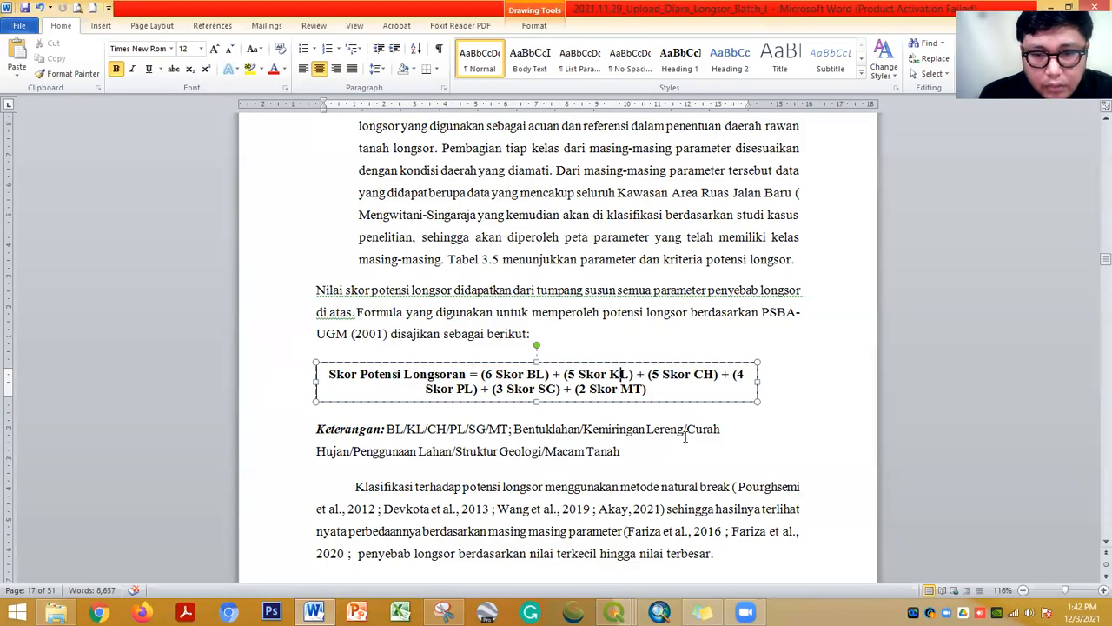
key(ctrl+n)
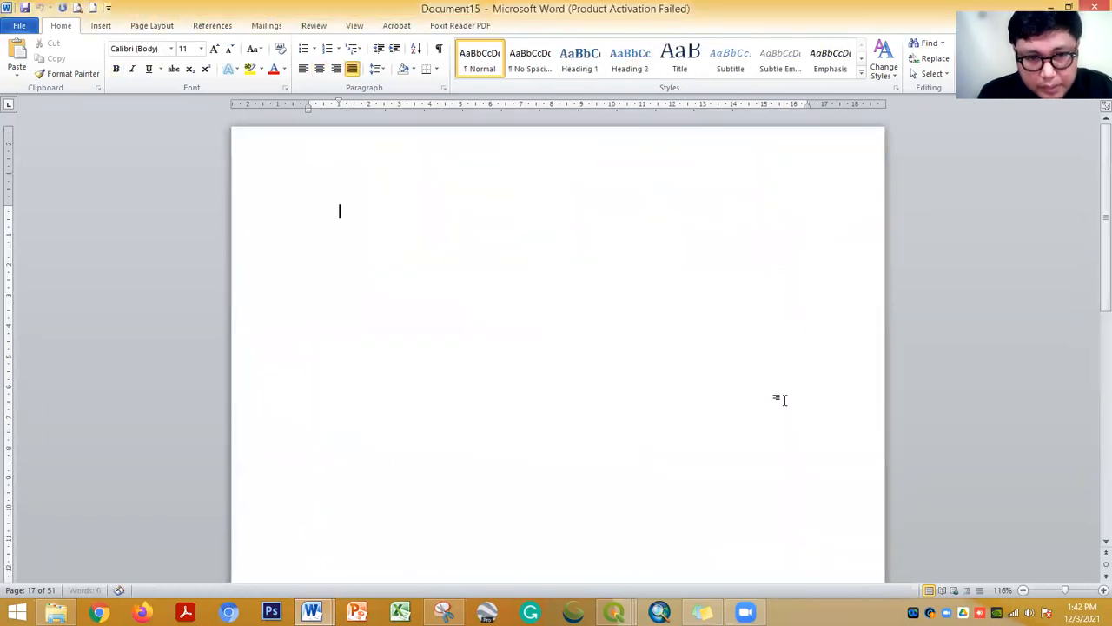
key(ctrl+v)
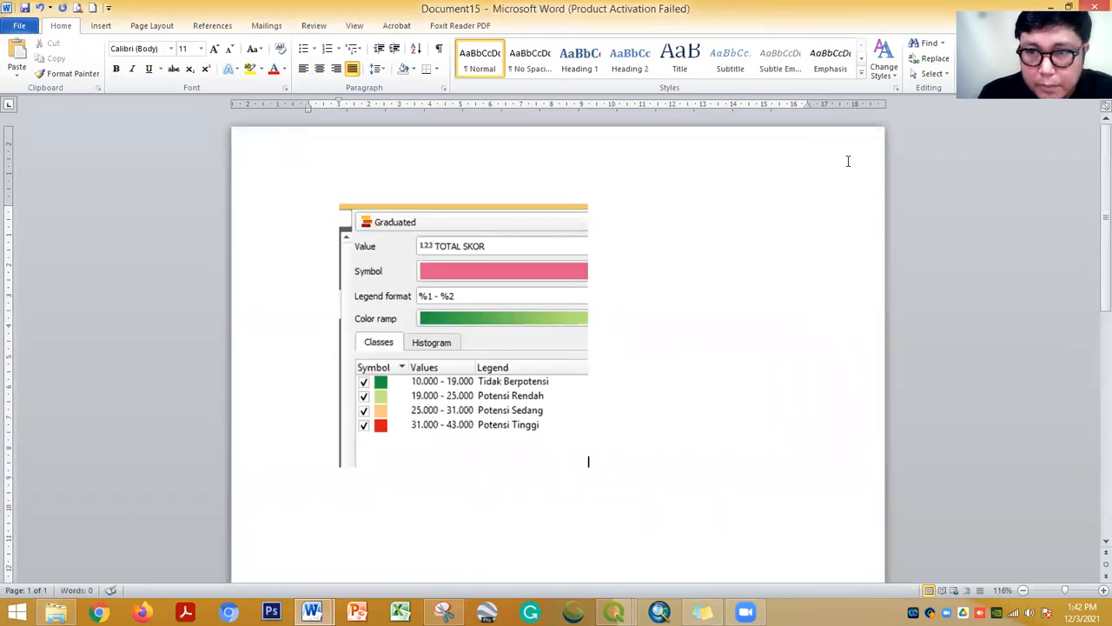
mouse_move(614, 613)
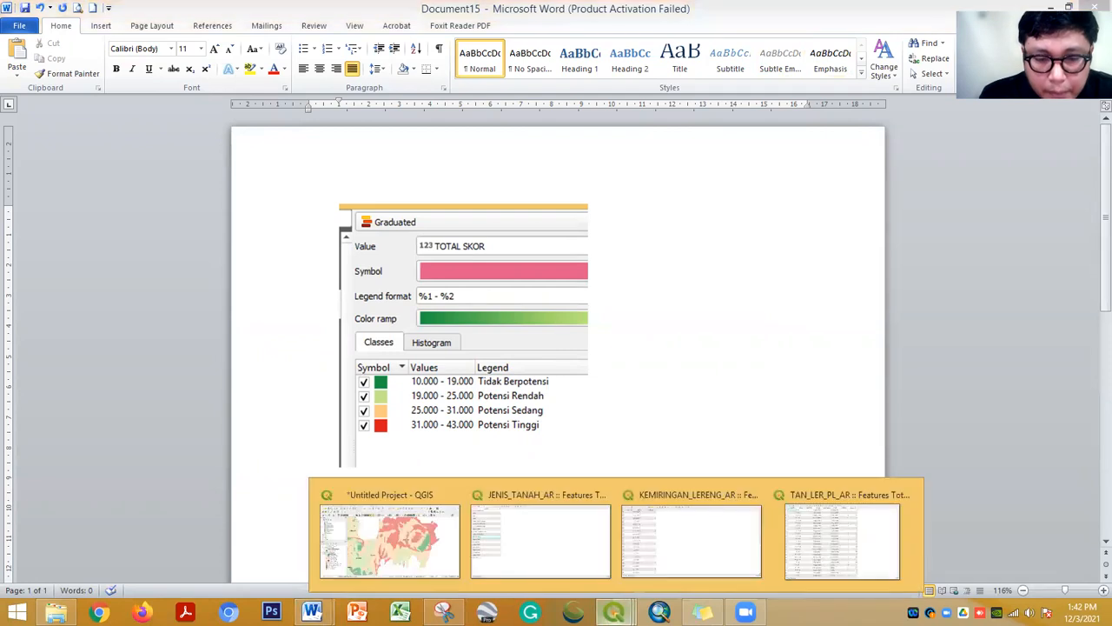
click(426, 550)
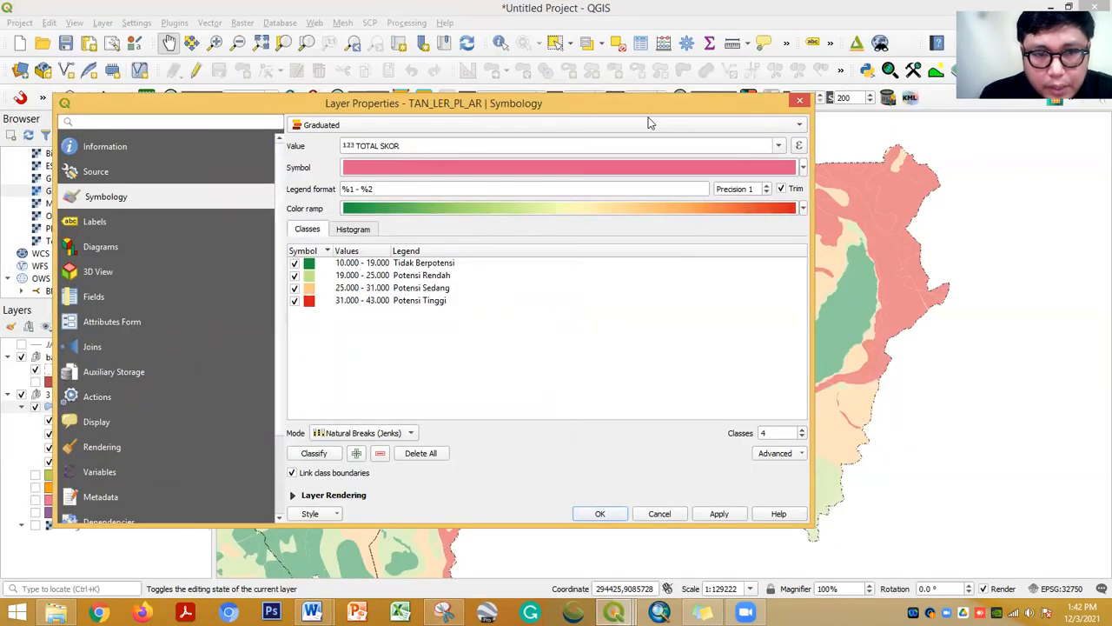
click(799, 101)
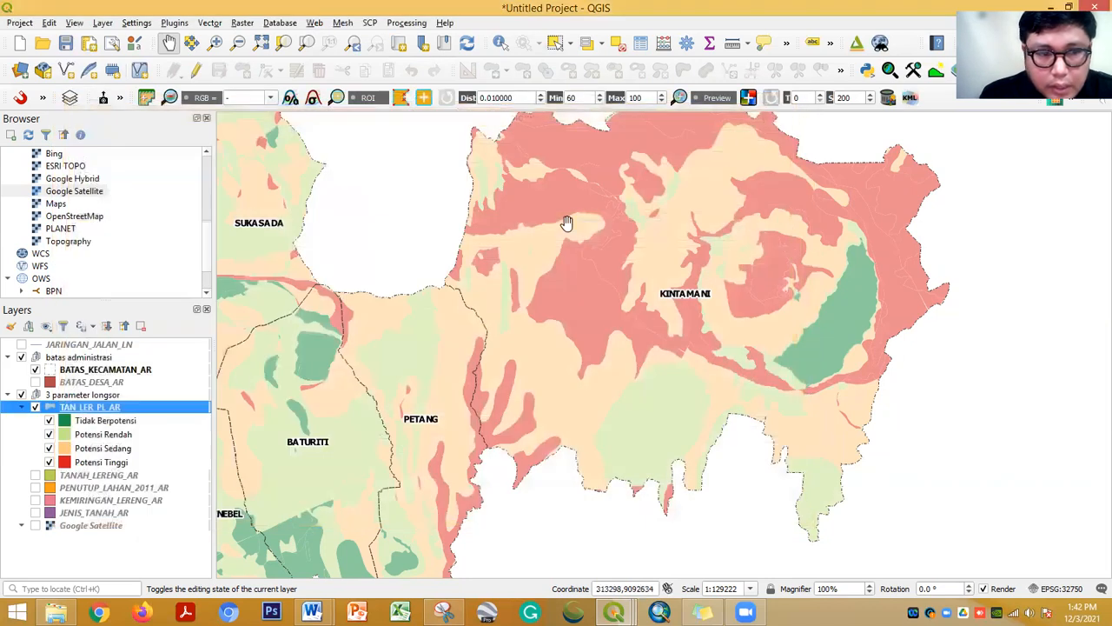
Enable editing in the TAN_LER_PL_AR attribute table and add a Text (string) field named Keterangan with length 100
right_click(132, 407)
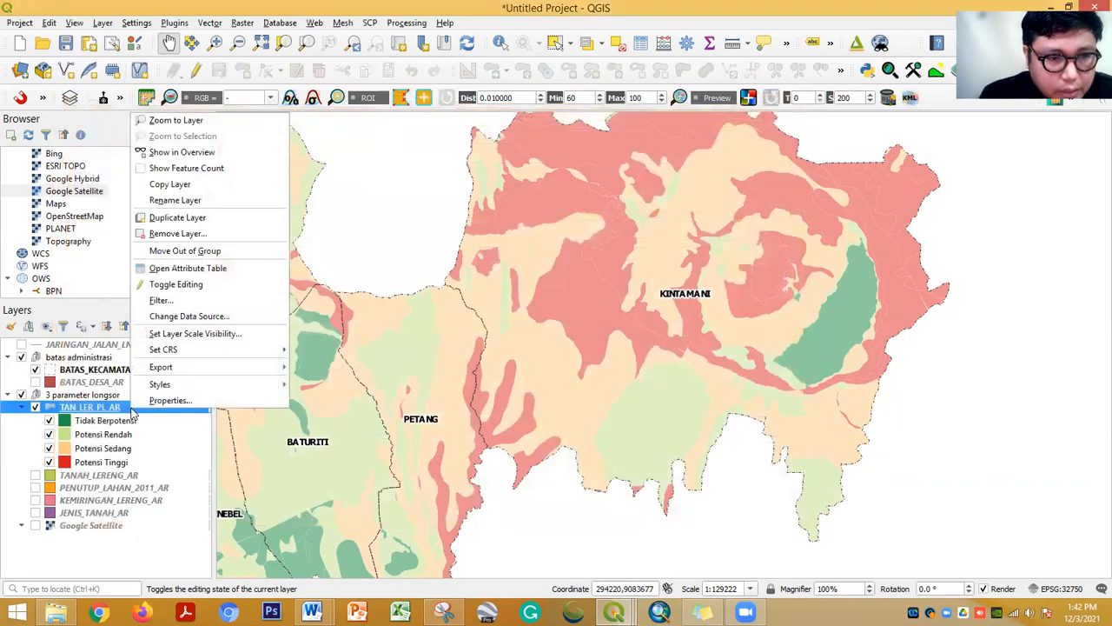
click(173, 271)
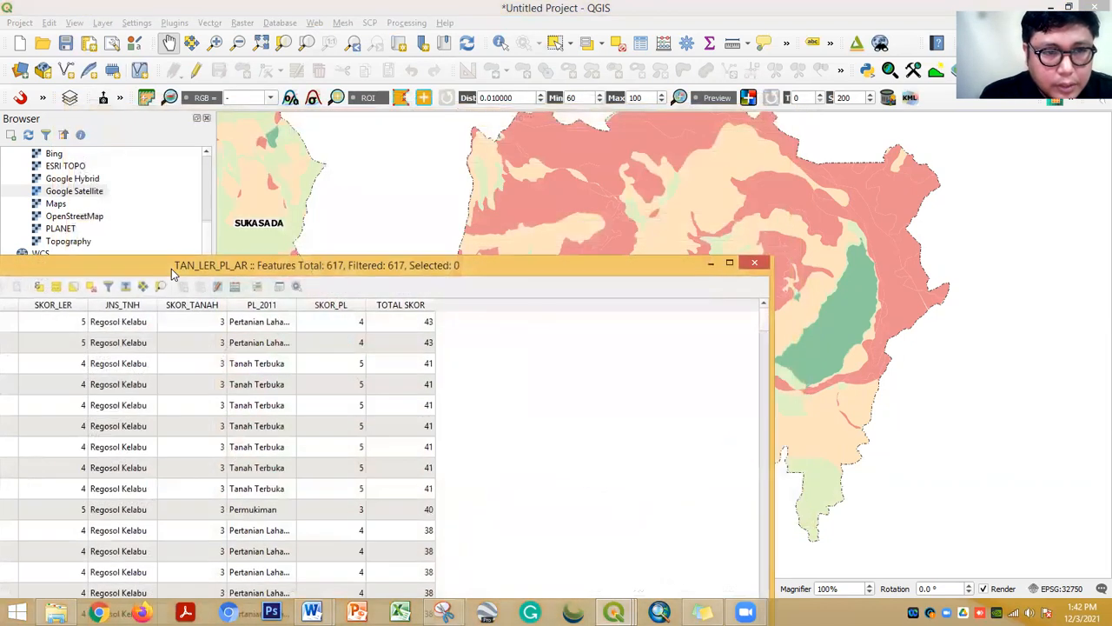
double_click(283, 270)
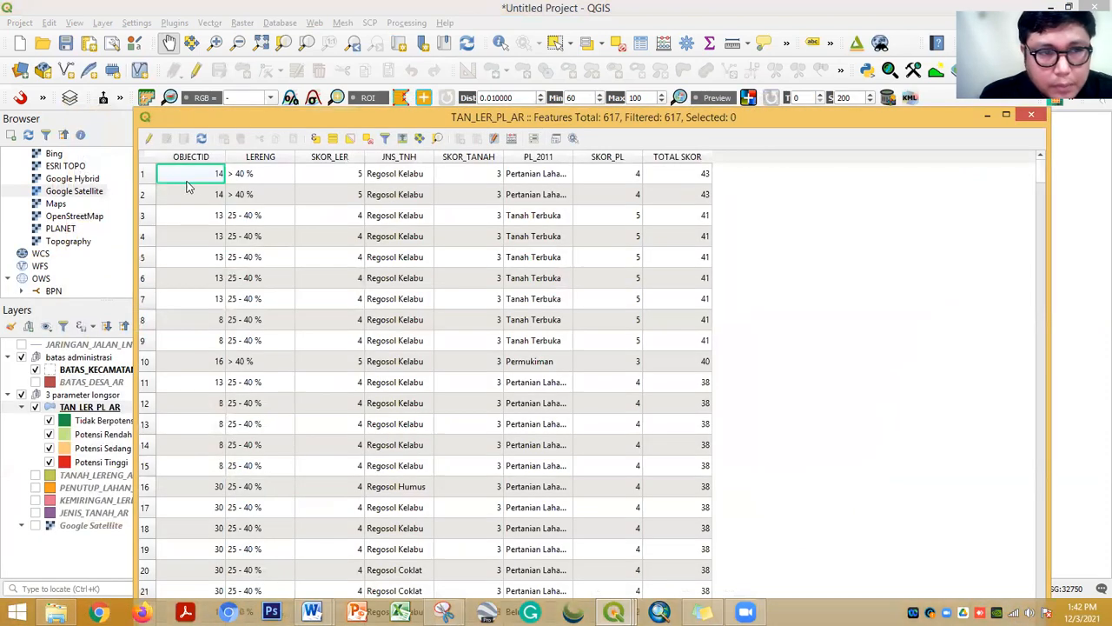
click(149, 139)
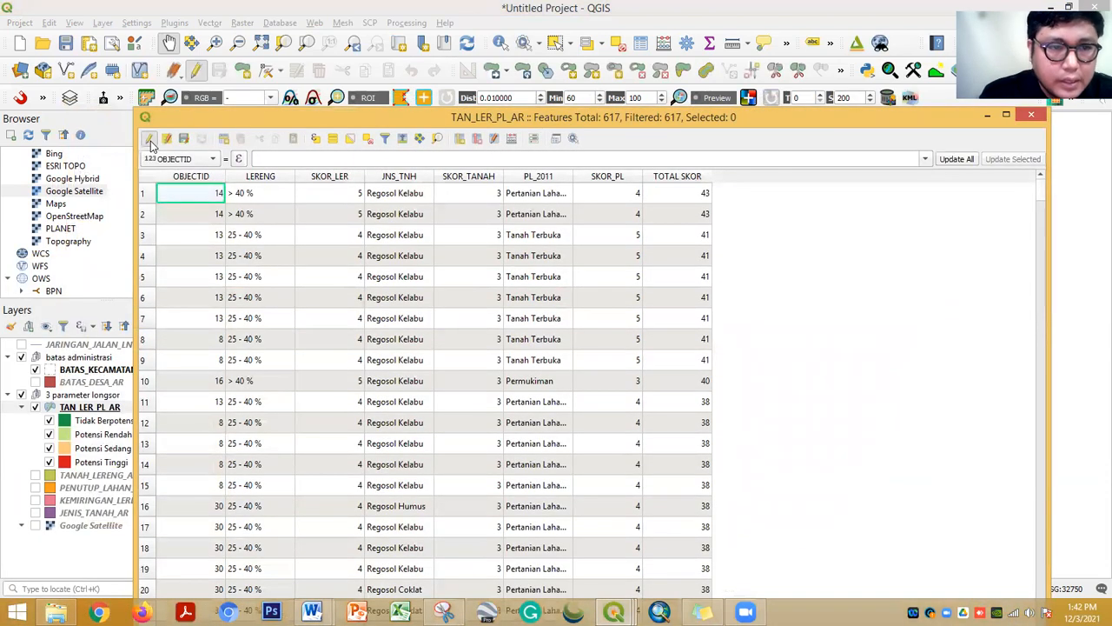
click(460, 138)
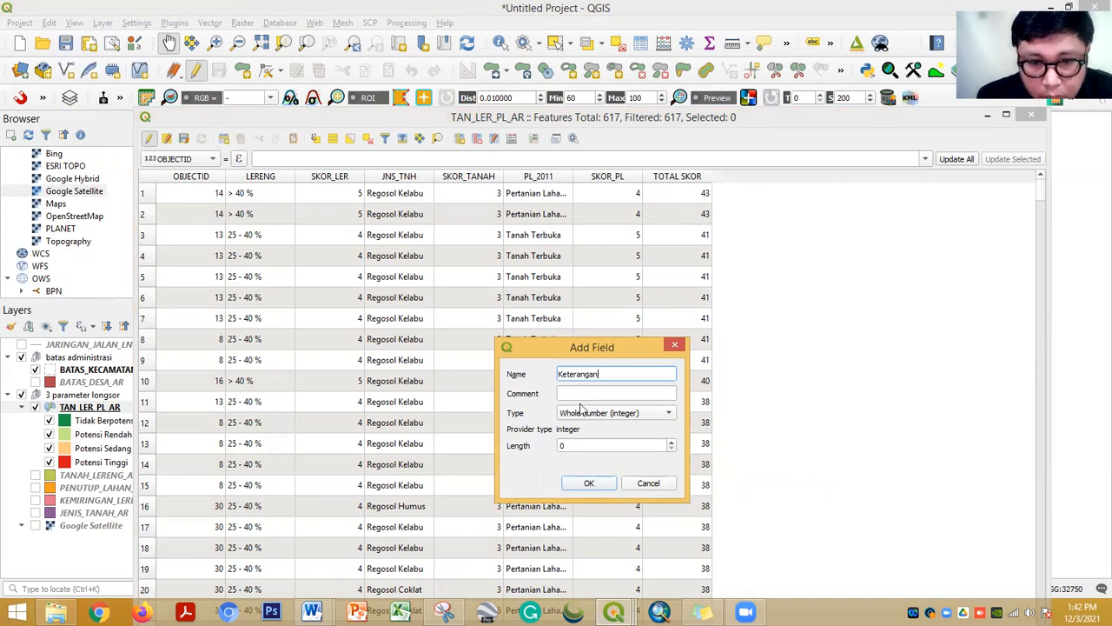
click(582, 412)
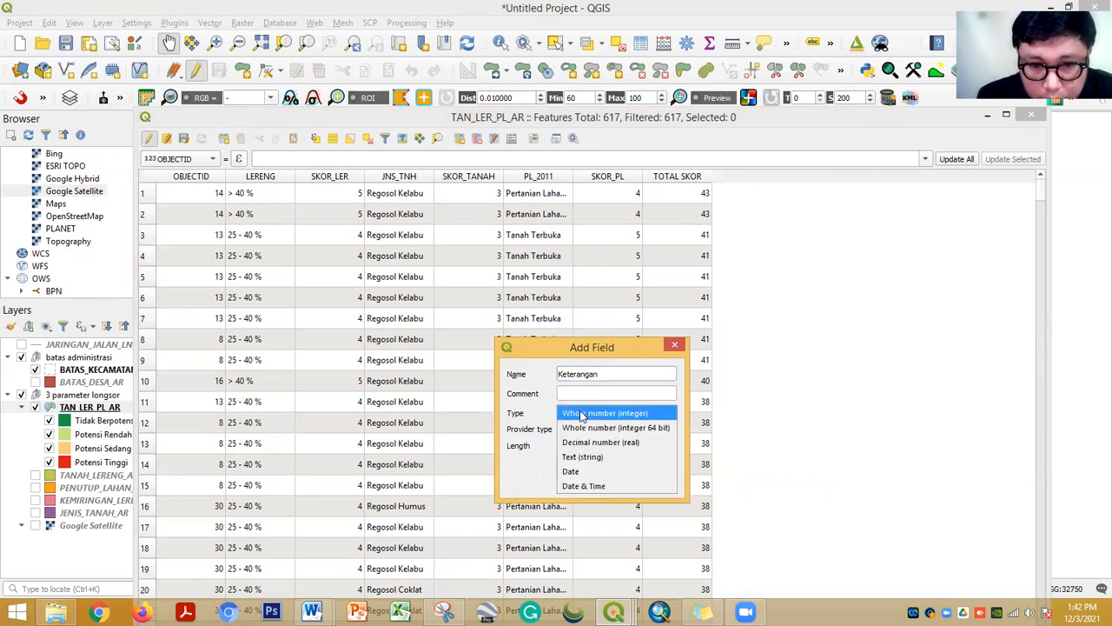
click(590, 457)
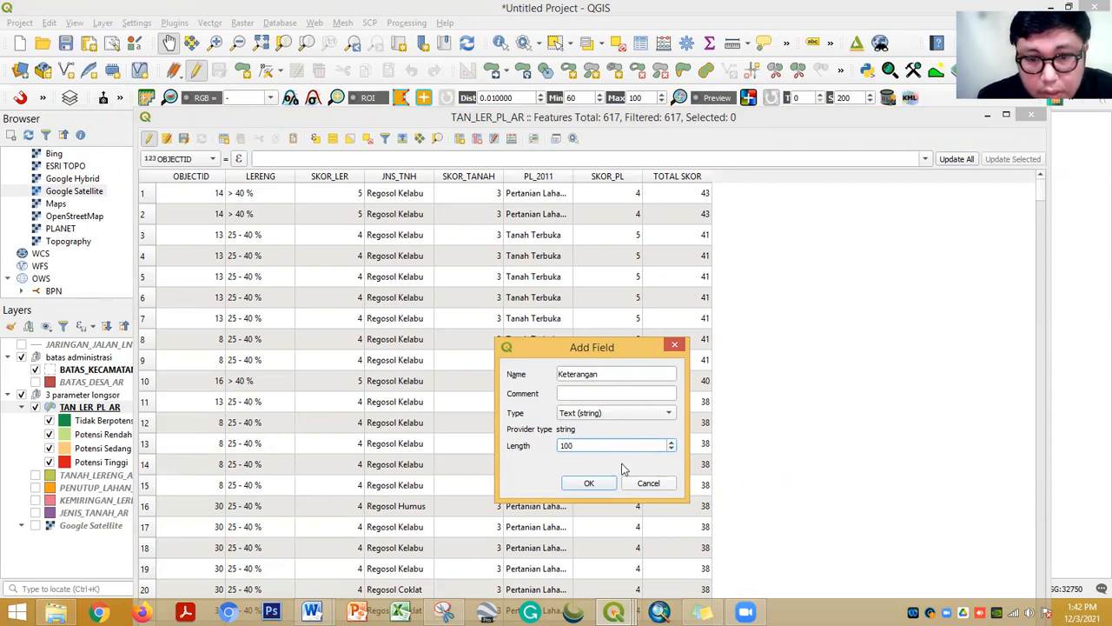
click(589, 483)
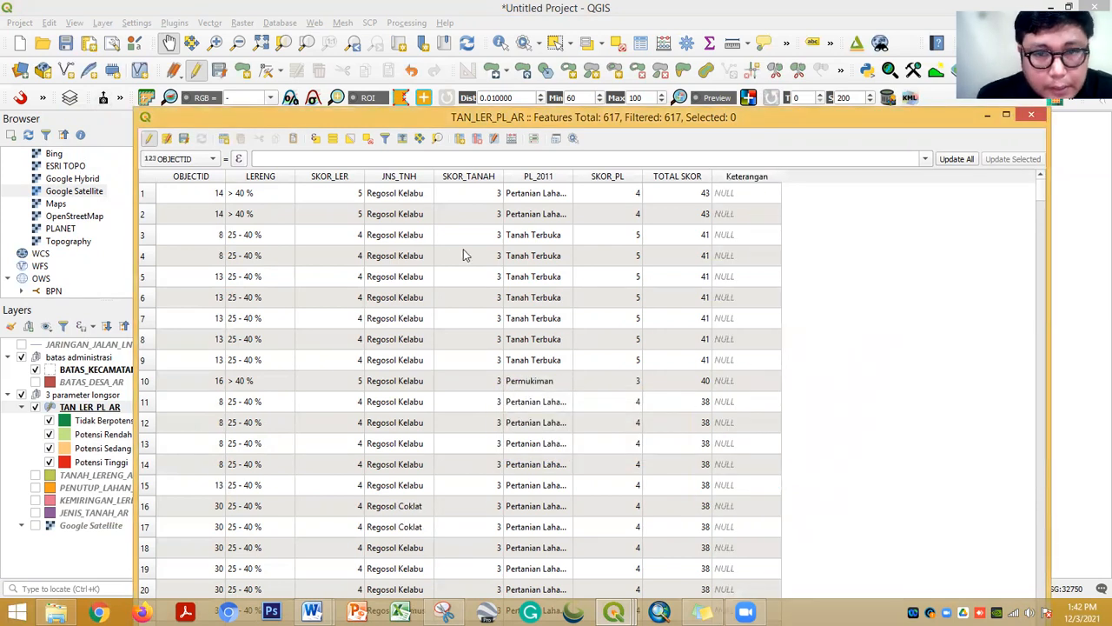
Switch to Word and review the score ranges and legend names of the four landslide classes in the pasted picture
click(311, 612)
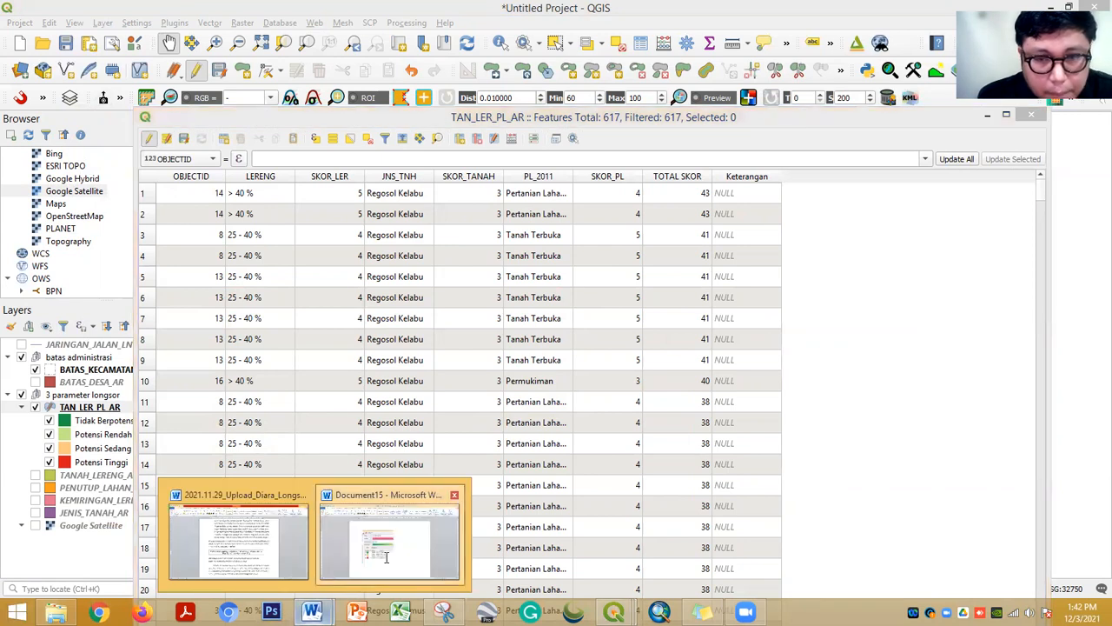
click(432, 506)
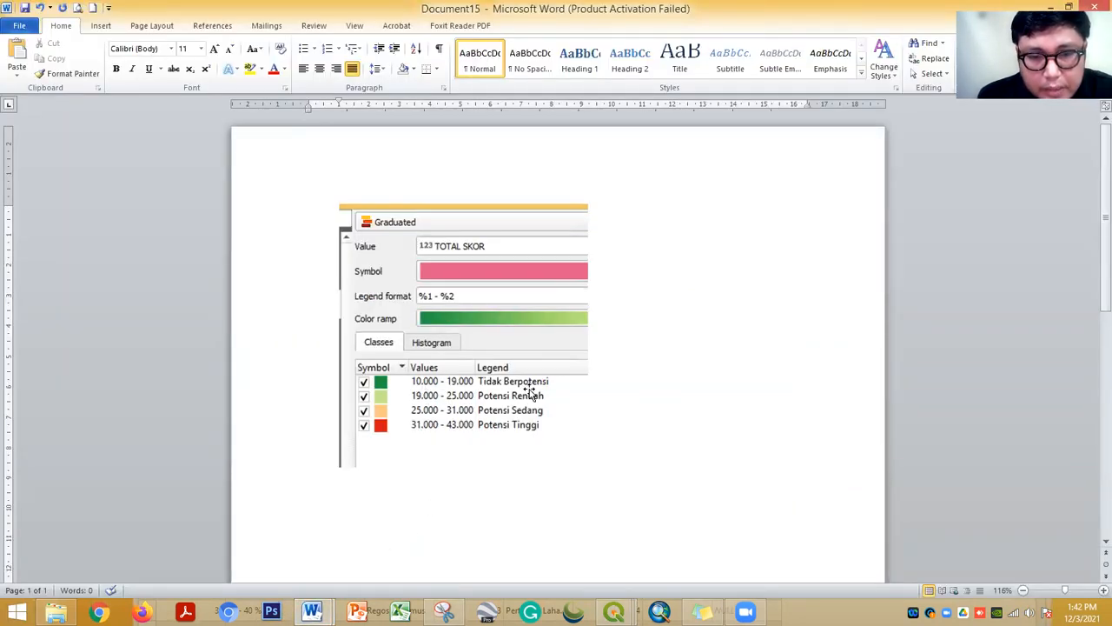
click(488, 293)
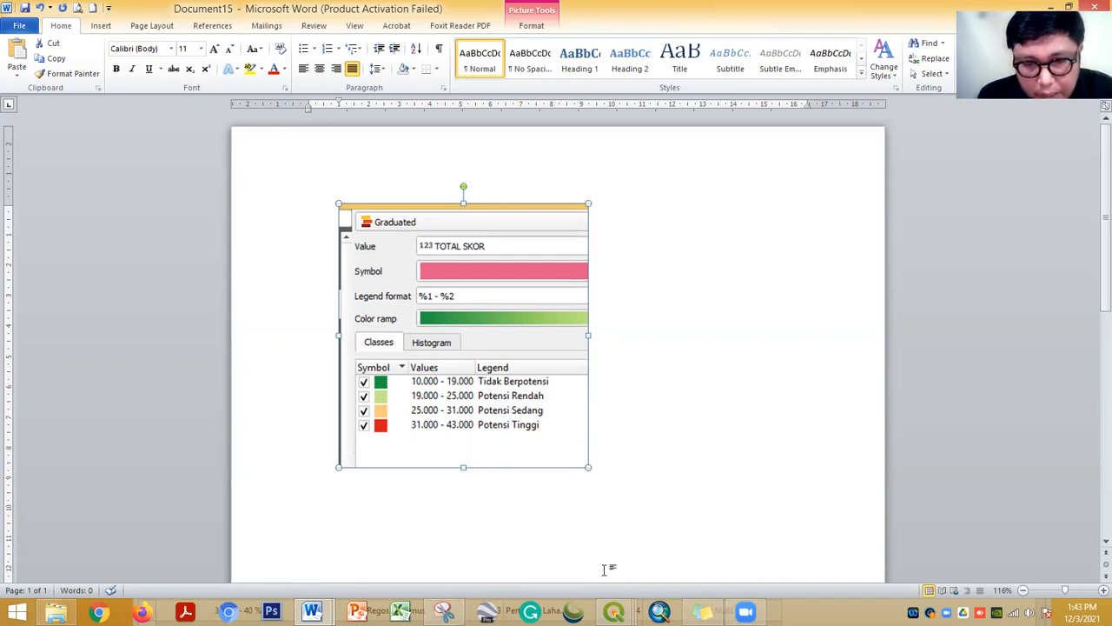
click(613, 611)
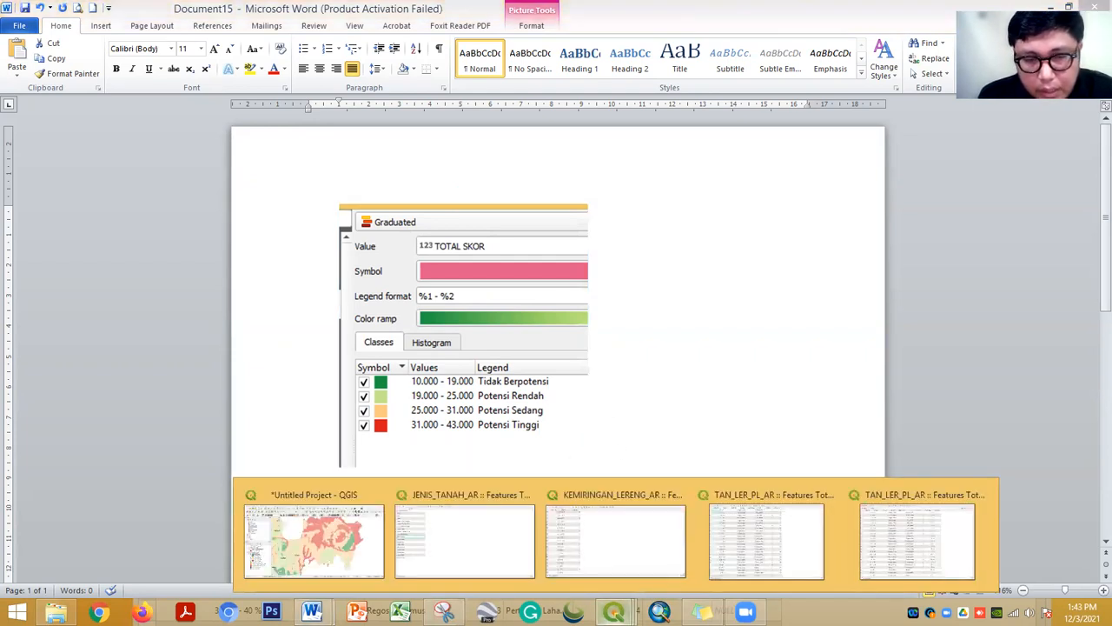
click(495, 567)
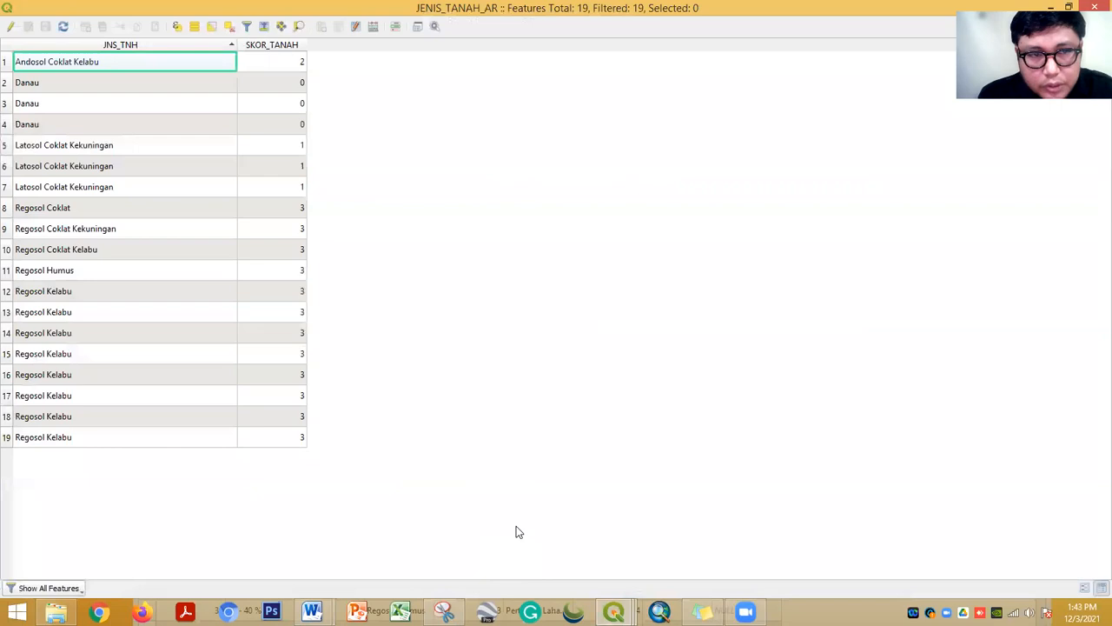
click(613, 612)
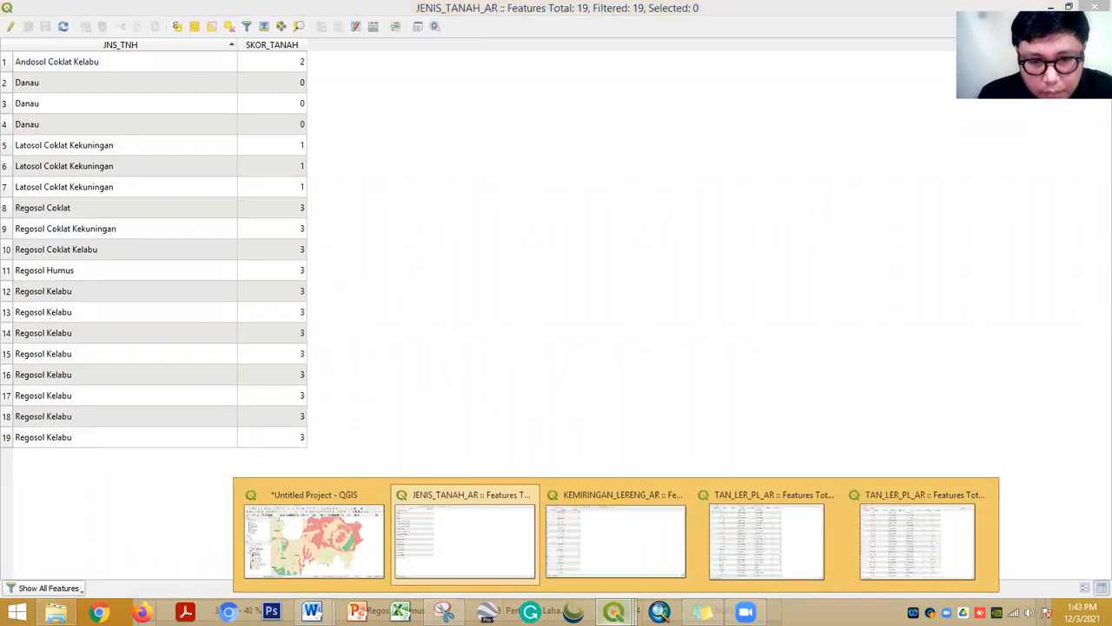
mouse_move(312, 611)
click(391, 548)
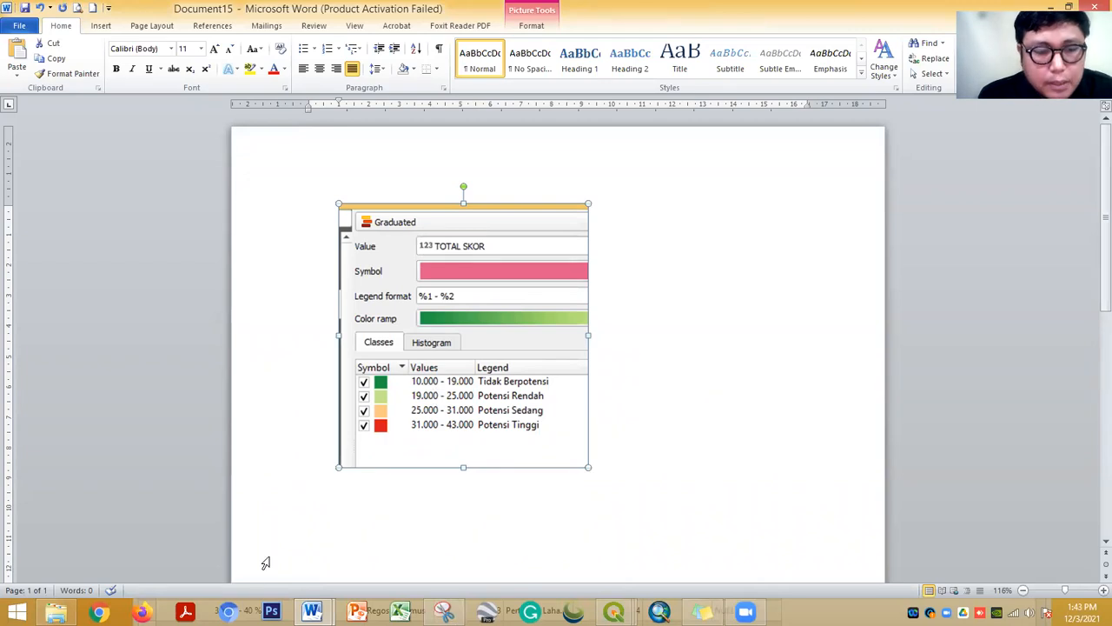
click(312, 612)
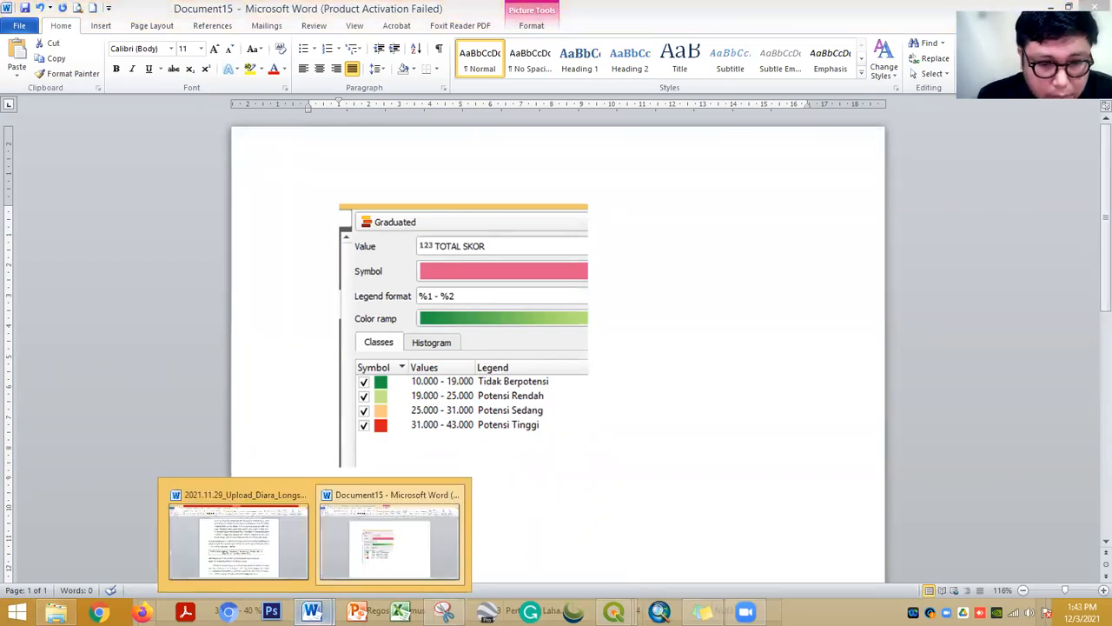
Close the JENIS_TANAH_AR and KEMIRINGAN_LERENG_AR attribute tables and the duplicate TAN_LER_PL_AR table in QGIS
mouse_move(614, 612)
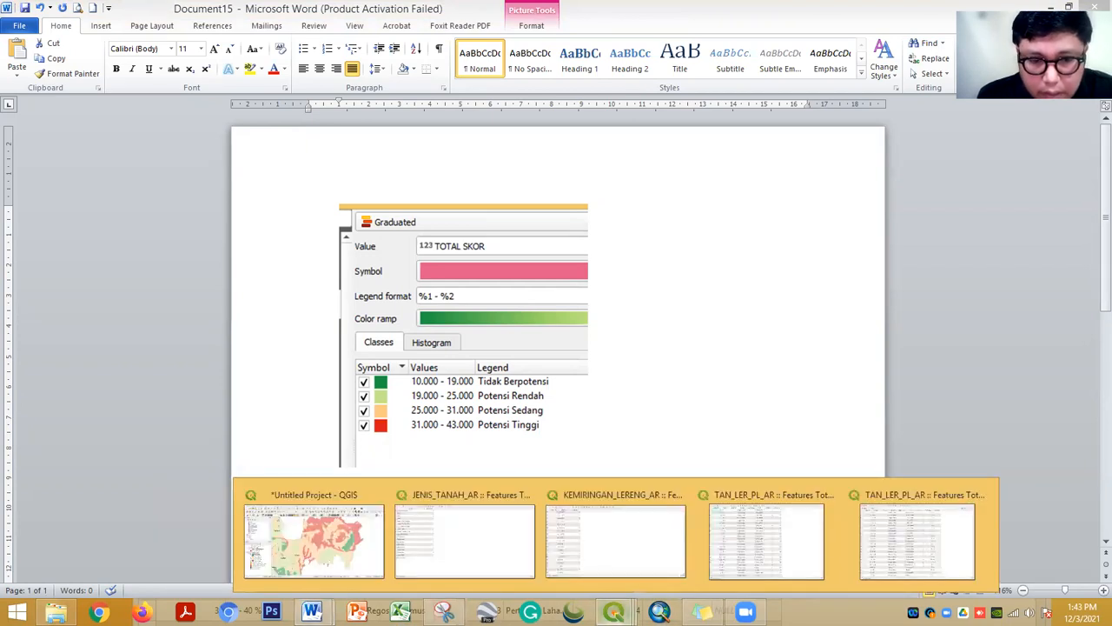
click(529, 494)
click(605, 494)
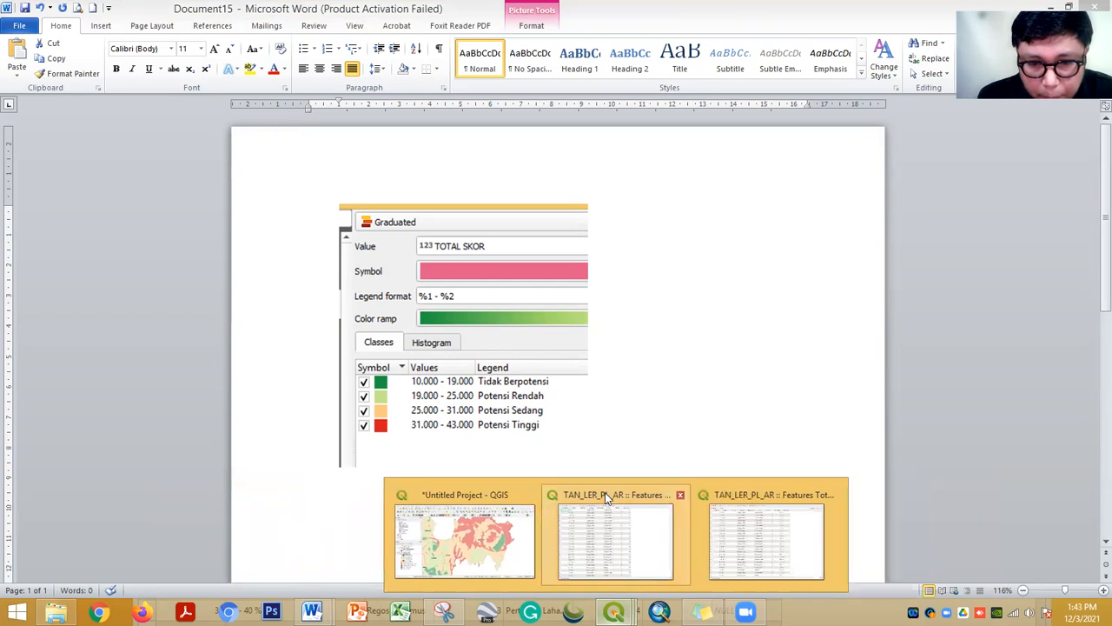
click(685, 498)
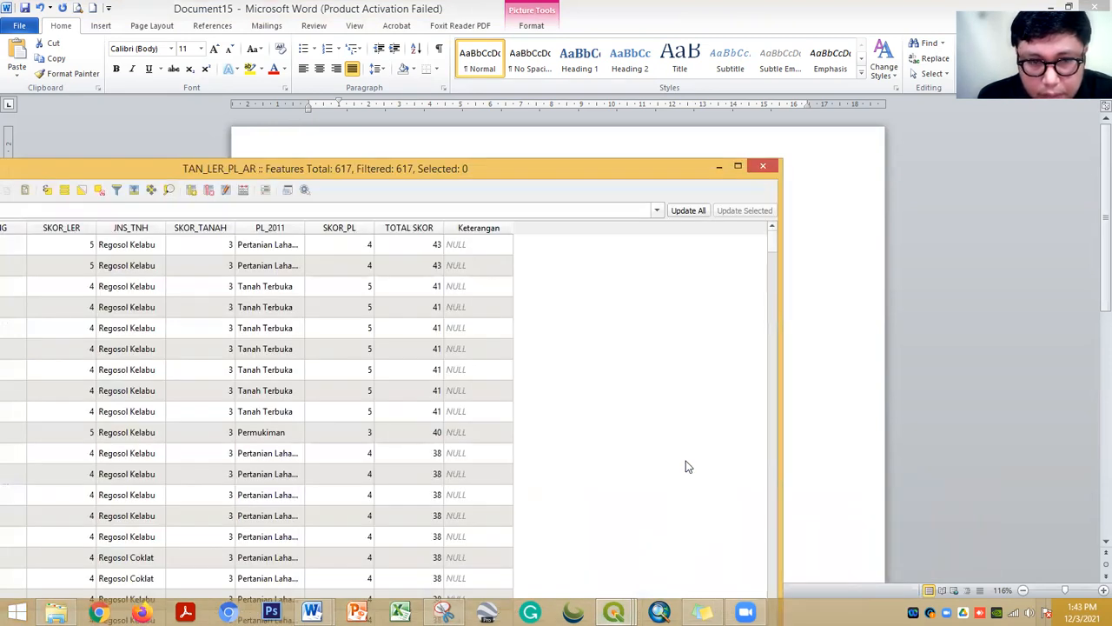
click(764, 167)
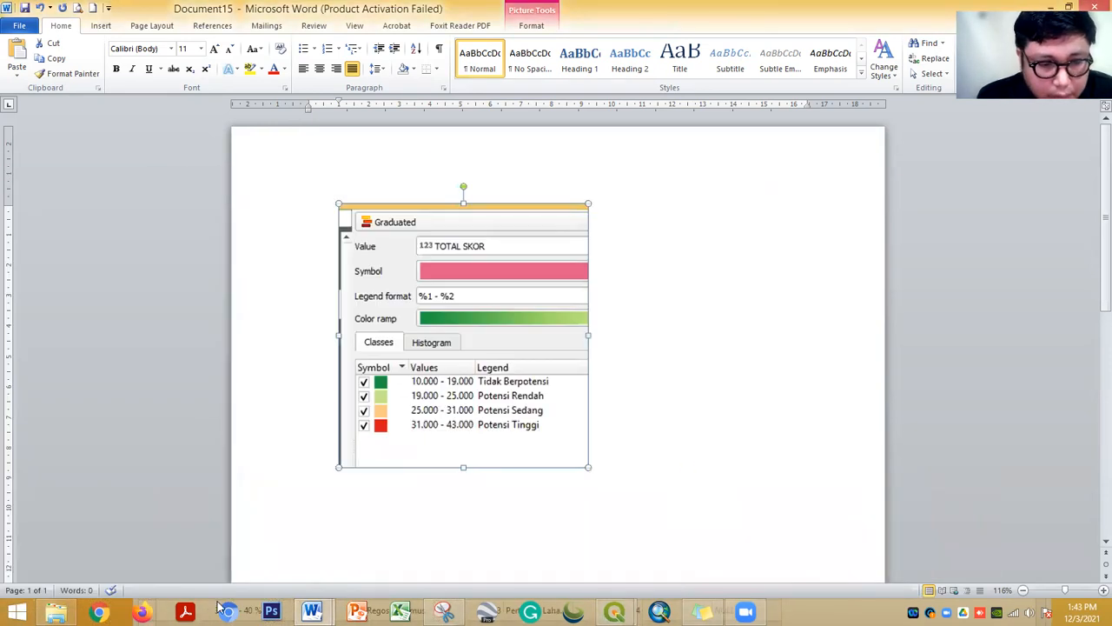
Switch to Word and check the TOTAL SKOR range belonging to each landslide class in the pasted picture
mouse_move(319, 611)
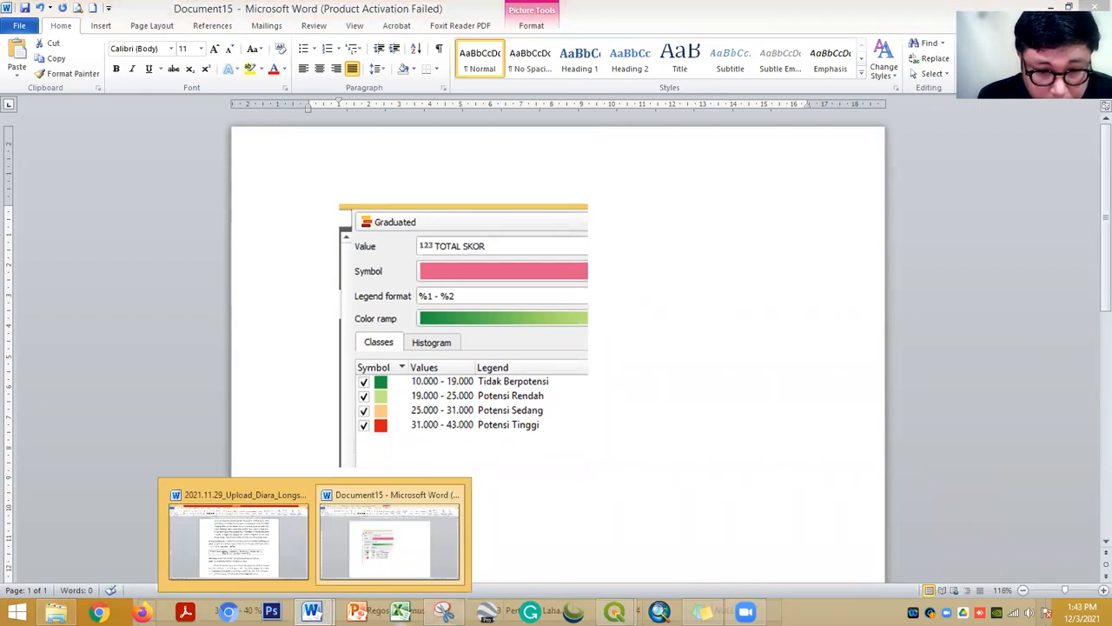
mouse_move(614, 612)
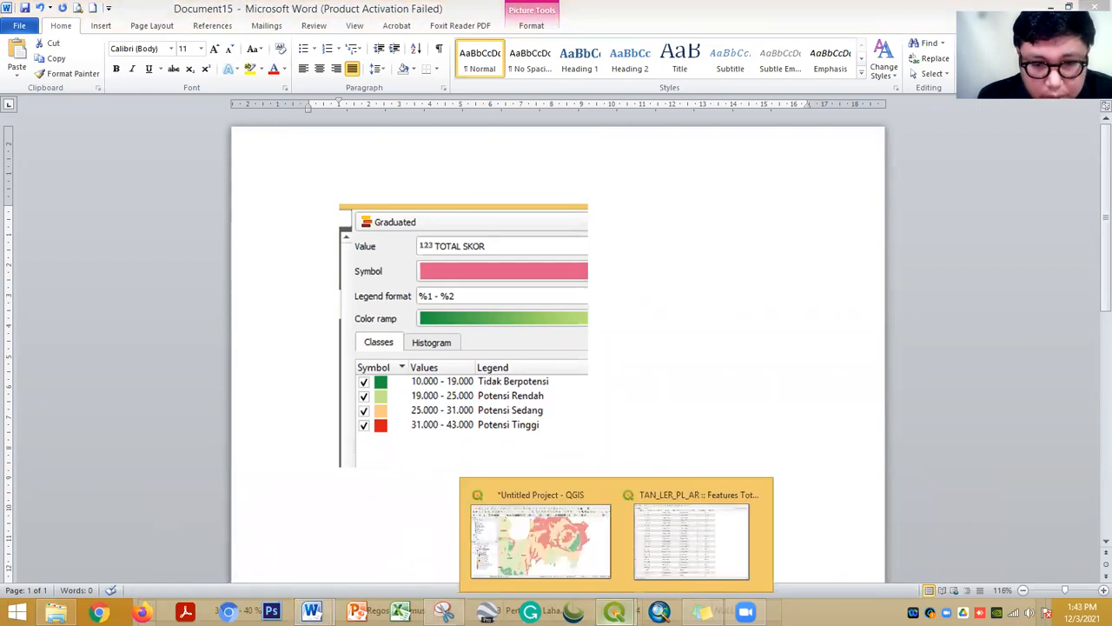
click(594, 577)
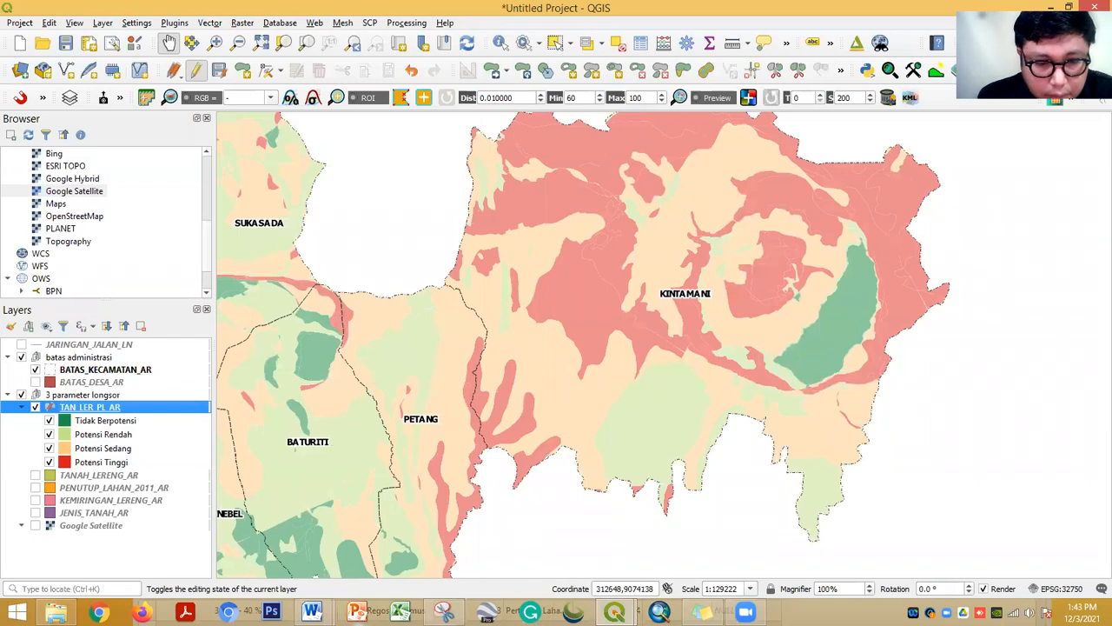
click(312, 611)
click(366, 567)
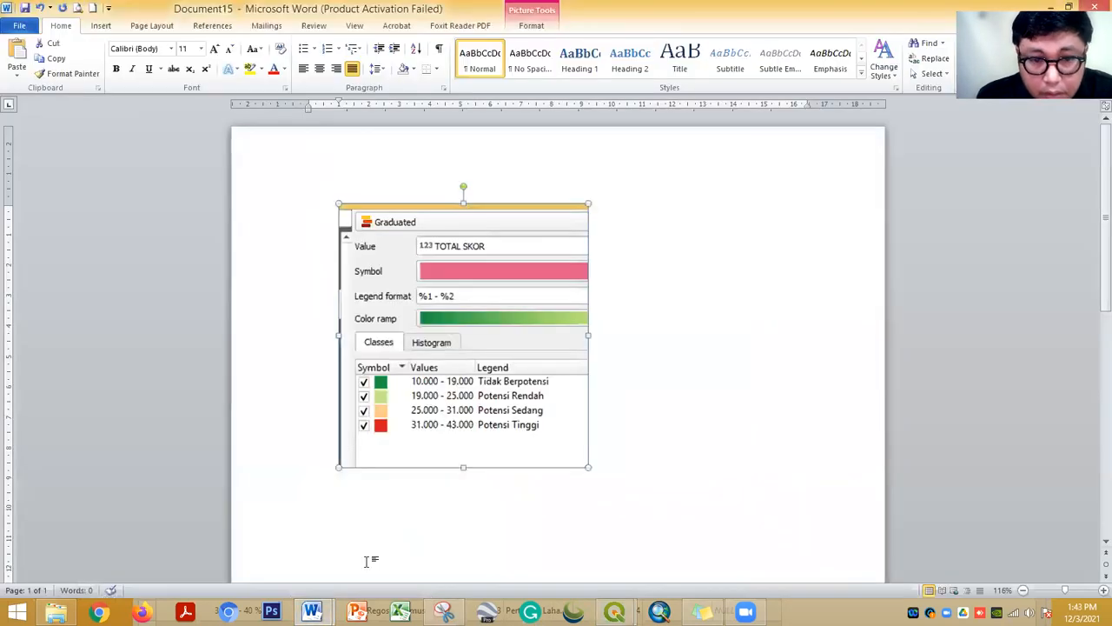
mouse_move(312, 612)
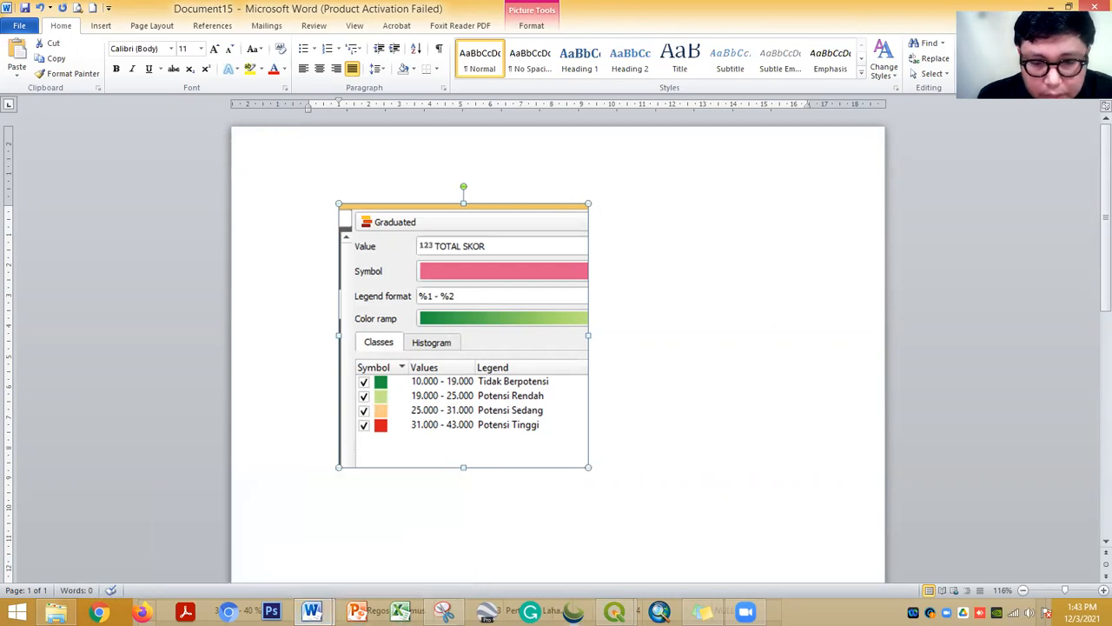
Return to QGIS, open the TAN_LER_PL_AR attribute table and sort it by TOTAL SKOR in ascending order
mouse_move(614, 612)
click(539, 530)
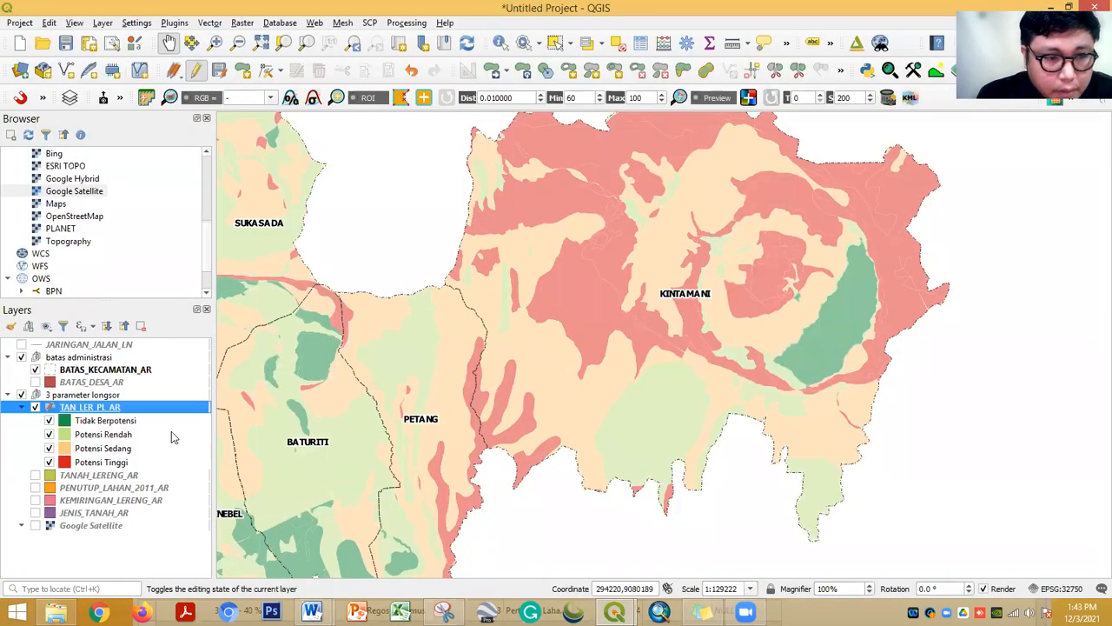
right_click(133, 411)
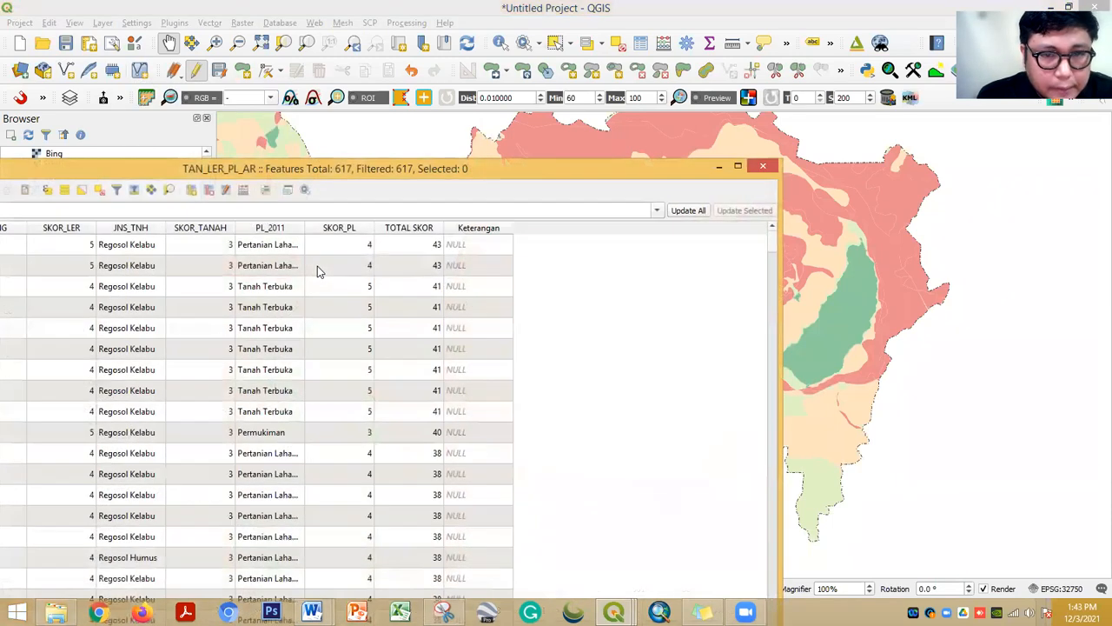
drag(479, 171, 647, 58)
click(596, 116)
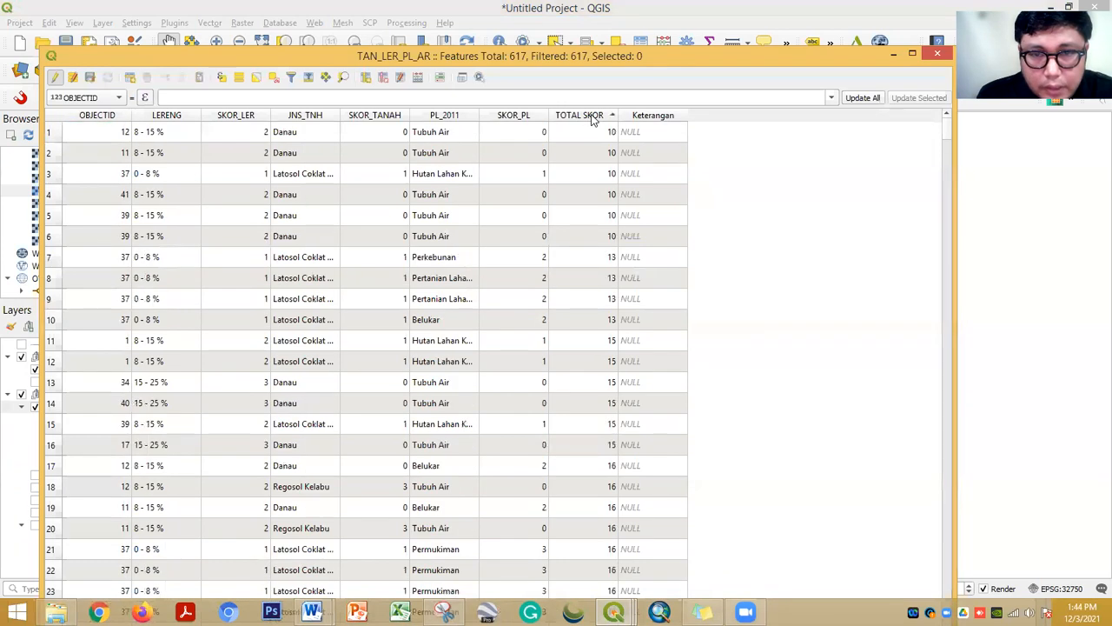
Select rows 1 to 117, with TOTAL SKOR 10 to 19, and set their Keterangan field to 'Tidak Berpotensi'
click(49, 133)
scroll(181, 316, down, 18)
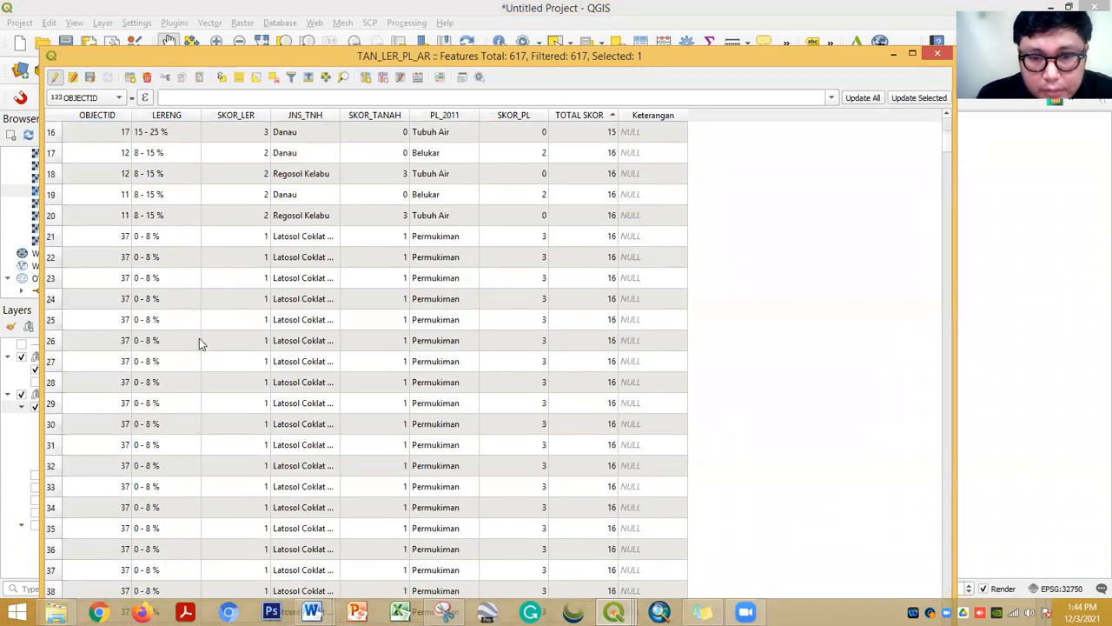
scroll(491, 456, down, 7)
scroll(539, 465, down, 8)
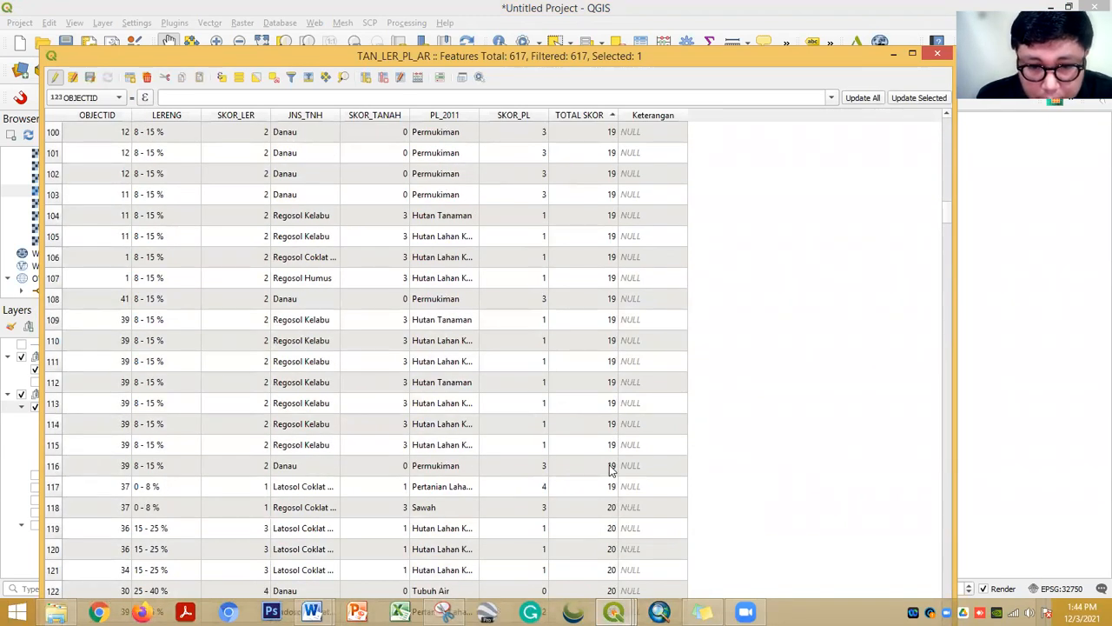
shift+click(50, 491)
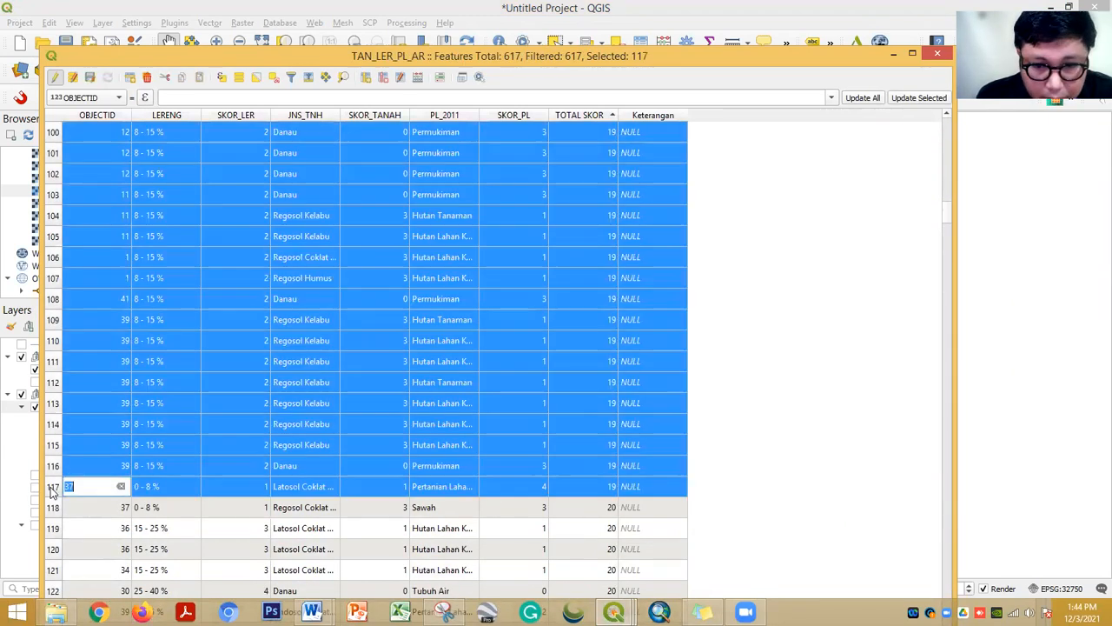
click(100, 100)
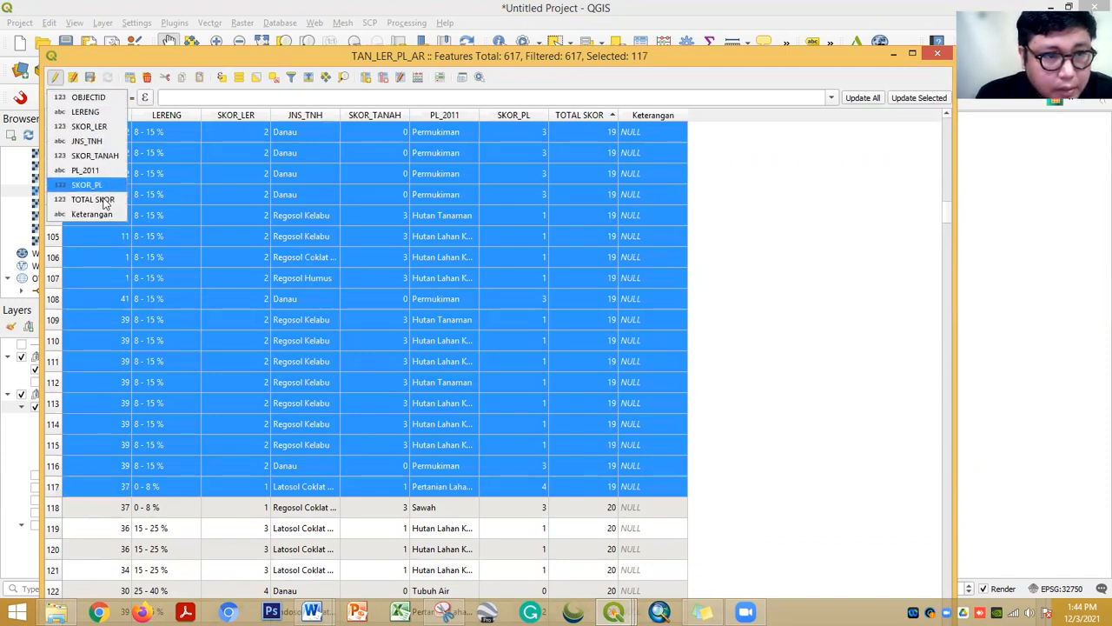
click(89, 214)
click(178, 96)
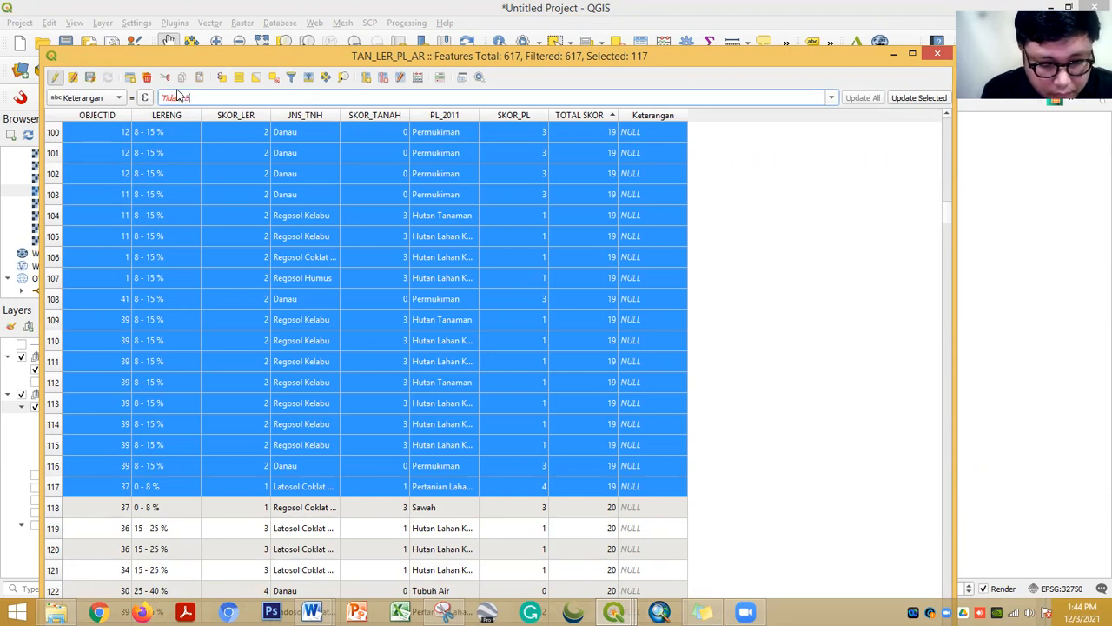
text('Tidak Berpotensi')
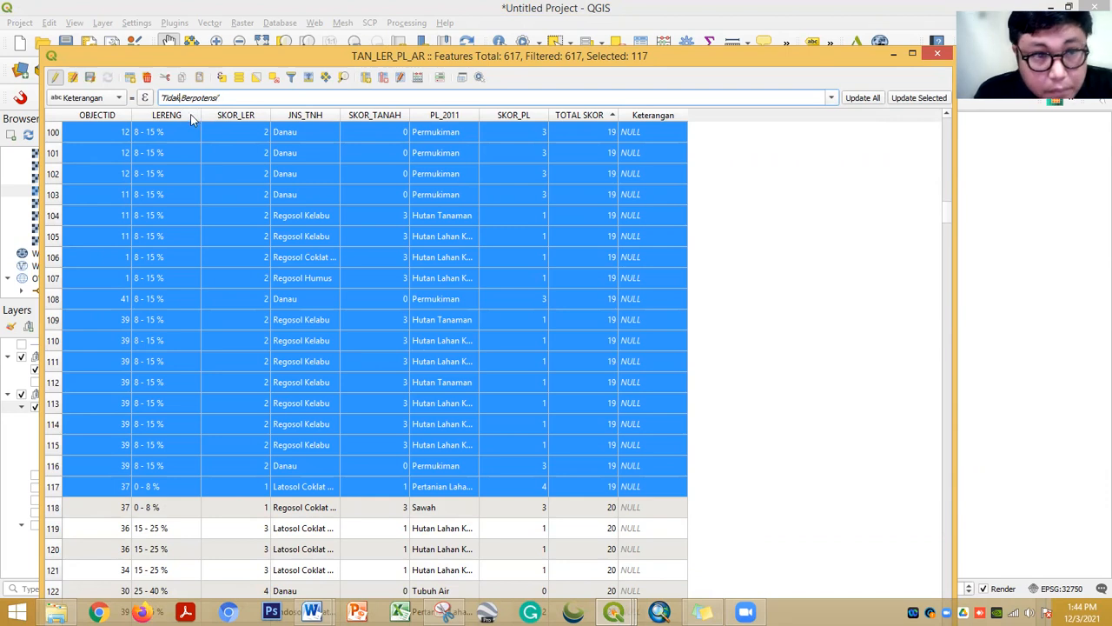
click(918, 100)
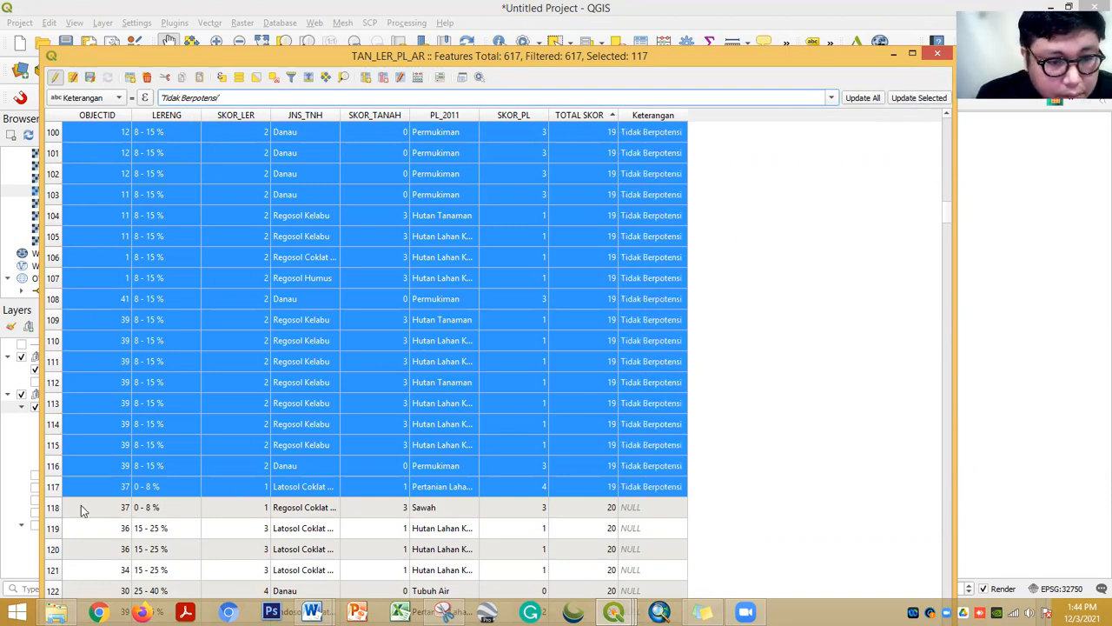
Select rows 118 to 313, with TOTAL SKOR 20 to 25 per the Word class ranges, and set their Keterangan field to 'Potensi Rendah'
click(52, 509)
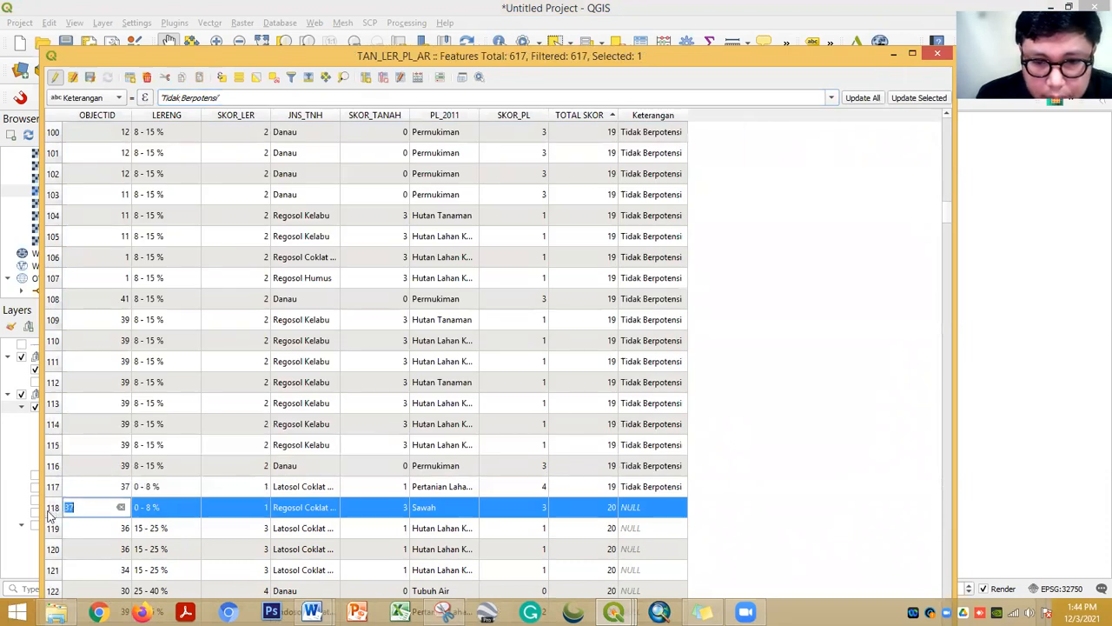
scroll(397, 461, down, 6)
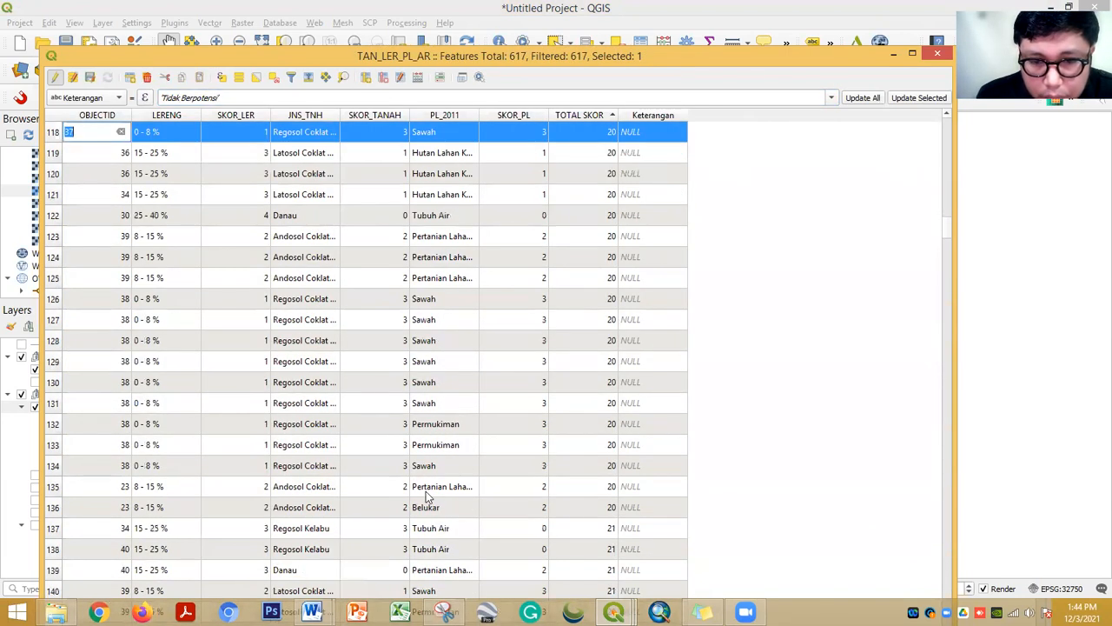
mouse_move(313, 611)
click(369, 567)
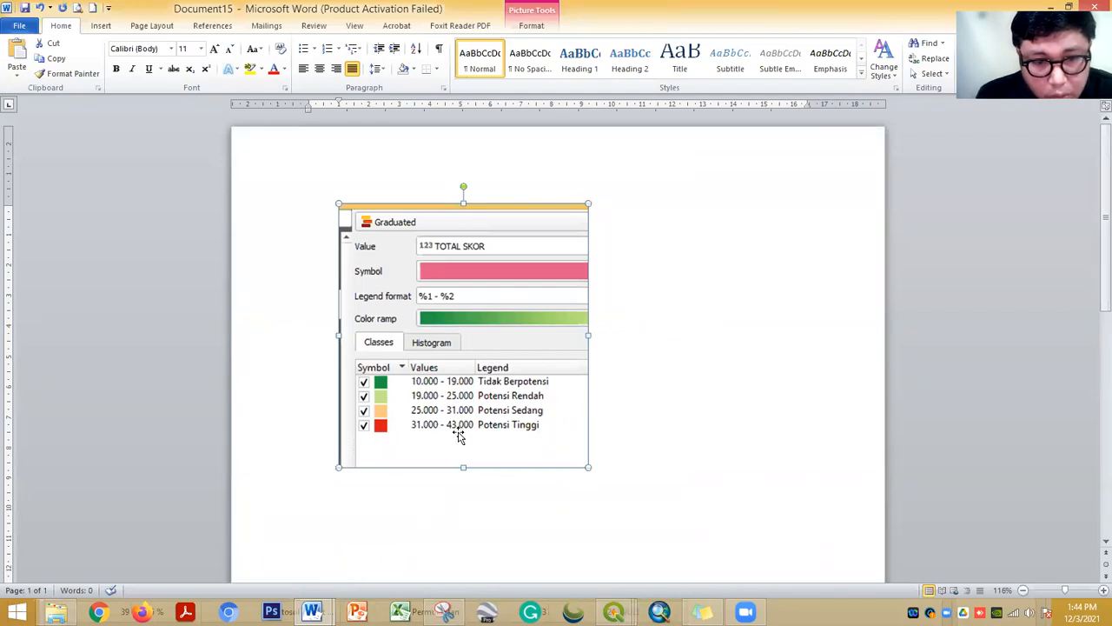
click(614, 612)
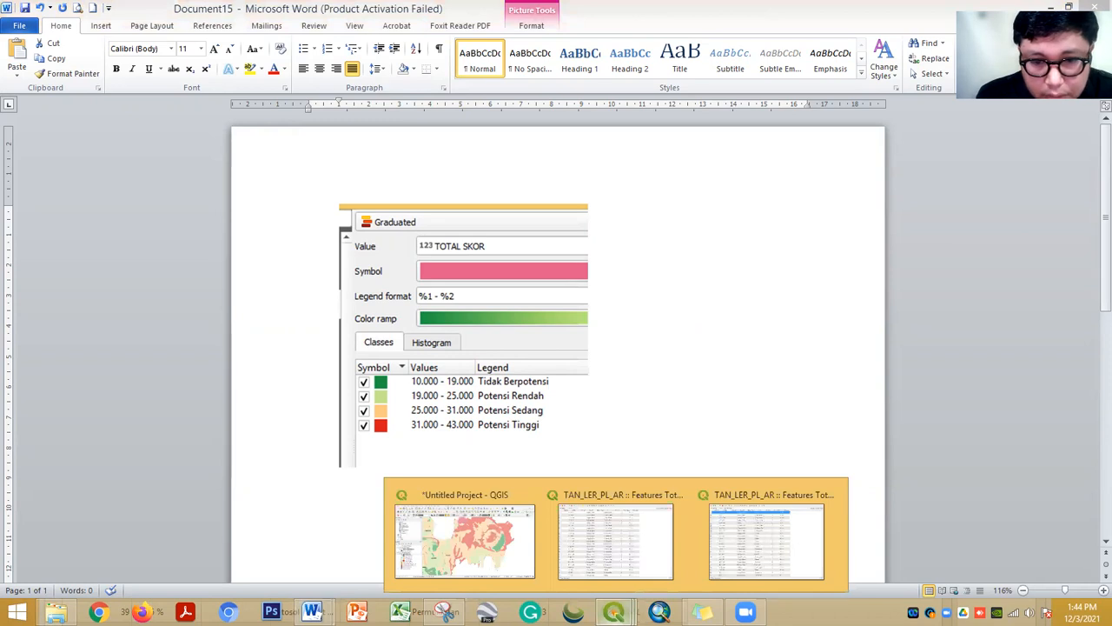
click(749, 555)
scroll(588, 427, down, 16)
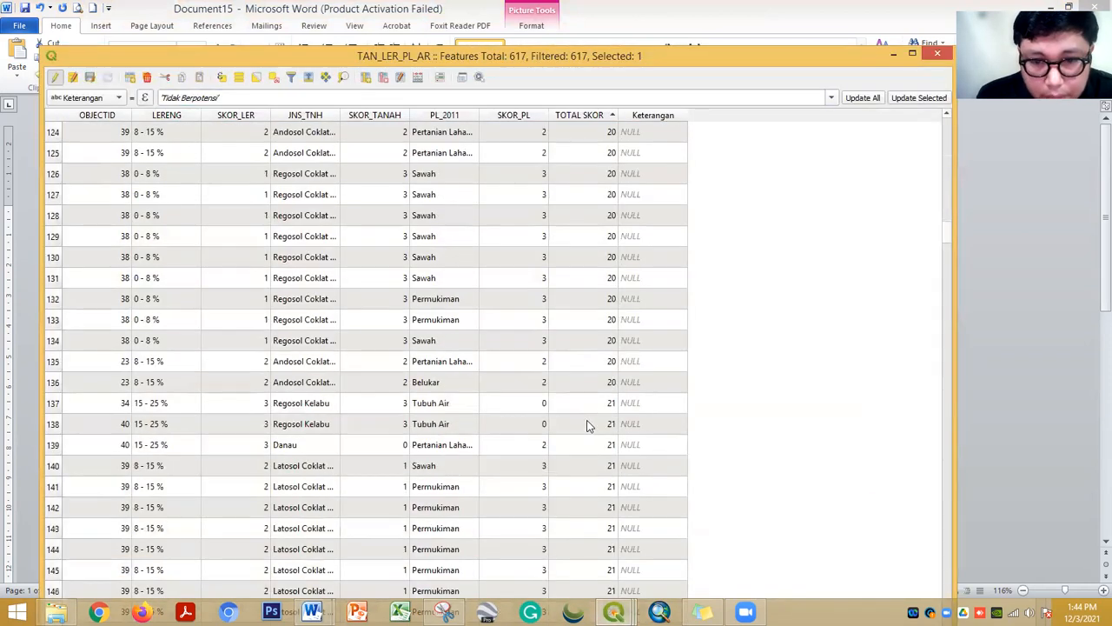
scroll(613, 429, down, 20)
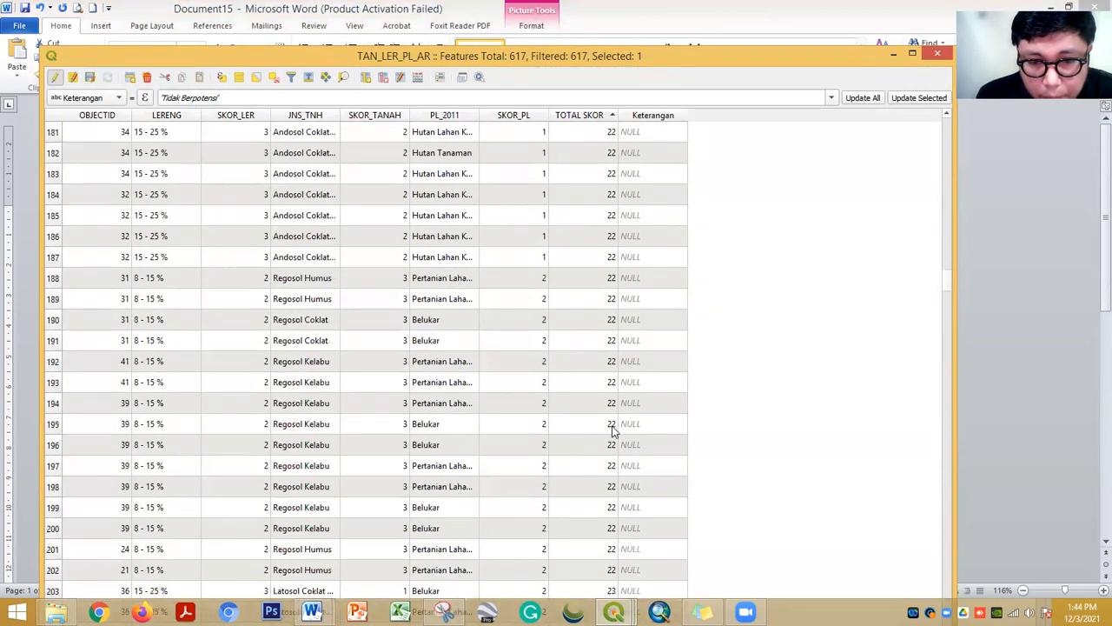
scroll(638, 438, down, 20)
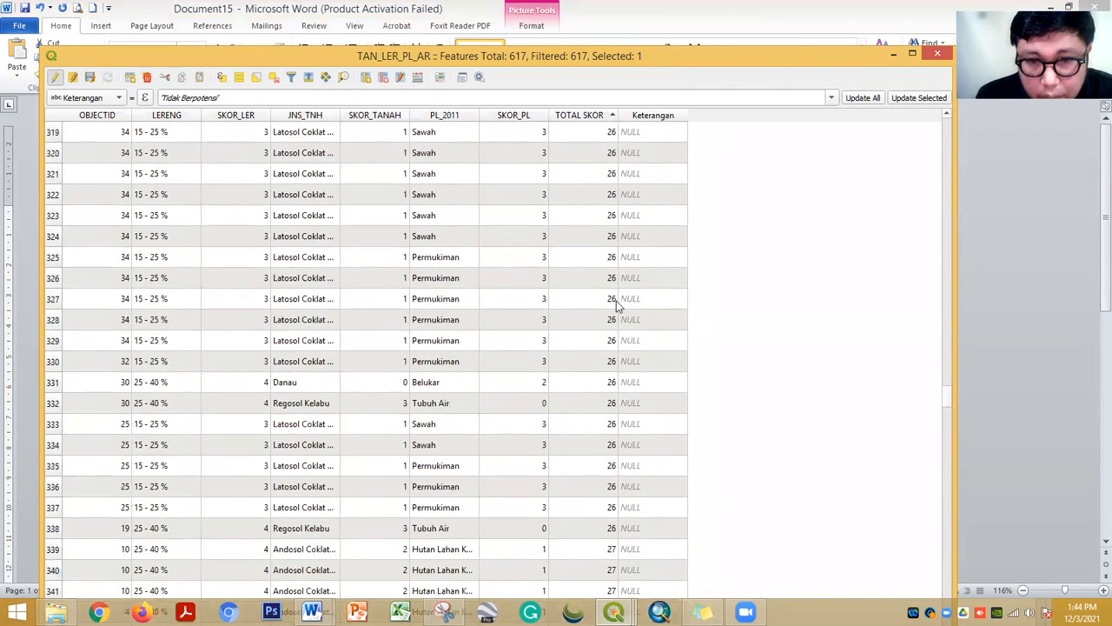
scroll(620, 227, up, 3)
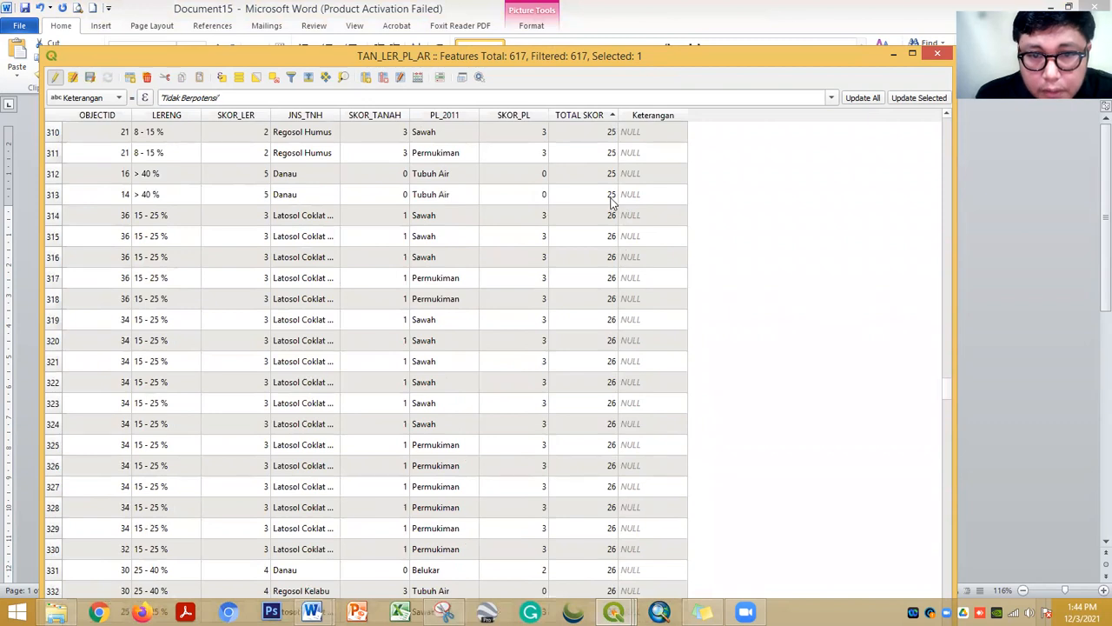
shift+click(57, 195)
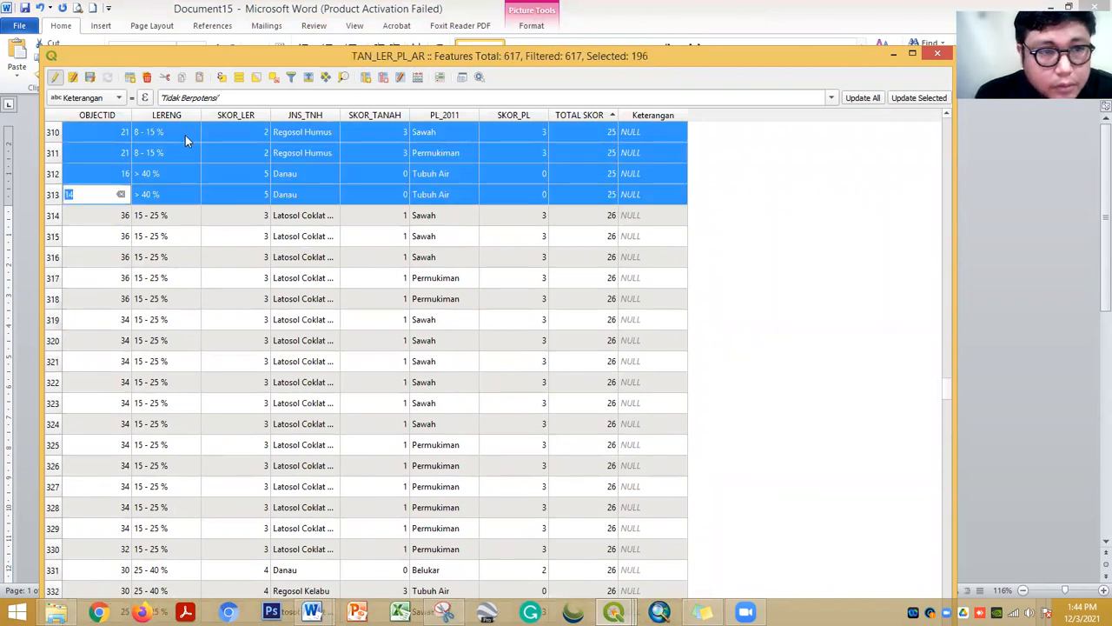
click(220, 99)
key(BackSpace)
key(BackSpace)
key(BackSpace)
key(BackSpace)
key(BackSpace)
key(BackSpace)
key(BackSpace)
key(BackSpace)
key(BackSpace)
key(BackSpace)
key(BackSpace)
key(BackSpace)
key(BackSpace)
text(Potensi A)
text(endah)
click(898, 103)
Select rows 314 to 507, with TOTAL SKOR 26 to 31 per the Word class ranges, and set their Keterangan field to 'Potensi Sedang'
click(54, 215)
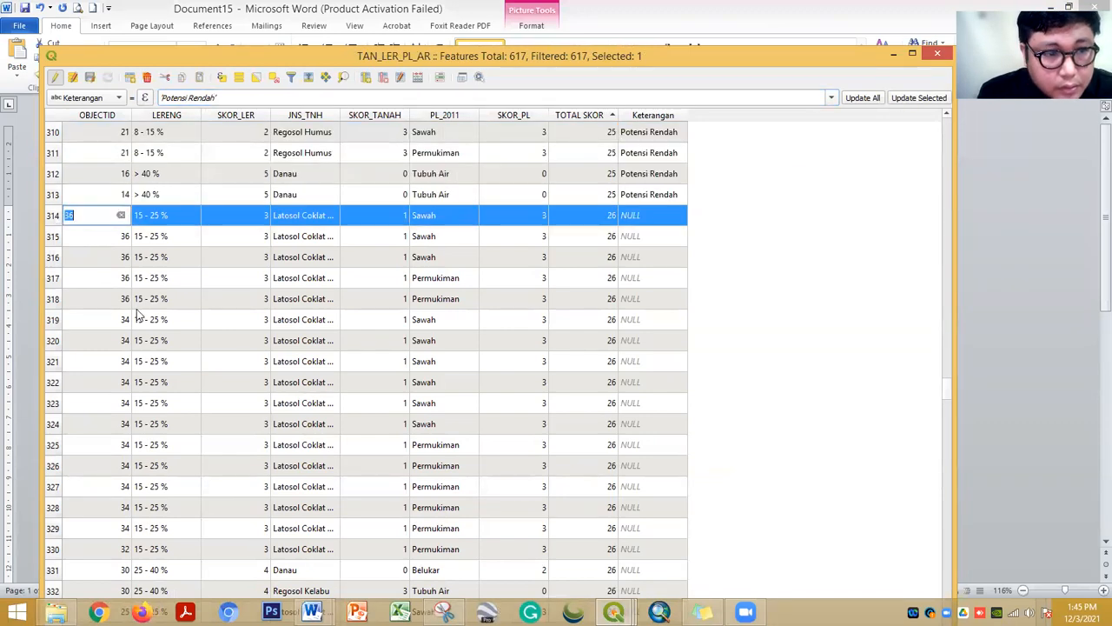
mouse_move(313, 612)
click(395, 553)
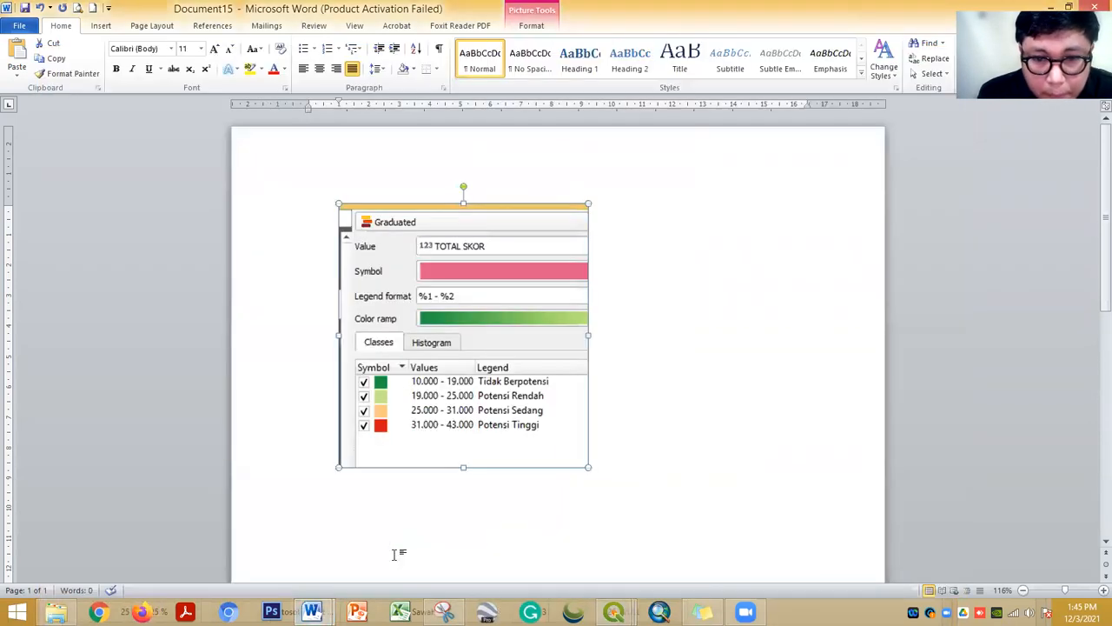
click(326, 609)
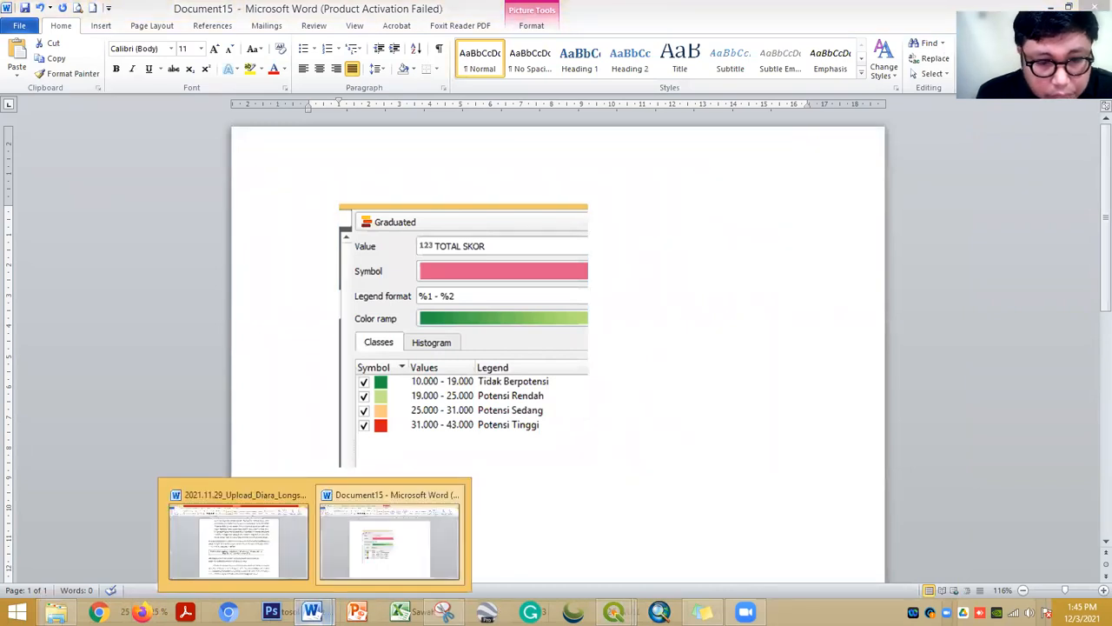
click(616, 610)
click(739, 535)
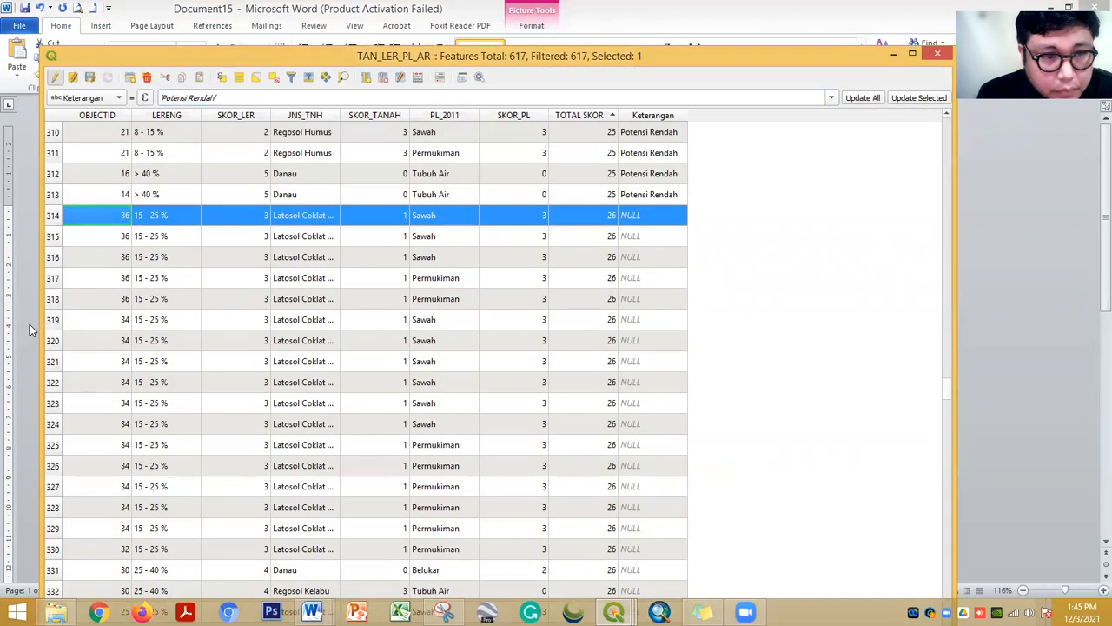
scroll(374, 368, down, 3)
scroll(376, 369, down, 20)
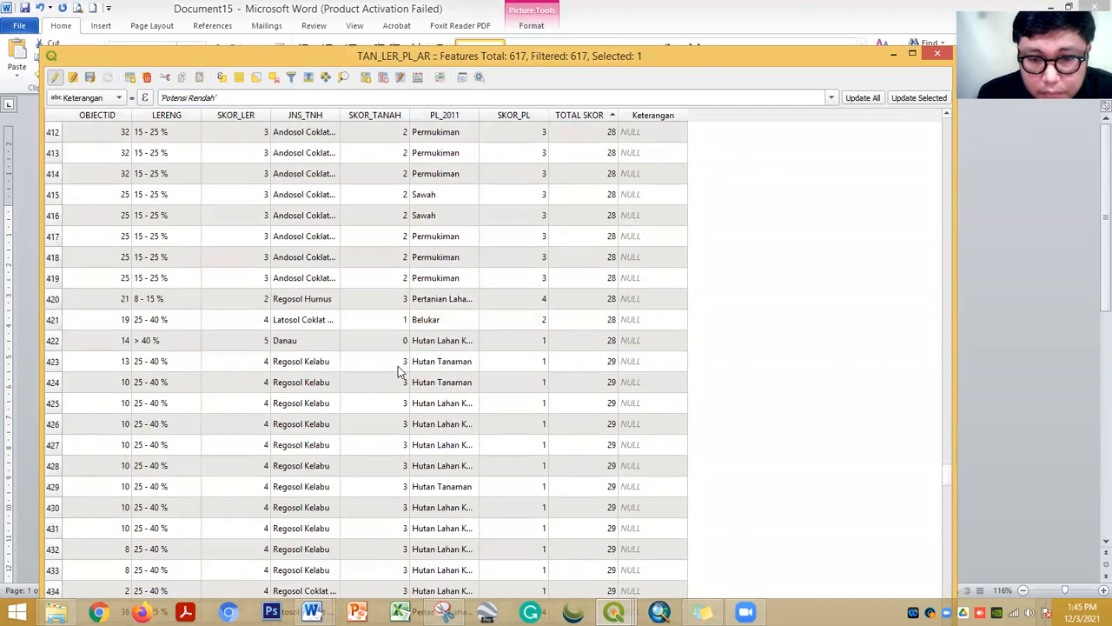
scroll(627, 428, down, 10)
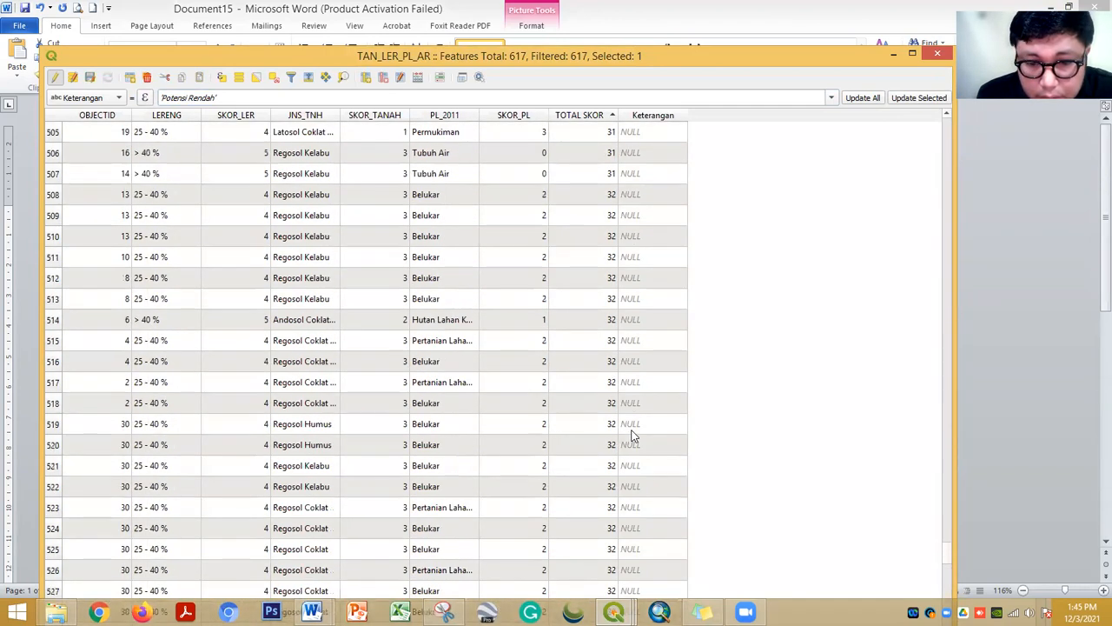
scroll(628, 258, up, 1)
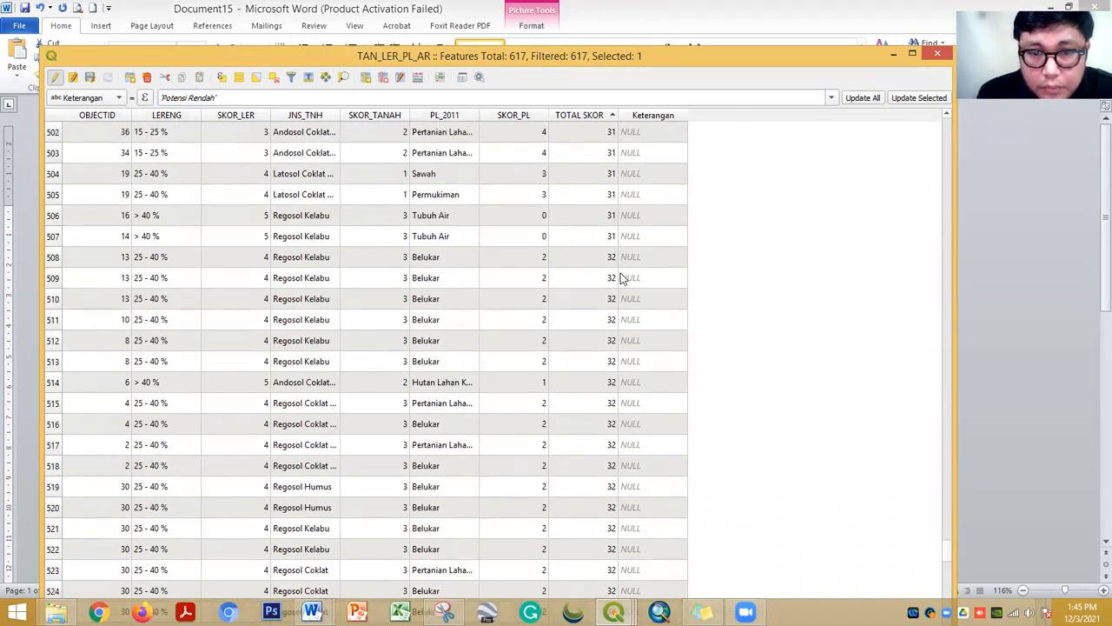
shift+click(54, 236)
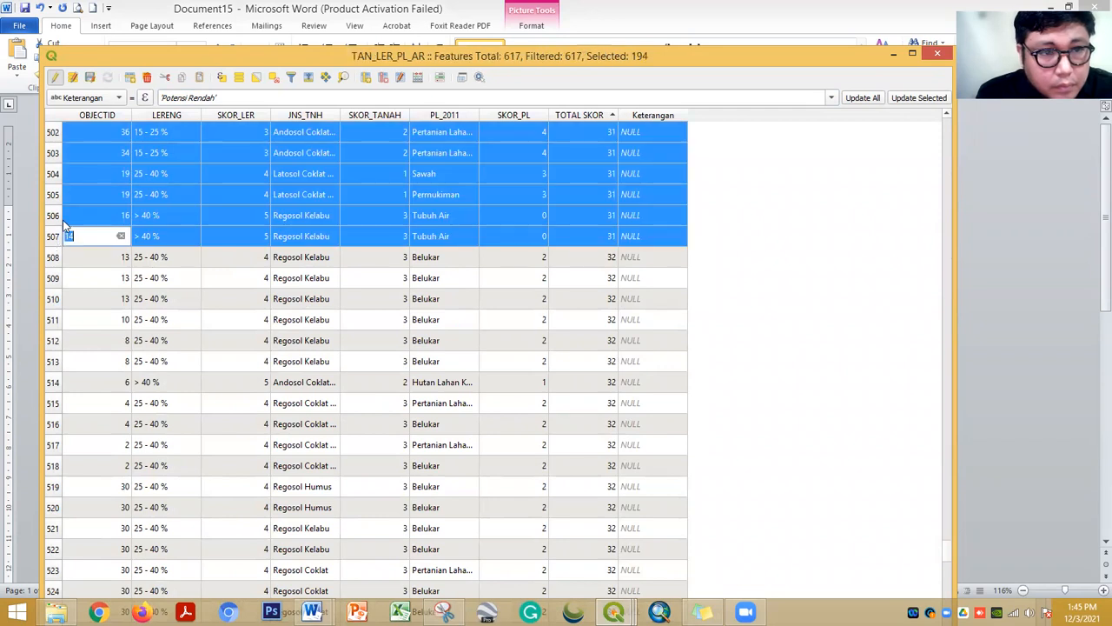
click(216, 97)
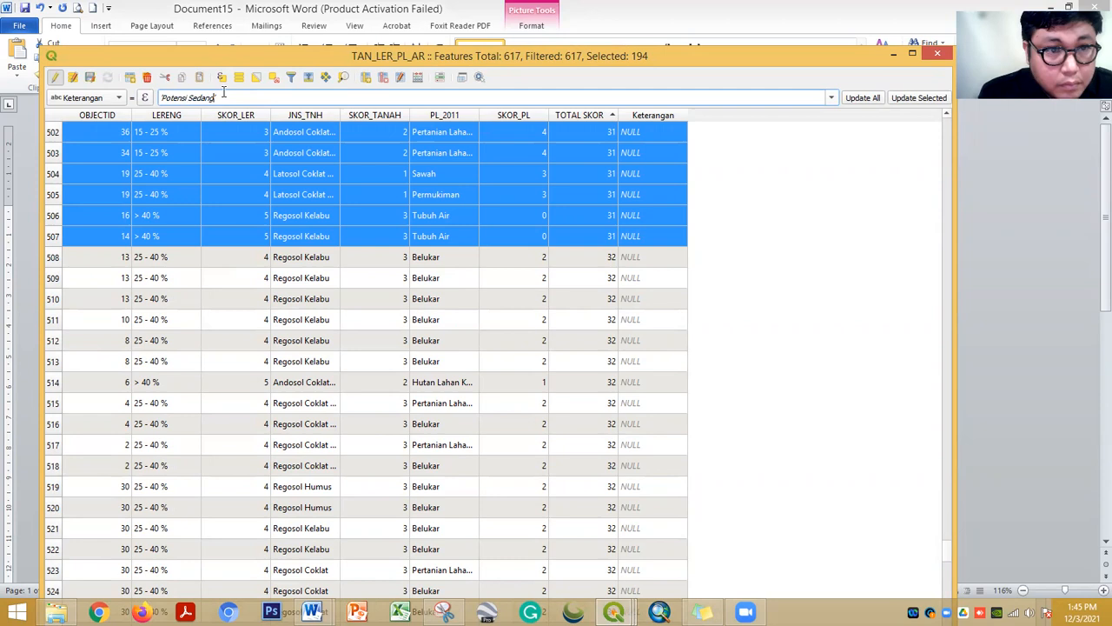
click(913, 99)
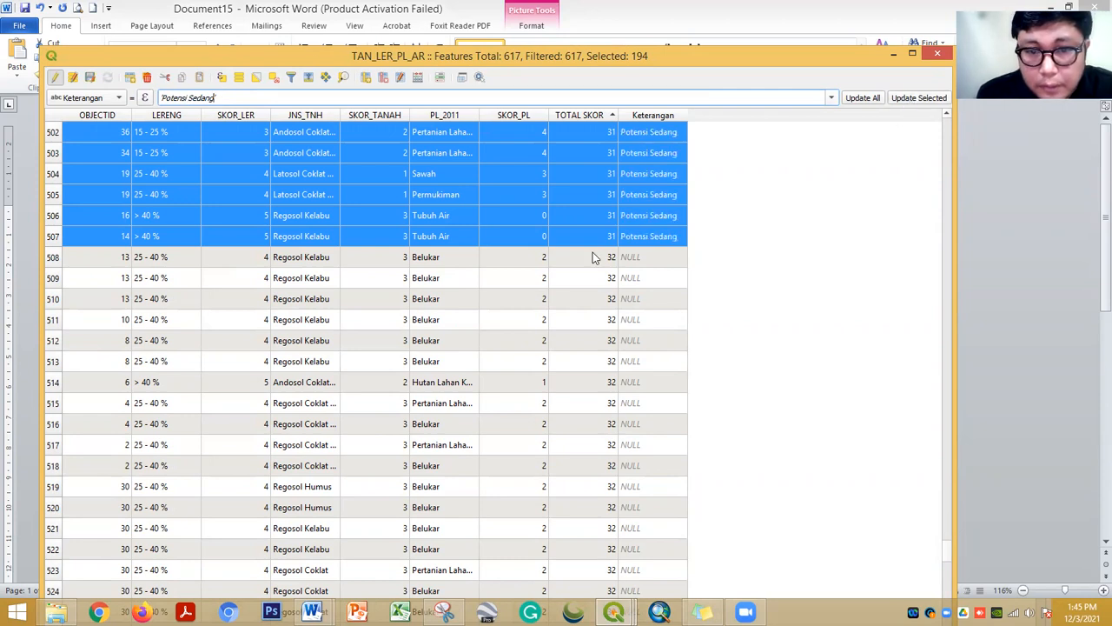
Select rows 508 to 617, with TOTAL SKOR 32 to 43, and set their Keterangan field to 'Potensi Tinggi'
click(53, 259)
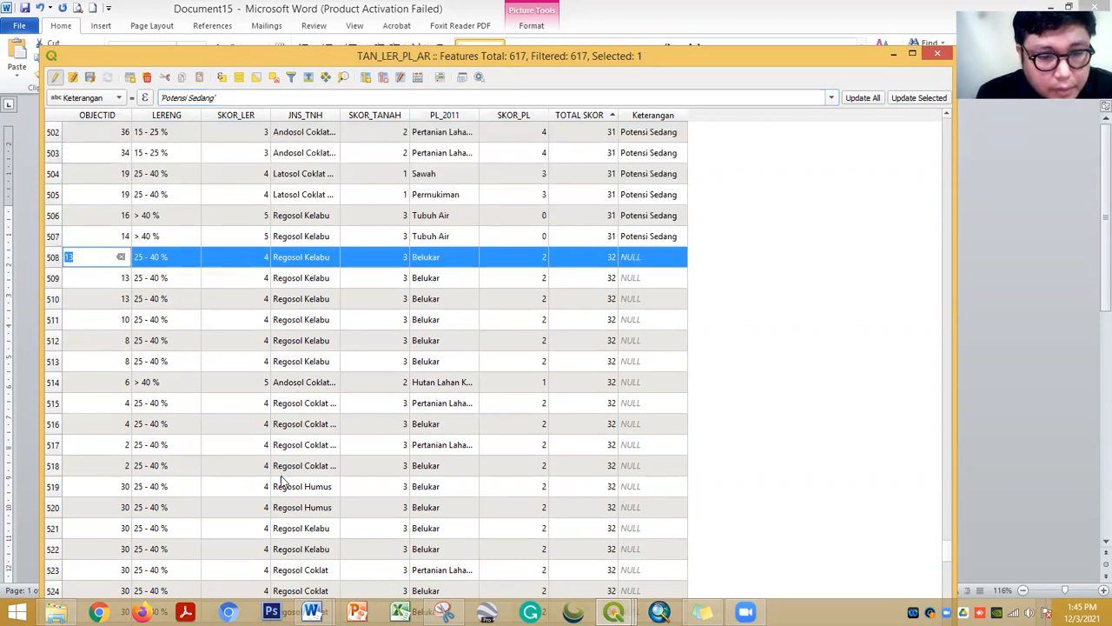
scroll(460, 390, down, 20)
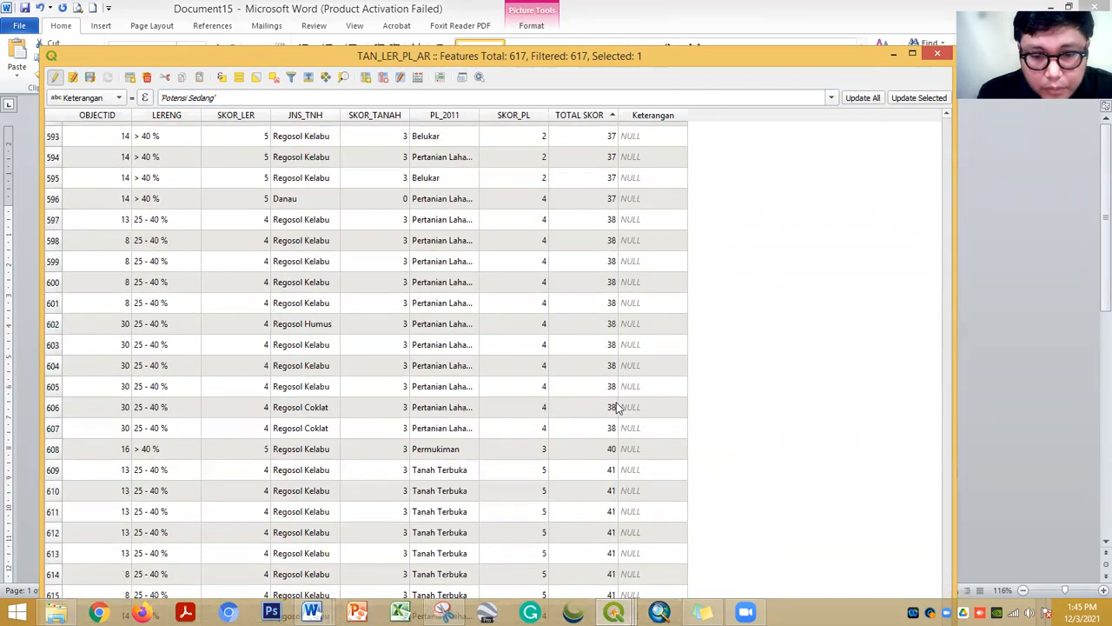
mouse_move(447, 57)
mouse_down()
mouse_move(449, 128)
mouse_move(449, 47)
mouse_up()
scroll(530, 291, down, 1)
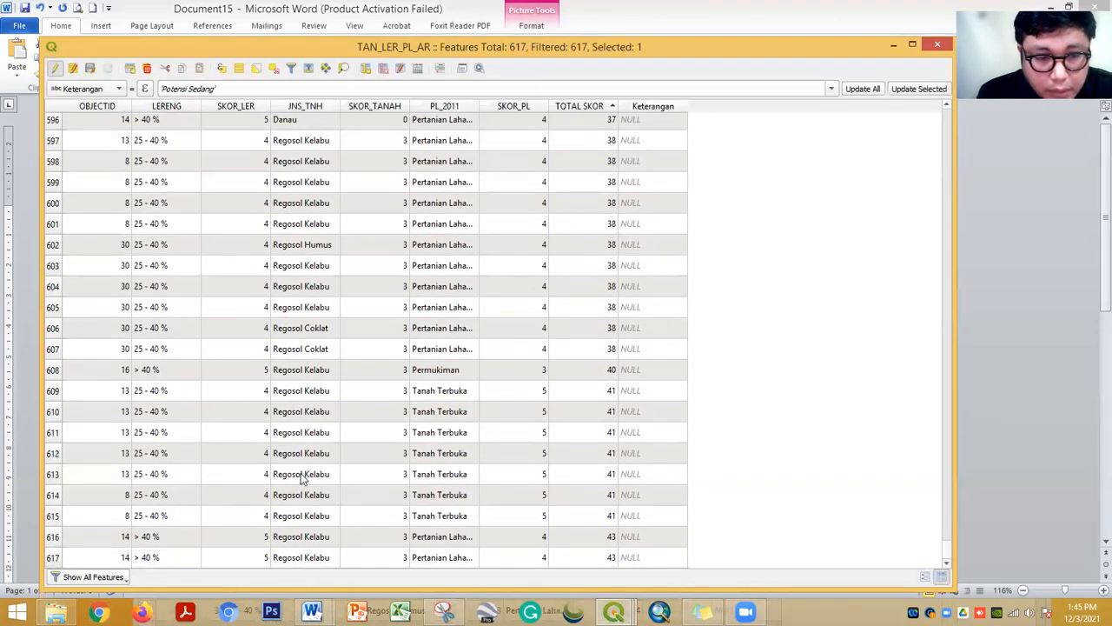
shift+click(53, 558)
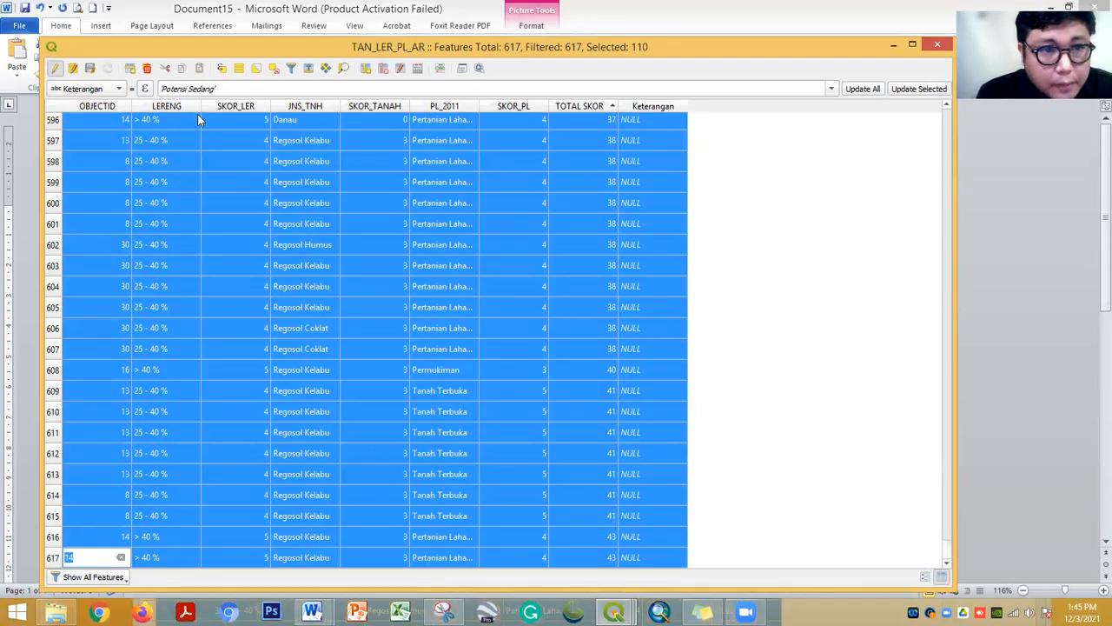
scroll(478, 264, up, 20)
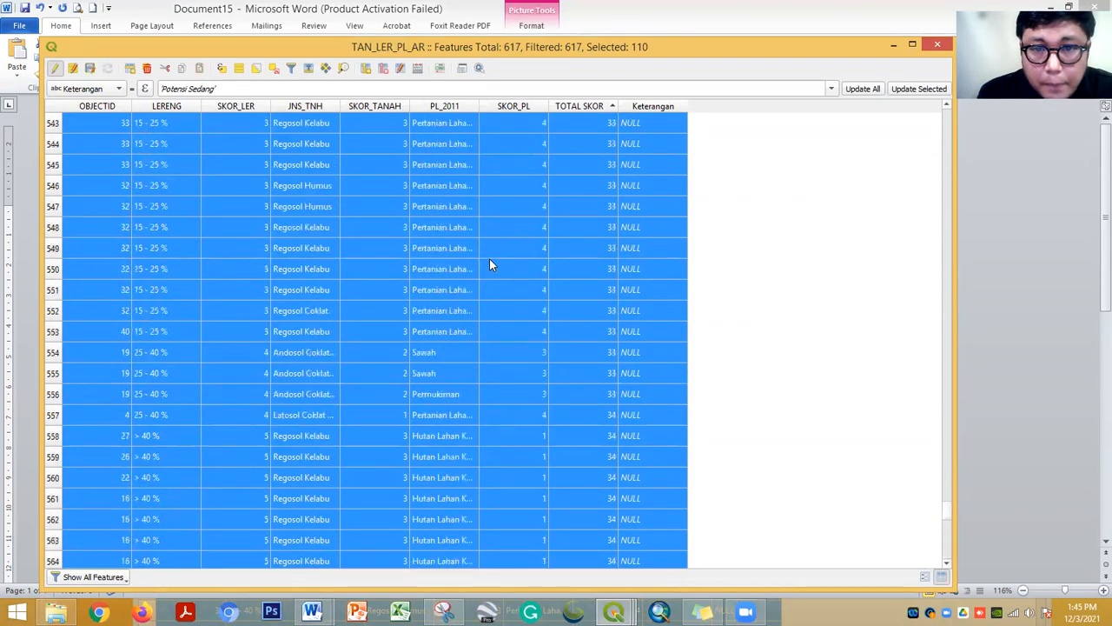
scroll(489, 260, up, 6)
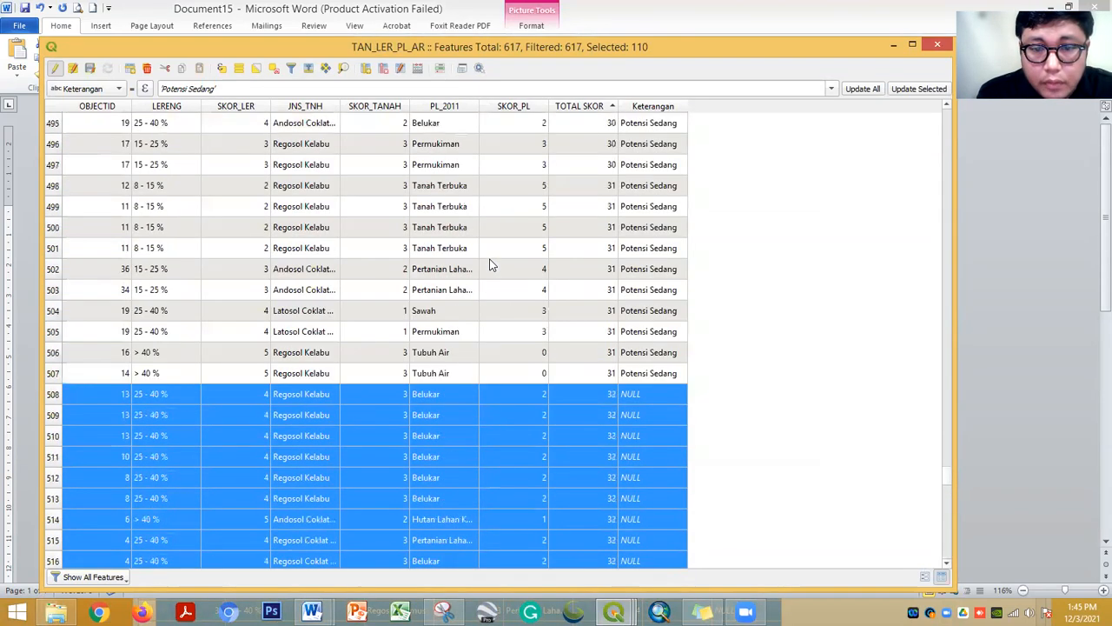
click(216, 89)
key(BackSpace)
key(BackSpace)
key(BackSpace)
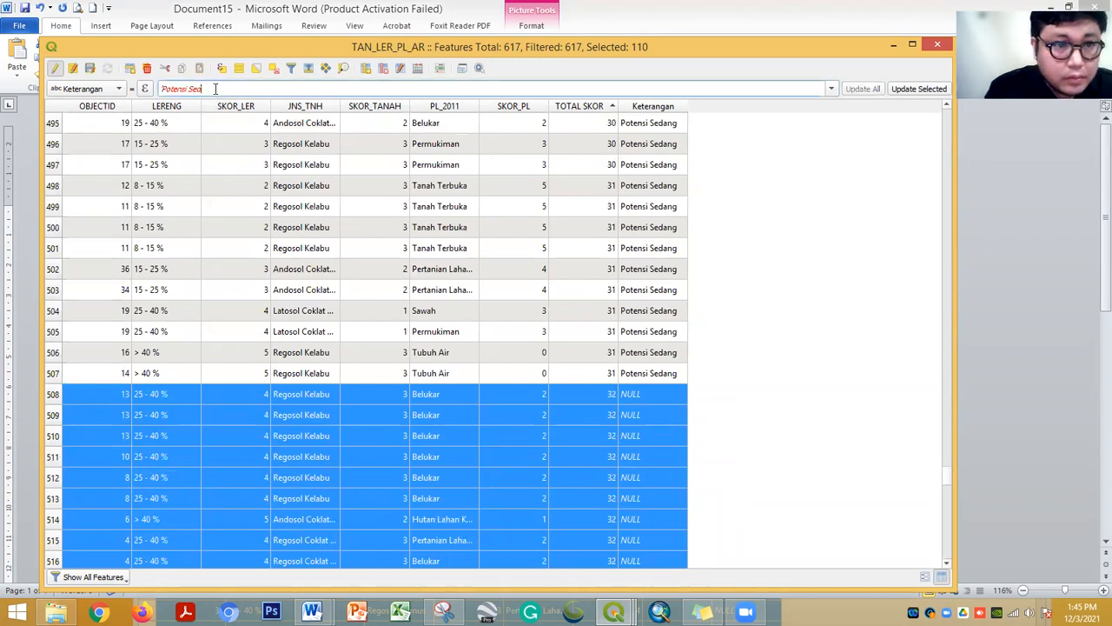
text(Tinggi)
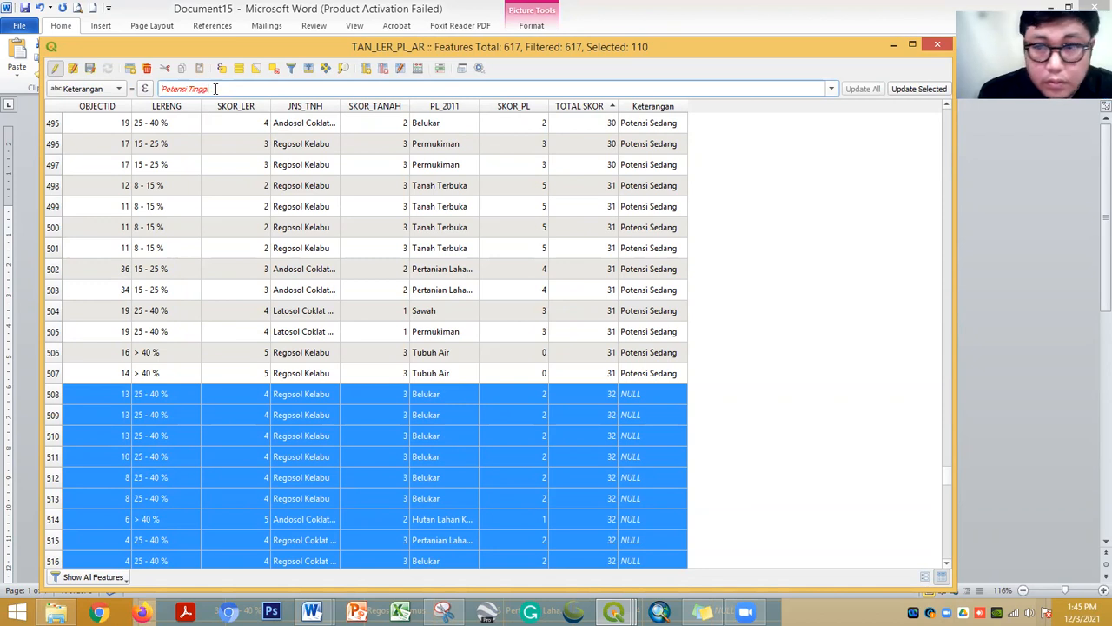
click(917, 90)
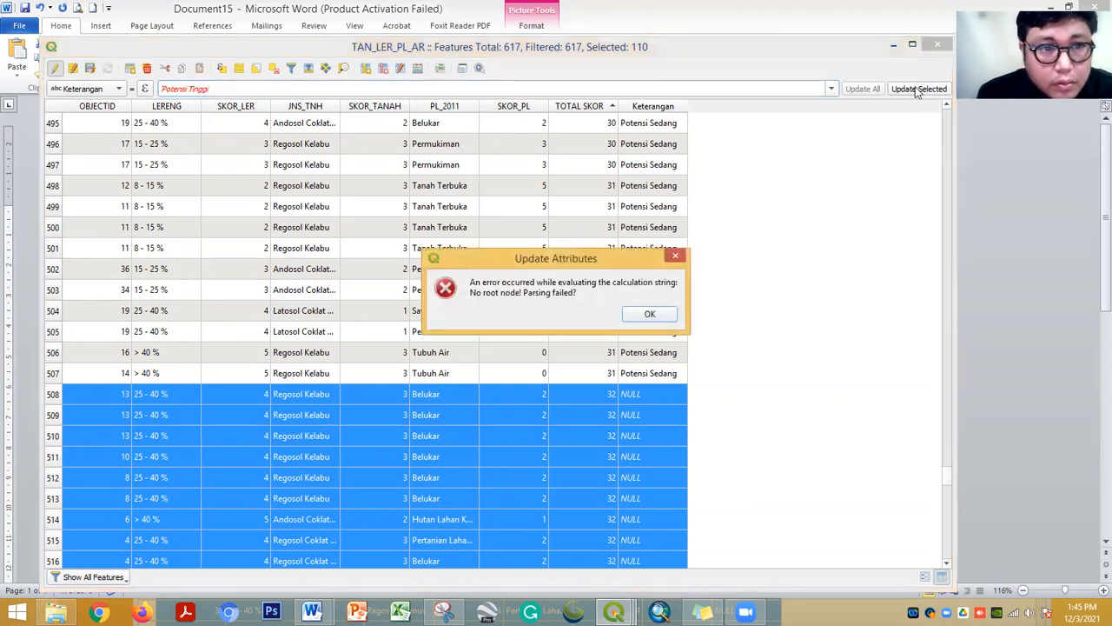
click(675, 256)
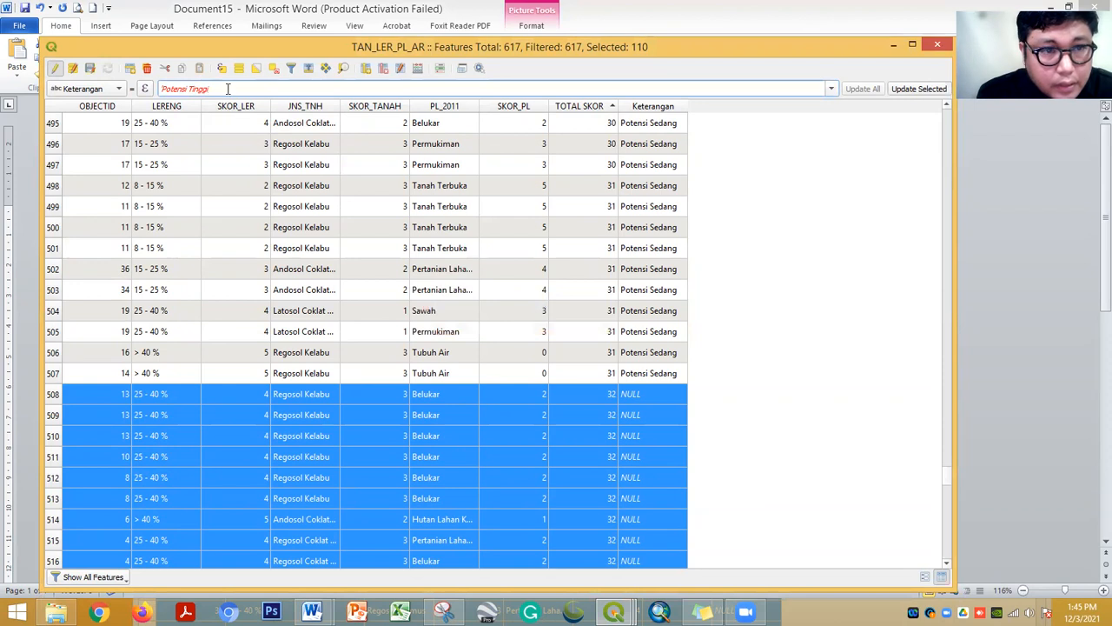
text(')
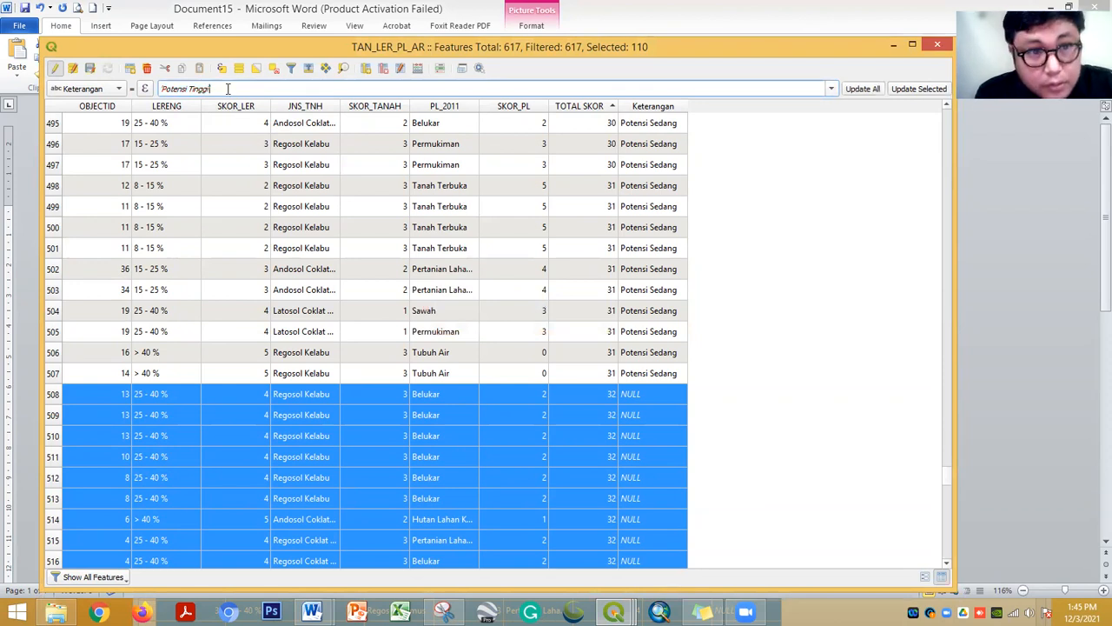
click(914, 90)
Stop editing TAN_LER_PL_AR, save its changes and close the attribute table
click(54, 68)
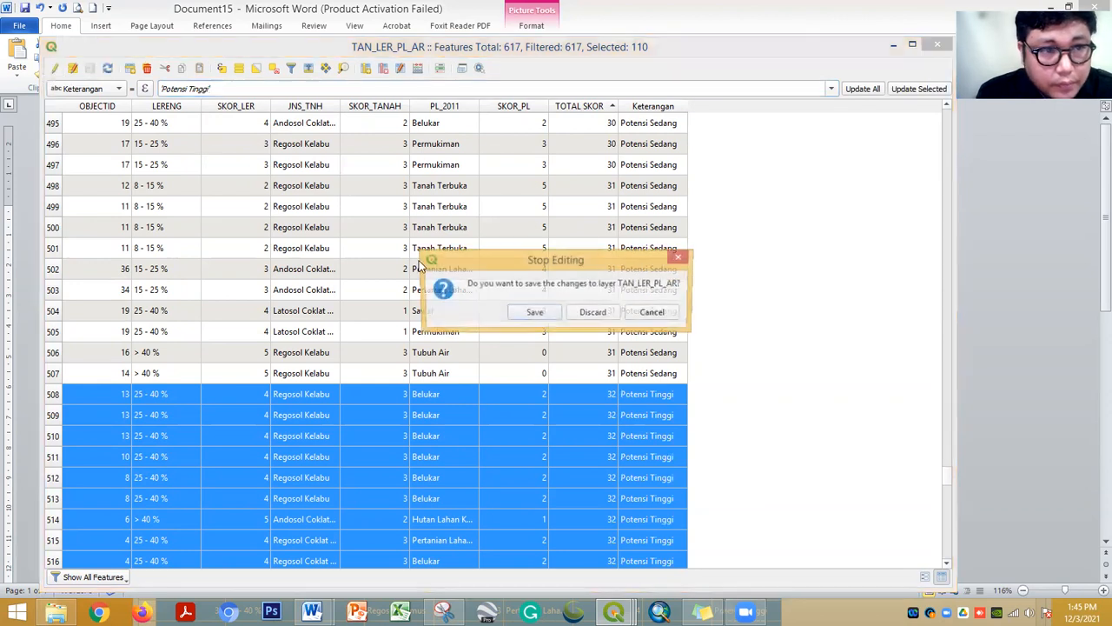
click(535, 313)
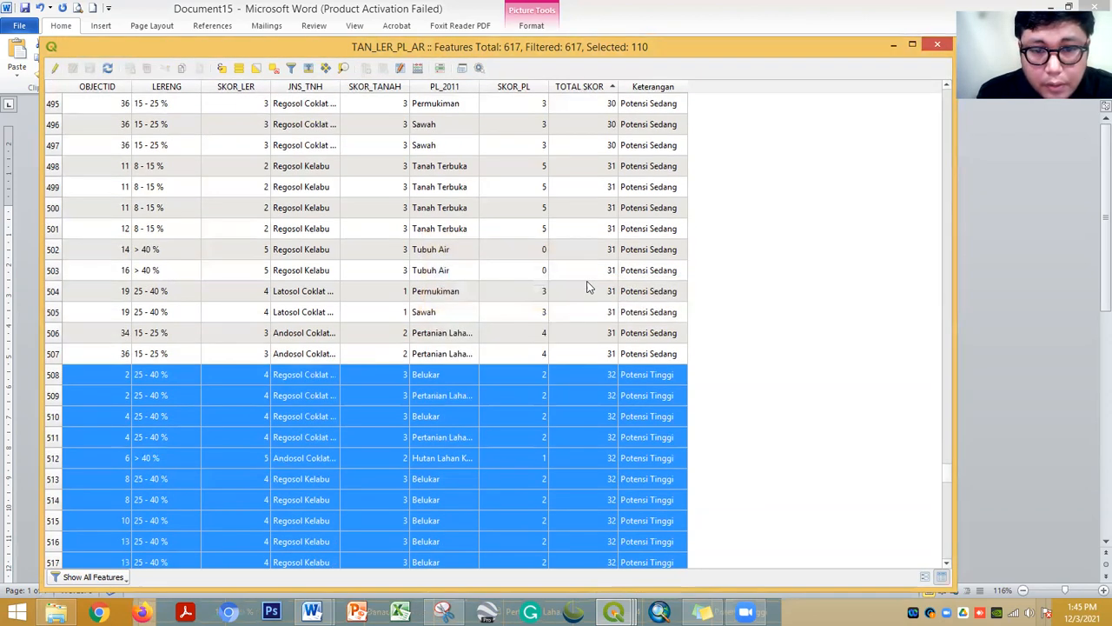
click(937, 45)
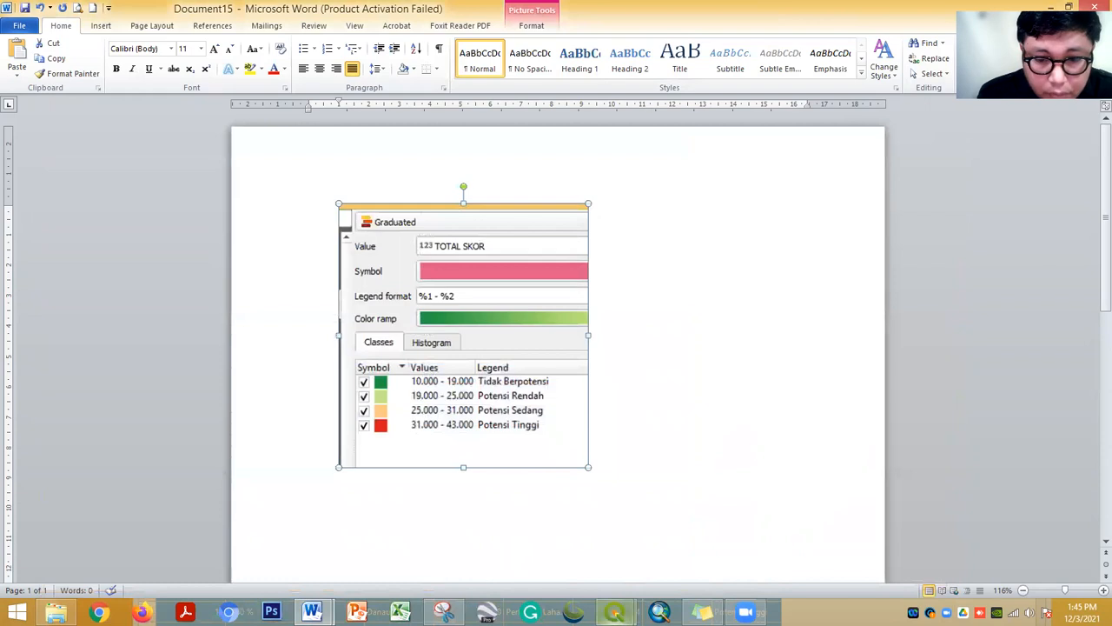
Switch back to the QGIS project window and clear the feature selection on the landslide potential map
click(614, 612)
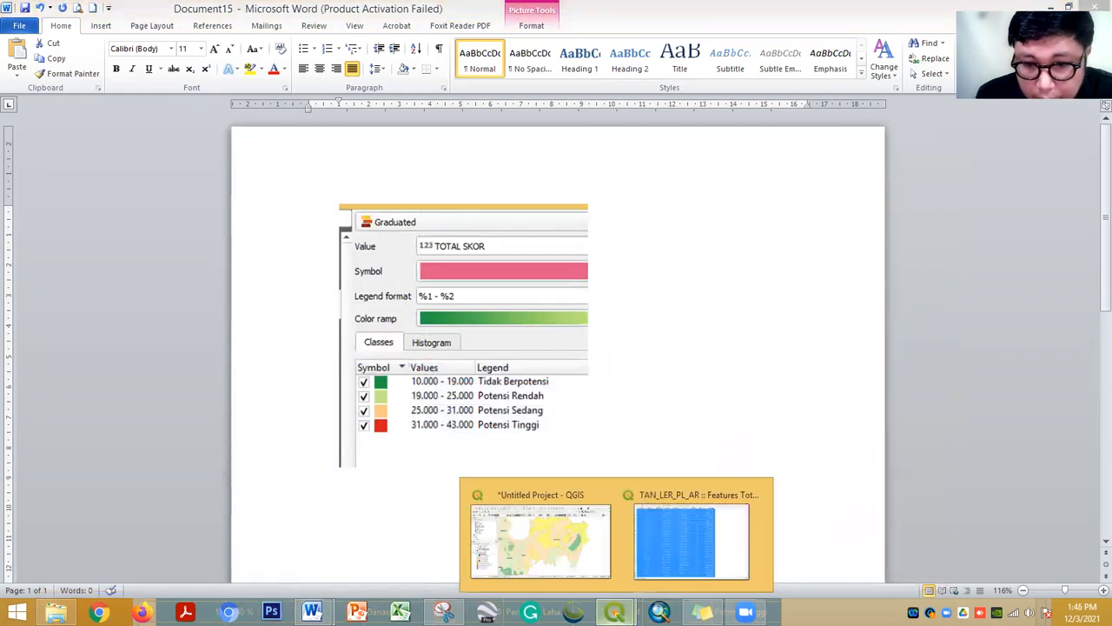
click(548, 541)
drag(506, 451, 509, 414)
scroll(485, 377, up, 1)
click(617, 49)
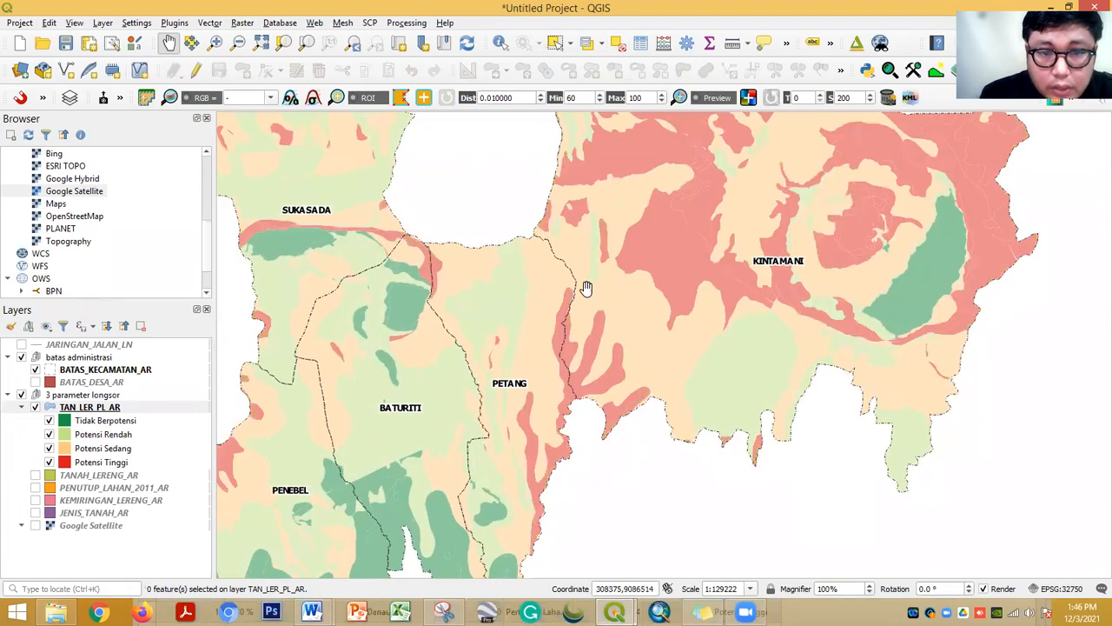
scroll(586, 287, down, 1)
Start exporting the features of the TAN_LER_PL_AR layer and set the output format to ESRI Shapefile
click(126, 410)
right_click(126, 410)
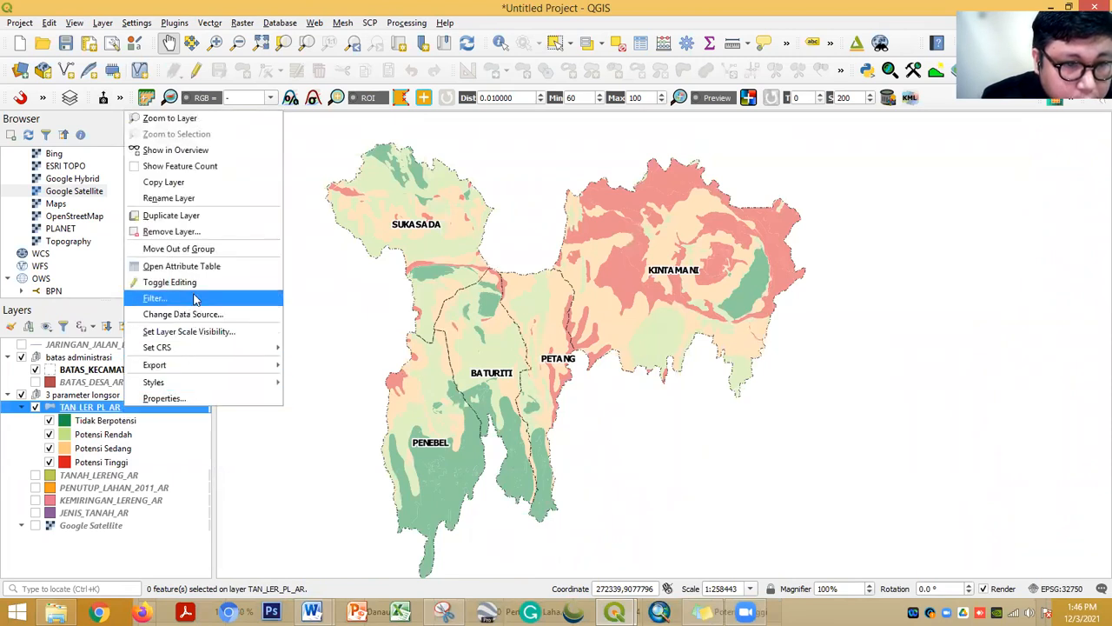
mouse_move(229, 364)
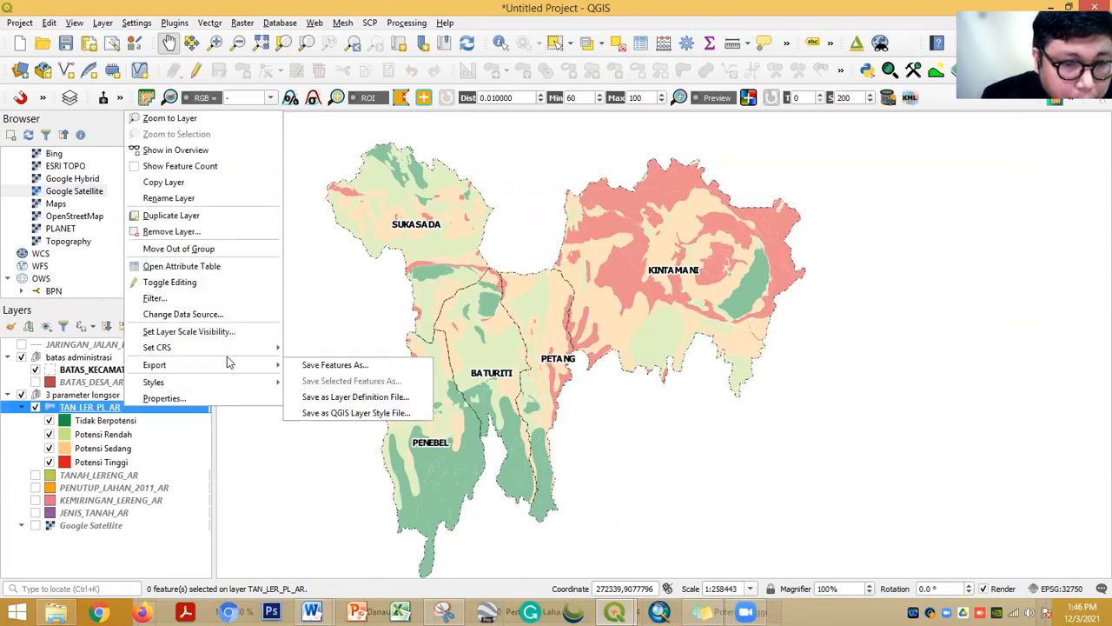
click(300, 365)
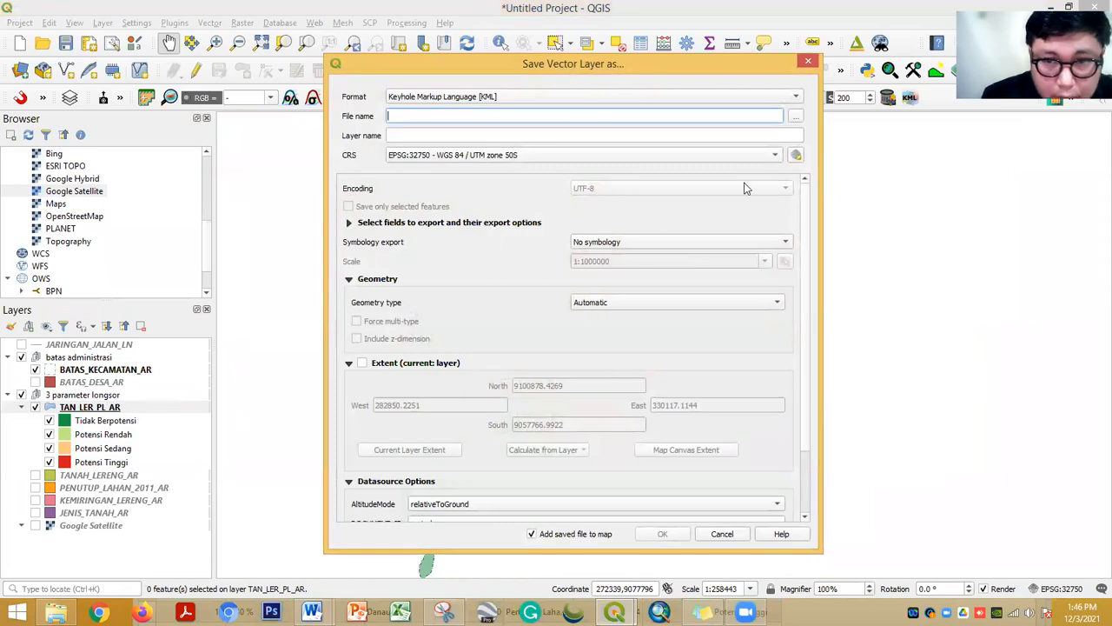
click(794, 116)
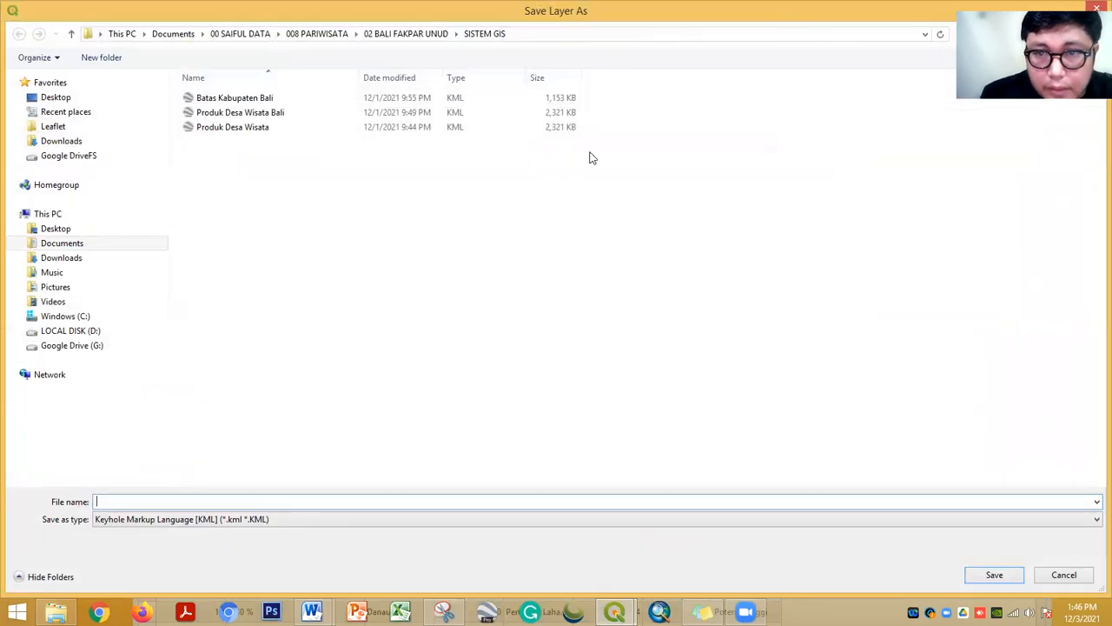
click(1048, 582)
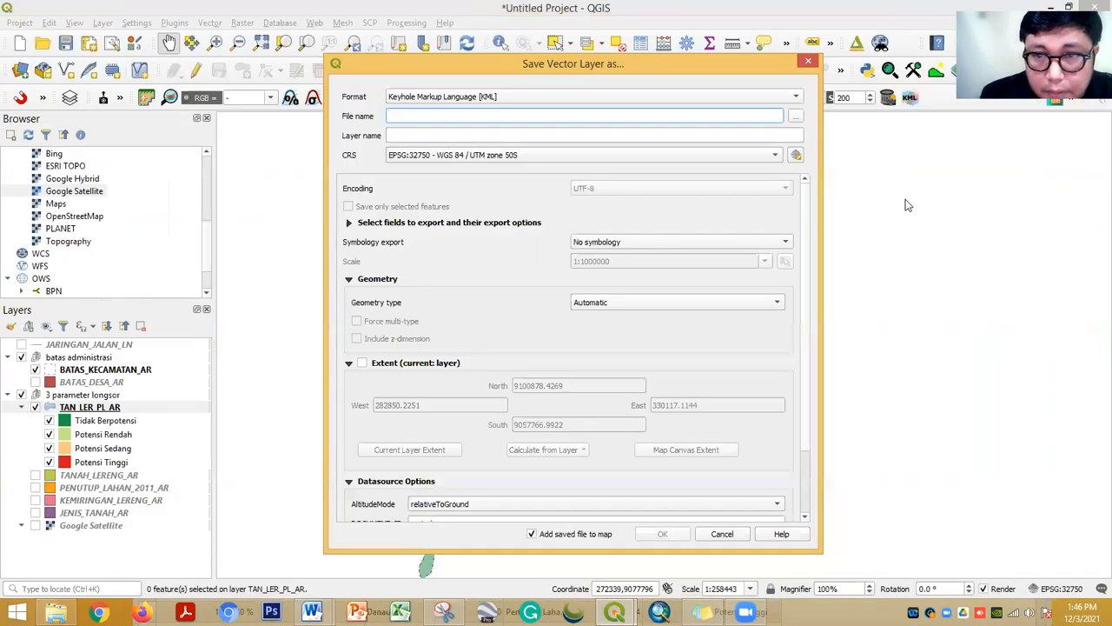
click(754, 98)
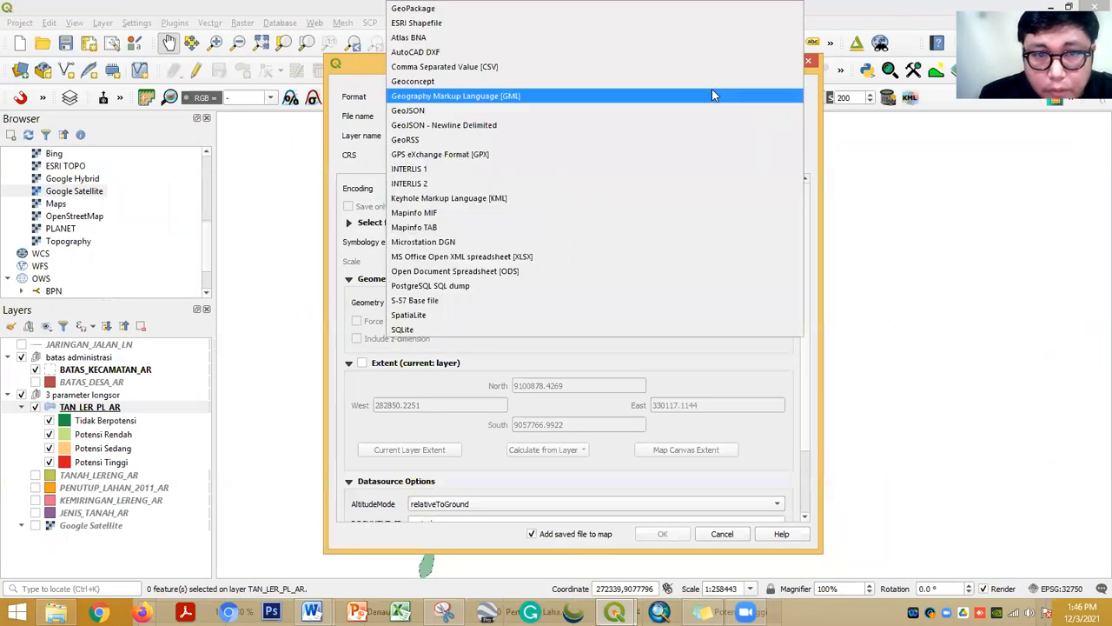
click(469, 23)
Name the output POTENSI LONGSOR in 001 KULIAH AGRO > 05 PRAKTIKUM GIS E > HASIL ANALISIS LONSGOR, and export the layer
click(796, 116)
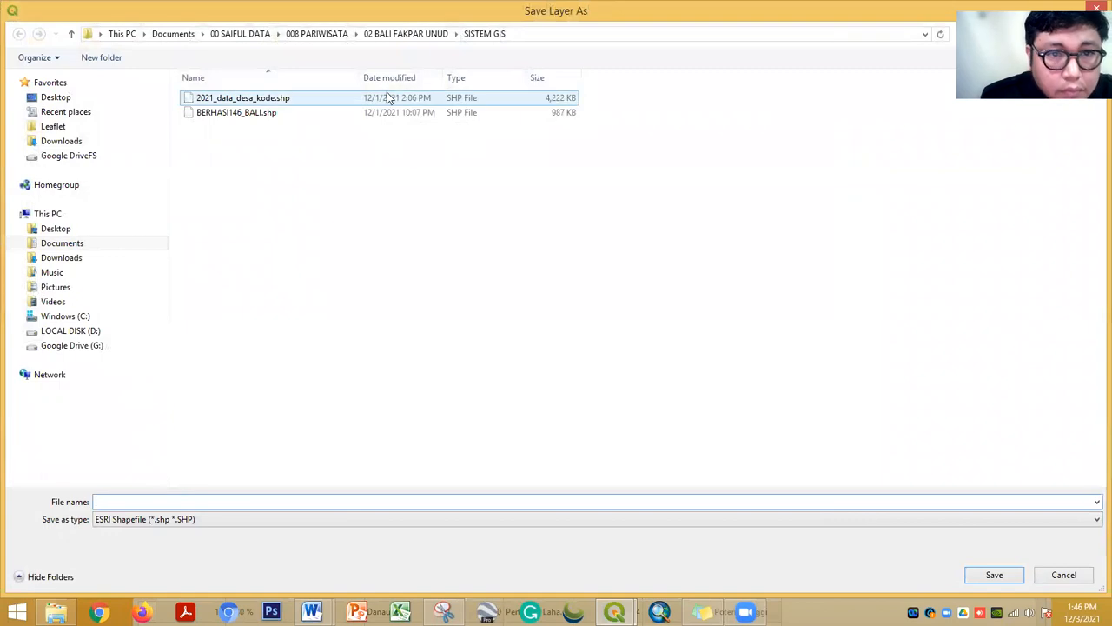
click(265, 35)
click(242, 115)
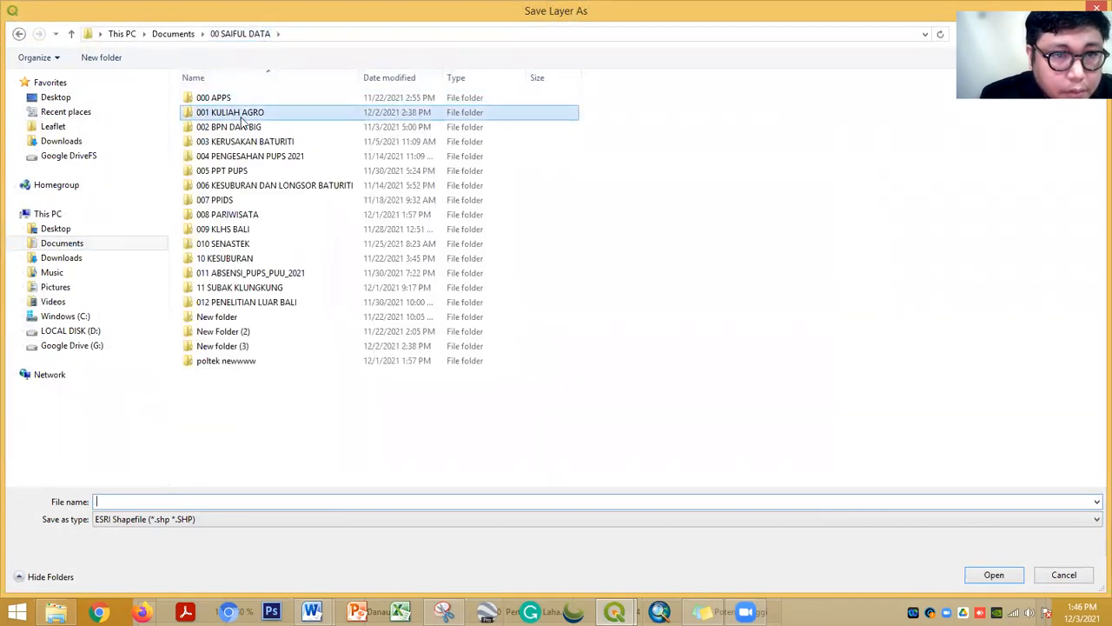
double_click(242, 118)
click(251, 144)
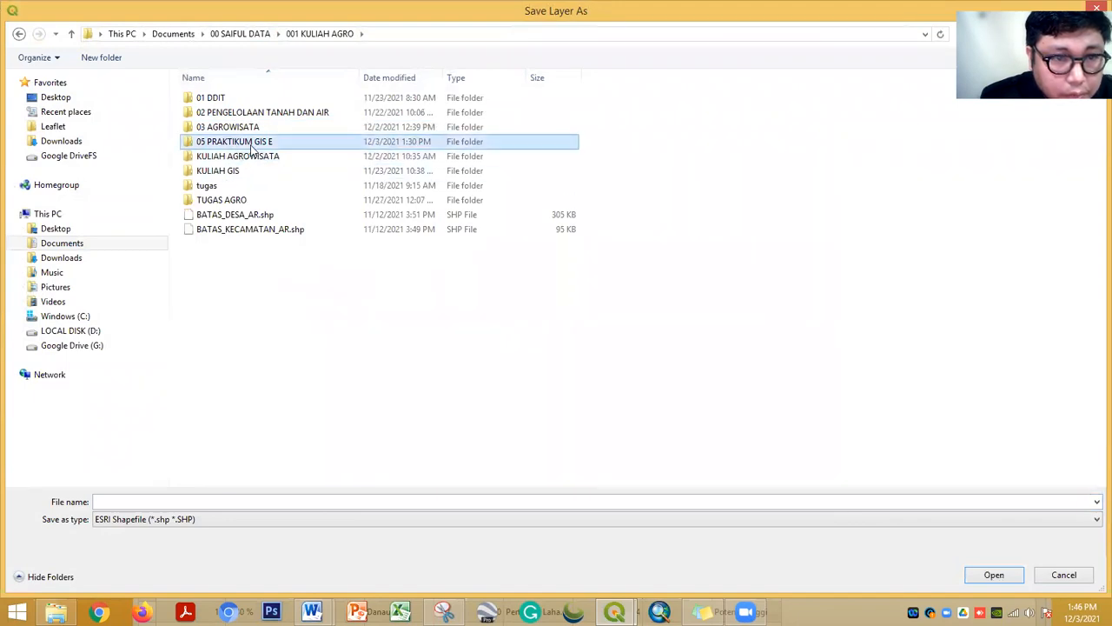
double_click(252, 144)
double_click(255, 116)
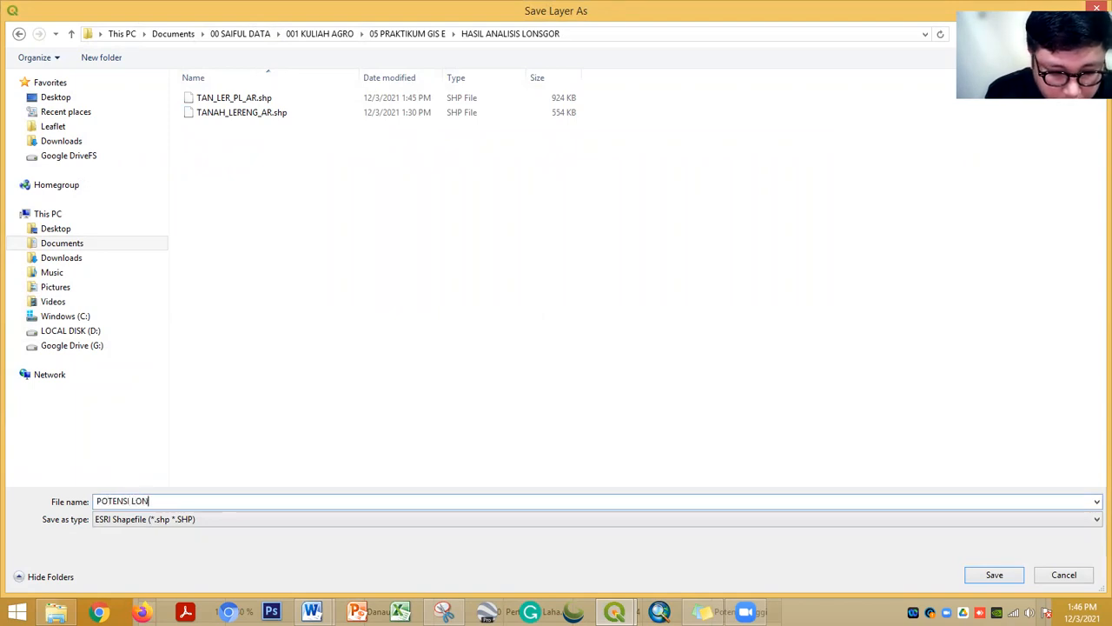
text(POTENSI LONGSOR)
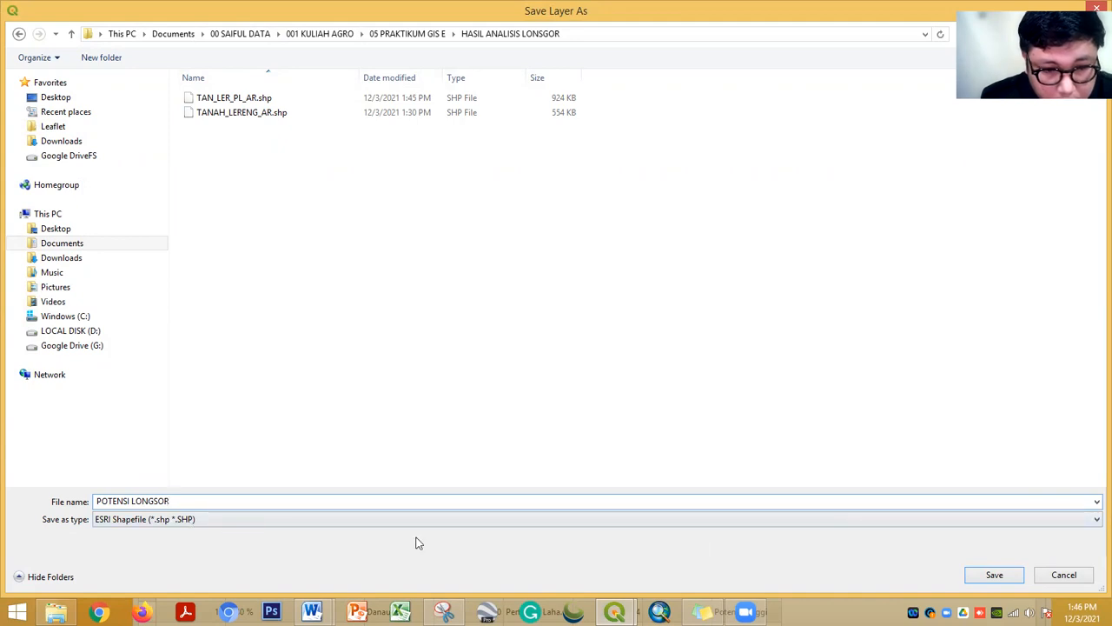
click(986, 575)
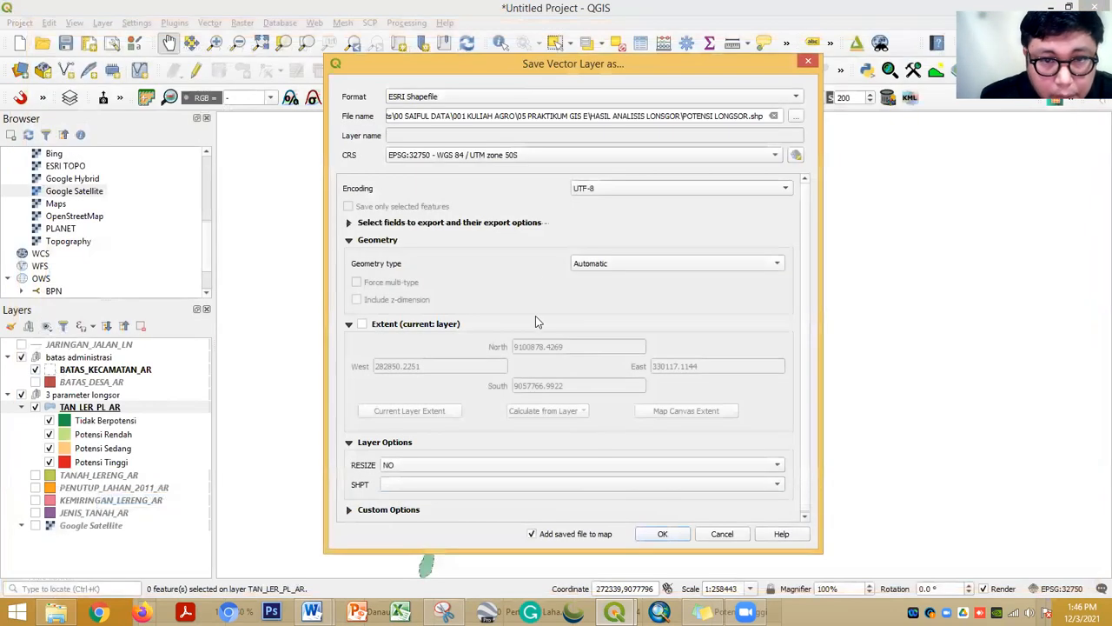
click(660, 534)
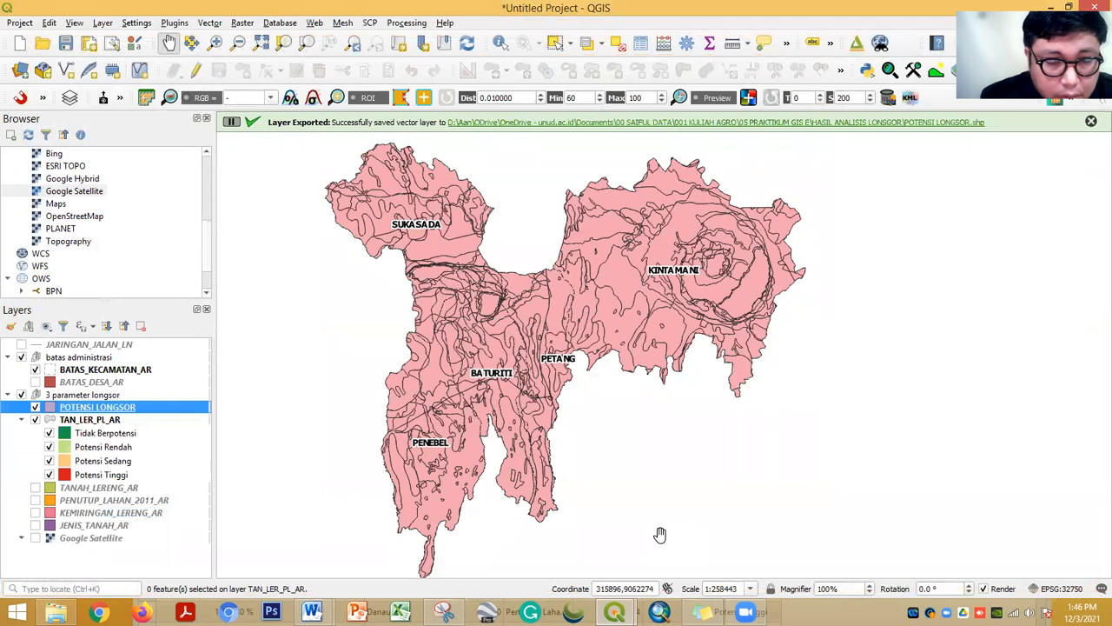
right_click(99, 421)
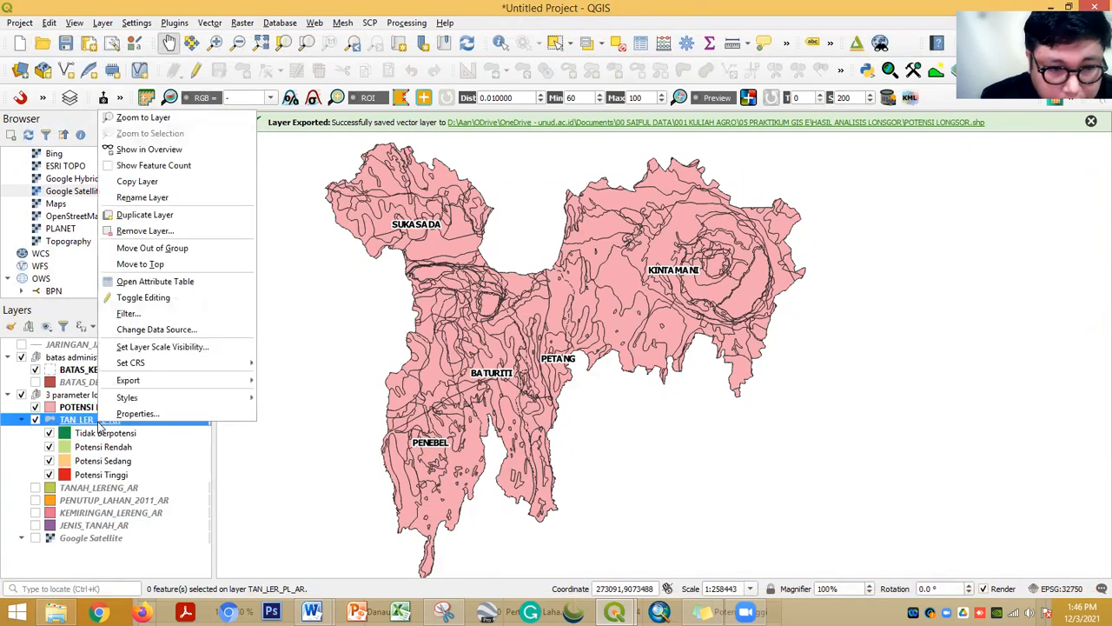
mouse_move(185, 402)
mouse_move(304, 400)
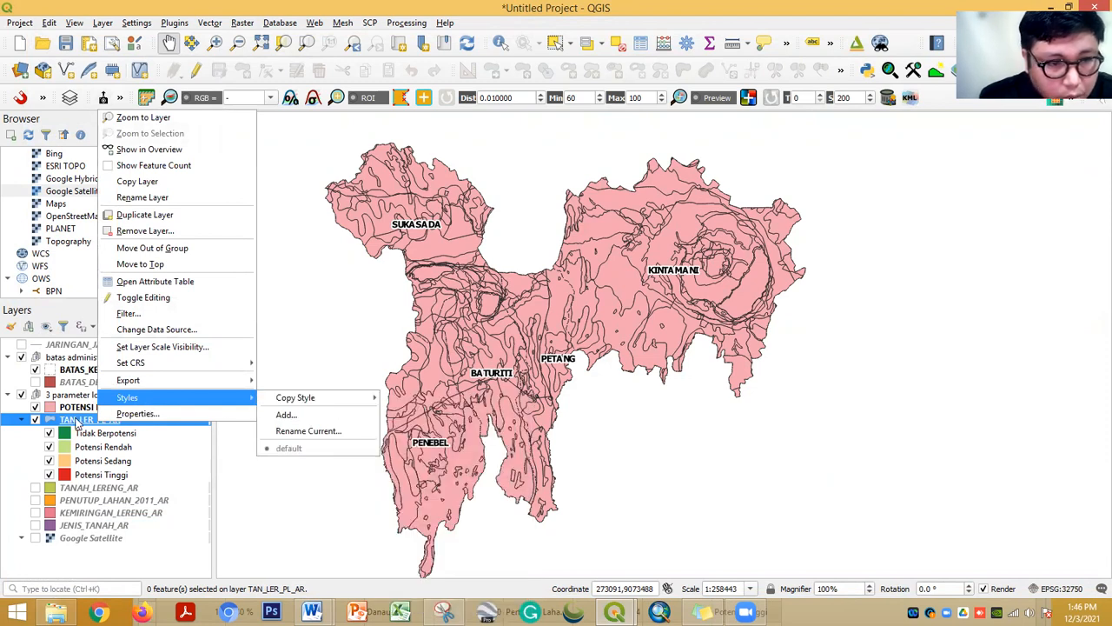
click(76, 421)
Hide the TAN_LER_PL_AR layer and its potential classes on the map
click(36, 420)
click(48, 447)
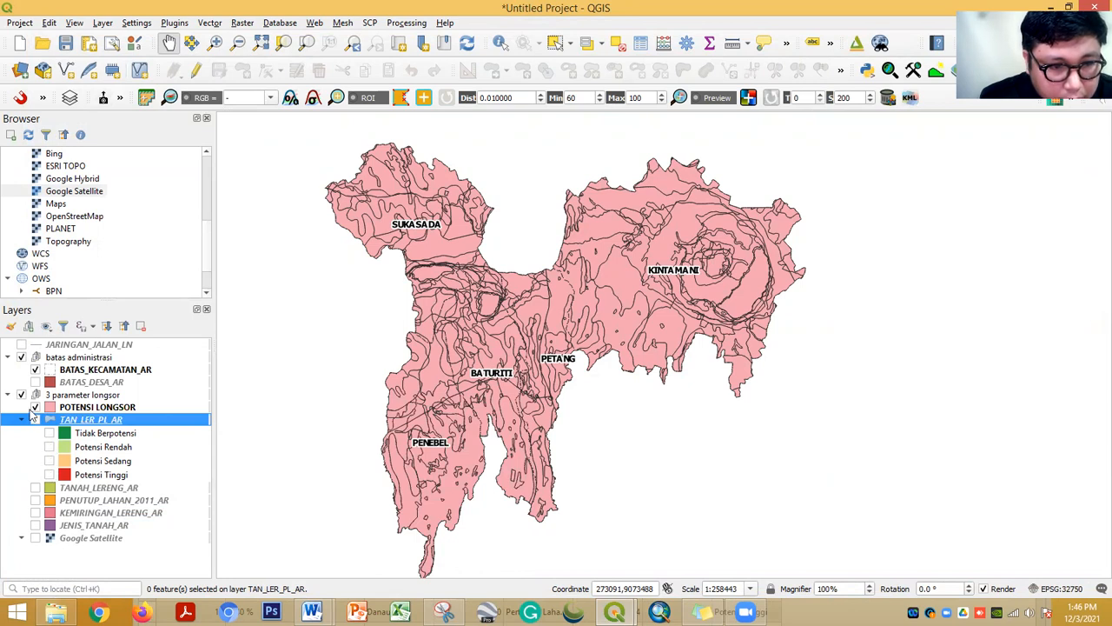
Open the POTENSI LONGSOR layer's symbology and set its simple fill's stroke style to No Pen
double_click(69, 408)
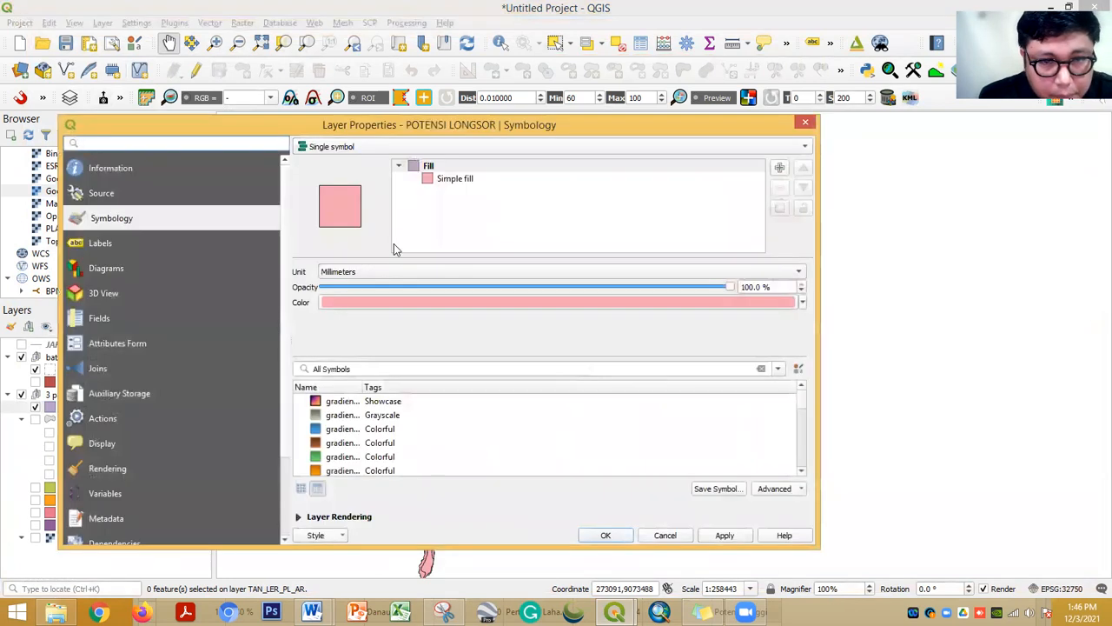
click(455, 180)
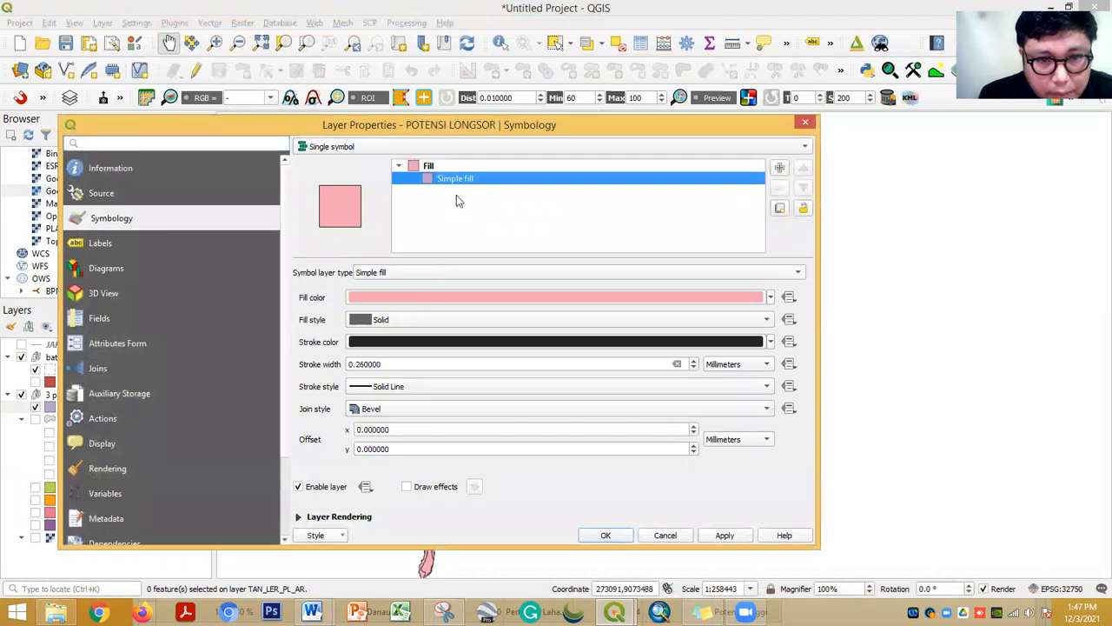
click(396, 386)
click(399, 400)
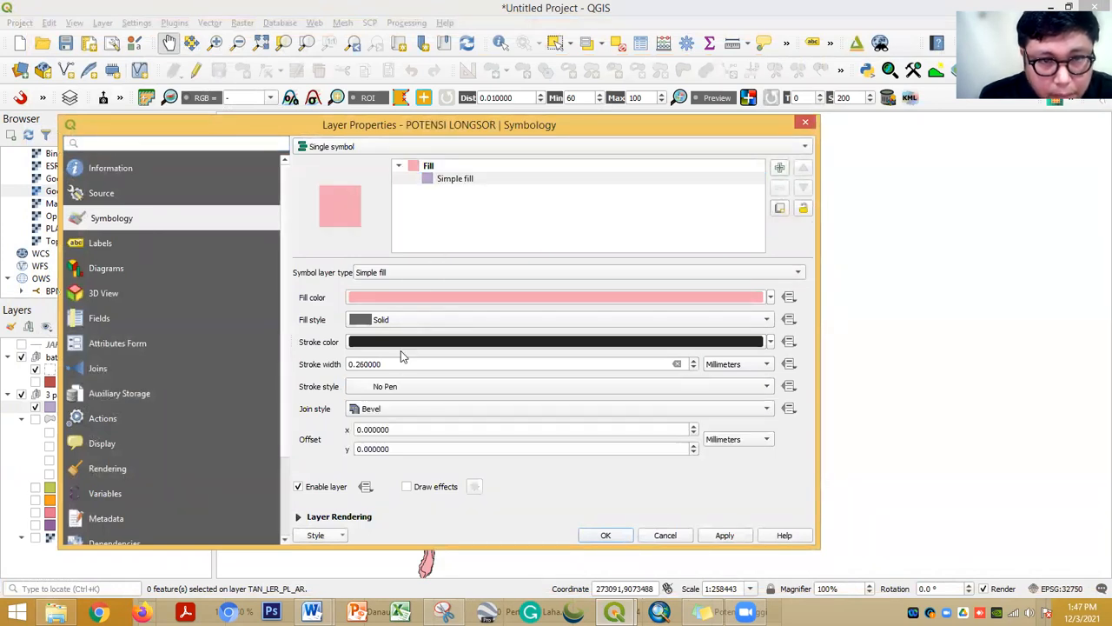
Style the POTENSI LONGSOR layer with Categorized symbols classified by the Keterangan field, and remove the all other values class
click(369, 148)
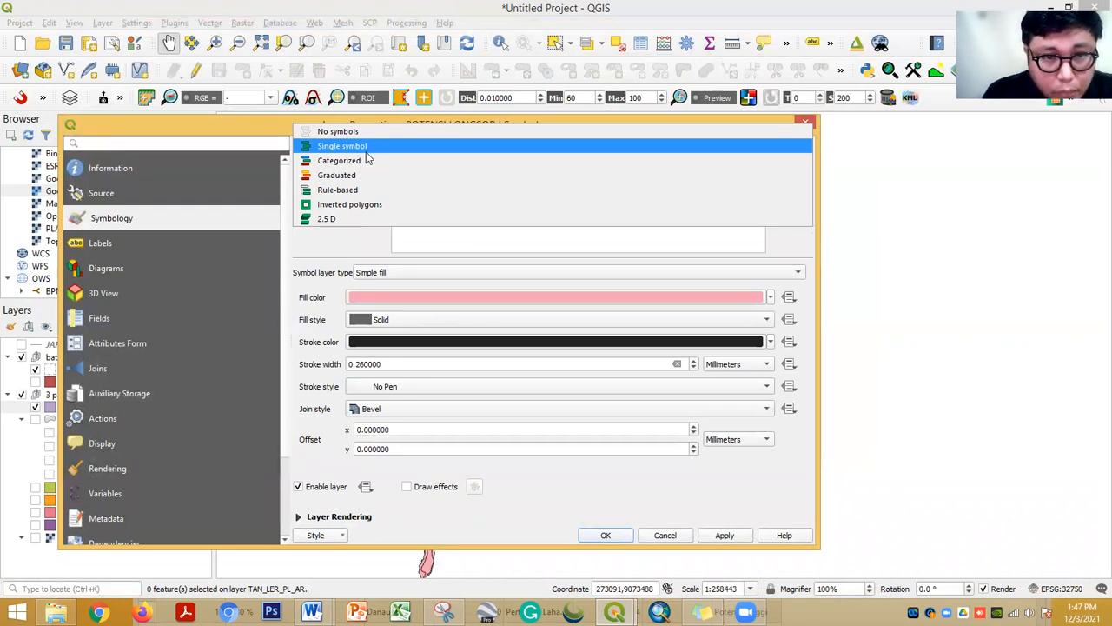
click(365, 161)
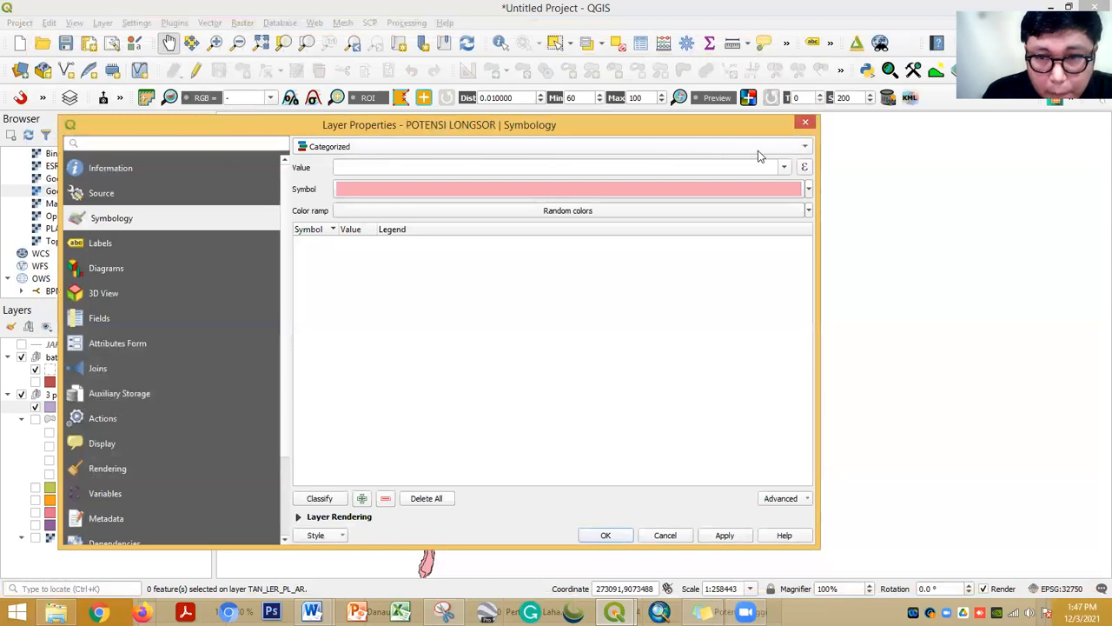
click(783, 168)
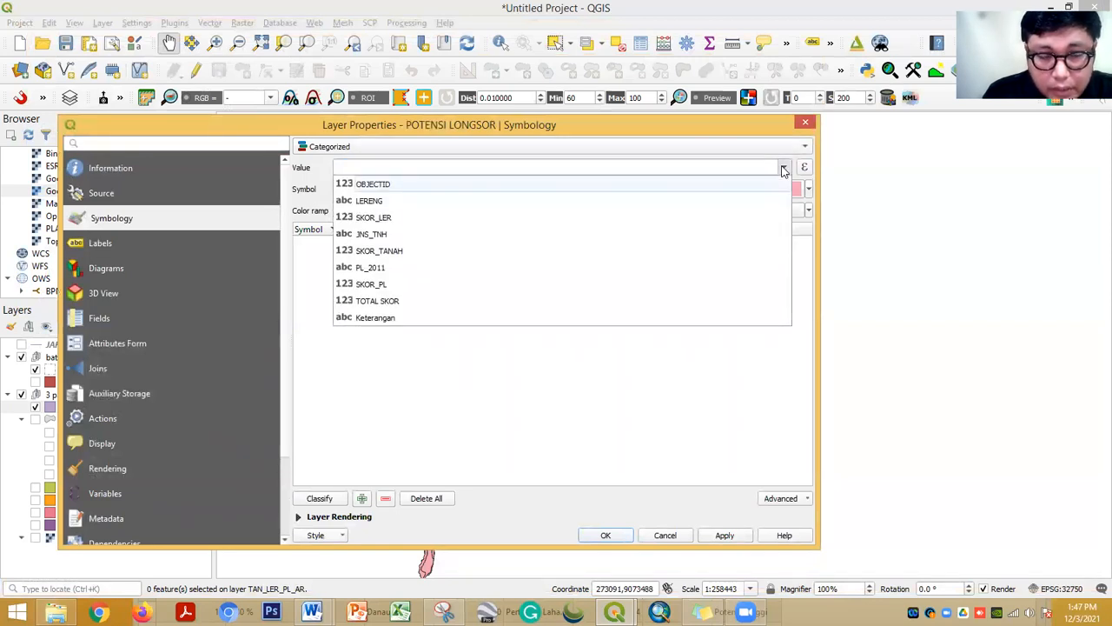
click(395, 319)
click(320, 498)
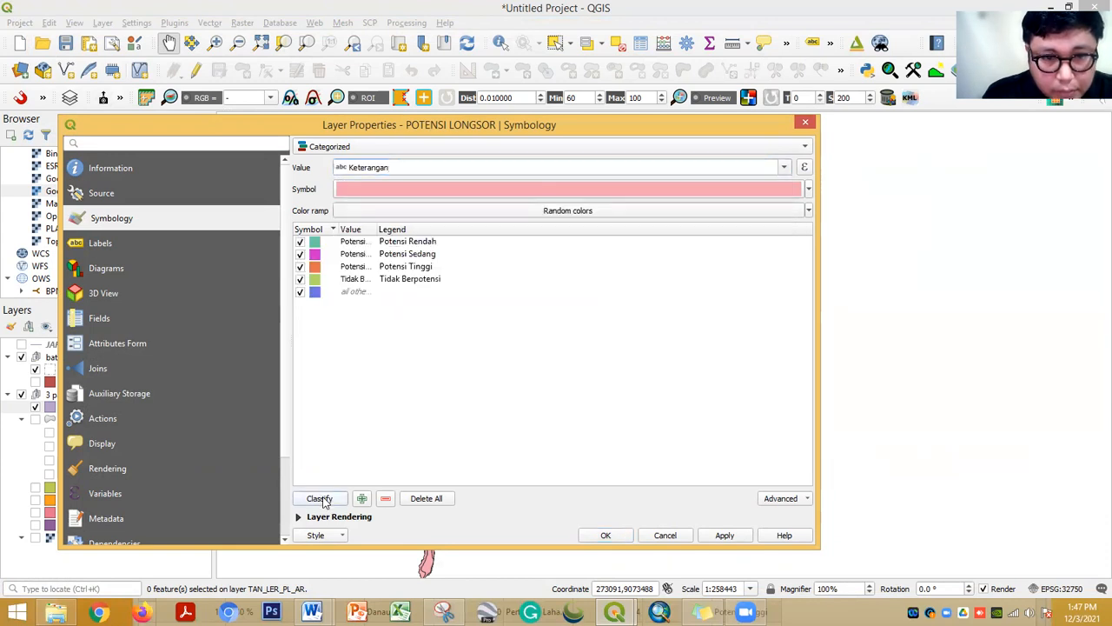
click(338, 292)
click(385, 498)
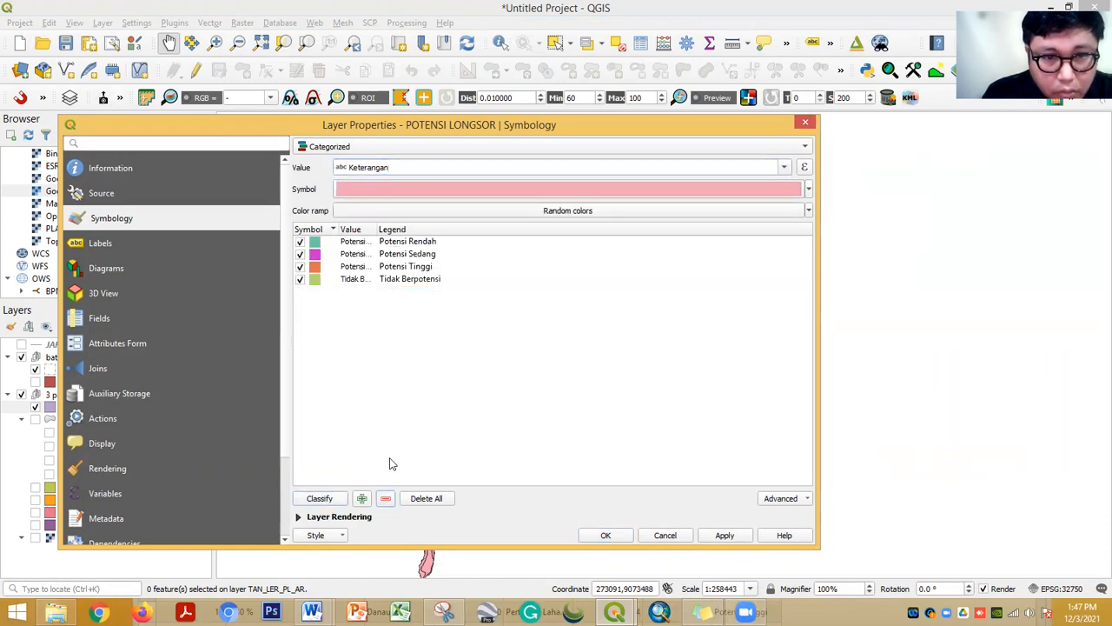
Widen the class list's Value column and move the Tidak Berpotensi class above Potensi Rendah
double_click(378, 230)
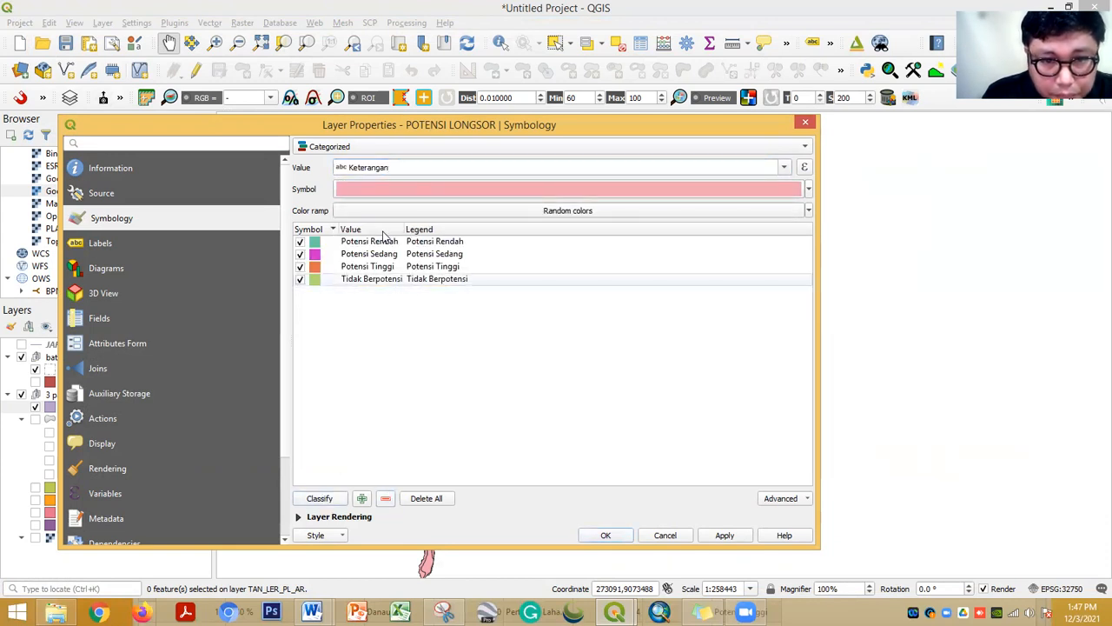
click(463, 279)
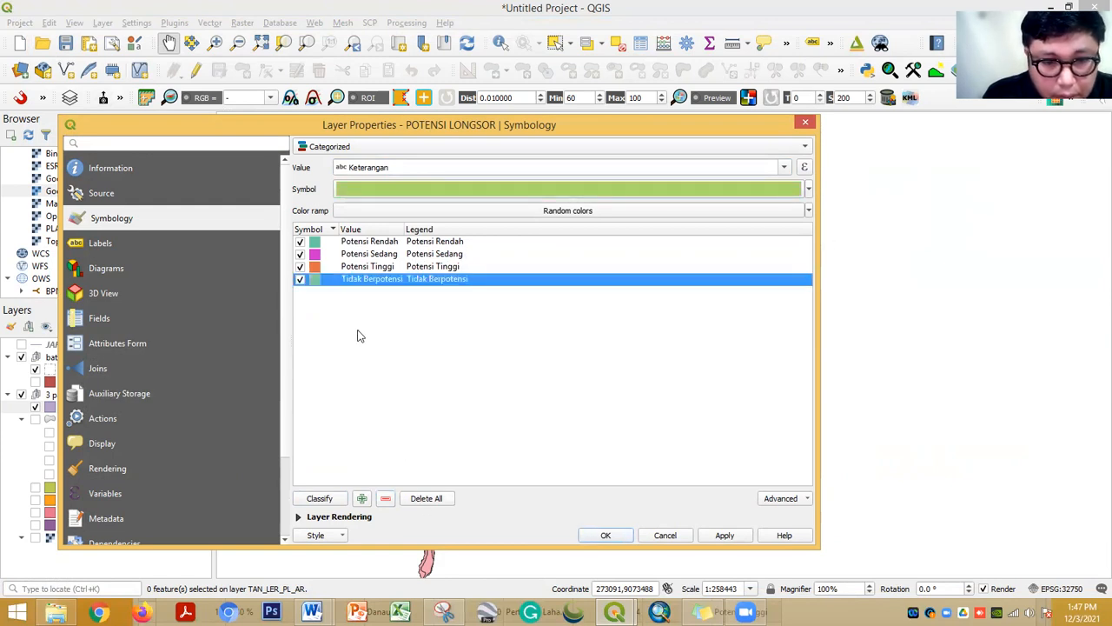
drag(354, 278, 409, 243)
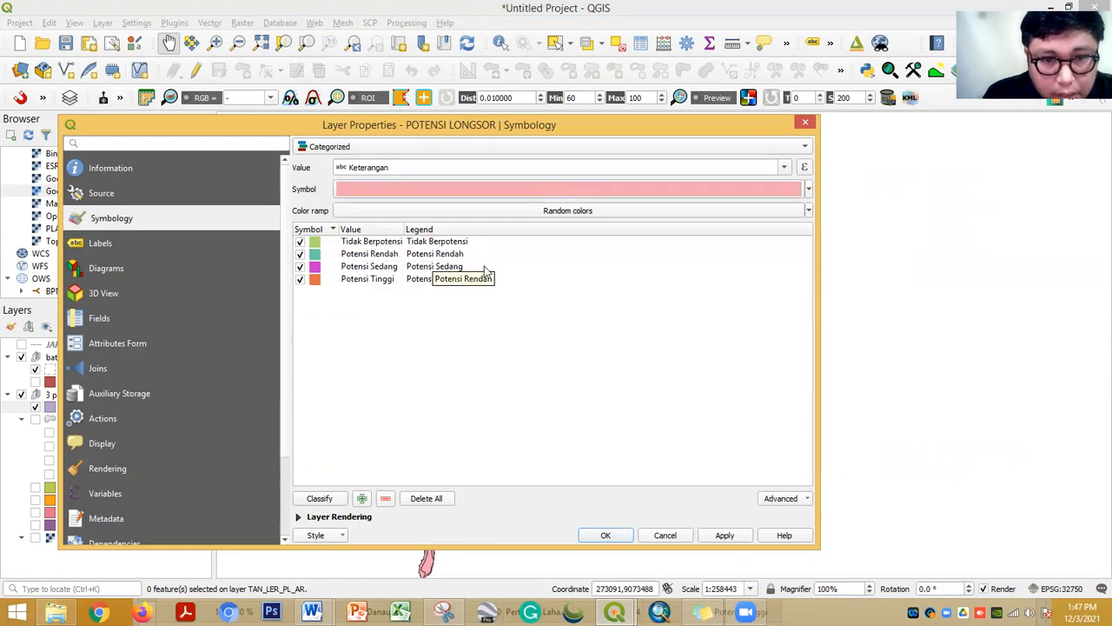
Apply the RdYlGn color ramp to the landslide classes and invert it so green starts at Tidak Berpotensi
click(718, 215)
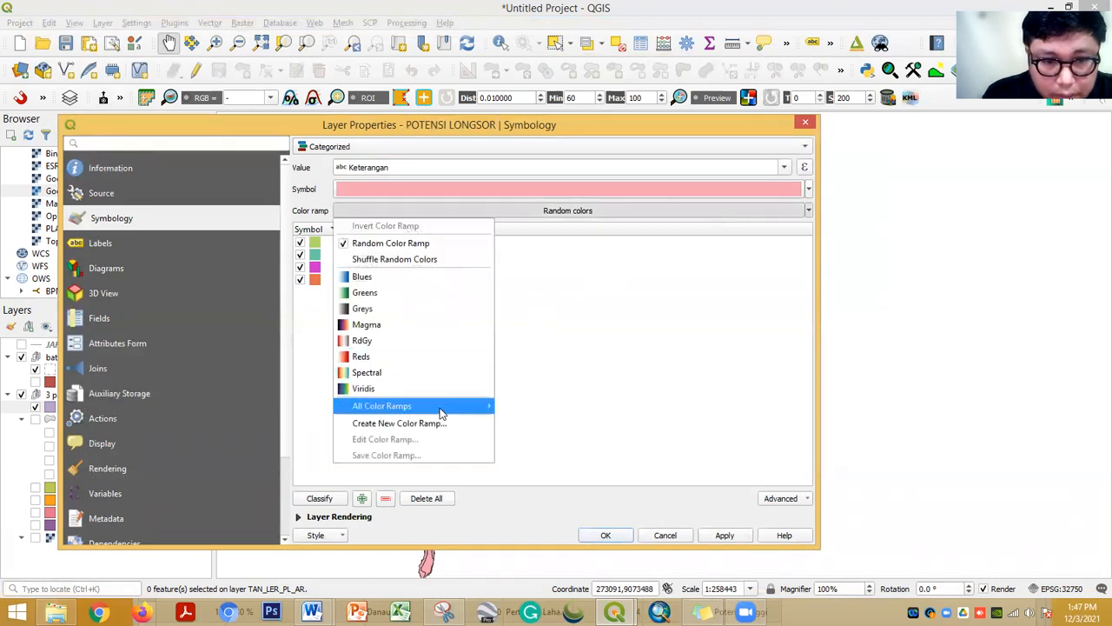
mouse_move(440, 410)
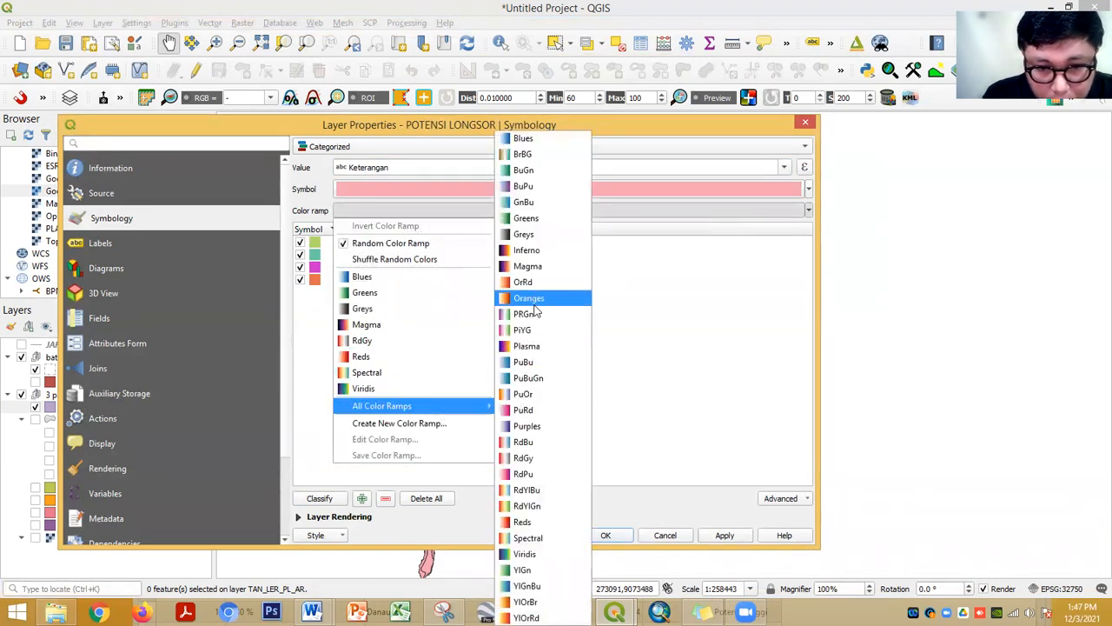
click(546, 504)
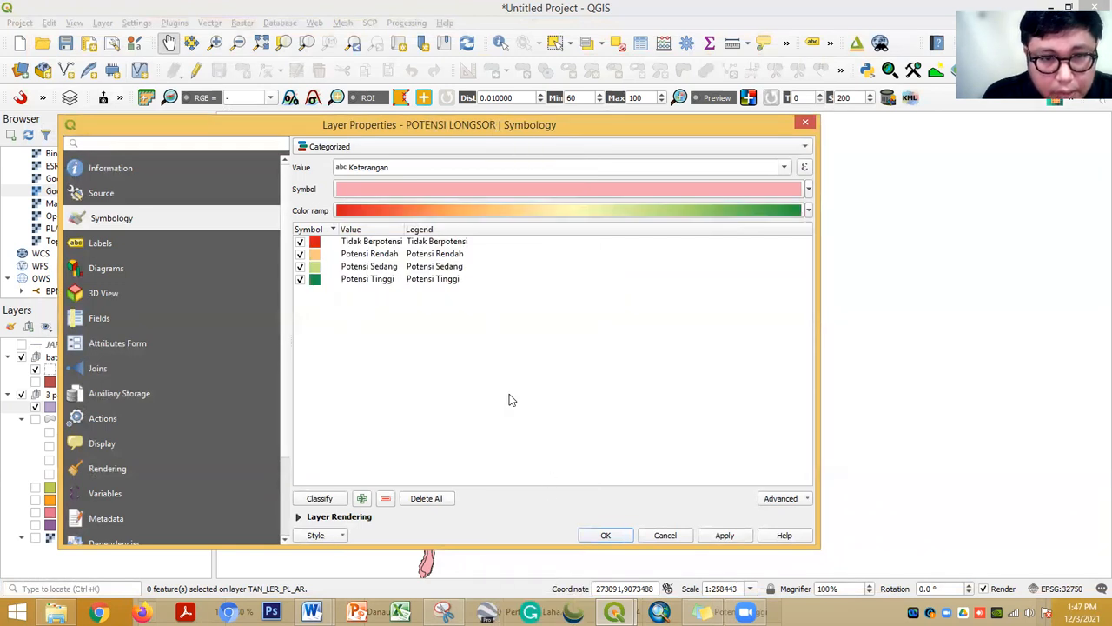
click(537, 216)
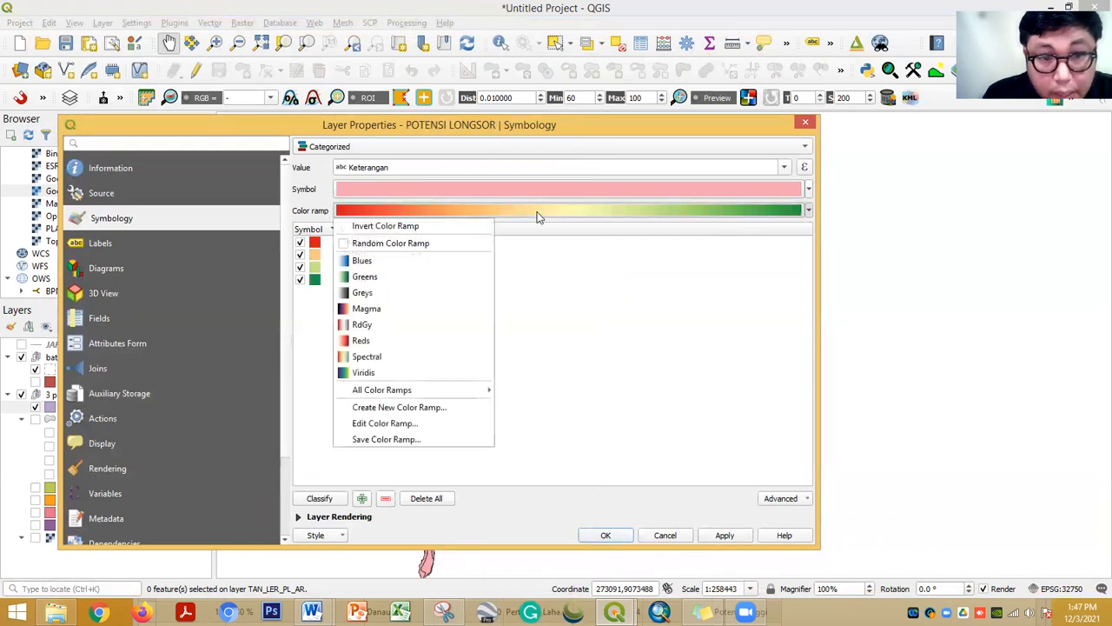
click(483, 227)
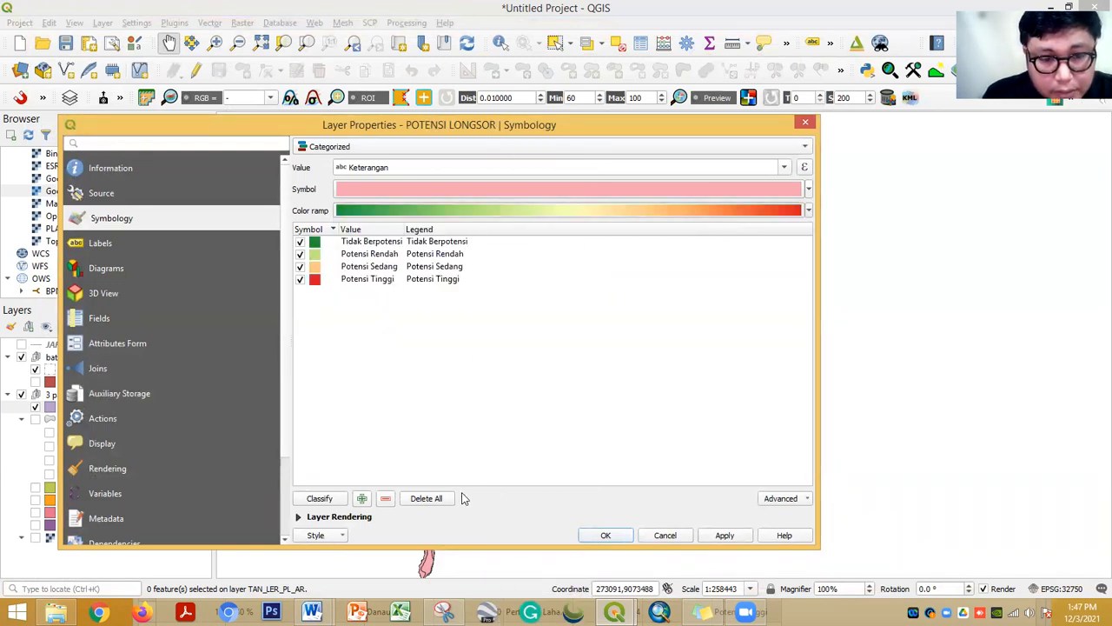
Set the layer rendering opacity to 59.8 % and apply the symbology to the POTENSI LONGSOR layer
click(301, 518)
drag(737, 437, 625, 438)
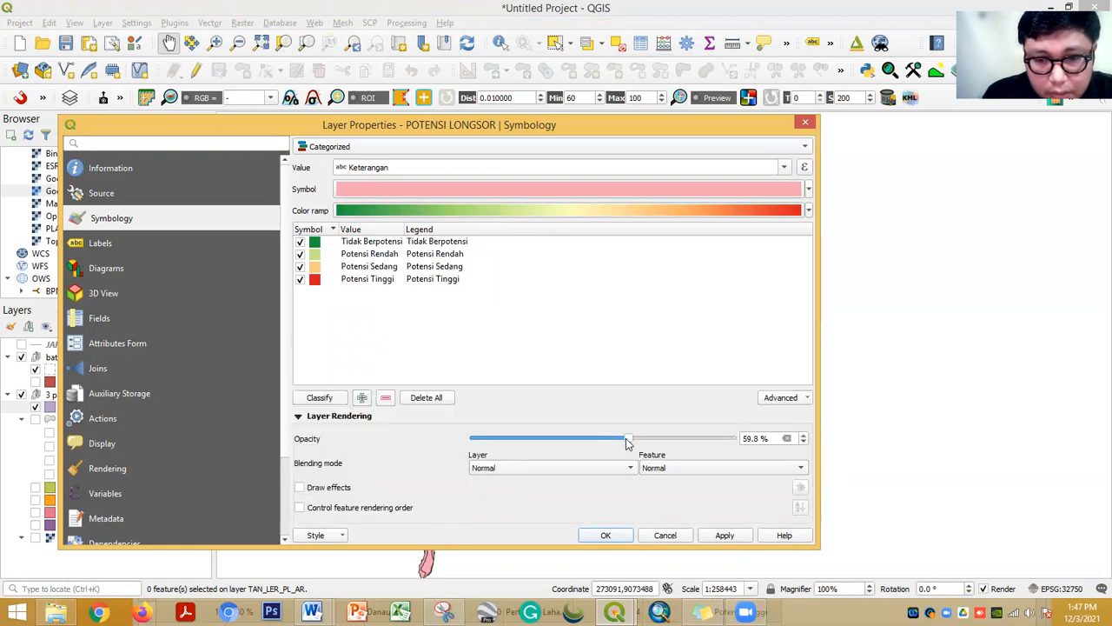
click(725, 535)
click(605, 536)
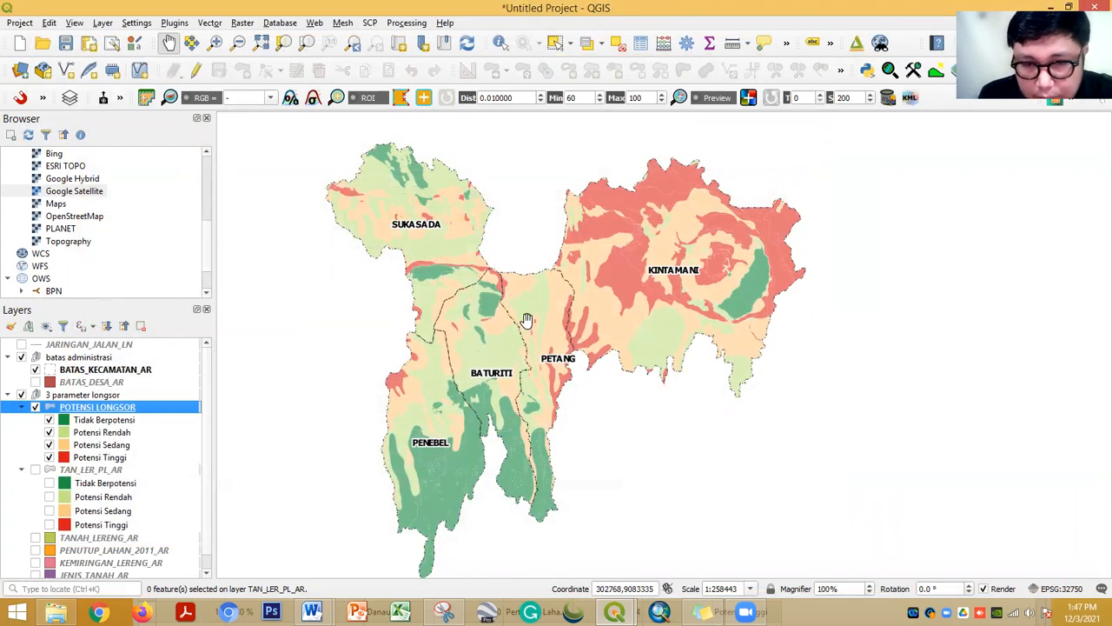
Select the Kintamani district polygon in the BATAS_KECAMATAN_AR layer
drag(566, 331, 509, 364)
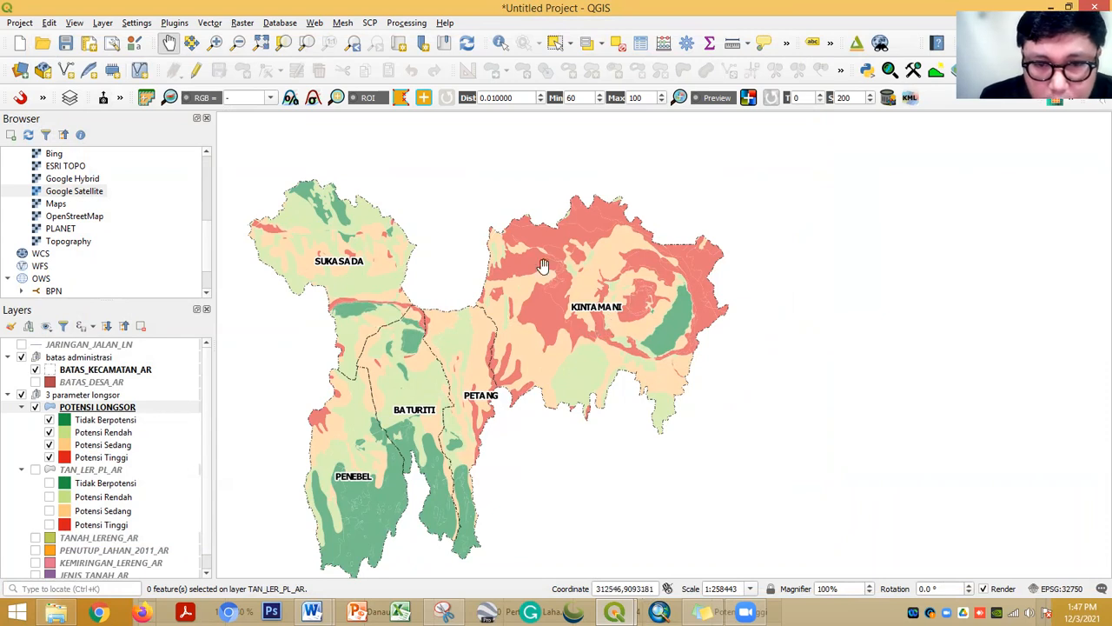
scroll(555, 318, up, 1)
scroll(551, 334, down, 1)
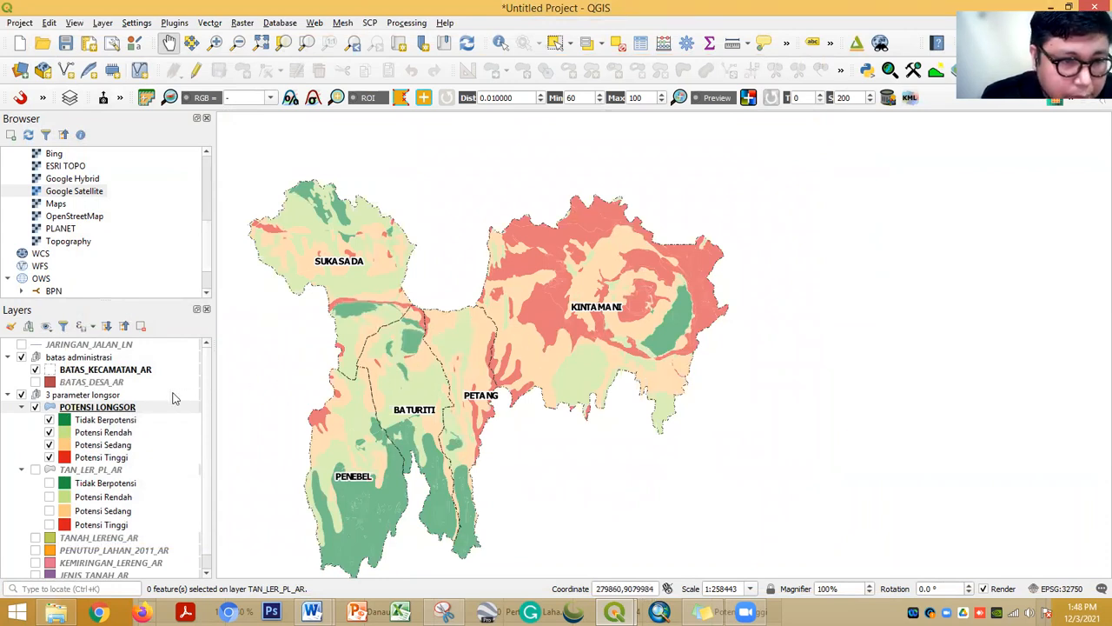
click(90, 371)
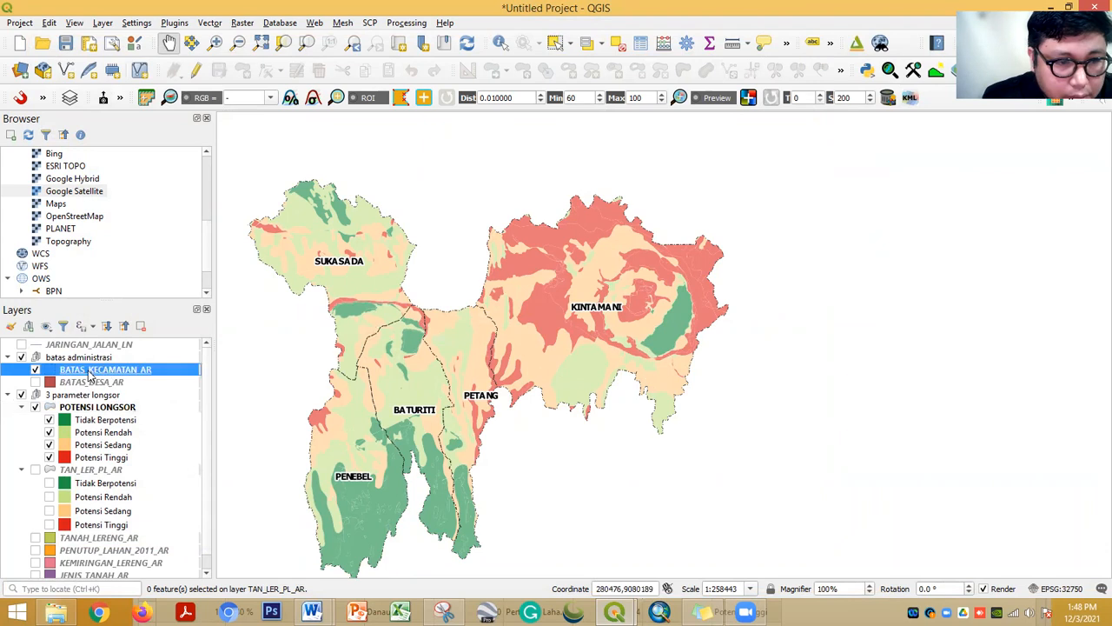
click(554, 42)
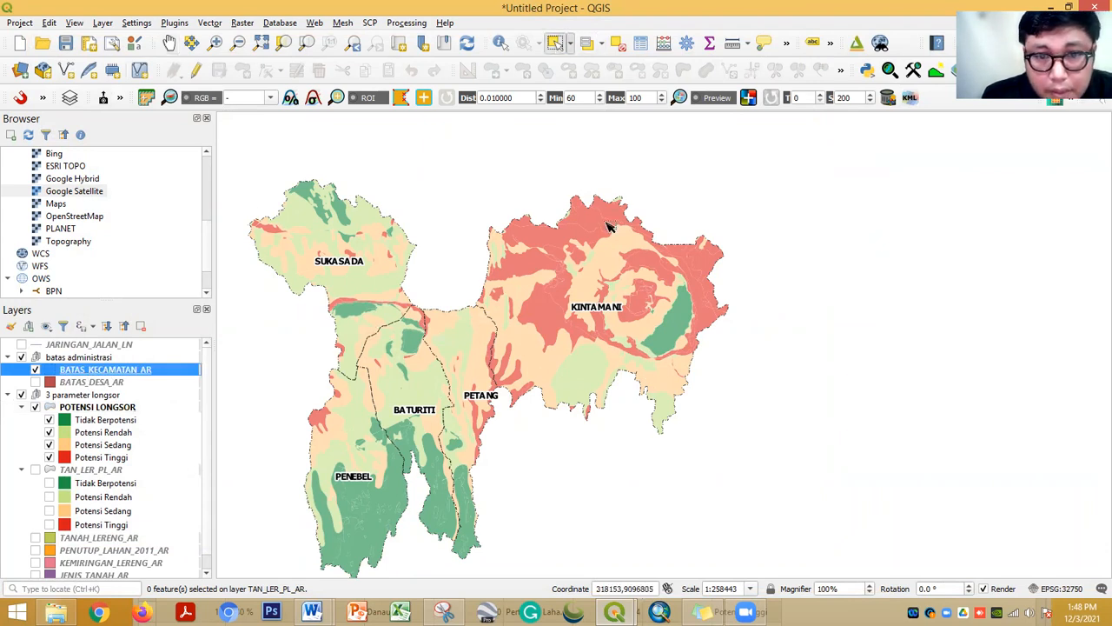
click(605, 263)
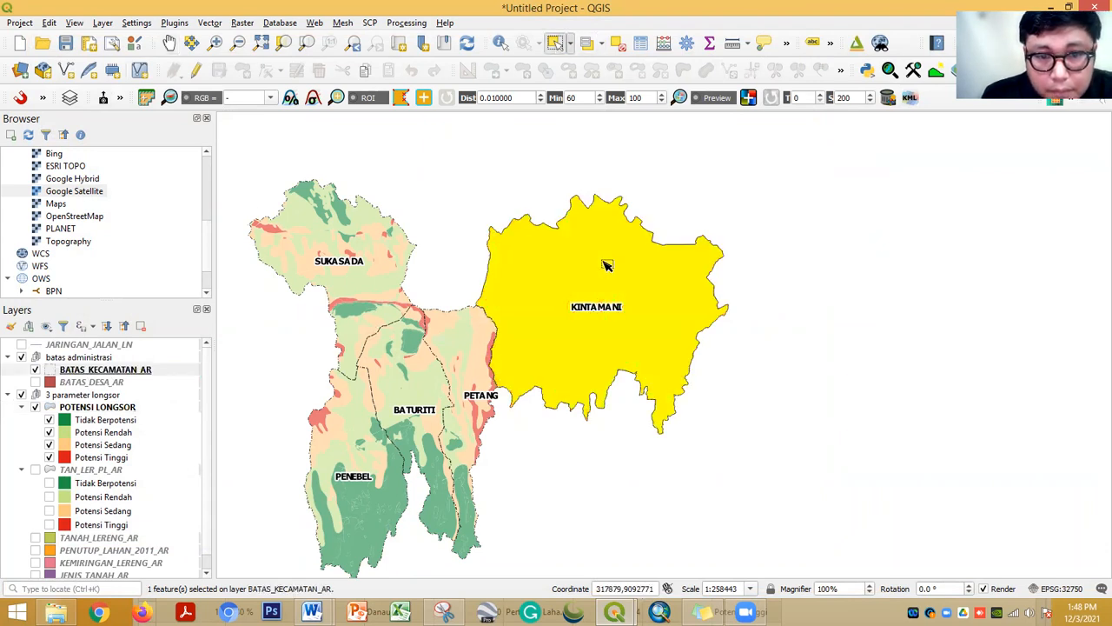
Export only the selected Kintamani feature as the ESRI Shapefile KEC_KINTAMANI in HASIL ANALISIS LONSGOR, and hide the BATAS_KECAMATAN_AR layer
right_click(99, 374)
mouse_move(137, 333)
click(292, 327)
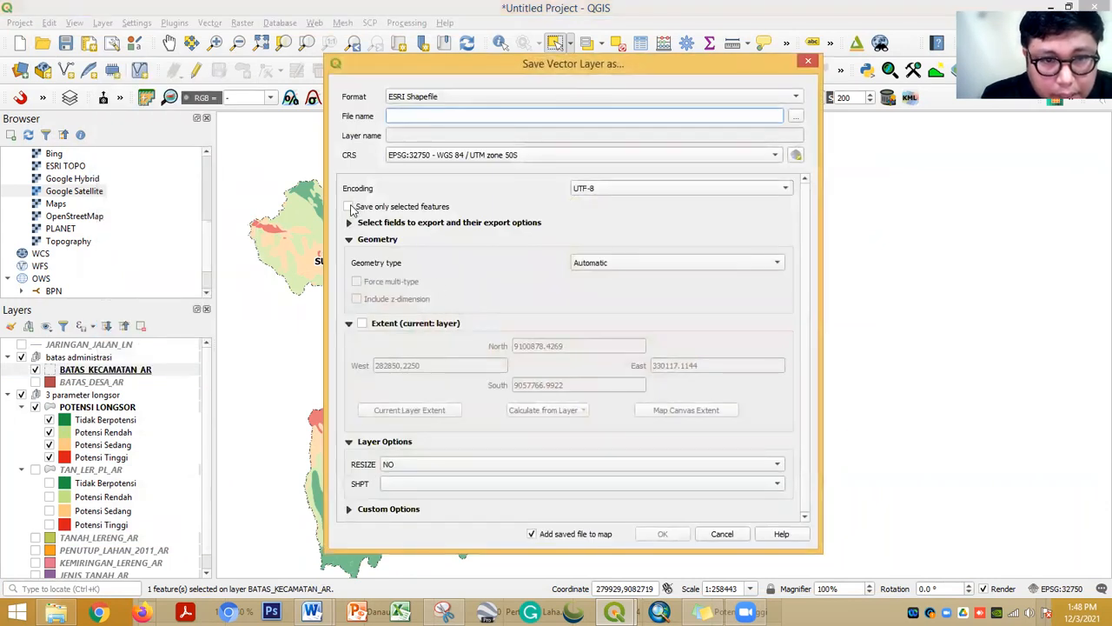
click(348, 207)
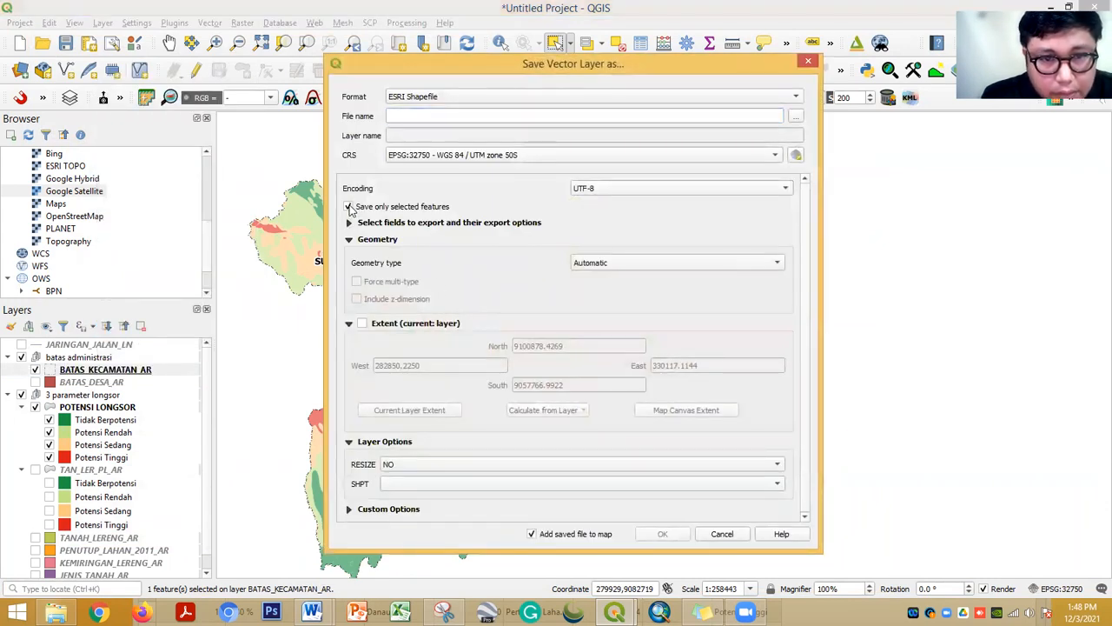
click(796, 119)
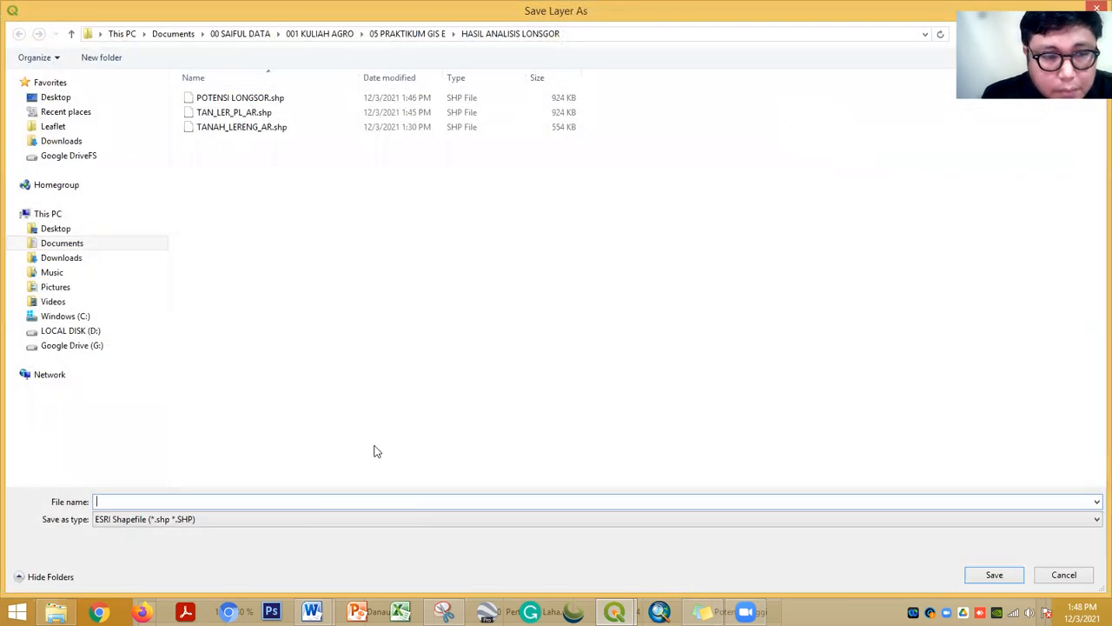
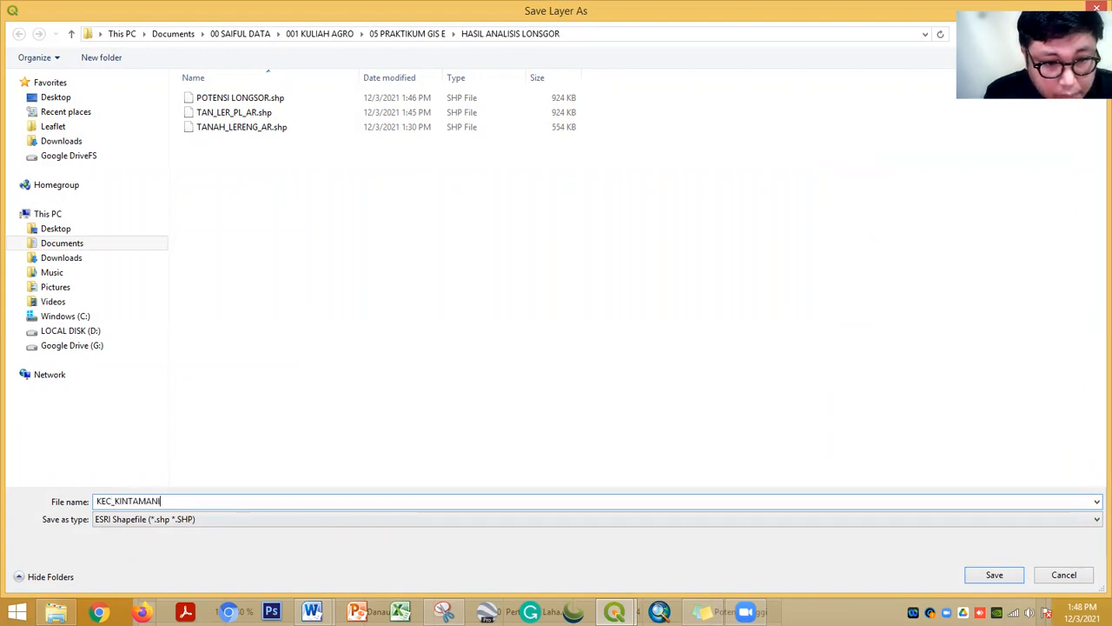
click(991, 574)
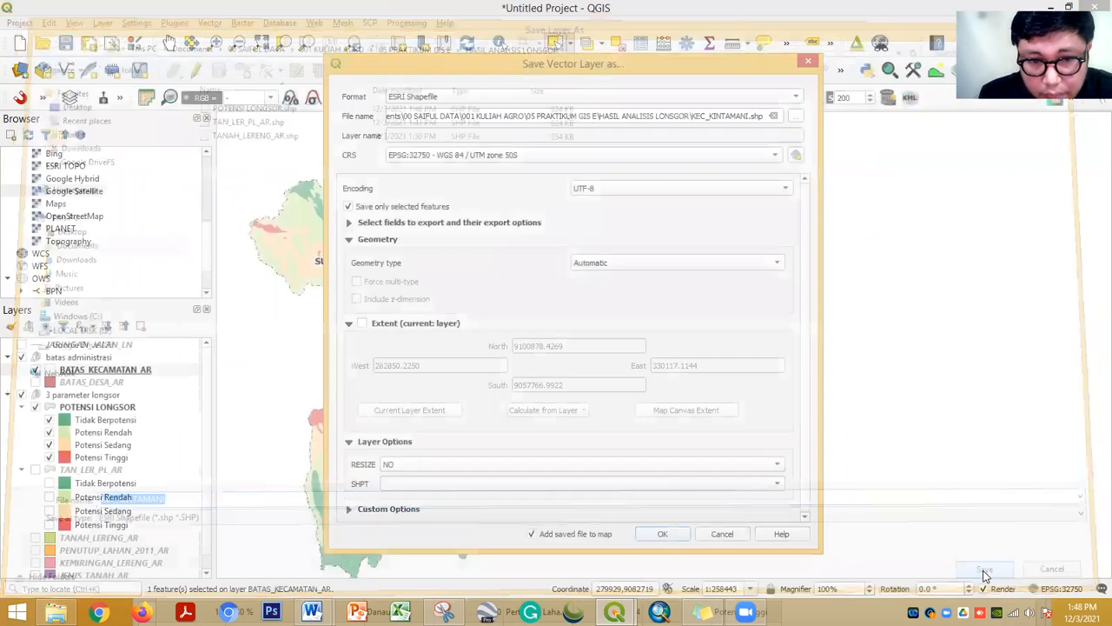
click(660, 534)
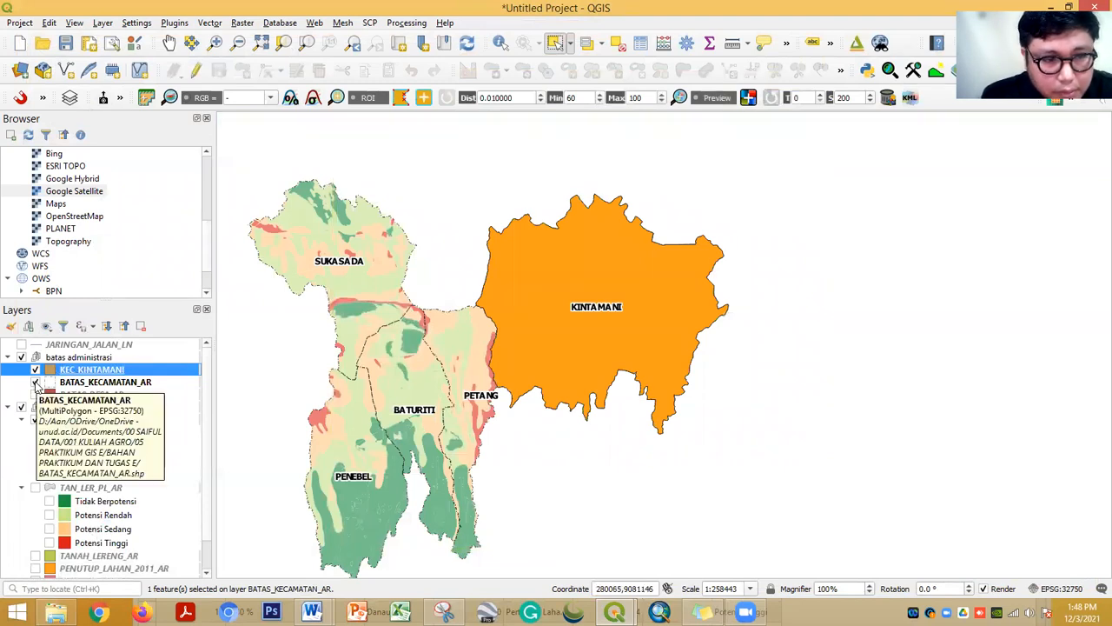
click(35, 383)
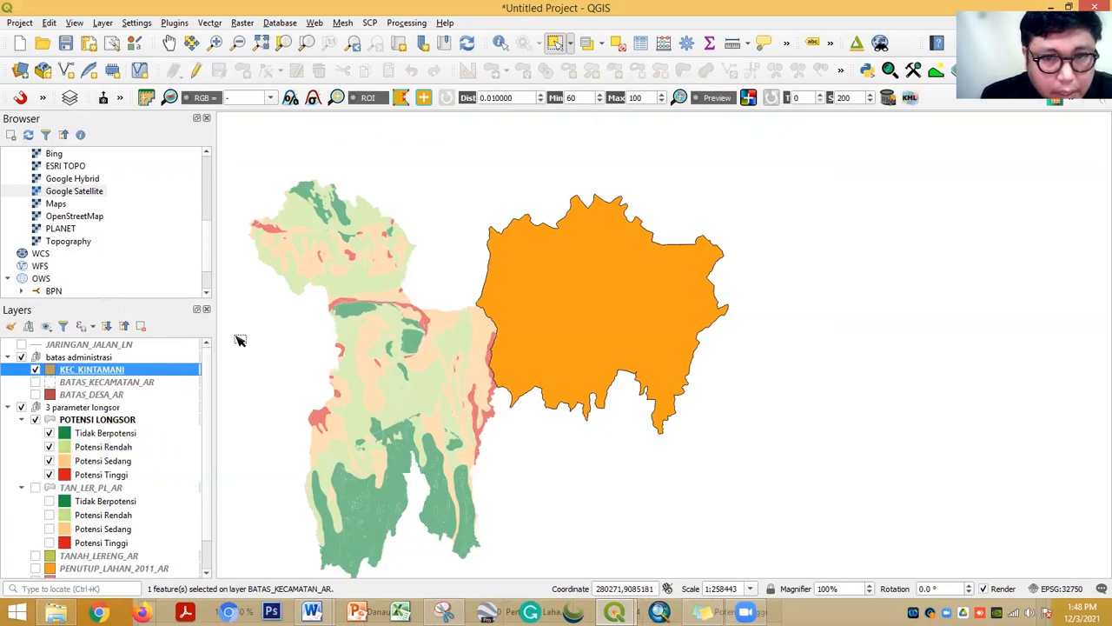
Set up a vector Clip with POTENSI LONGSOR as the input layer and KEC_KINTAMANI as the overlay layer
drag(520, 298, 489, 314)
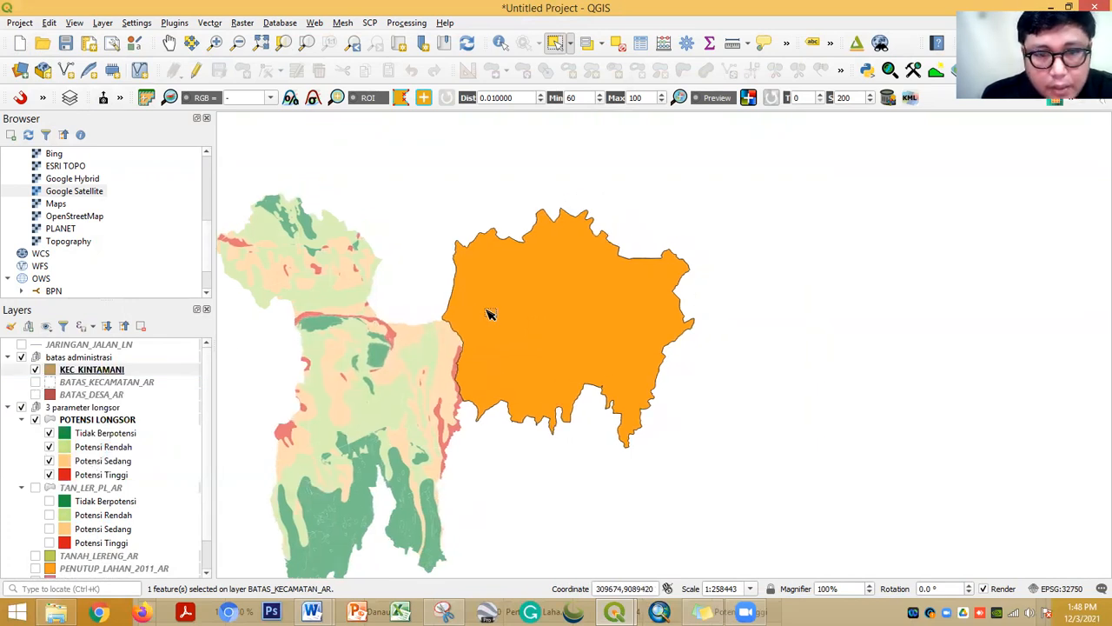
click(210, 24)
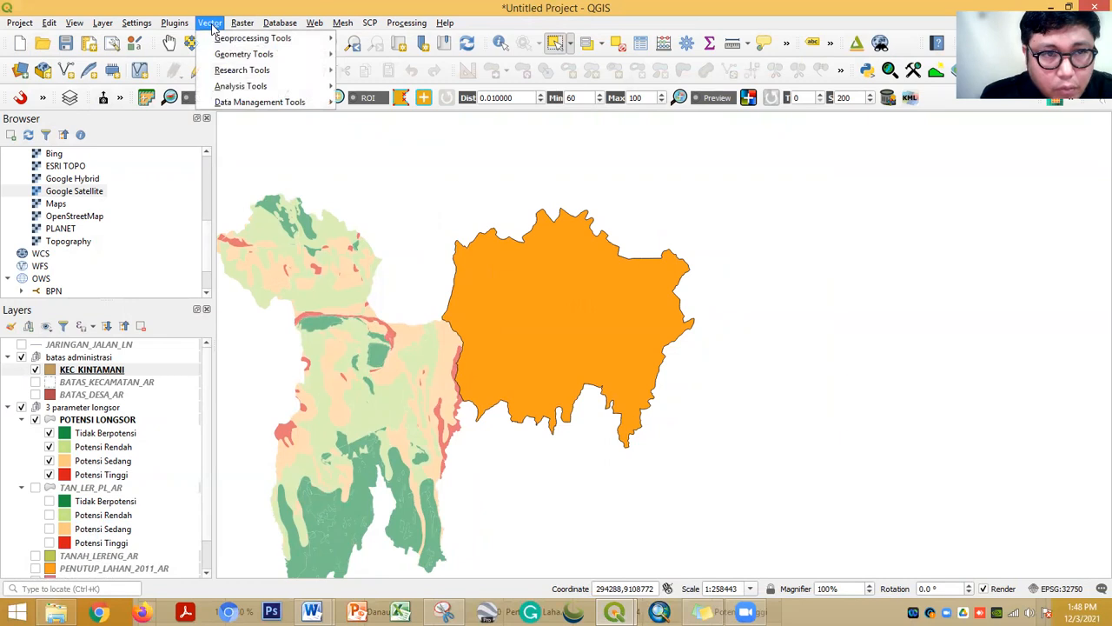
mouse_move(233, 57)
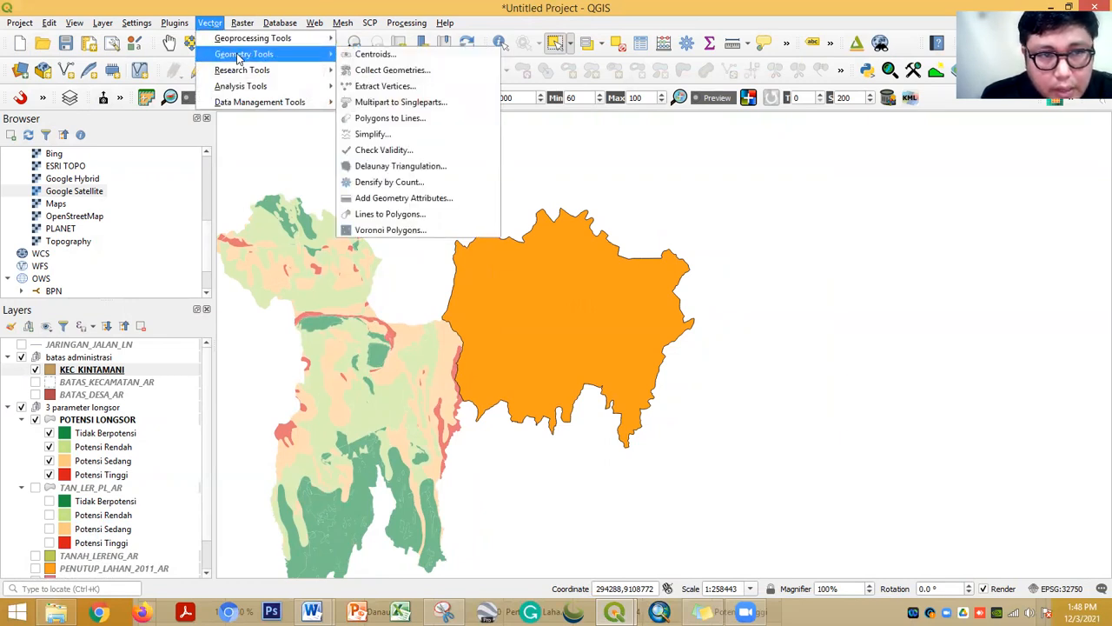
mouse_move(250, 89)
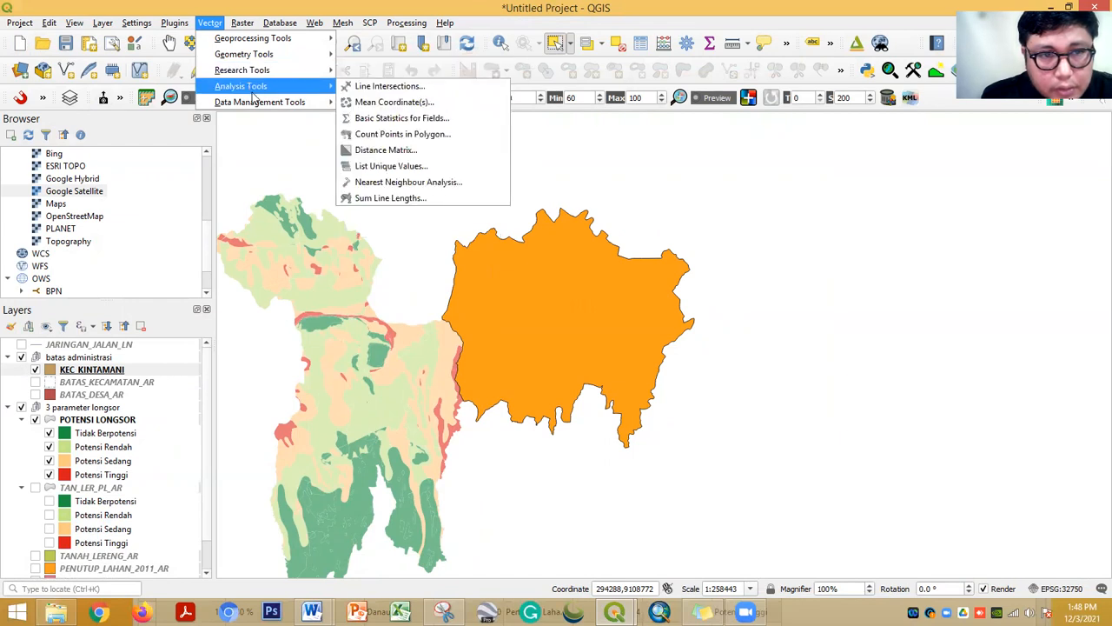
mouse_move(271, 58)
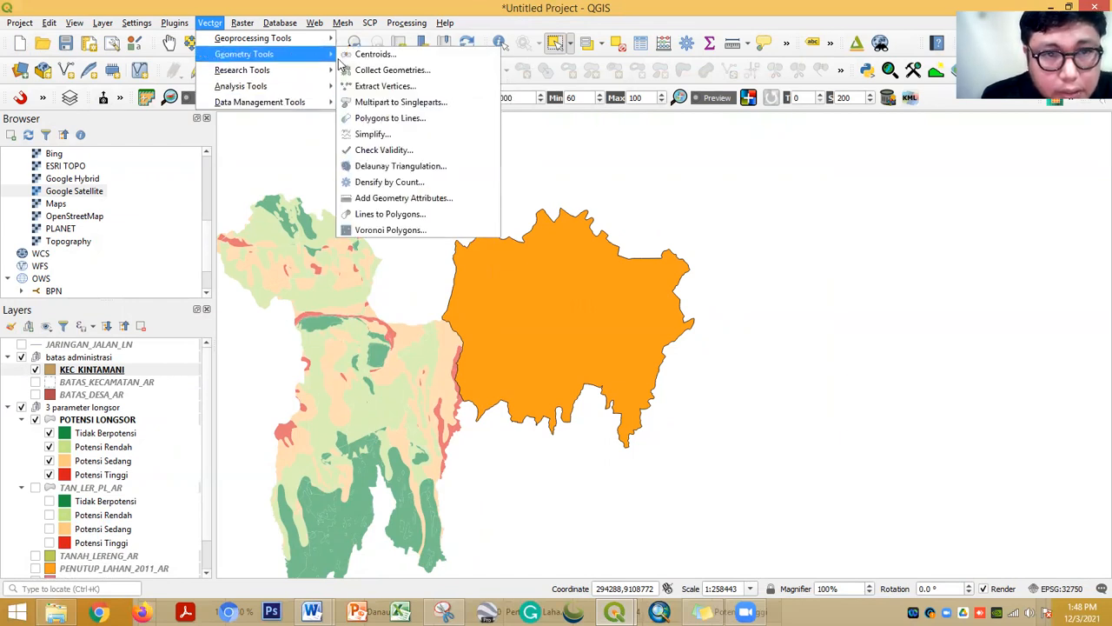
mouse_move(306, 48)
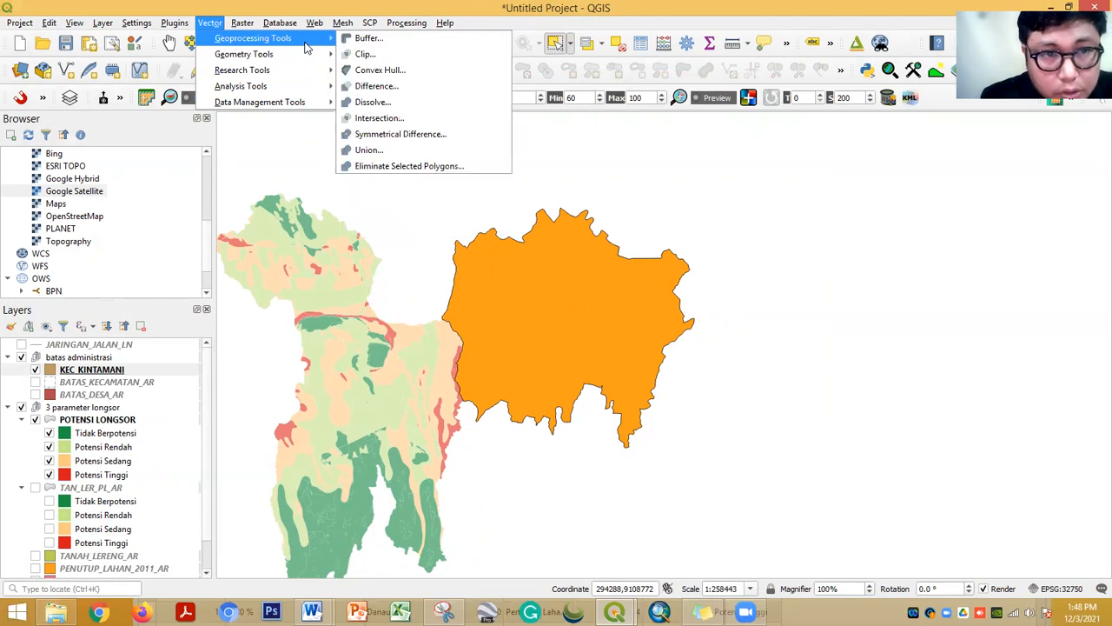
click(375, 54)
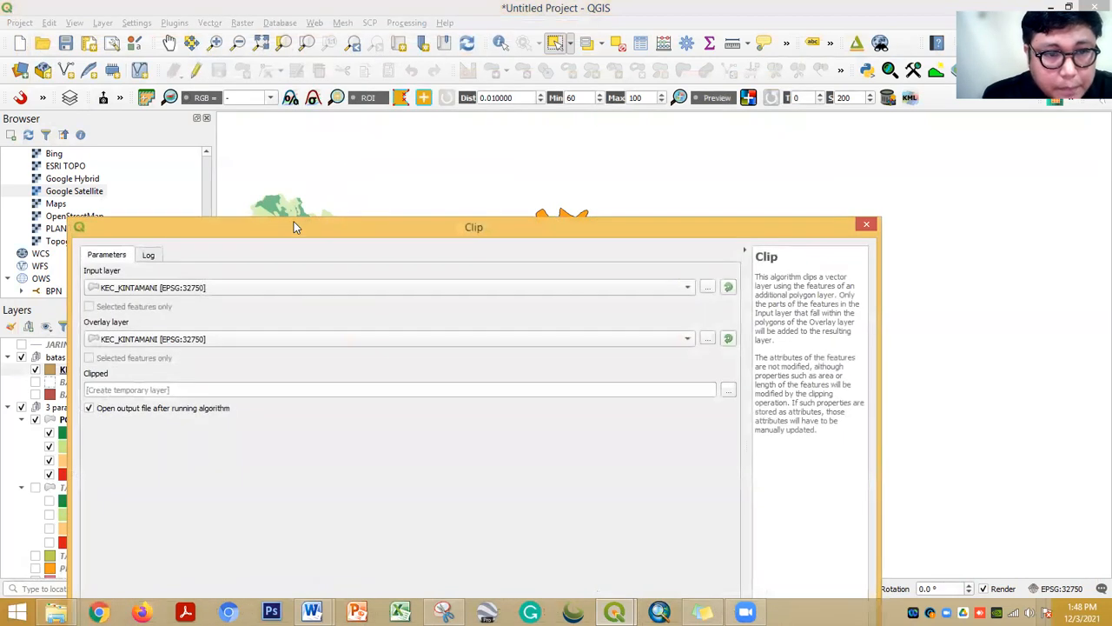
drag(317, 241, 555, 229)
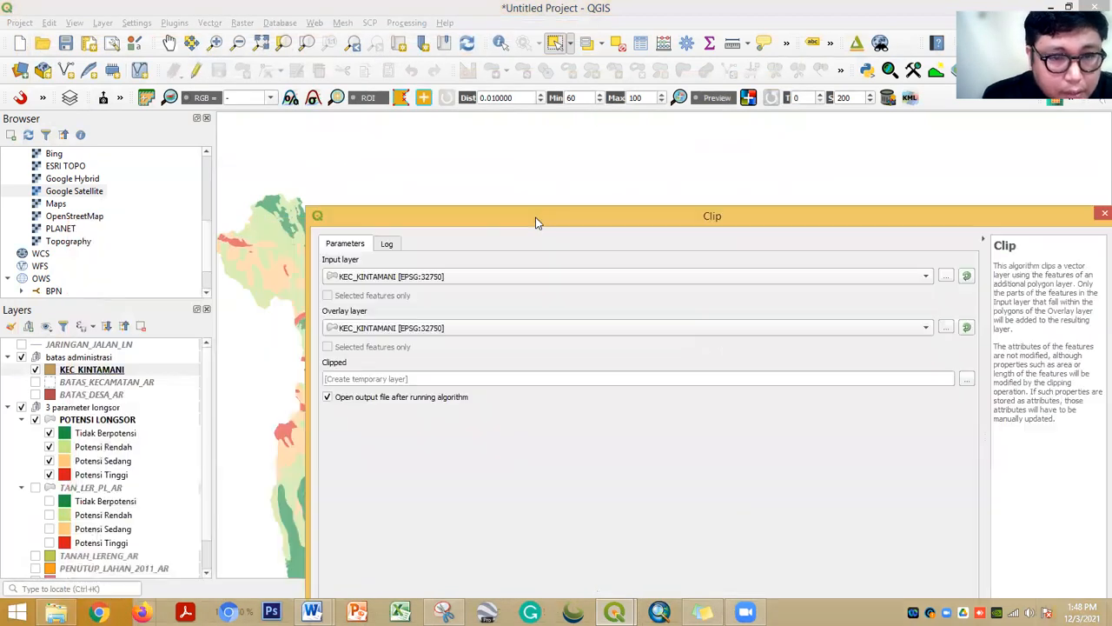
click(499, 275)
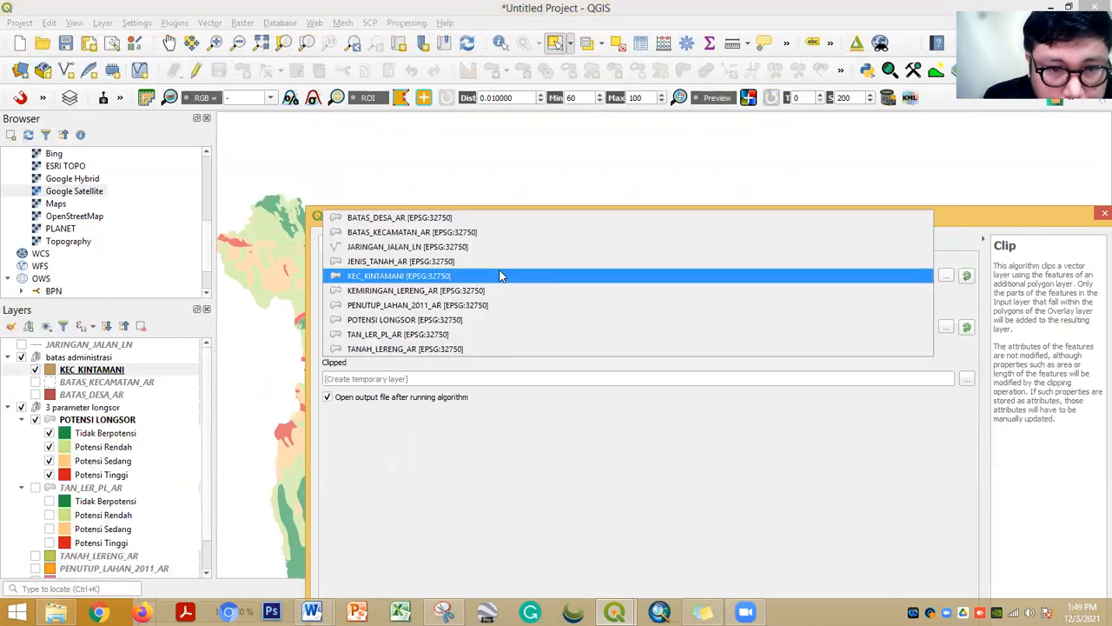
click(467, 321)
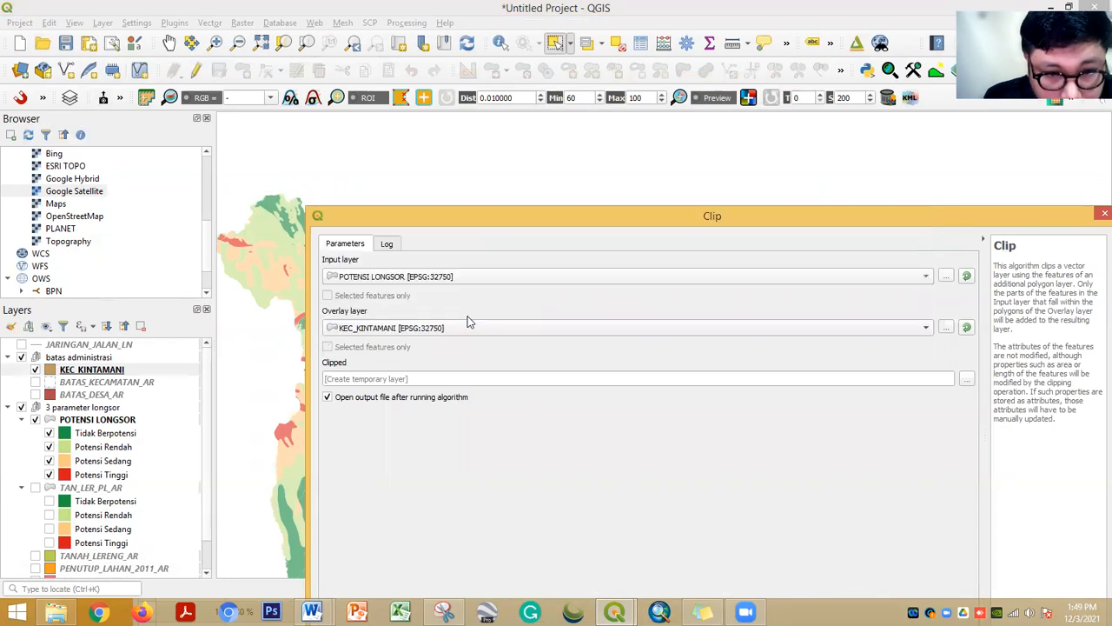
click(467, 328)
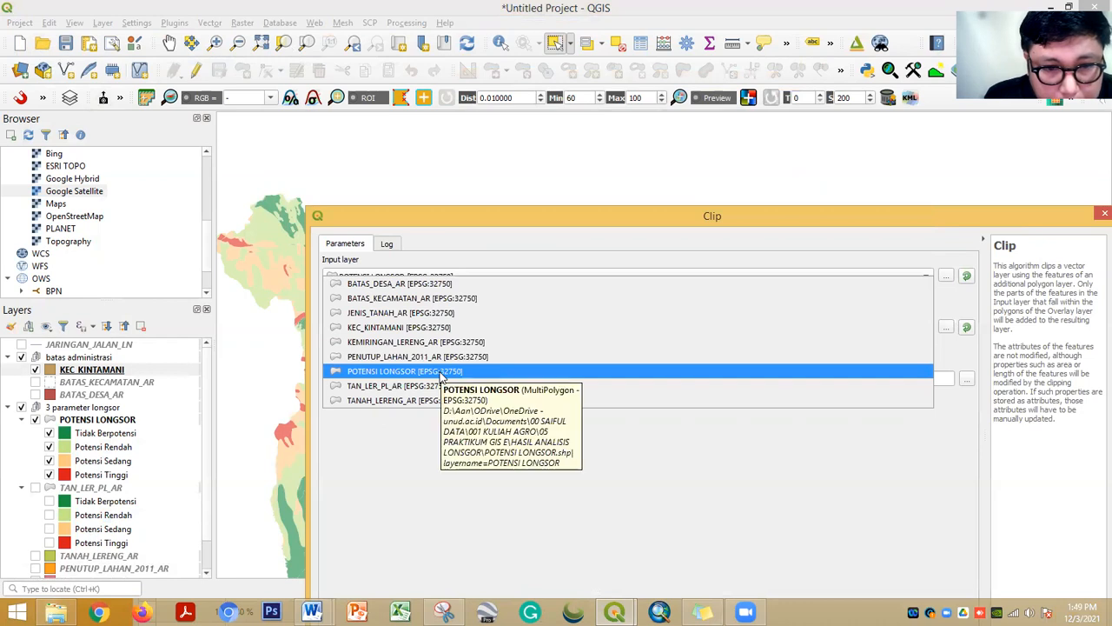
click(440, 328)
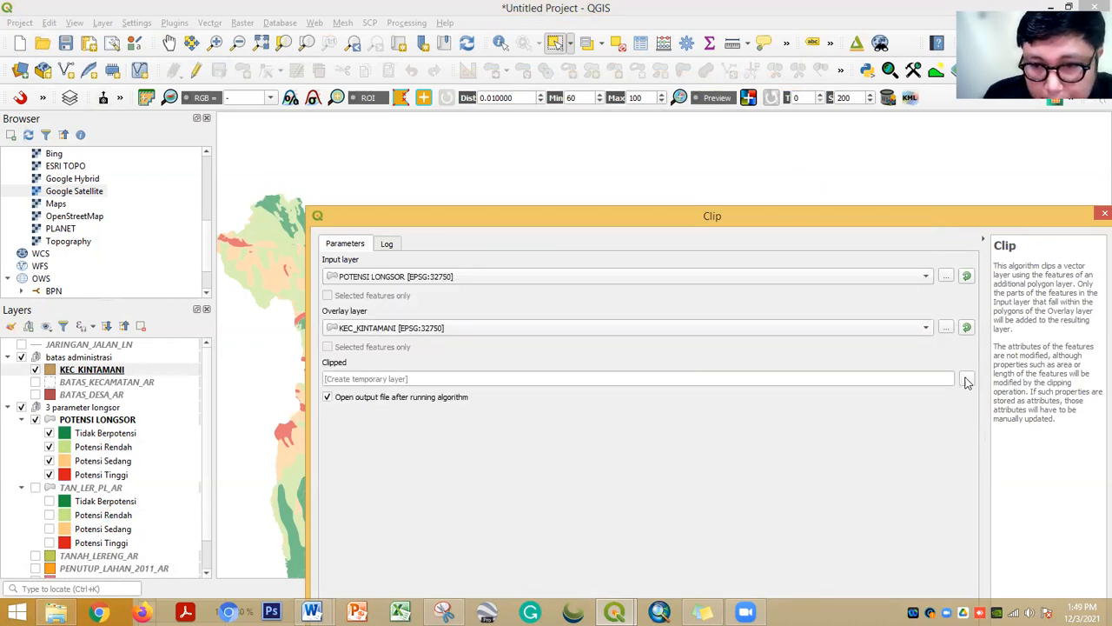
Save the clipped output as the shapefile POTENSI_LONGSOR_KINTAMANI in HASIL ANALISIS LONSGOR, and run the clip
click(967, 383)
click(981, 404)
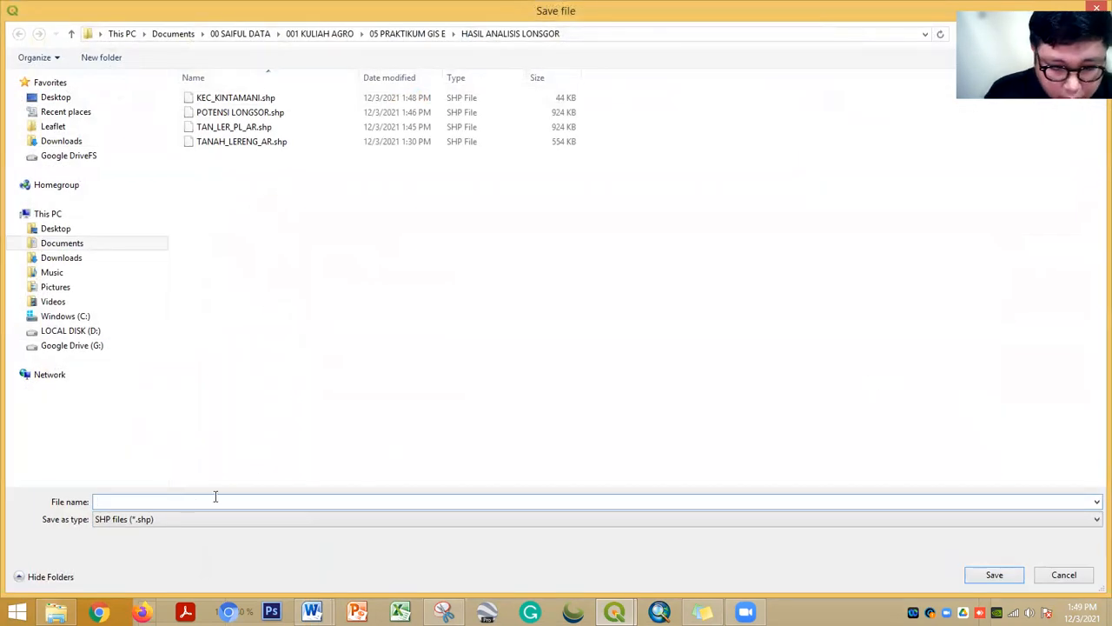
text(P)
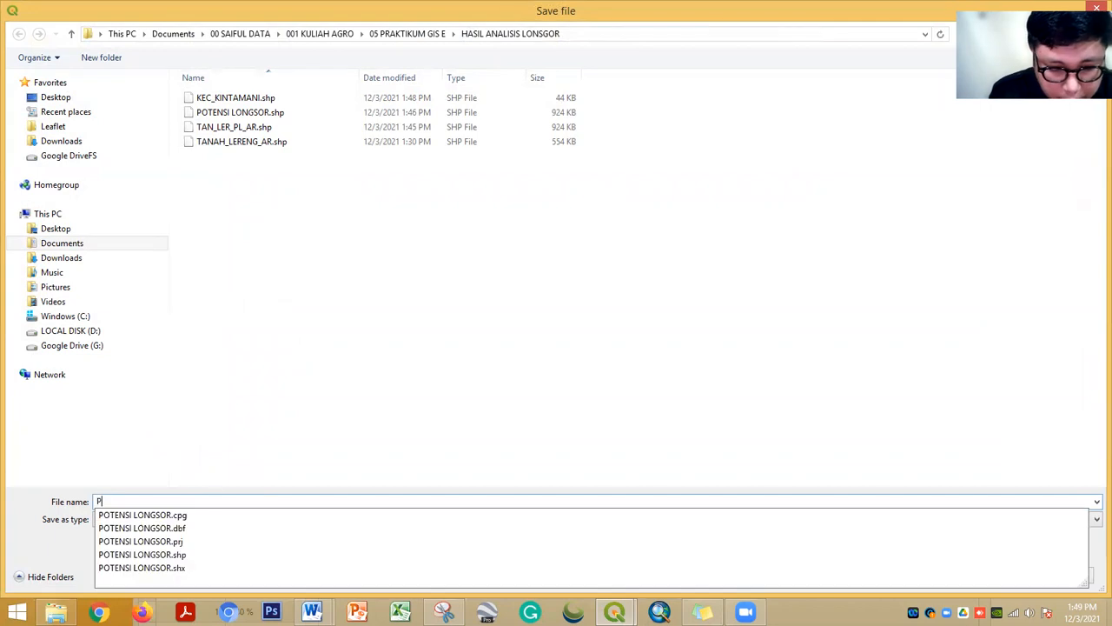
text(OTENSI_LON)
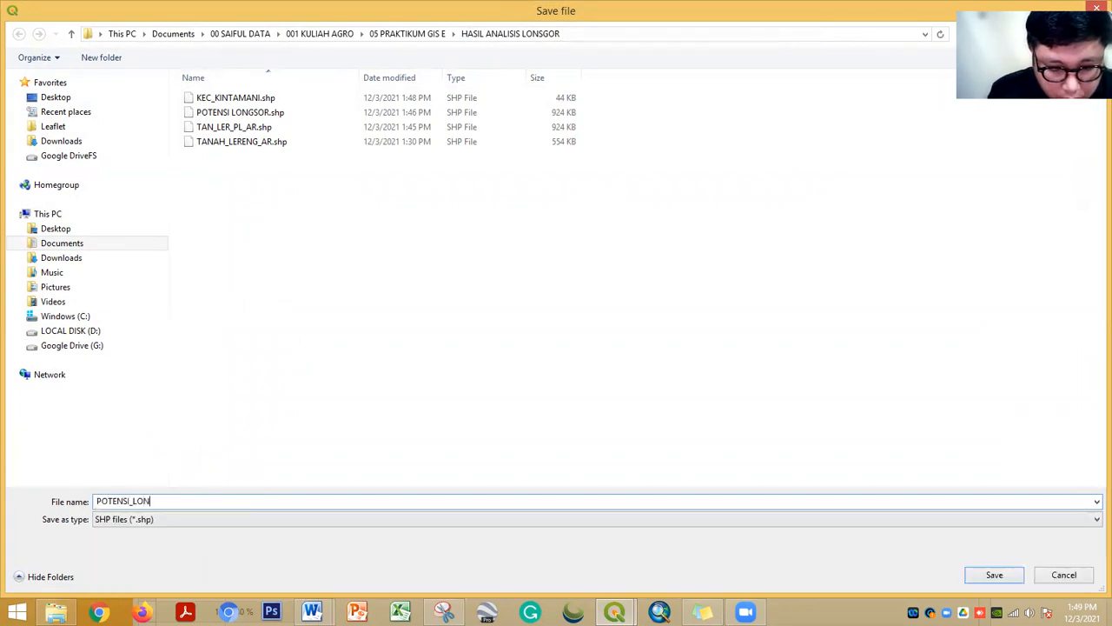
text(GSOR_KINTAMANI)
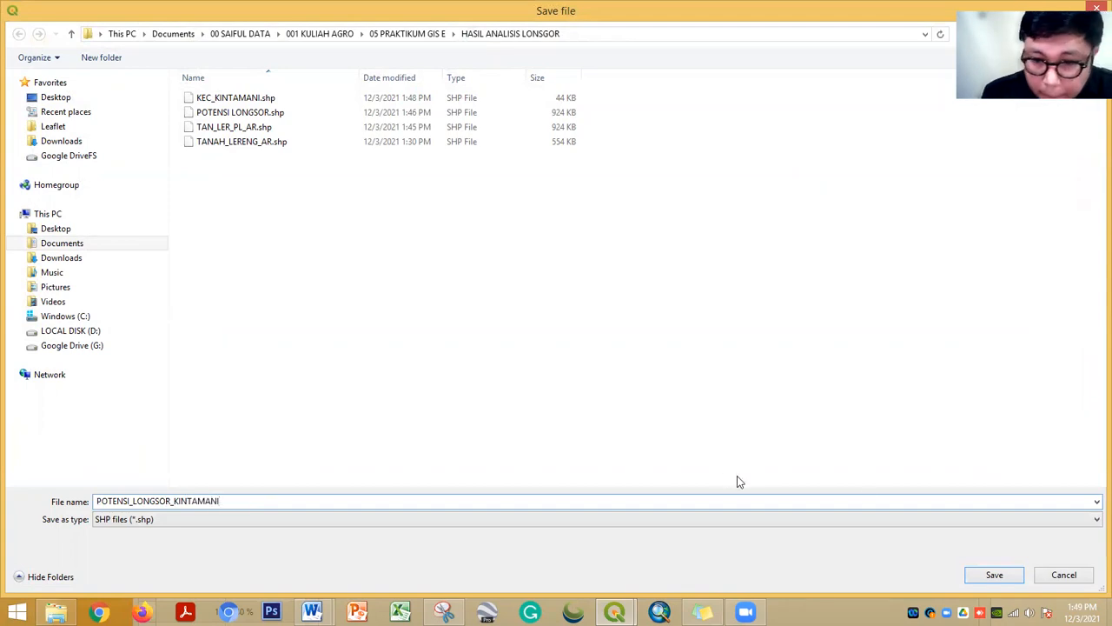
click(969, 575)
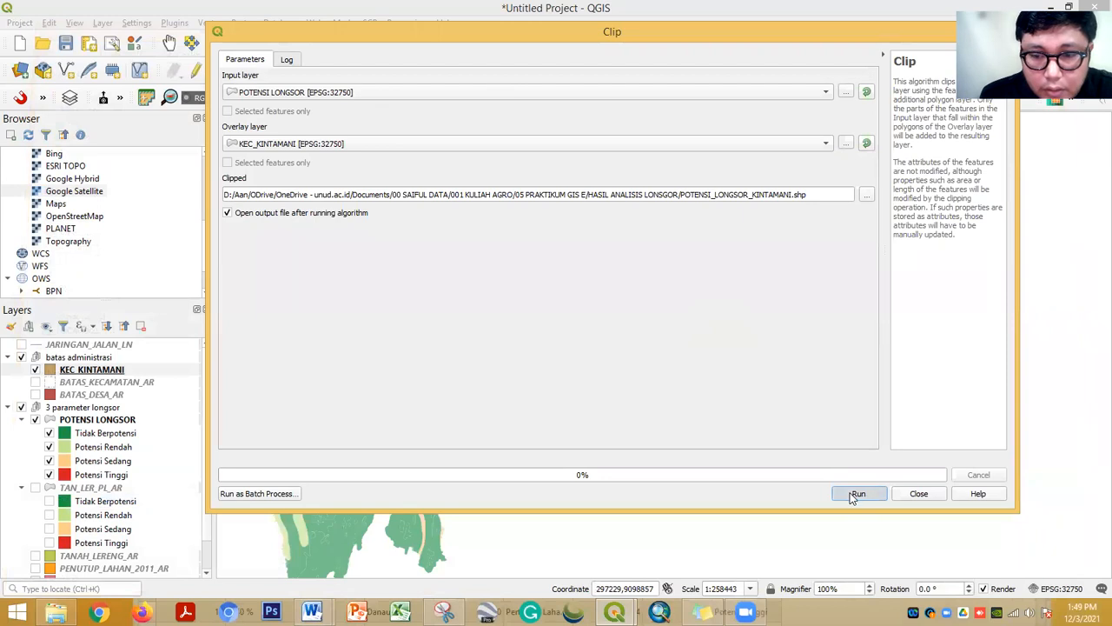
click(857, 493)
click(920, 493)
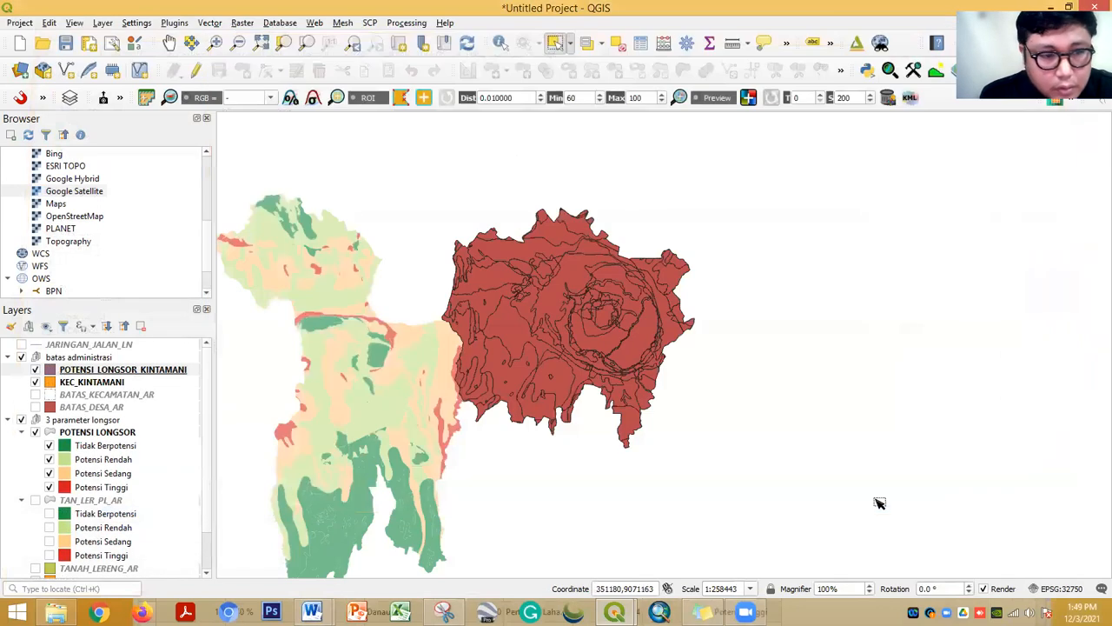
Hide KEC_KINTAMANI and the 3 parameter longsor group, and move POTENSI_LONGSOR_KINTAMANI out of the batas administrasi group to just above it
click(35, 382)
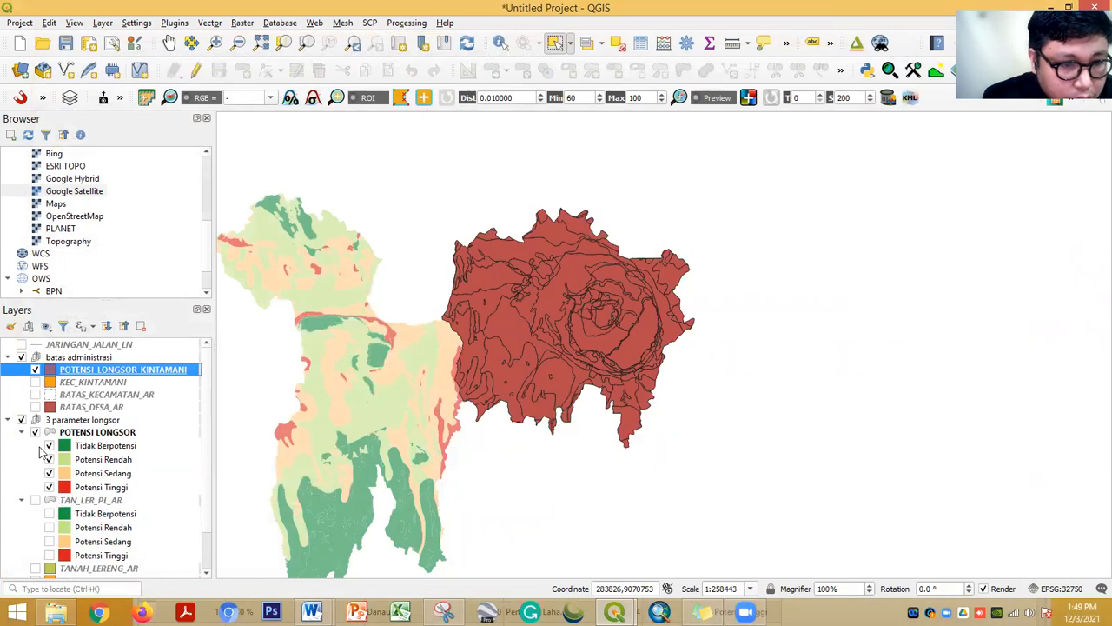
click(21, 421)
drag(66, 374, 100, 356)
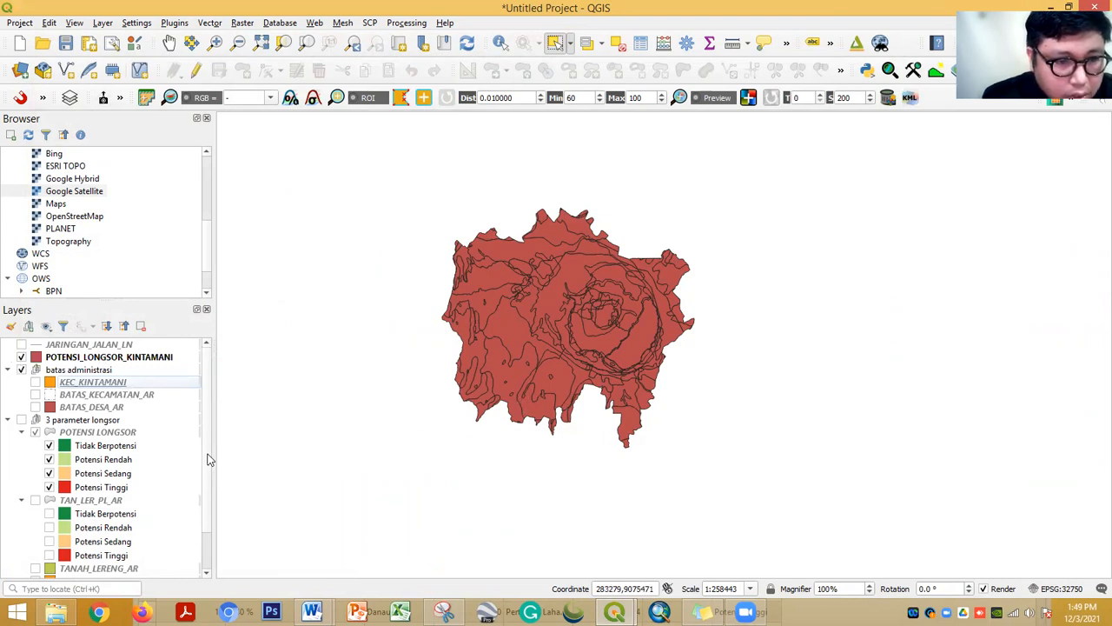
Copy all style categories from the POTENSI LONGSOR layer and paste them onto POTENSI_LONGSOR_KINTAMANI
right_click(104, 433)
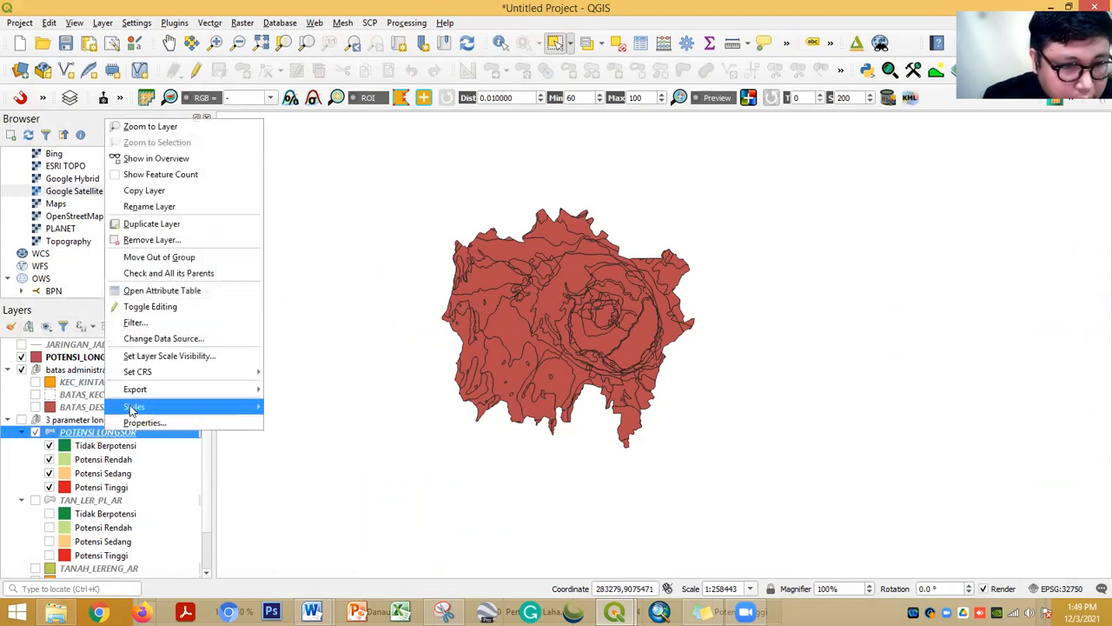
mouse_move(177, 406)
mouse_move(280, 404)
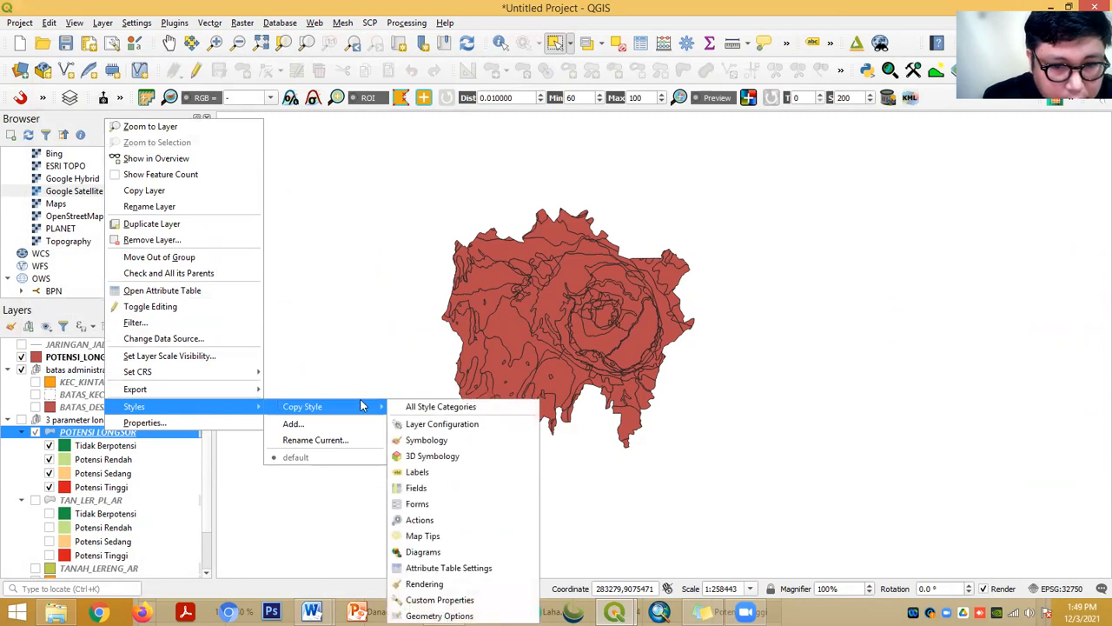
click(403, 408)
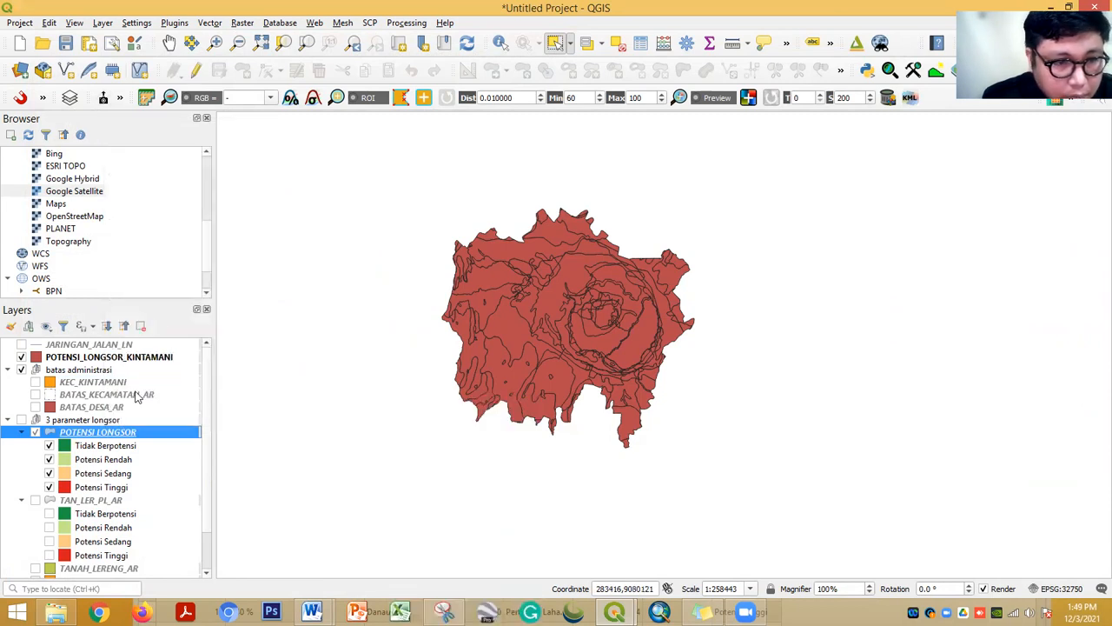
click(105, 359)
mouse_move(198, 336)
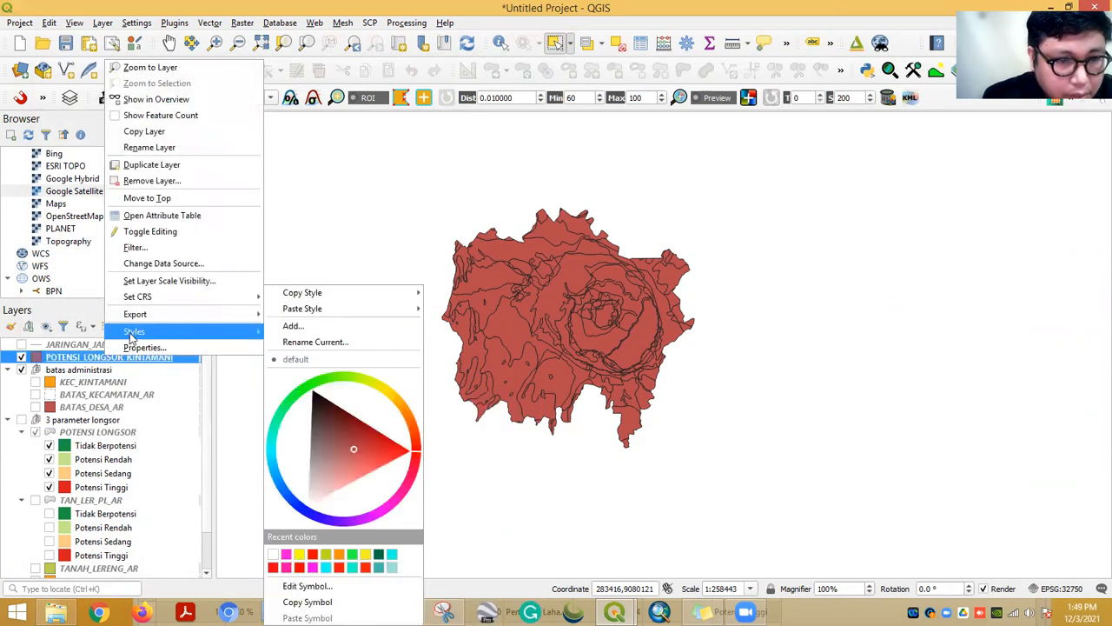
mouse_move(304, 309)
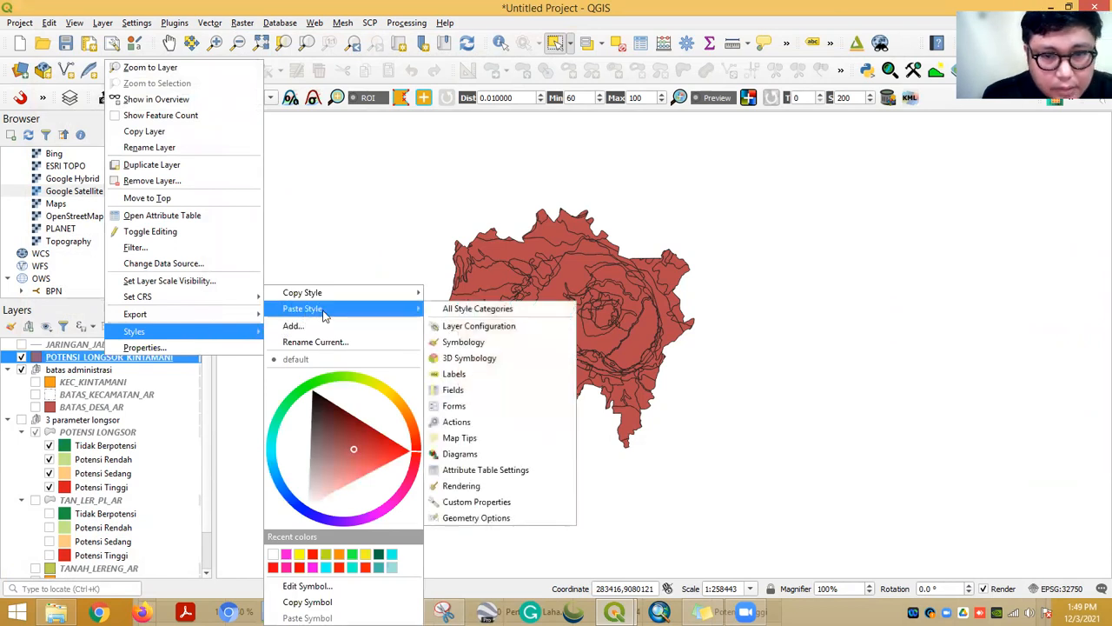
click(462, 309)
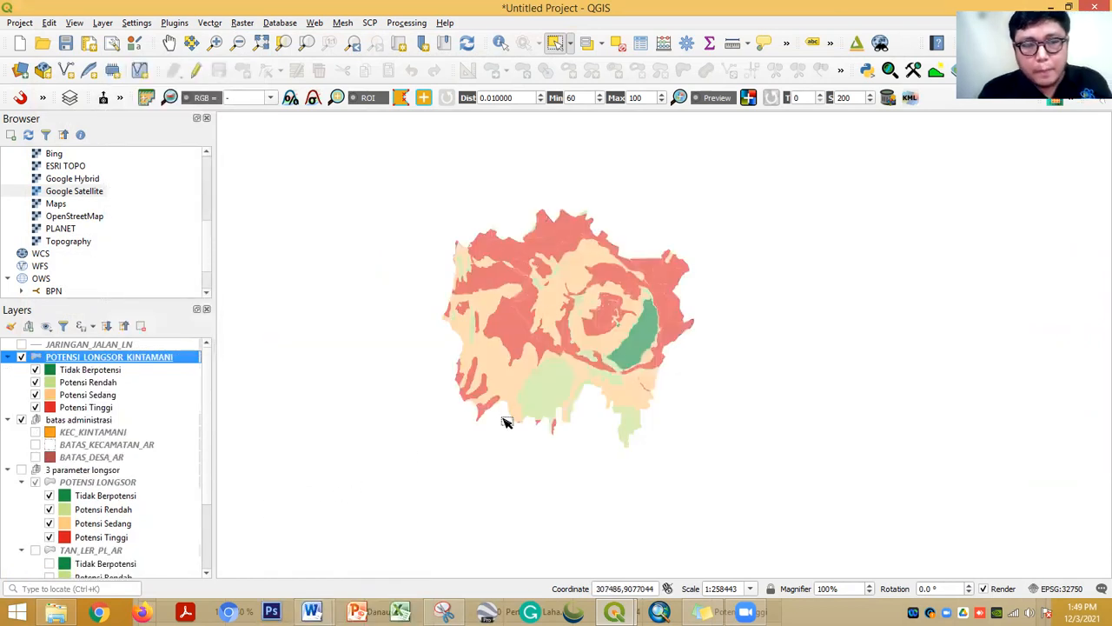
Show the Google Satellite basemap under the clipped Kintamani layer, with the 3 parameter longsor group on and its POTENSI LONGSOR layer hidden
scroll(590, 329, up, 1)
drag(588, 328, 586, 365)
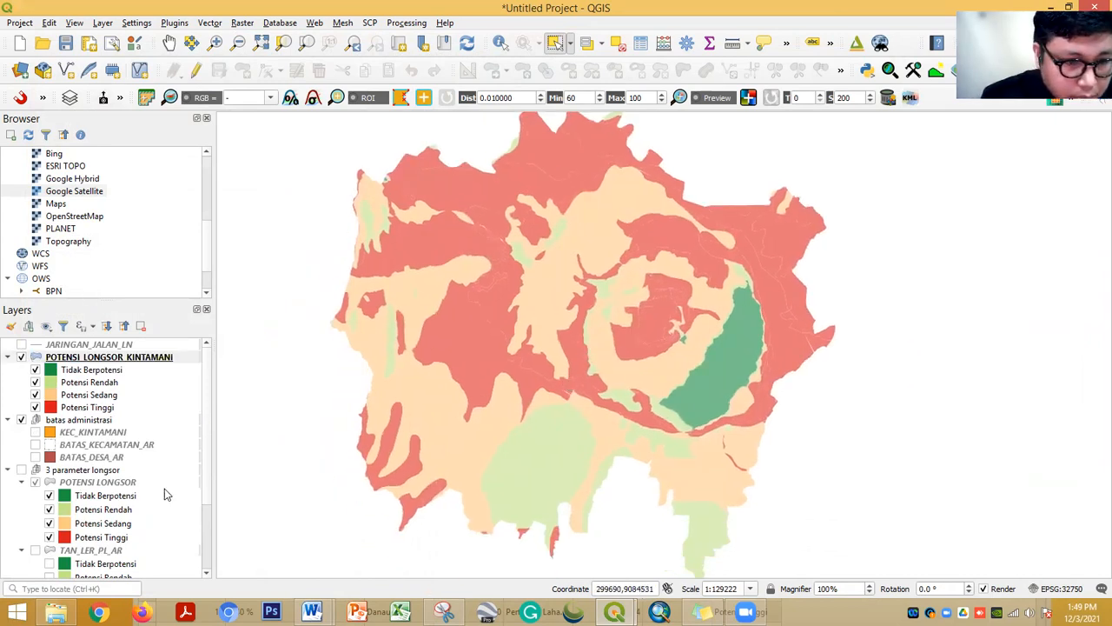
scroll(164, 489, down, 2)
click(35, 572)
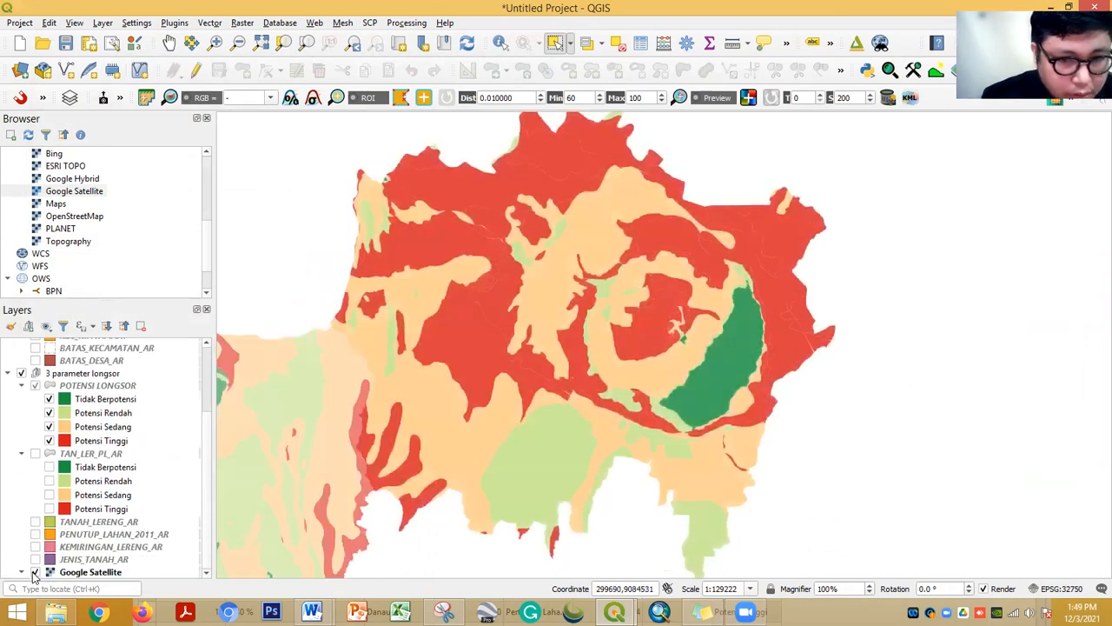
scroll(392, 424, down, 1)
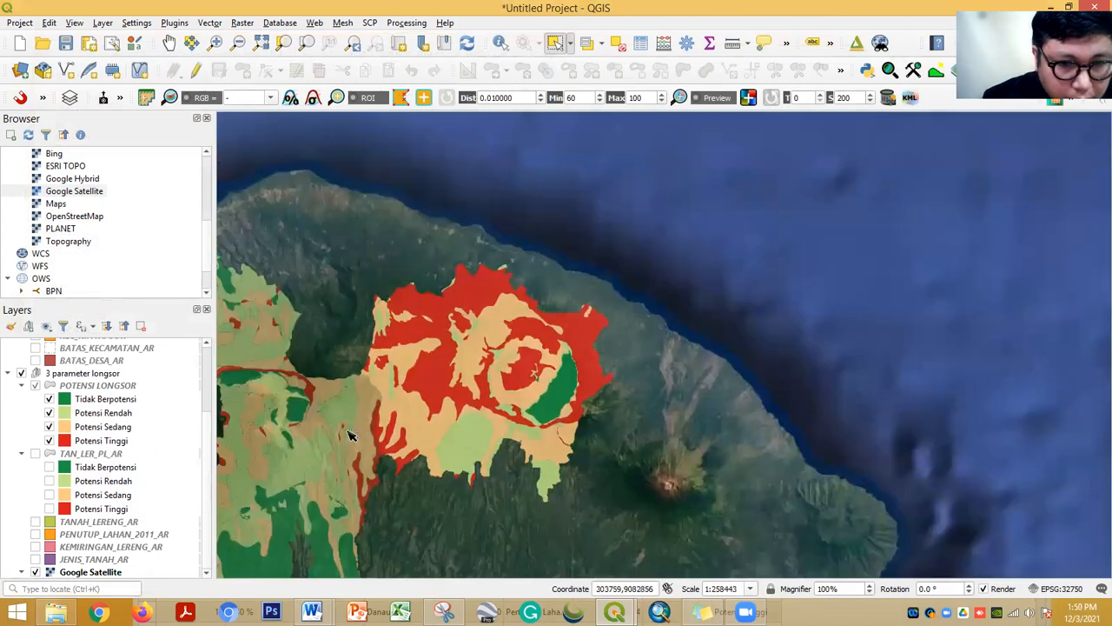
drag(350, 435, 420, 398)
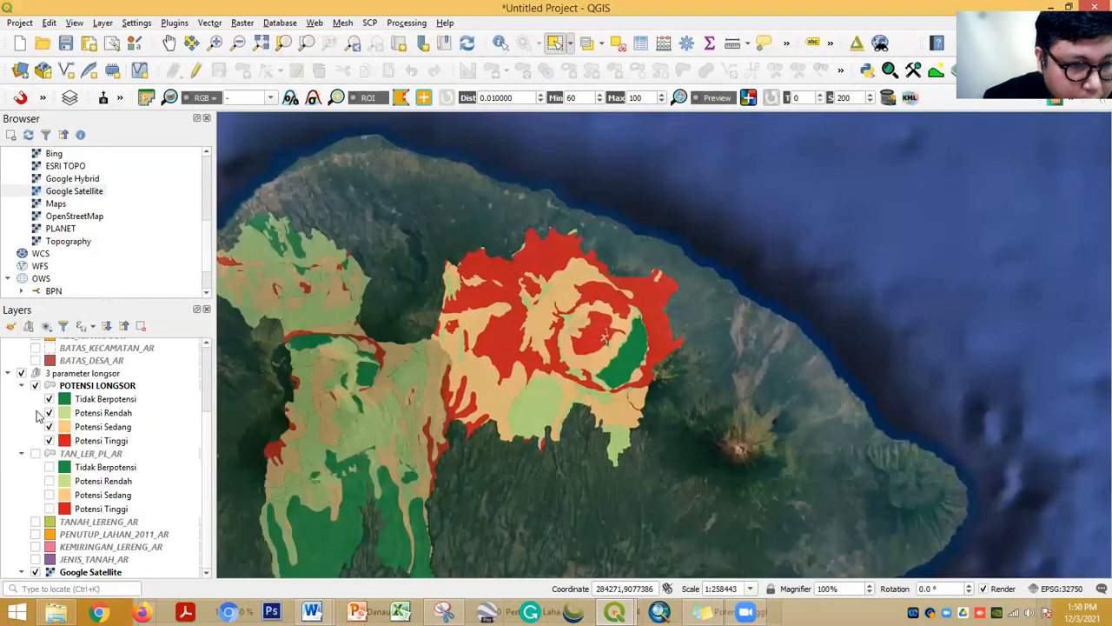
click(35, 385)
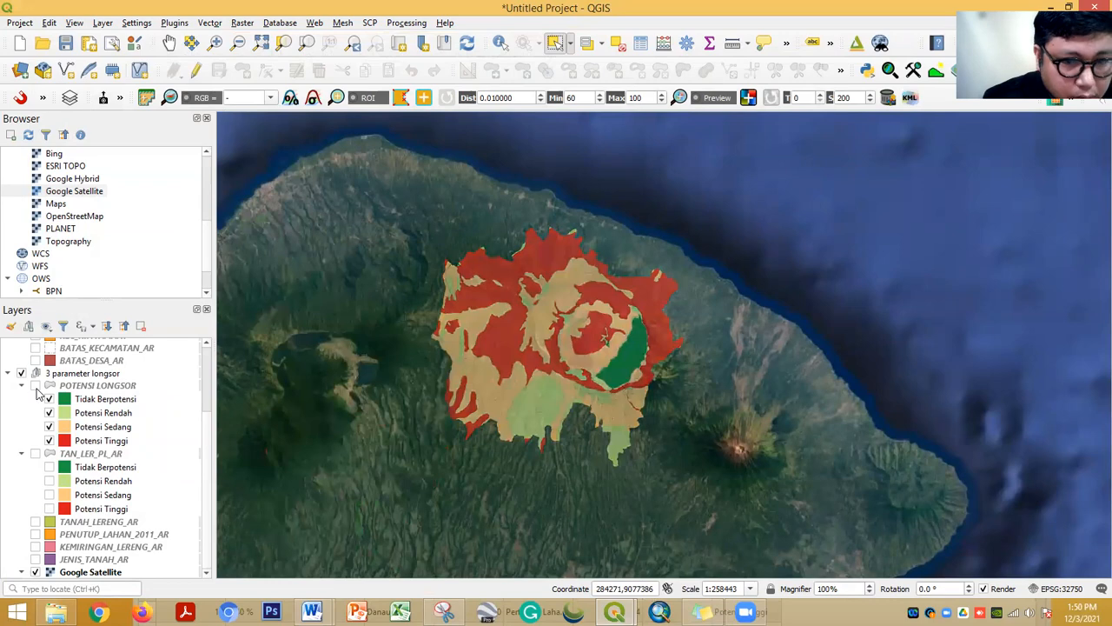
scroll(548, 354, up, 1)
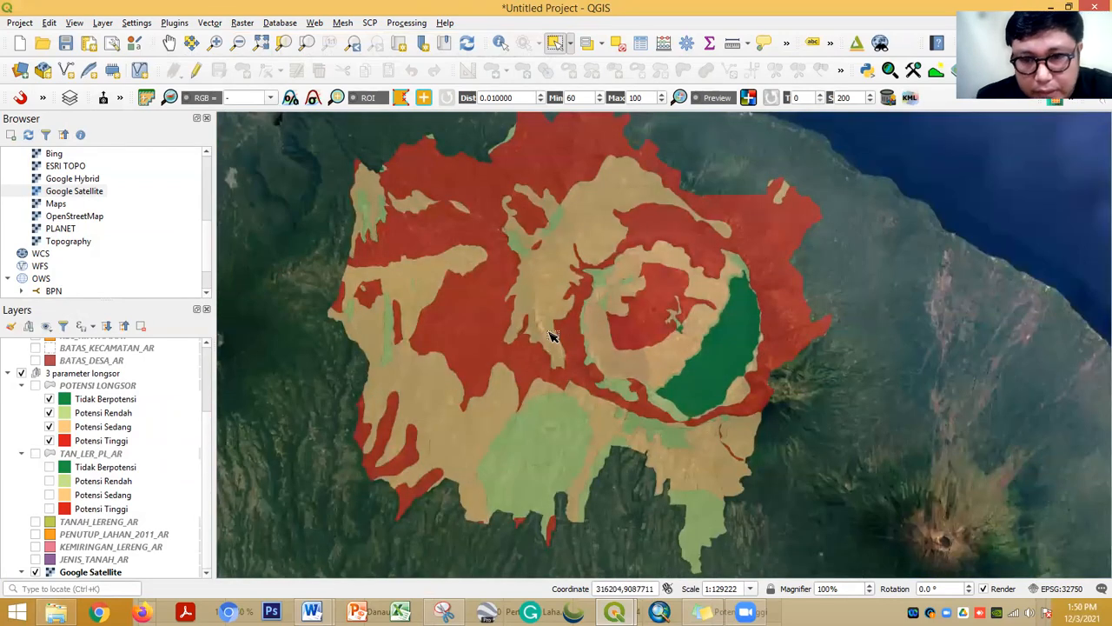
drag(591, 338, 593, 364)
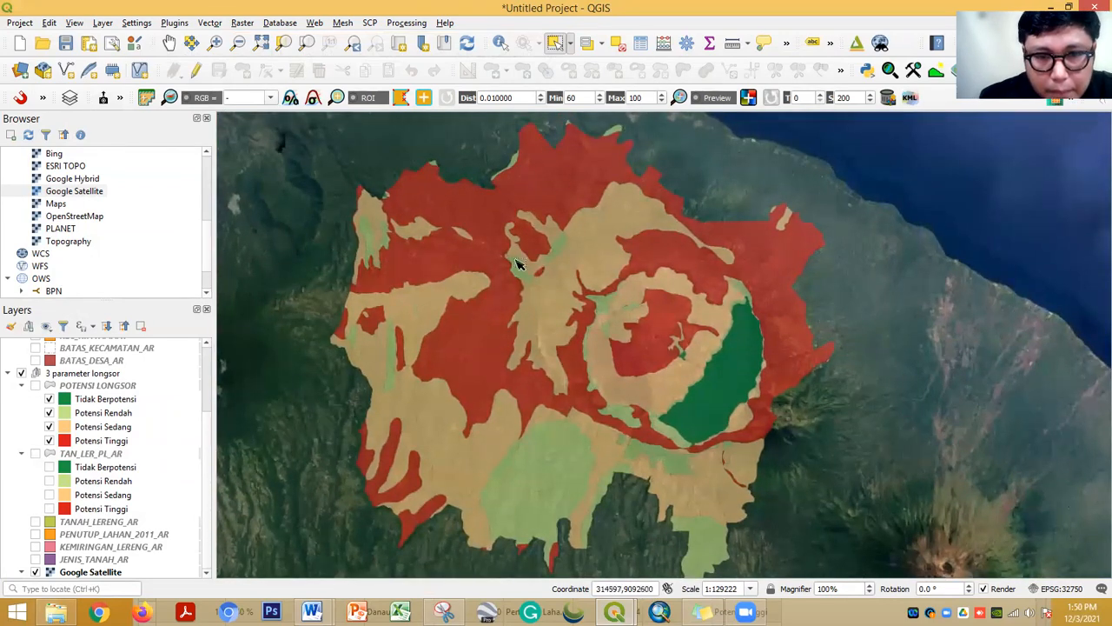
scroll(83, 401, up, 2)
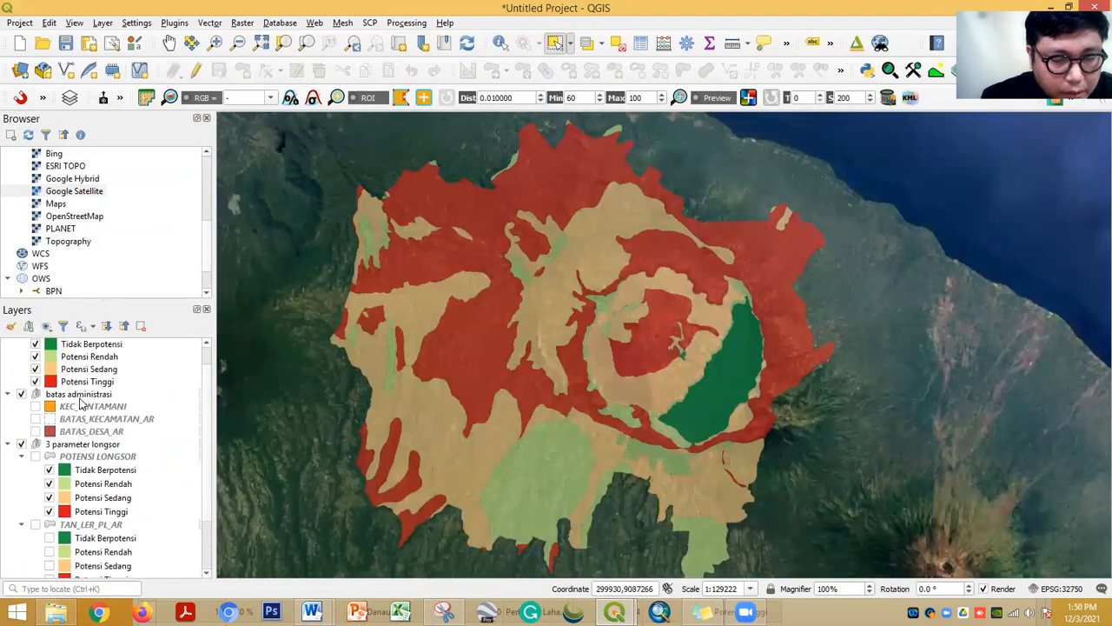
scroll(117, 439, up, 1)
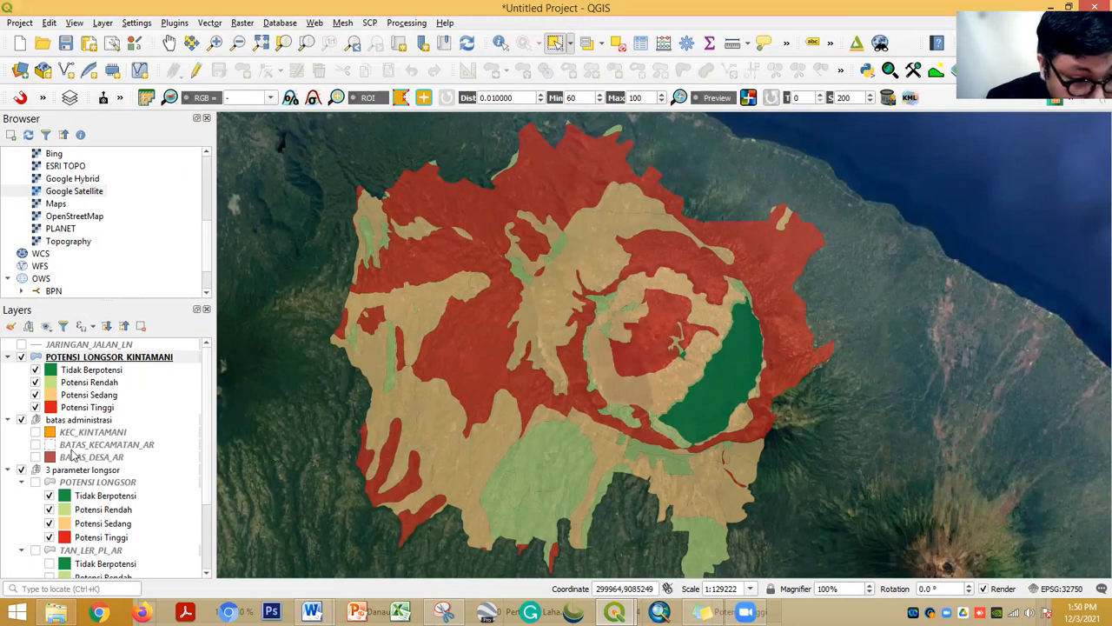
Show the BATAS_DESA_AR layer and set up an Intersection with POTENSI_LONGSOR_KINTAMANI as the input layer and BATAS_DESA_AR as the overlay
click(35, 457)
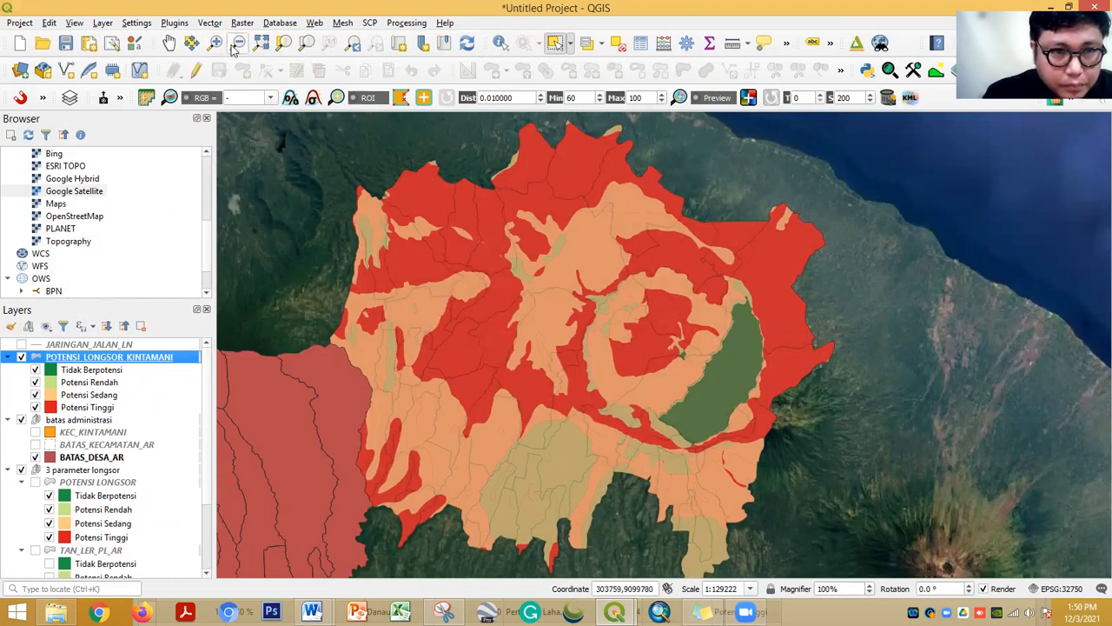
scroll(83, 526, down, 1)
scroll(96, 518, down, 1)
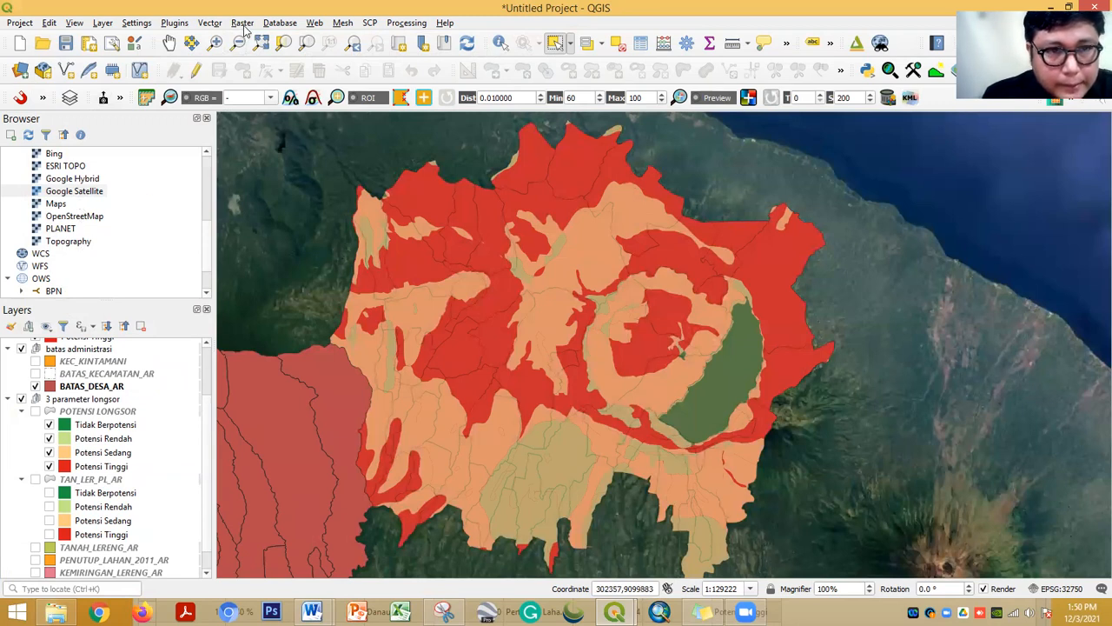
click(211, 24)
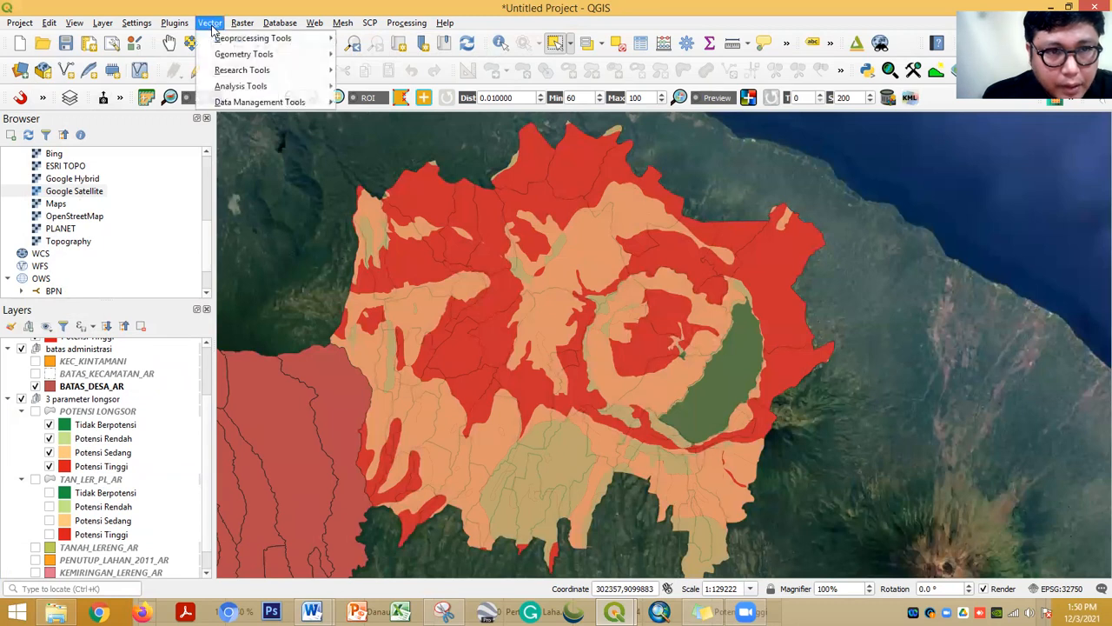
mouse_move(238, 55)
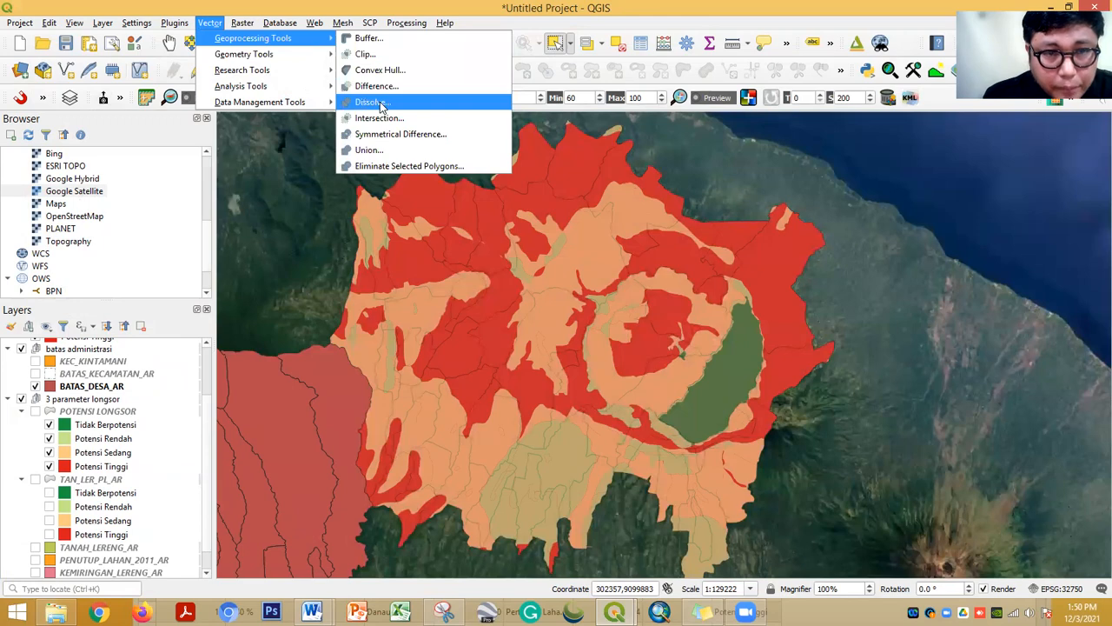
click(384, 118)
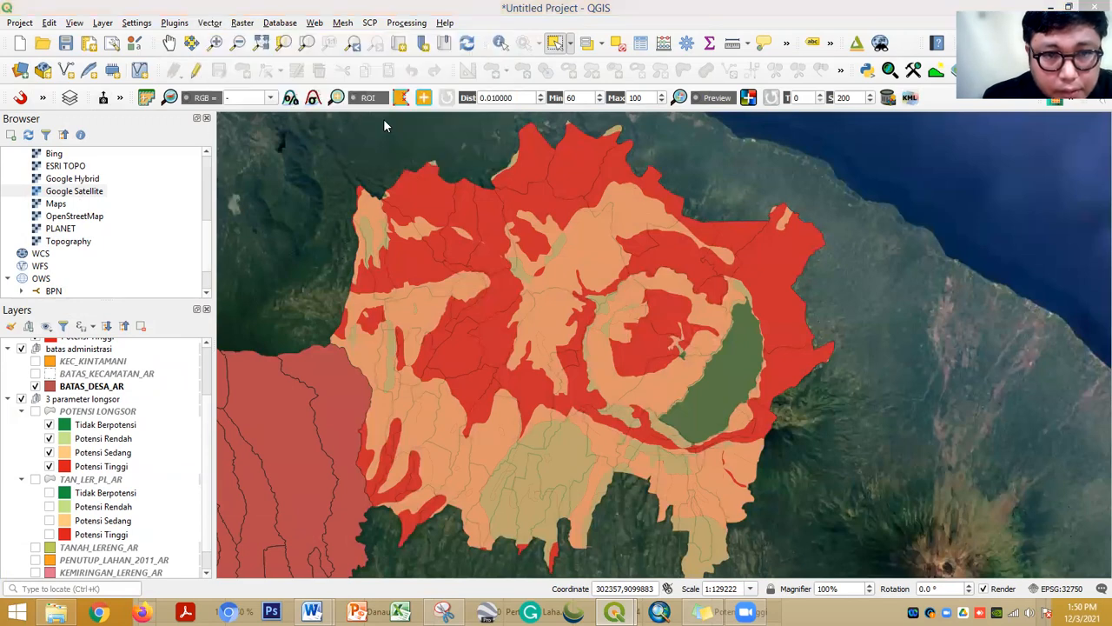
drag(328, 37, 430, 182)
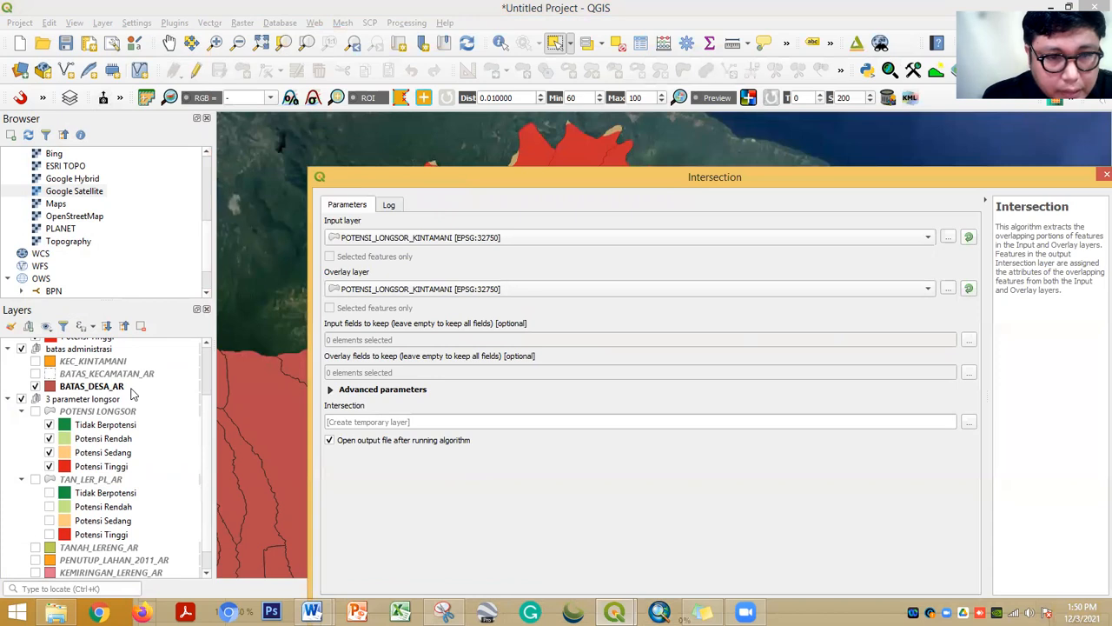
click(393, 240)
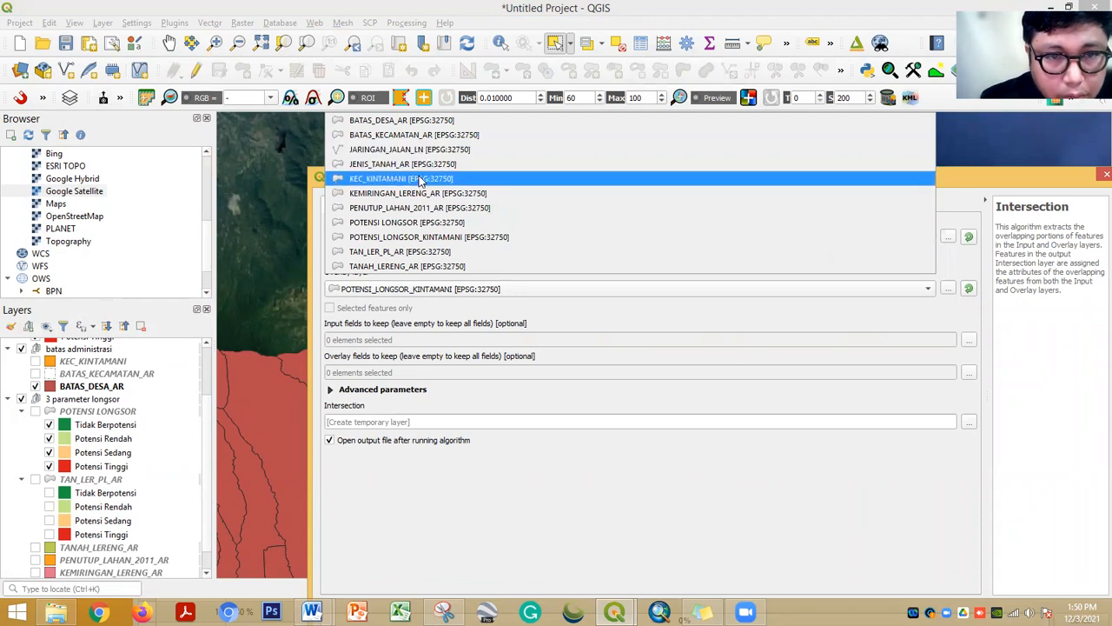
click(409, 237)
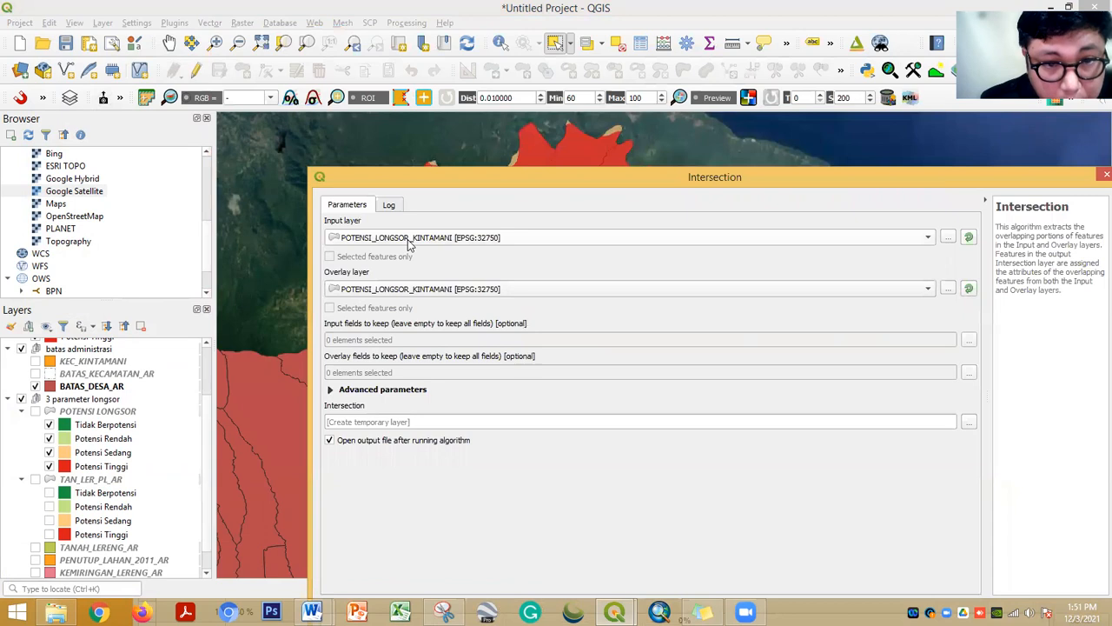
click(403, 289)
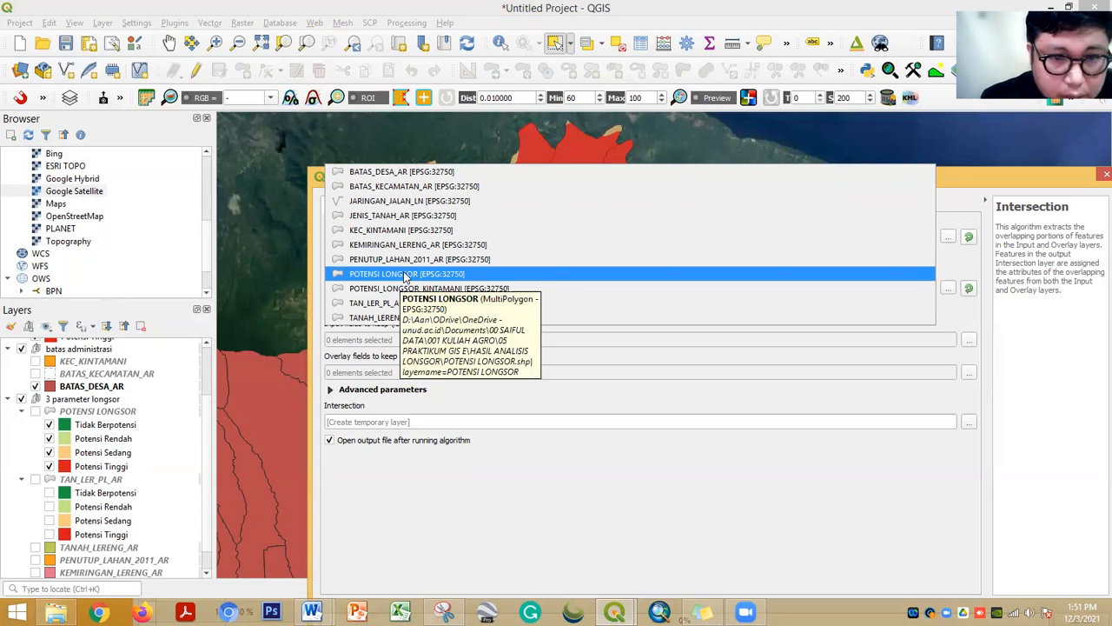
click(412, 174)
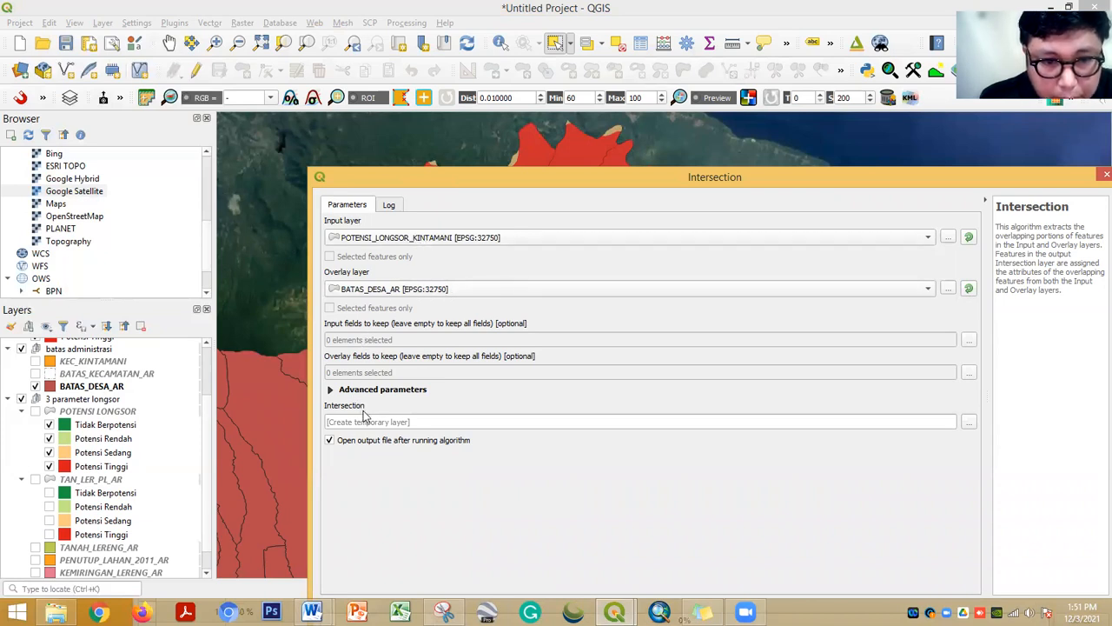
Save the intersection output as the shapefile DESA_TERDAMPAK_POTENSI_LONGSOR in HASIL ANALISIS LONSGOR, run the tool, and close its dialog
click(968, 427)
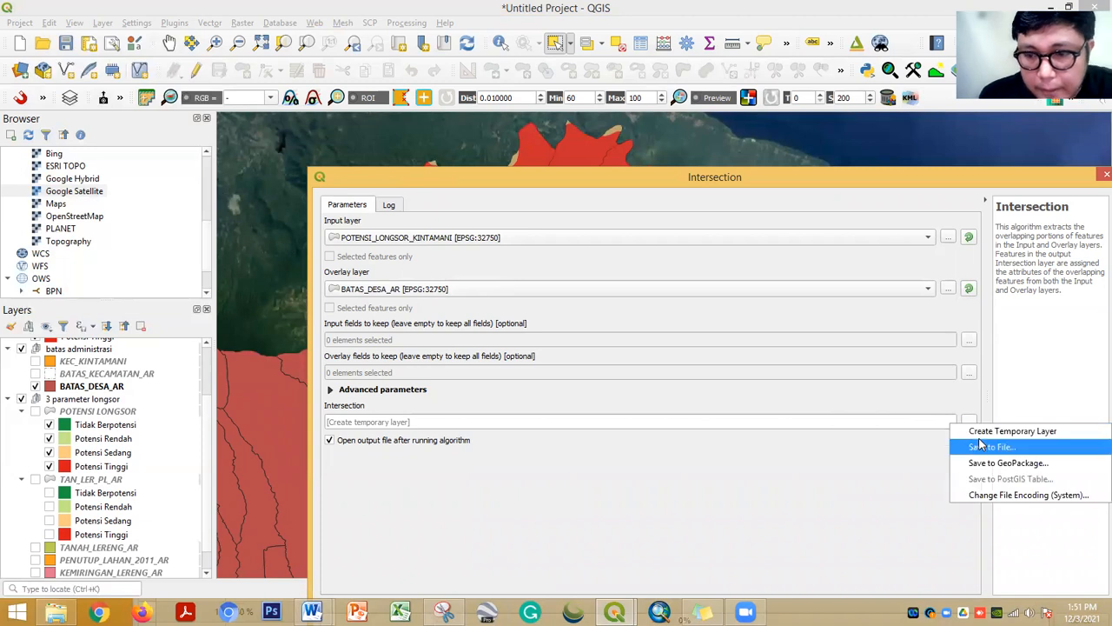
click(968, 446)
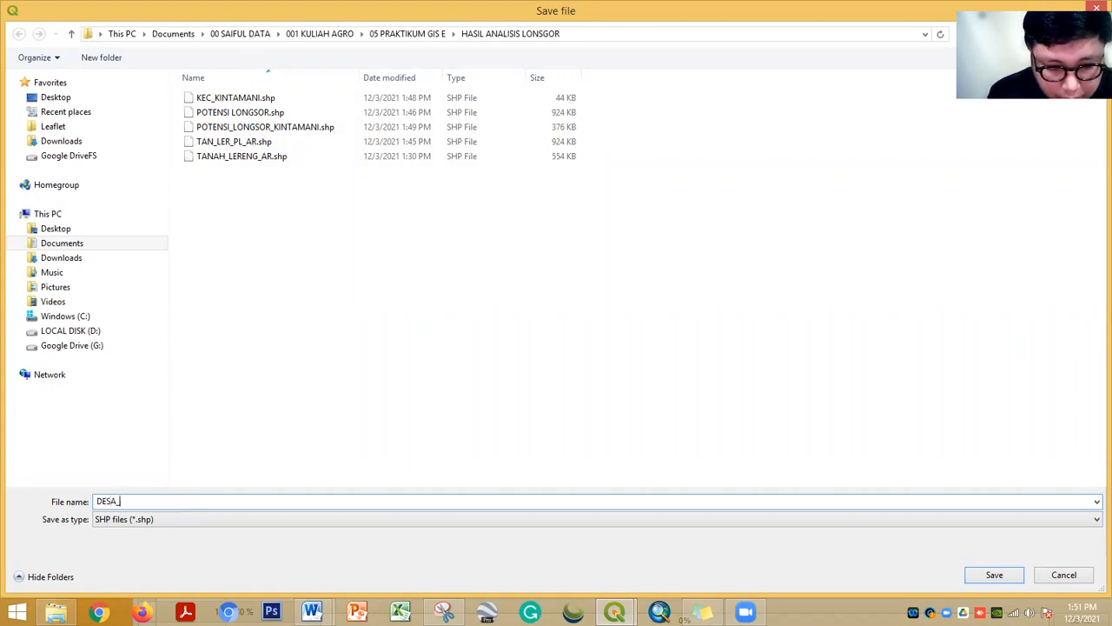
text(DESA_TERDAM)
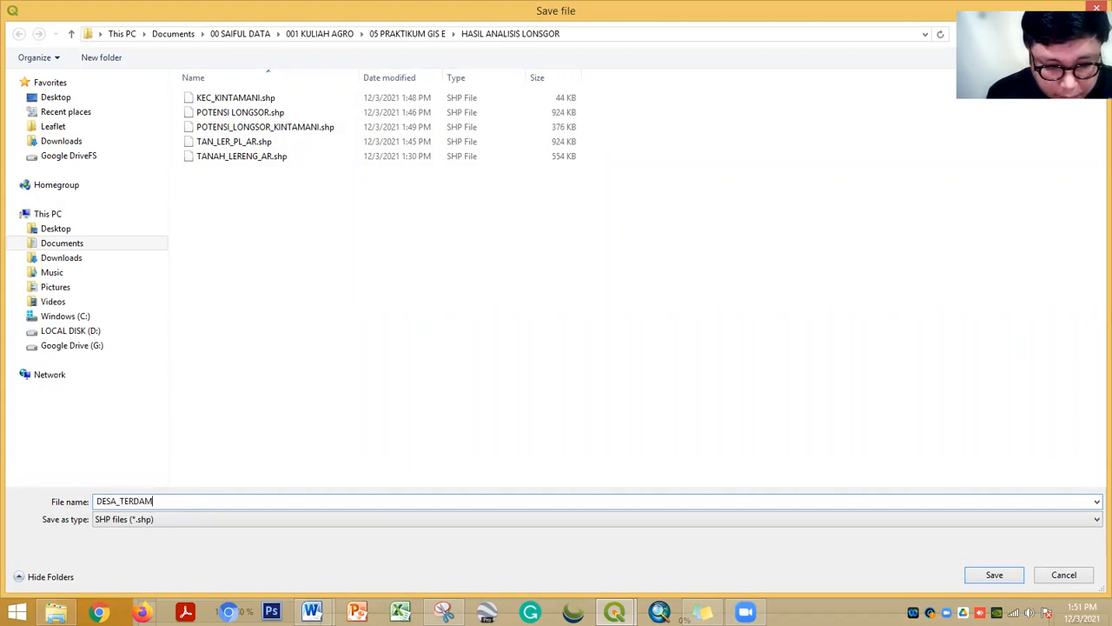
text(PAK_POTENSI_LONGSOR)
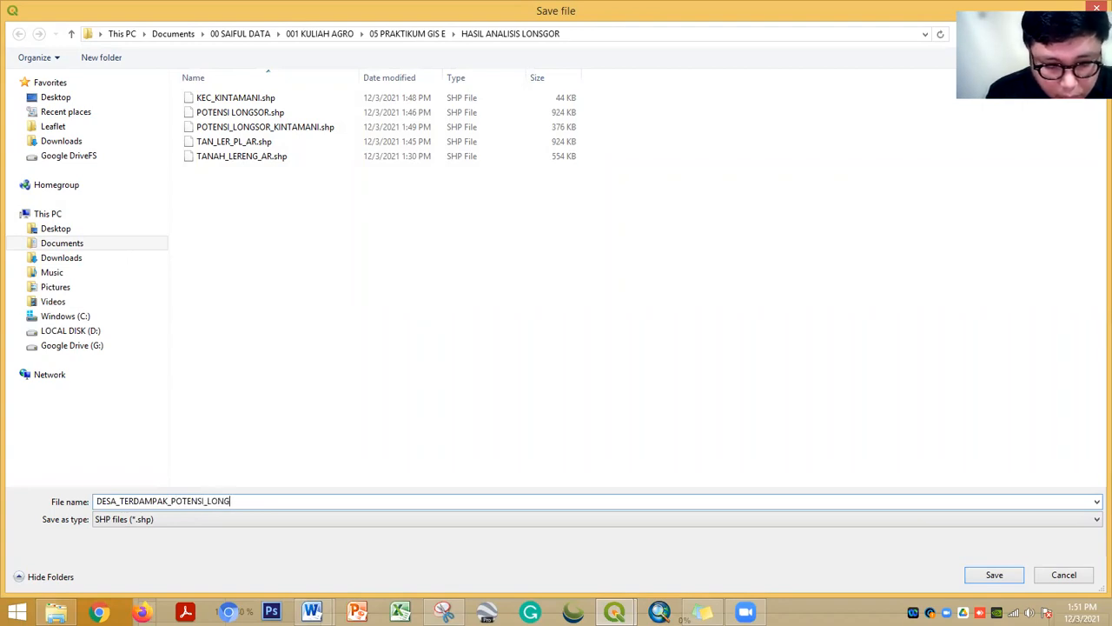
click(994, 575)
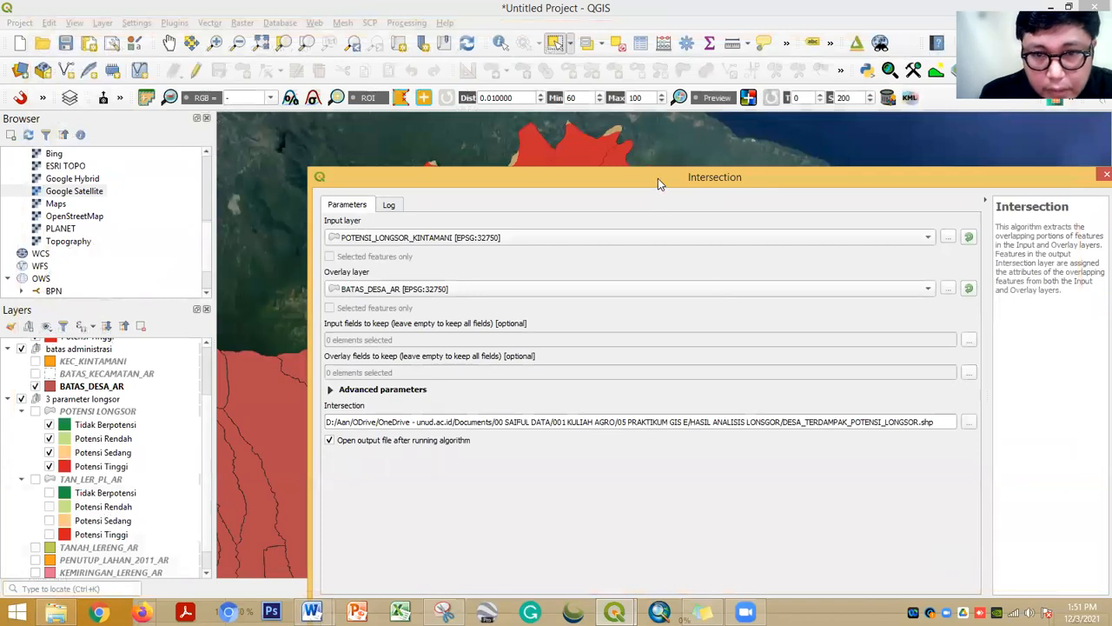
drag(658, 178, 533, 78)
click(834, 539)
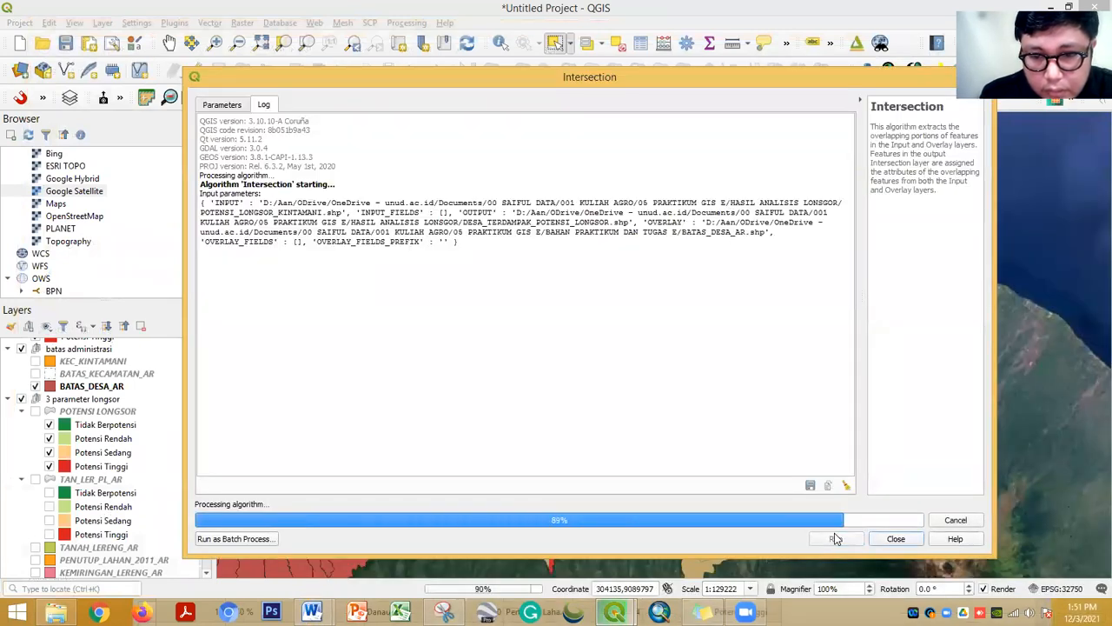
drag(820, 79, 612, 217)
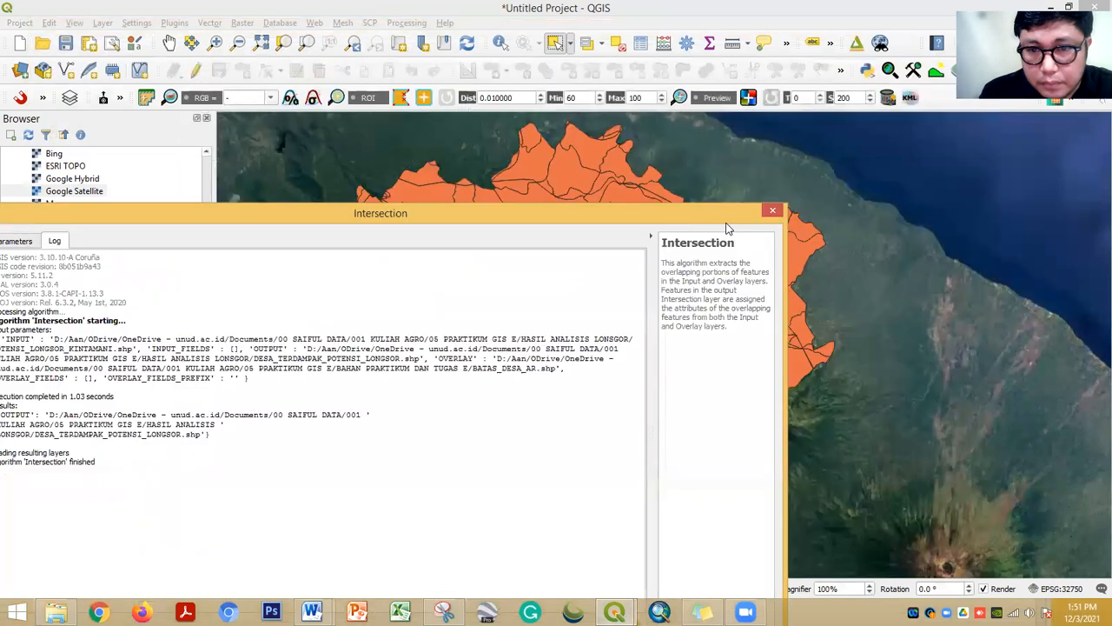
click(773, 214)
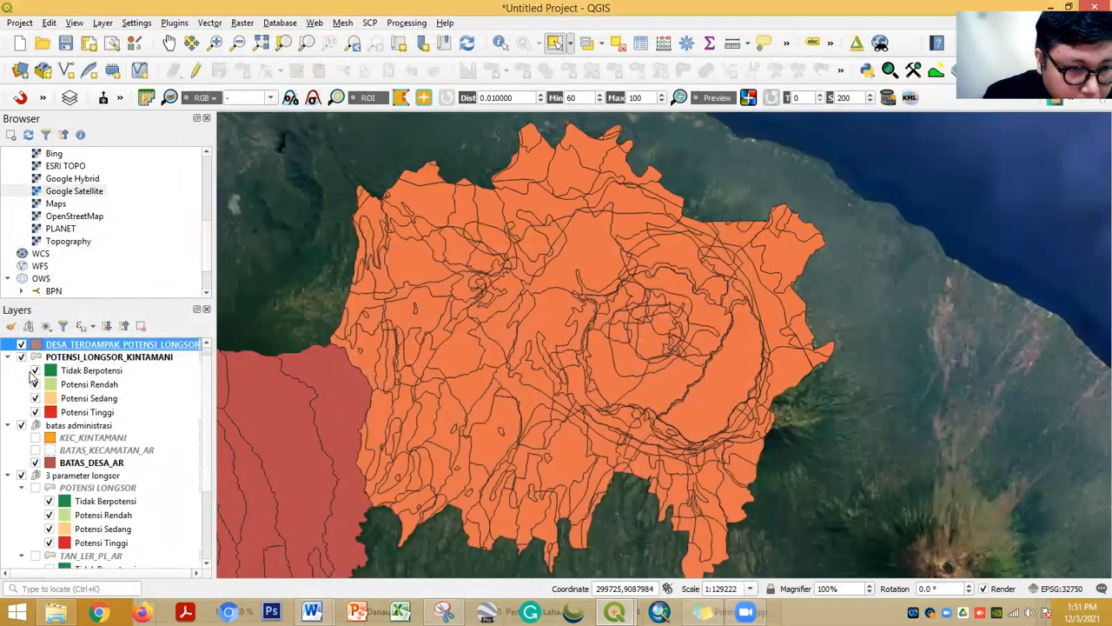
Hide the POTENSI_LONGSOR_KINTAMANI layer and the batas administrasi and 3 parameter longsor groups
click(21, 357)
click(21, 425)
click(21, 476)
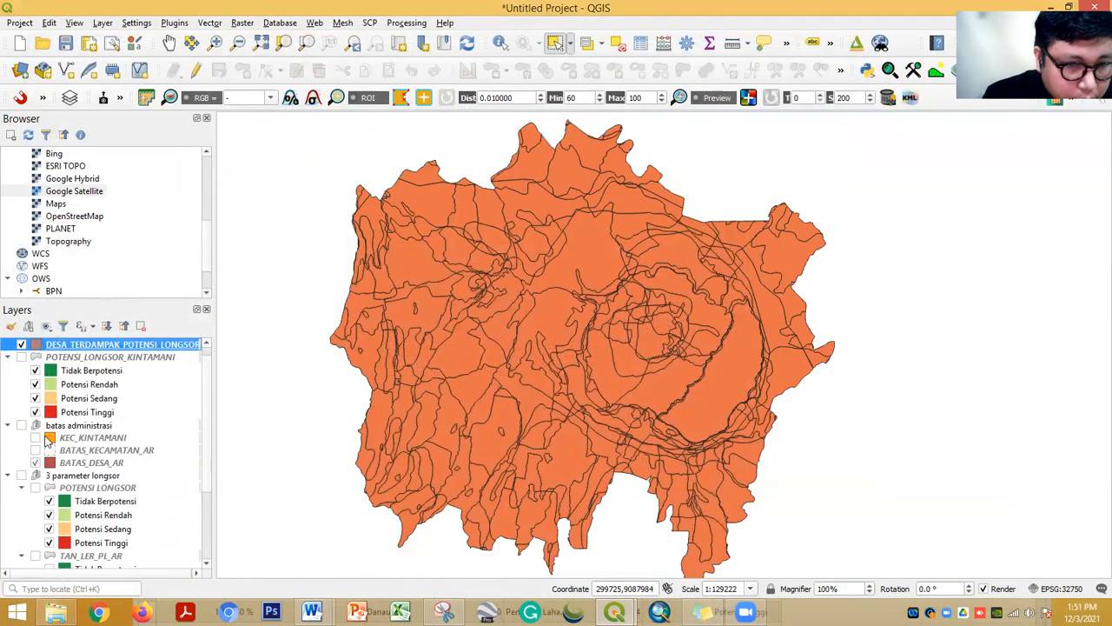
Examine the attribute table of DESA_TERDAMPAK_POTENSI_LONGSOR, checking the landslide class and village recorded for each feature
right_click(132, 345)
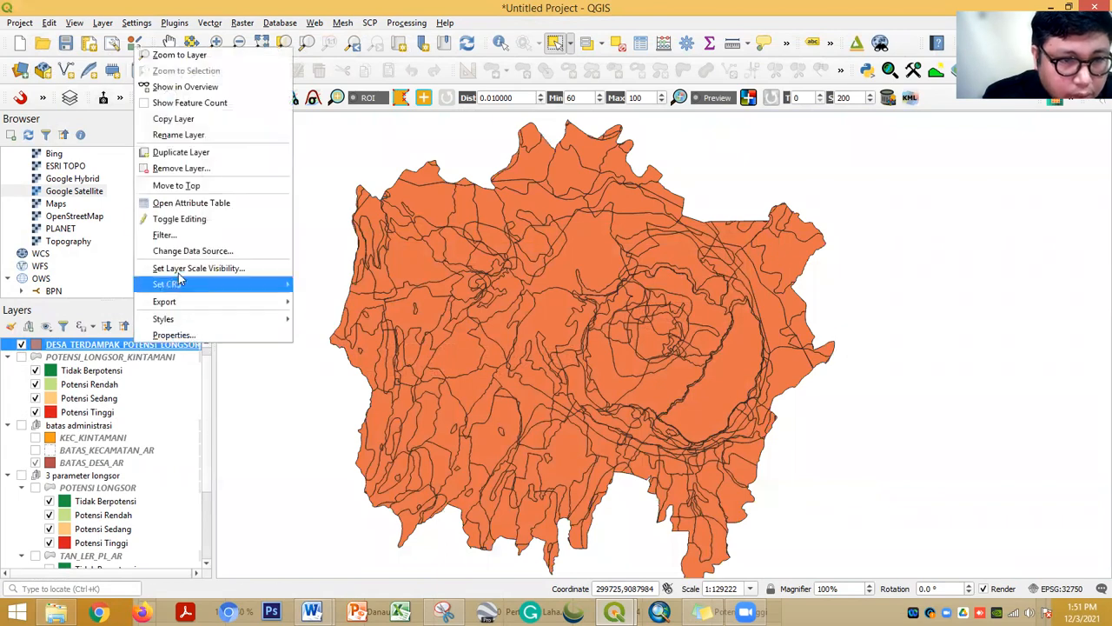
click(213, 202)
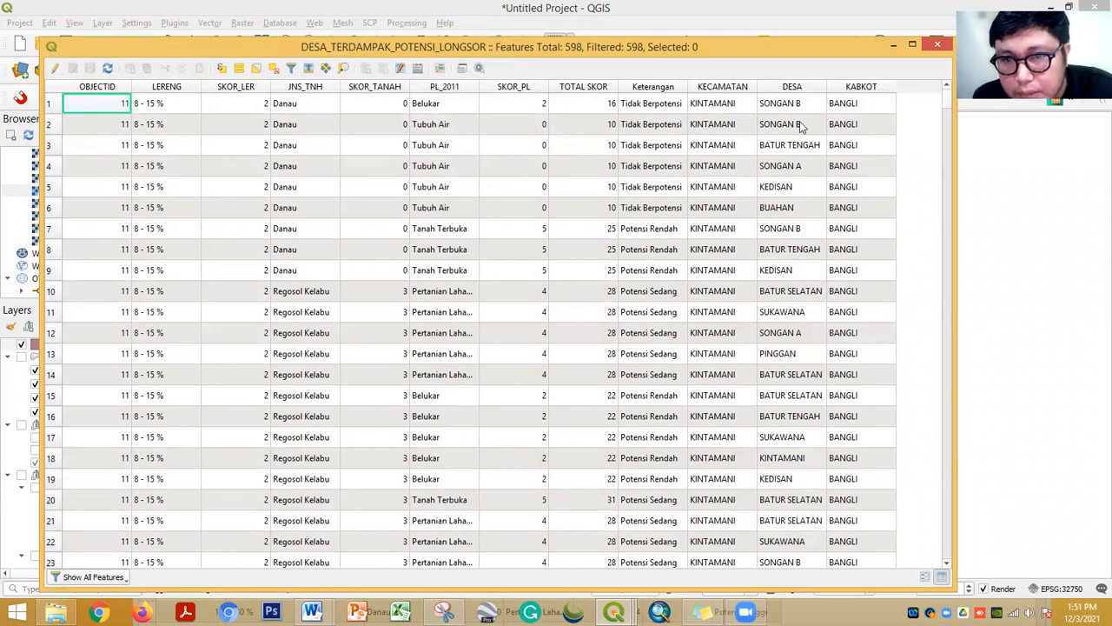
scroll(789, 299, down, 20)
scroll(789, 304, down, 20)
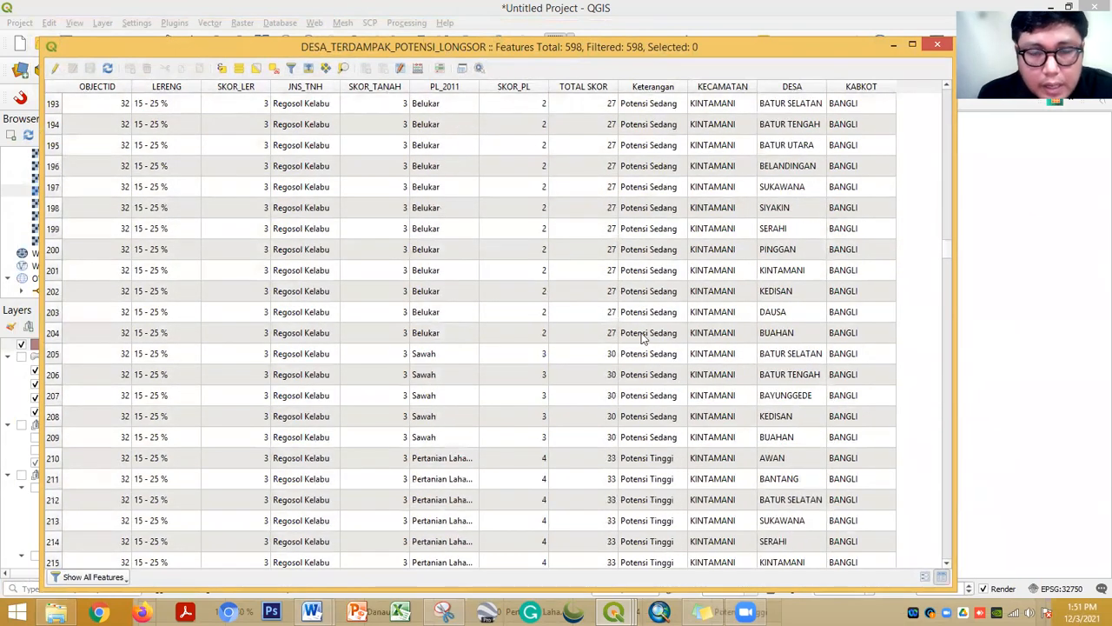
click(938, 44)
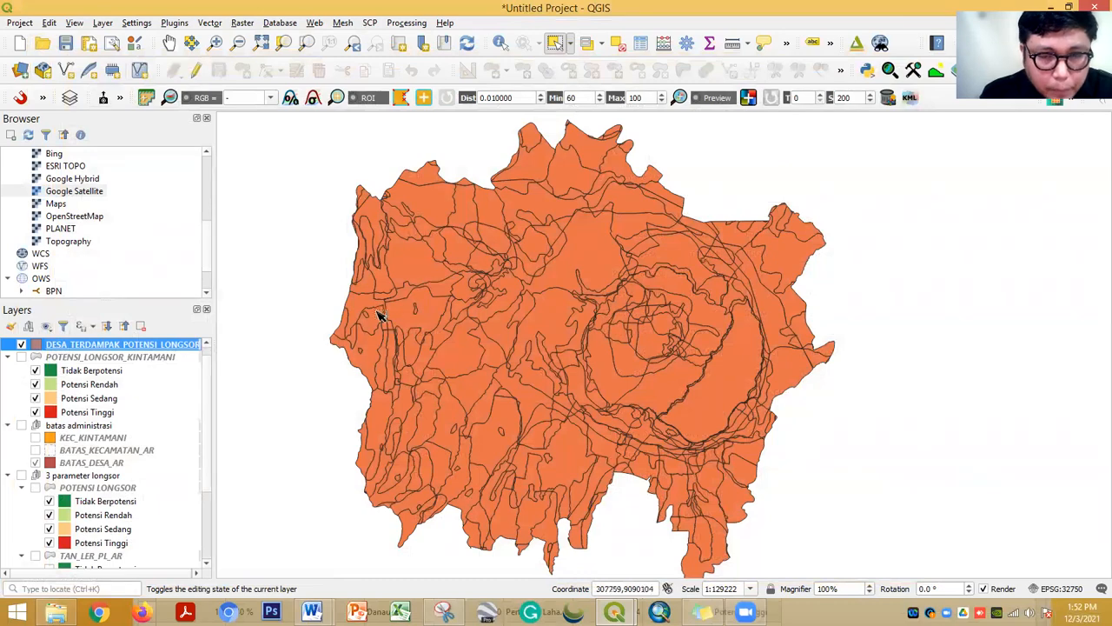
right_click(182, 346)
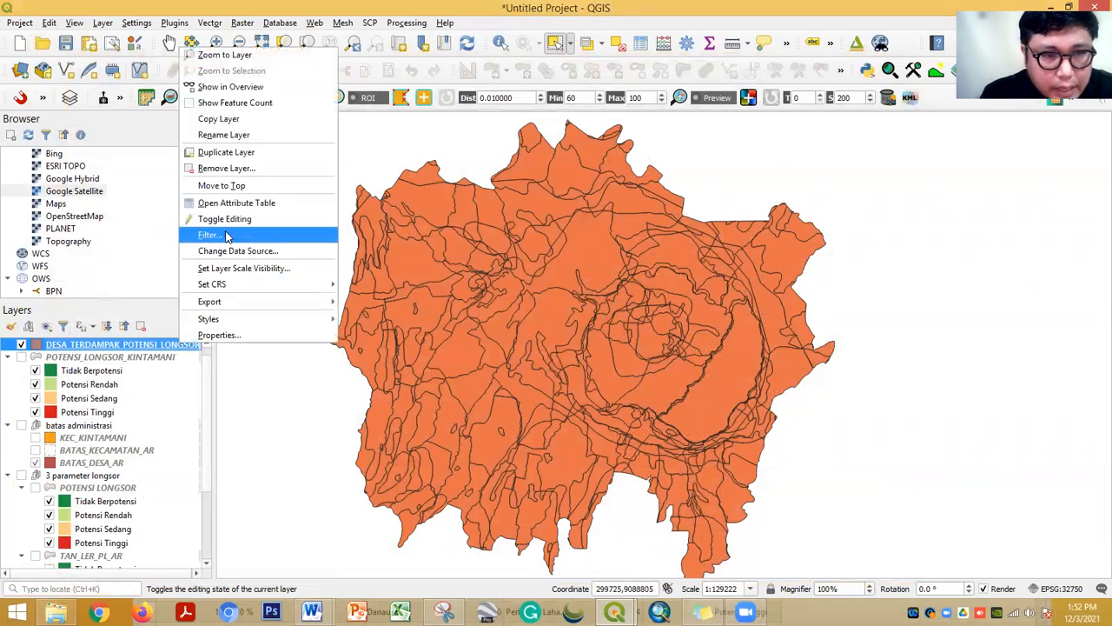
click(239, 205)
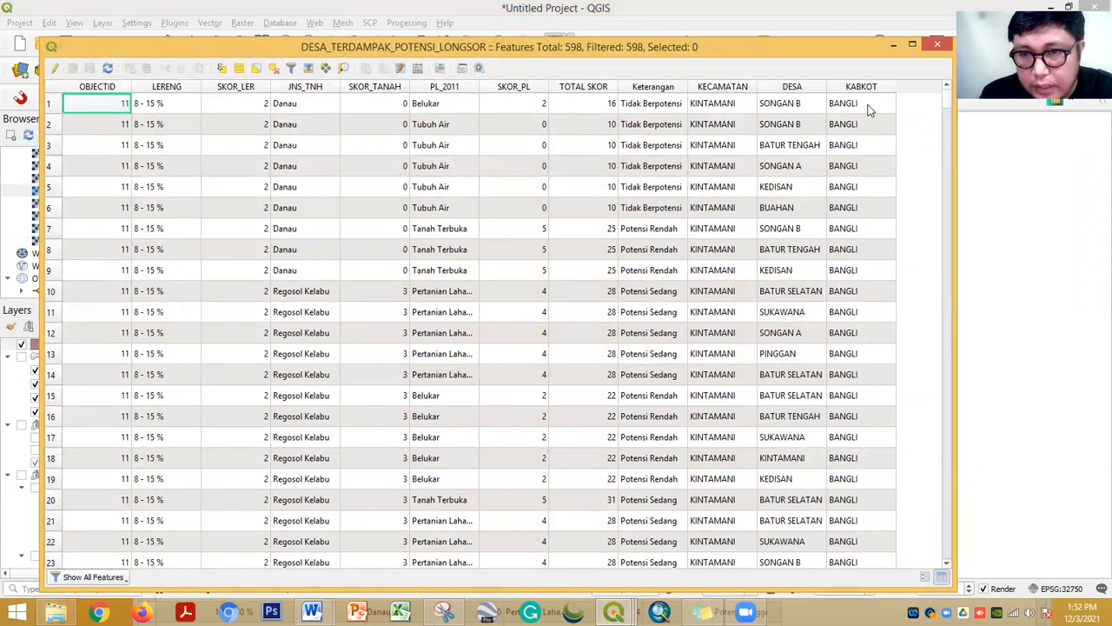
click(894, 45)
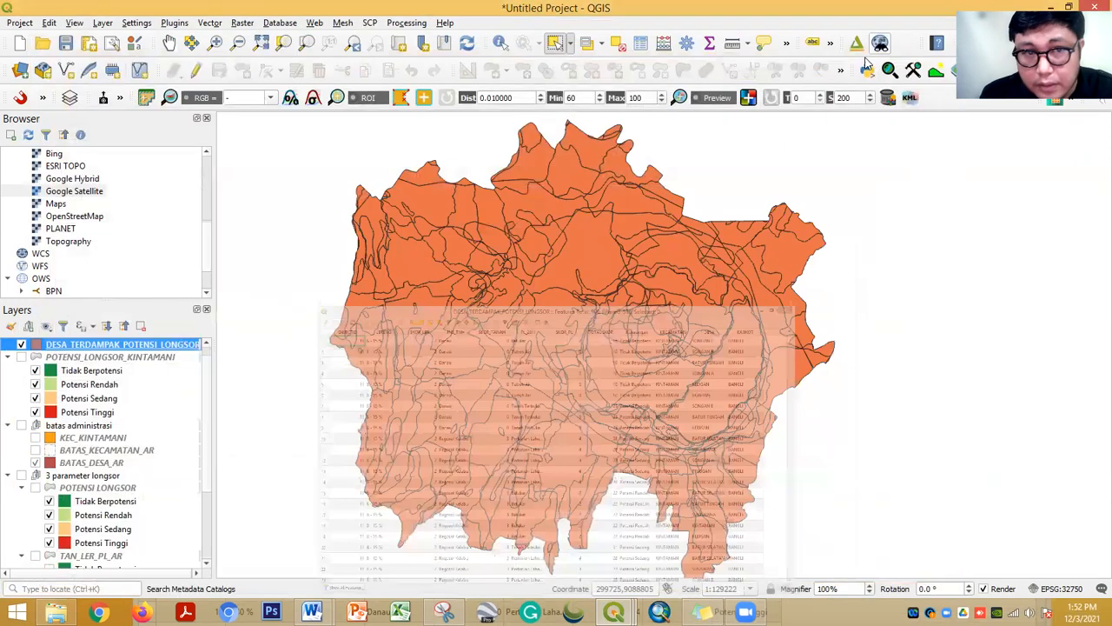
Set up a Dissolve of DESA_TERDAMPAK_POTENSI_LONGSOR using Keterangan and DESA as the dissolve fields
click(210, 23)
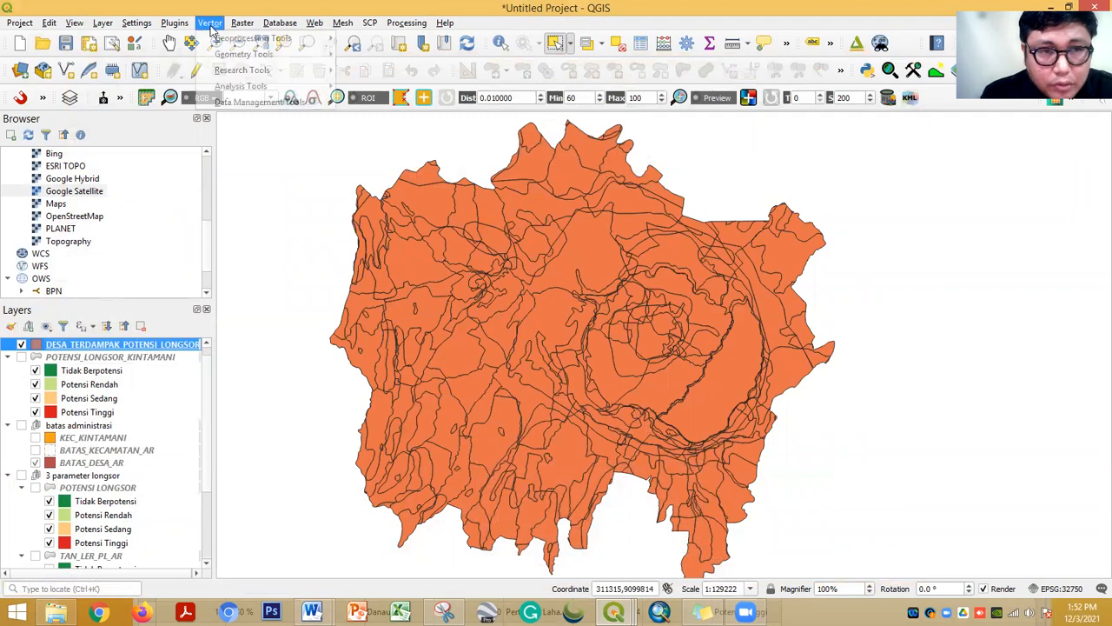
mouse_move(228, 40)
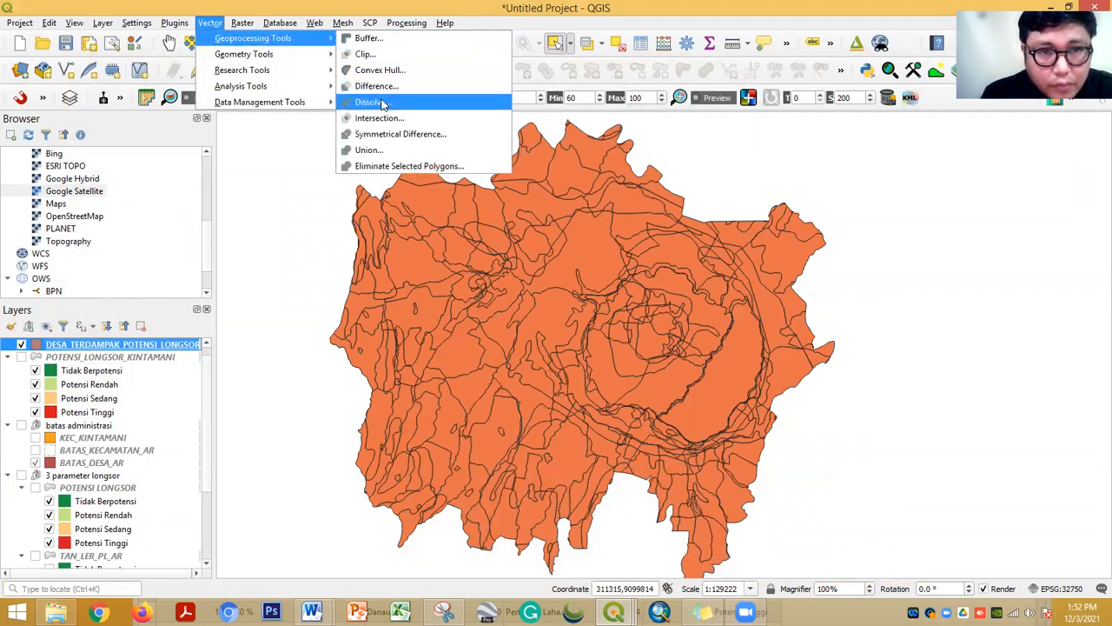
click(369, 101)
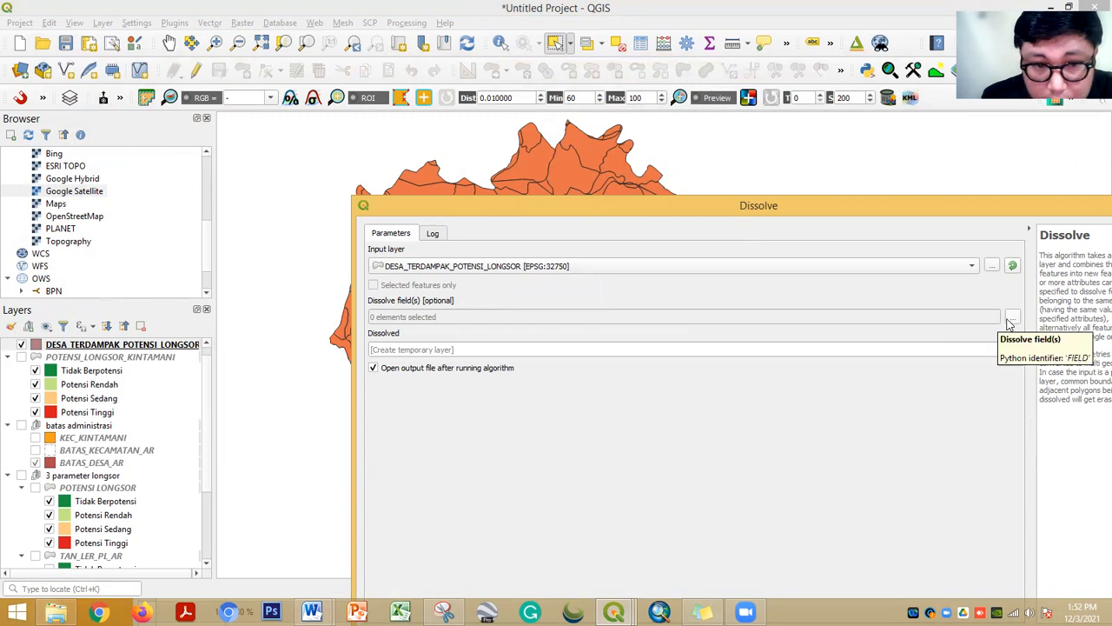
click(1012, 320)
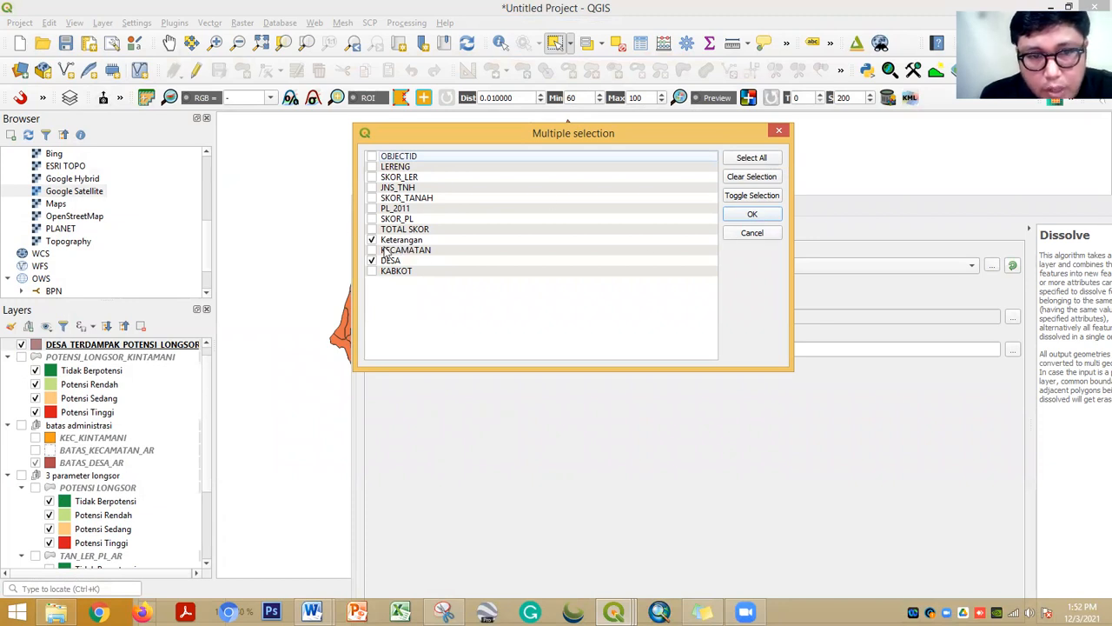
click(753, 215)
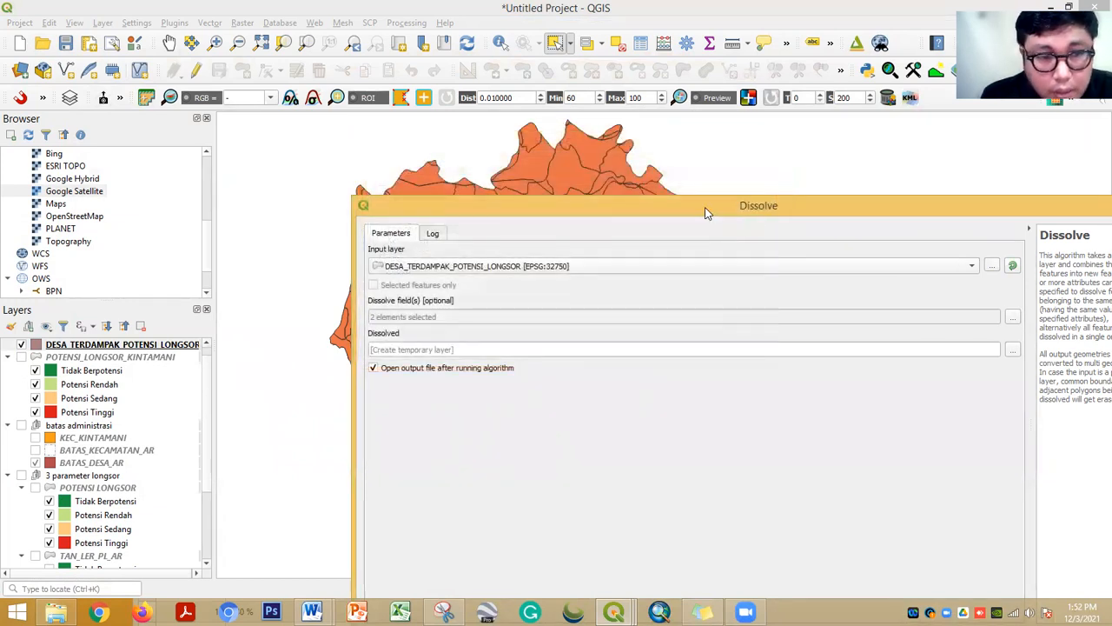
drag(706, 213, 484, 164)
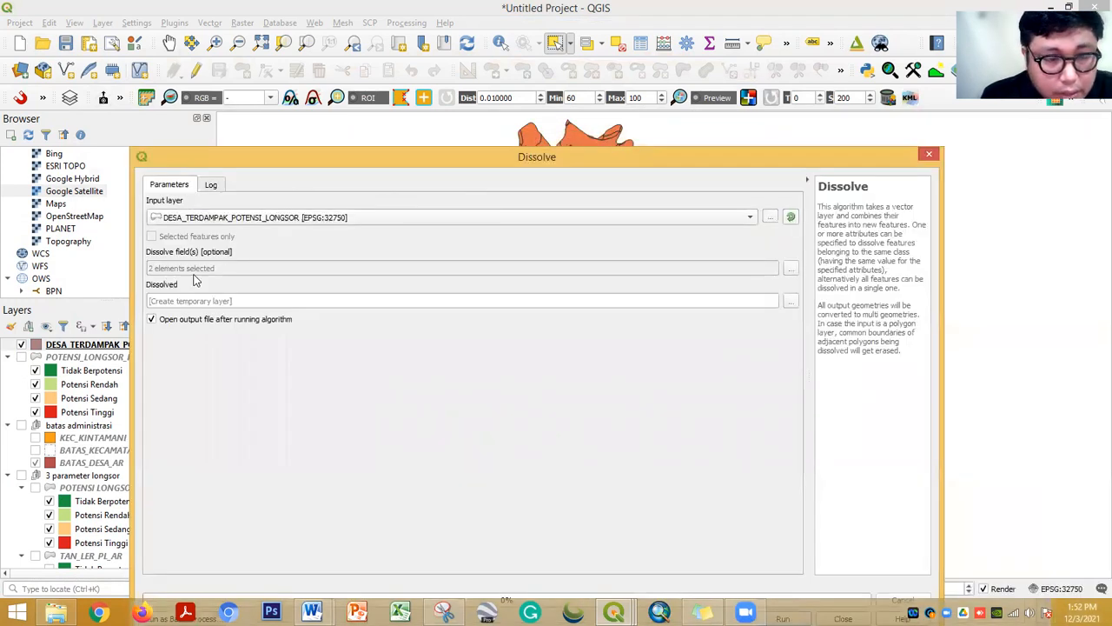
Save the dissolve output as the shapefile DESA_TERDAMPAK_DISSOLVE in HASIL ANALISIS LONSGOR, run the tool, and close its dialog
click(790, 300)
click(804, 321)
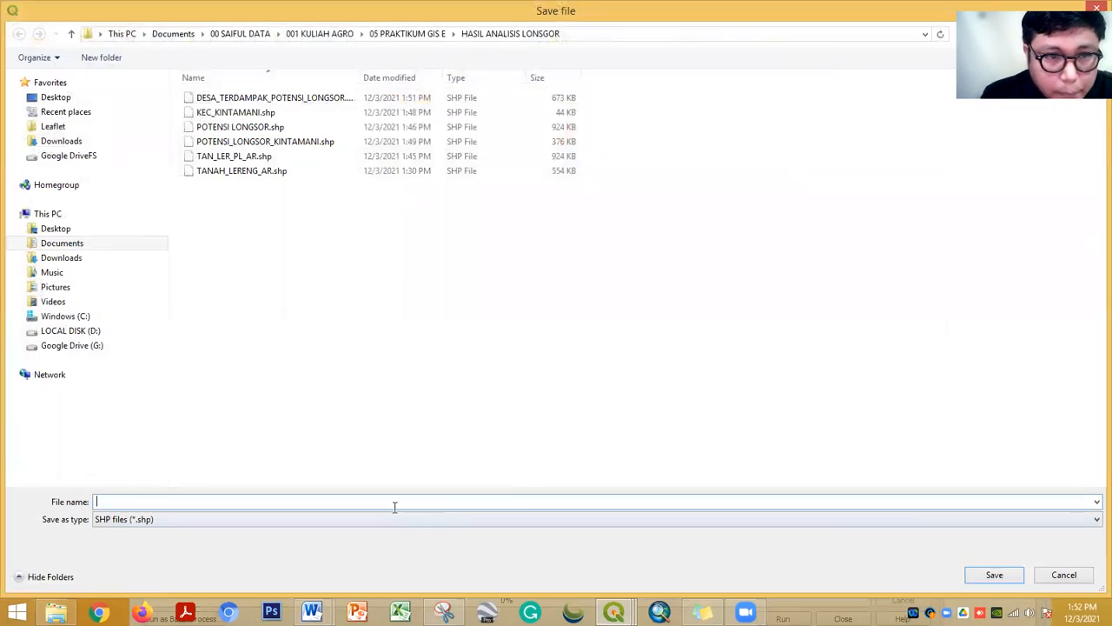
text(DESA_TERDA)
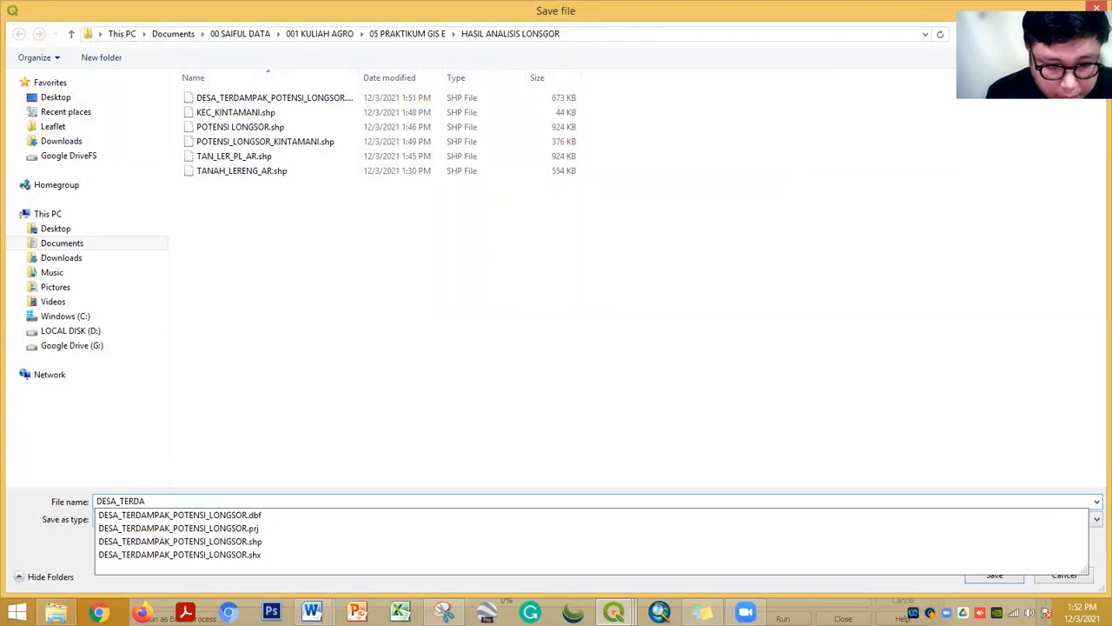
text(MPAK)
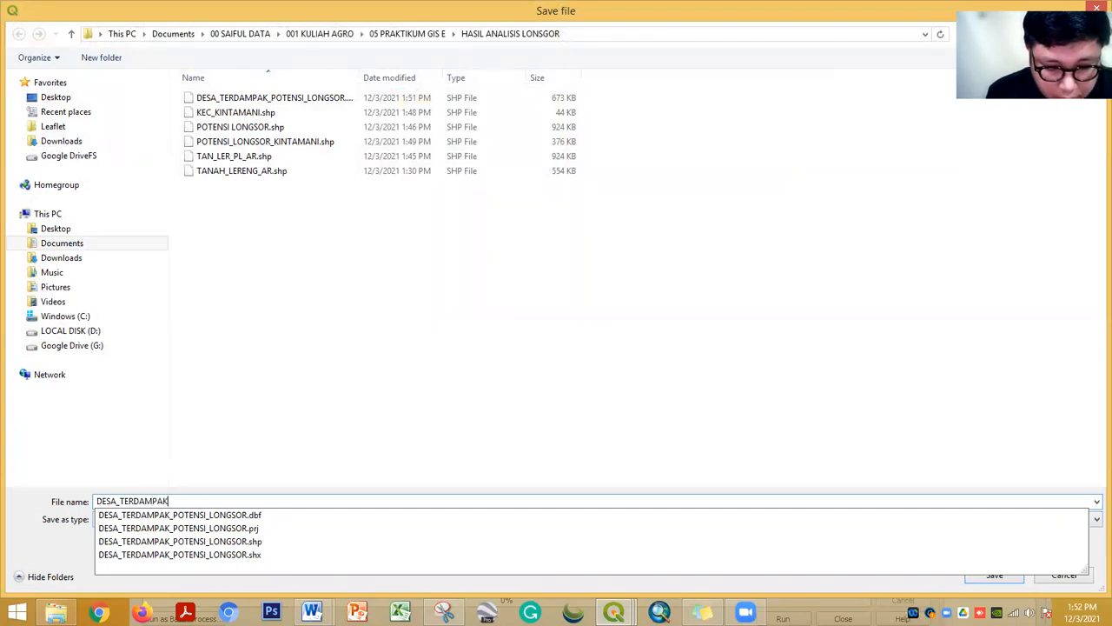
text(_DISSOLVE)
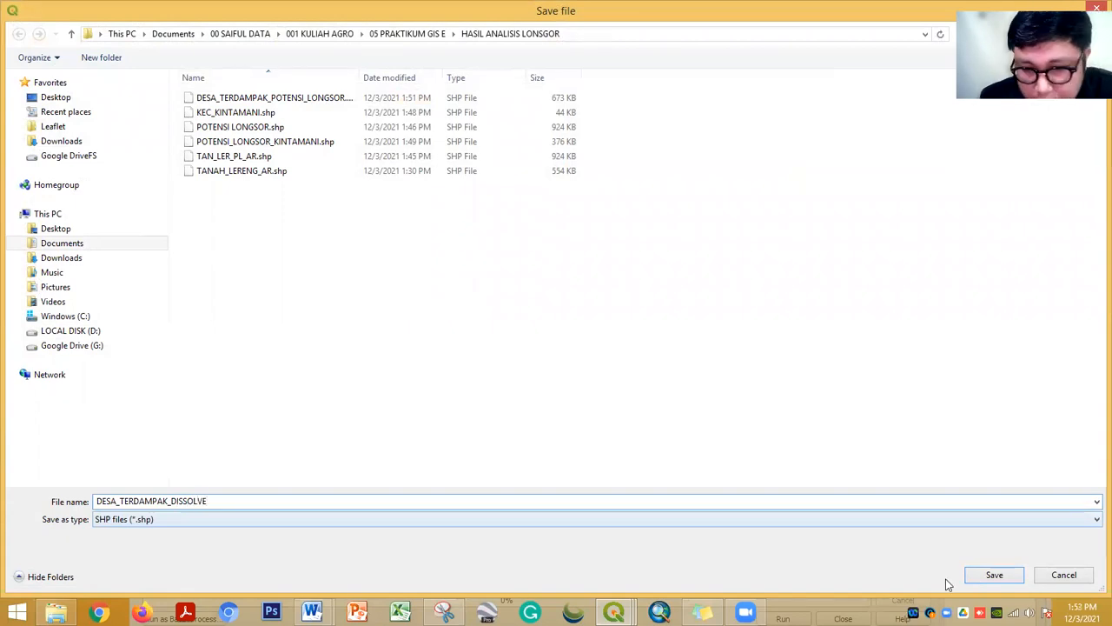
click(989, 575)
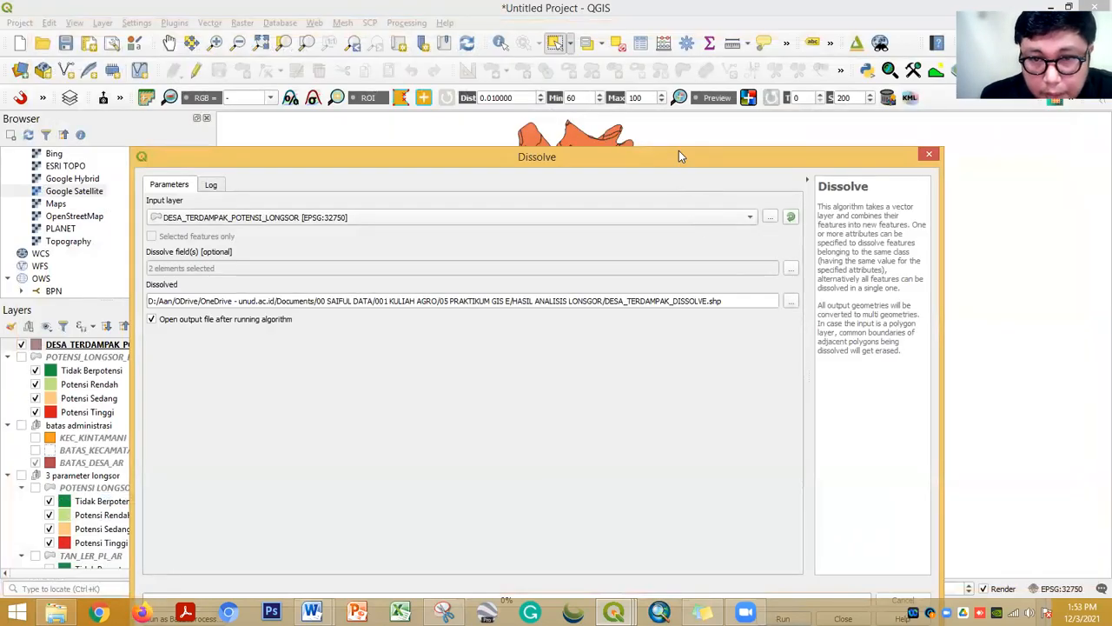
drag(680, 155, 669, 63)
click(770, 526)
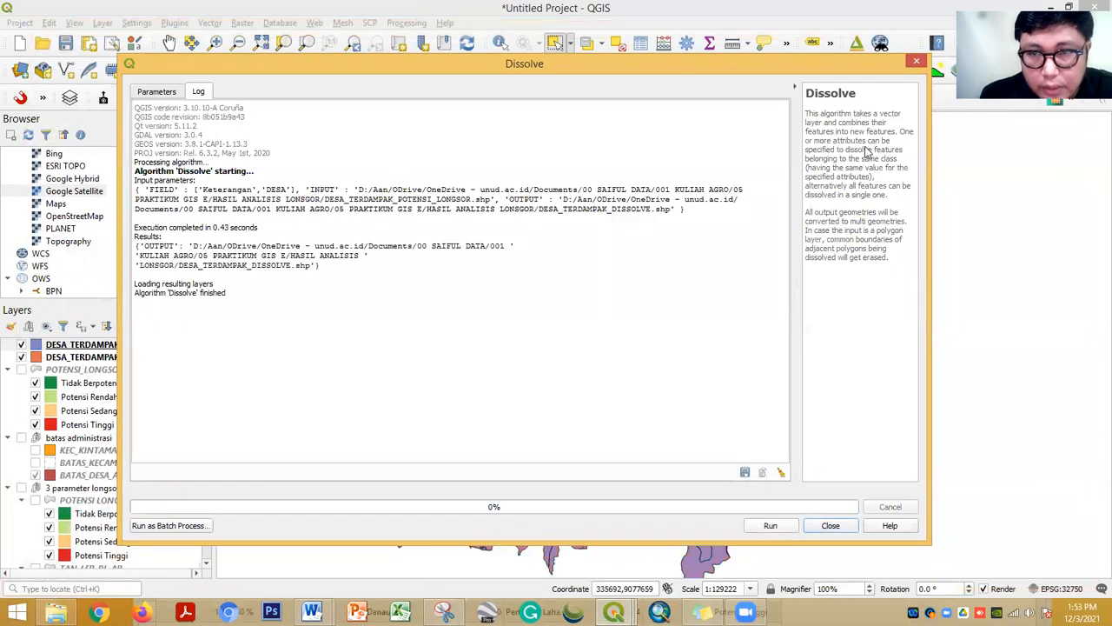
click(916, 61)
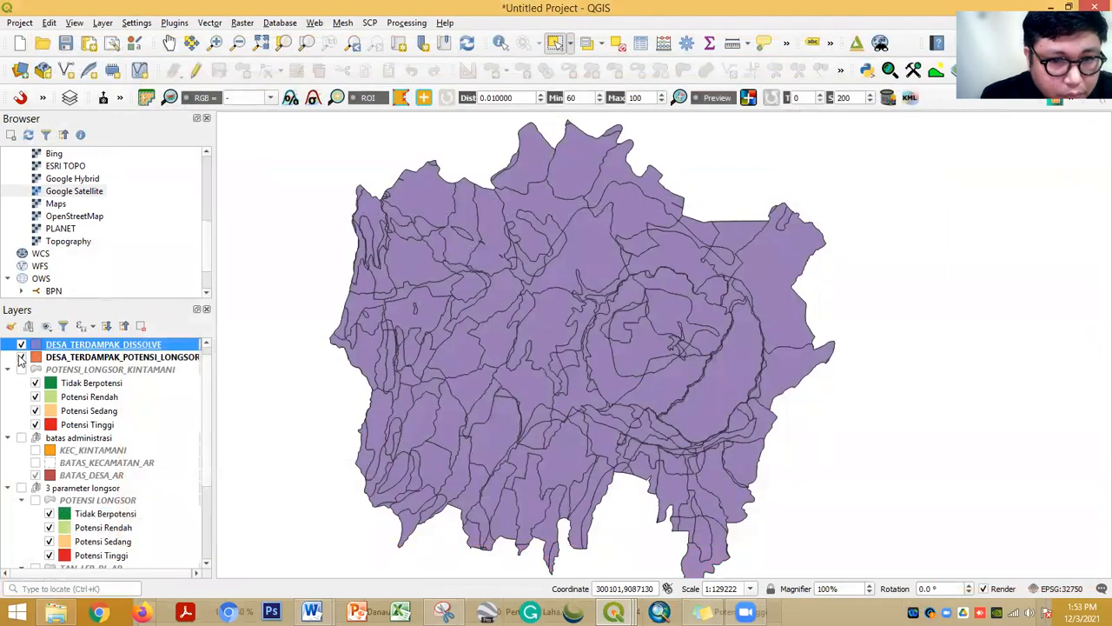
Compare the dissolved layer with DESA_TERDAMPAK_POTENSI_LONGSOR on the map and check the latter's attribute table for its feature total
click(22, 357)
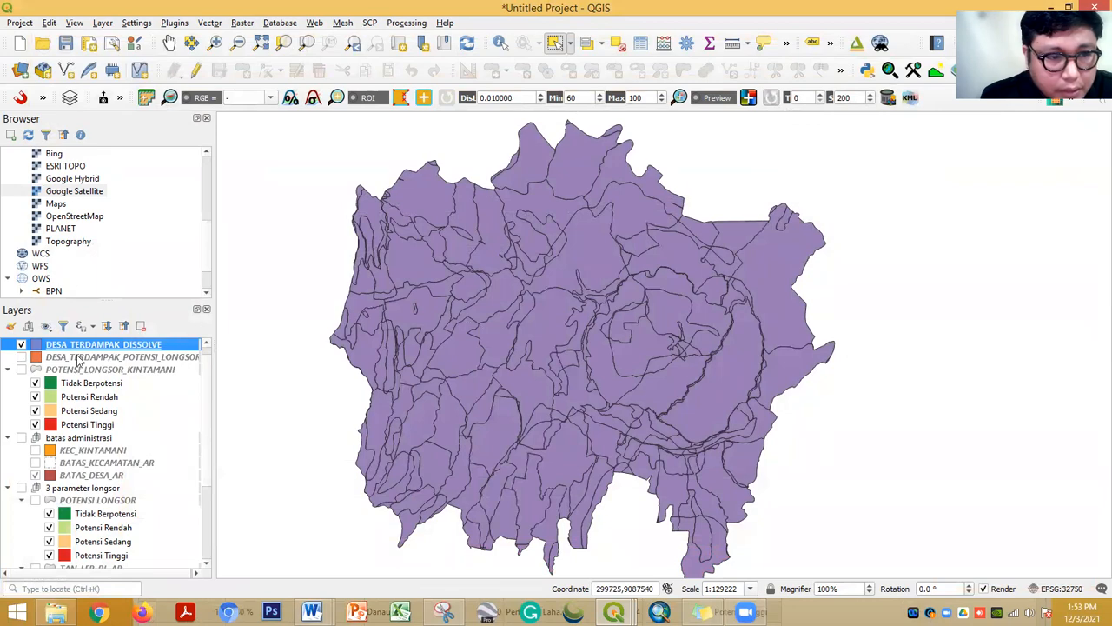
click(21, 345)
click(22, 358)
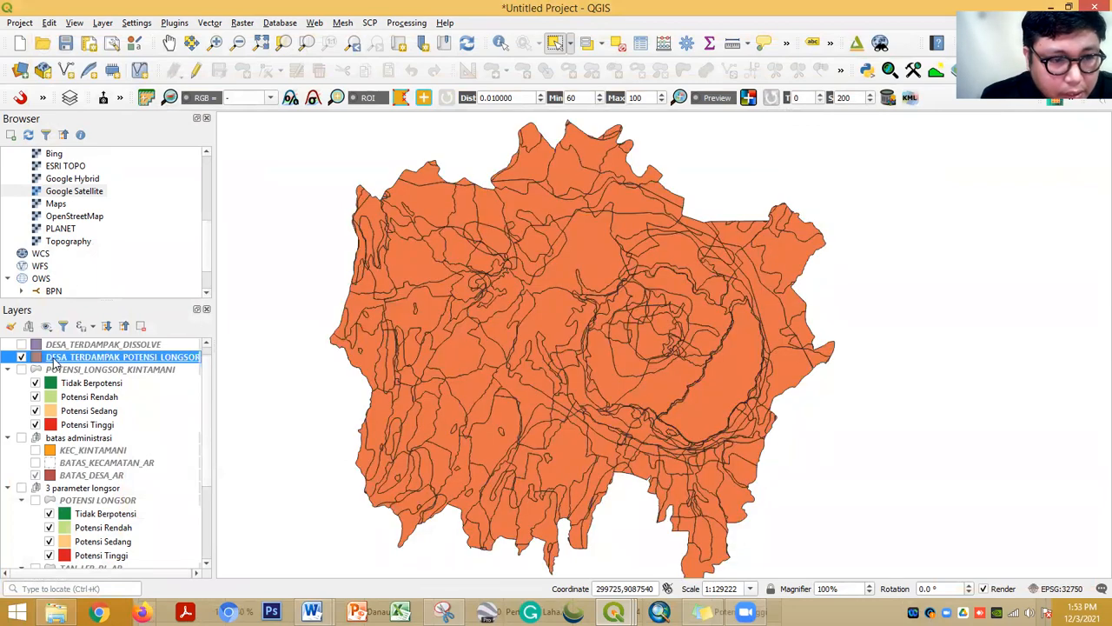
right_click(55, 357)
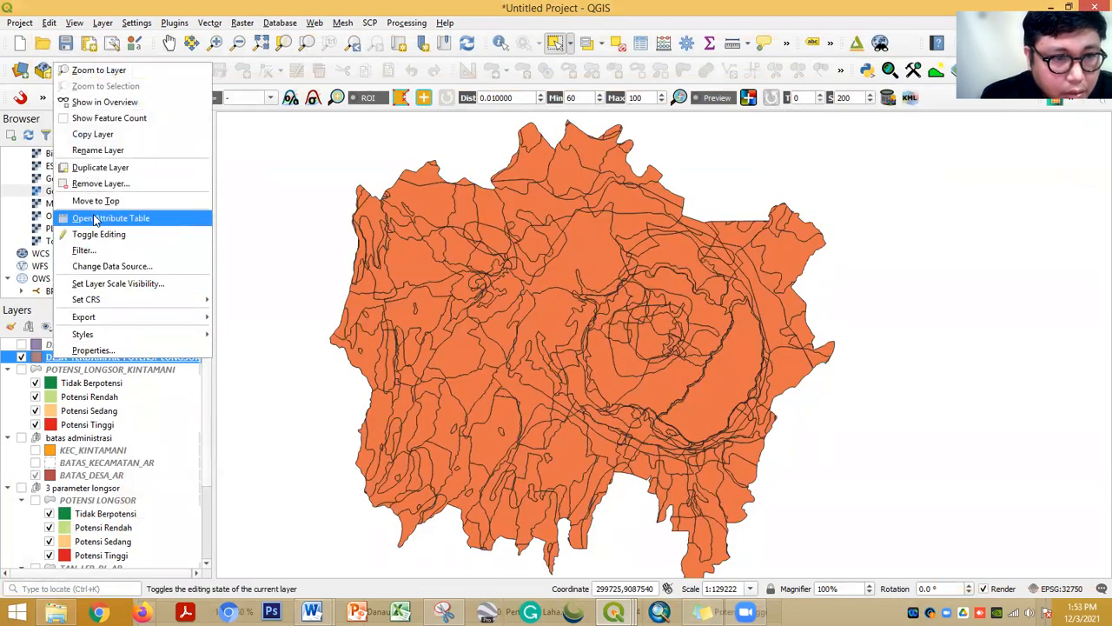
click(95, 219)
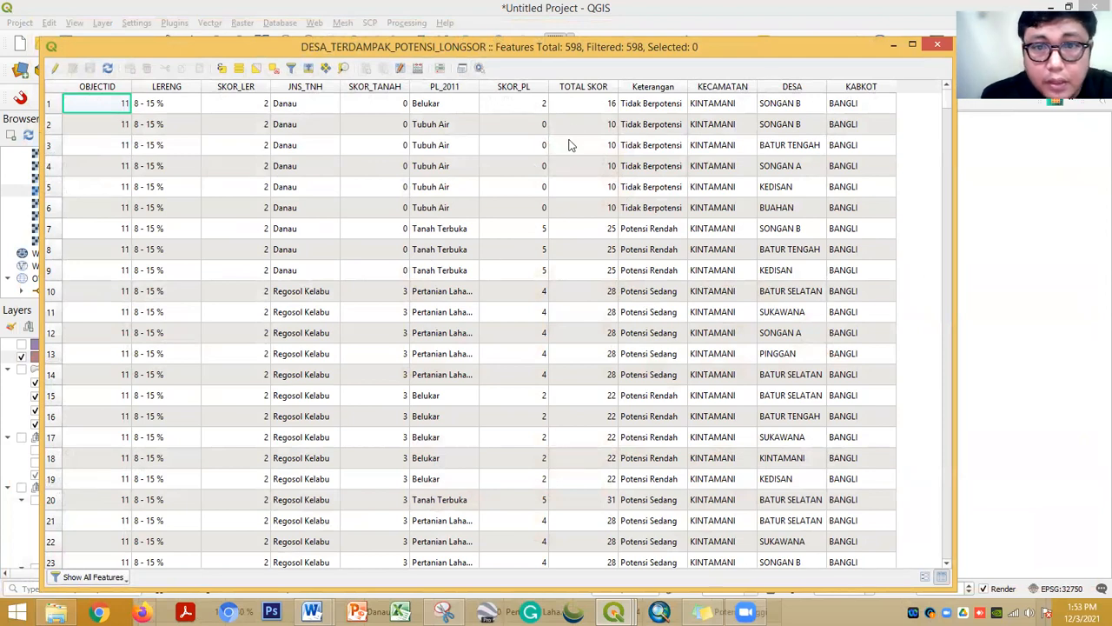
click(938, 45)
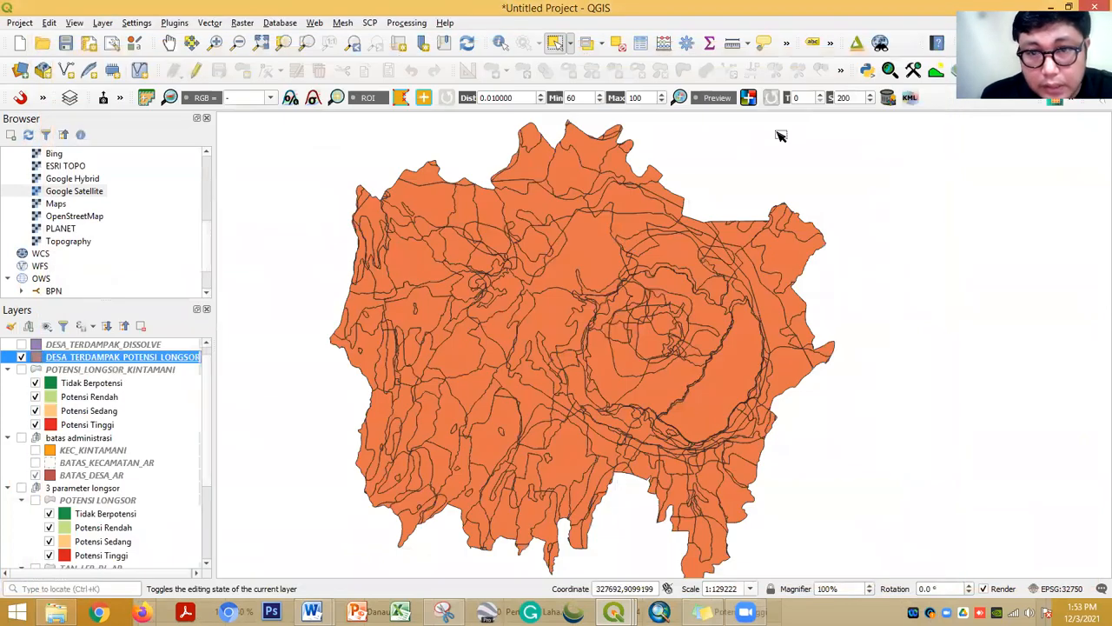
Hide the DESA_TERDAMPAK_POTENSI_LONGSOR layer and show DESA_TERDAMPAK_DISSOLVE on the map
click(143, 346)
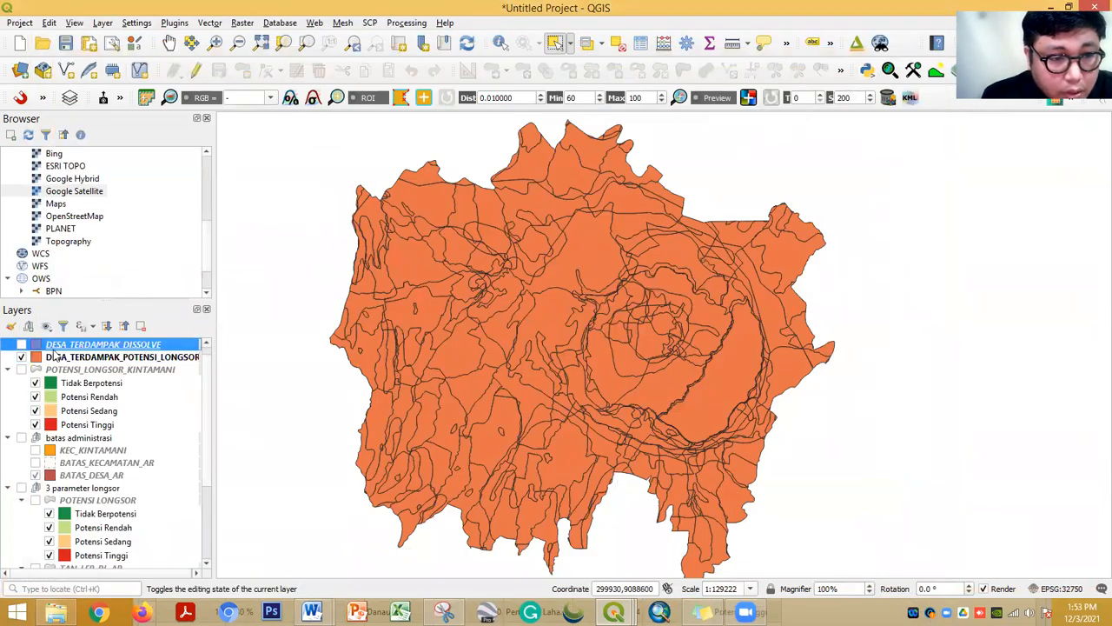
click(20, 357)
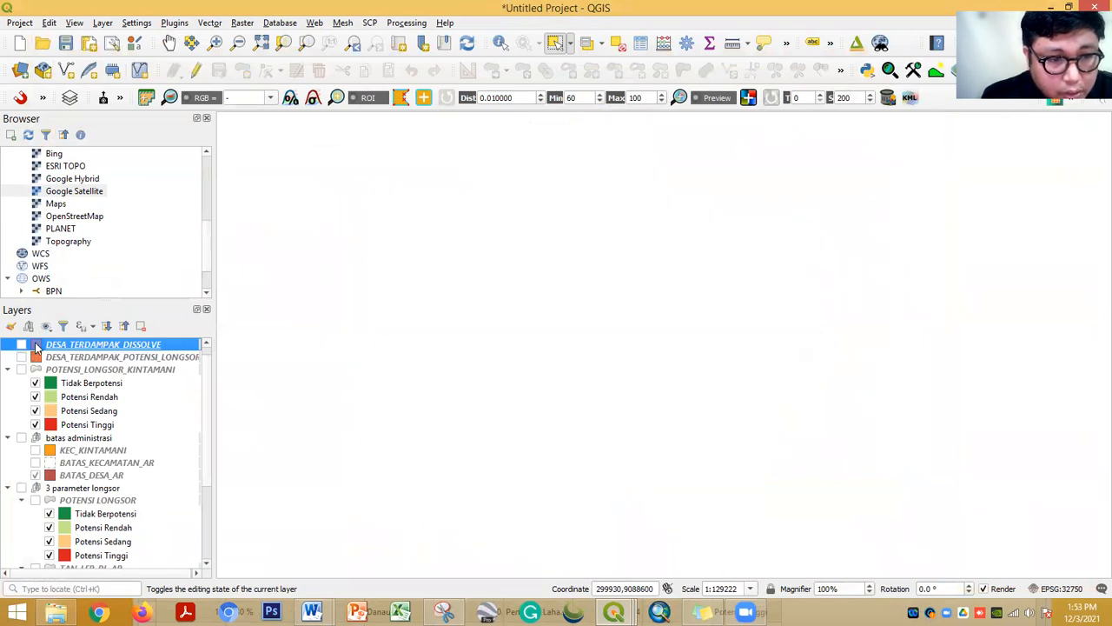
double_click(36, 346)
click(804, 124)
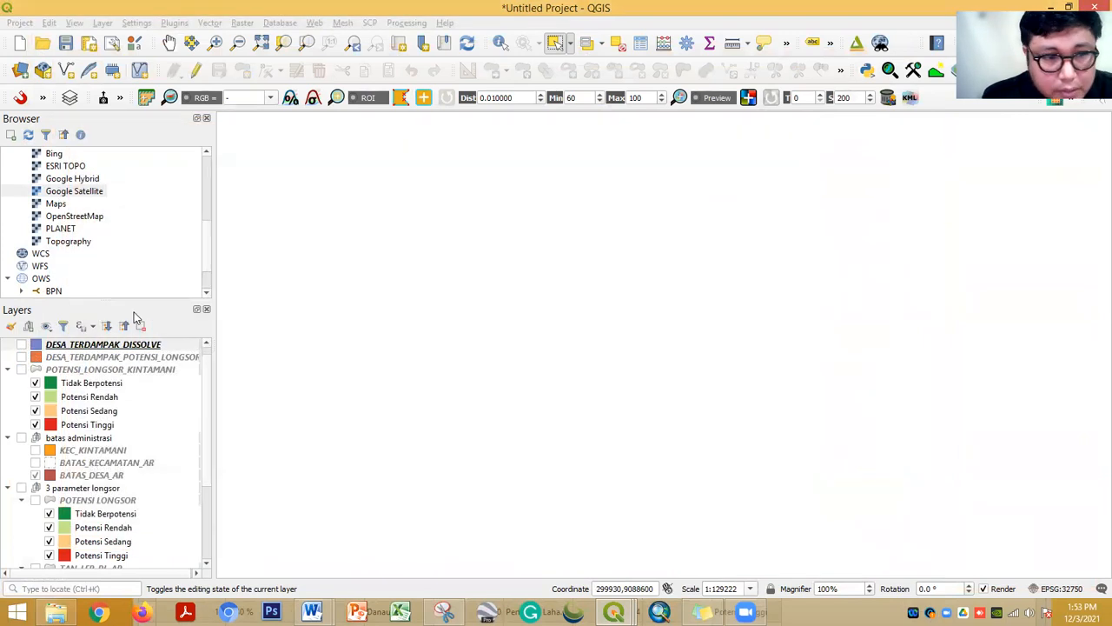
click(21, 345)
Examine the attribute table of DESA_TERDAMPAK_DISSOLVE for its feature total and the landslide class and village of each record
right_click(43, 344)
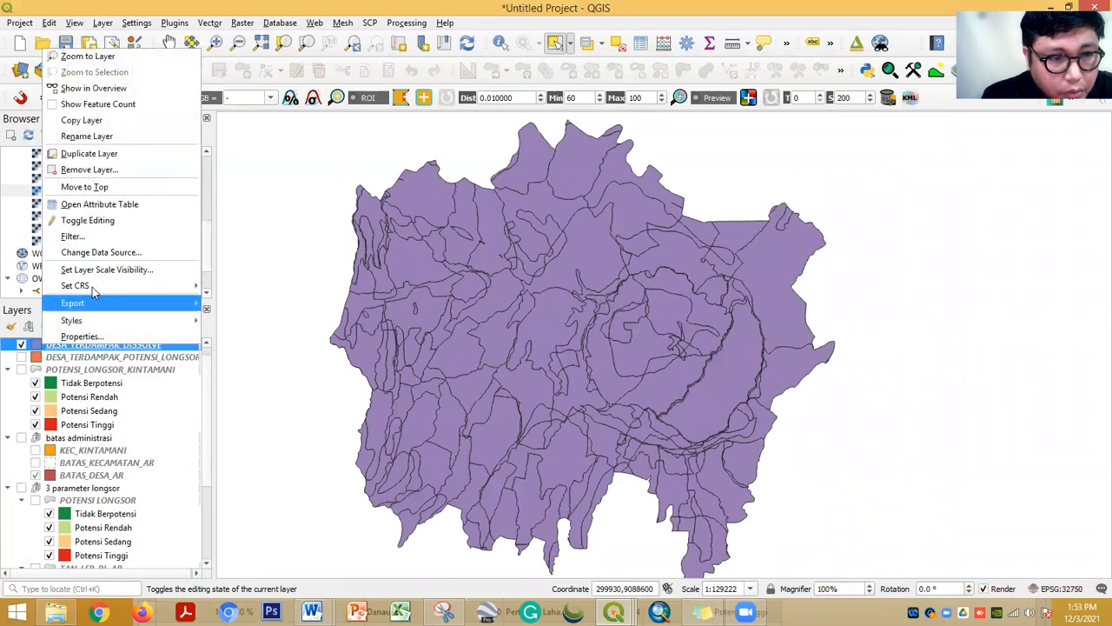
click(137, 204)
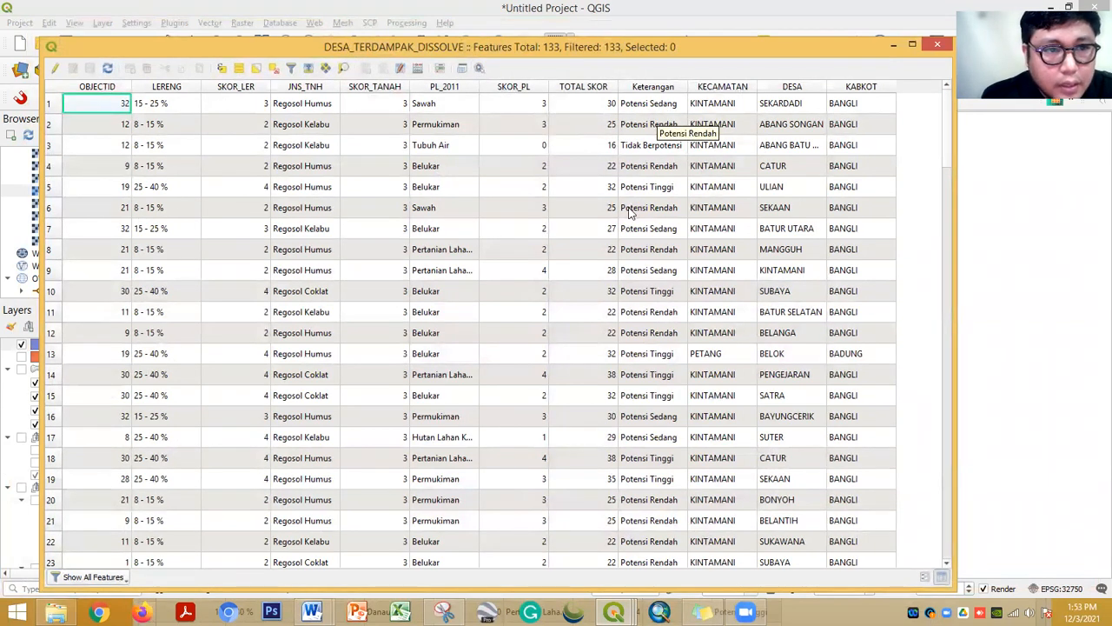
scroll(656, 352, down, 4)
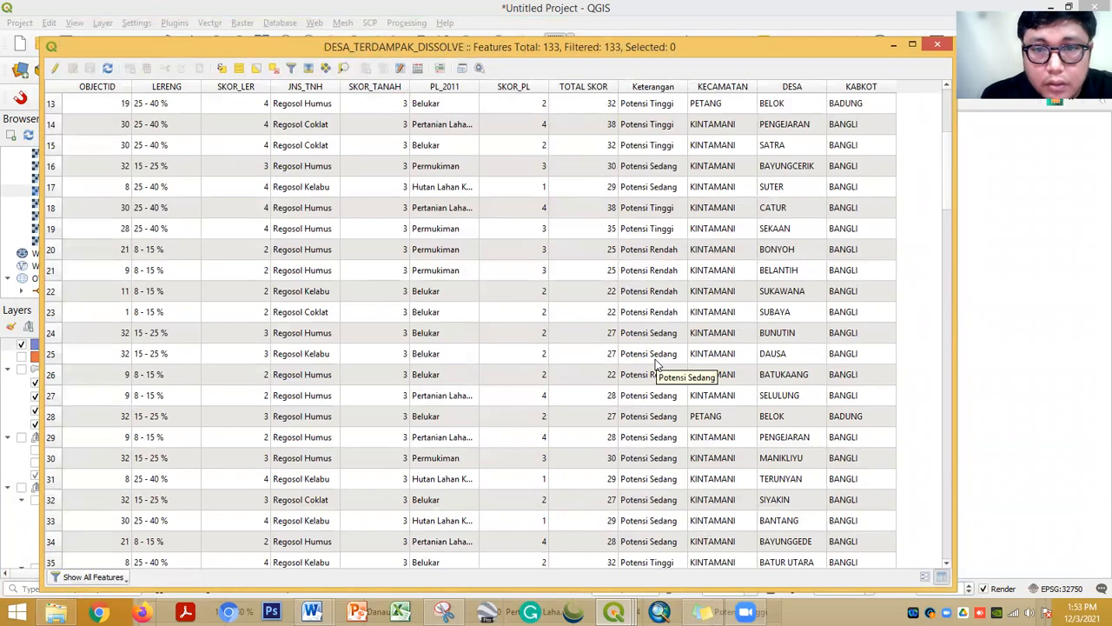
scroll(655, 363, down, 20)
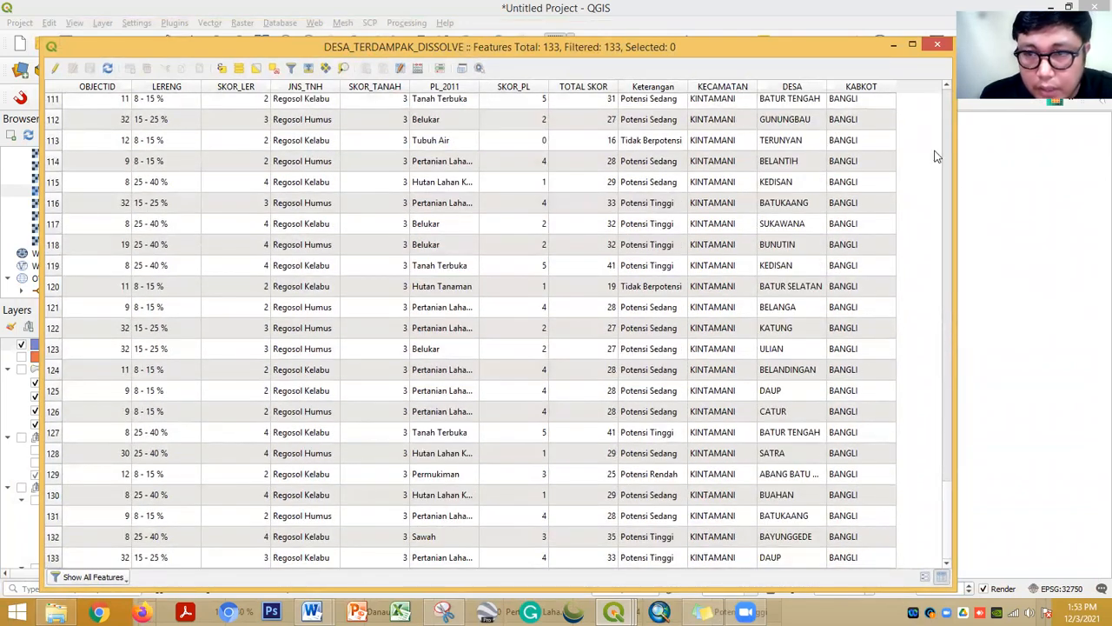
click(937, 44)
scroll(550, 304, down, 3)
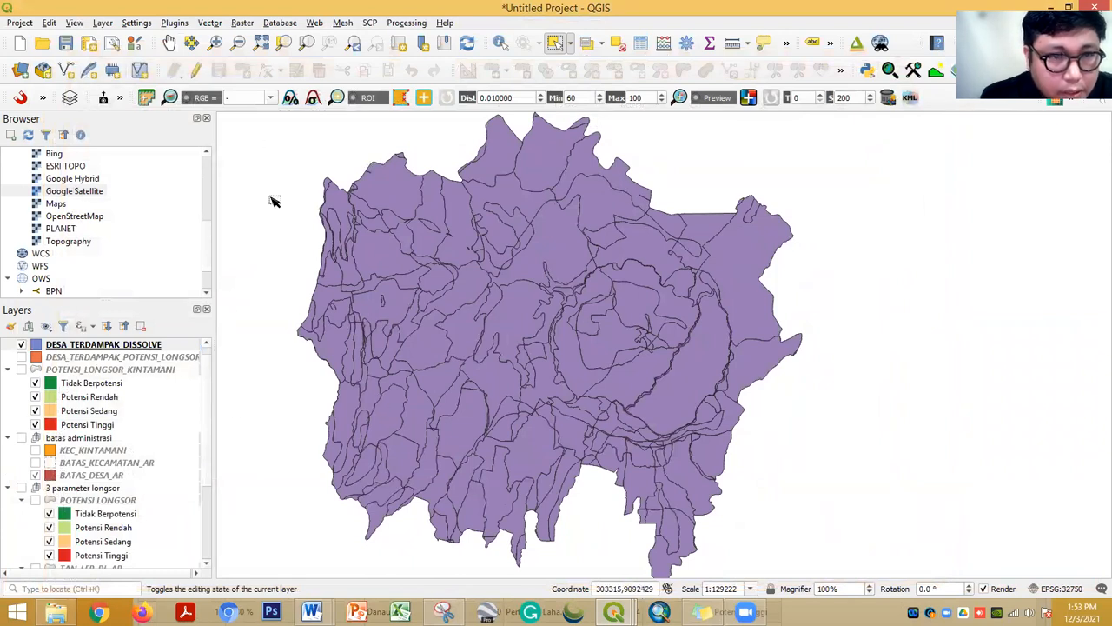
scroll(463, 279, up, 2)
scroll(463, 278, down, 2)
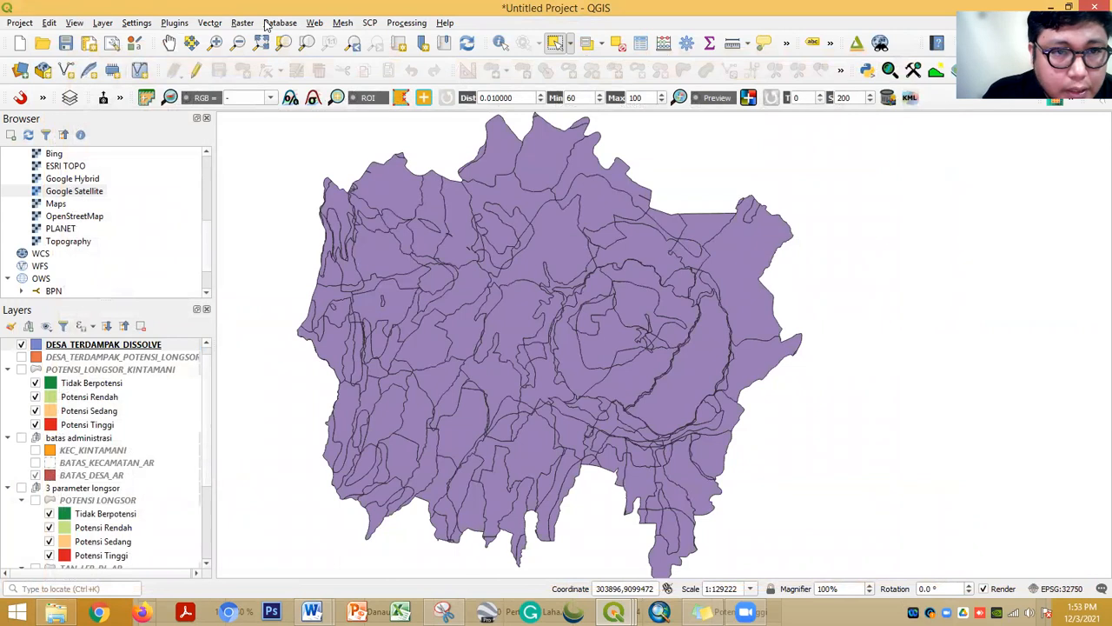
Set up a Dissolve of DESA_TERDAMPAK_DISSOLVE using Keterangan and DESA as the dissolve fields
click(210, 23)
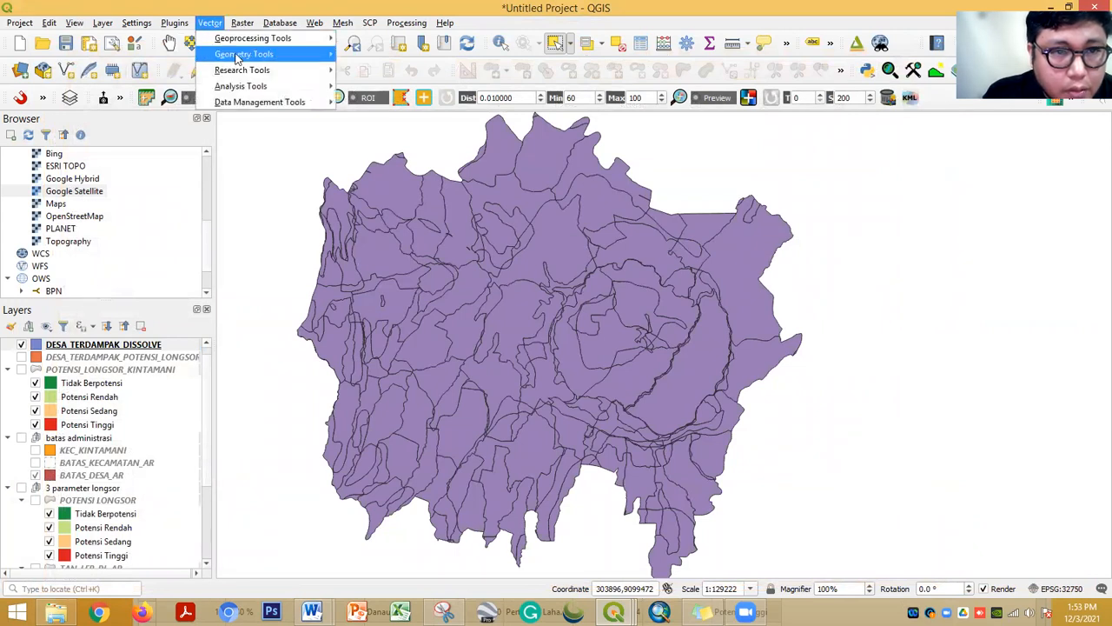
mouse_move(246, 54)
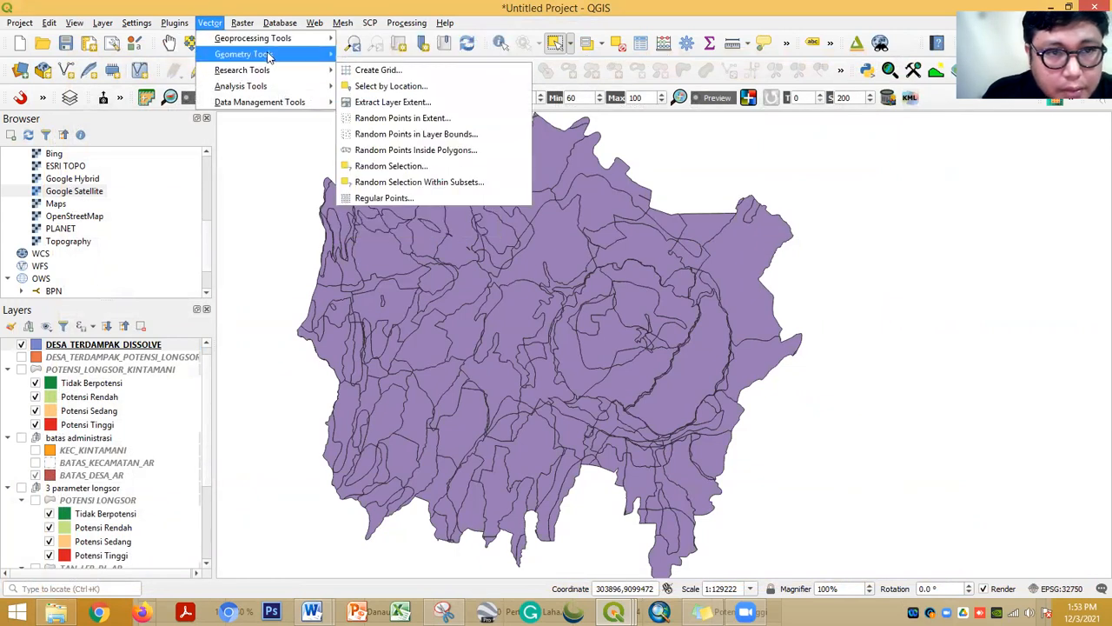
mouse_move(278, 44)
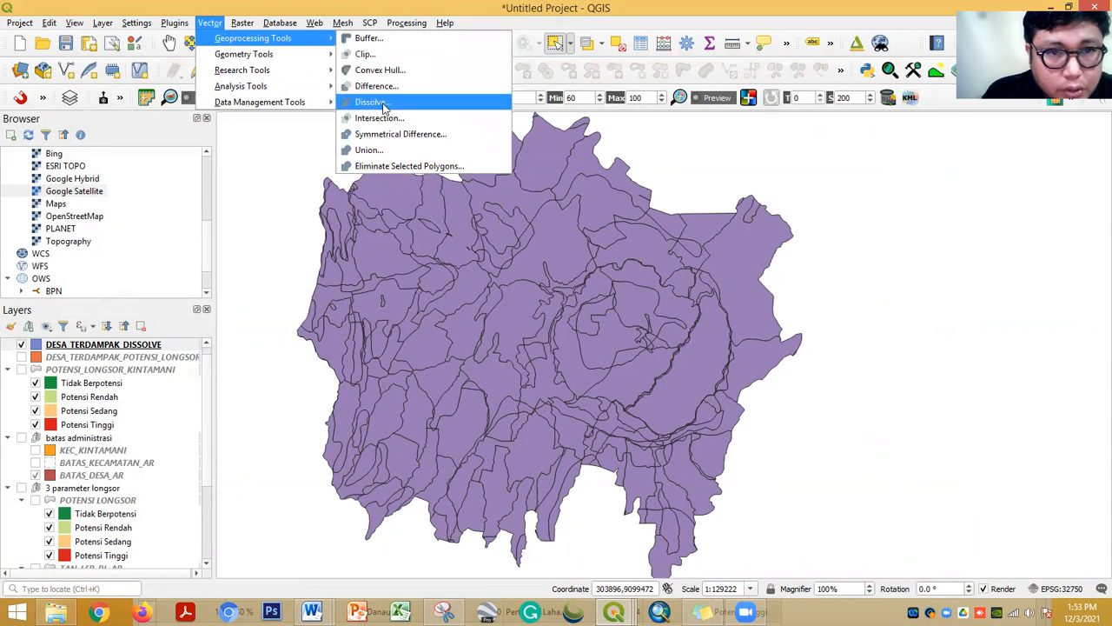
click(373, 102)
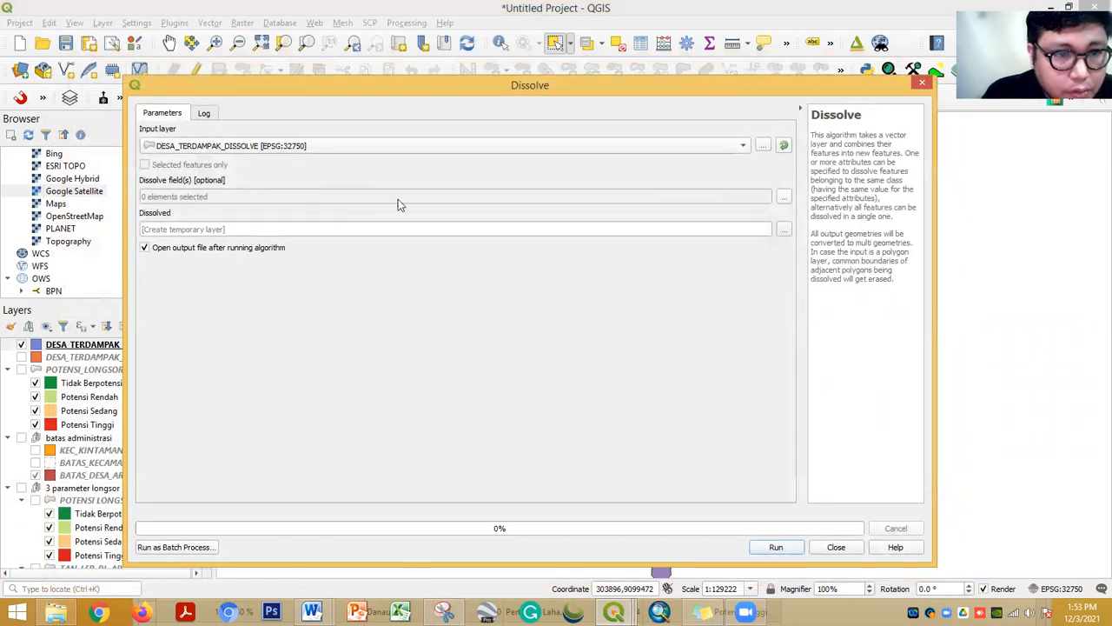
click(784, 198)
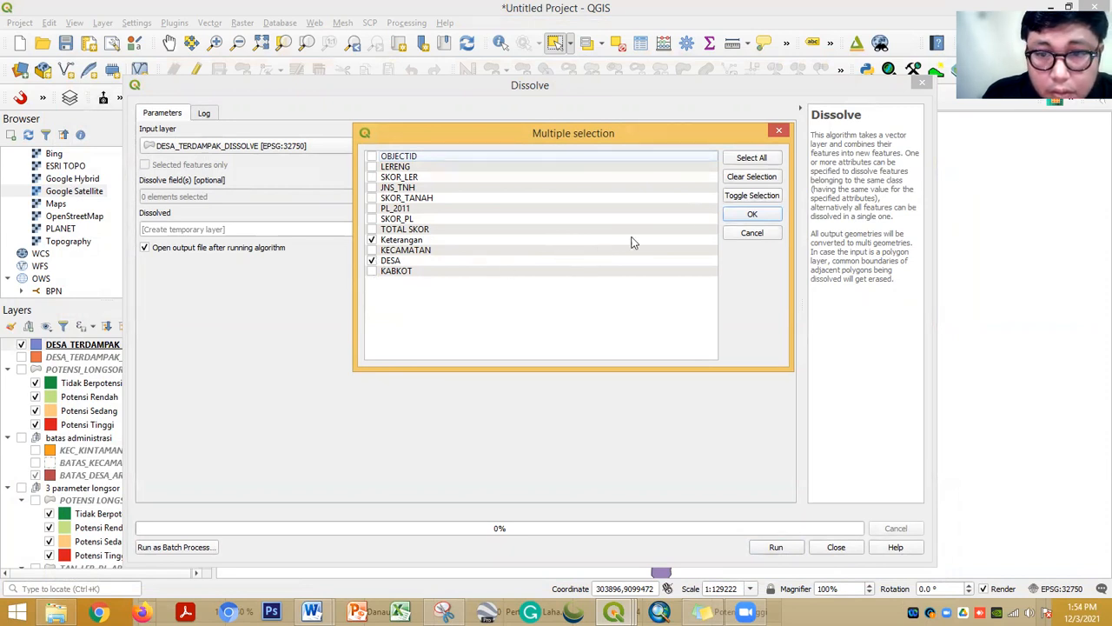
click(747, 215)
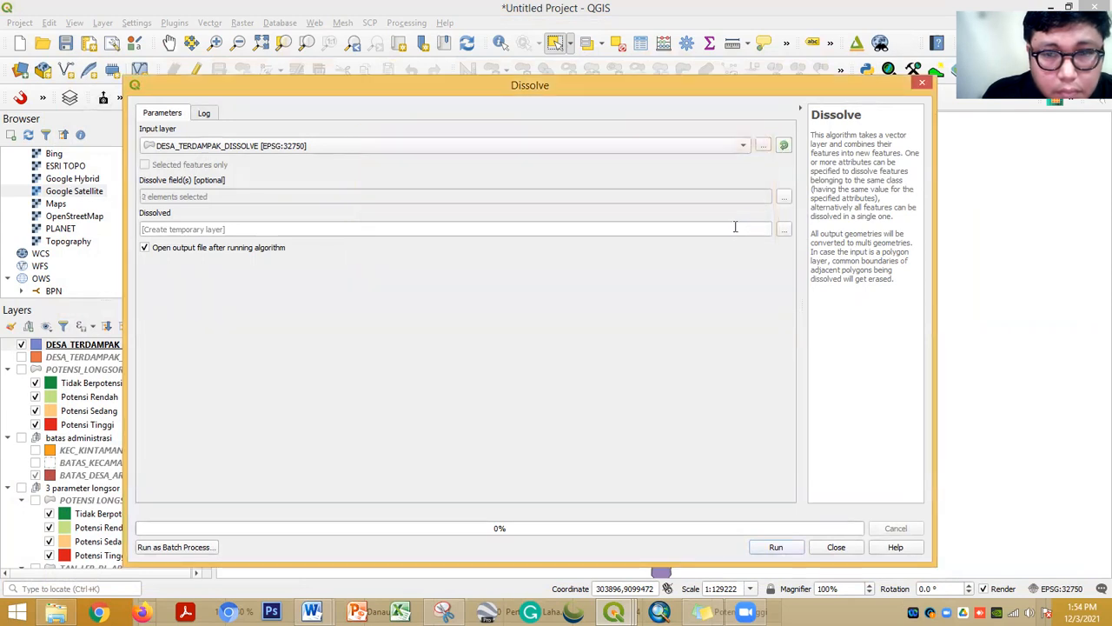
Save the second dissolve output as the shapefile DS in HASIL ANALISIS LONSGOR, run the tool, and close its dialog
click(784, 233)
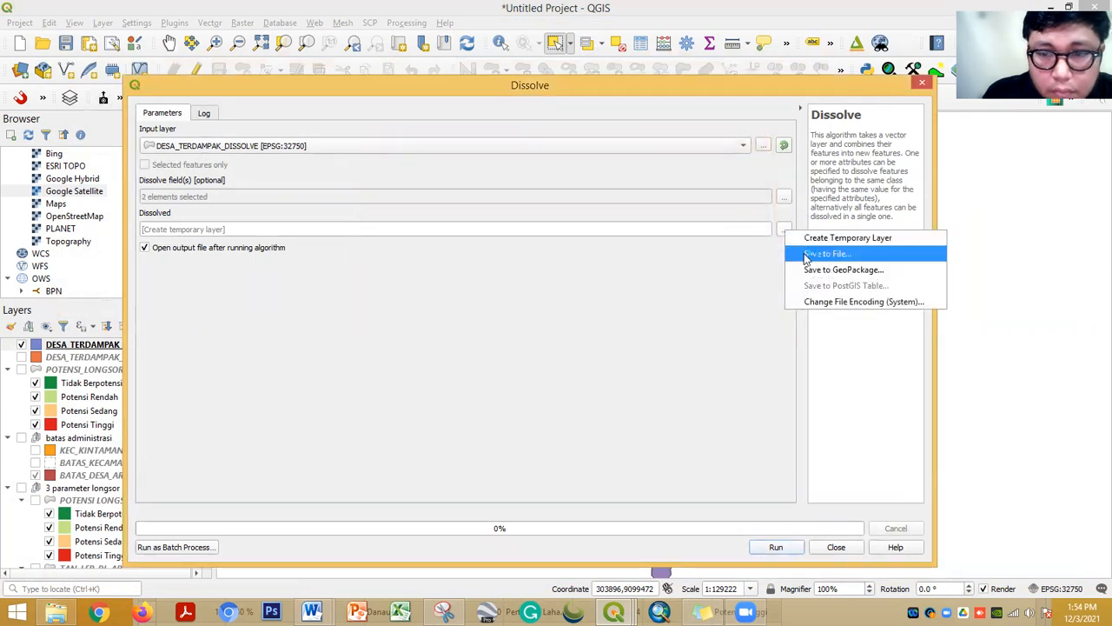
click(829, 252)
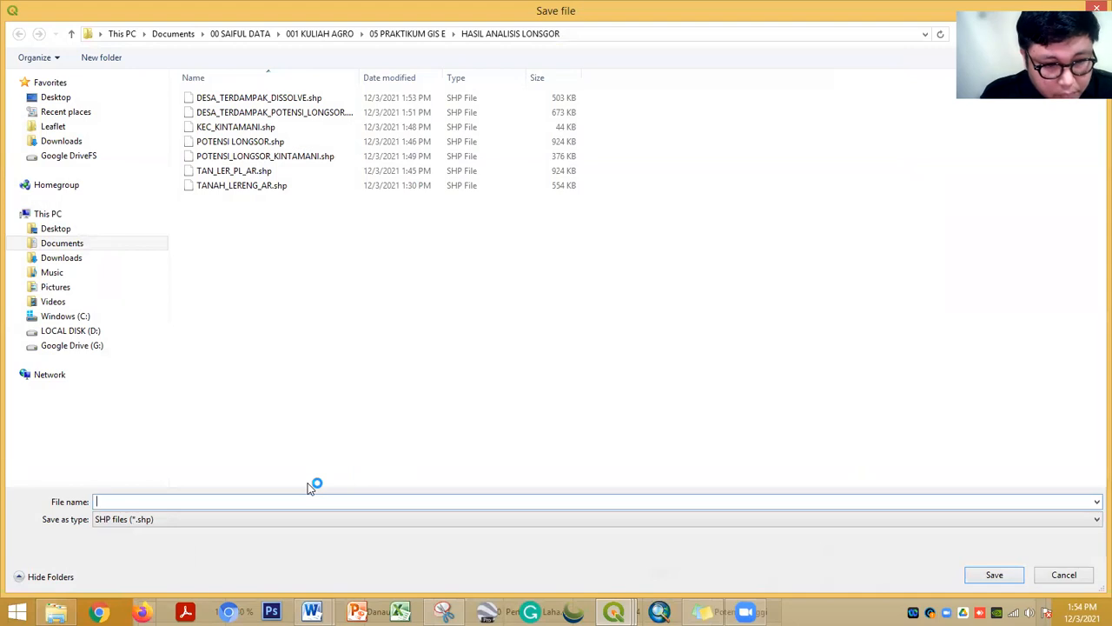
text(DS)
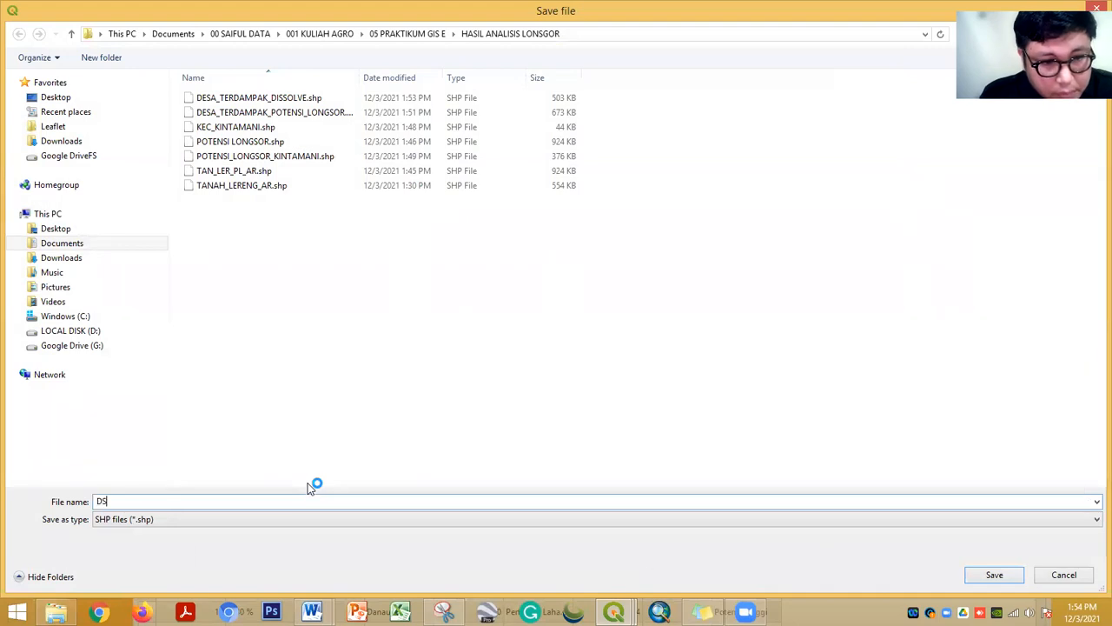
click(988, 573)
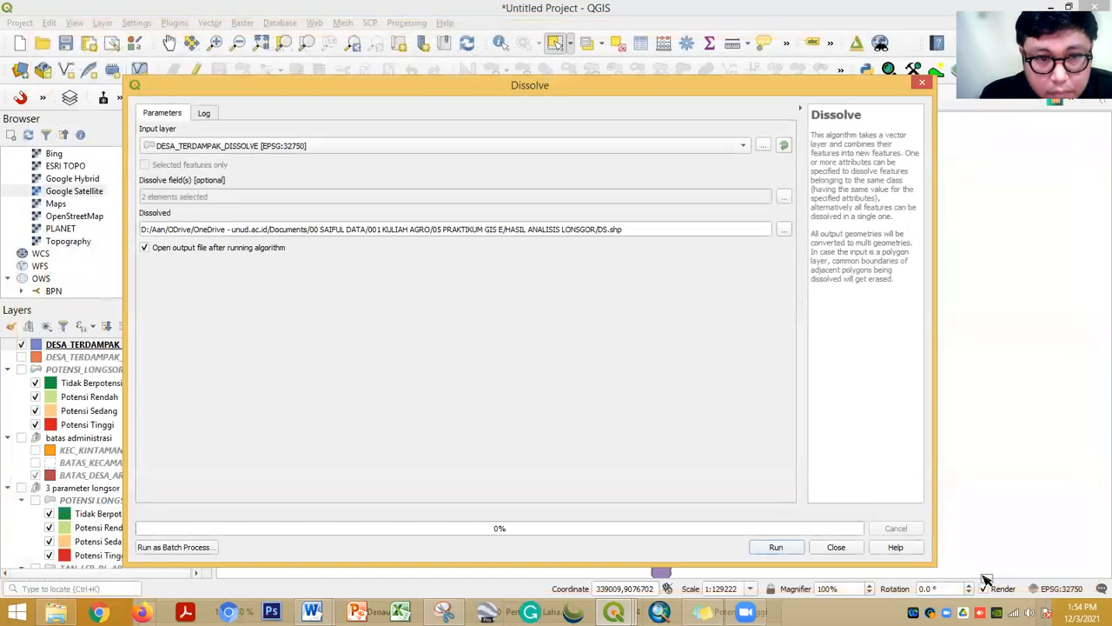
click(776, 546)
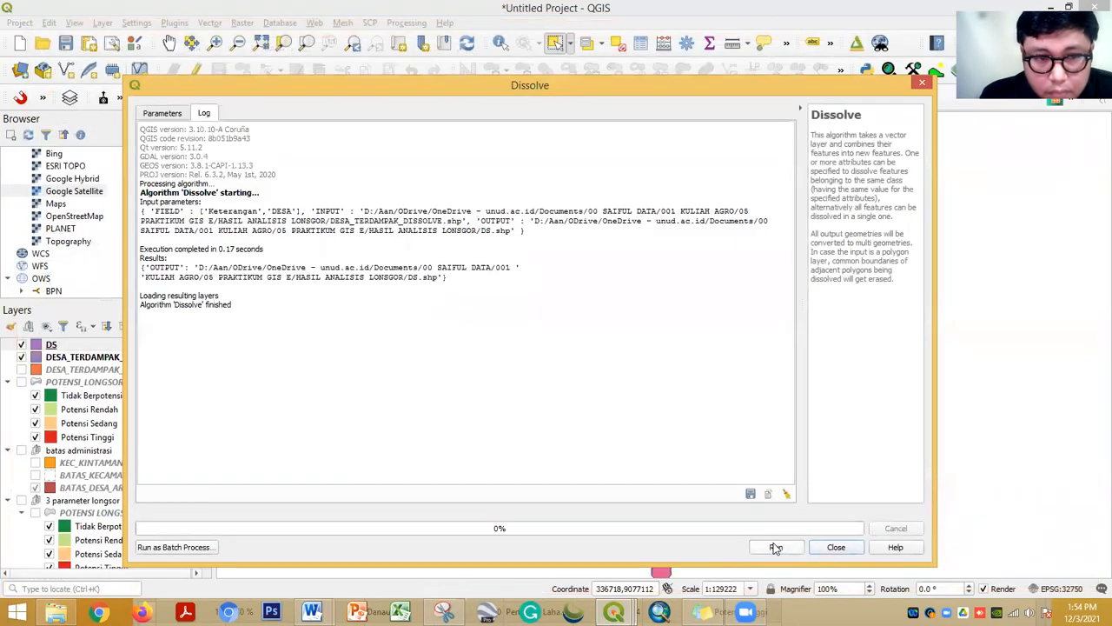
click(922, 84)
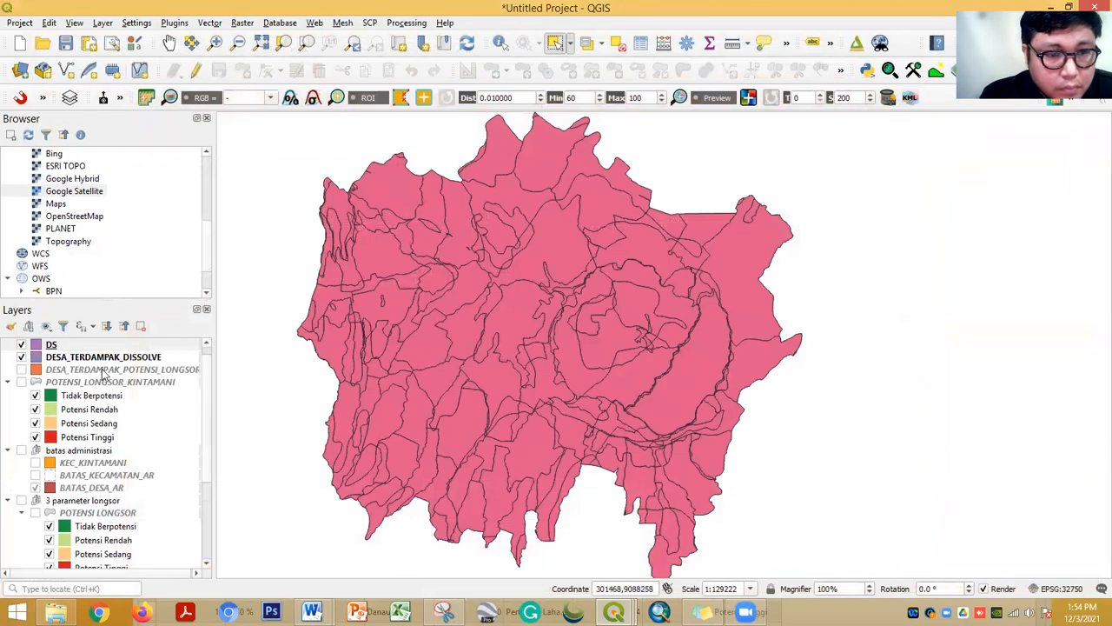
Hide the DESA_TERDAMPAK_DISSOLVE layer and open the attribute table of the DS layer
click(21, 357)
right_click(51, 346)
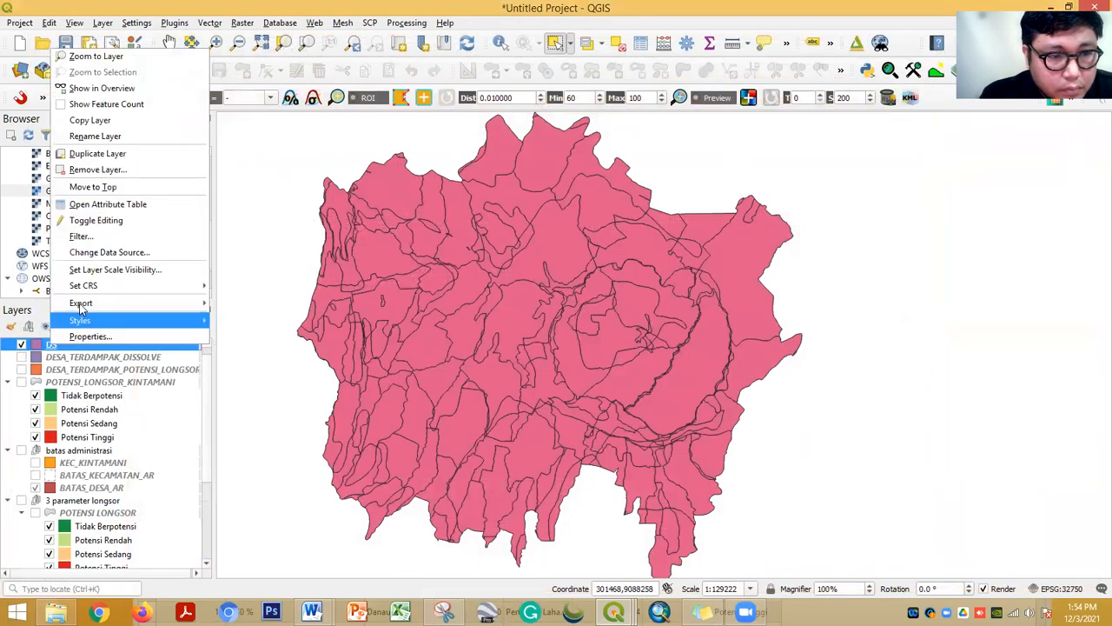
click(100, 203)
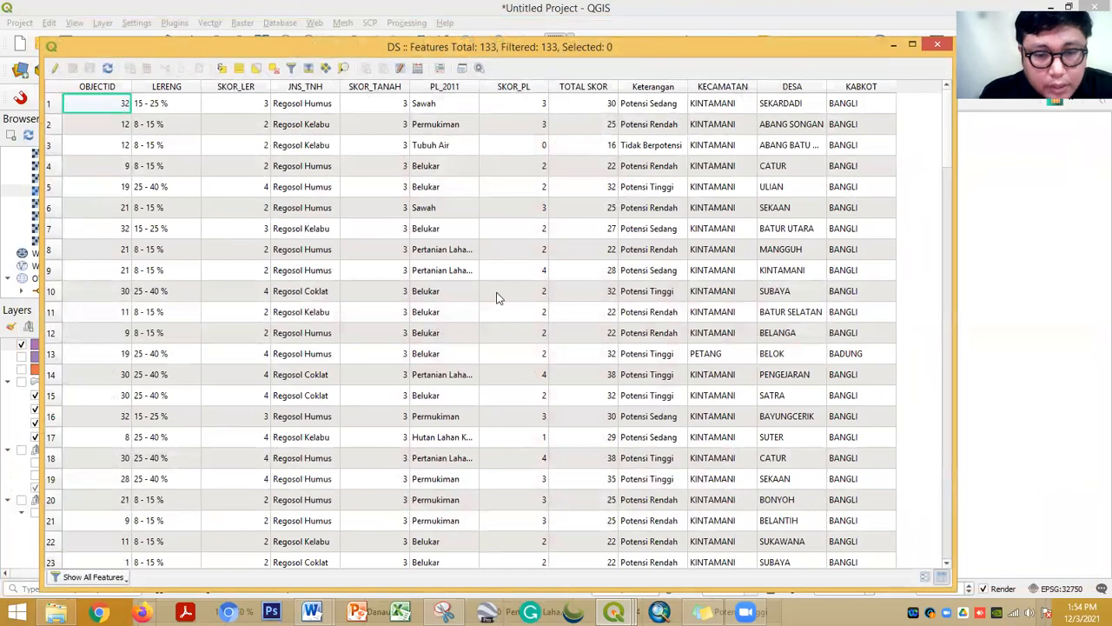
Examine the DS attribute table for the landslide class and village of its records
scroll(550, 350, down, 20)
scroll(794, 390, down, 15)
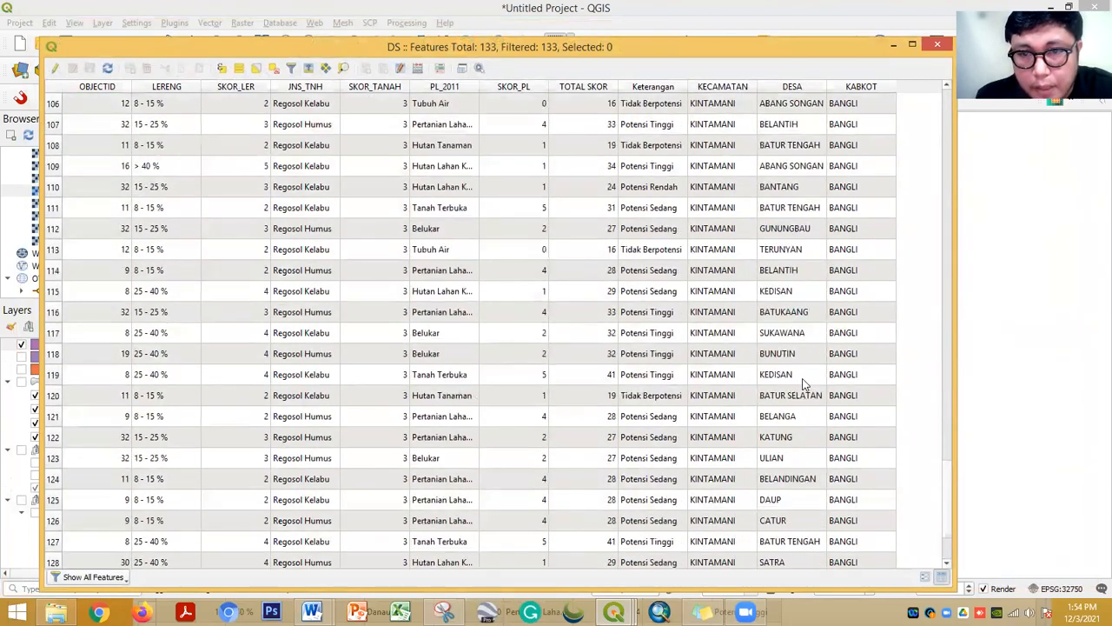
scroll(802, 382, up, 12)
scroll(800, 378, up, 20)
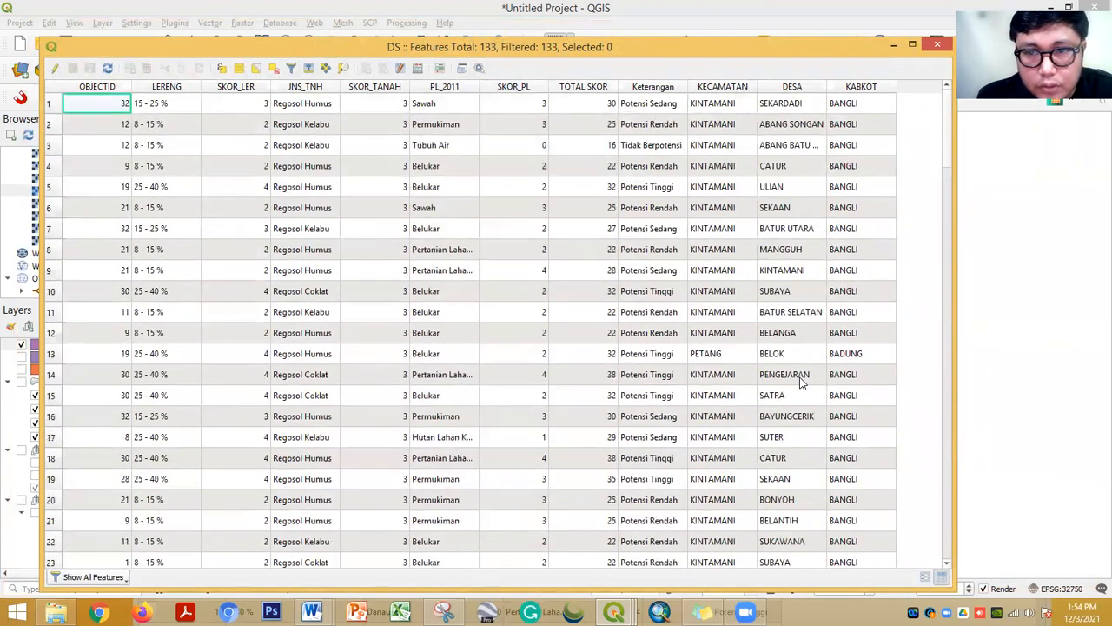
click(913, 45)
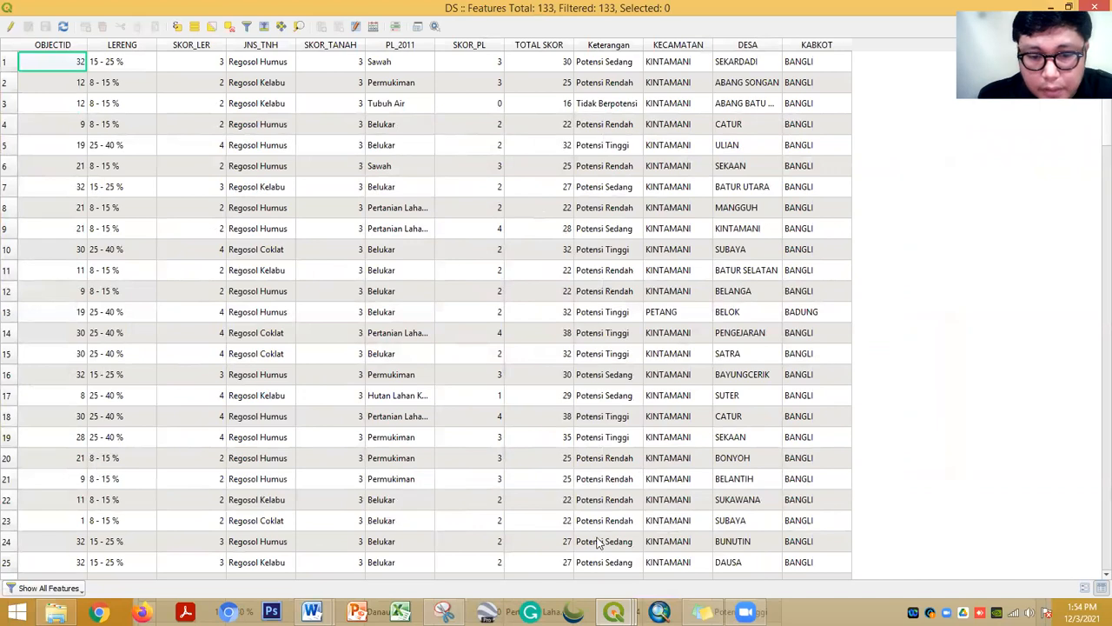
drag(547, 577, 716, 572)
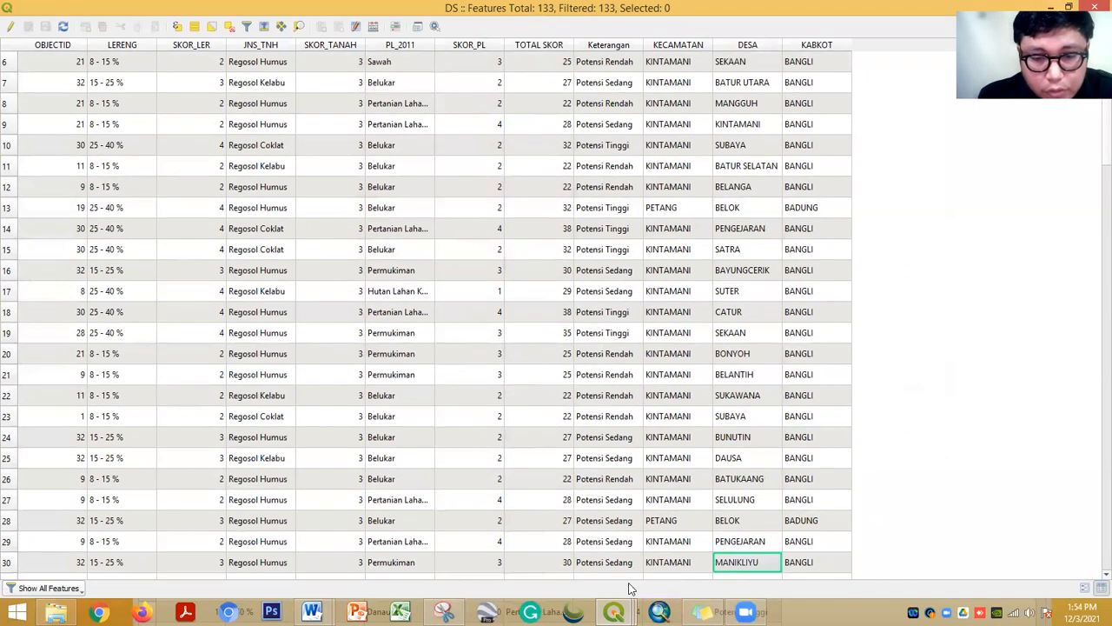
click(613, 612)
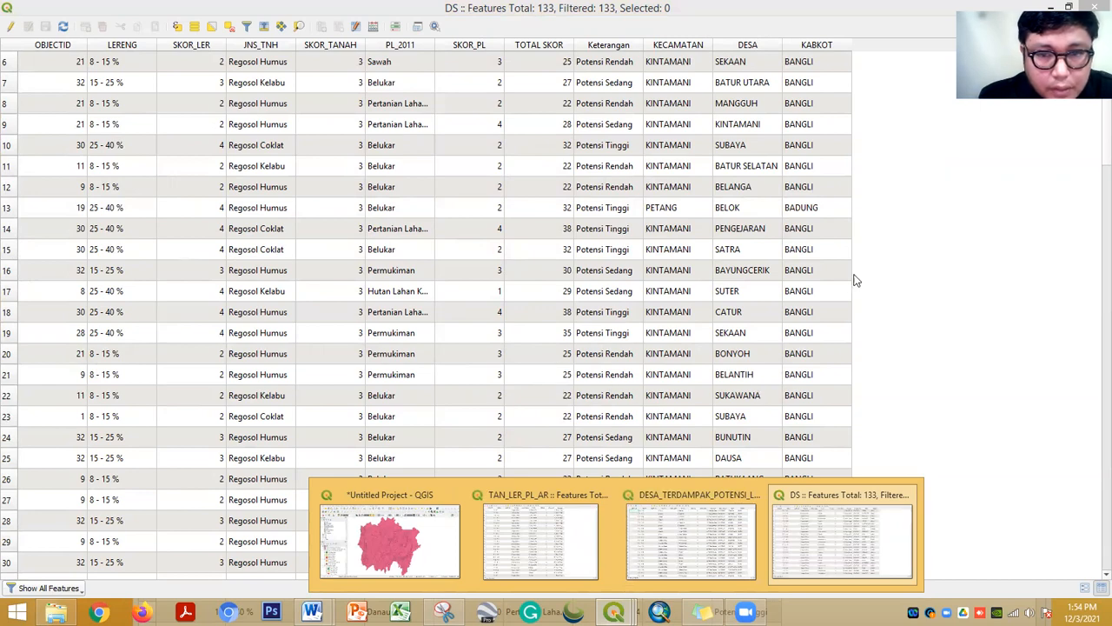
scroll(861, 348, down, 7)
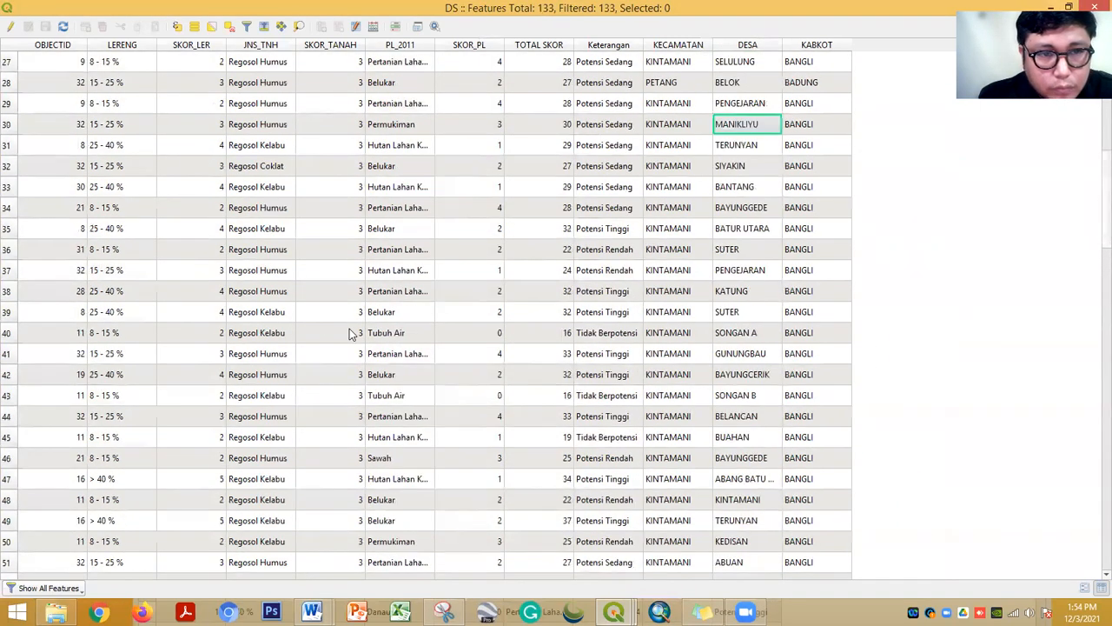
scroll(350, 333, up, 9)
double_click(252, 10)
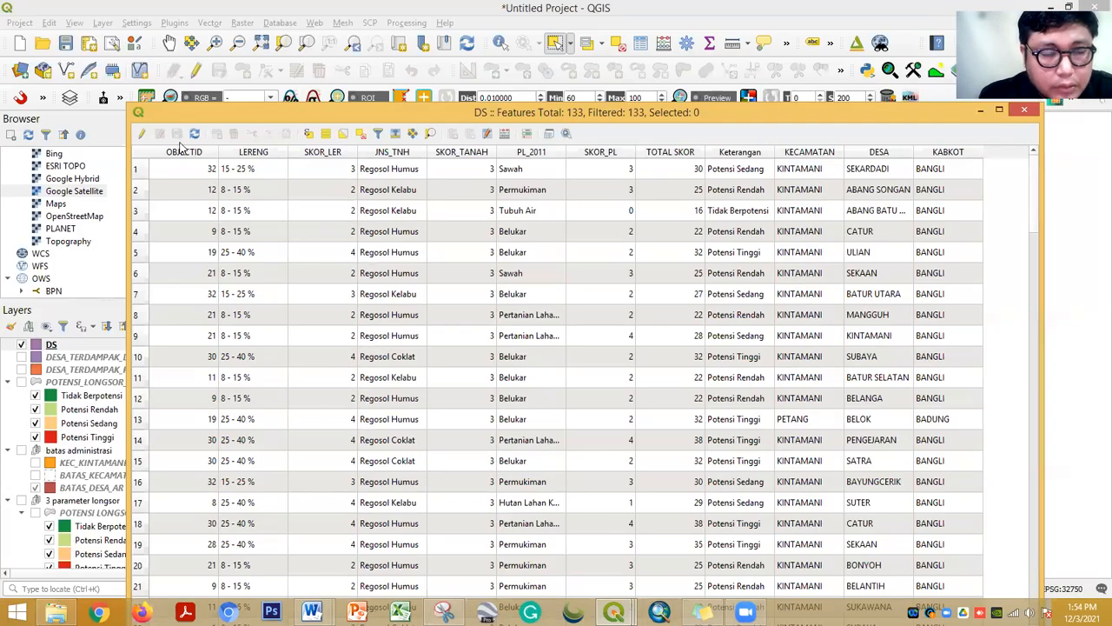
Enable editing on DS and add a decimal number field LUAS_HA with length 10 and precision 2
click(141, 133)
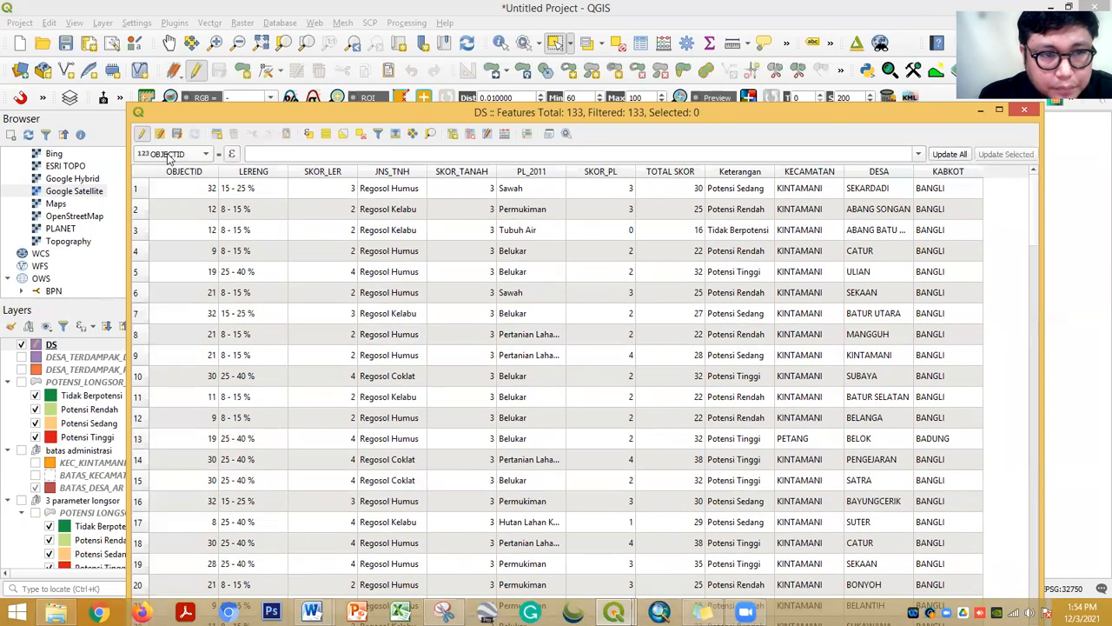
click(452, 133)
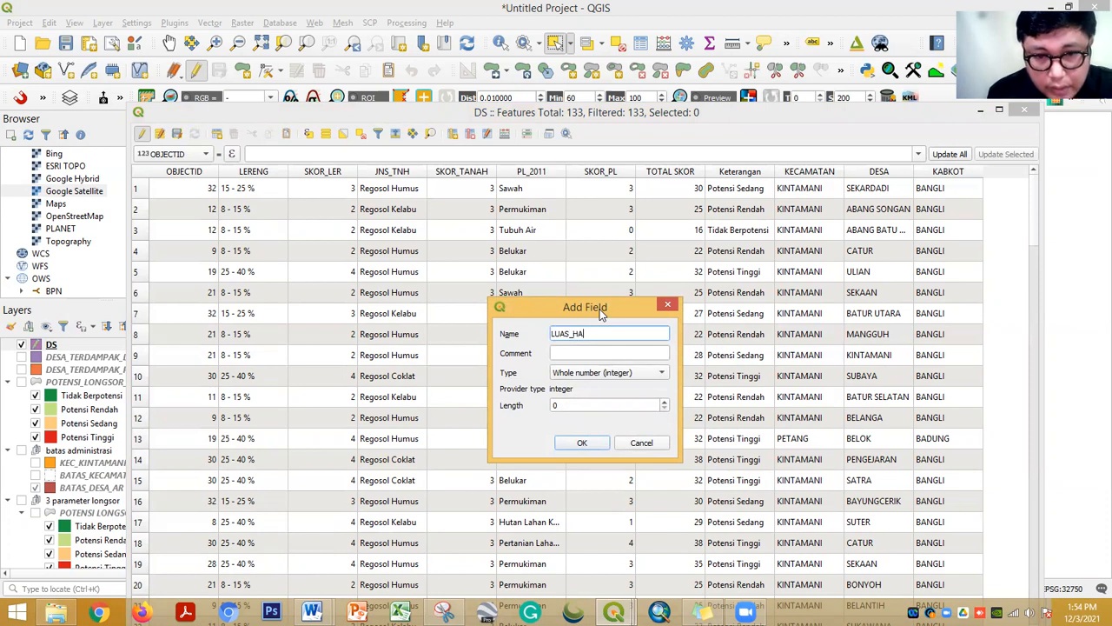
click(593, 373)
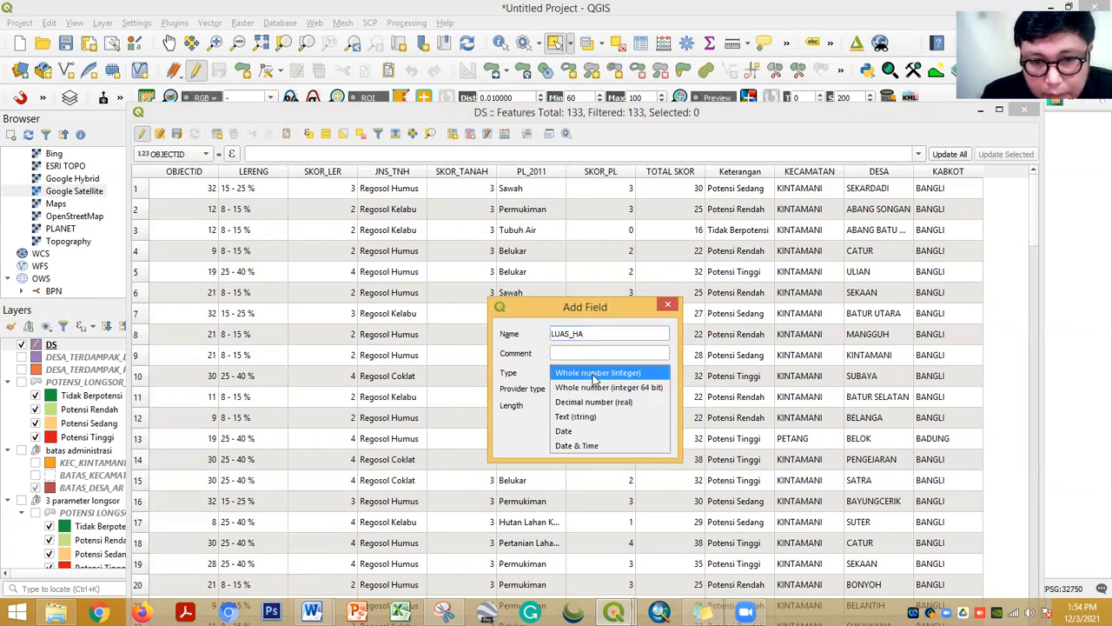
click(584, 400)
drag(573, 405, 535, 425)
text(10)
text(2)
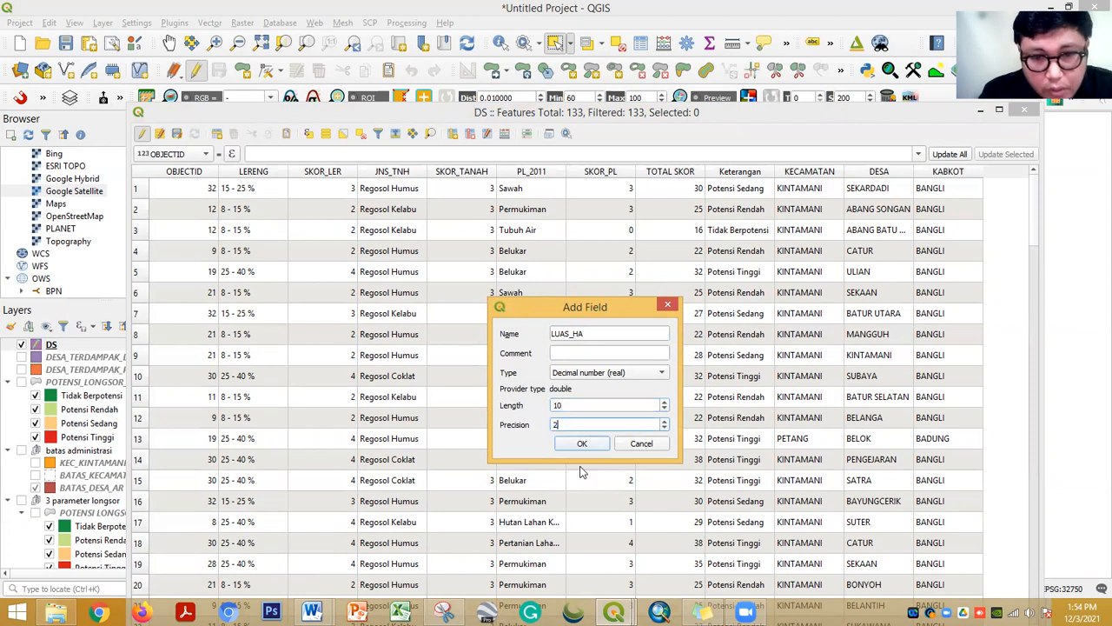
click(582, 445)
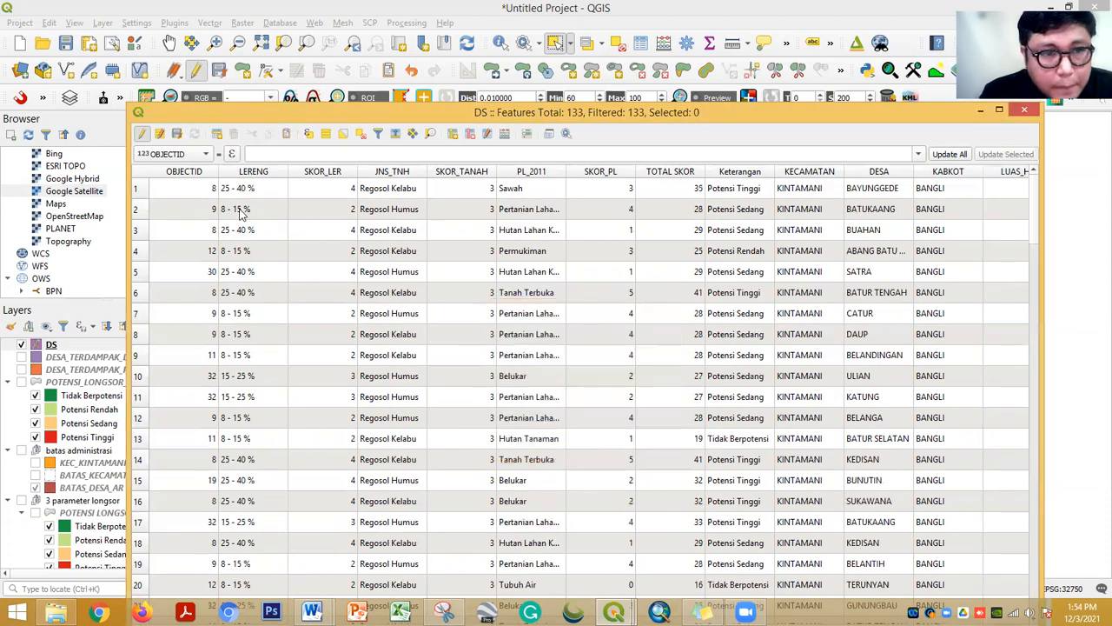
Calculate LUAS_HA for all DS features with the expression $area/10000
click(177, 153)
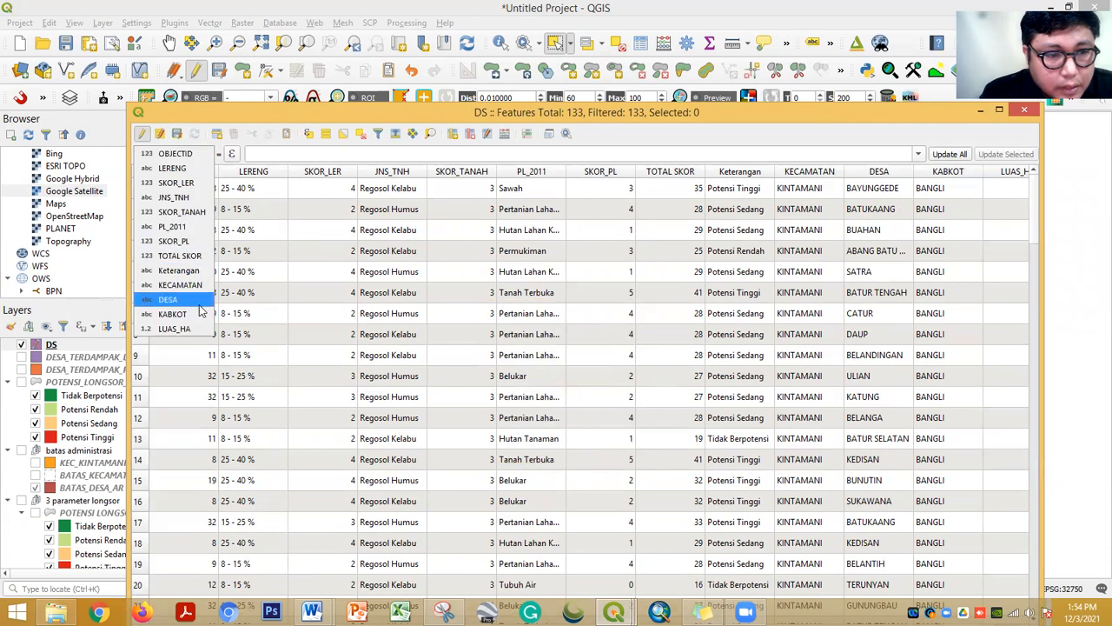
click(174, 328)
click(268, 153)
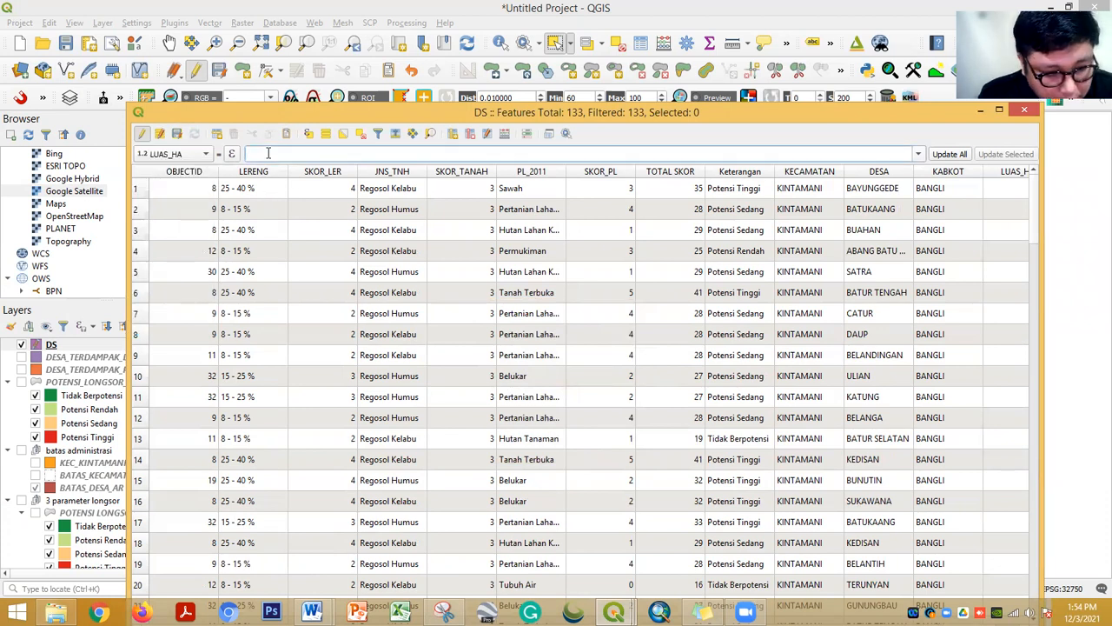
text($)
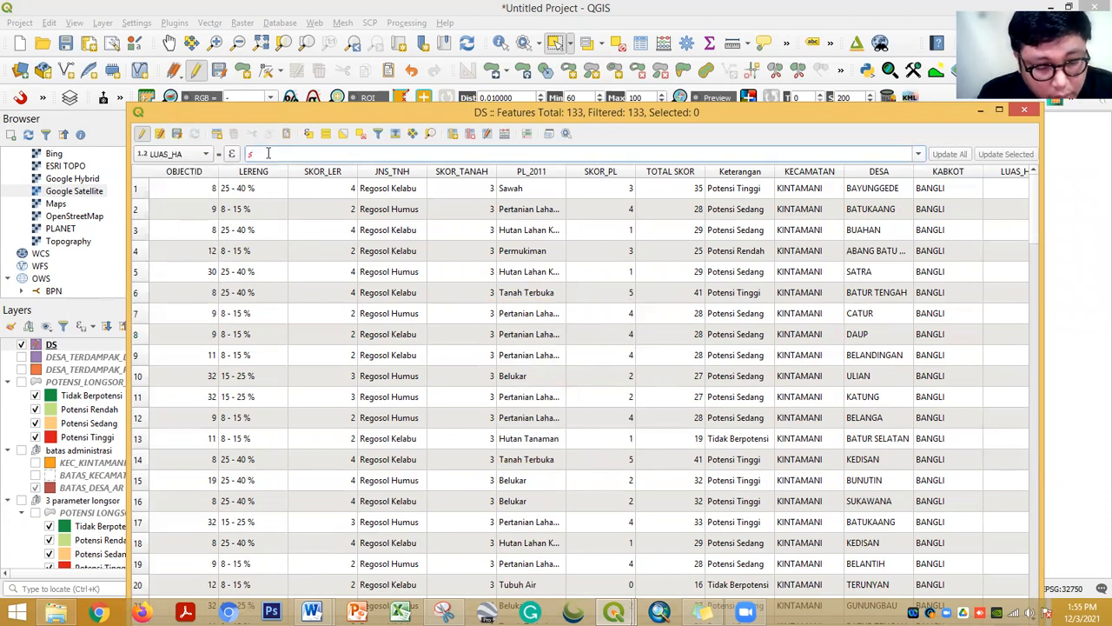
text(area/10000)
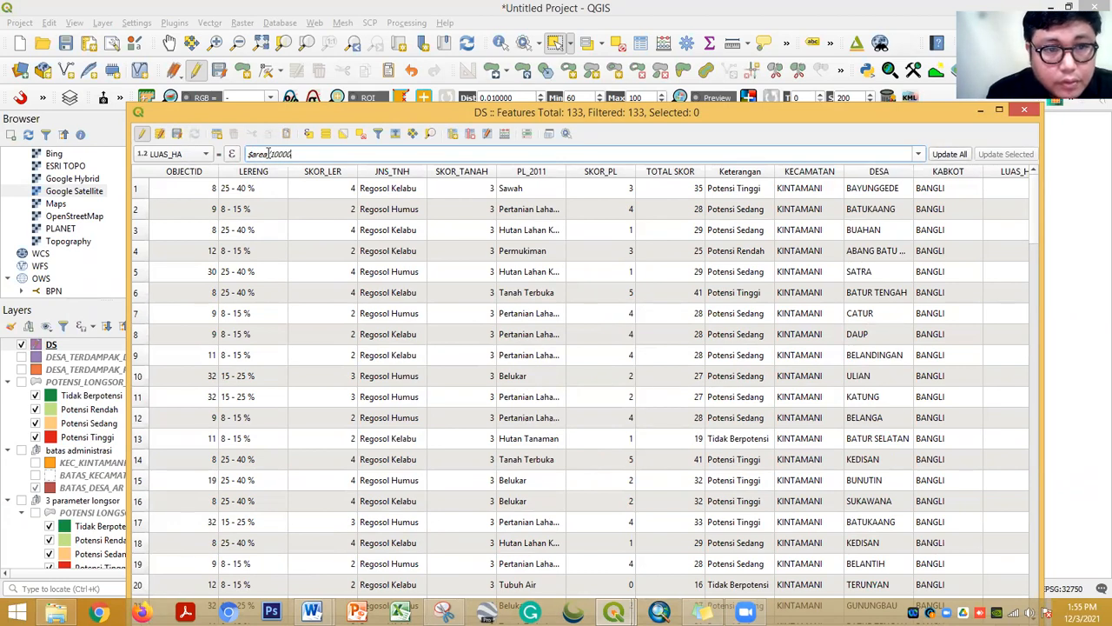
mouse_move(263, 154)
mouse_down()
mouse_move(240, 155)
mouse_move(289, 154)
mouse_move(273, 154)
mouse_up()
drag(359, 115, 114, 151)
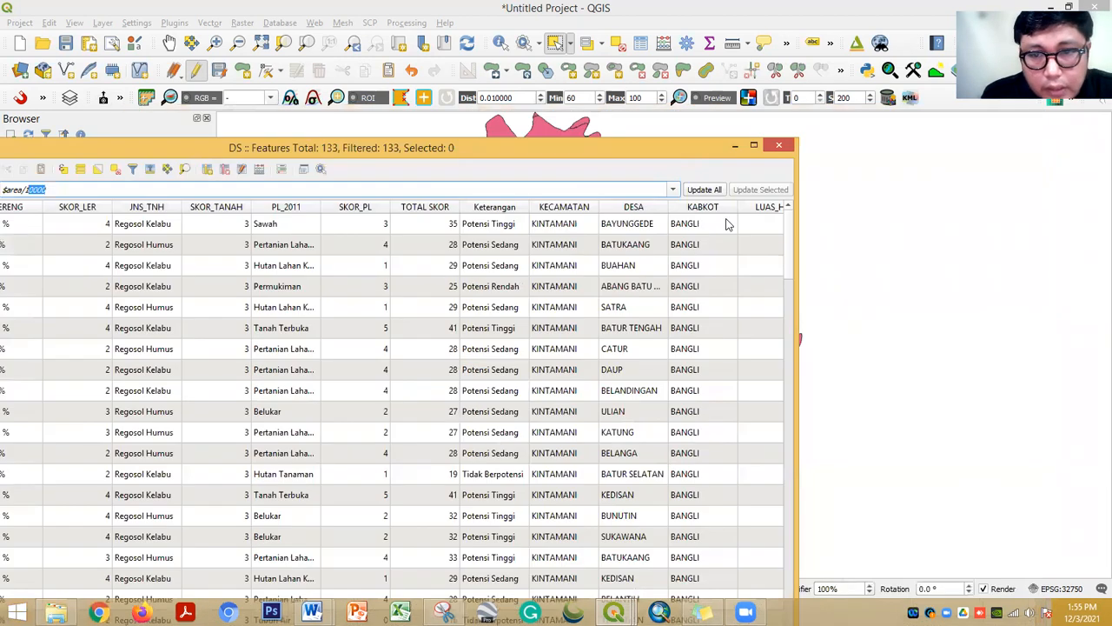
click(704, 189)
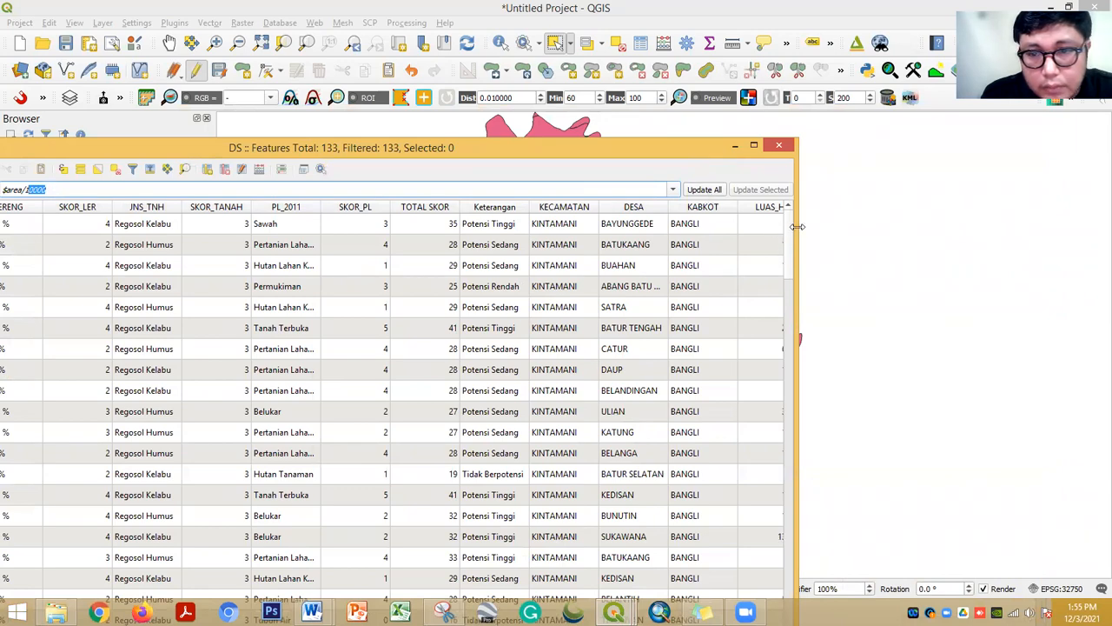
Review the LUAS_HA values in the DS table, minimize it, and stop editing the layer with its changes saved
drag(796, 226, 975, 234)
scroll(846, 361, down, 20)
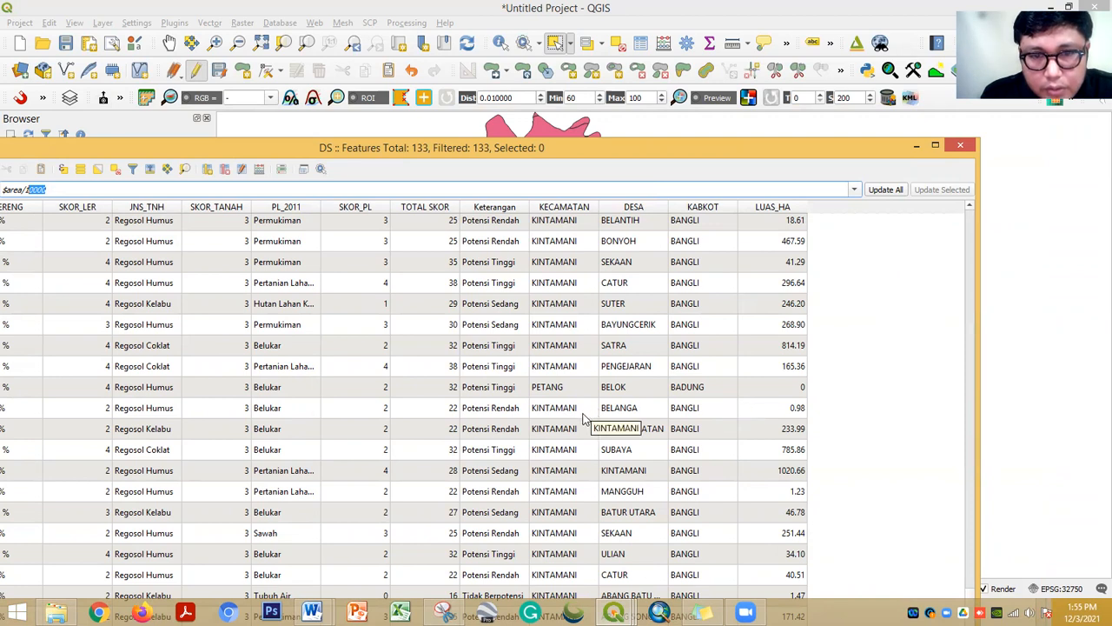
scroll(666, 441, up, 20)
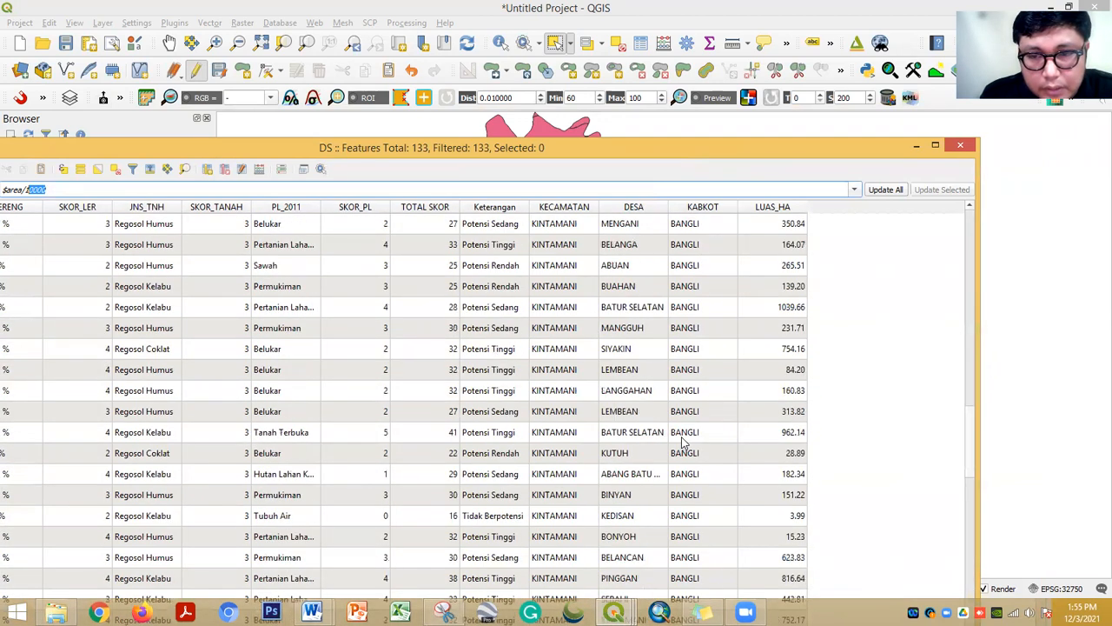
scroll(693, 435, up, 3)
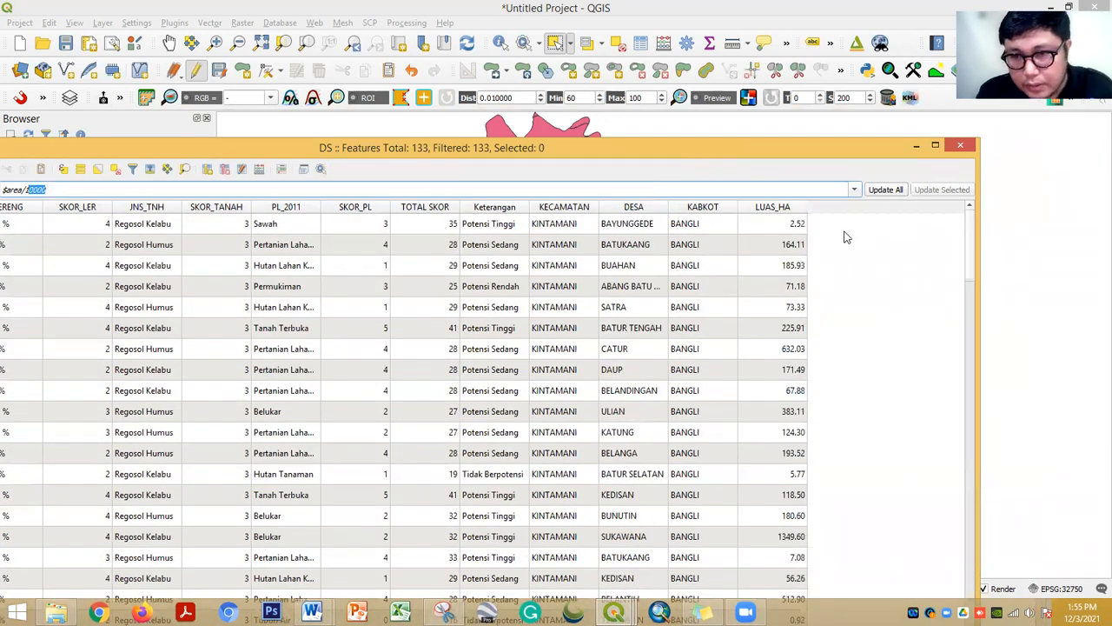
click(916, 146)
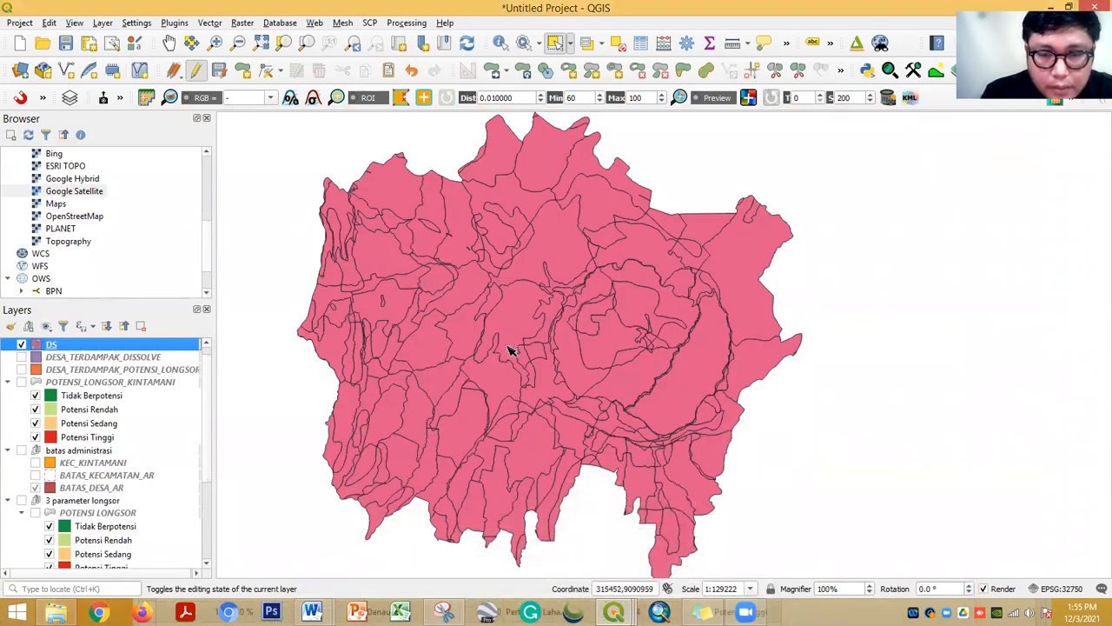
click(195, 70)
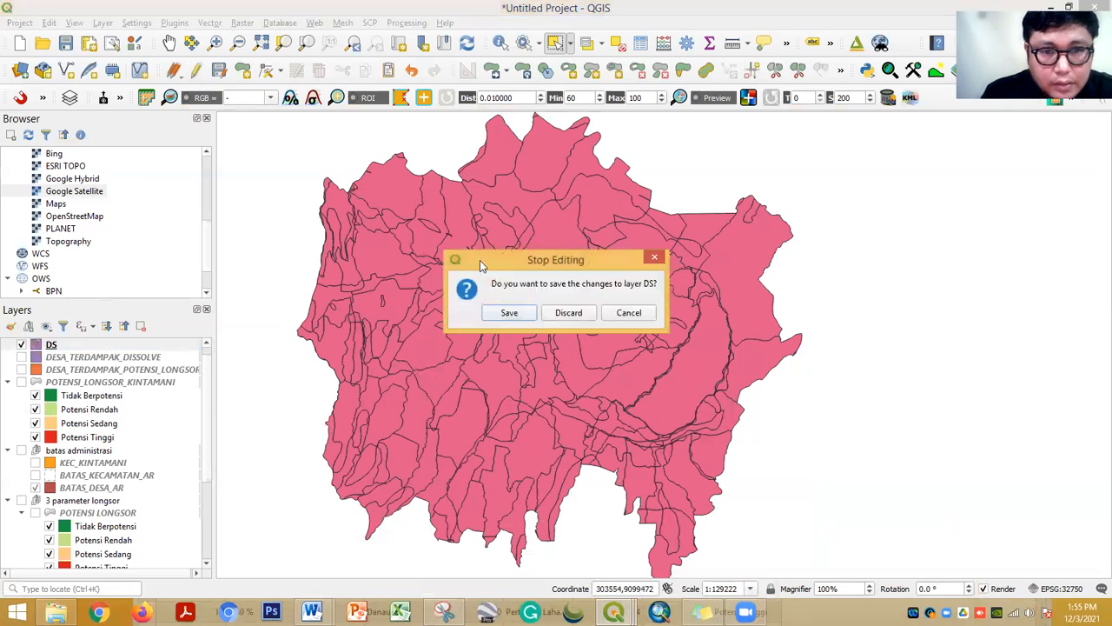
click(508, 314)
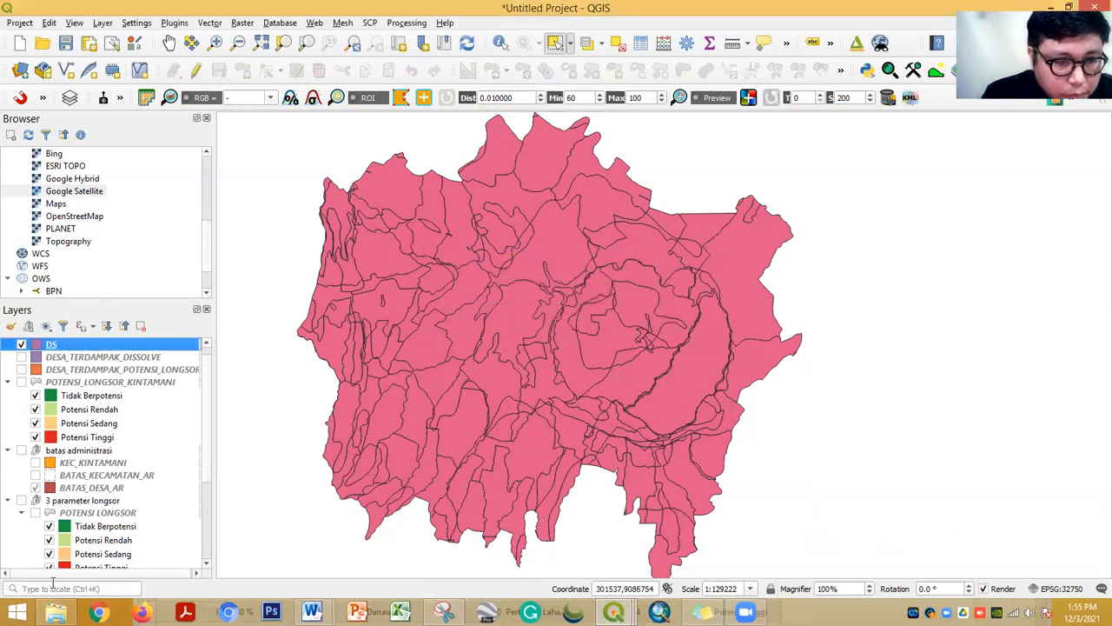
Switch to File Explorer and open the HASIL ANALISIS LONSGOR folder inside 05 PRAKTIKUM GIS E
click(55, 612)
click(190, 428)
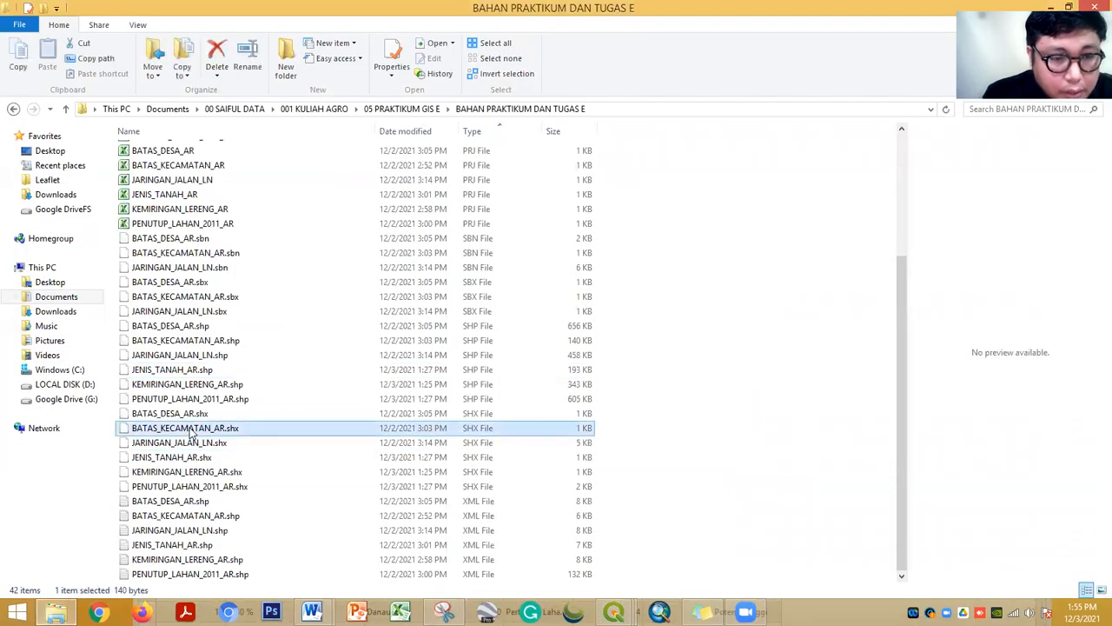
click(246, 454)
scroll(246, 455, up, 3)
scroll(247, 455, down, 3)
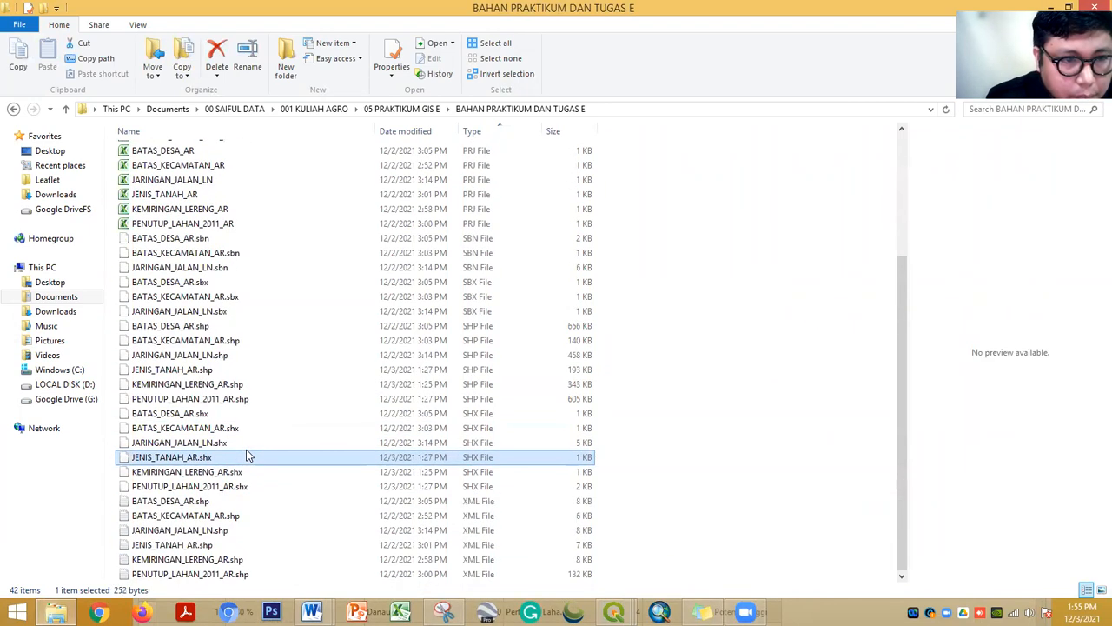
scroll(249, 455, up, 4)
scroll(247, 453, down, 4)
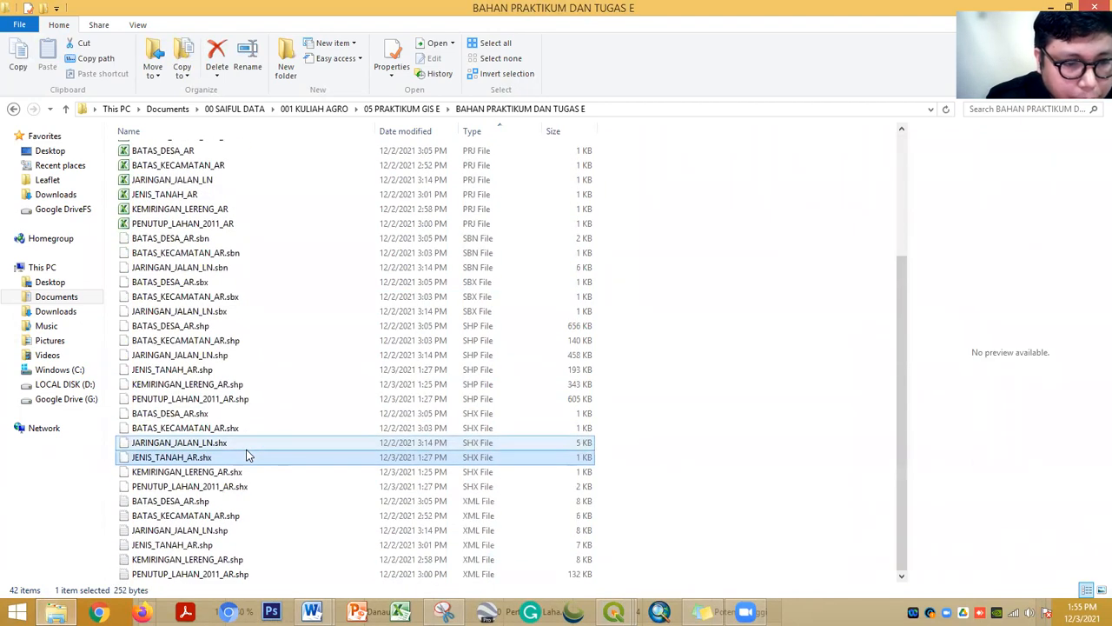
scroll(247, 453, up, 4)
click(400, 109)
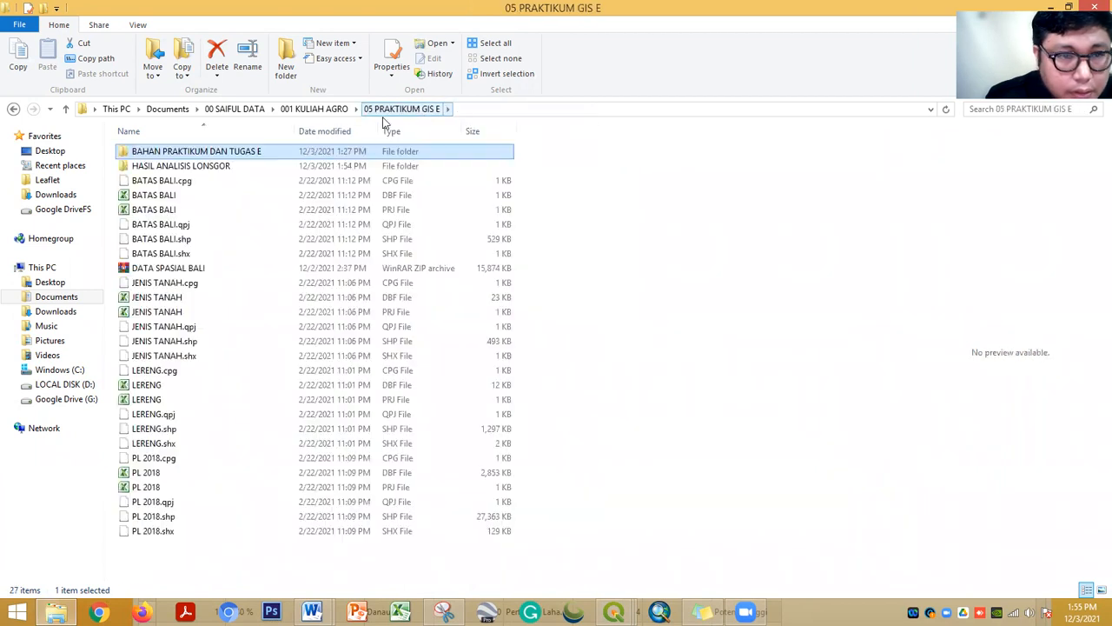
double_click(237, 165)
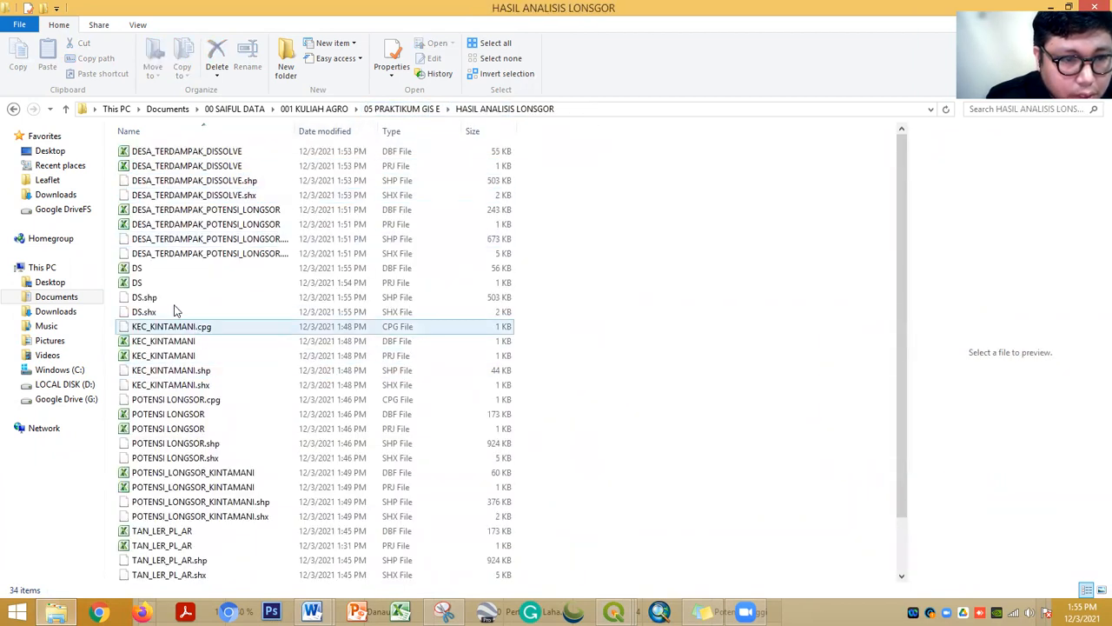
Open the DS DBF file in Excel, maximize its window, and dismiss the Office activation wizard
click(179, 272)
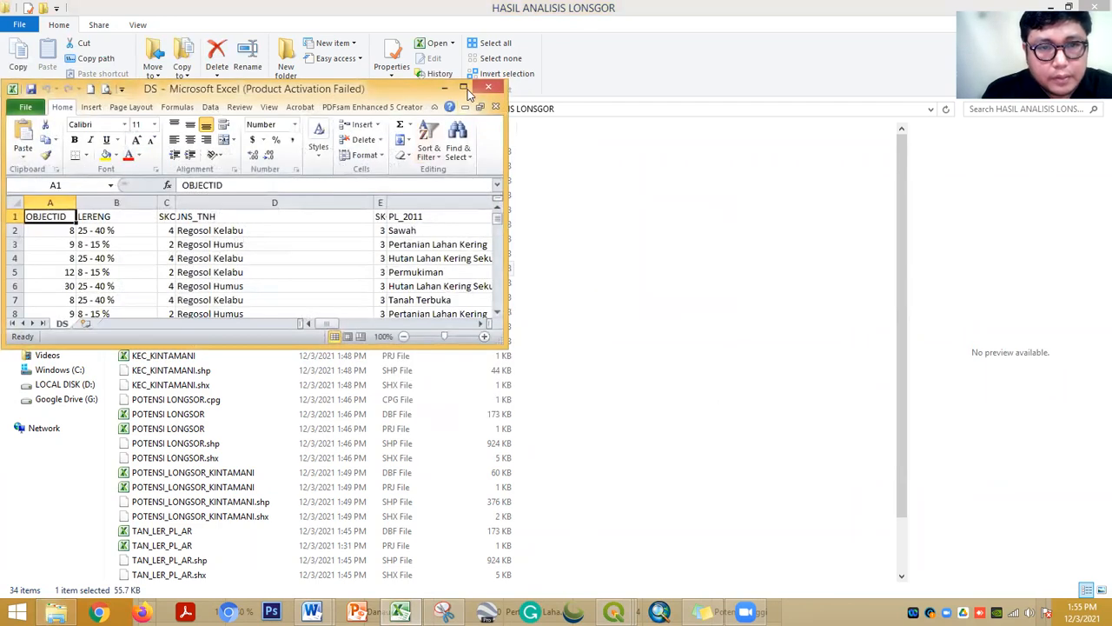
click(466, 90)
click(428, 216)
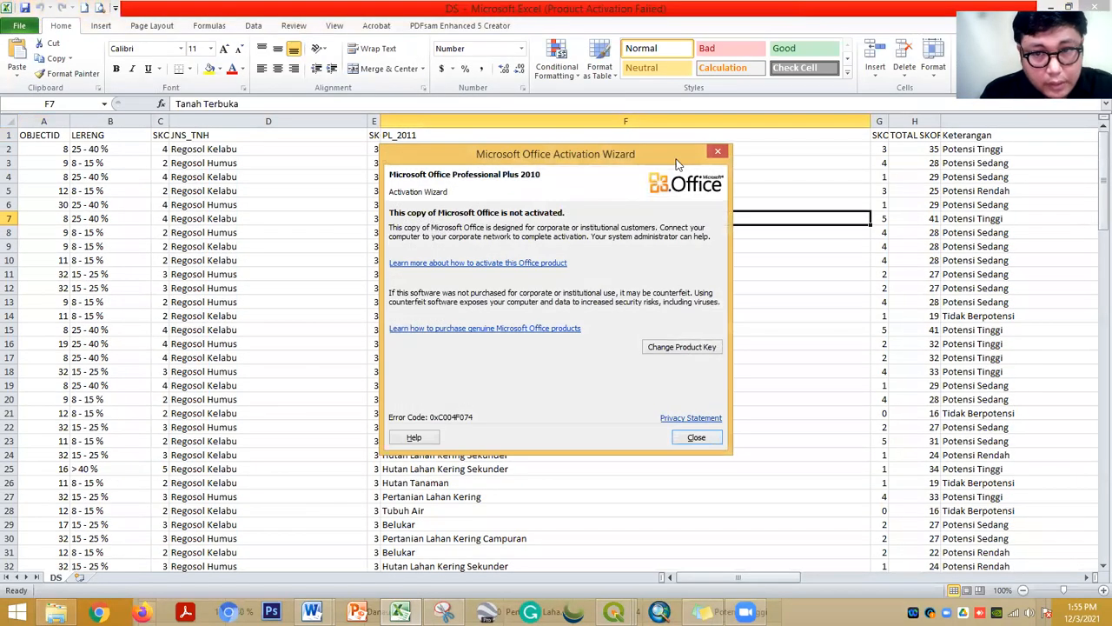
click(715, 152)
Copy the entire DS table into a new blank workbook
key(ctrl+a)
key(ctrl+c)
key(ctrl+n)
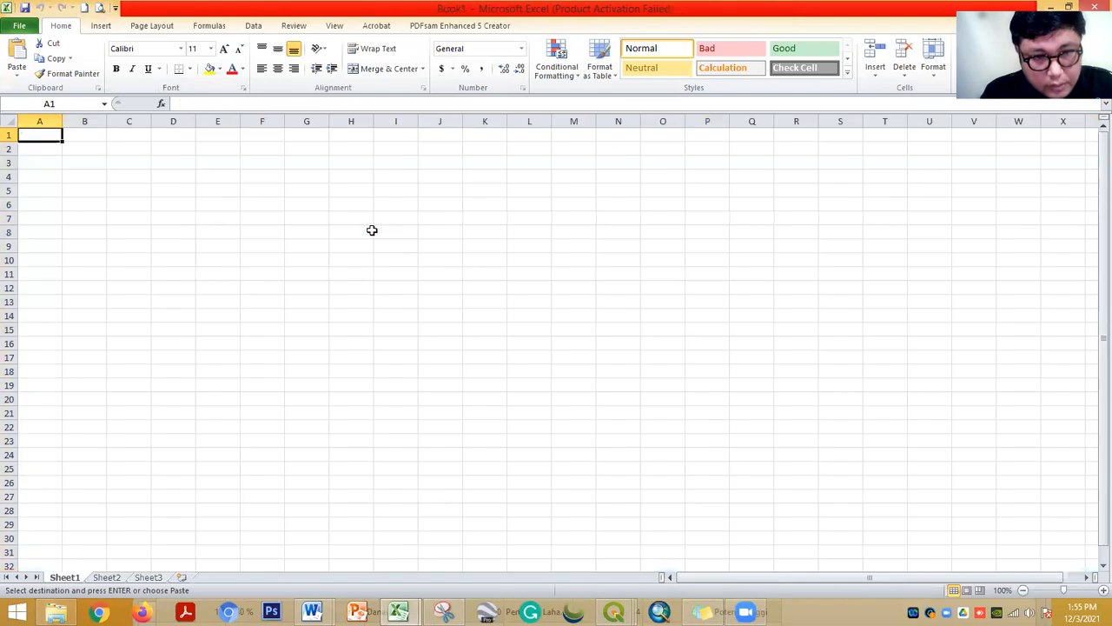
key(ctrl+v)
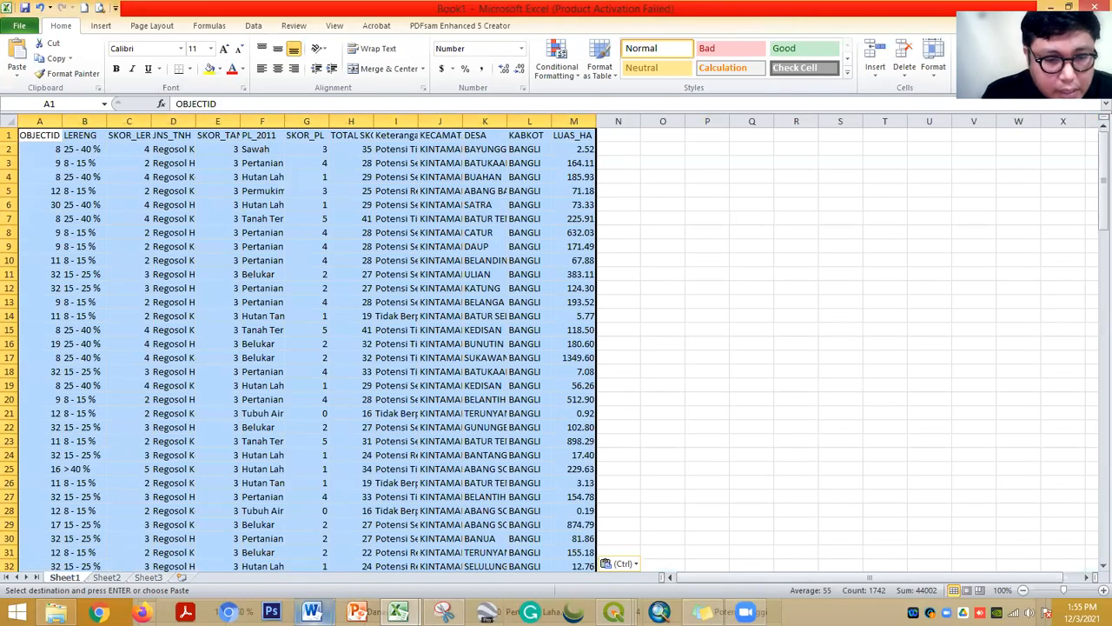
Close the DS workbook without keeping the copied data on the clipboard, and maximize the new workbook's window
mouse_move(398, 612)
click(330, 547)
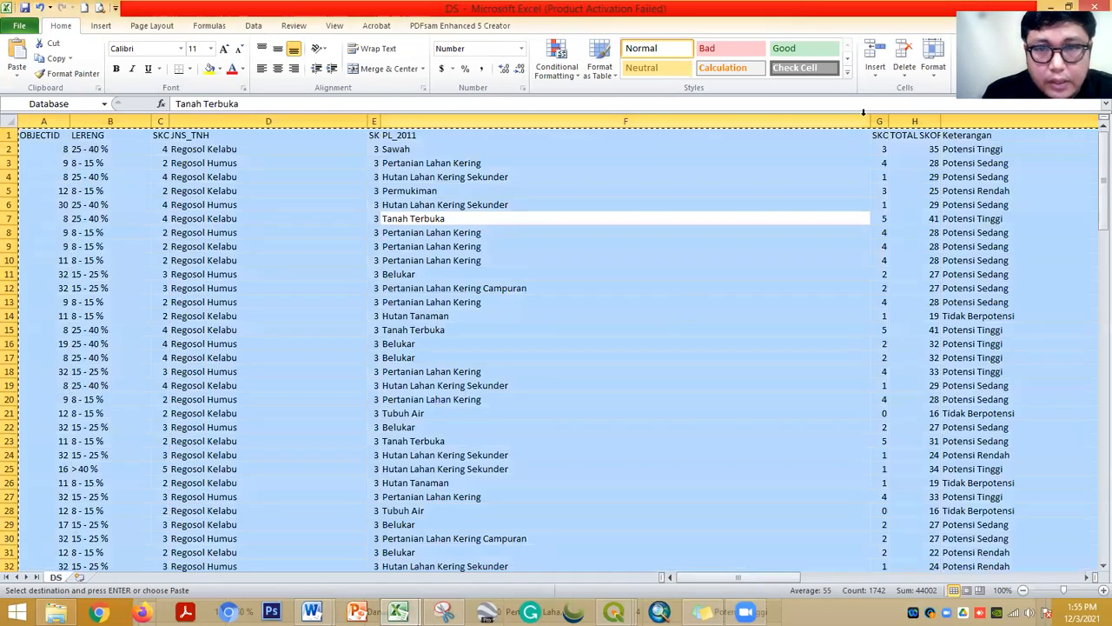
double_click(824, 10)
click(827, 219)
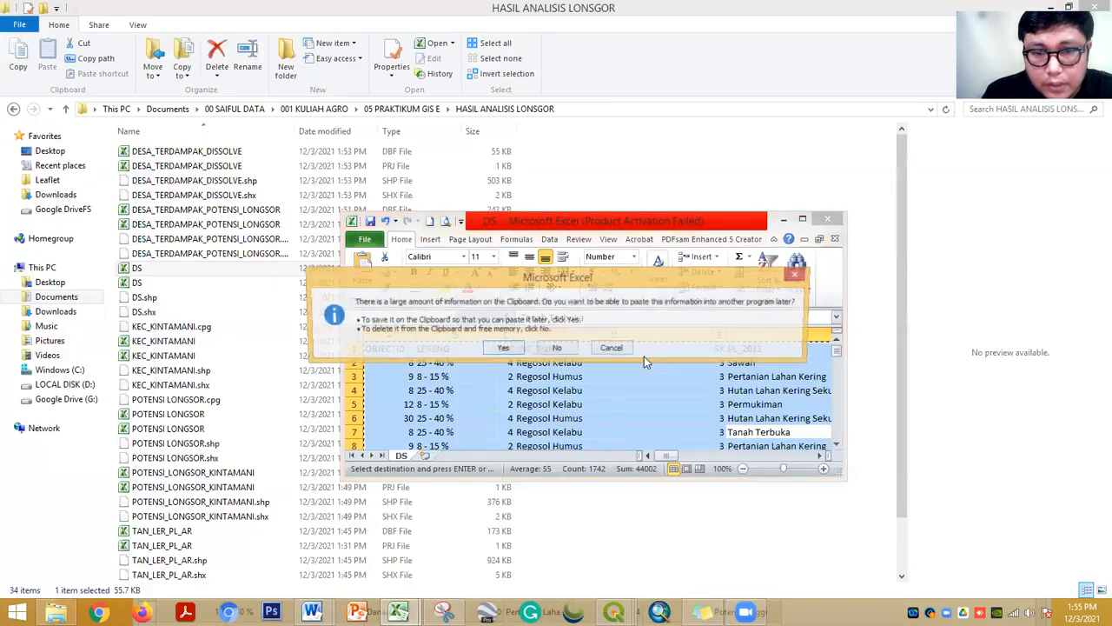
click(560, 348)
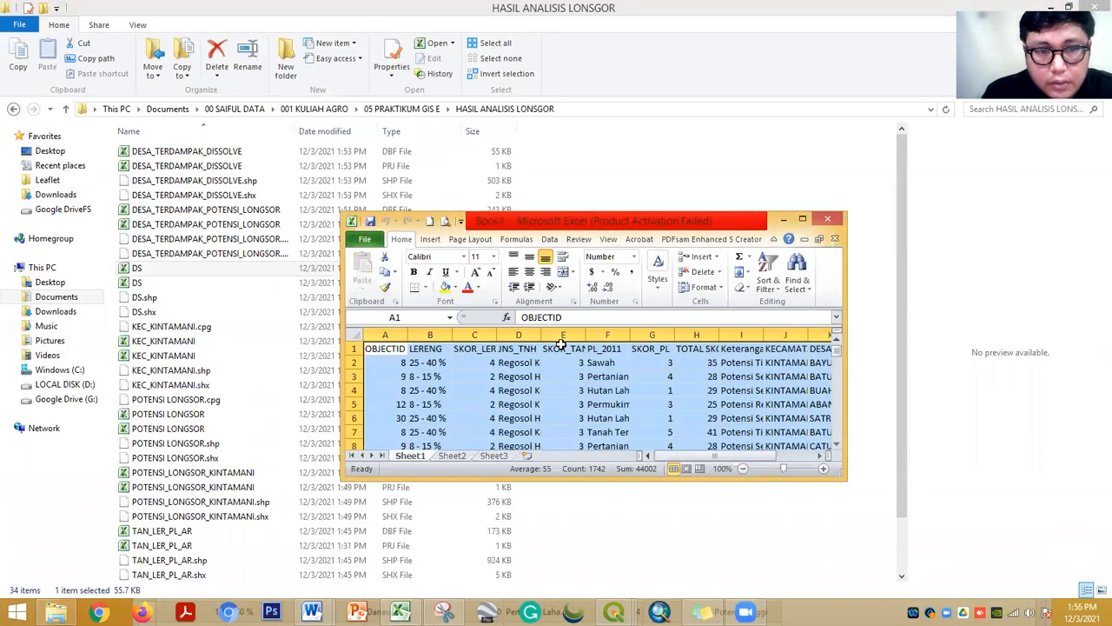
double_click(808, 215)
Auto-fit the column widths of JNS_TNH, PL_2011, TOTAL SKOR, Keterangan, KECAMATAN, DESA and LUAS_HA to their contents
click(484, 288)
double_click(596, 121)
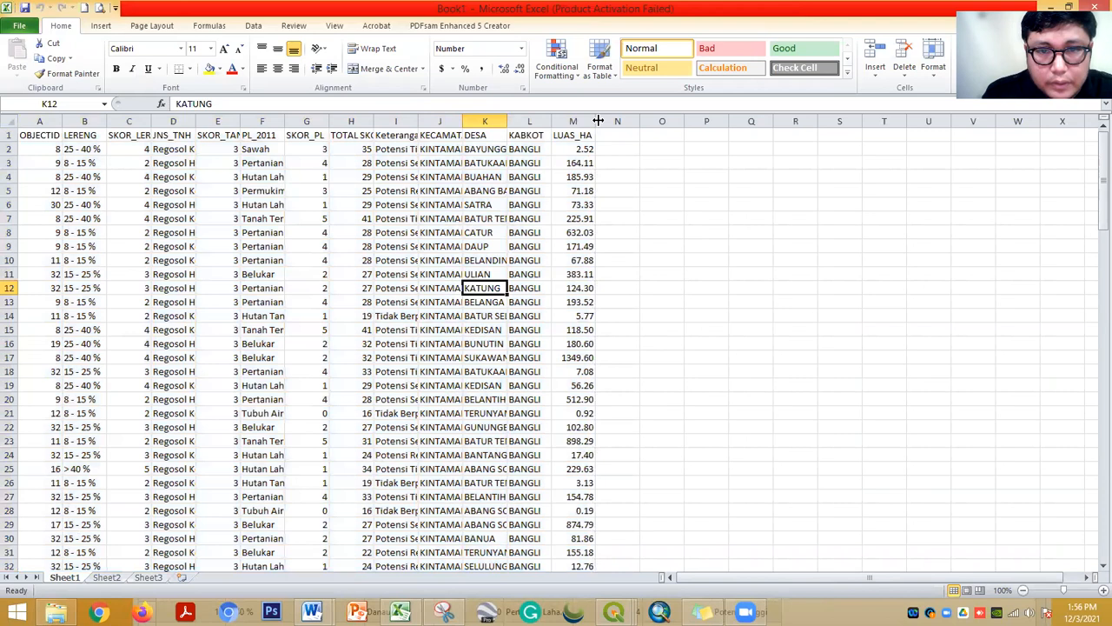
click(611, 149)
click(529, 121)
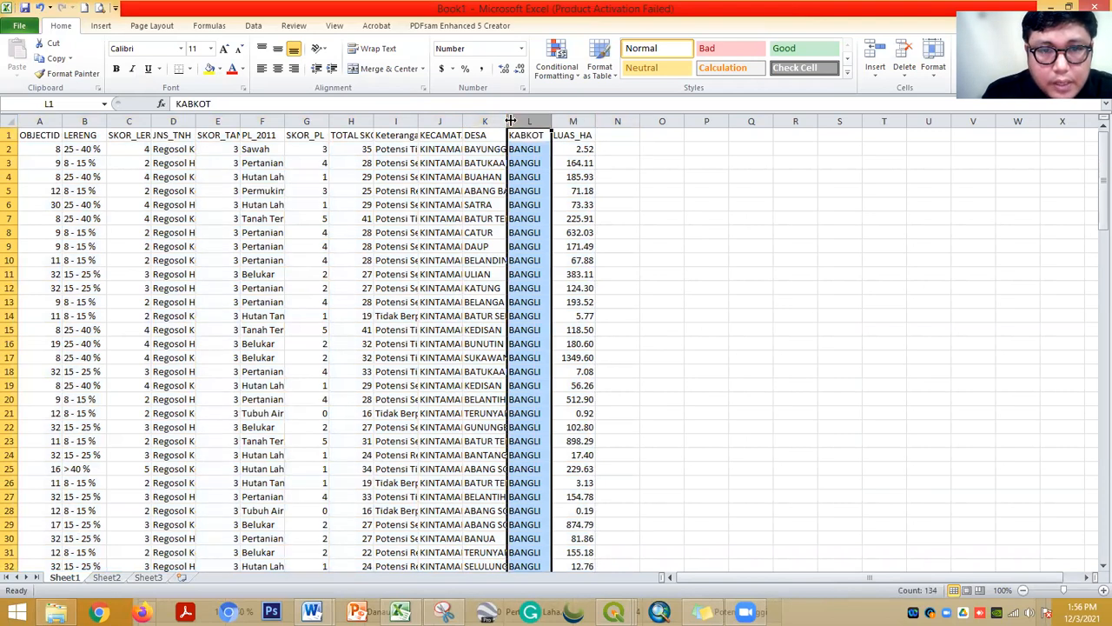
double_click(508, 121)
double_click(462, 121)
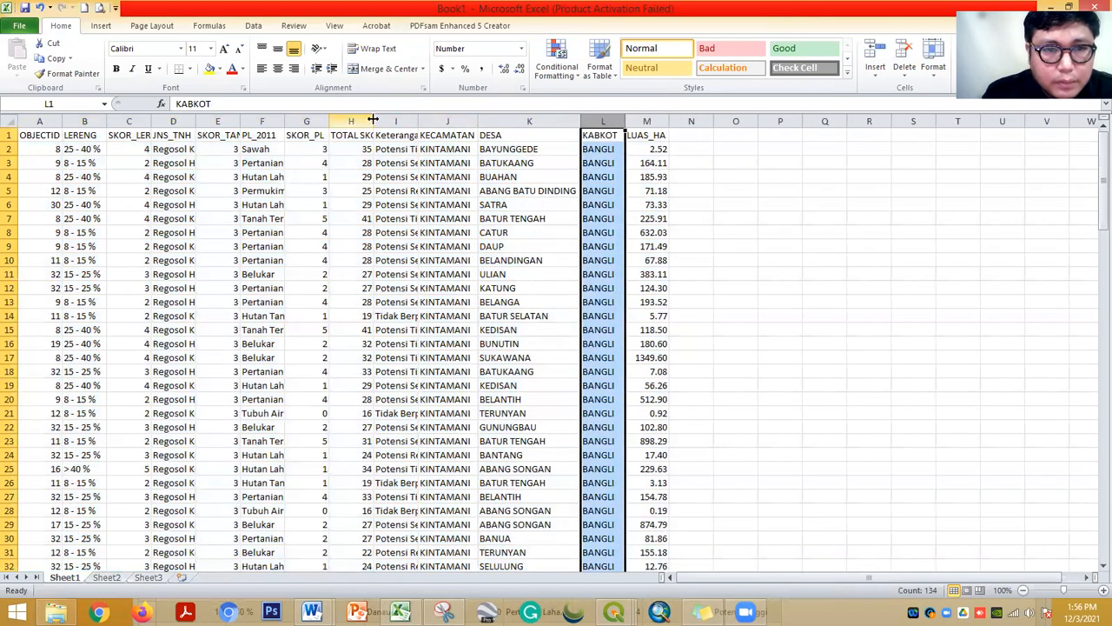
double_click(374, 121)
double_click(284, 121)
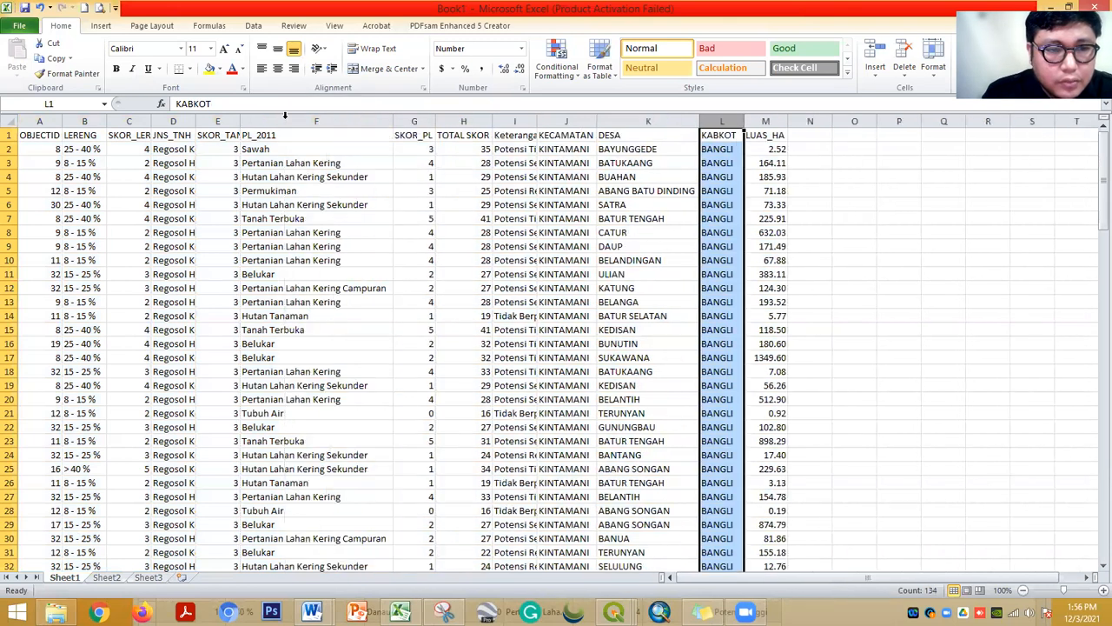
click(342, 219)
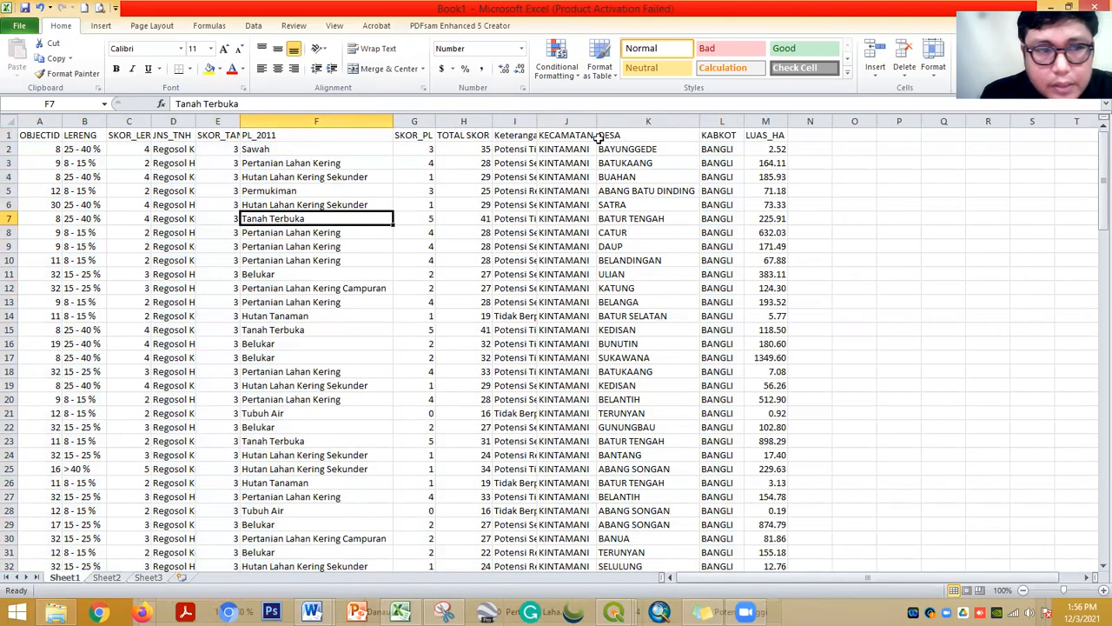
double_click(196, 120)
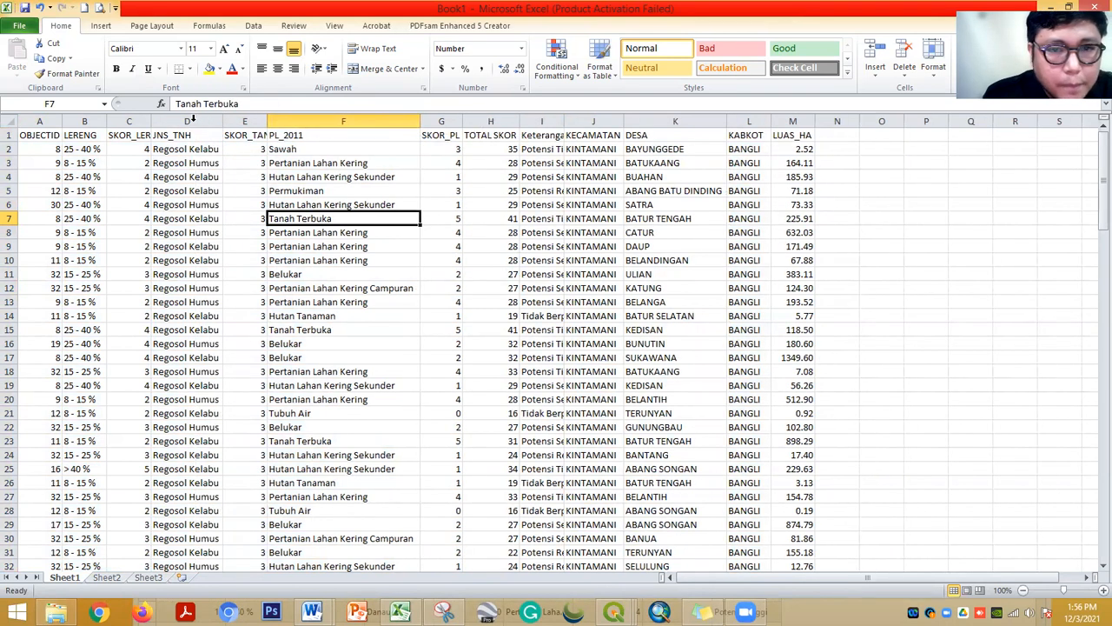
double_click(562, 121)
click(559, 135)
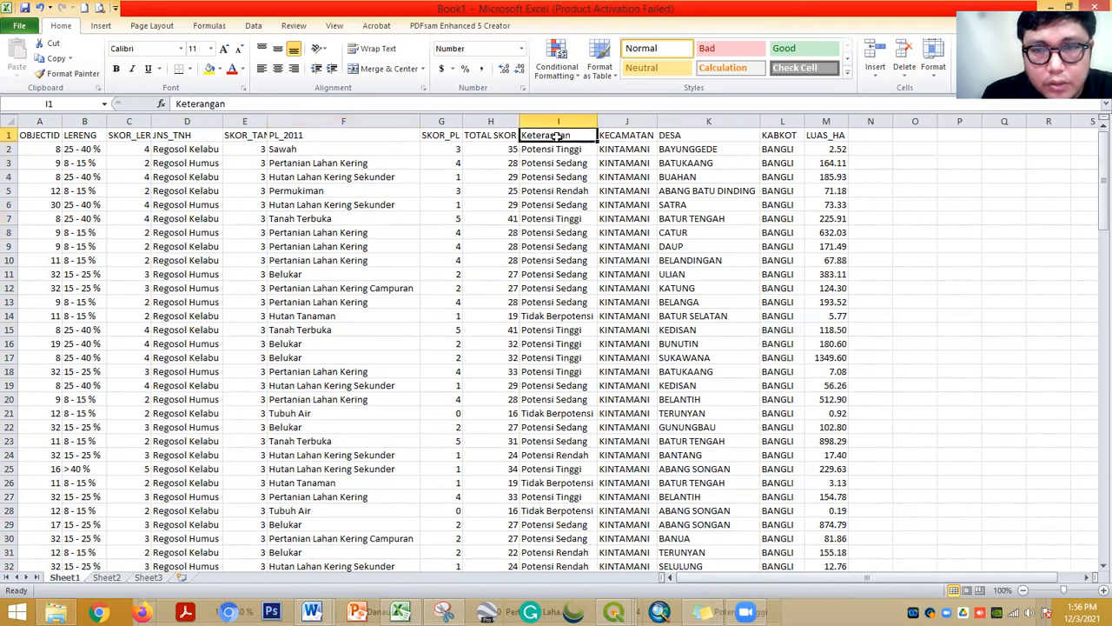
Insert a 2-D clustered column chart from the Keterangan and LUAS_HA columns and enlarge it, mainly in width
click(558, 120)
ctrl+click(826, 121)
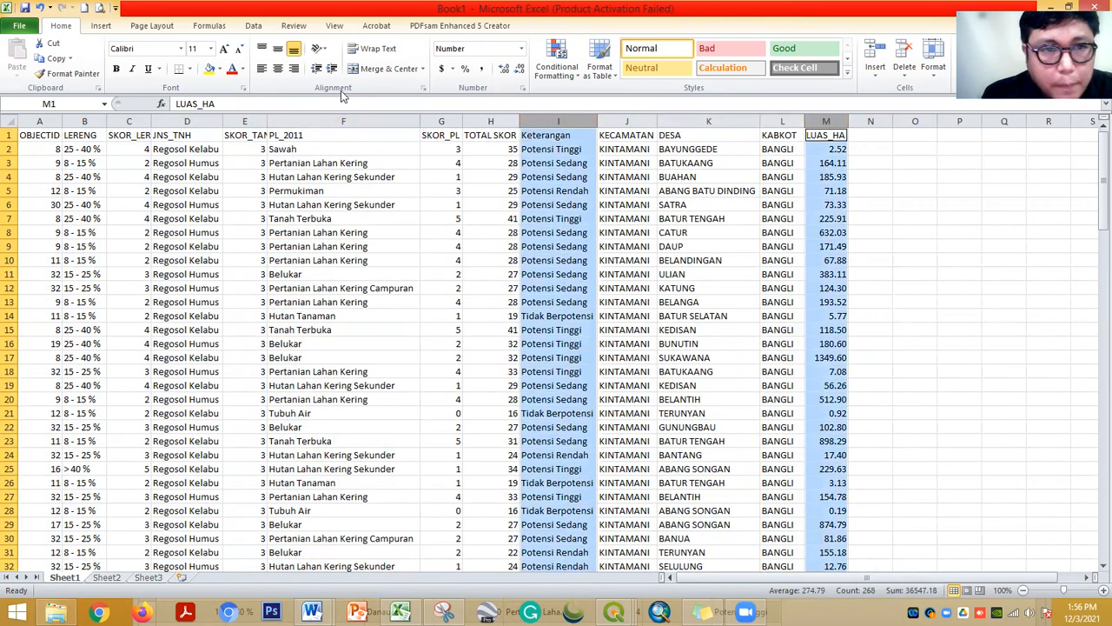
click(100, 26)
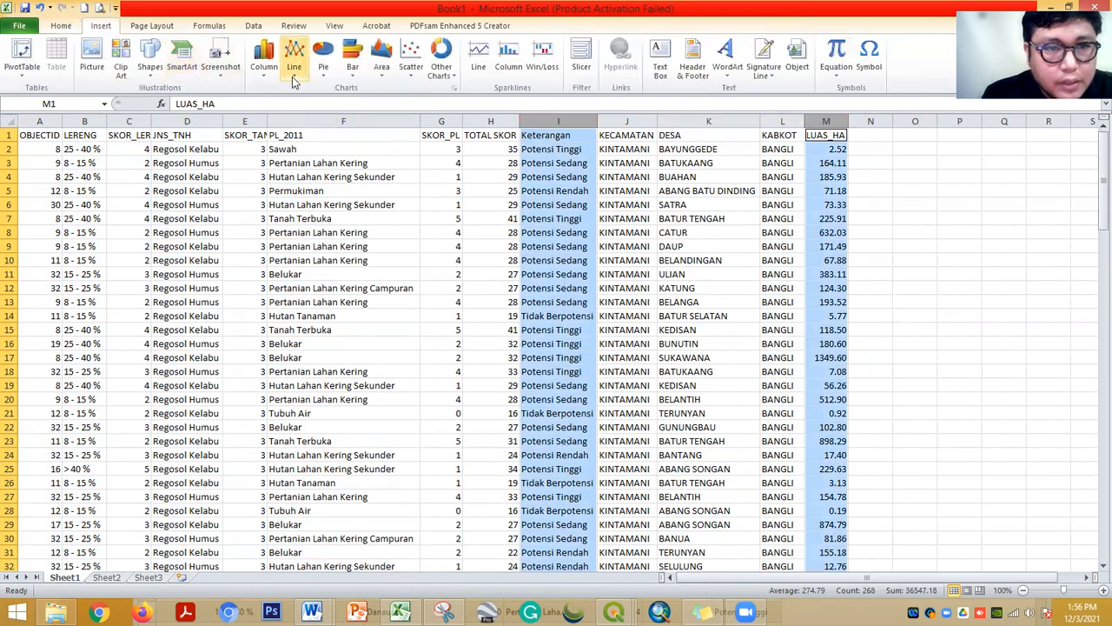
click(257, 76)
click(271, 109)
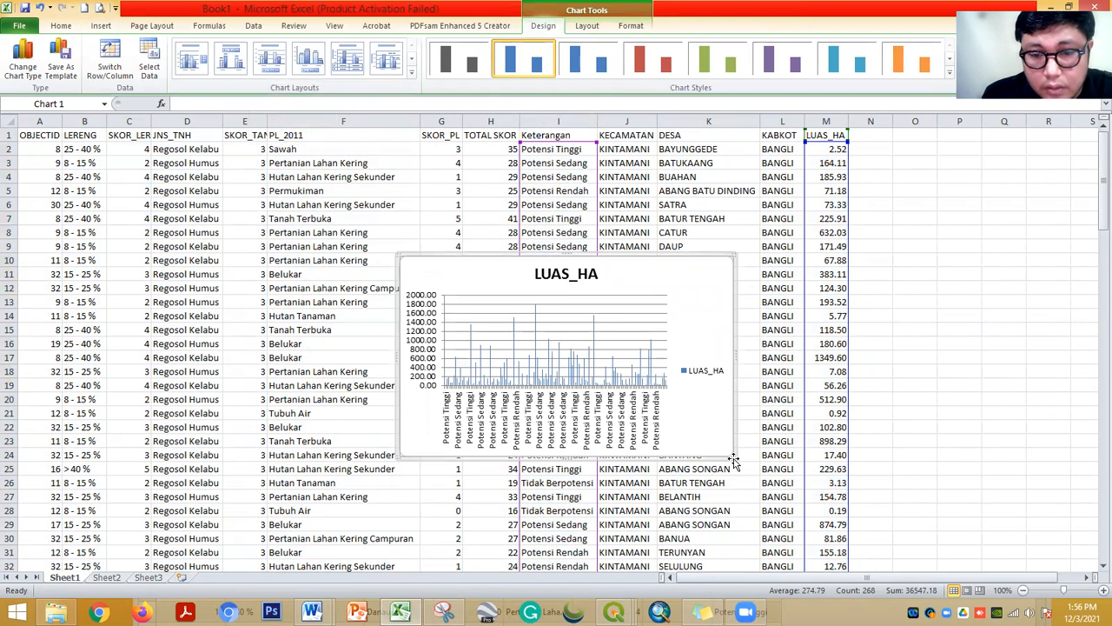
drag(731, 456, 998, 488)
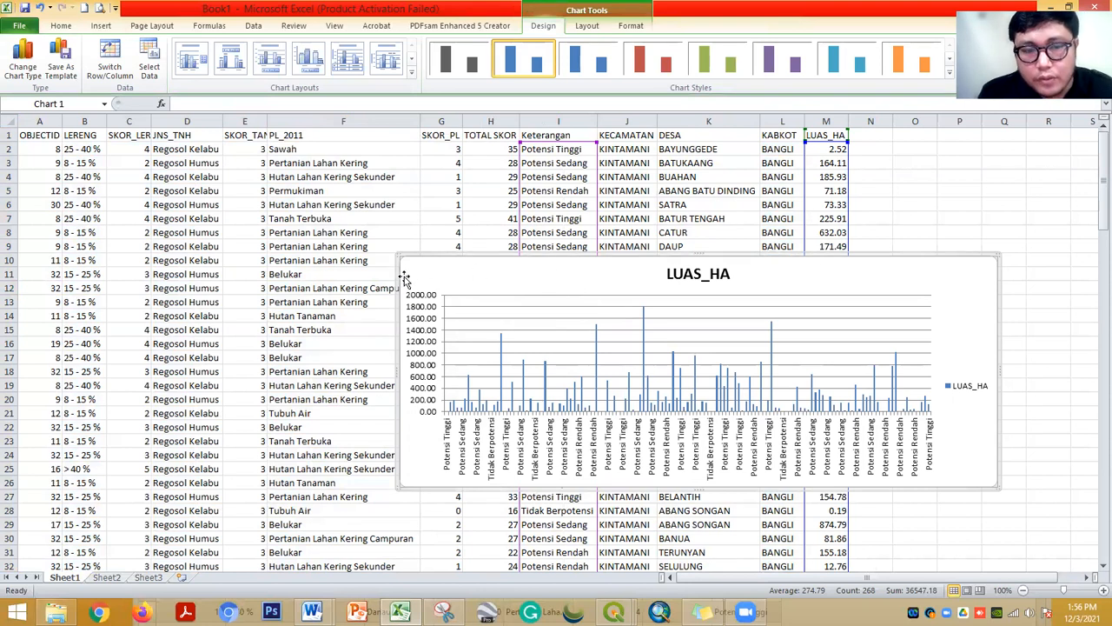
Delete the LUAS_HA column chart from the worksheet
click(362, 471)
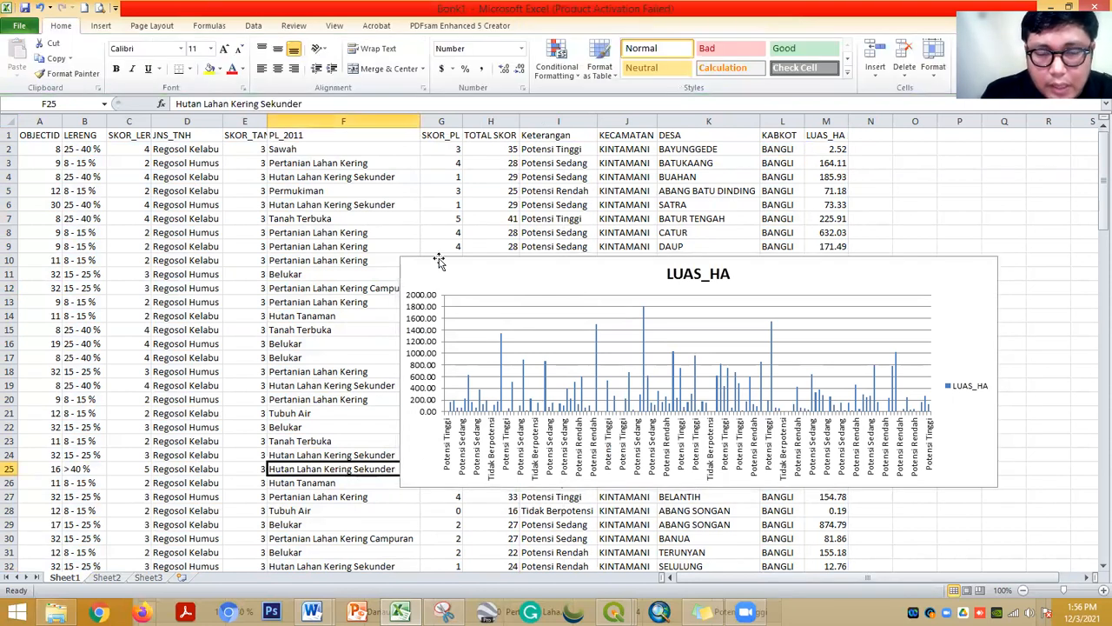
mouse_move(467, 386)
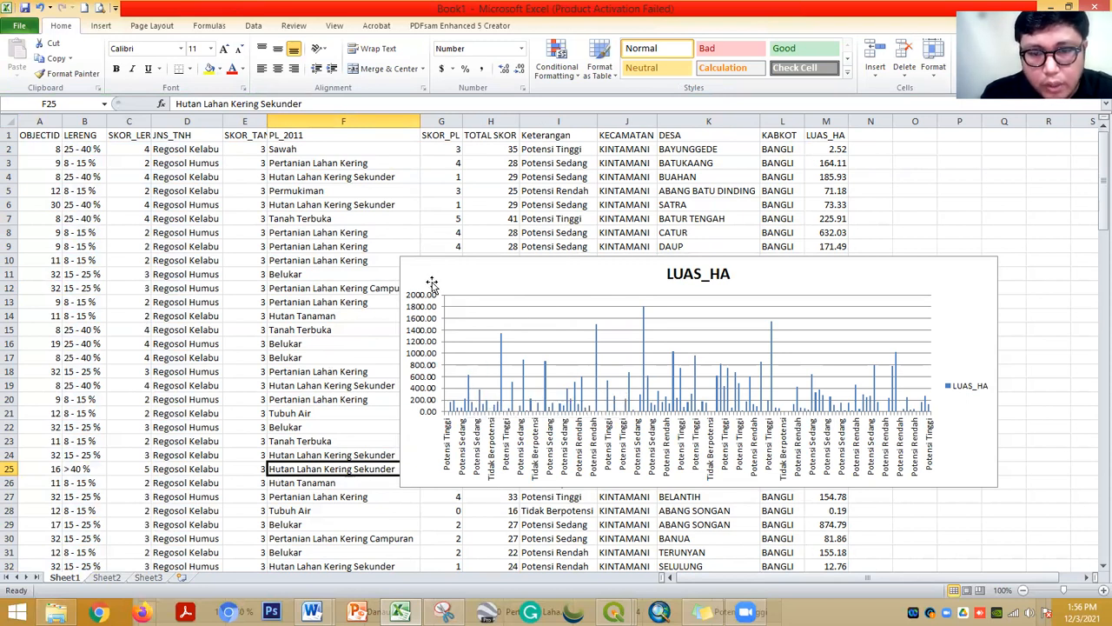
click(454, 323)
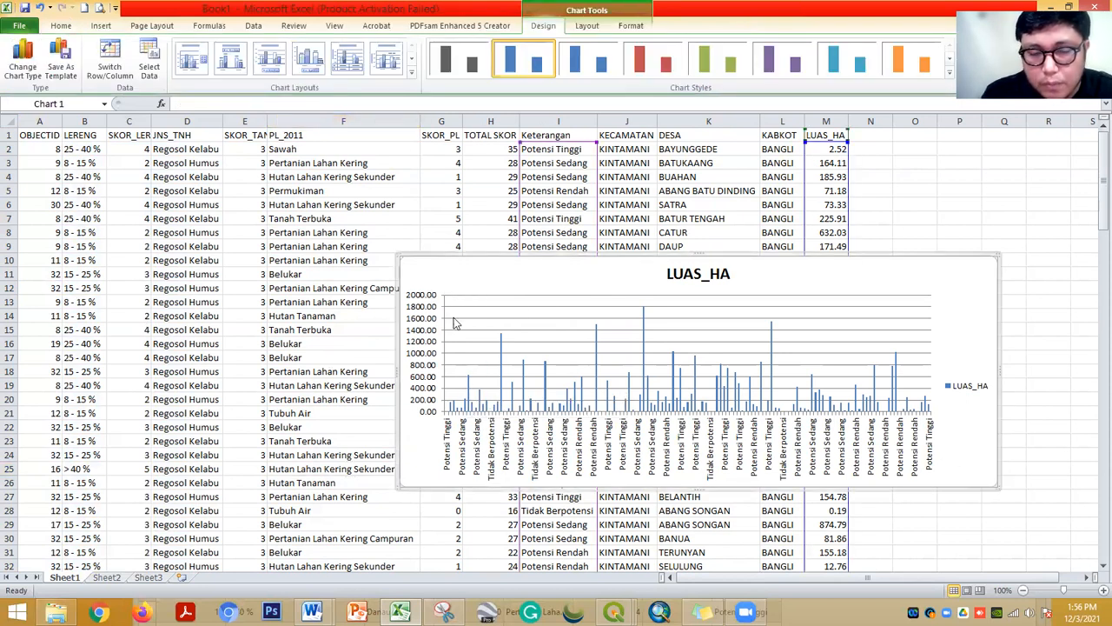
click(445, 229)
click(427, 278)
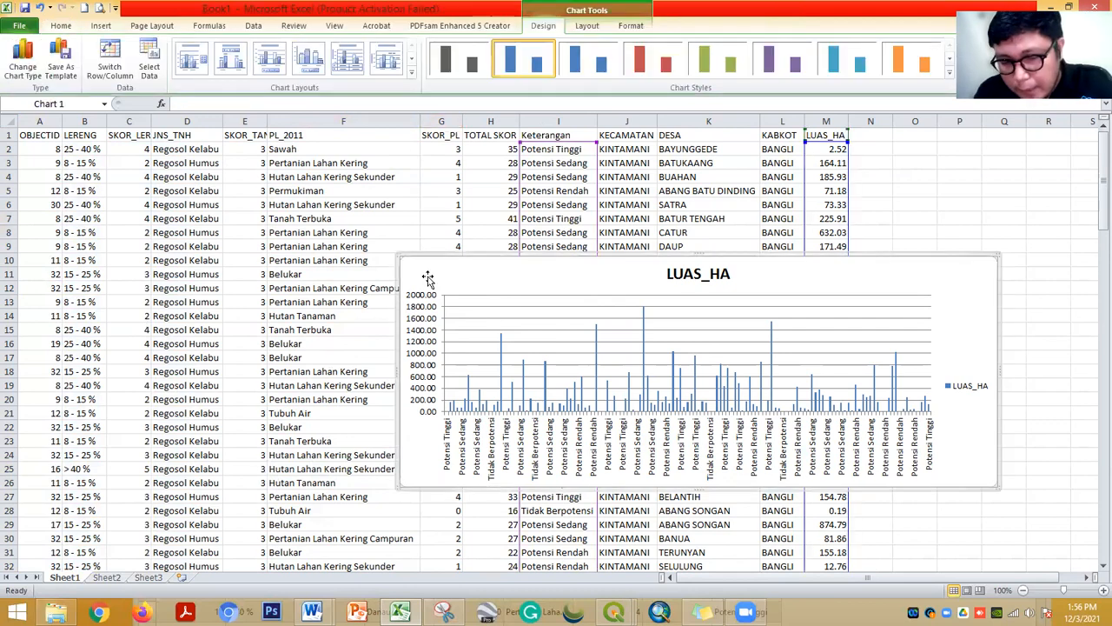
key(Delete)
Switch to the QGIS project window, take a closer look at the DS polygons, and hide the DS layer
mouse_move(614, 611)
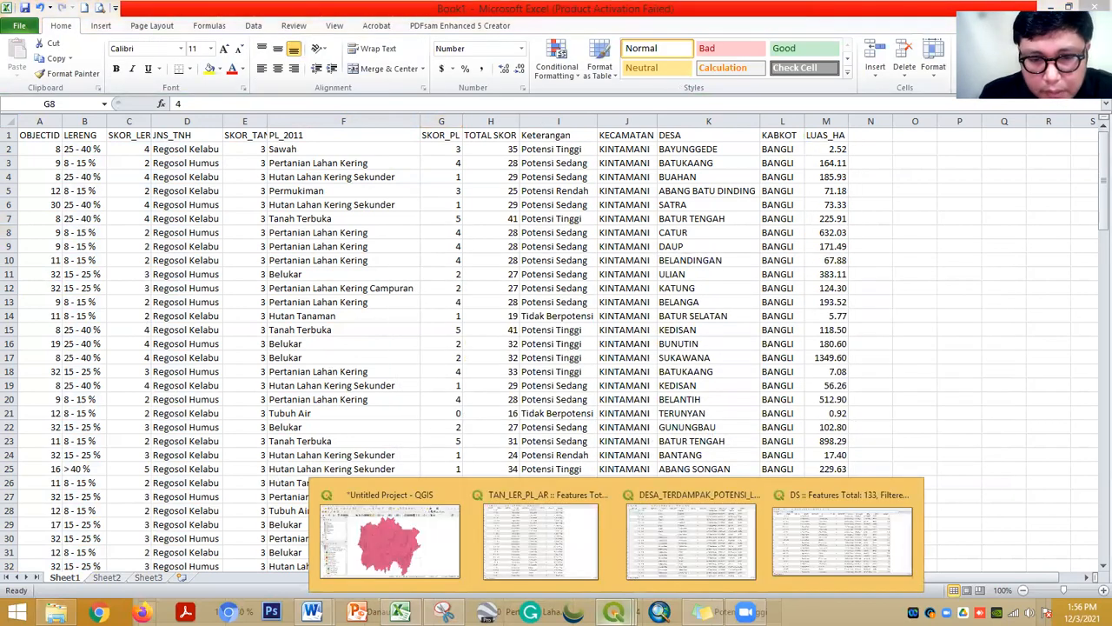
click(425, 562)
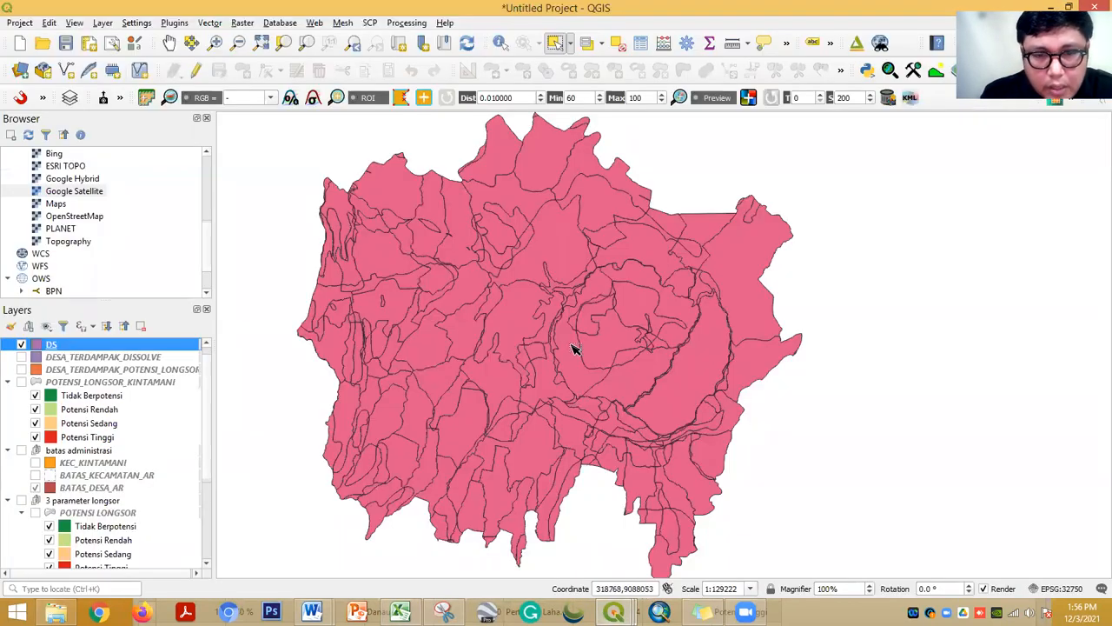
scroll(559, 321, up, 1)
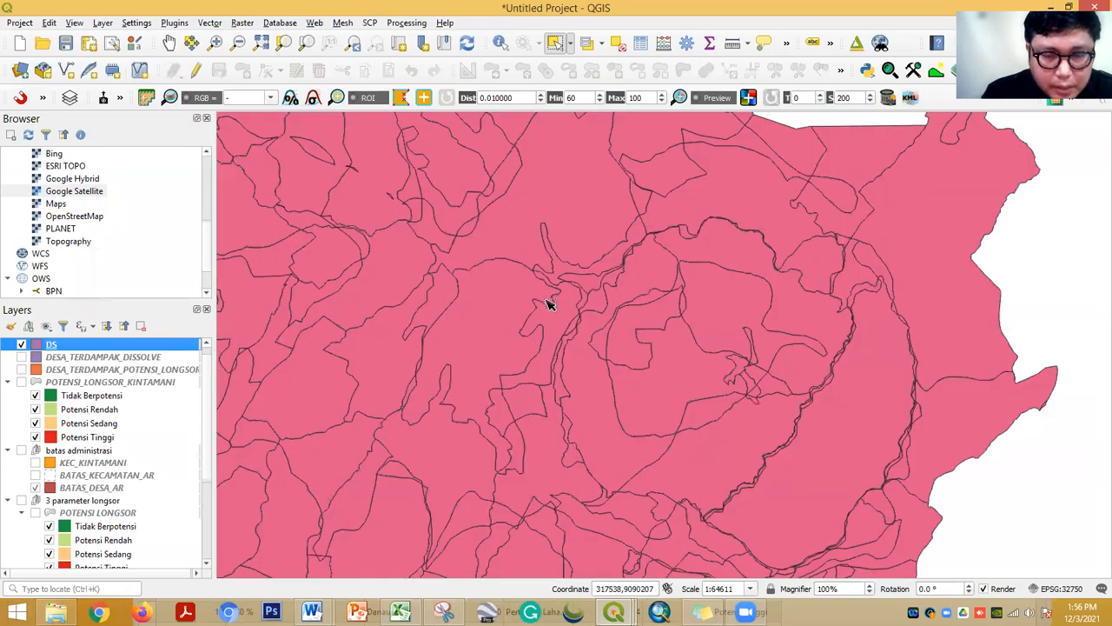
drag(549, 305, 645, 381)
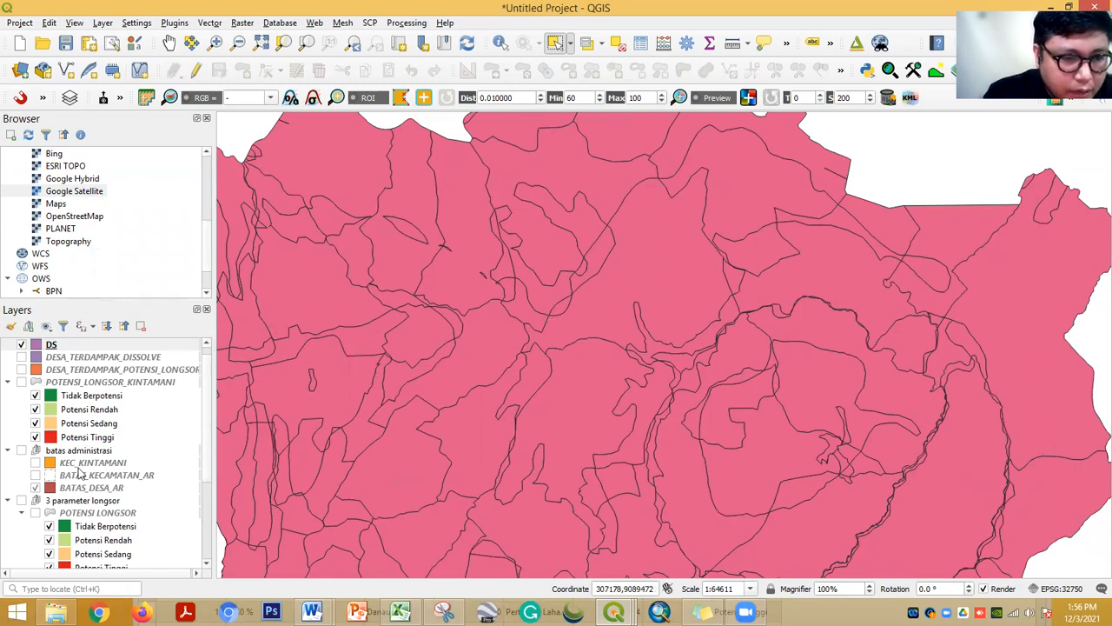
click(21, 345)
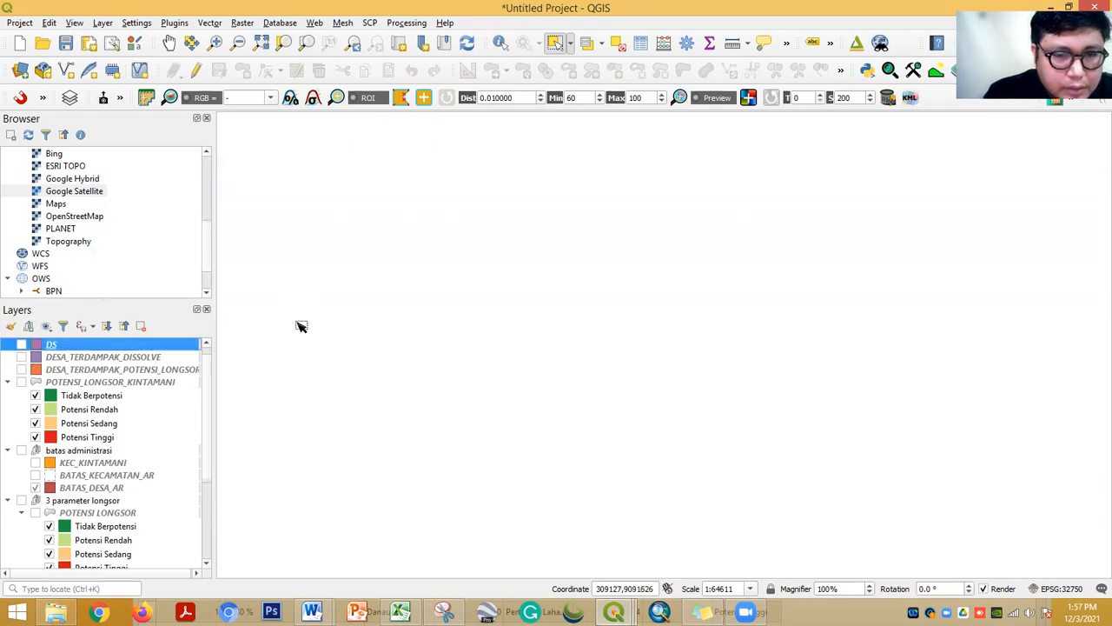
Look through the project's layers and show the JARINGAN_JALAN_LN road network layer on the map
scroll(92, 472, down, 1)
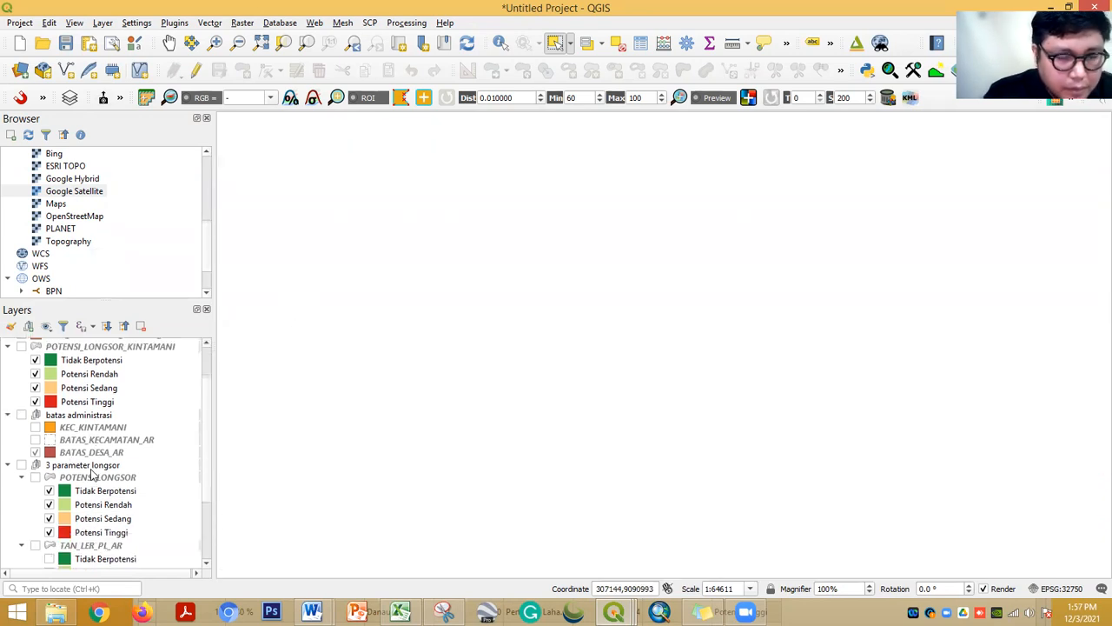
scroll(93, 447, up, 2)
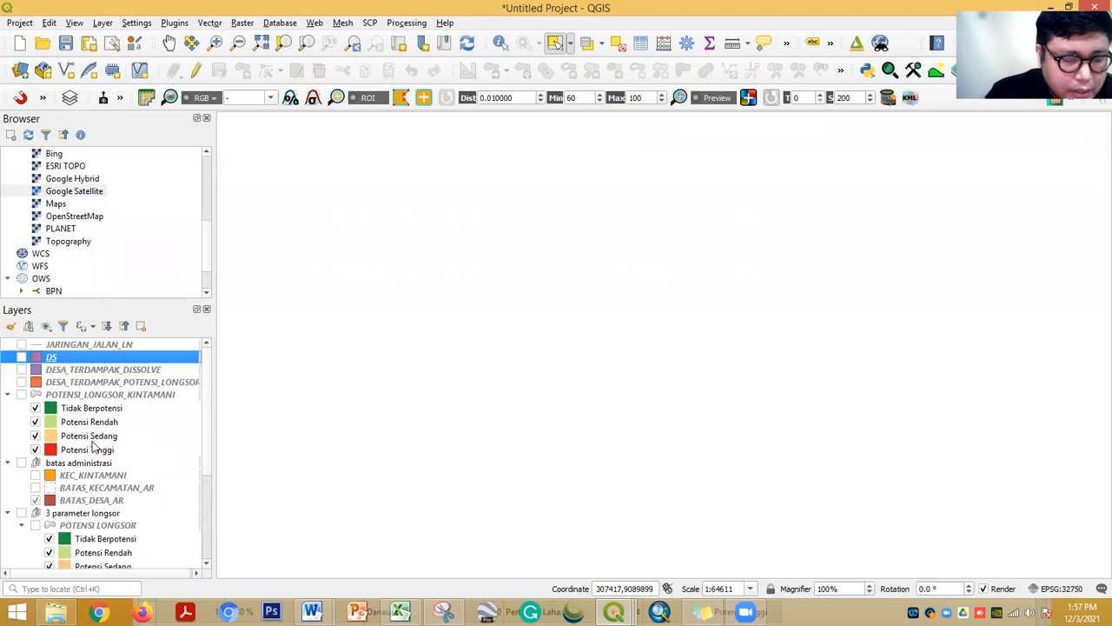
scroll(93, 448, down, 4)
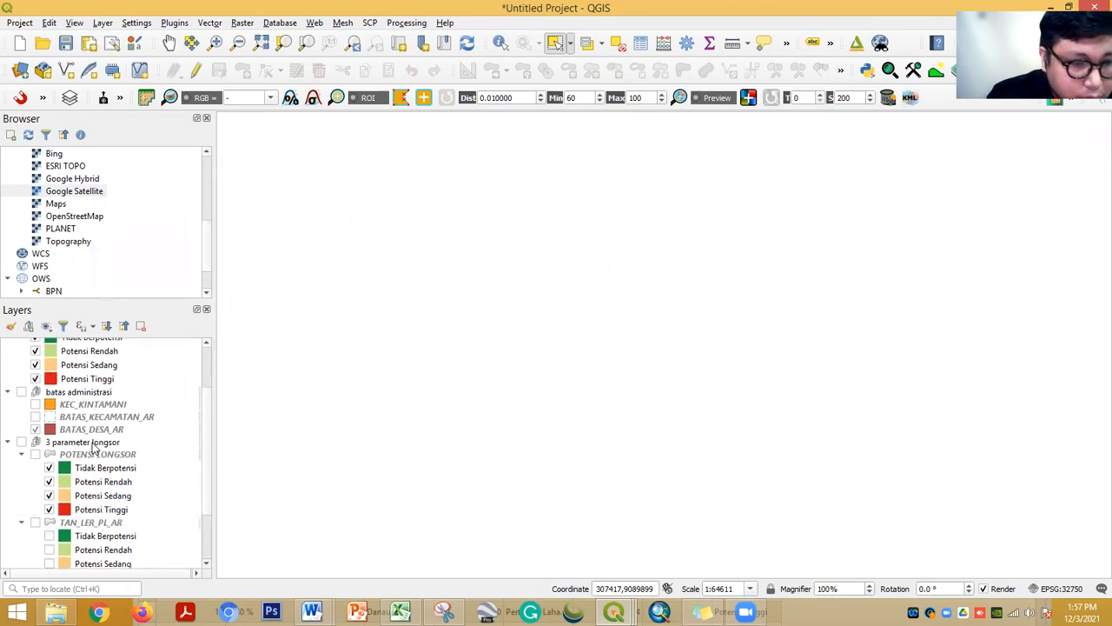
scroll(108, 456, up, 4)
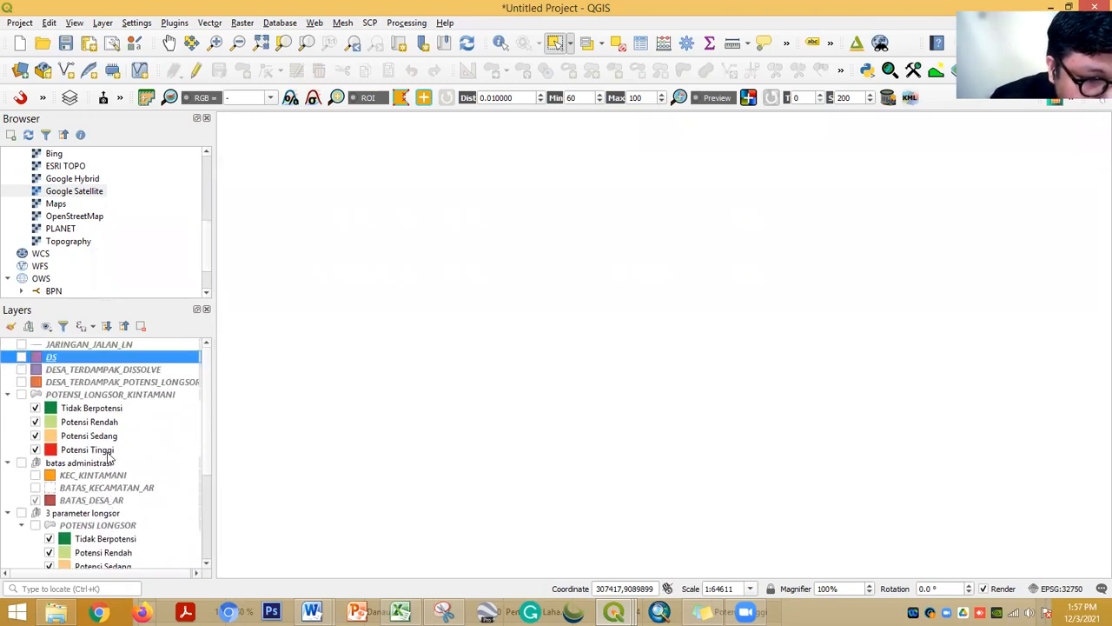
scroll(118, 506, down, 4)
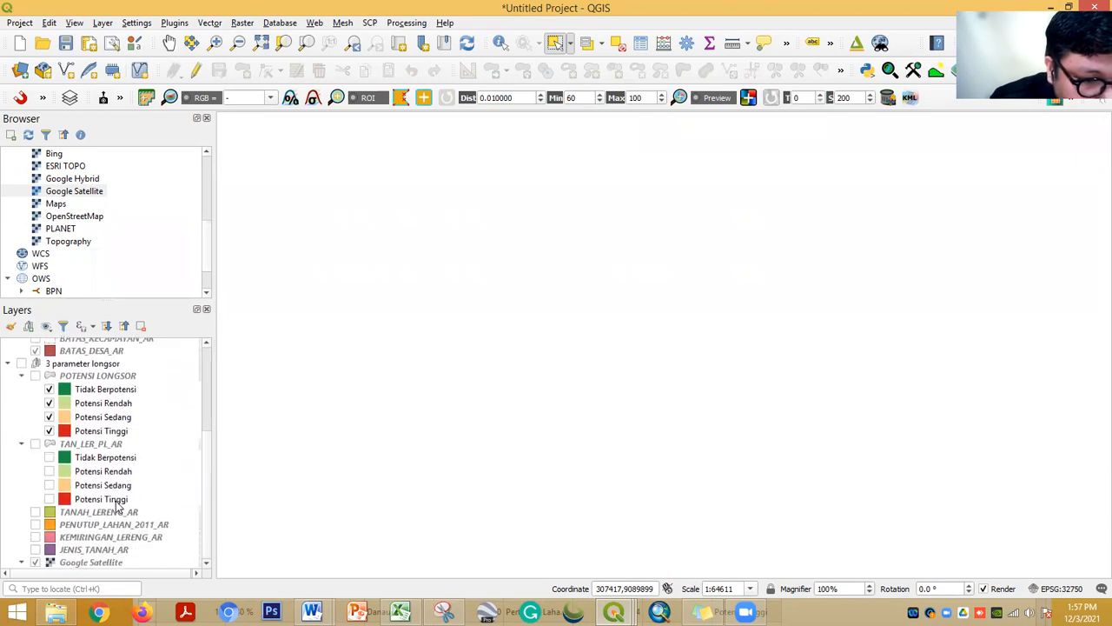
click(83, 539)
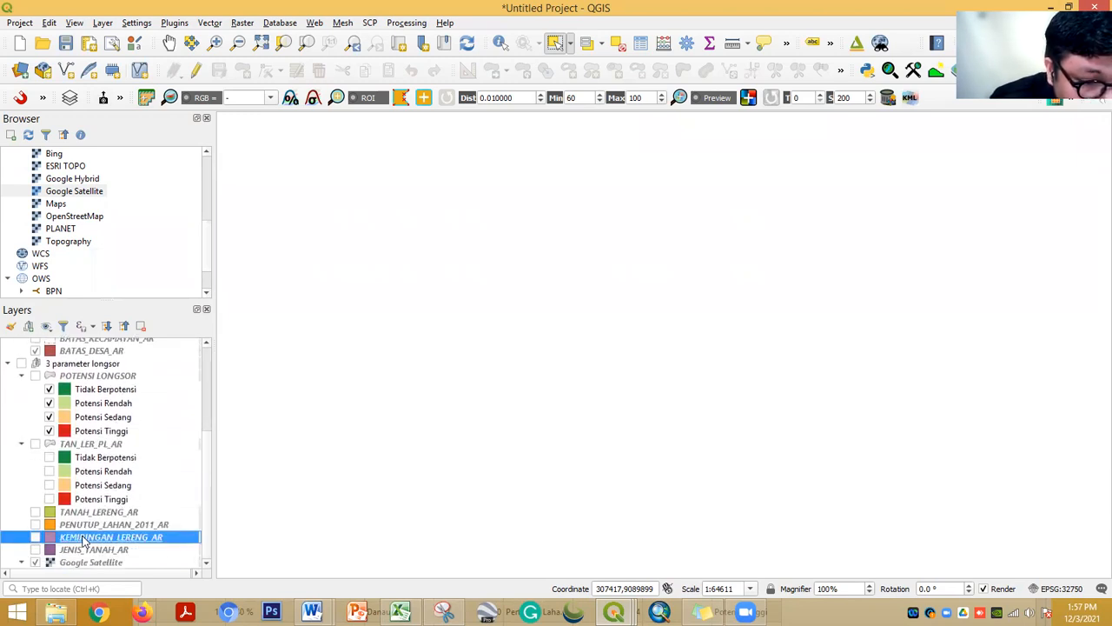
scroll(96, 499, up, 1)
scroll(95, 497, up, 3)
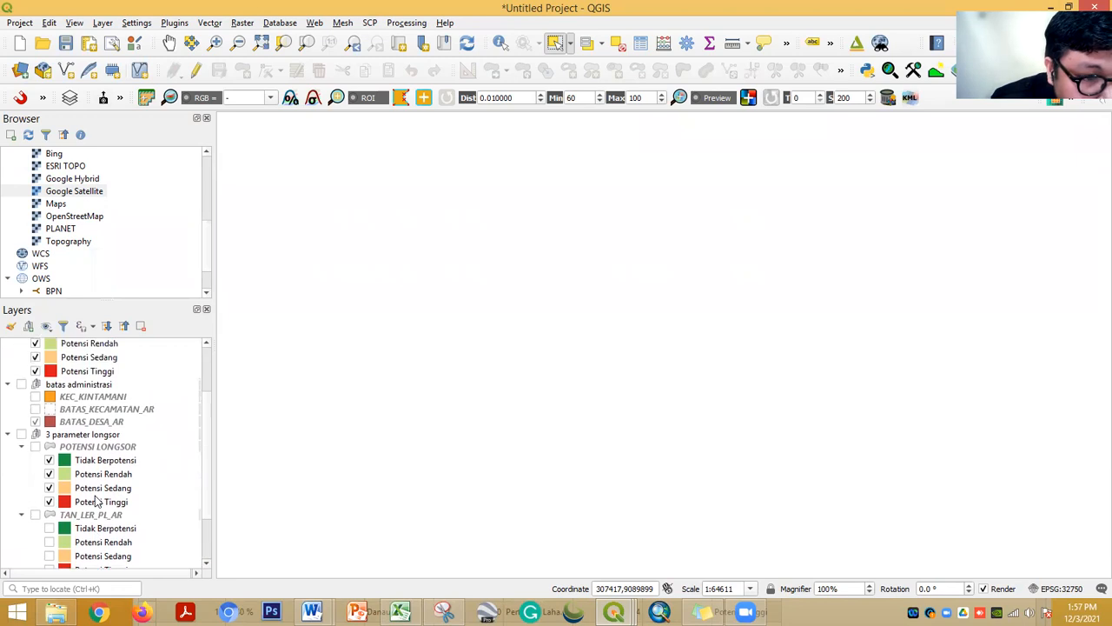
click(20, 344)
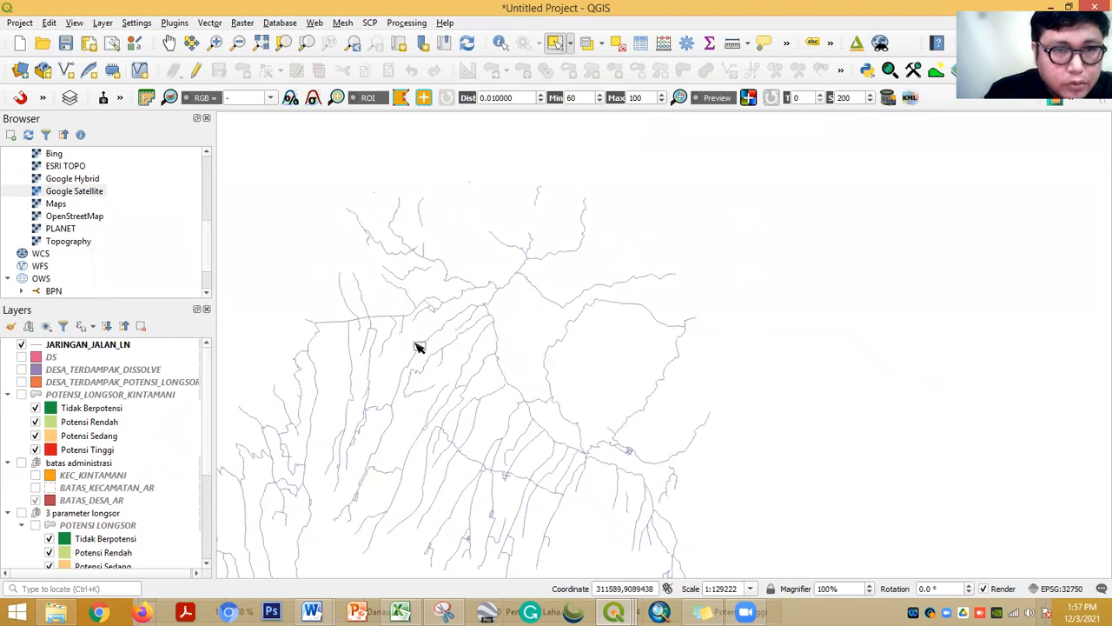
Set up an Intersection with JARINGAN_JALAN_LN as the input layer and KEC_KINTAMANI as the overlay layer
click(209, 24)
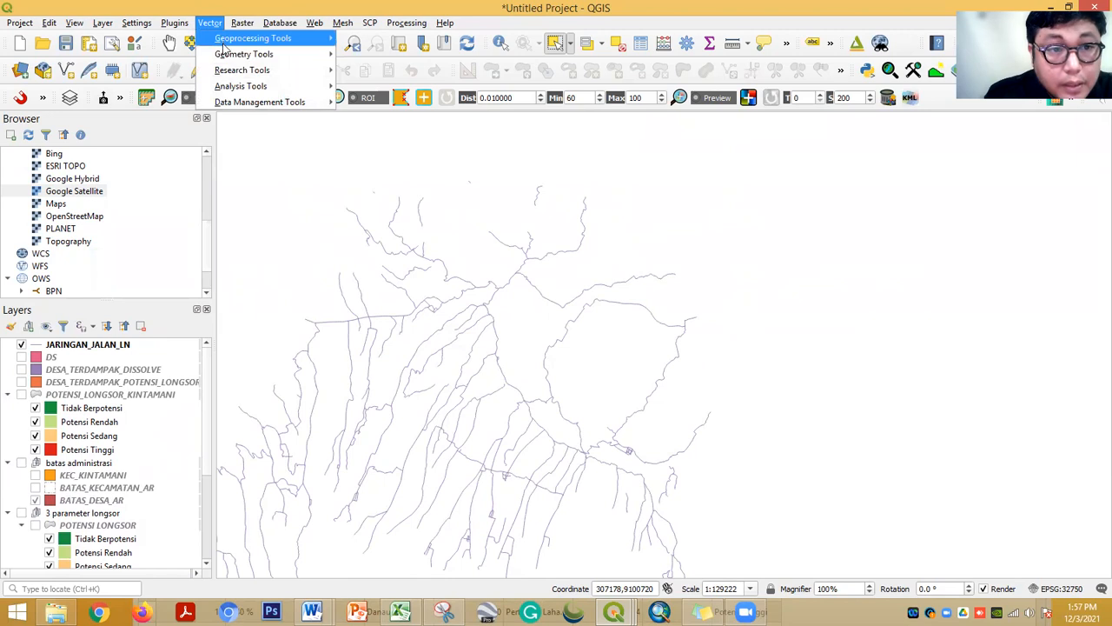
mouse_move(250, 103)
mouse_move(257, 58)
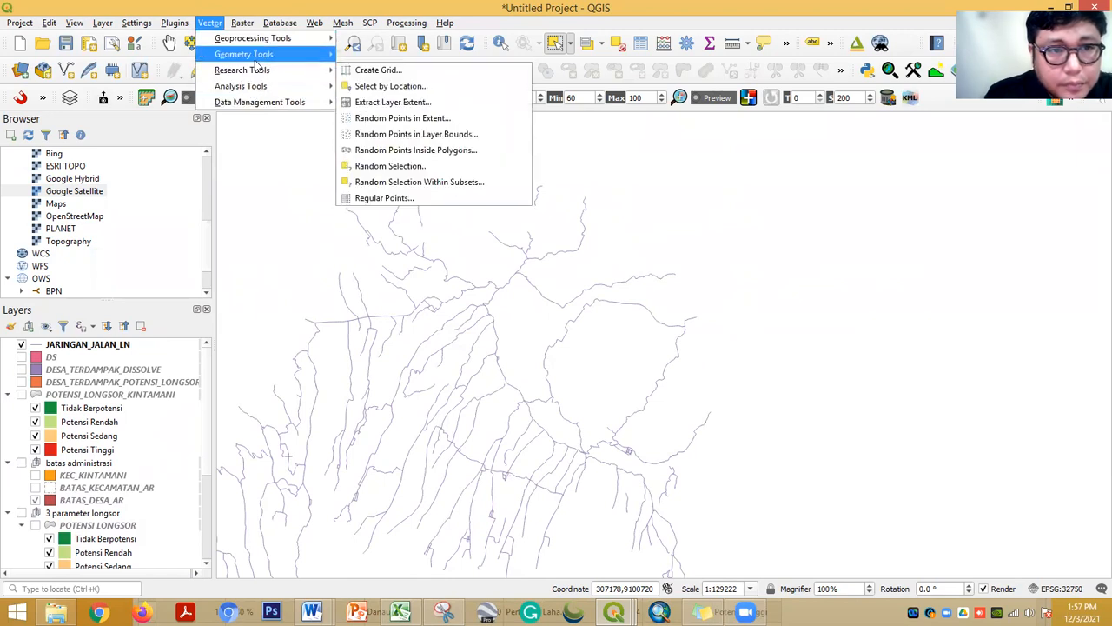
mouse_move(305, 42)
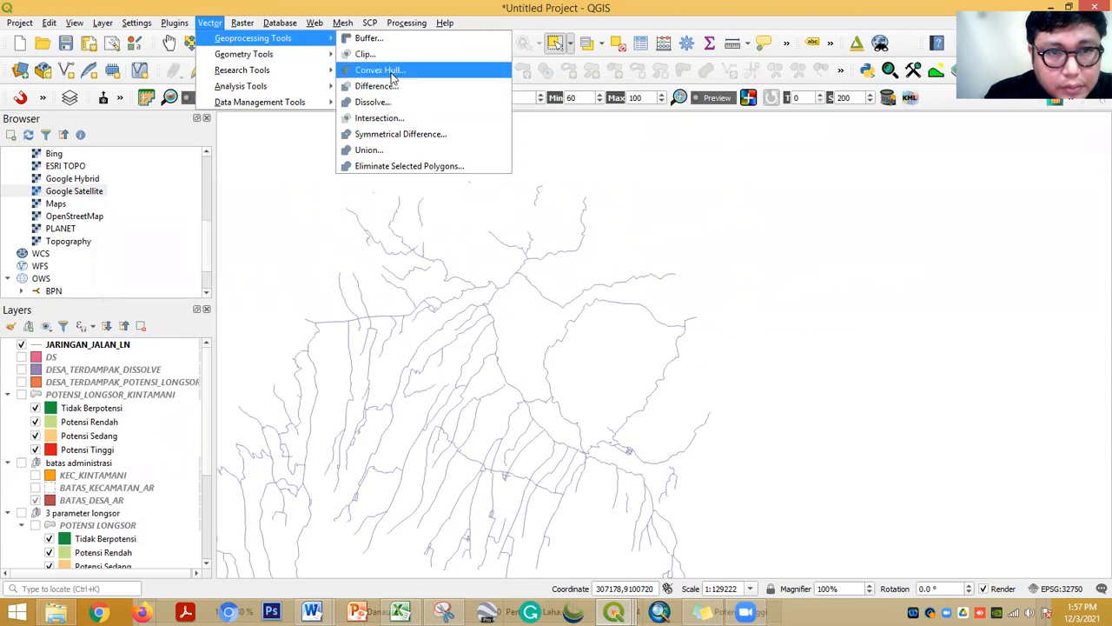
click(398, 118)
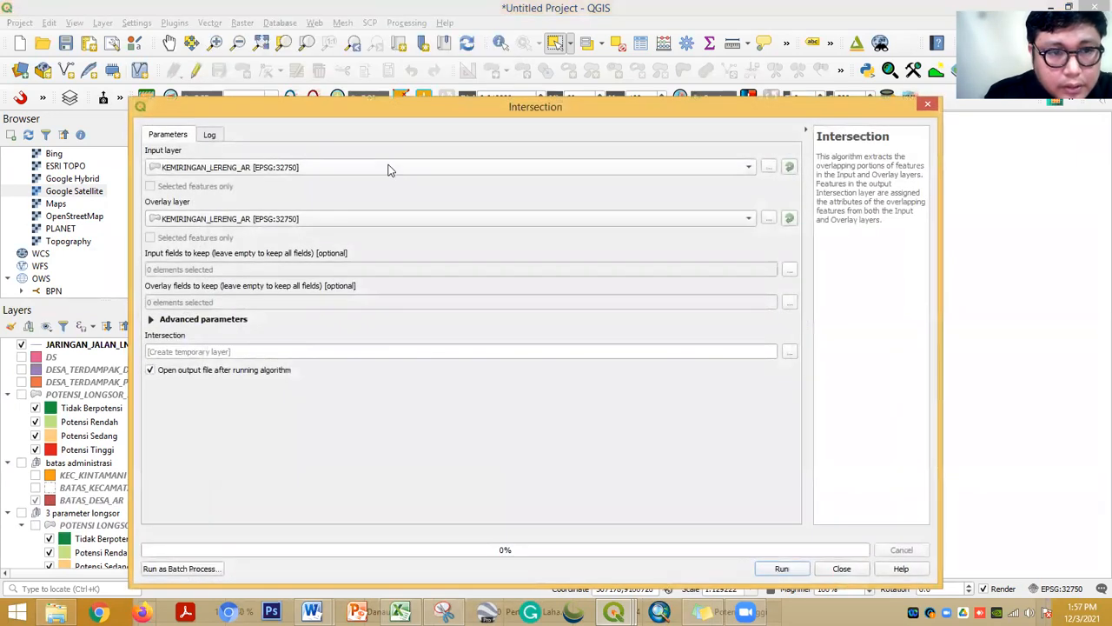
click(244, 168)
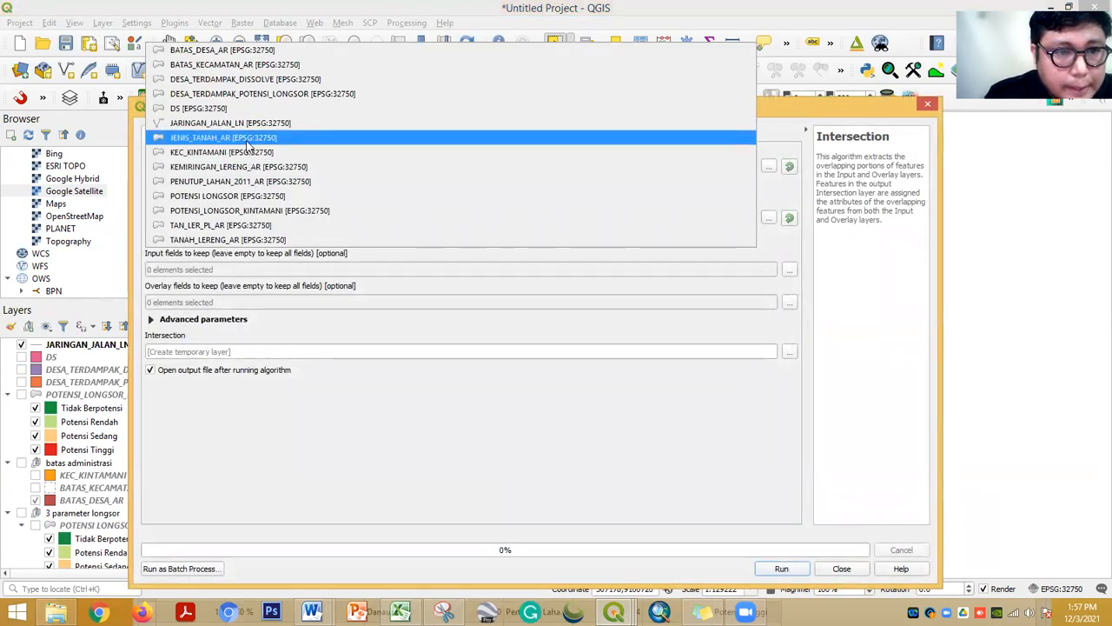
click(251, 123)
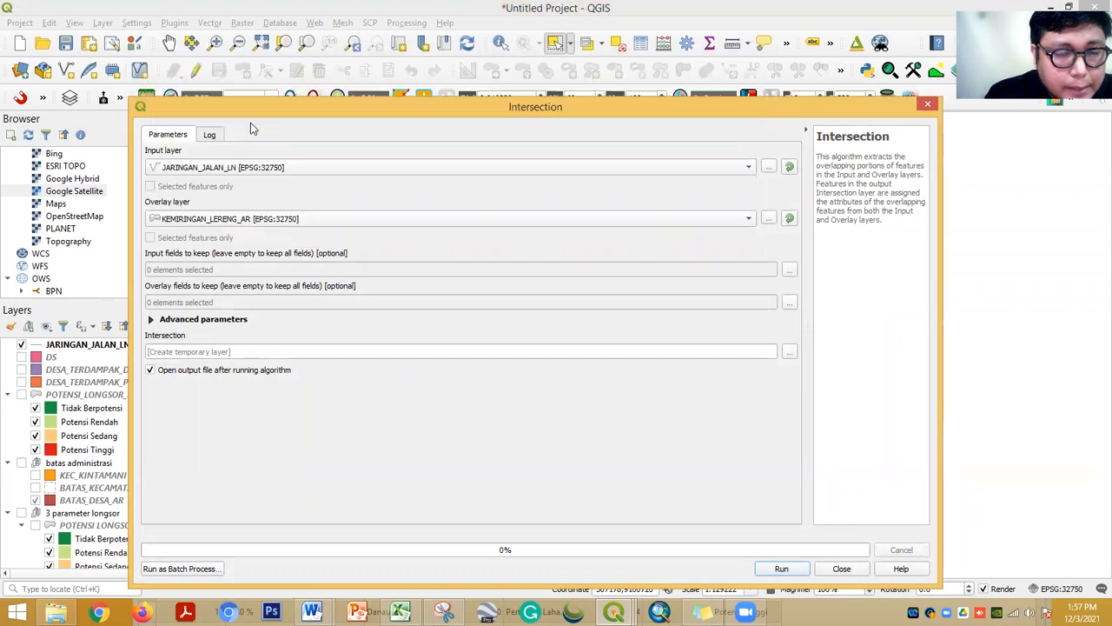
click(232, 221)
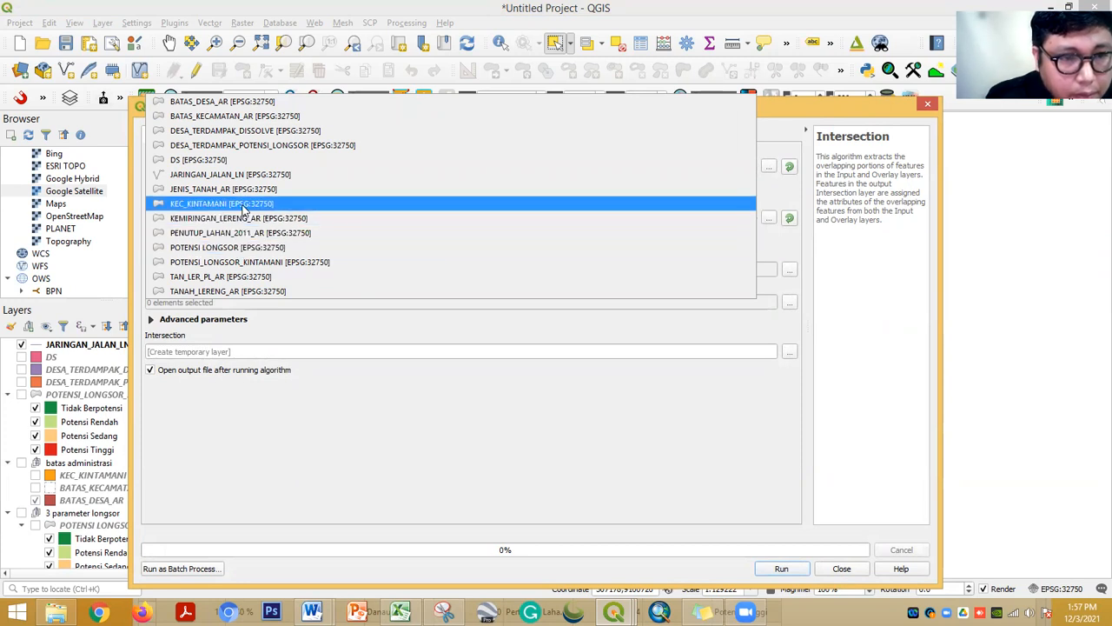
click(246, 206)
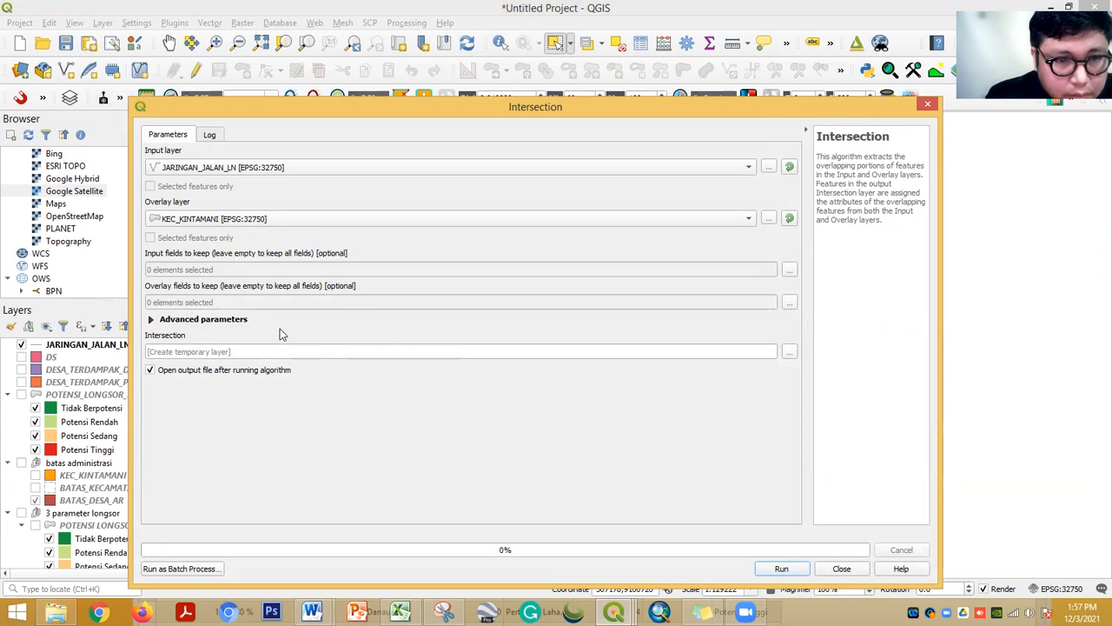
Save the intersection output as the shapefile rawan_longsor_kintamani in the HASIL ANALISIS LONSGOR folder and run the algorithm
click(791, 352)
click(834, 374)
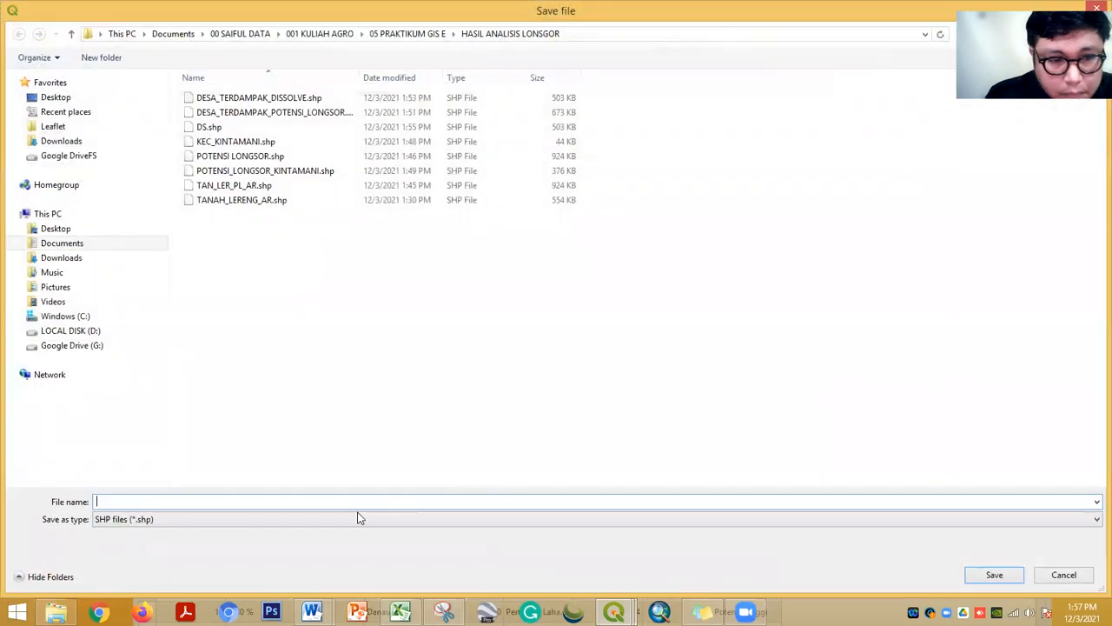
text(rawan_longsor_kintamani)
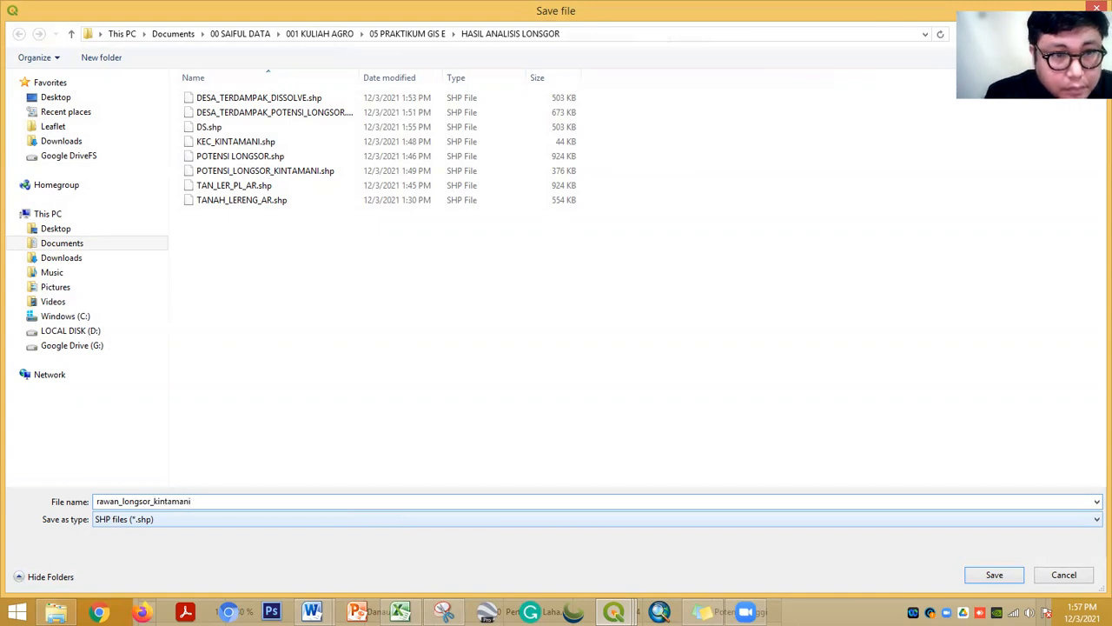
click(978, 576)
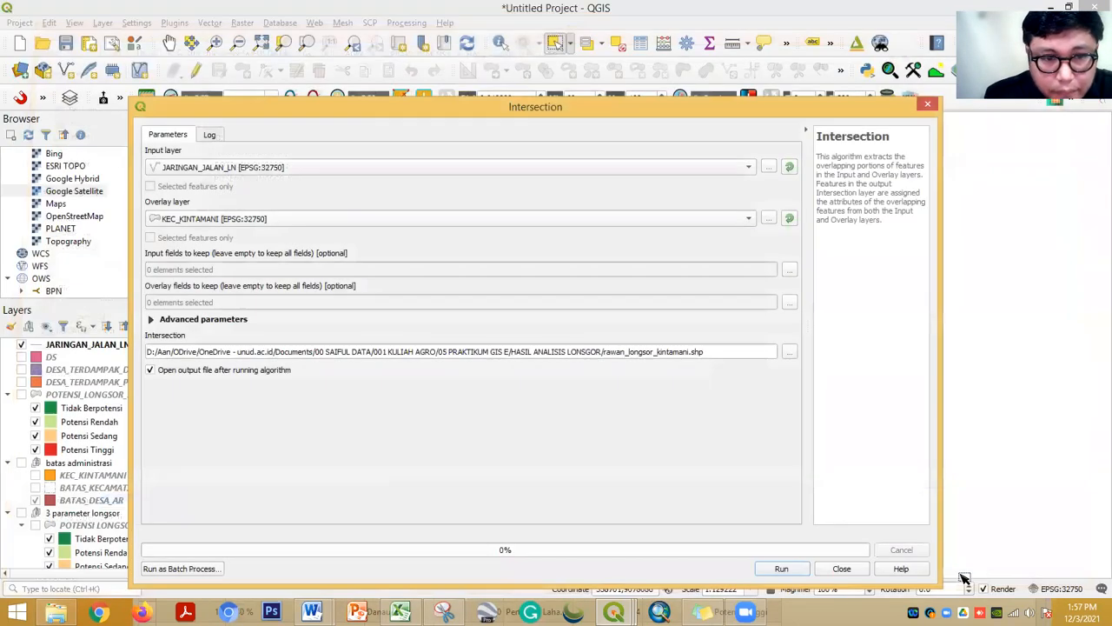
click(780, 569)
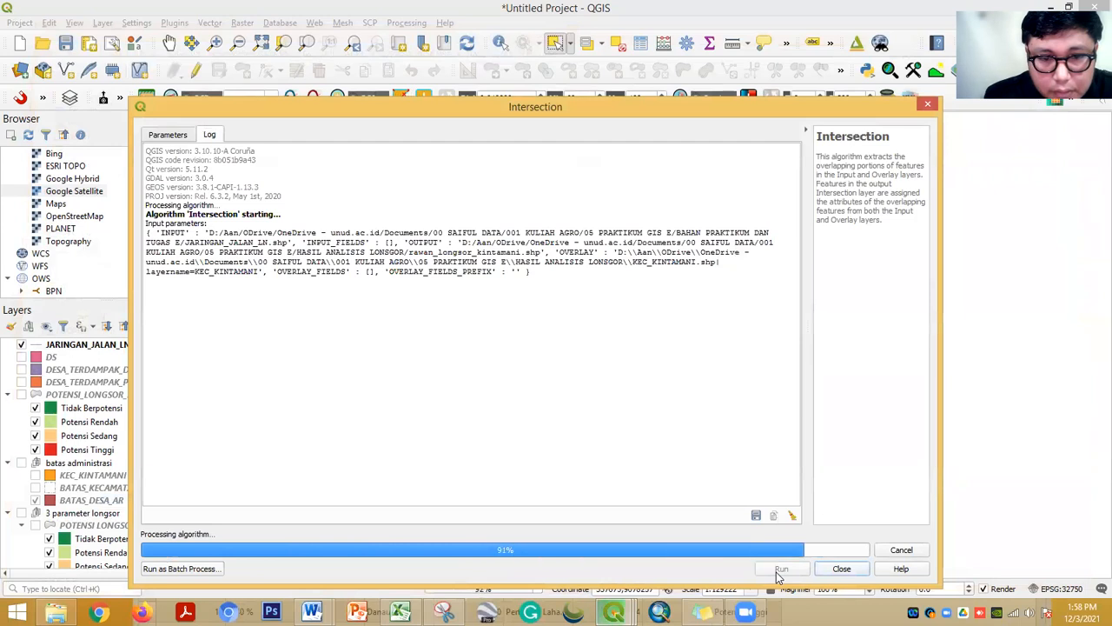
click(927, 104)
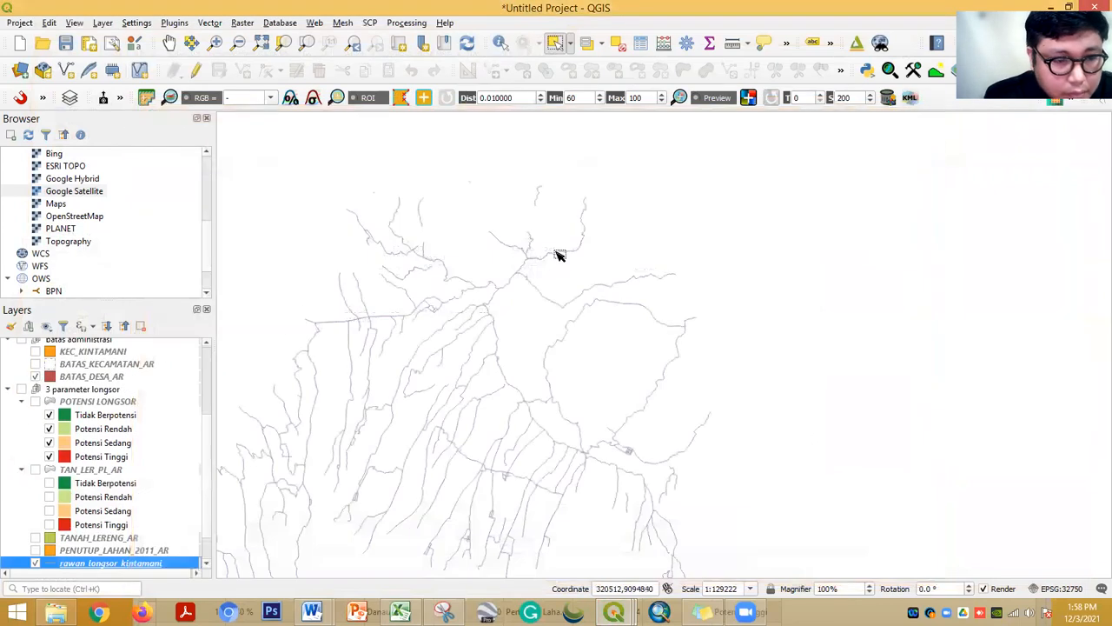
Examine the road function, status, length and district fields in the attribute table of the rawan_longsor_kintamani layer
scroll(95, 543, down, 1)
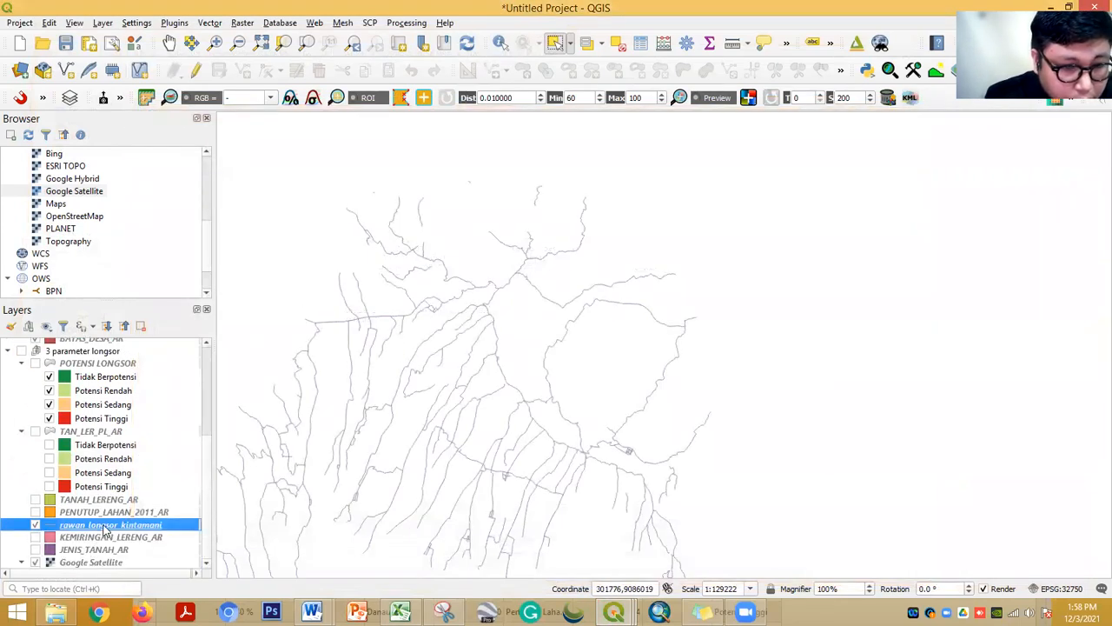
right_click(104, 527)
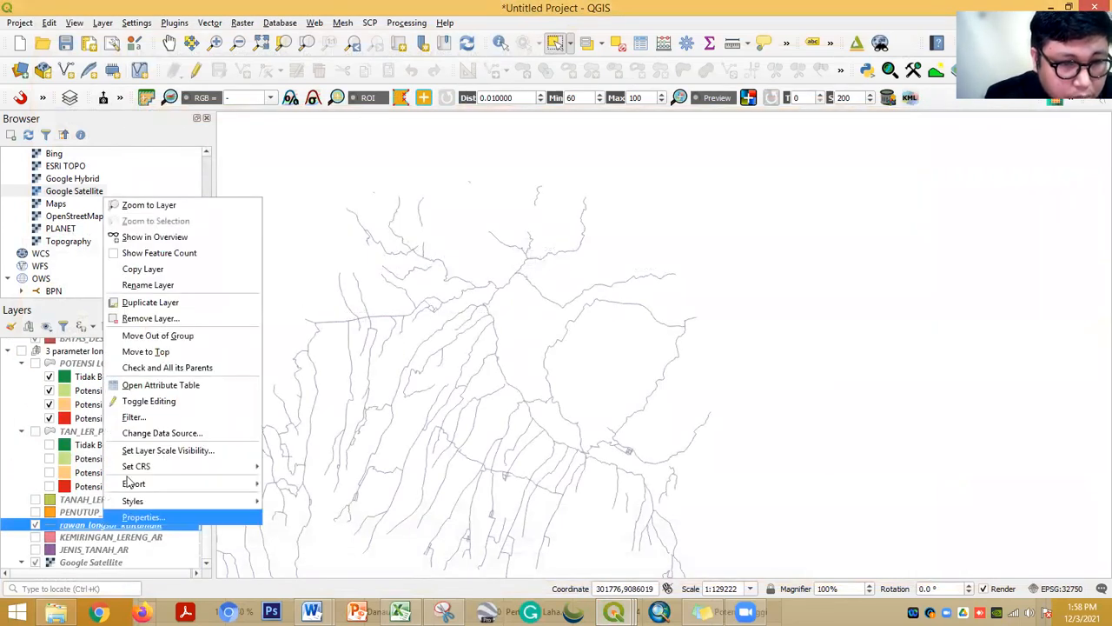
click(151, 388)
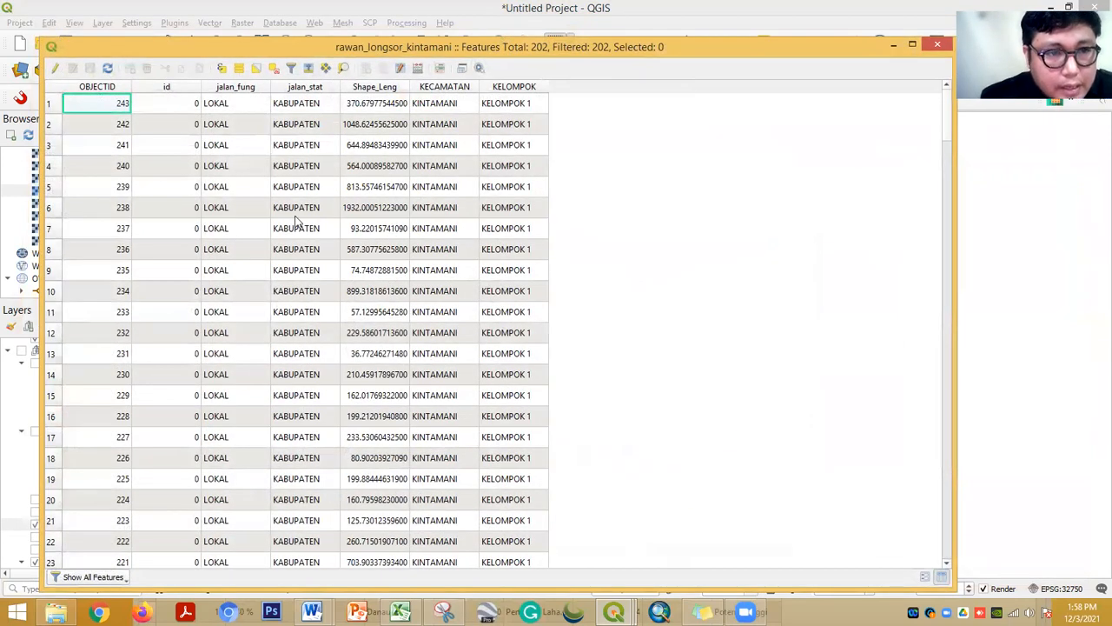
scroll(560, 174, down, 20)
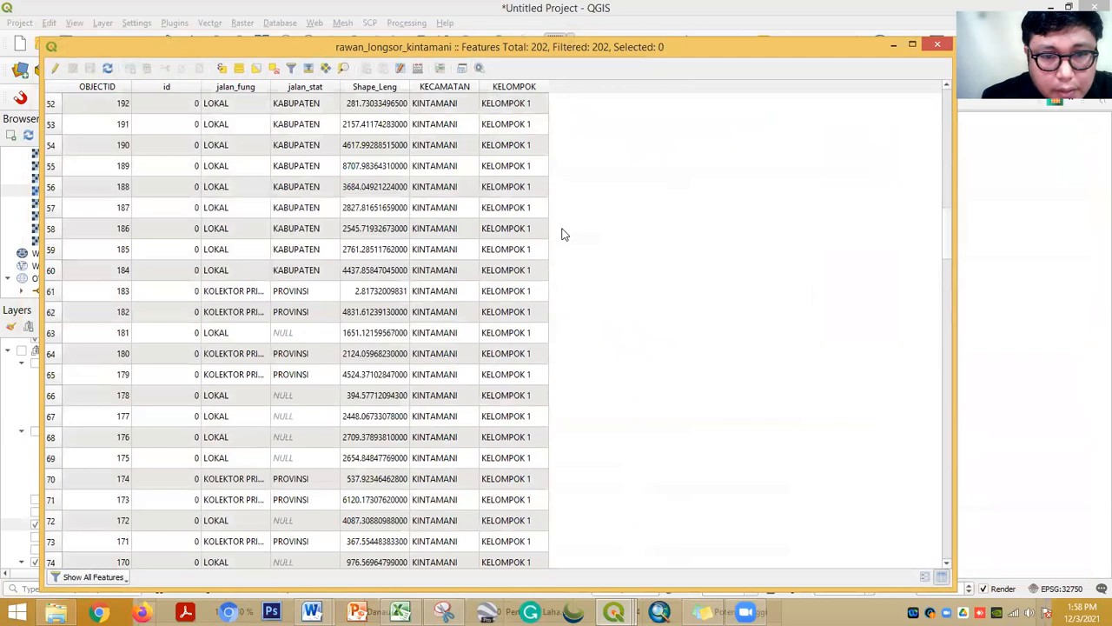
scroll(594, 272, down, 17)
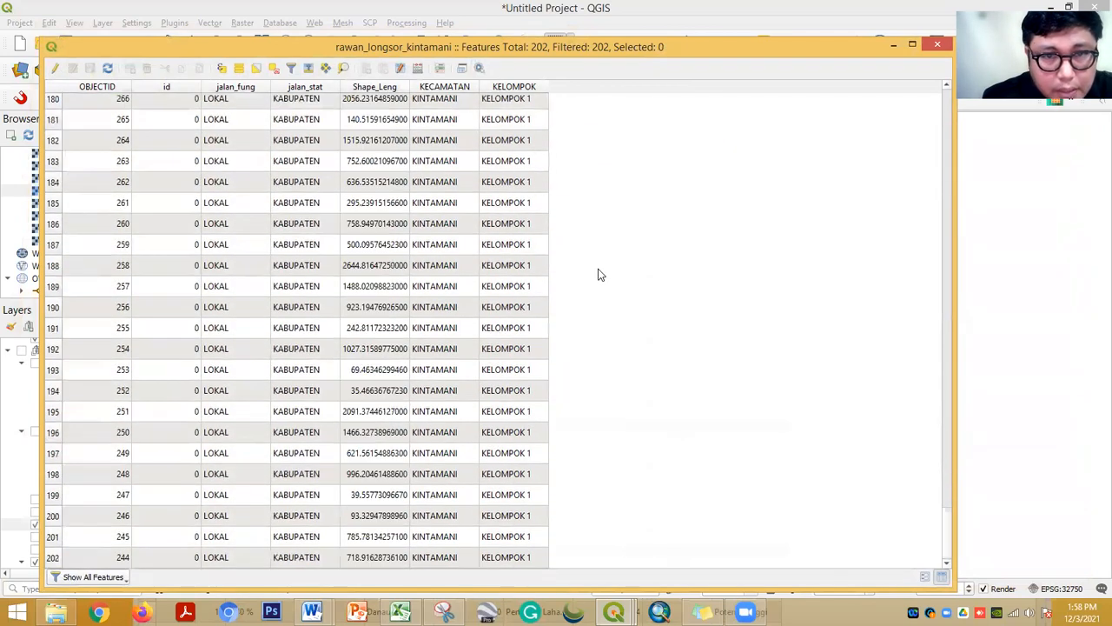
scroll(600, 272, up, 20)
scroll(599, 277, up, 20)
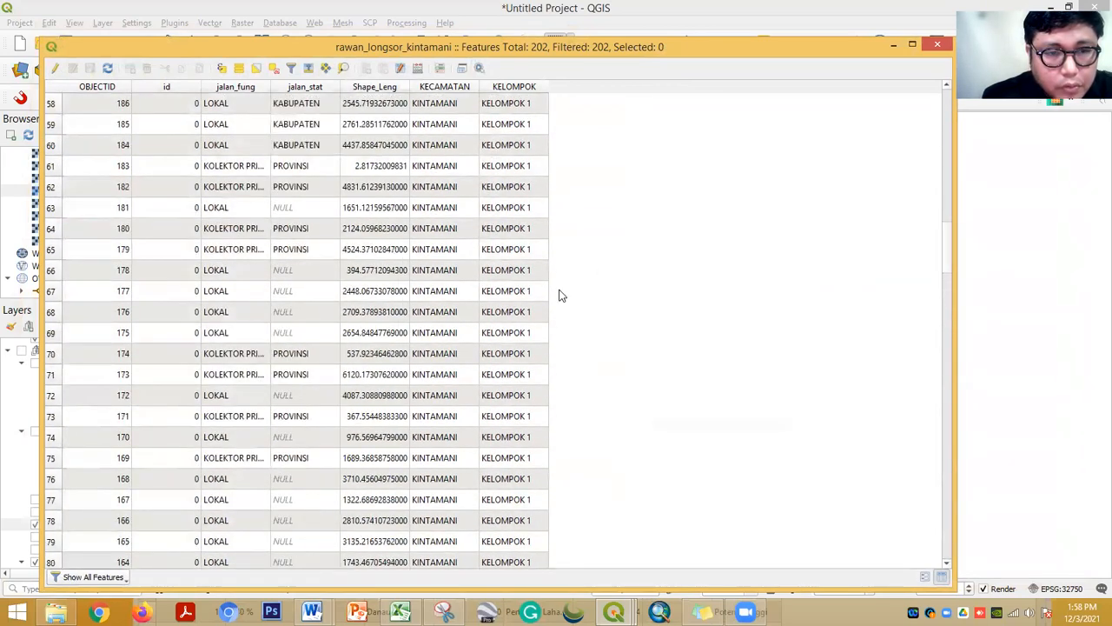
scroll(561, 296, up, 7)
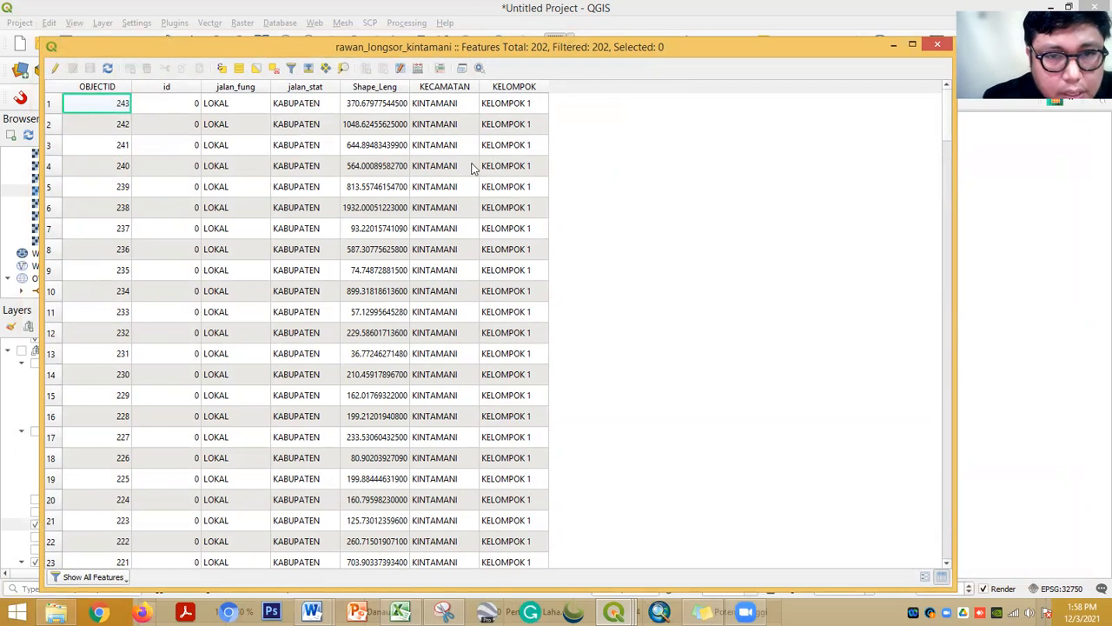
scroll(571, 304, down, 16)
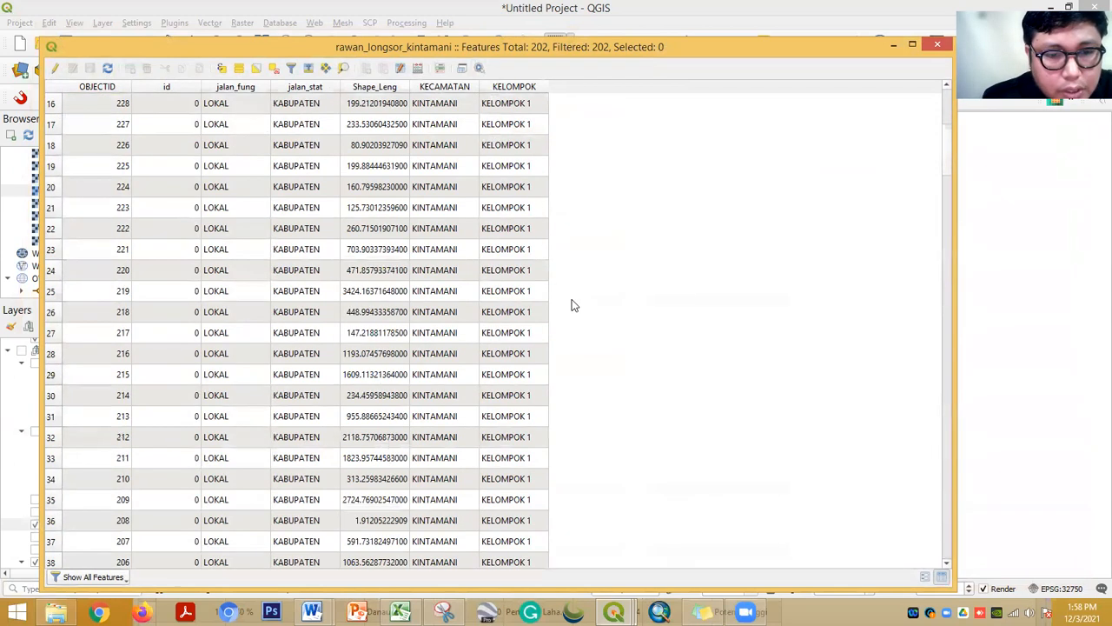
scroll(596, 318, down, 13)
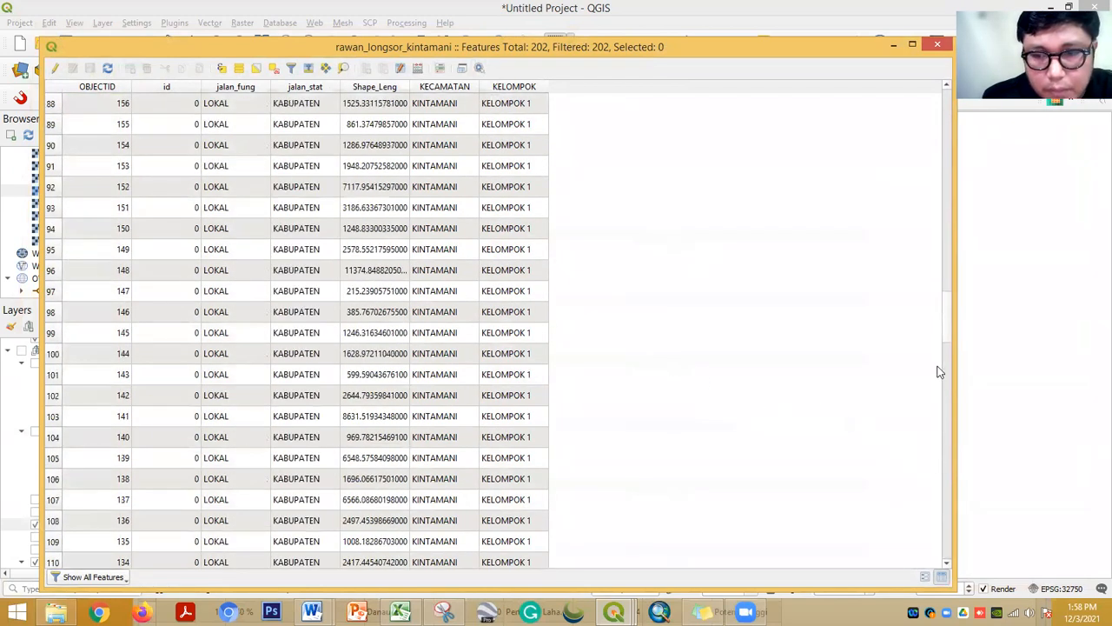
drag(948, 328, 937, 105)
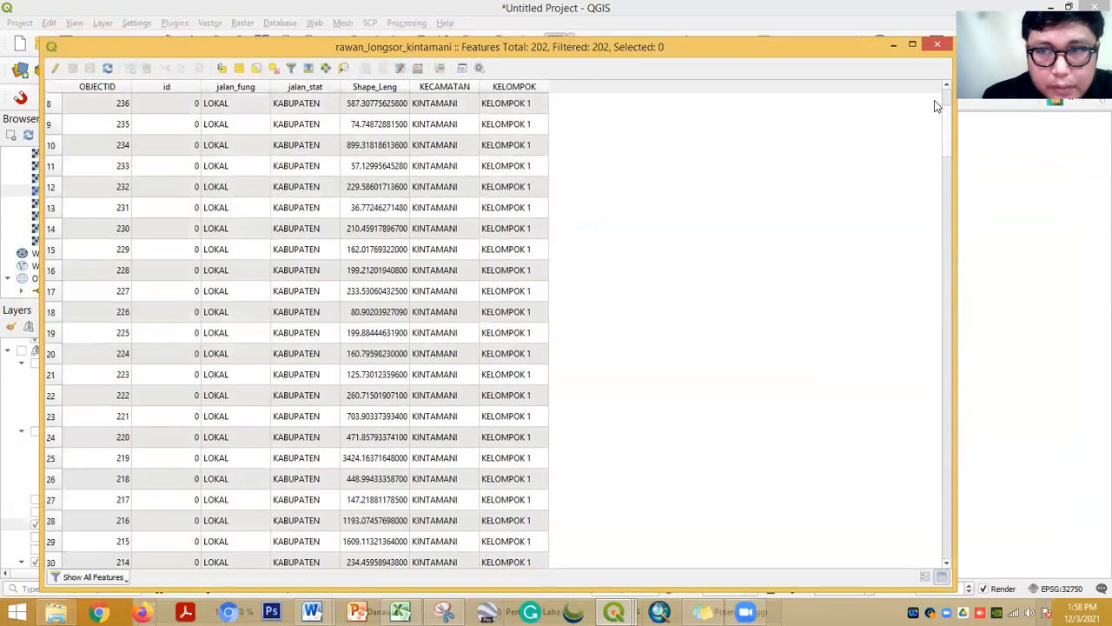
click(935, 46)
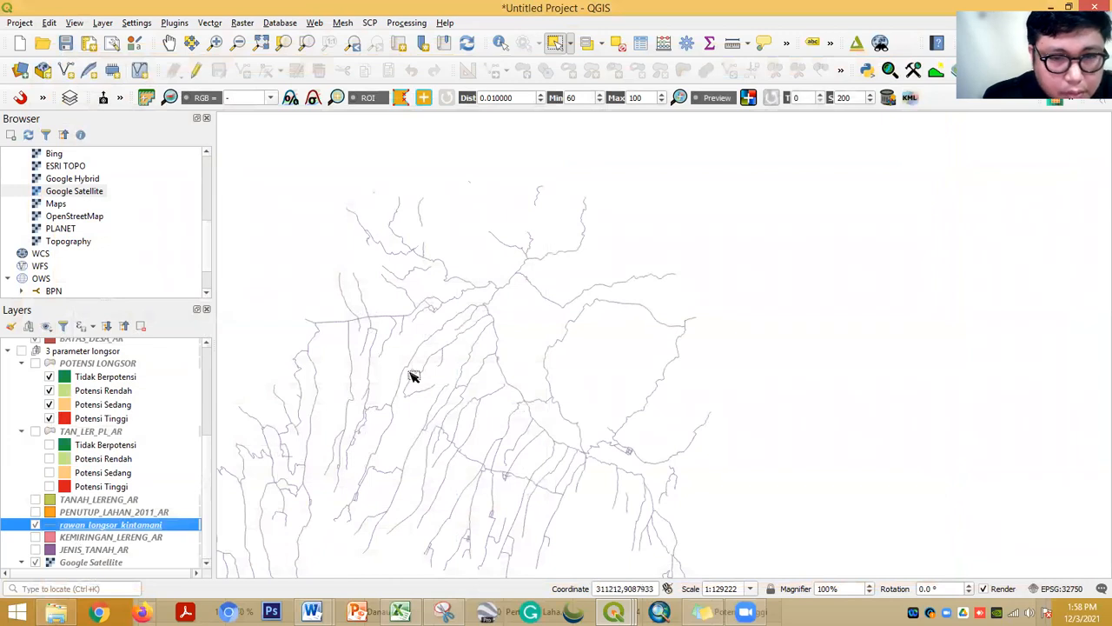
Hide the rawan_longsor_kintamani layer and show the POTENSI LONGSOR layer of the 3 parameter longsor group beneath the road network
scroll(386, 348, down, 1)
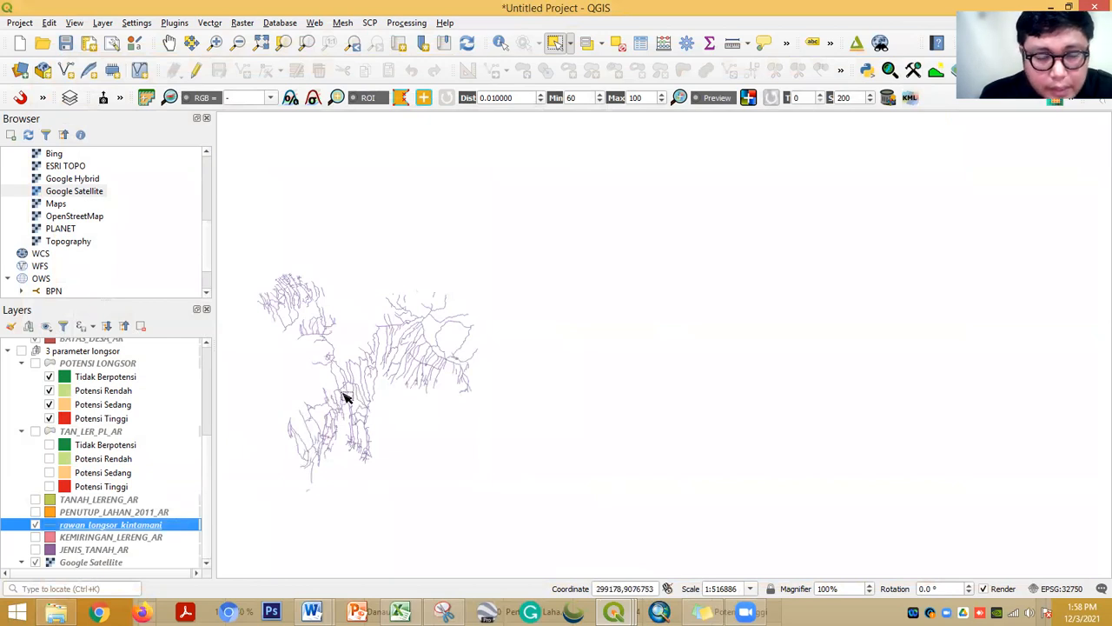
drag(348, 386, 451, 398)
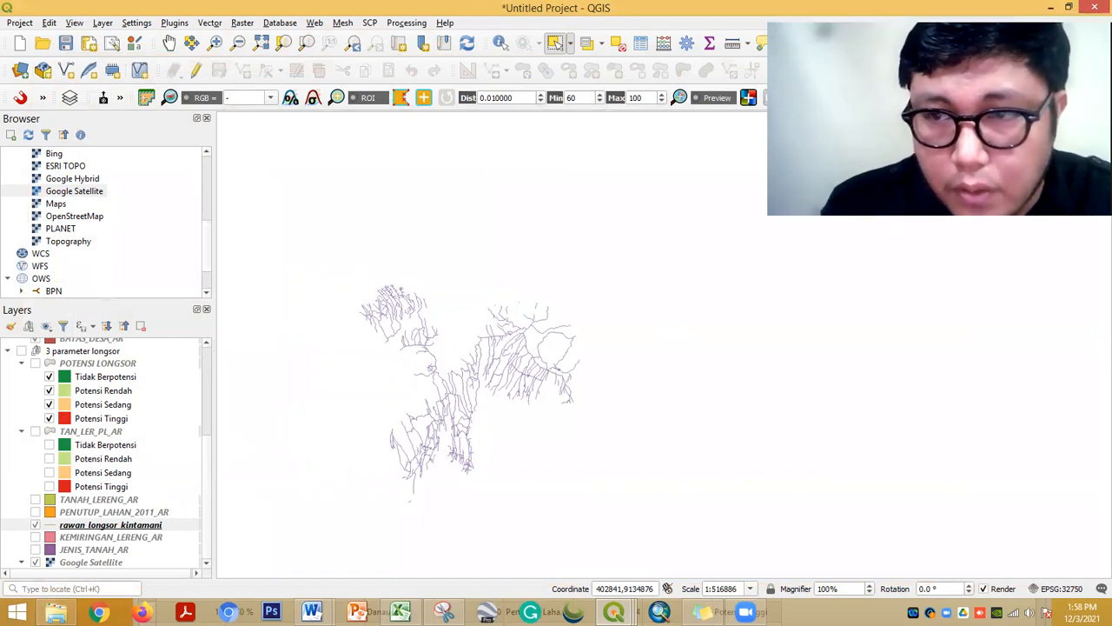
click(37, 529)
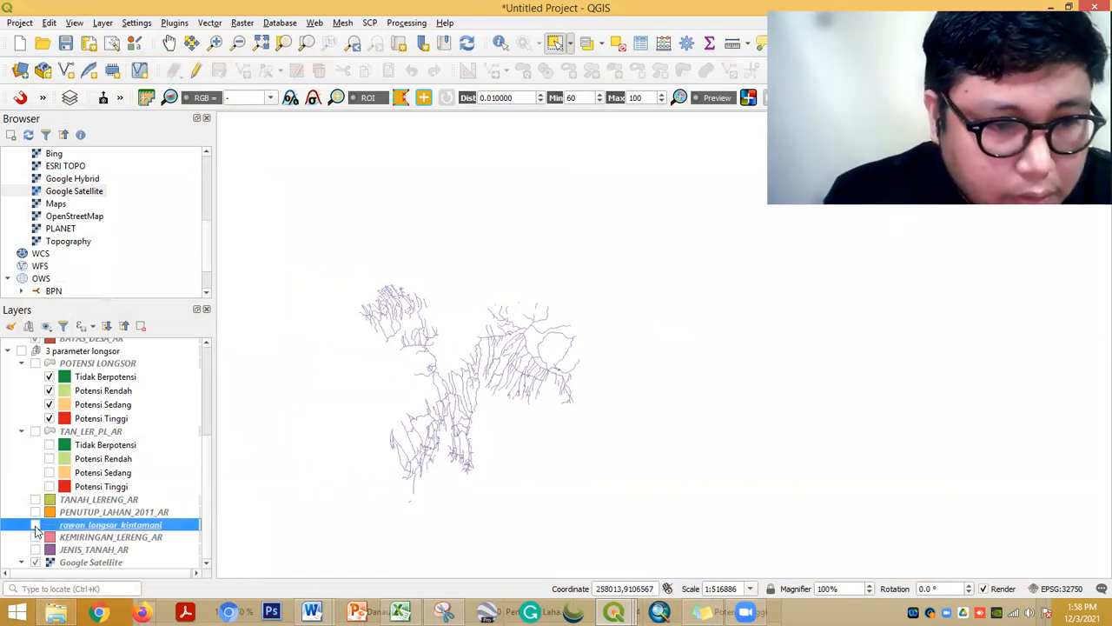
click(36, 364)
scroll(533, 351, up, 1)
scroll(533, 351, up, 1)
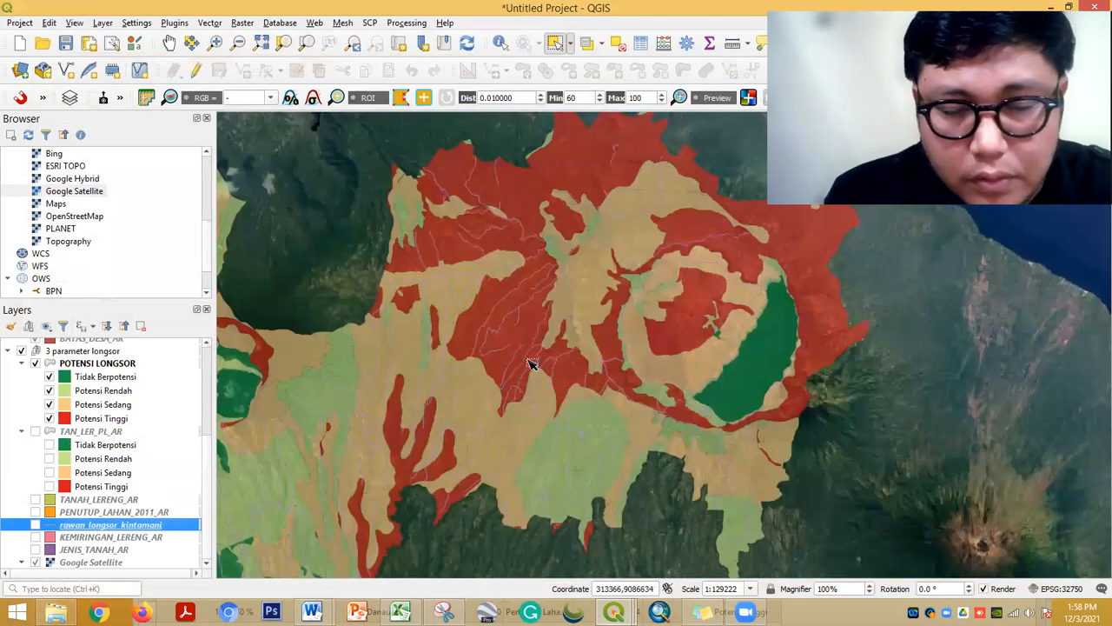
scroll(644, 371, down, 1)
drag(704, 363, 705, 329)
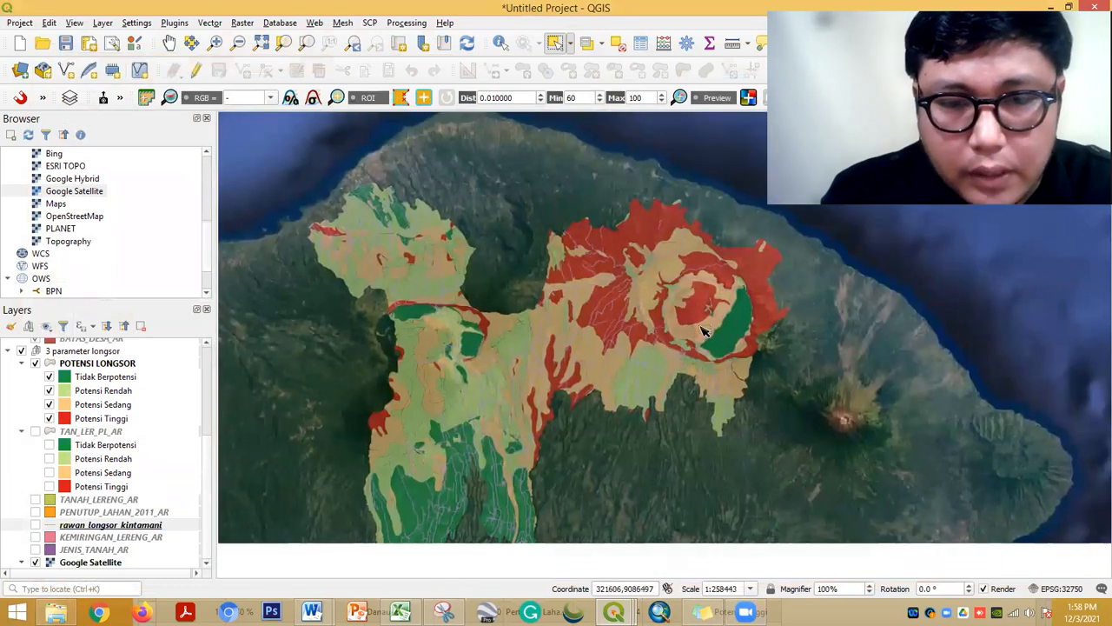